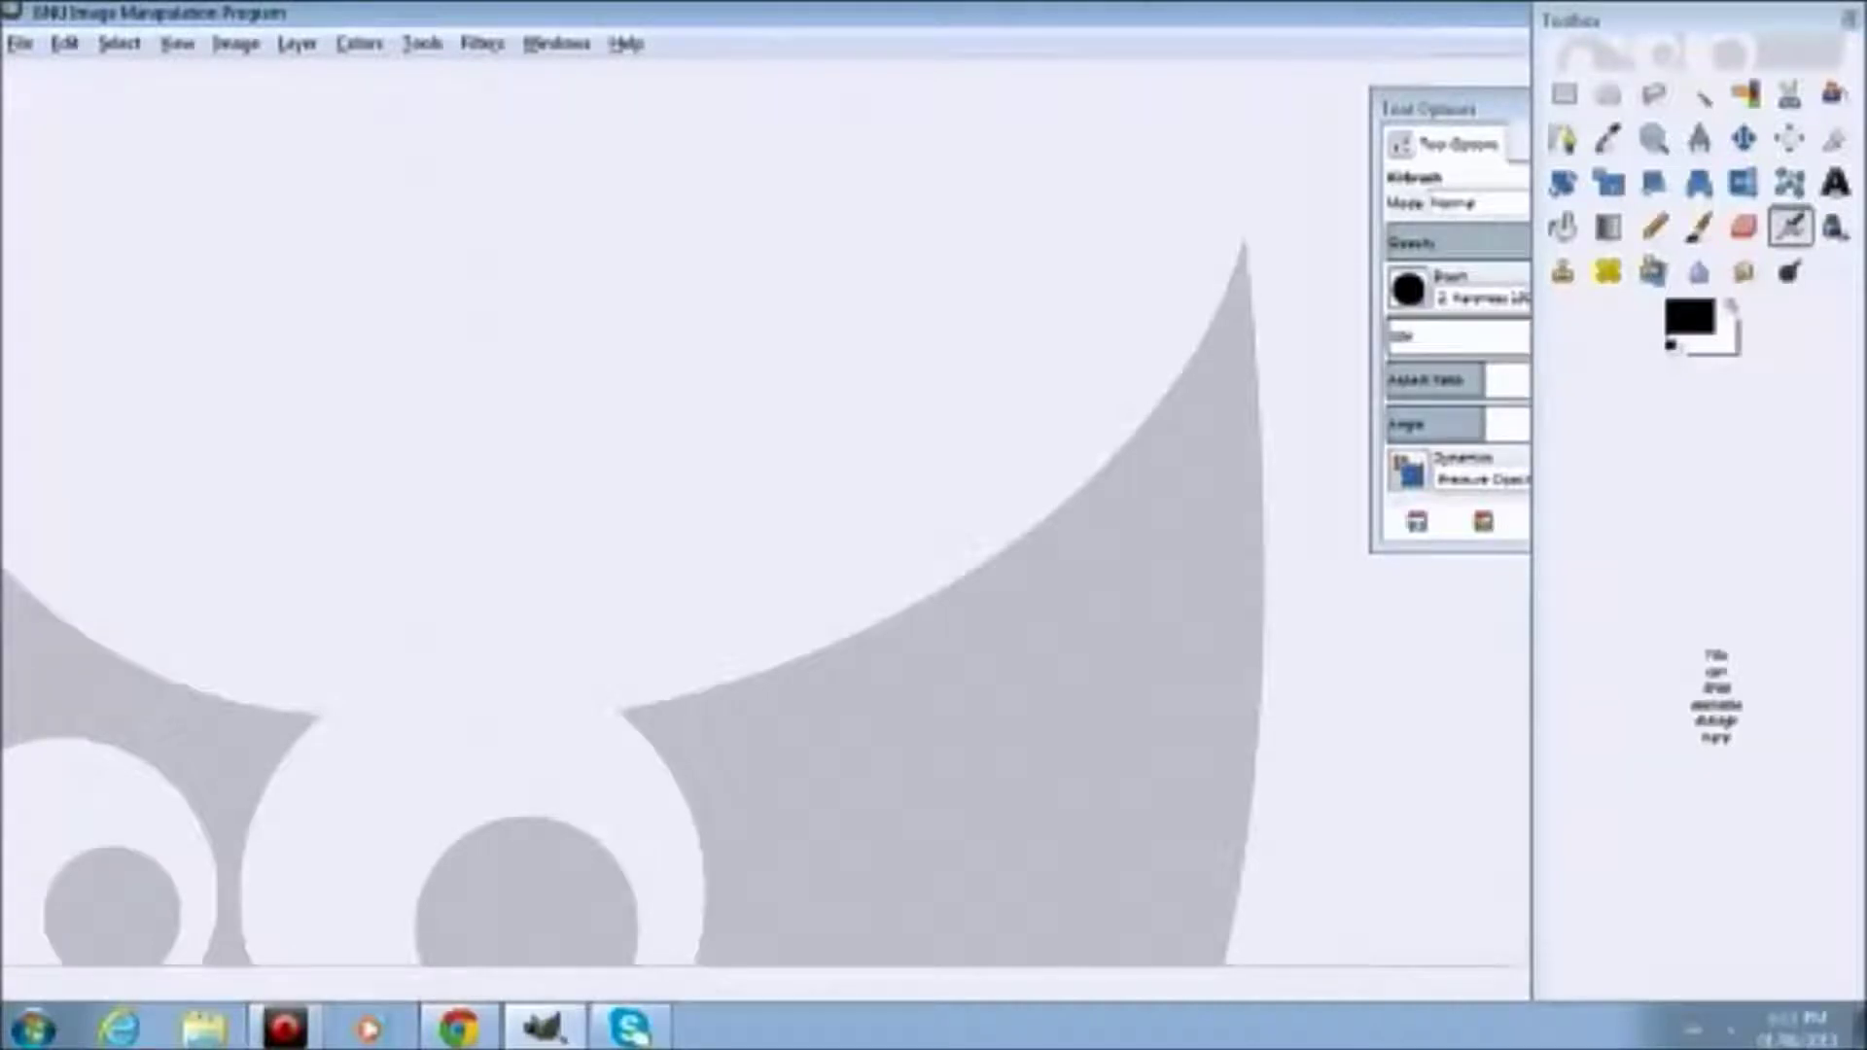
# Activate the Paintbrush and start setting up a new image from the 1024x768 template
pyautogui.press('p')
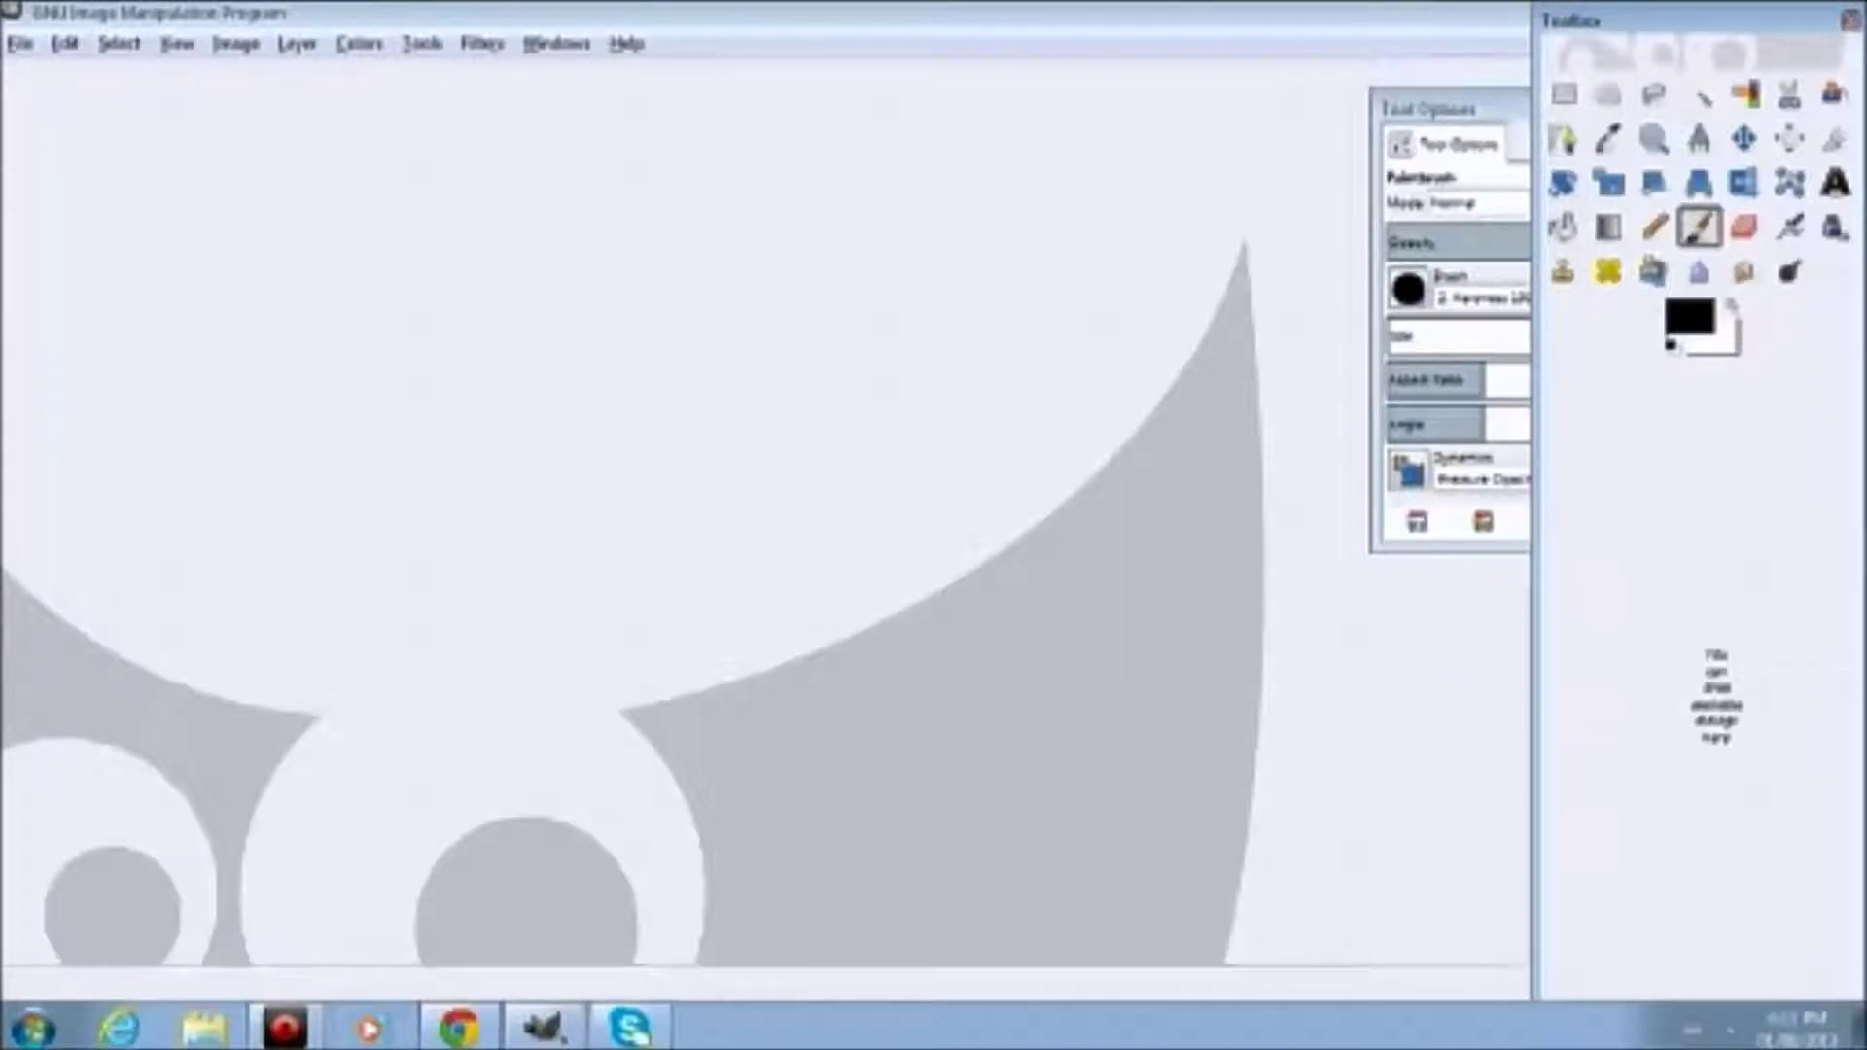
pyautogui.click(19, 43)
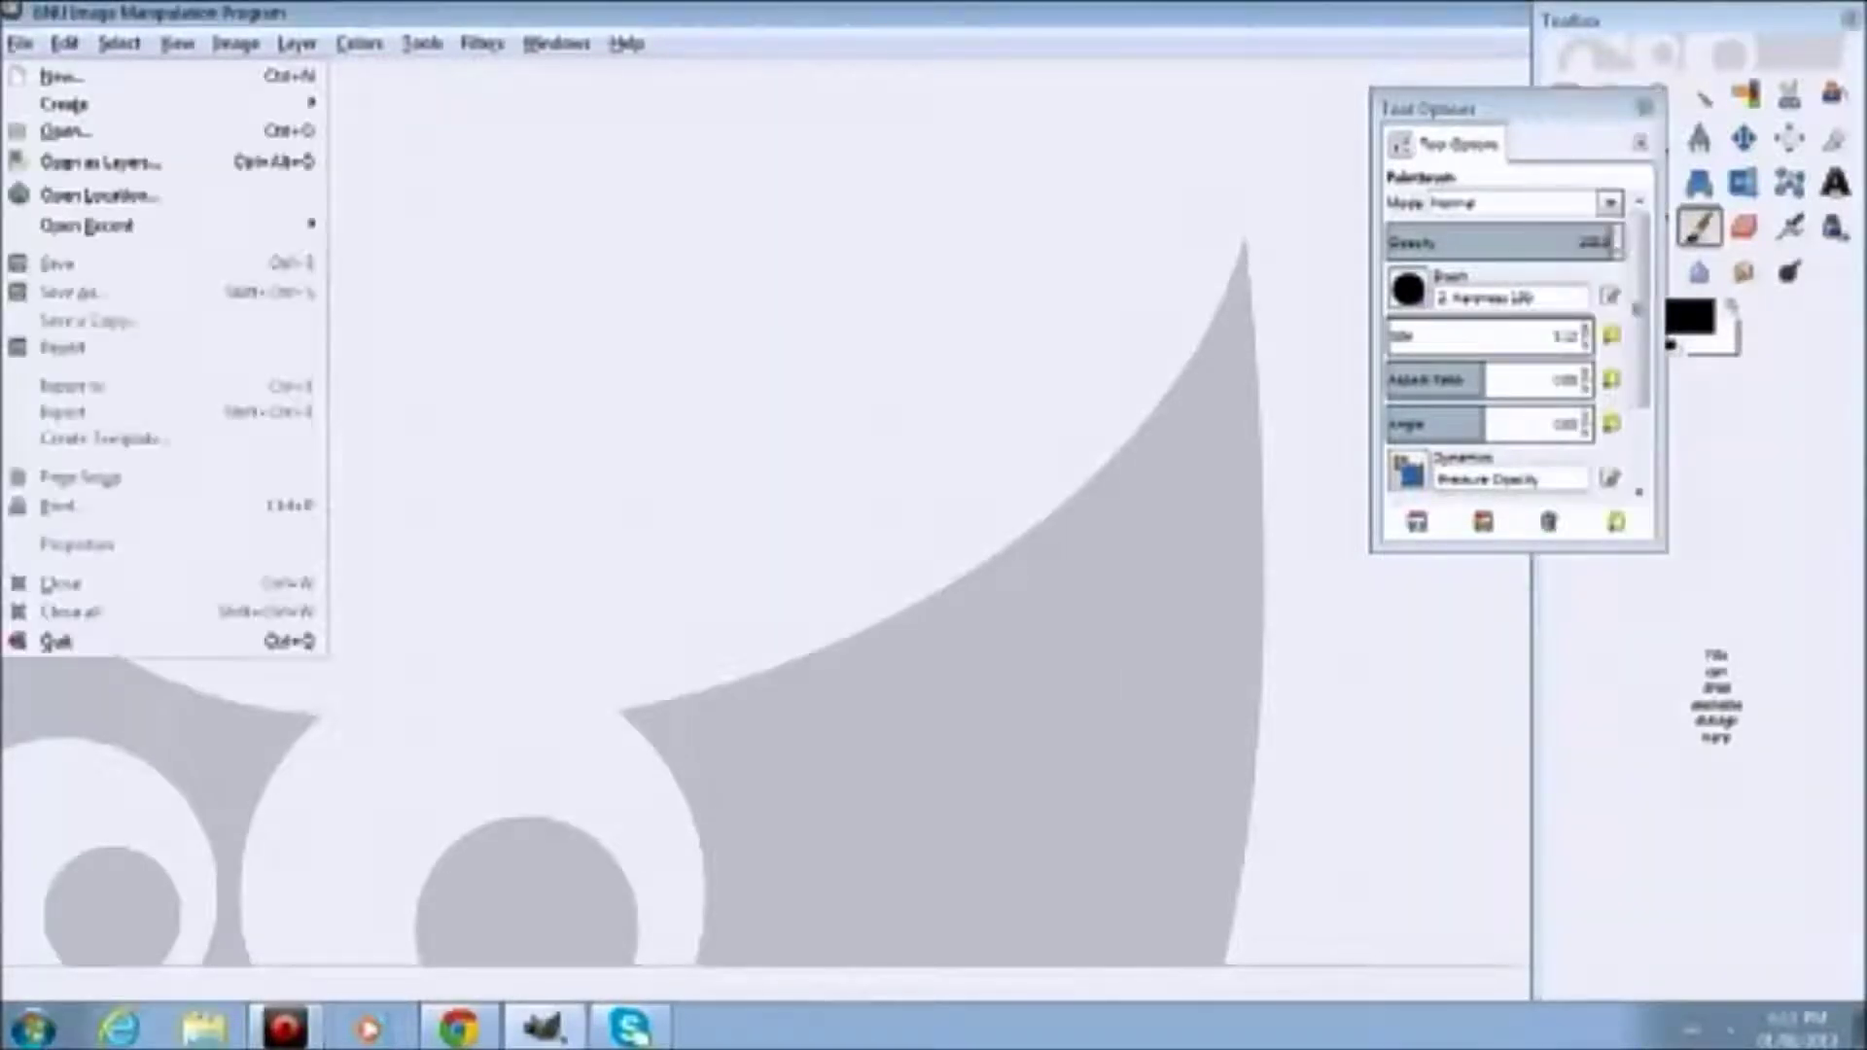
pyautogui.click(62, 79)
pyautogui.click(1052, 126)
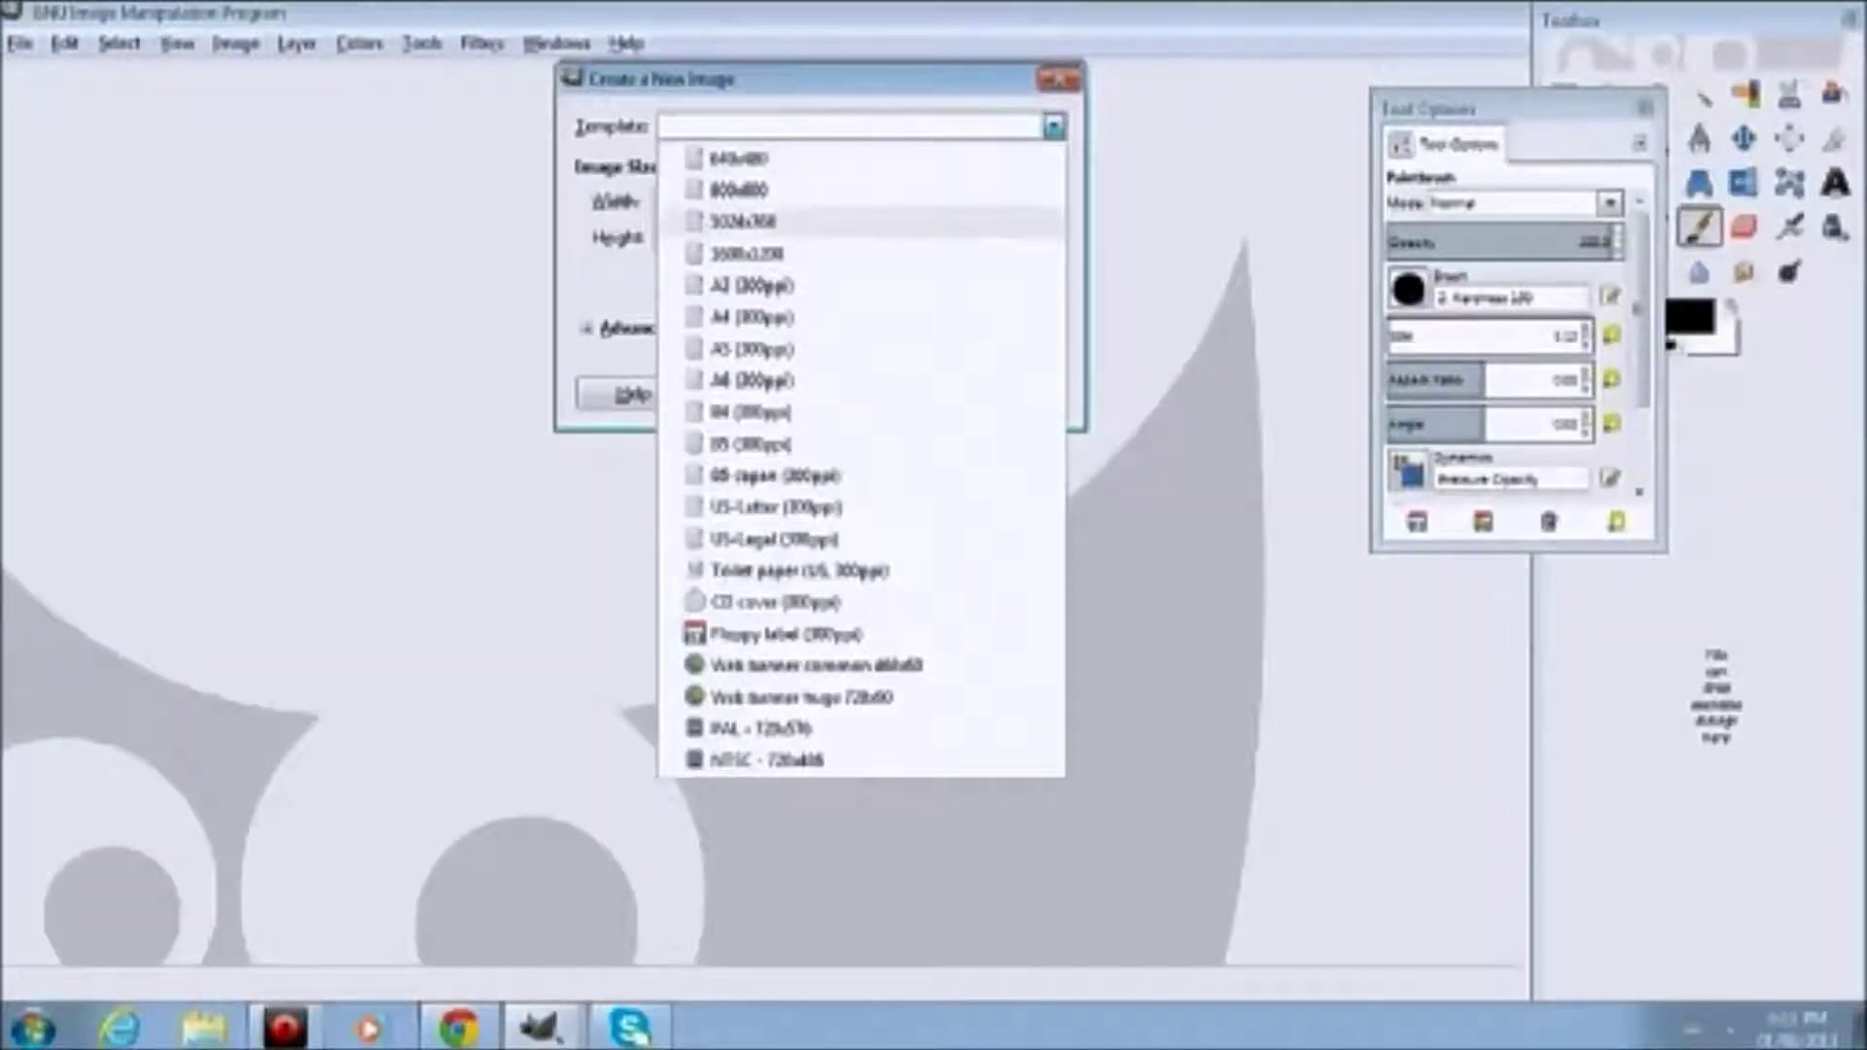
pyautogui.press('Up')
pyautogui.press('Up')
pyautogui.press('Down')
pyautogui.press('Down')
pyautogui.press('Down')
pyautogui.press('Down')
pyautogui.press('Down')
pyautogui.press('Down')
pyautogui.press('Up')
pyautogui.press('Up')
pyautogui.press('Up')
pyautogui.press('Up')
pyautogui.press('Up')
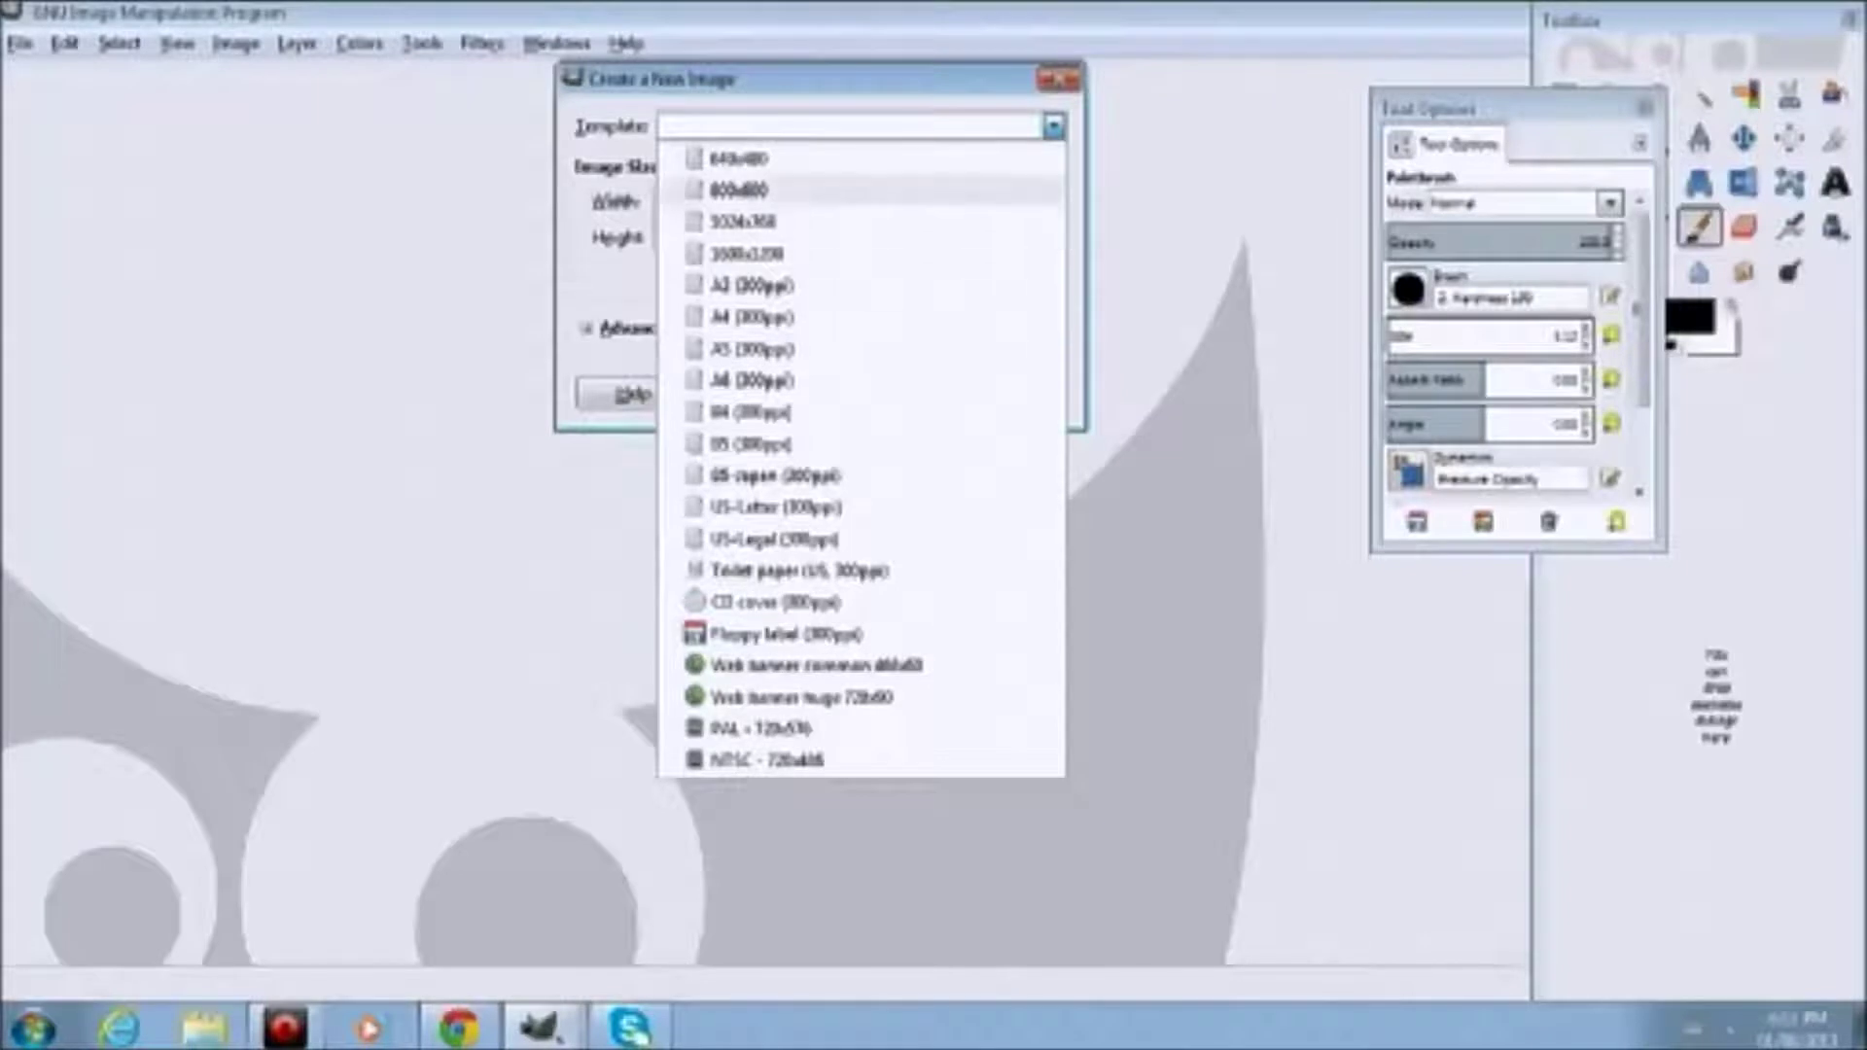
pyautogui.press('Down')
pyautogui.press('Down')
pyautogui.press('Down')
pyautogui.press('Down')
pyautogui.press('Down')
pyautogui.press('Down')
pyautogui.press('Down')
pyautogui.press('Down')
pyautogui.press('Up')
pyautogui.press('Up')
pyautogui.press('Up')
pyautogui.press('Up')
pyautogui.press('Up')
pyautogui.press('Up')
pyautogui.press('Up')
pyautogui.press('Up')
pyautogui.press('Down')
pyautogui.press('Down')
pyautogui.press('Up')
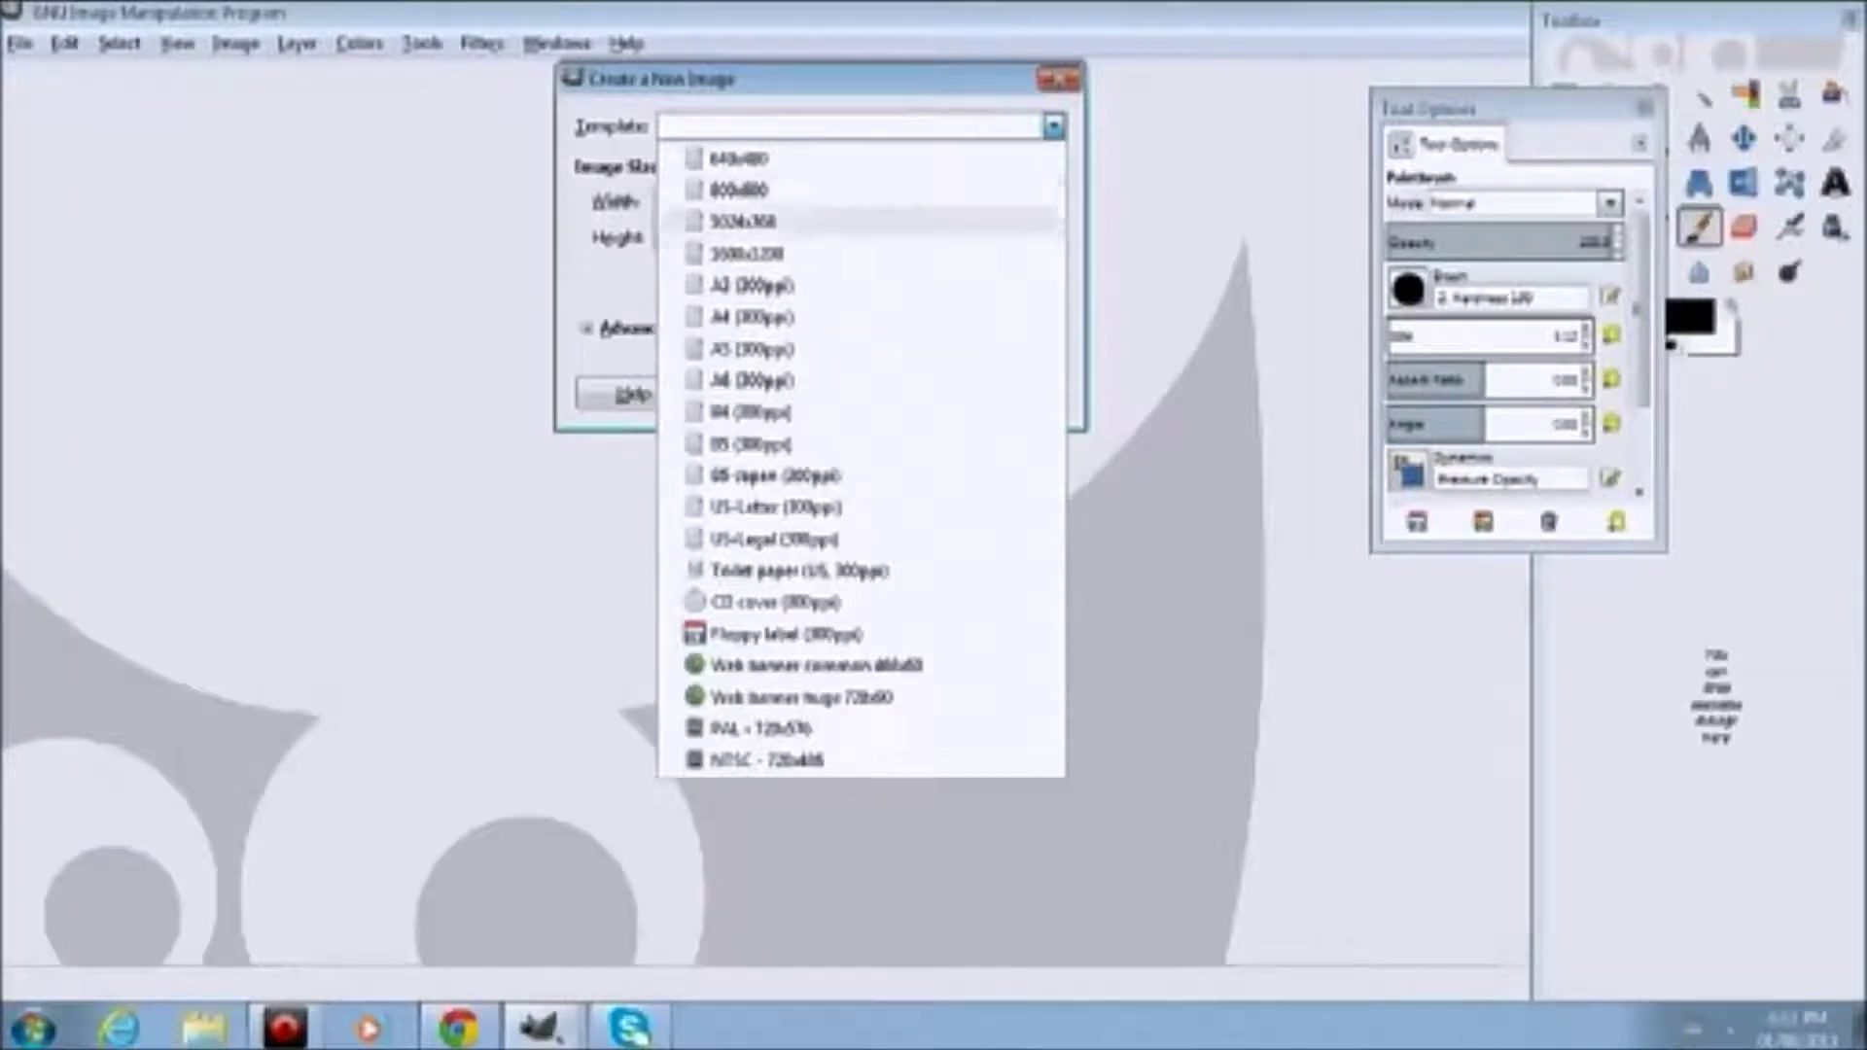
pyautogui.press('Up')
pyautogui.press('Down')
pyautogui.press('Down')
pyautogui.press('Up')
pyautogui.press('Down')
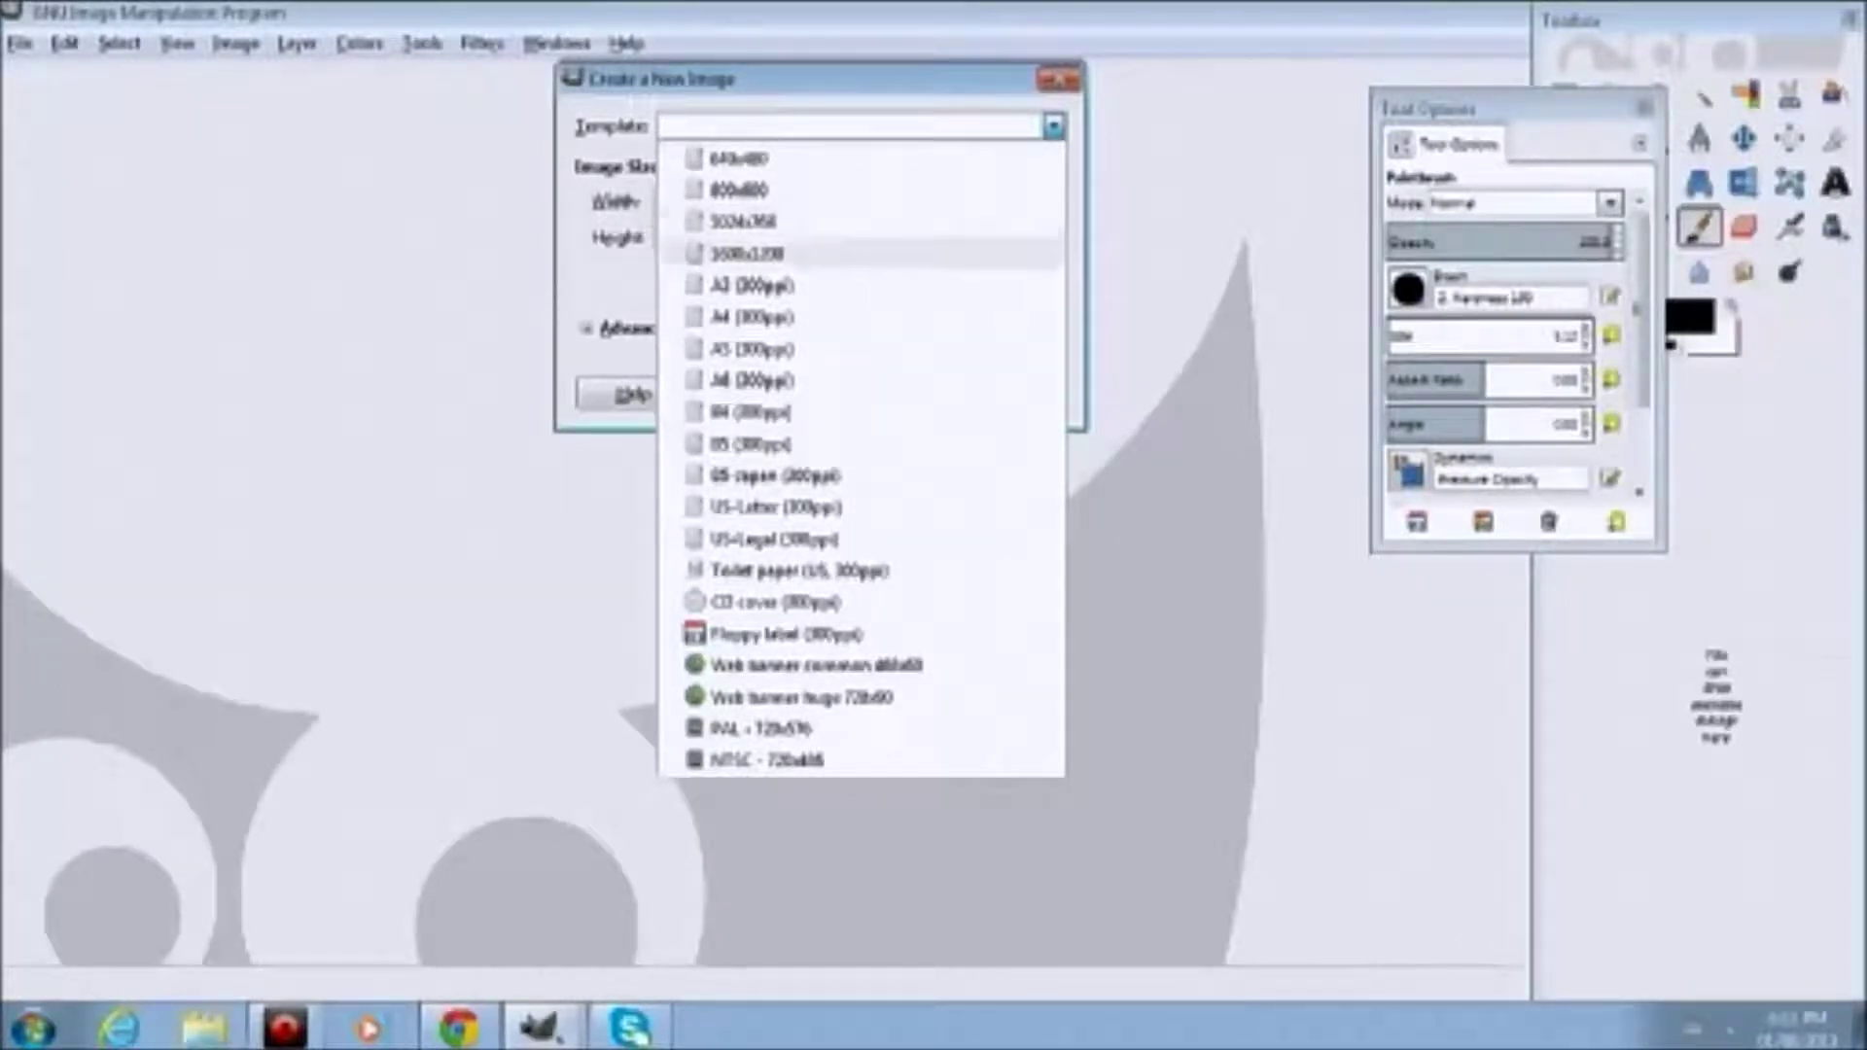
pyautogui.press('Up')
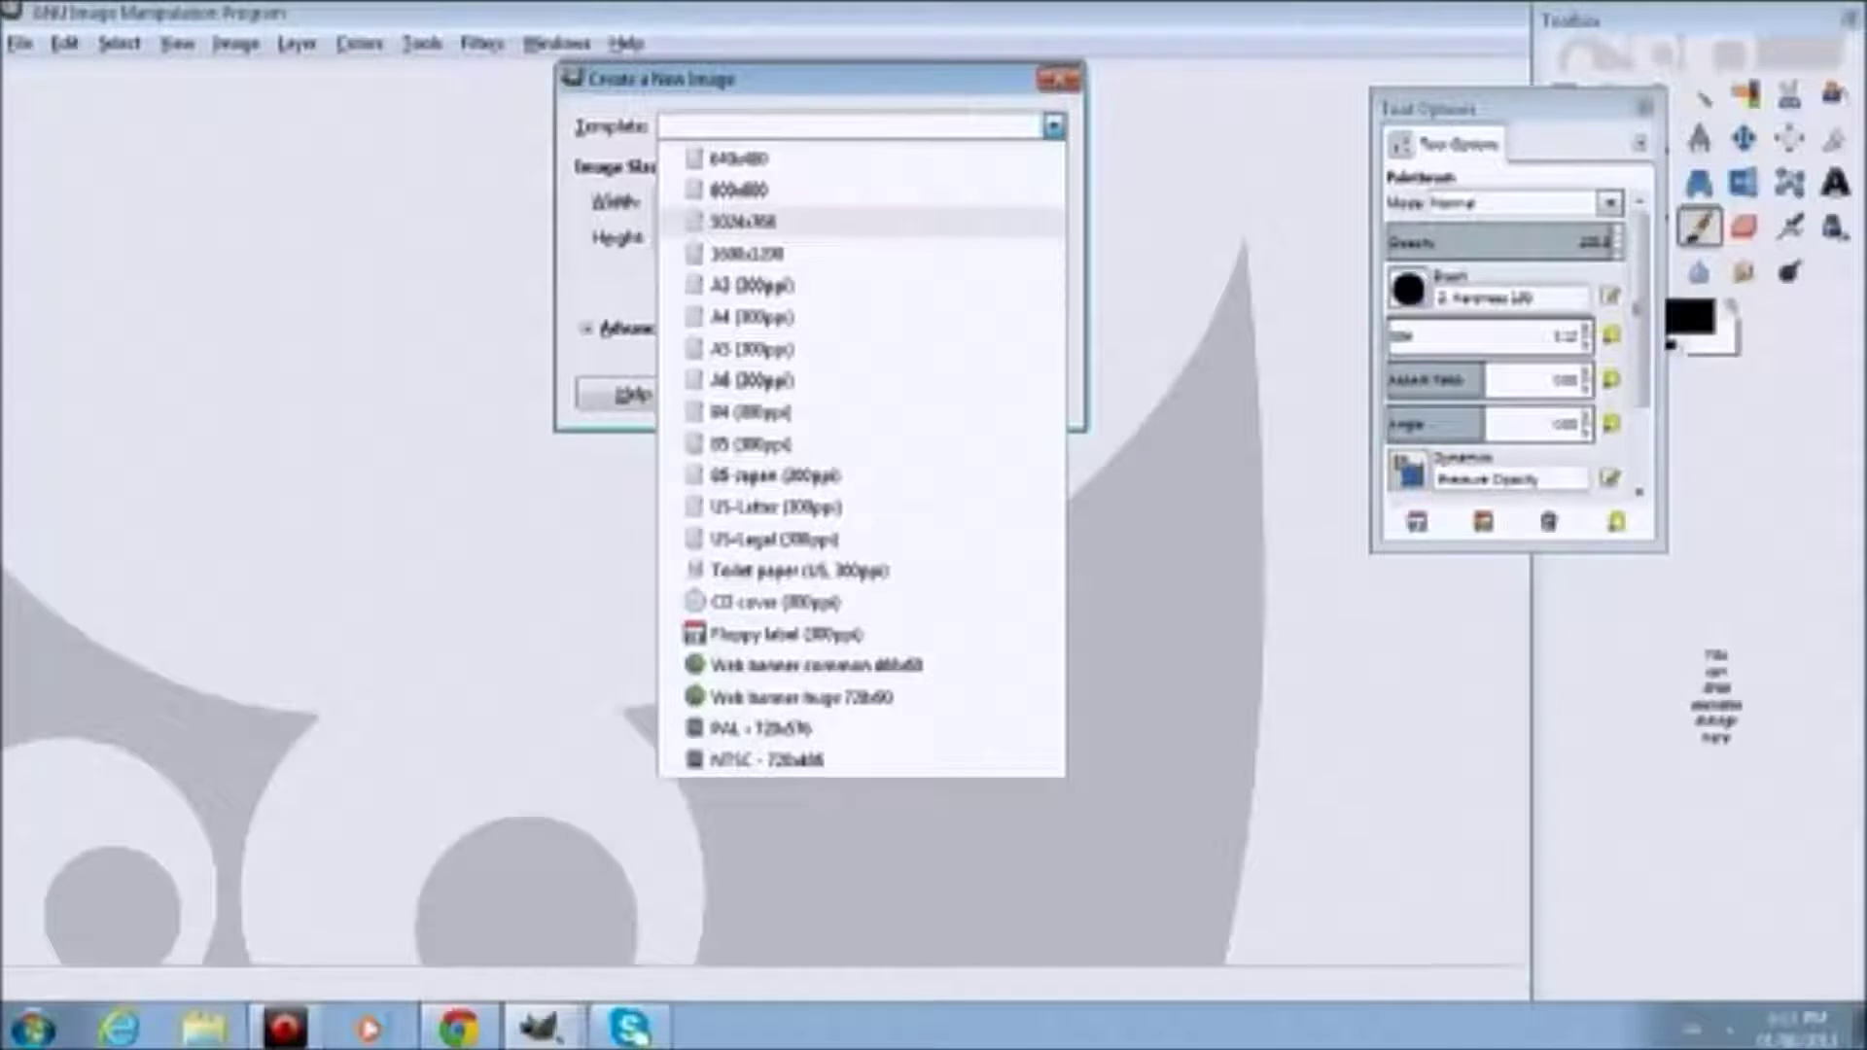
pyautogui.press('Up')
pyautogui.press('Down')
pyautogui.press('Down')
pyautogui.press('Down')
pyautogui.press('Down')
pyautogui.press('Down')
pyautogui.press('Down')
pyautogui.press('Down')
pyautogui.press('Down')
pyautogui.press('Down')
pyautogui.press('Down')
pyautogui.press('Up')
pyautogui.press('Up')
pyautogui.press('Up')
pyautogui.press('Up')
pyautogui.press('Up')
pyautogui.press('Up')
pyautogui.press('Up')
pyautogui.press('Up')
pyautogui.press('Up')
pyautogui.press('Return')
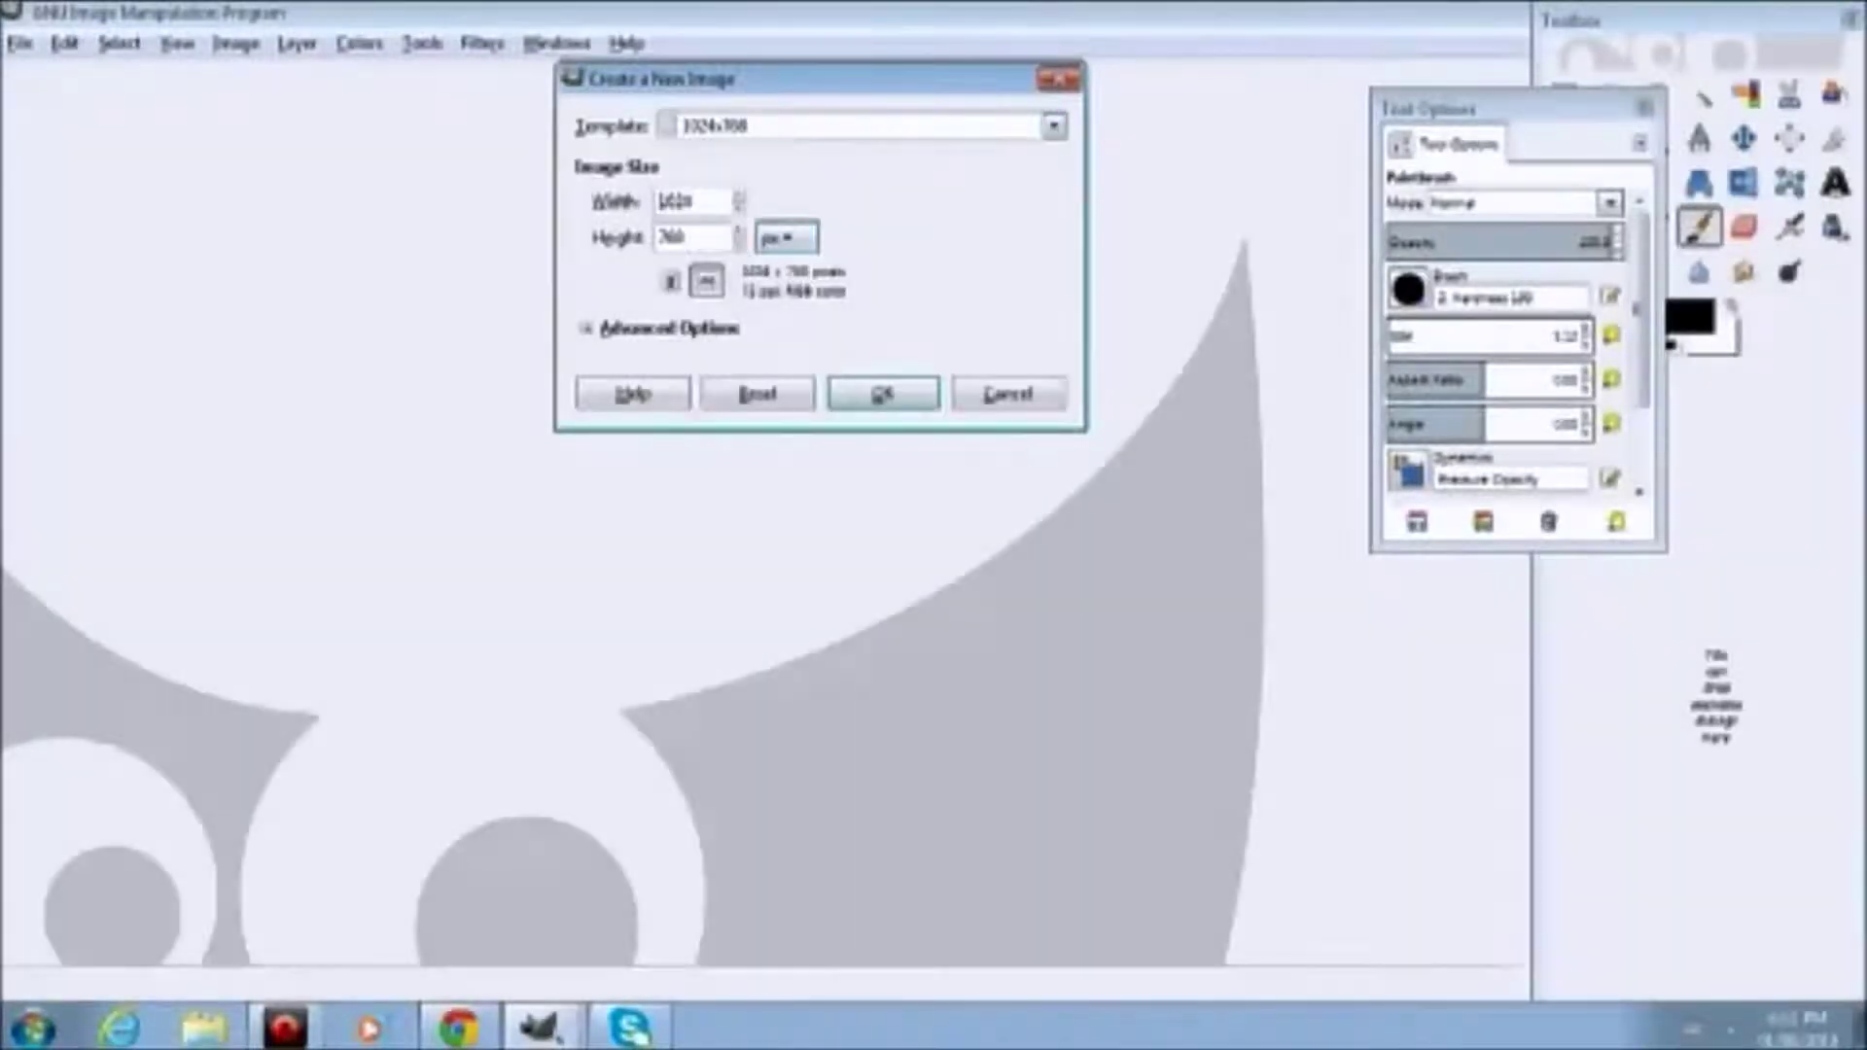
pyautogui.hotkey('alt', 'f')
pyautogui.press('Escape')
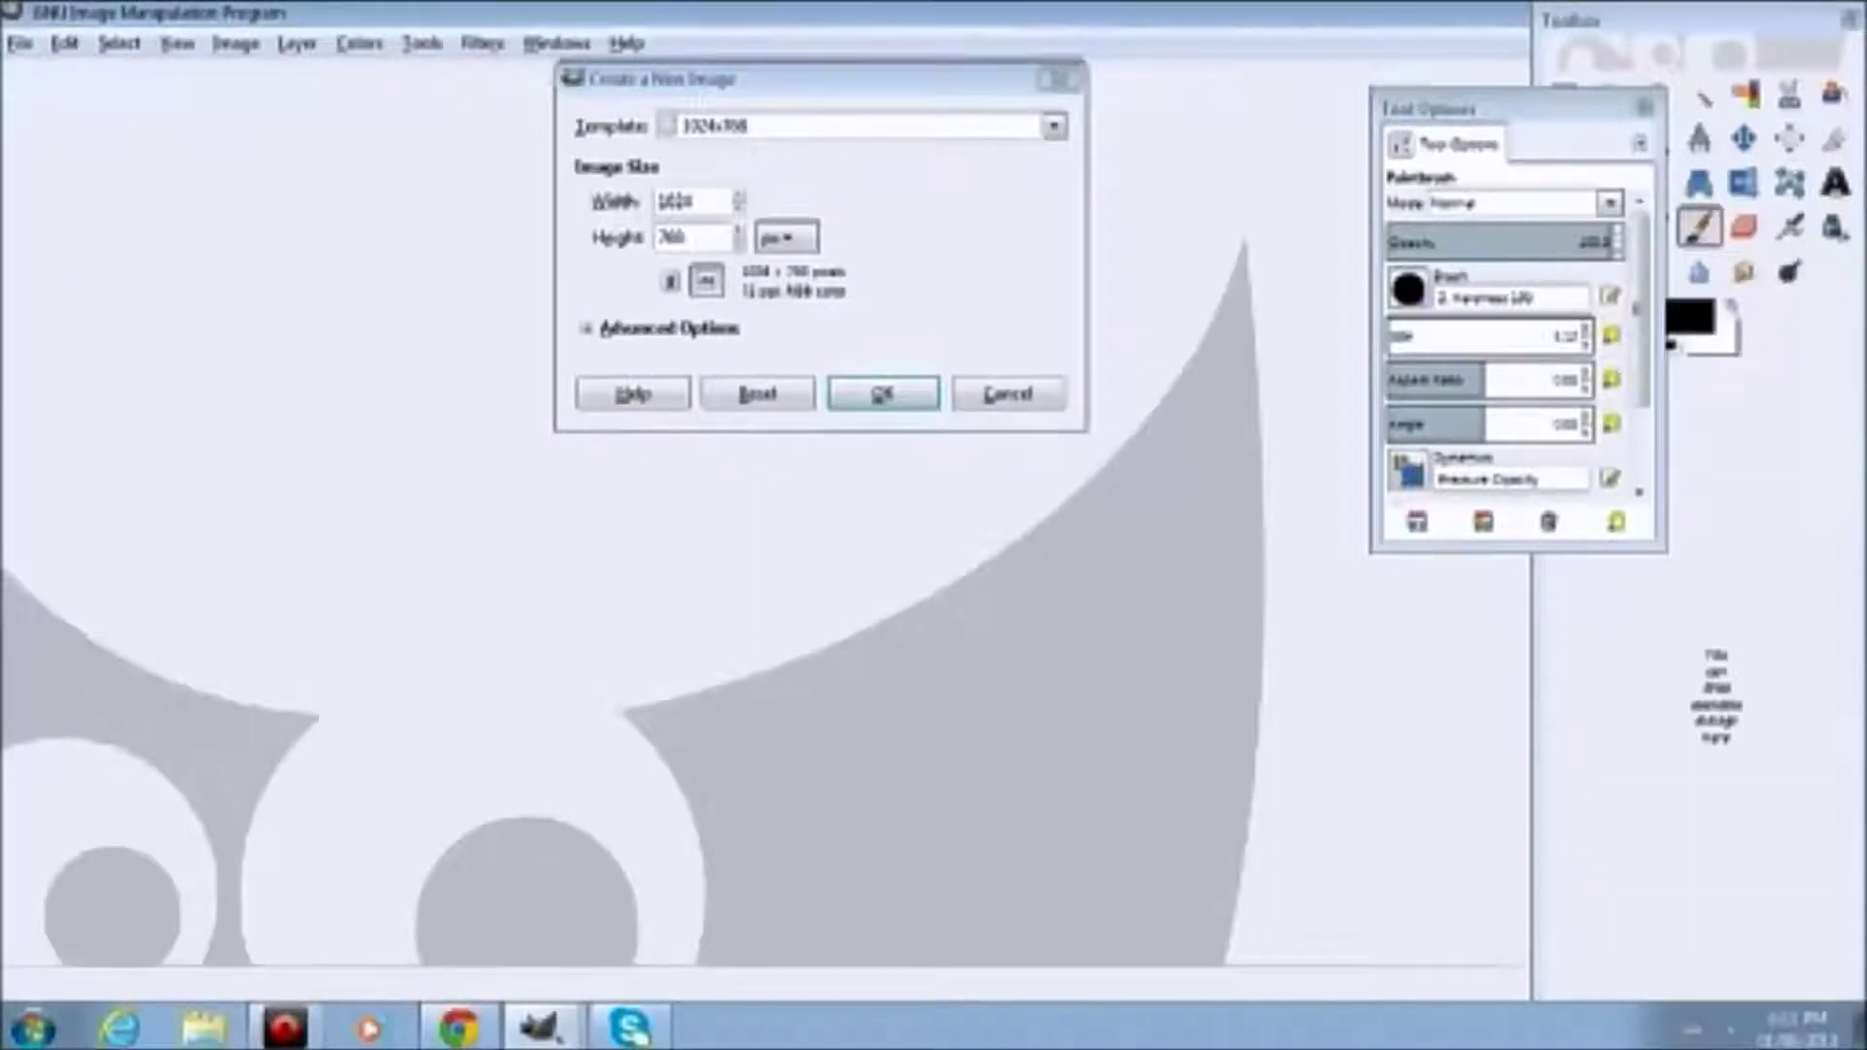
pyautogui.click(1053, 125)
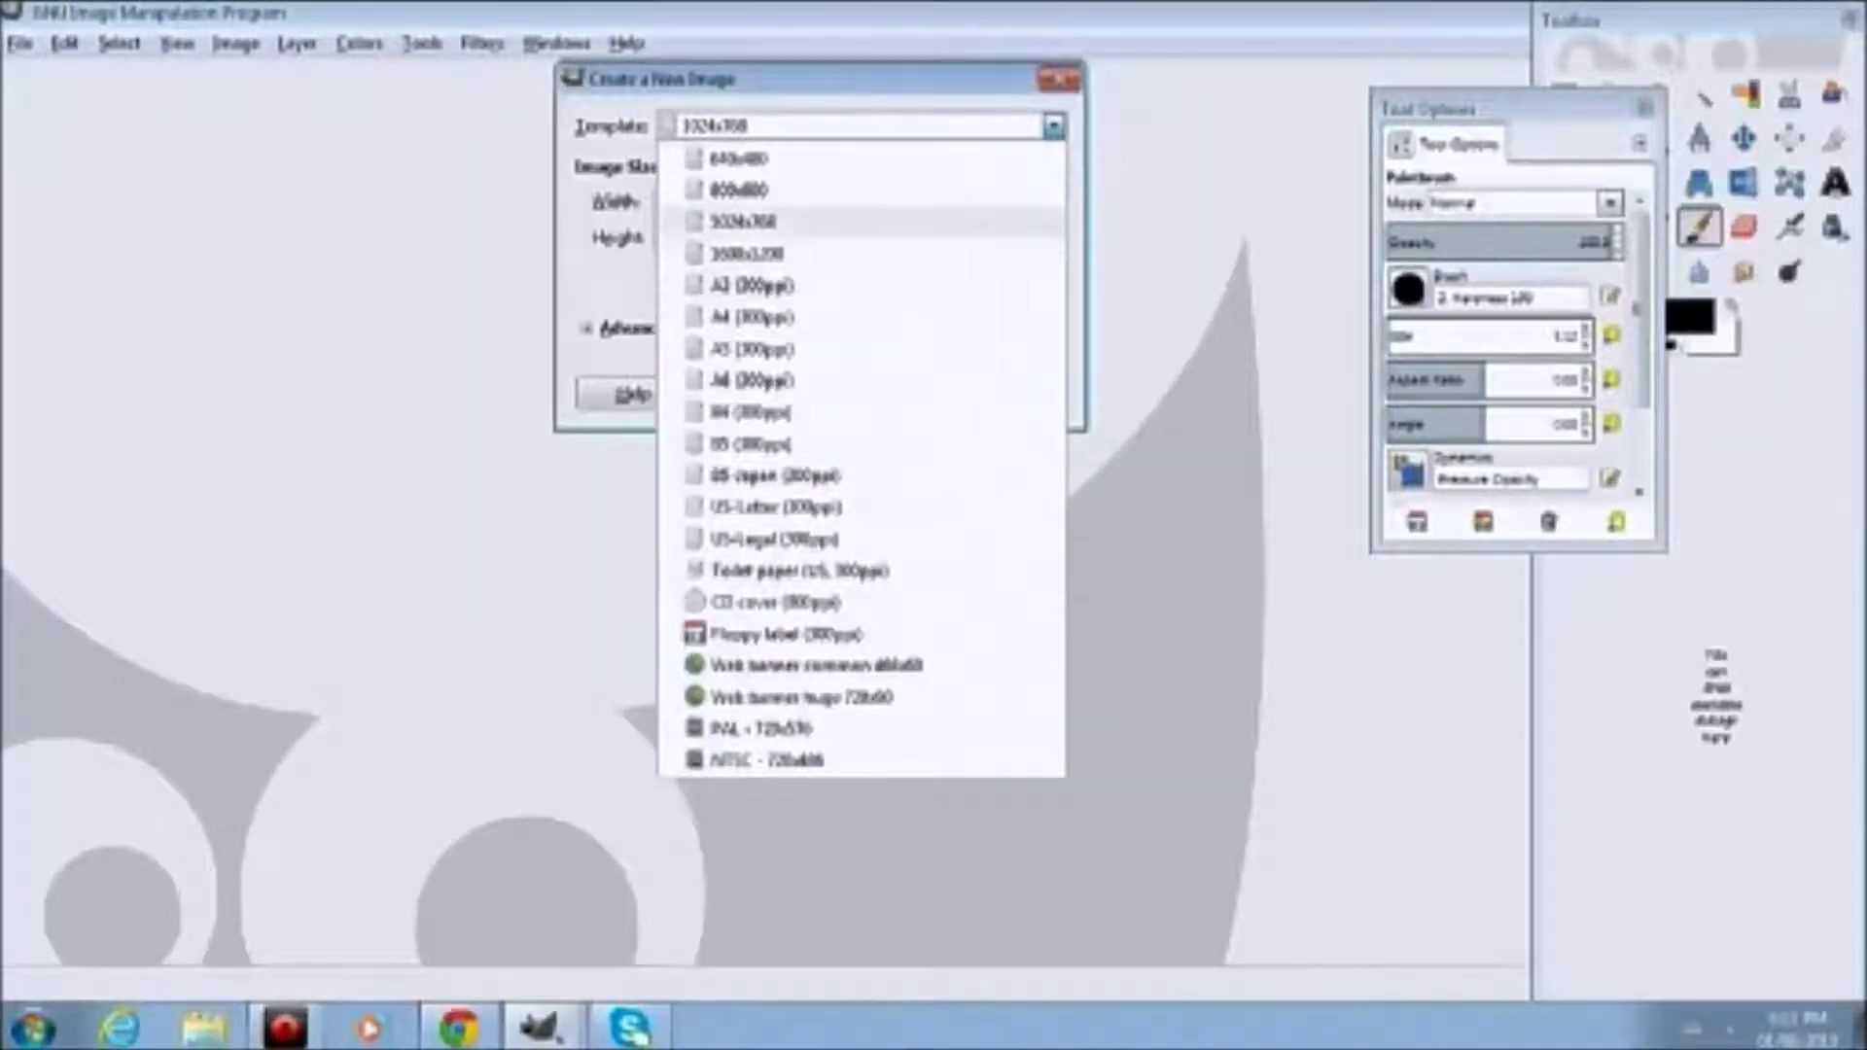
pyautogui.press('Escape')
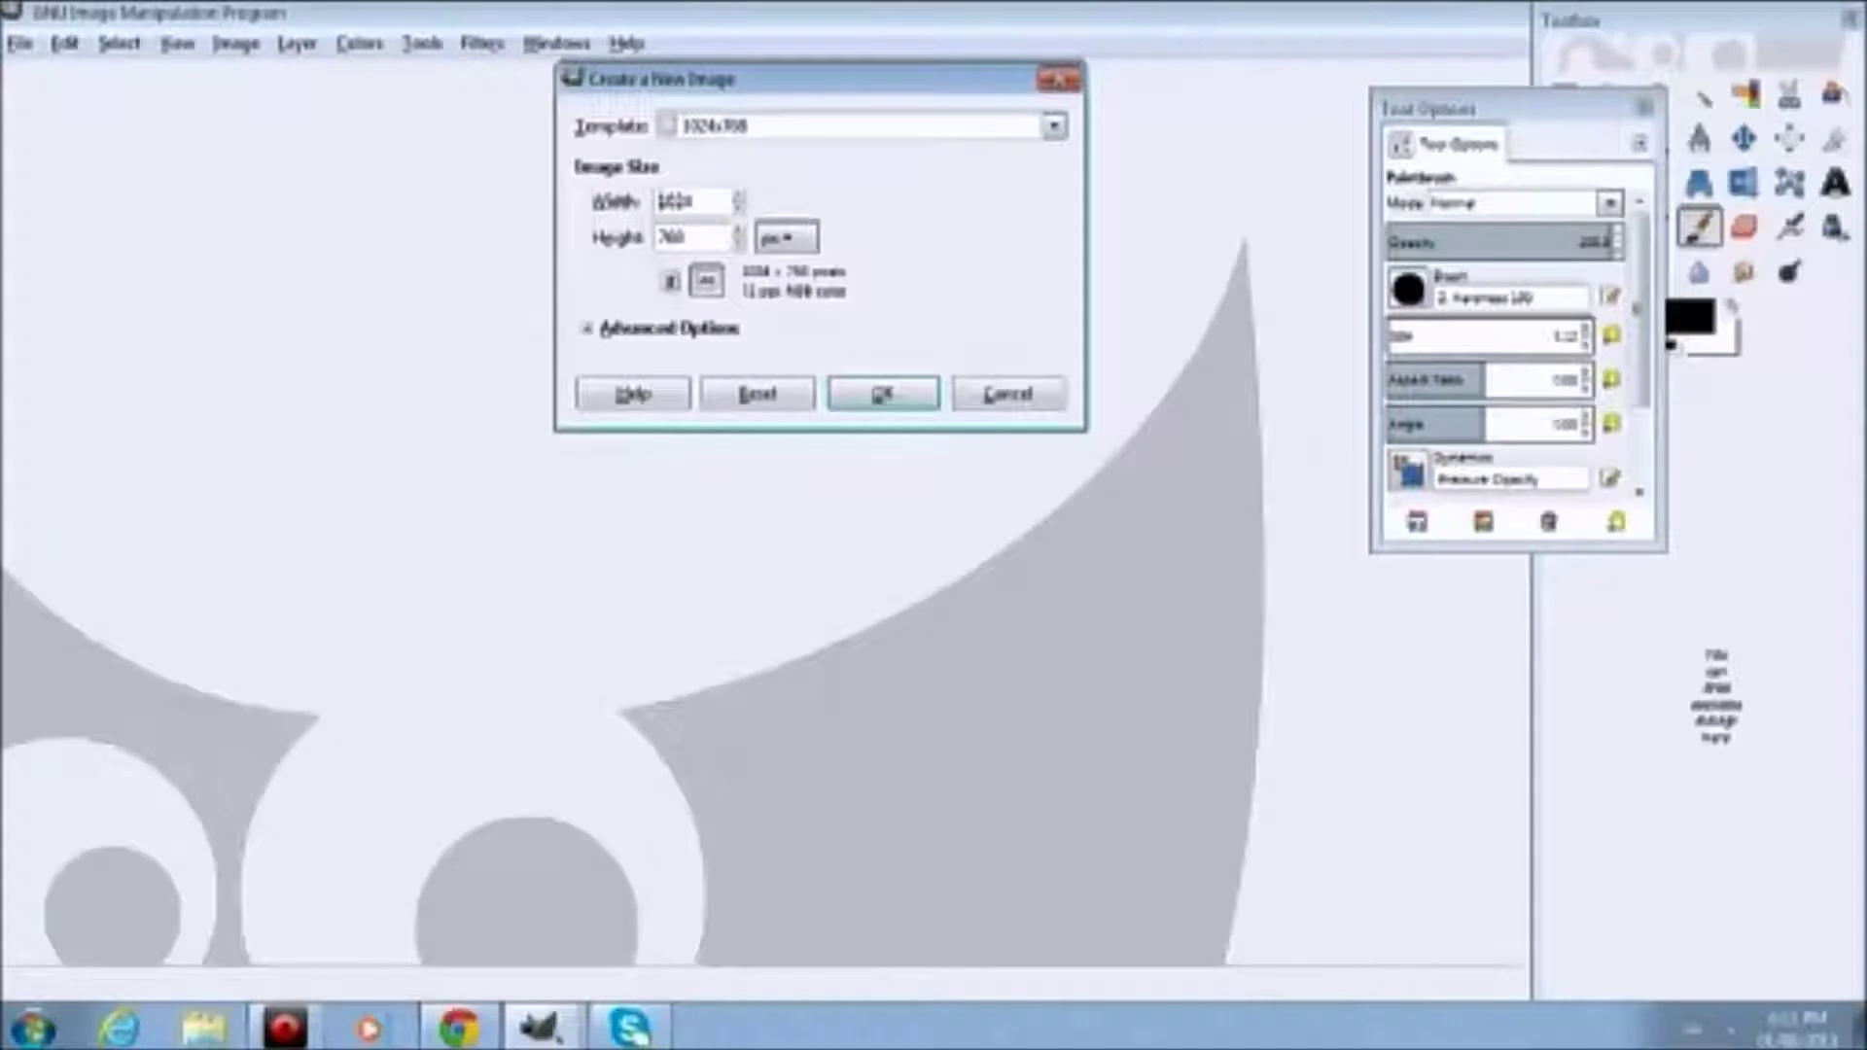
# Try portrait orientation for the new image and return it to landscape
pyautogui.click(671, 281)
pyautogui.click(707, 281)
pyautogui.click(671, 281)
pyautogui.press('Right')
pyautogui.press('Left')
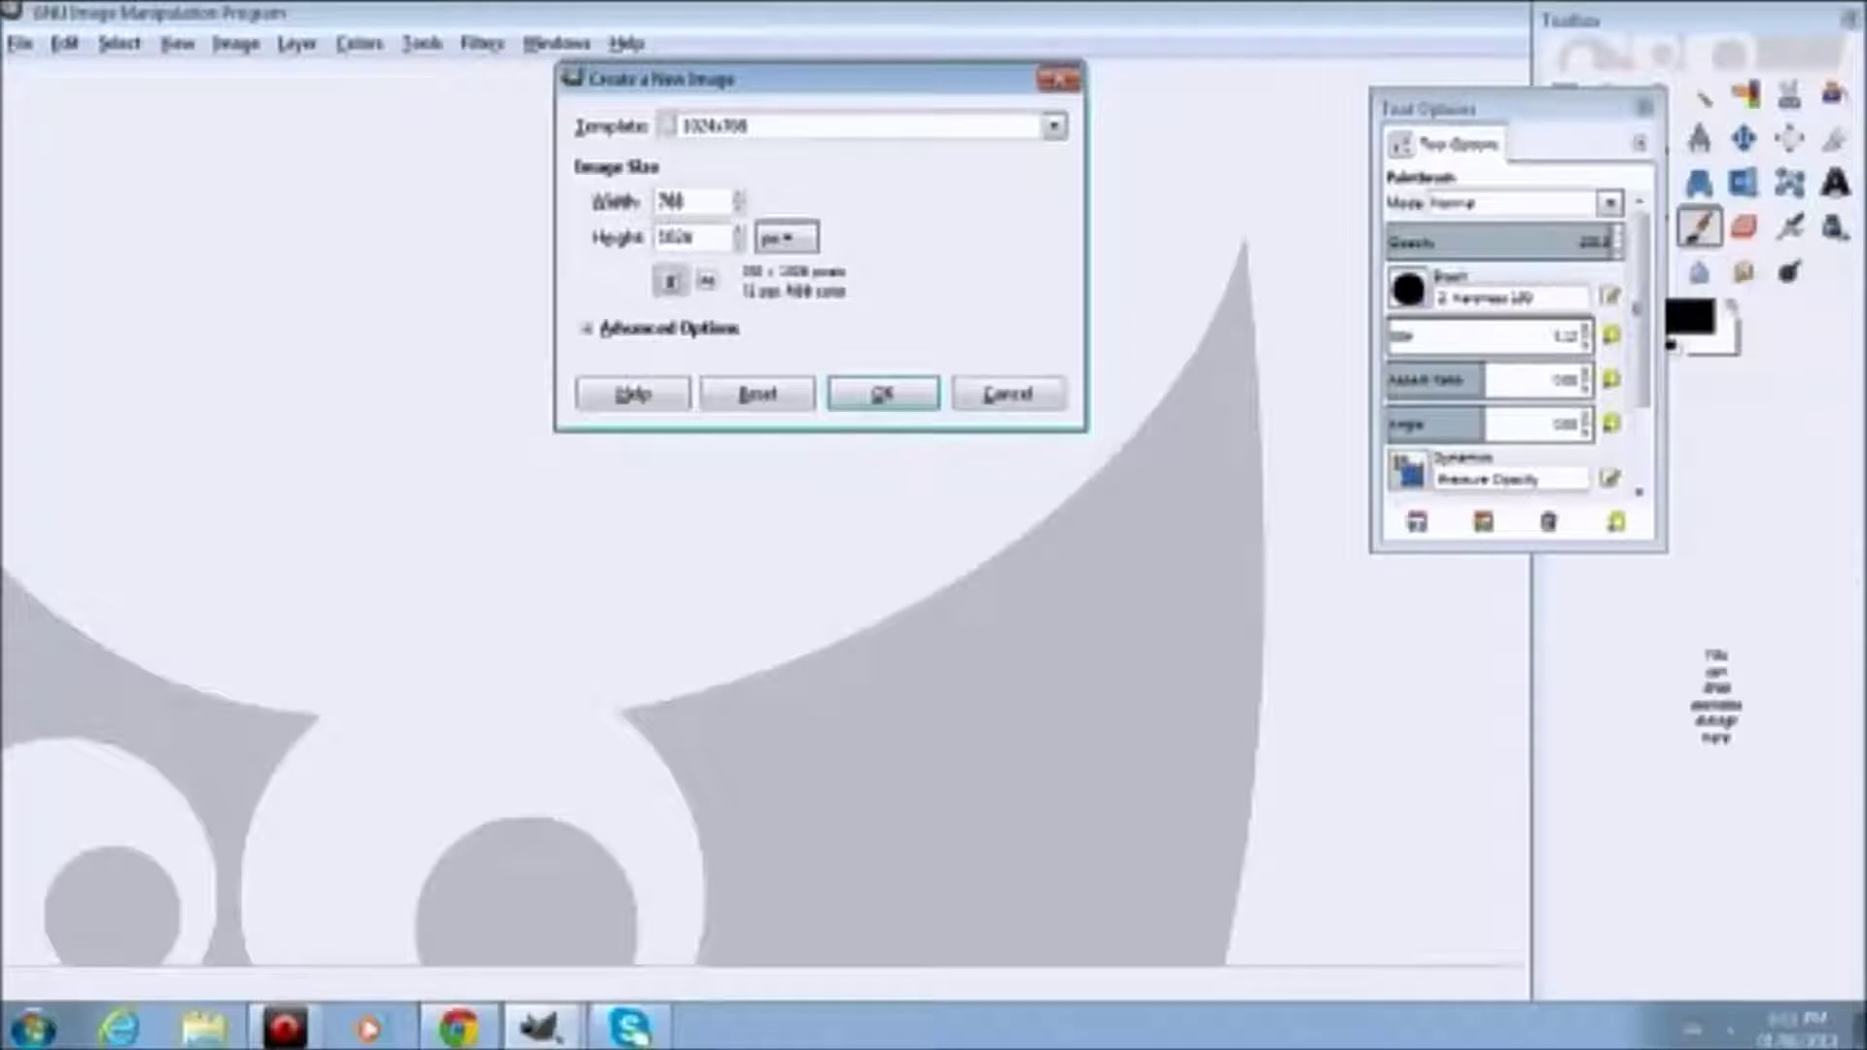
pyautogui.click(707, 282)
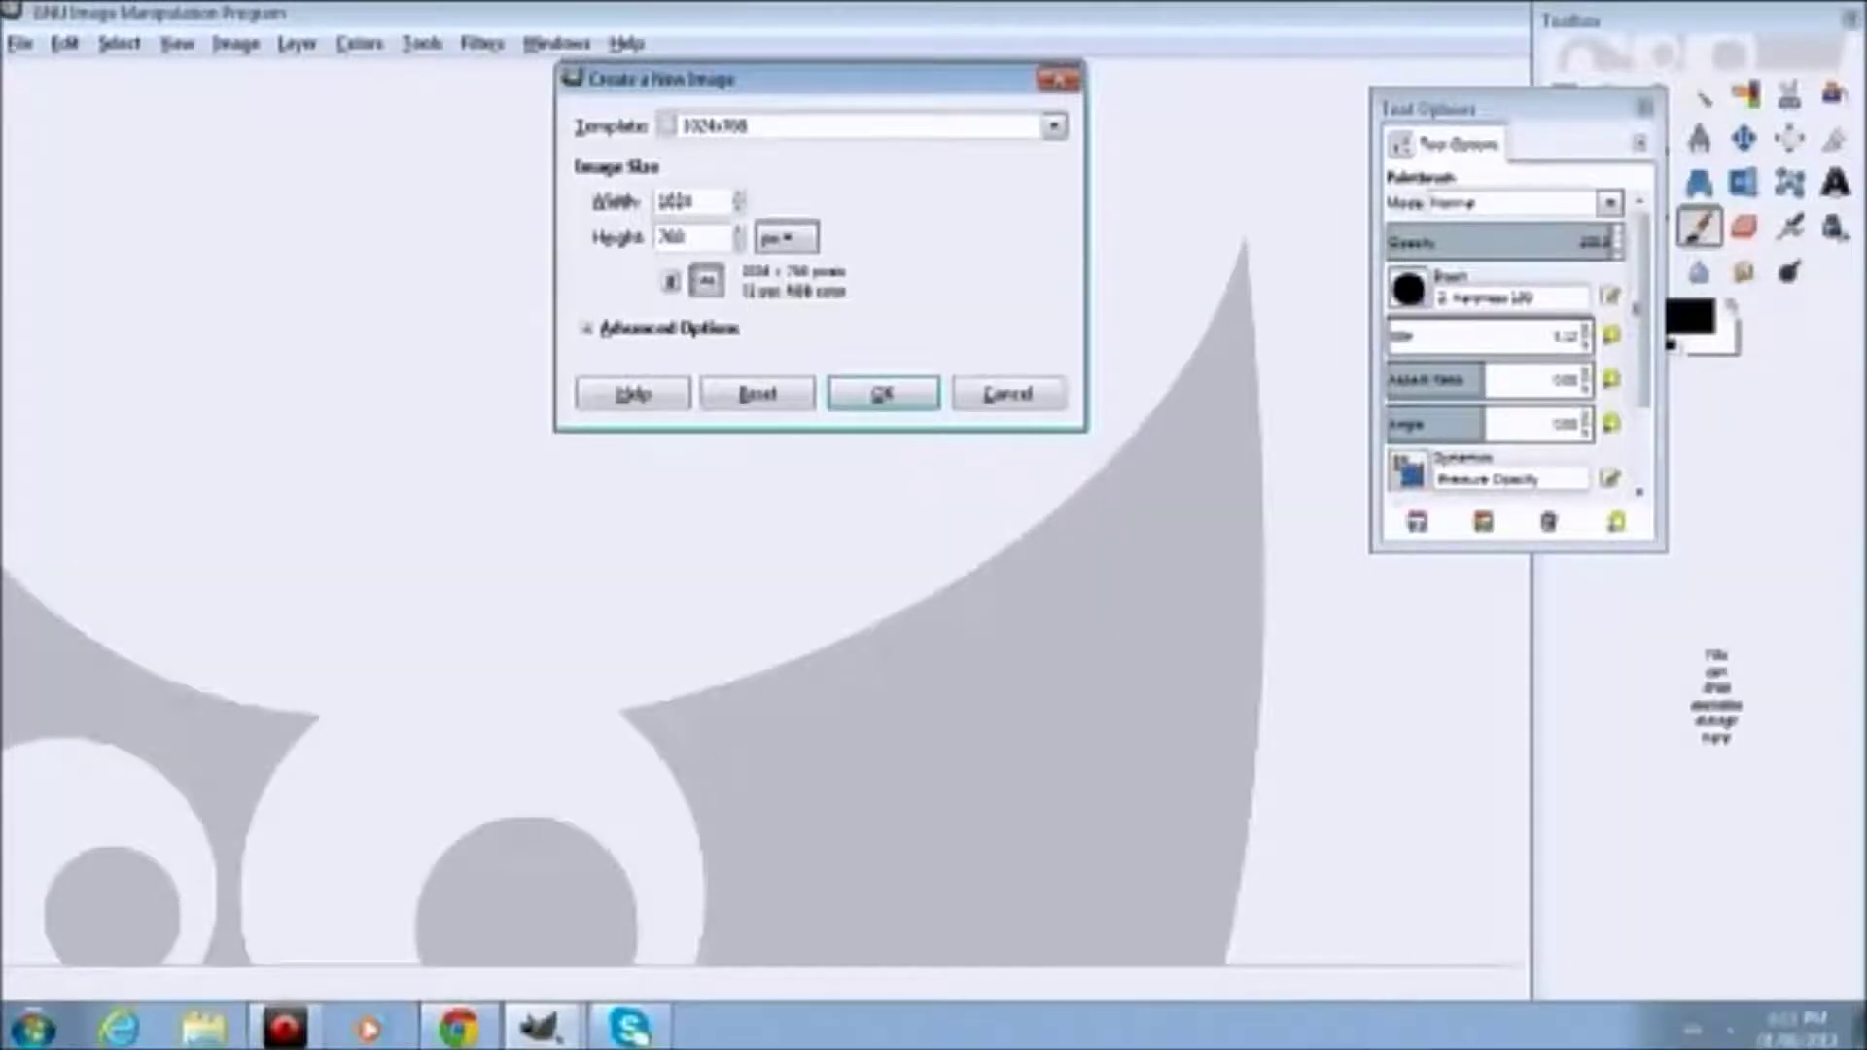
# Create the new landscape image with the 1024x768 template
pyautogui.click(1053, 125)
pyautogui.click(1054, 126)
pyautogui.click(1053, 126)
pyautogui.click(739, 190)
pyautogui.click(856, 126)
pyautogui.click(739, 215)
pyautogui.click(883, 393)
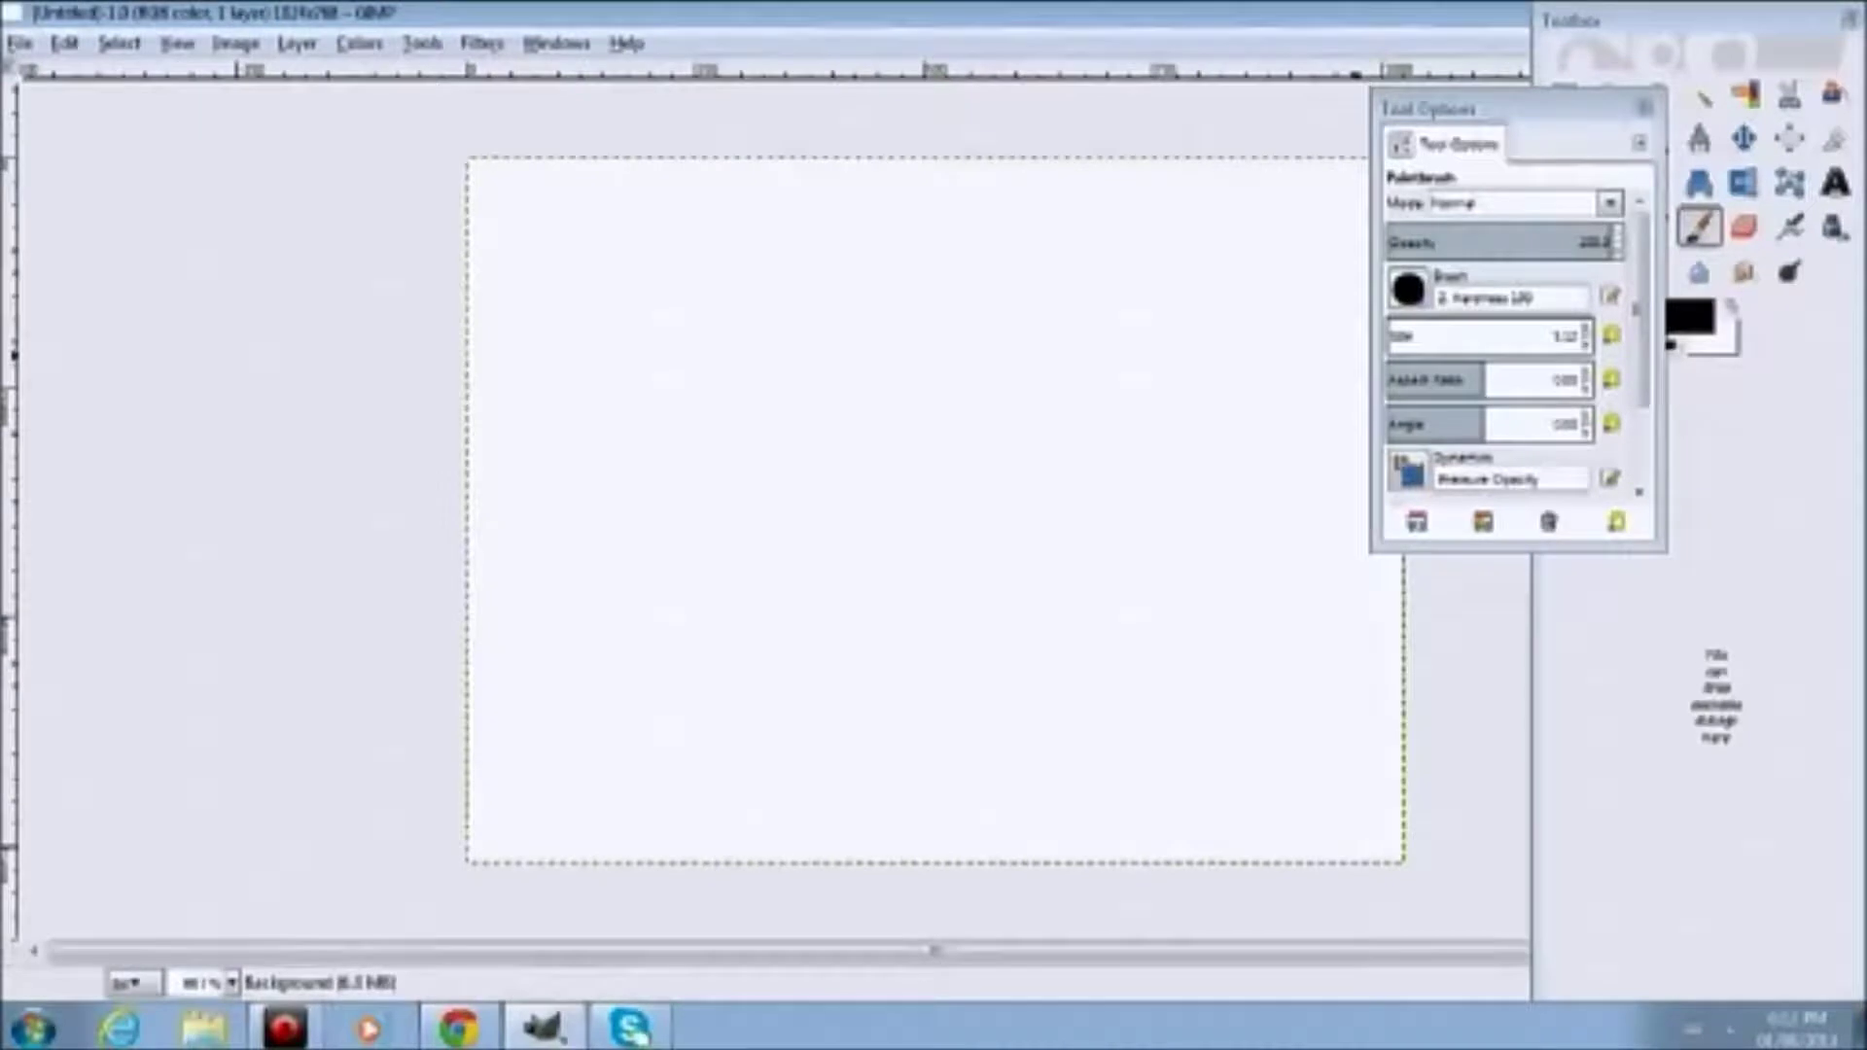
# Paint a short test stroke across the upper part of the blank canvas and undo it
pyautogui.moveTo(749, 264); pyautogui.dragTo(1076, 301)
pyautogui.hotkey('ctrl', 'z')
# Reposition the Toolbox and Tool Options windows so that they leave the canvas uncovered
pyautogui.moveTo(1459, 107); pyautogui.dragTo(1386, 207)
pyautogui.moveTo(1654, 20)
pyautogui.mouseDown()
pyautogui.moveTo(1418, 19)
pyautogui.moveTo(1623, 19)
pyautogui.mouseUp()
pyautogui.moveTo(1417, 206); pyautogui.dragTo(1354, 165)
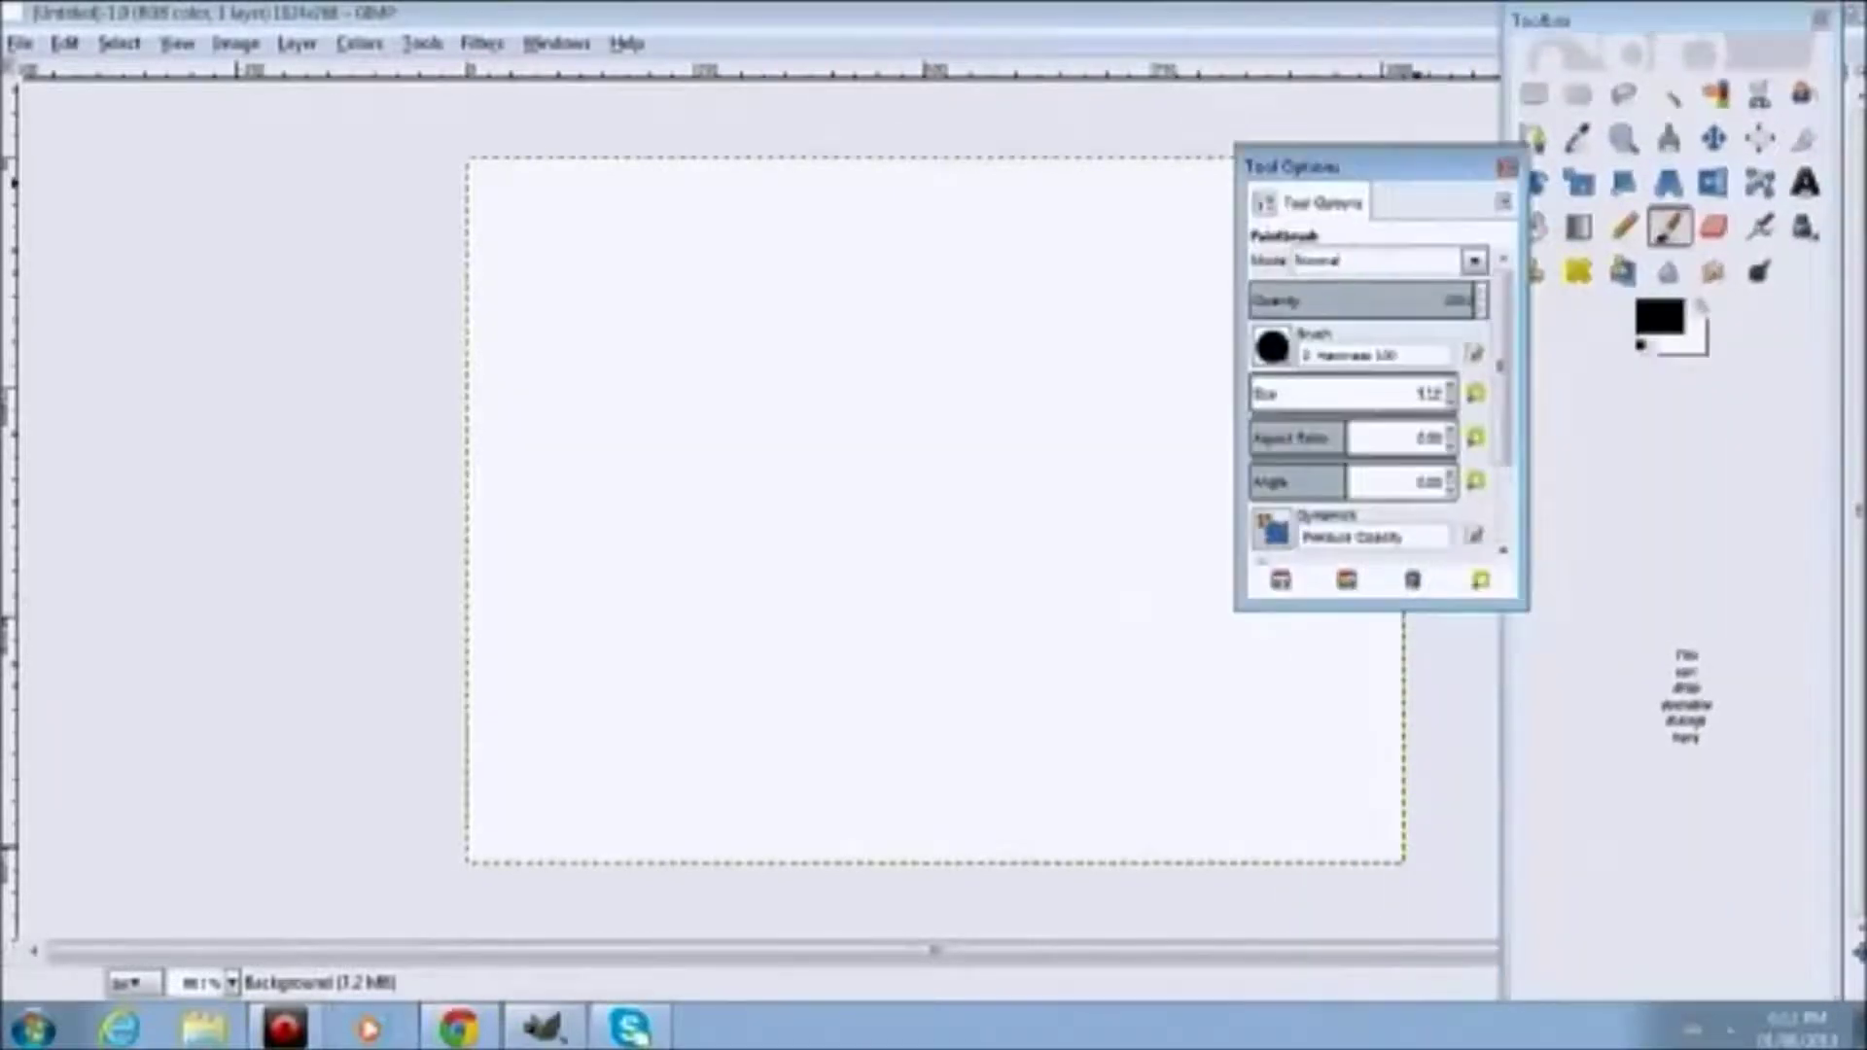
pyautogui.moveTo(1634, 19)
pyautogui.mouseDown()
pyautogui.moveTo(1652, 58)
pyautogui.moveTo(1646, 4)
pyautogui.moveTo(1643, 19)
pyautogui.mouseUp()
pyautogui.moveTo(1293, 167); pyautogui.dragTo(1198, 159)
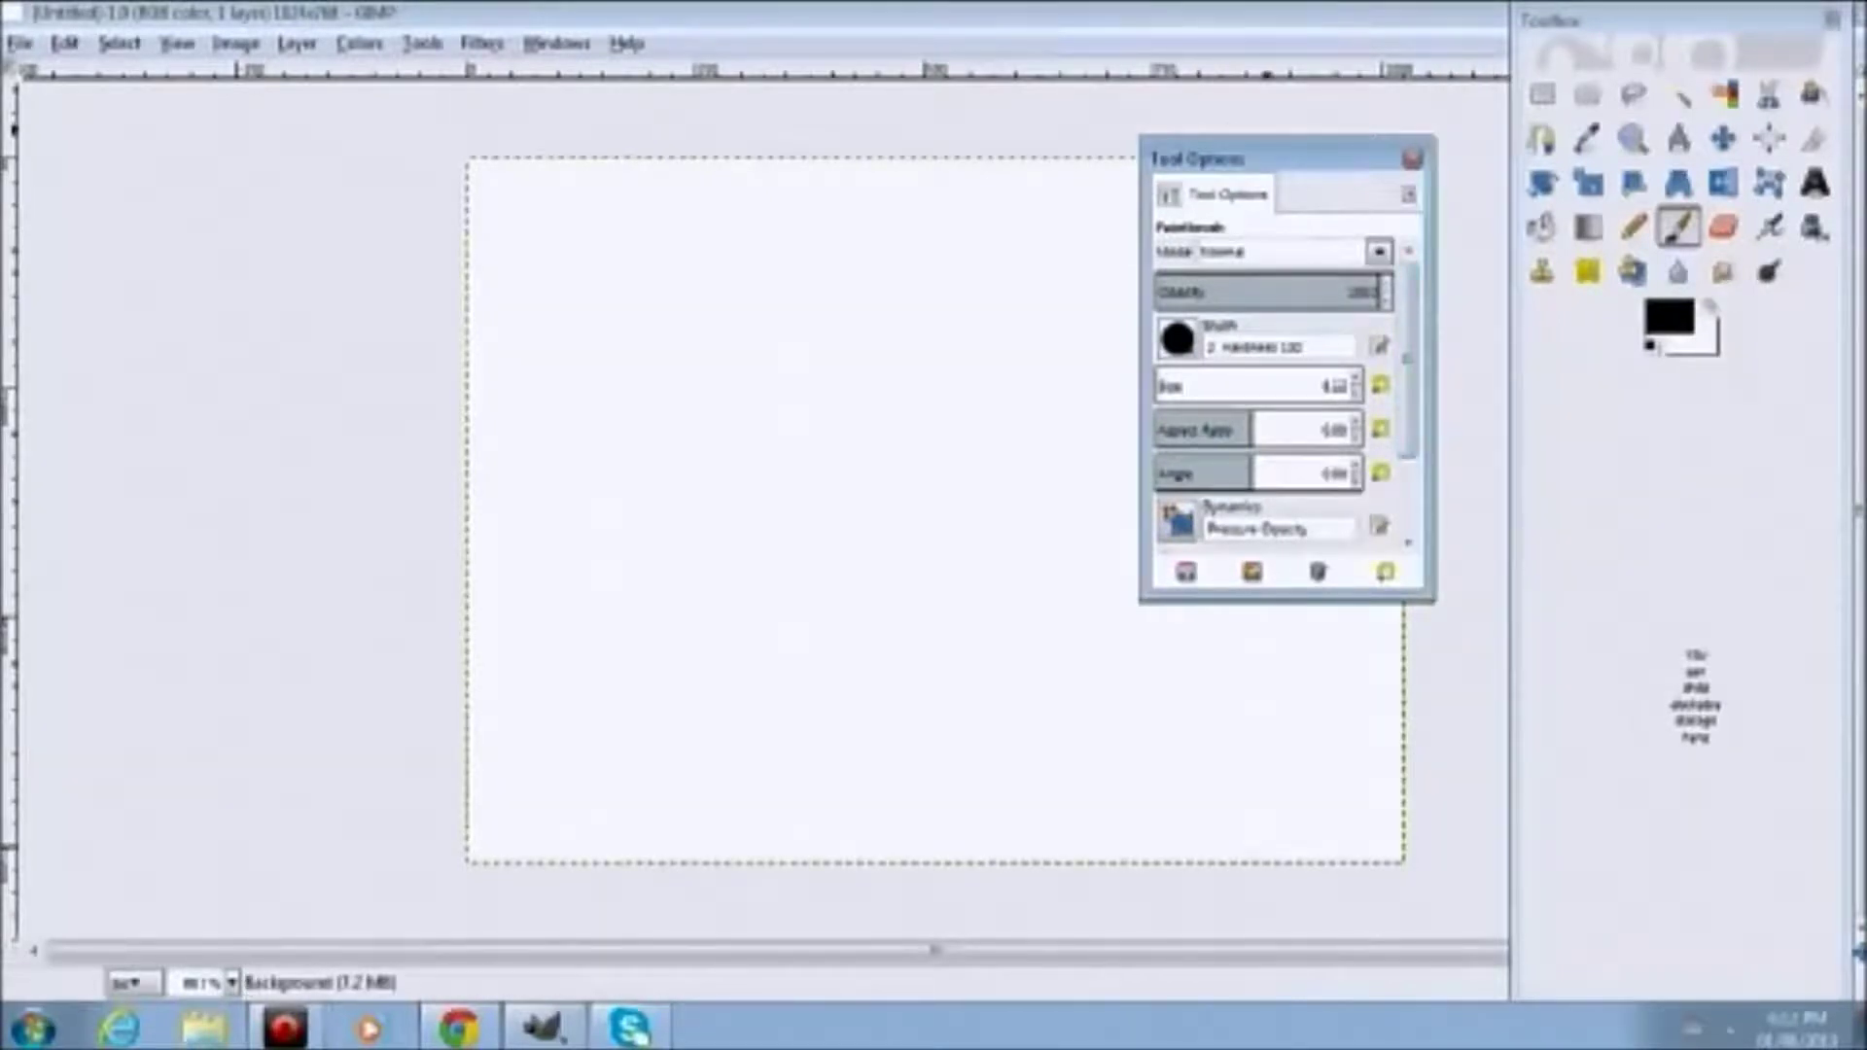
pyautogui.moveTo(1199, 158); pyautogui.dragTo(1535, 202)
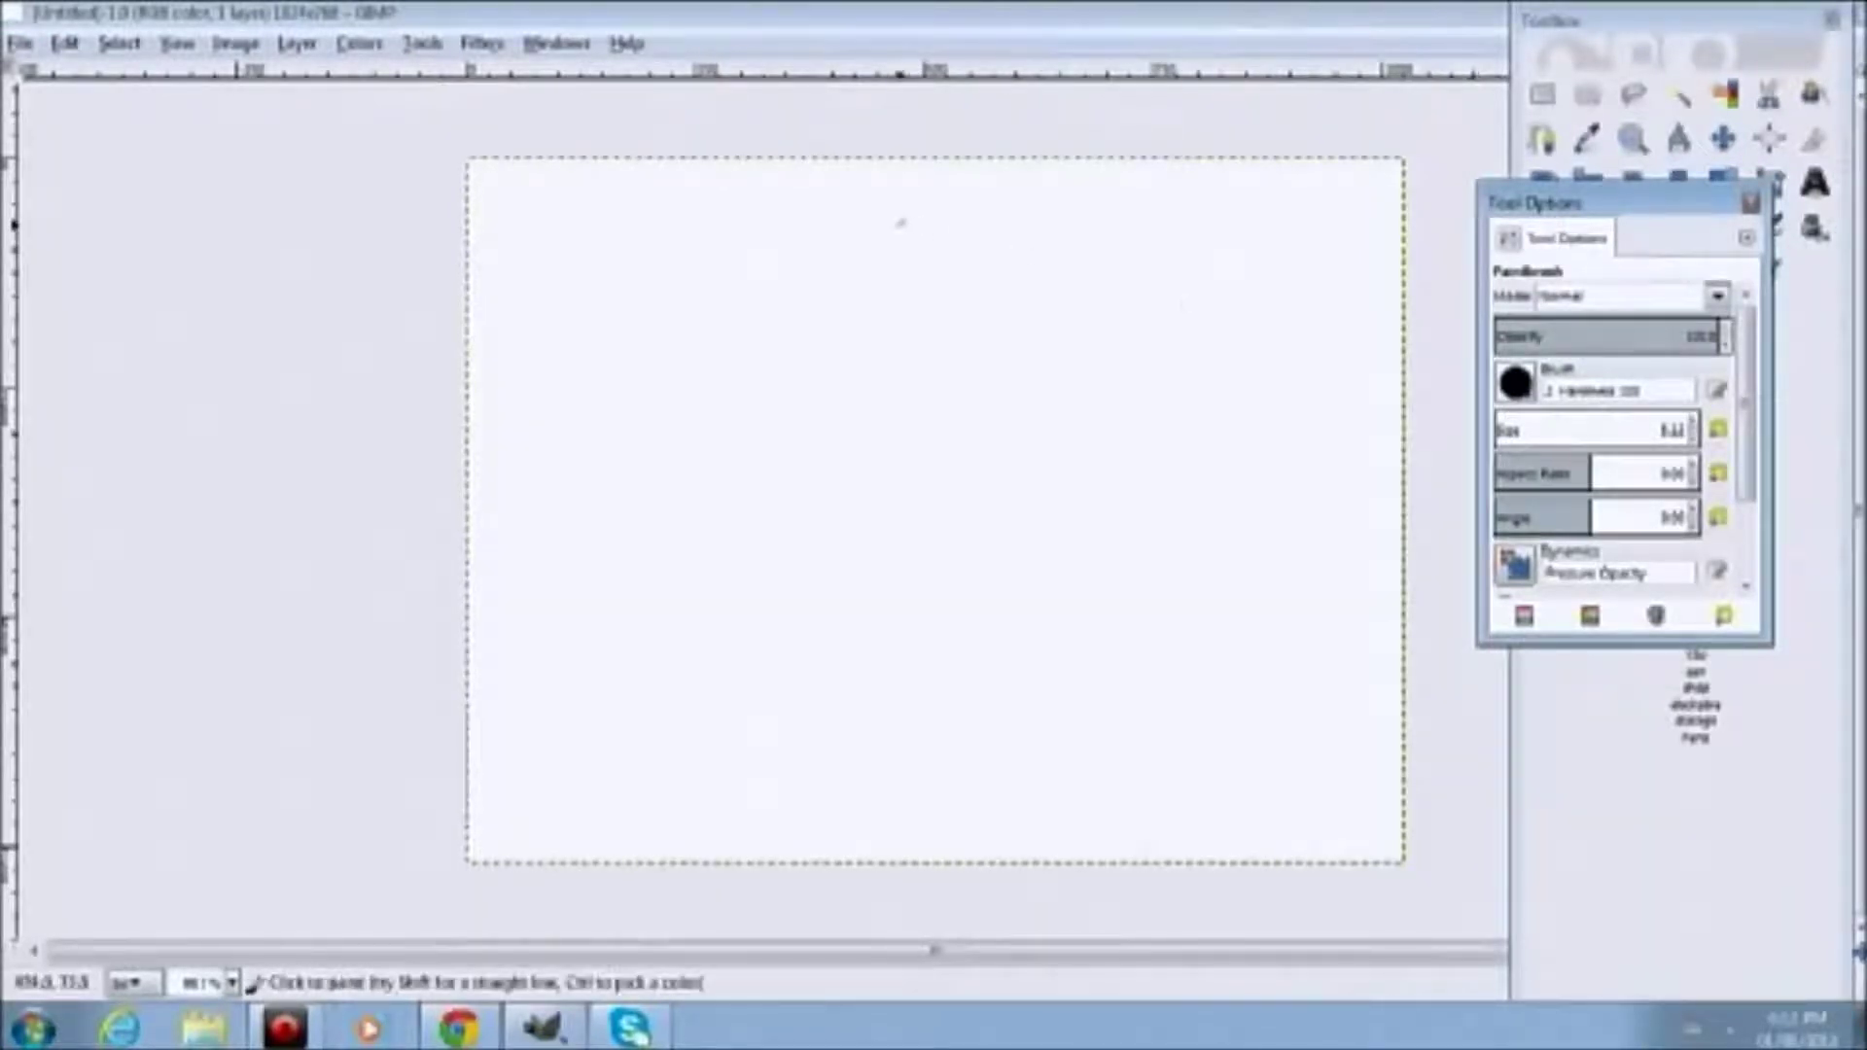
# Try several freehand Paintbrush strokes on the blank background, undoing each one
pyautogui.moveTo(841, 270)
pyautogui.mouseDown()
pyautogui.moveTo(763, 300)
pyautogui.moveTo(744, 341)
pyautogui.moveTo(776, 381)
pyautogui.mouseUp()
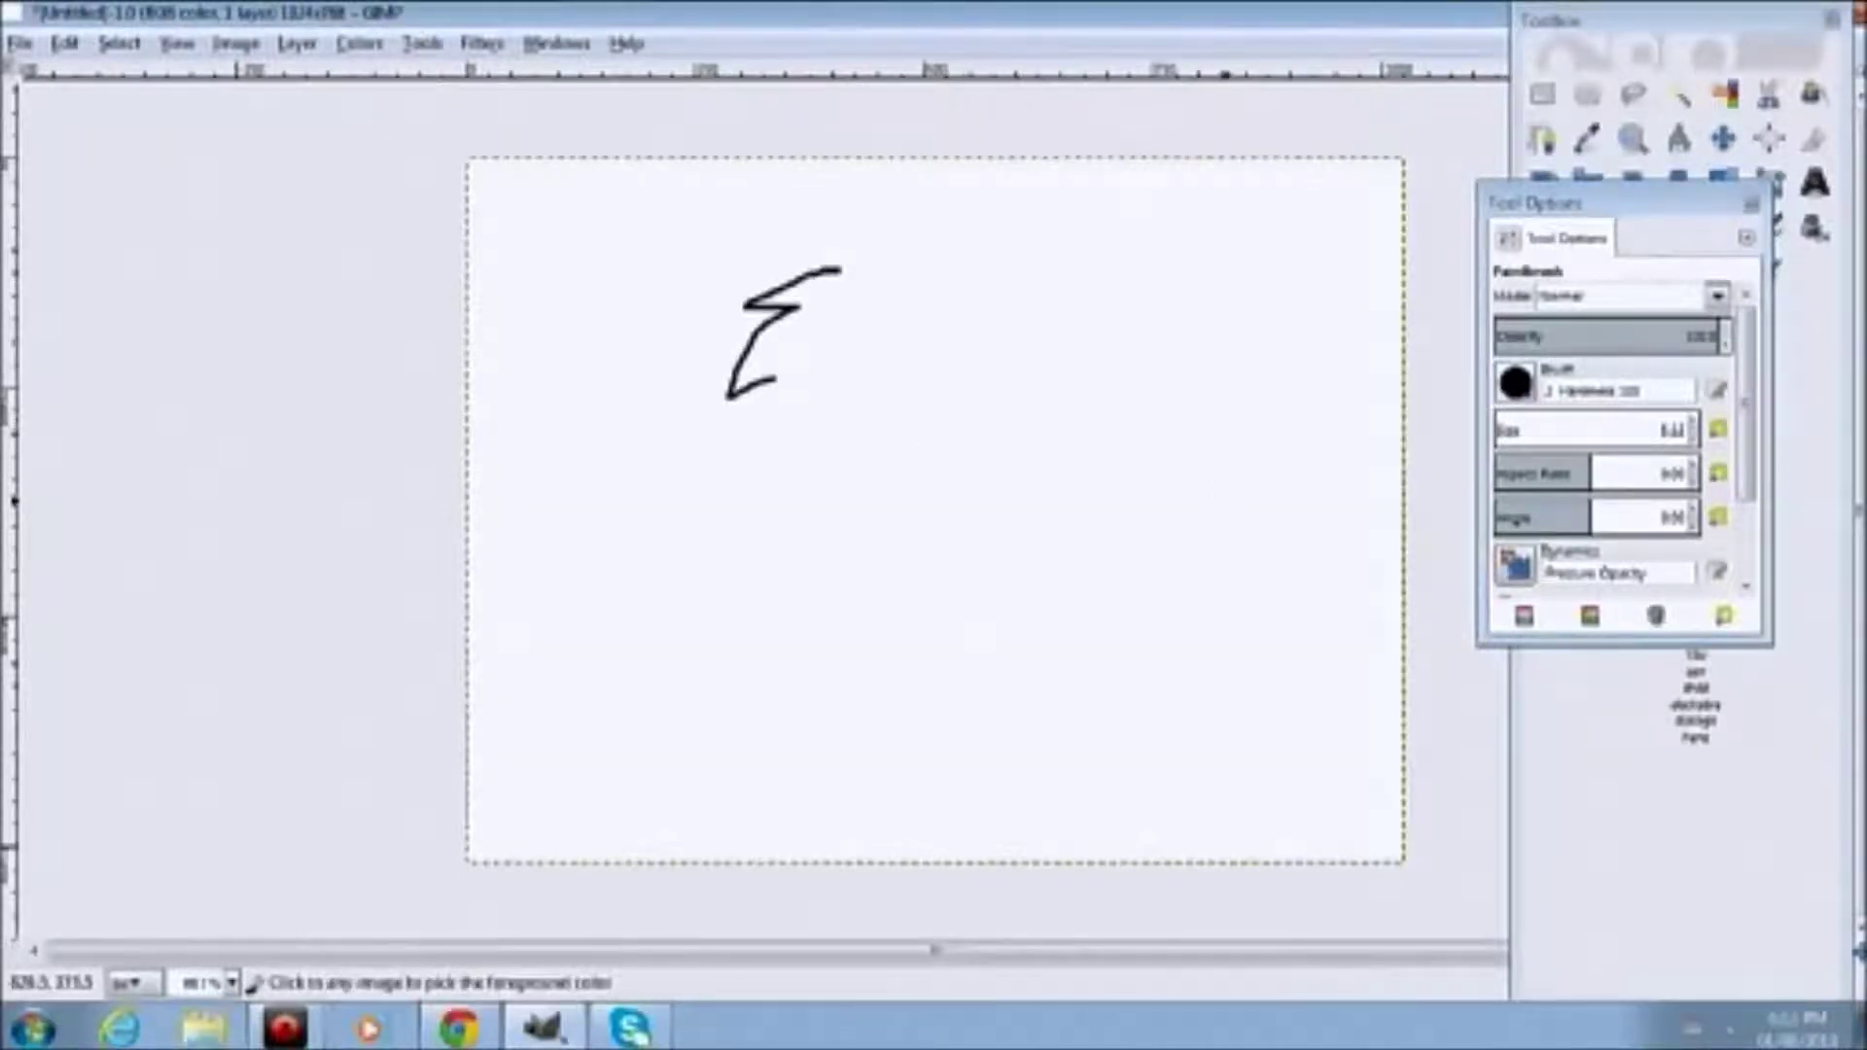
pyautogui.hotkey('ctrl', 'z')
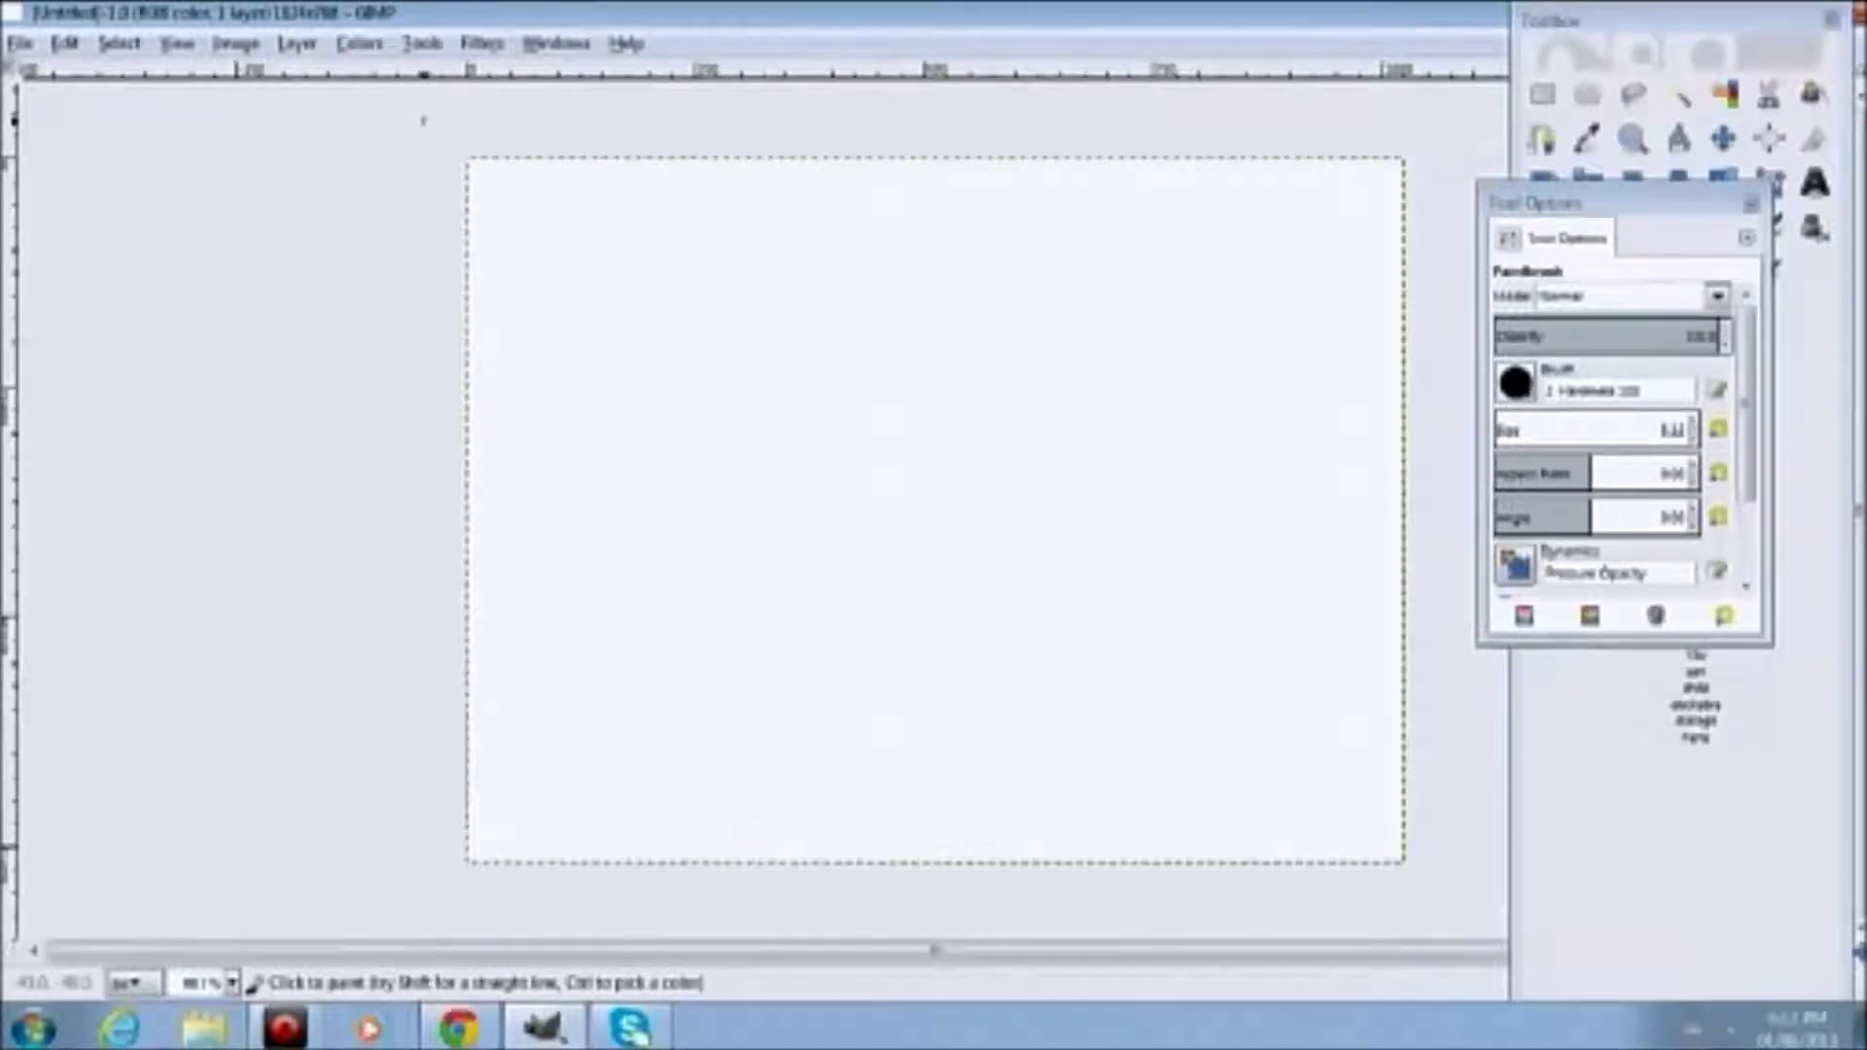
pyautogui.moveTo(950, 308)
pyautogui.mouseDown()
pyautogui.moveTo(822, 270)
pyautogui.moveTo(798, 350)
pyautogui.moveTo(666, 488)
pyautogui.moveTo(812, 450)
pyautogui.mouseUp()
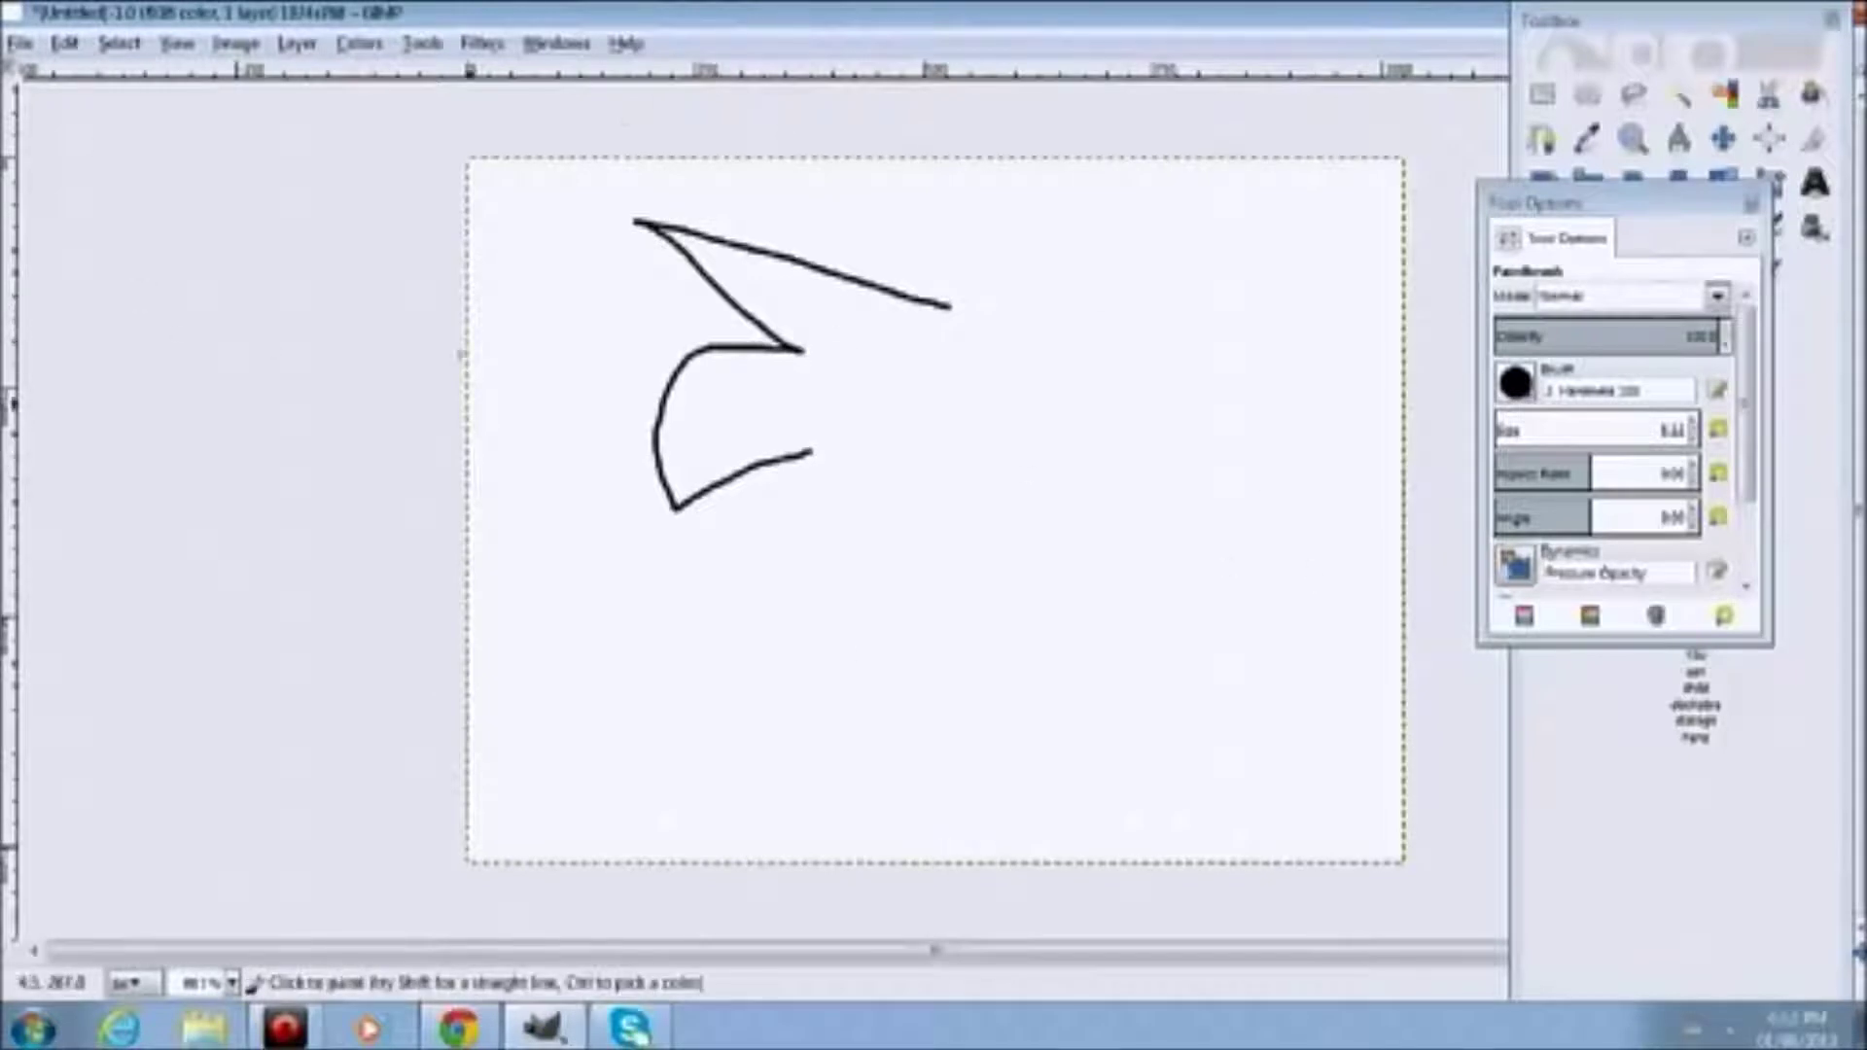
pyautogui.hotkey('ctrl', 'z')
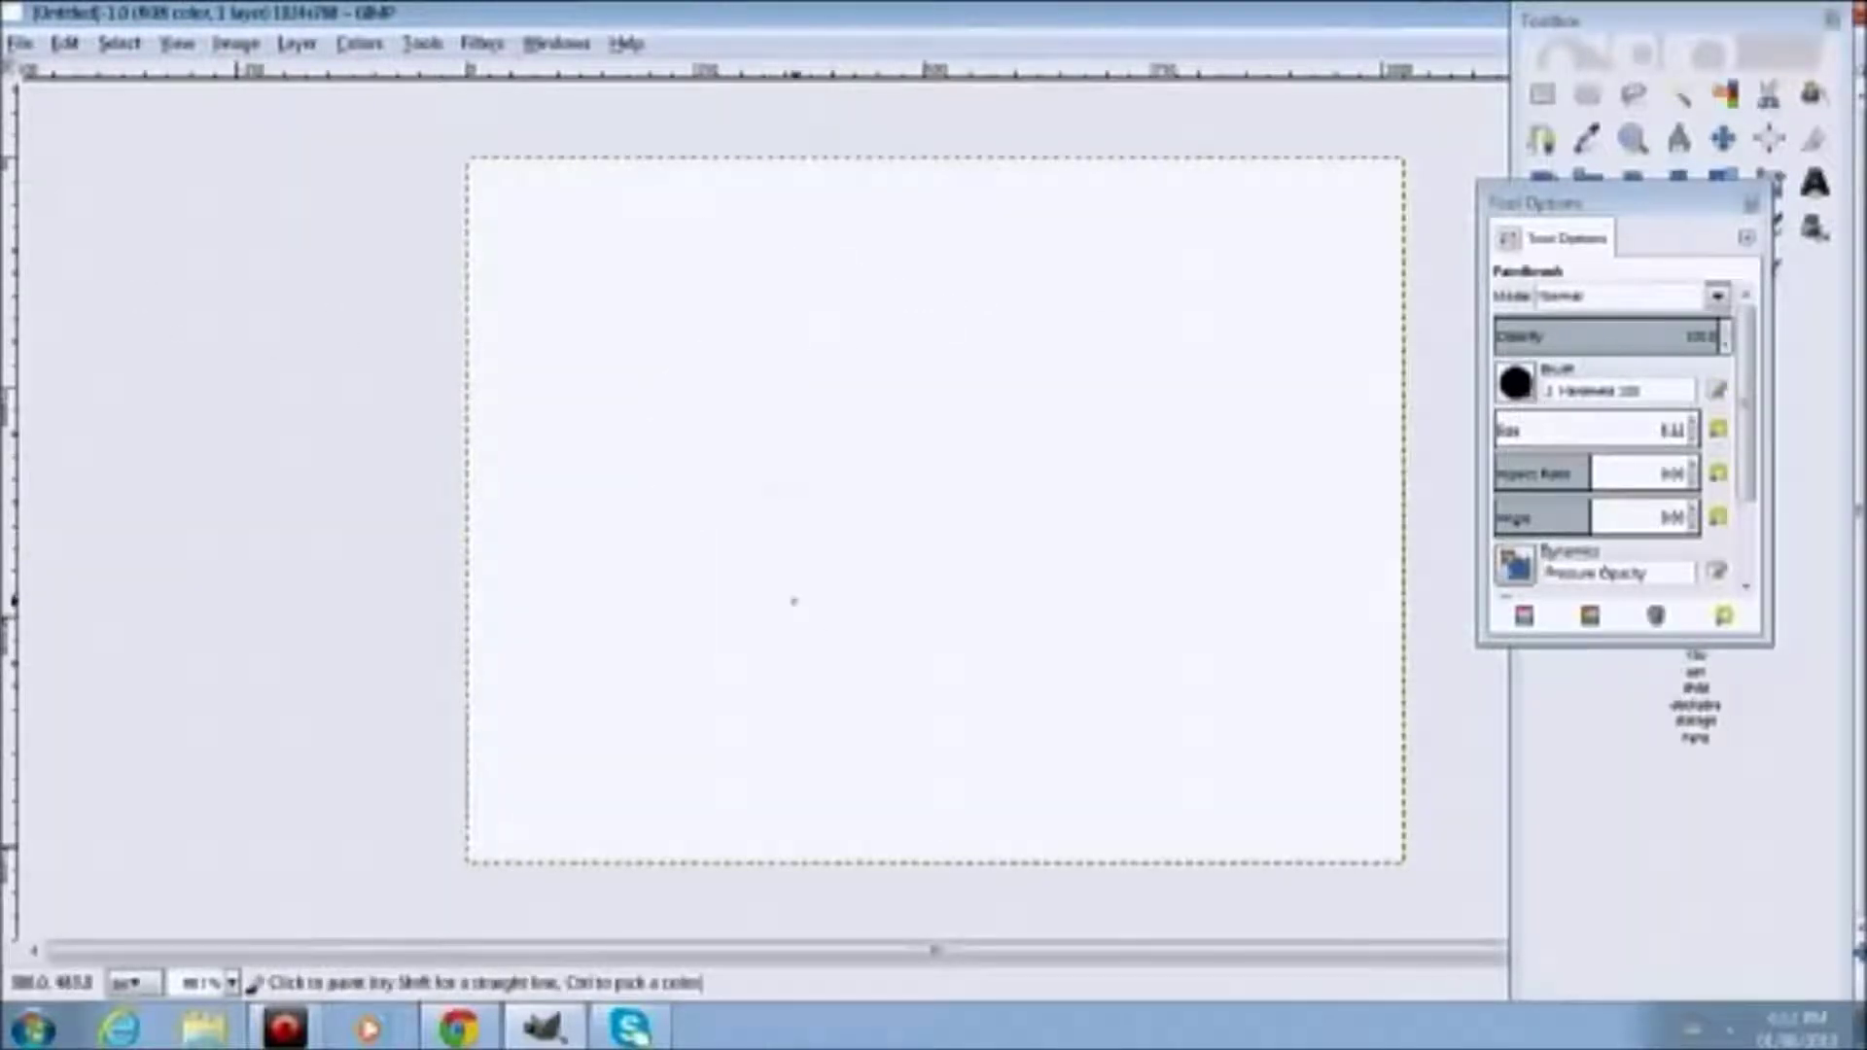
pyautogui.moveTo(875, 289)
pyautogui.mouseDown()
pyautogui.moveTo(820, 278)
pyautogui.moveTo(850, 303)
pyautogui.mouseUp()
pyautogui.hotkey('ctrl', 'z')
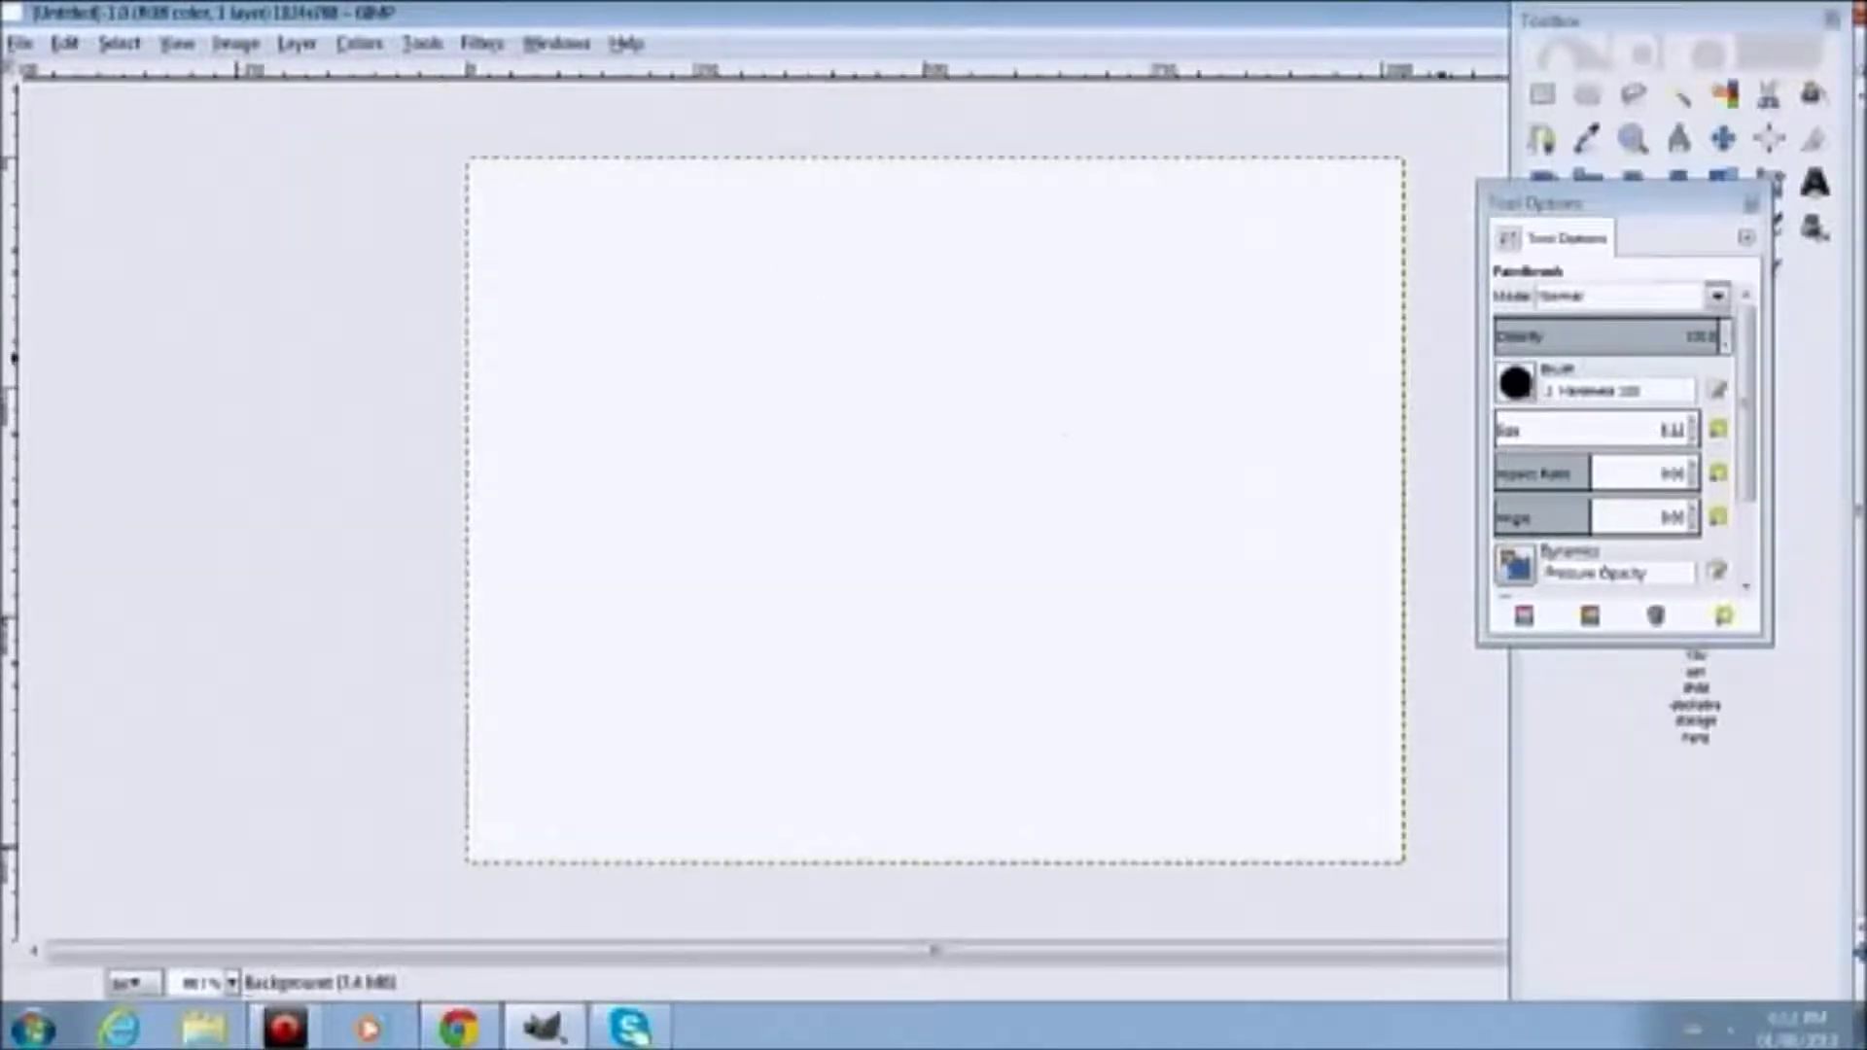
pyautogui.moveTo(914, 250)
pyautogui.mouseDown()
pyautogui.moveTo(749, 388)
pyautogui.moveTo(623, 422)
pyautogui.moveTo(742, 437)
pyautogui.moveTo(856, 402)
pyautogui.moveTo(941, 411)
pyautogui.moveTo(938, 449)
pyautogui.moveTo(814, 523)
pyautogui.moveTo(688, 401)
pyautogui.moveTo(694, 430)
pyautogui.moveTo(783, 259)
pyautogui.moveTo(935, 598)
pyautogui.mouseUp()
pyautogui.hotkey('ctrl', 'z')
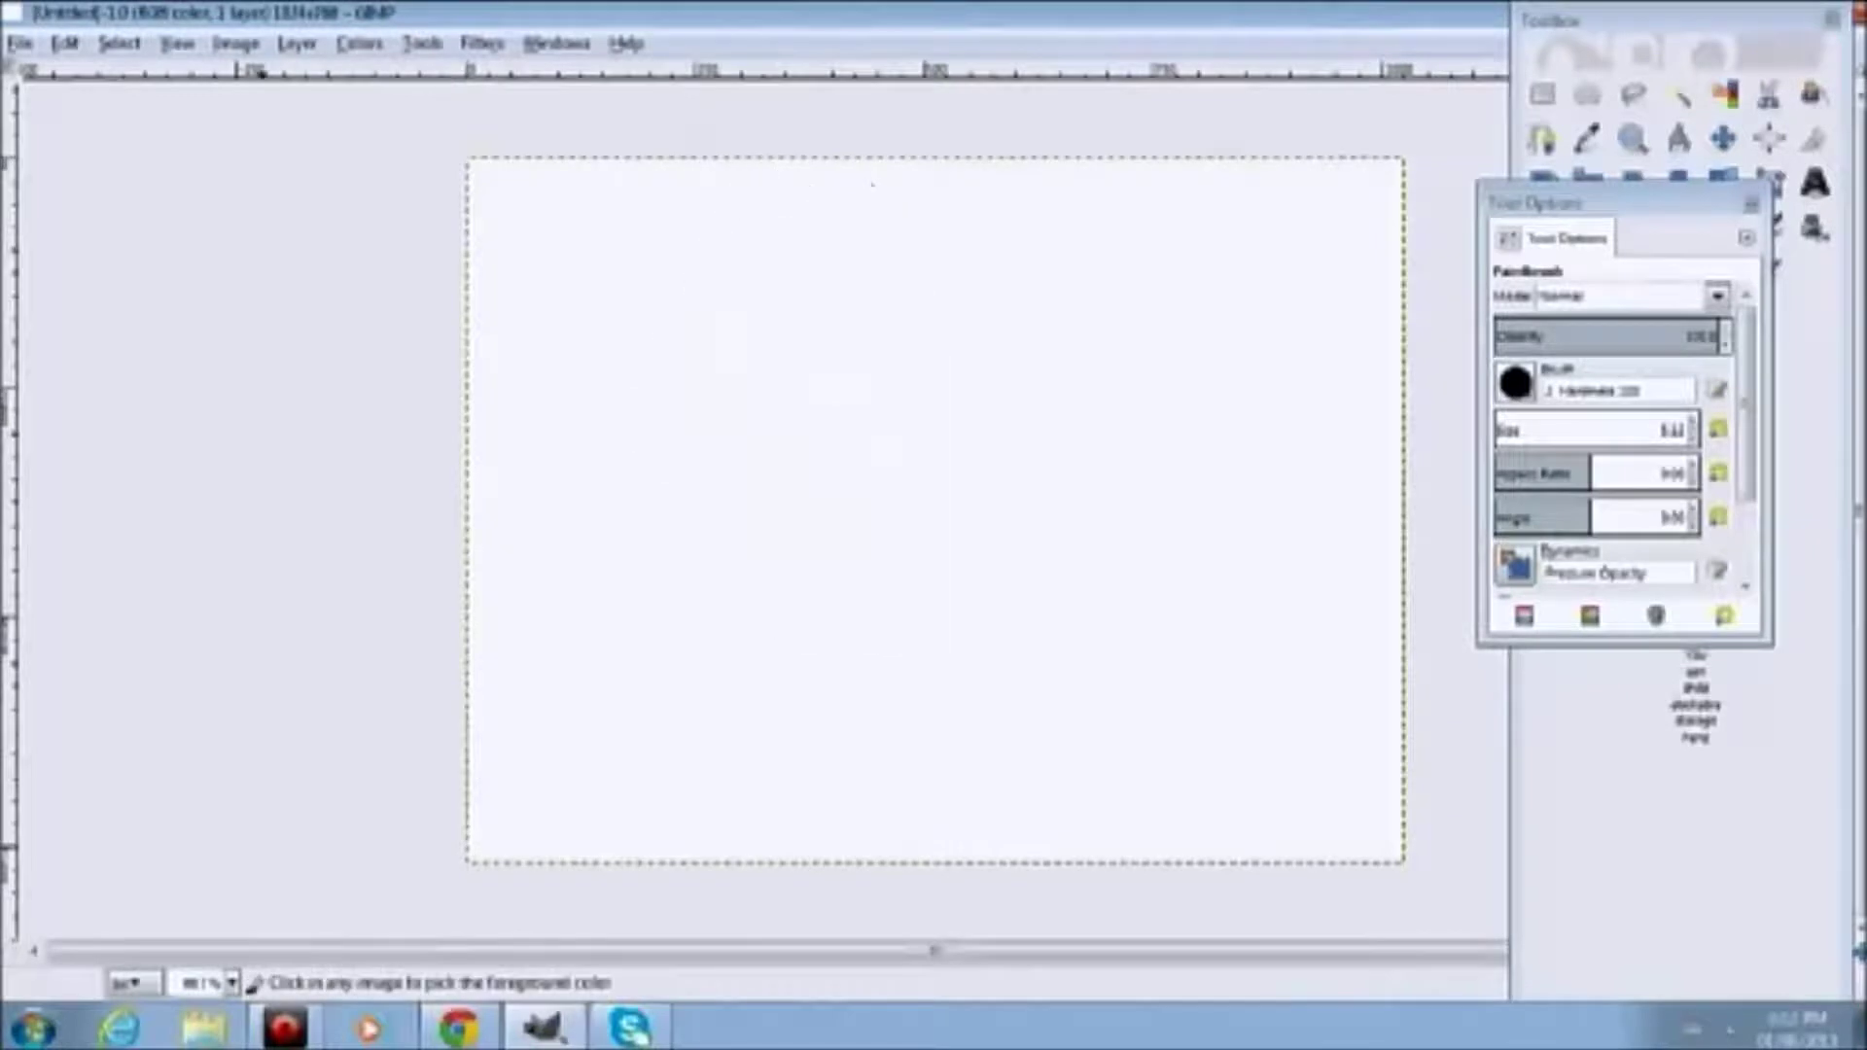
# Add two new layers to the image, using Transparency as the fill type for the second
pyautogui.click(297, 42)
pyautogui.click(388, 71)
pyautogui.click(450, 675)
pyautogui.click(297, 43)
pyautogui.click(364, 91)
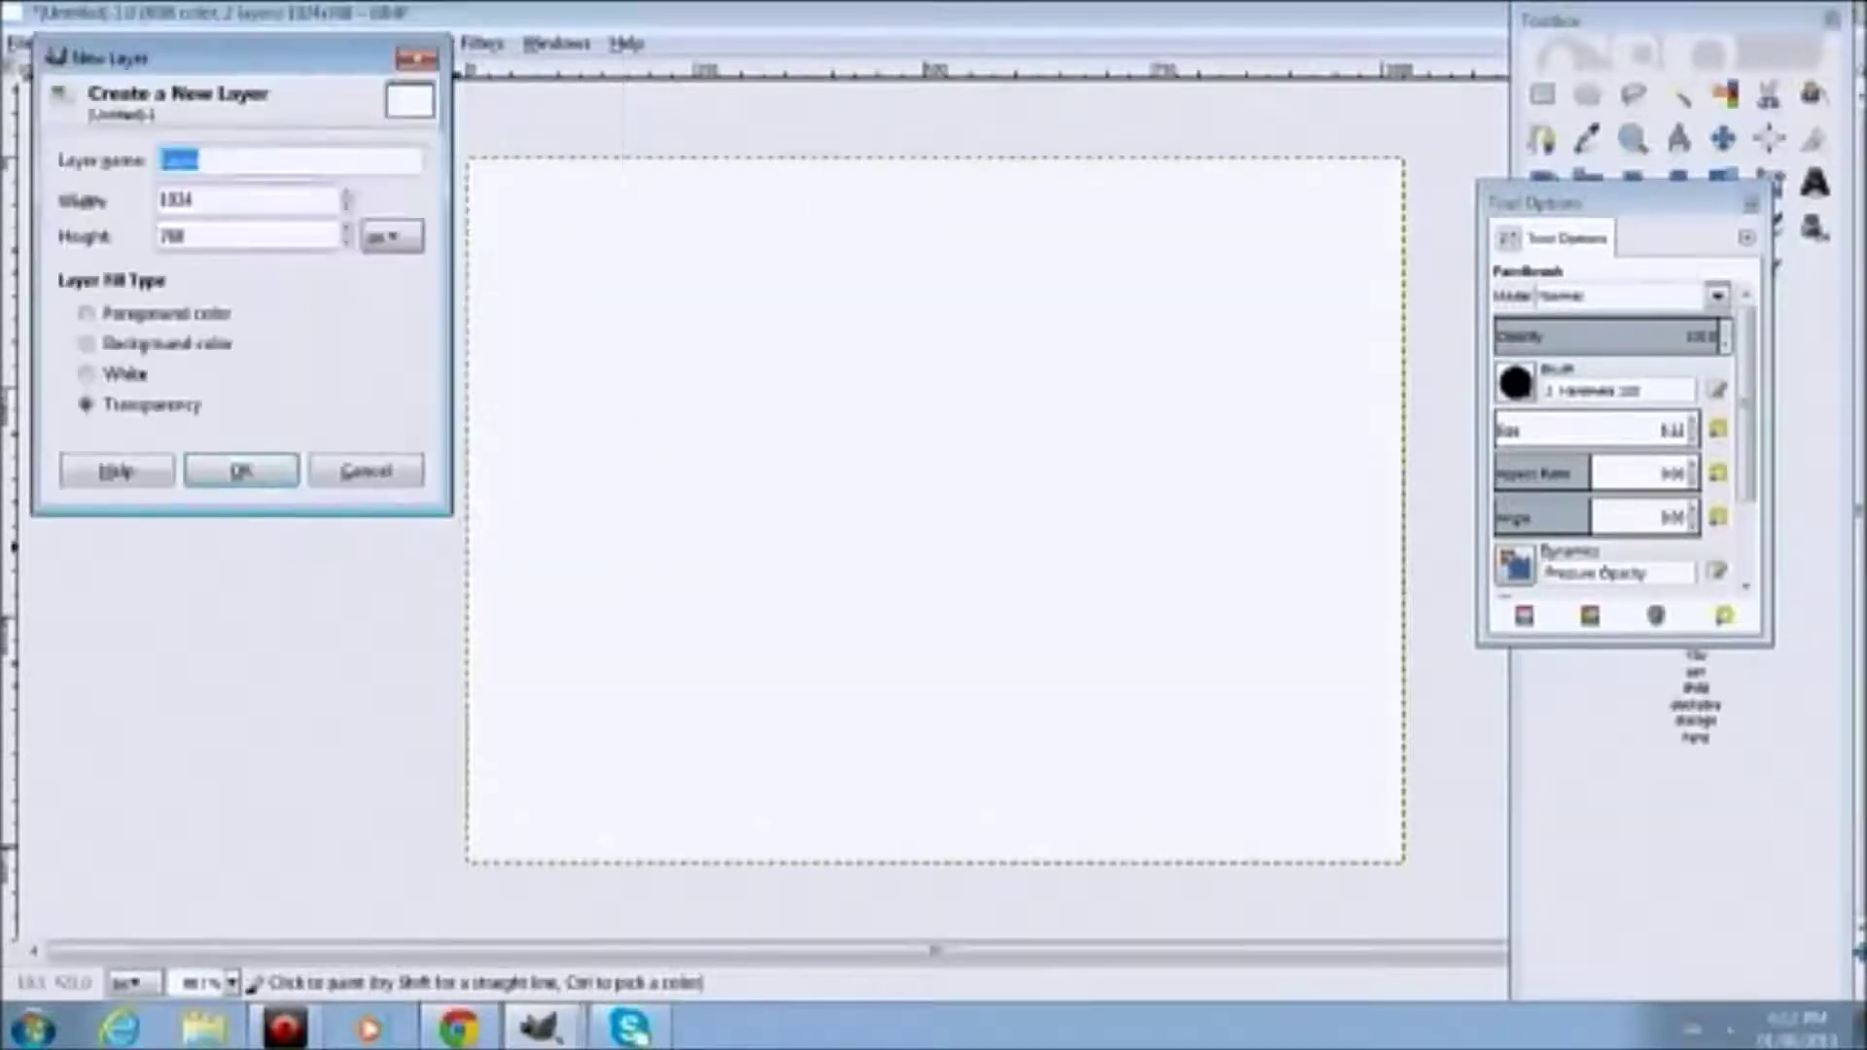
pyautogui.click(277, 470)
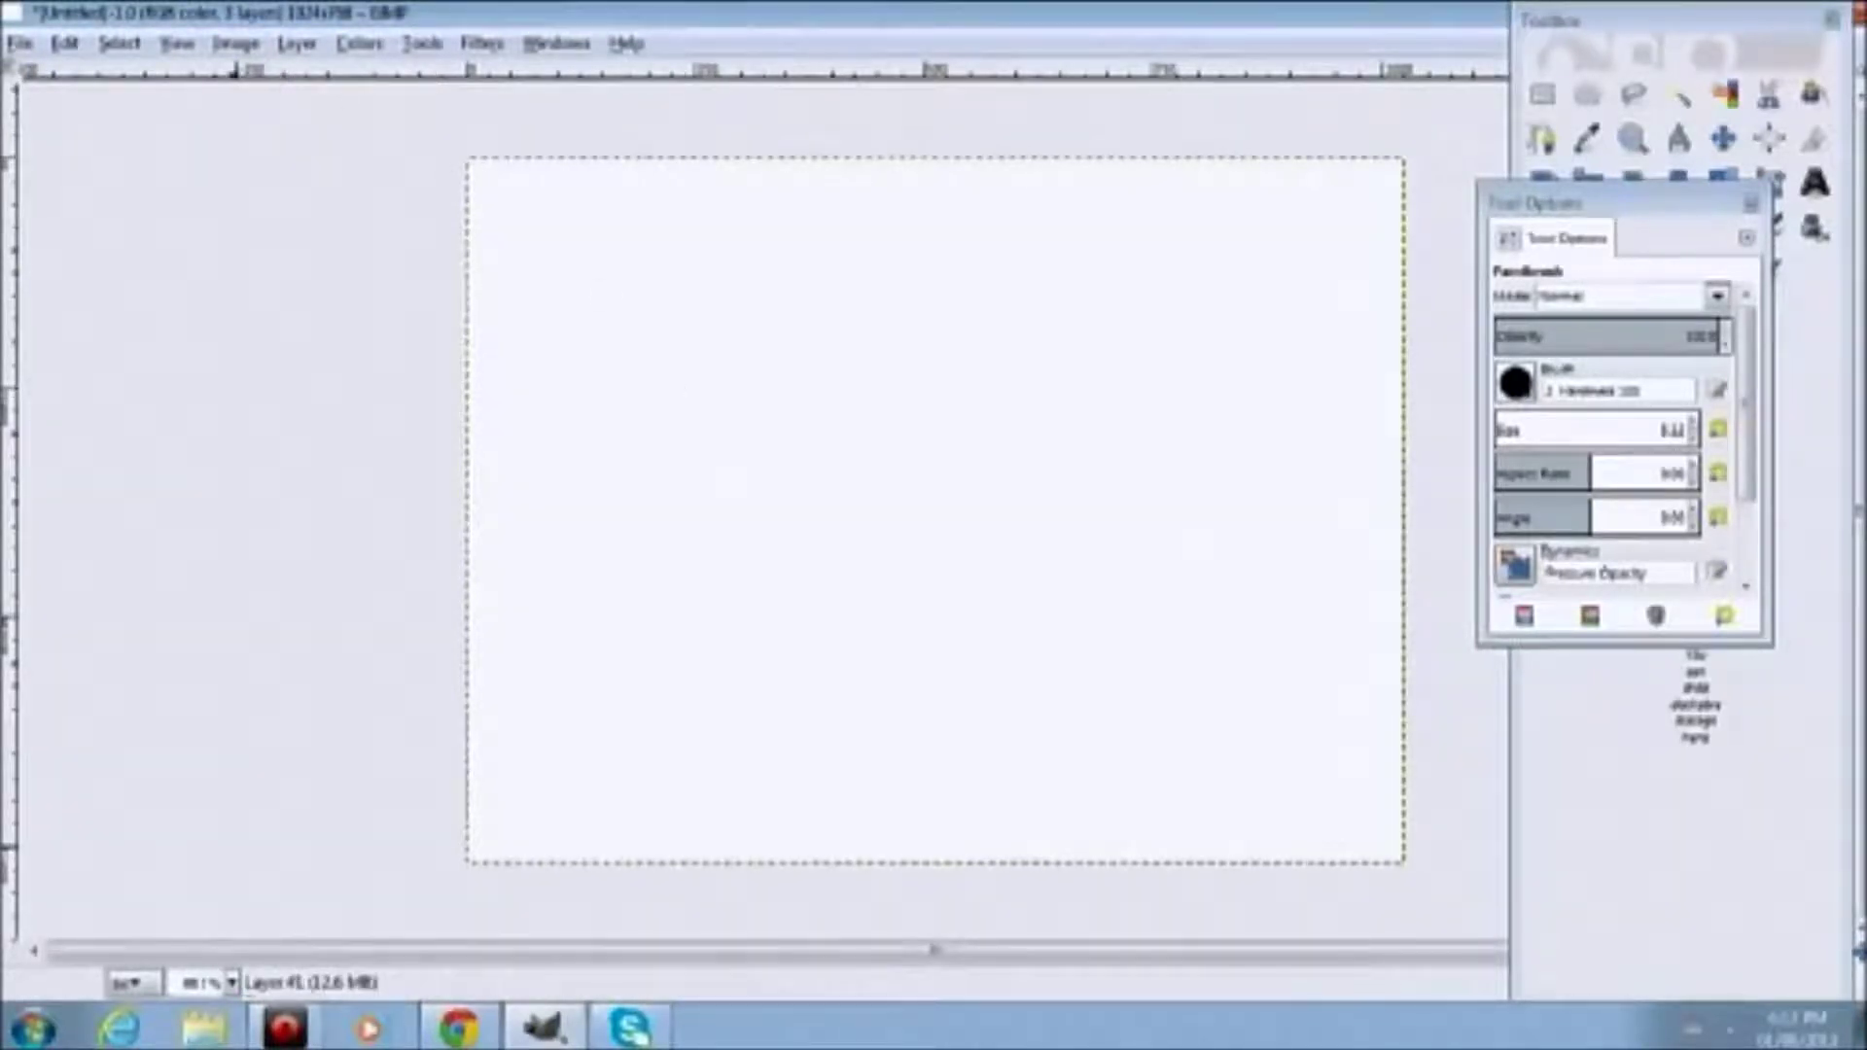
# Paint freehand curves on the newest layer as a test and undo each one
pyautogui.moveTo(922, 291)
pyautogui.mouseDown()
pyautogui.moveTo(817, 564)
pyautogui.moveTo(848, 573)
pyautogui.mouseUp()
pyautogui.hotkey('ctrl', 'z')
pyautogui.click(296, 43)
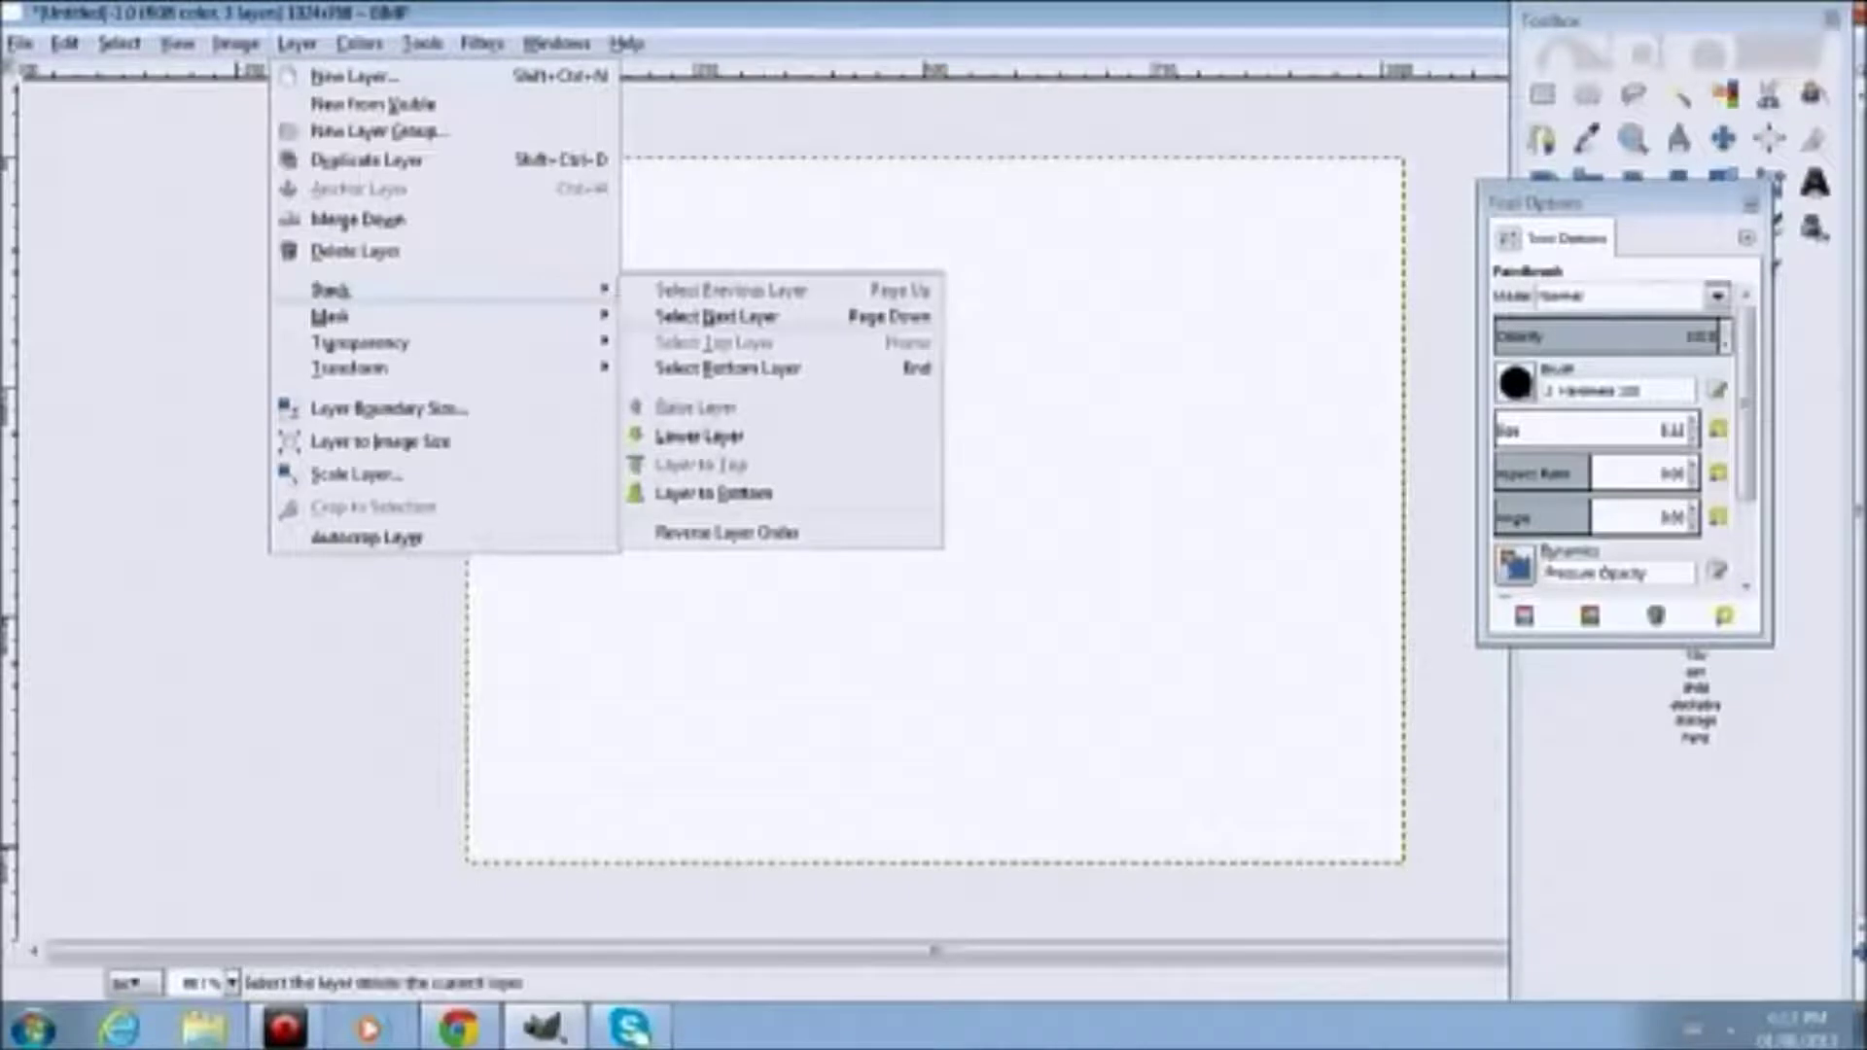
pyautogui.click(129, 604)
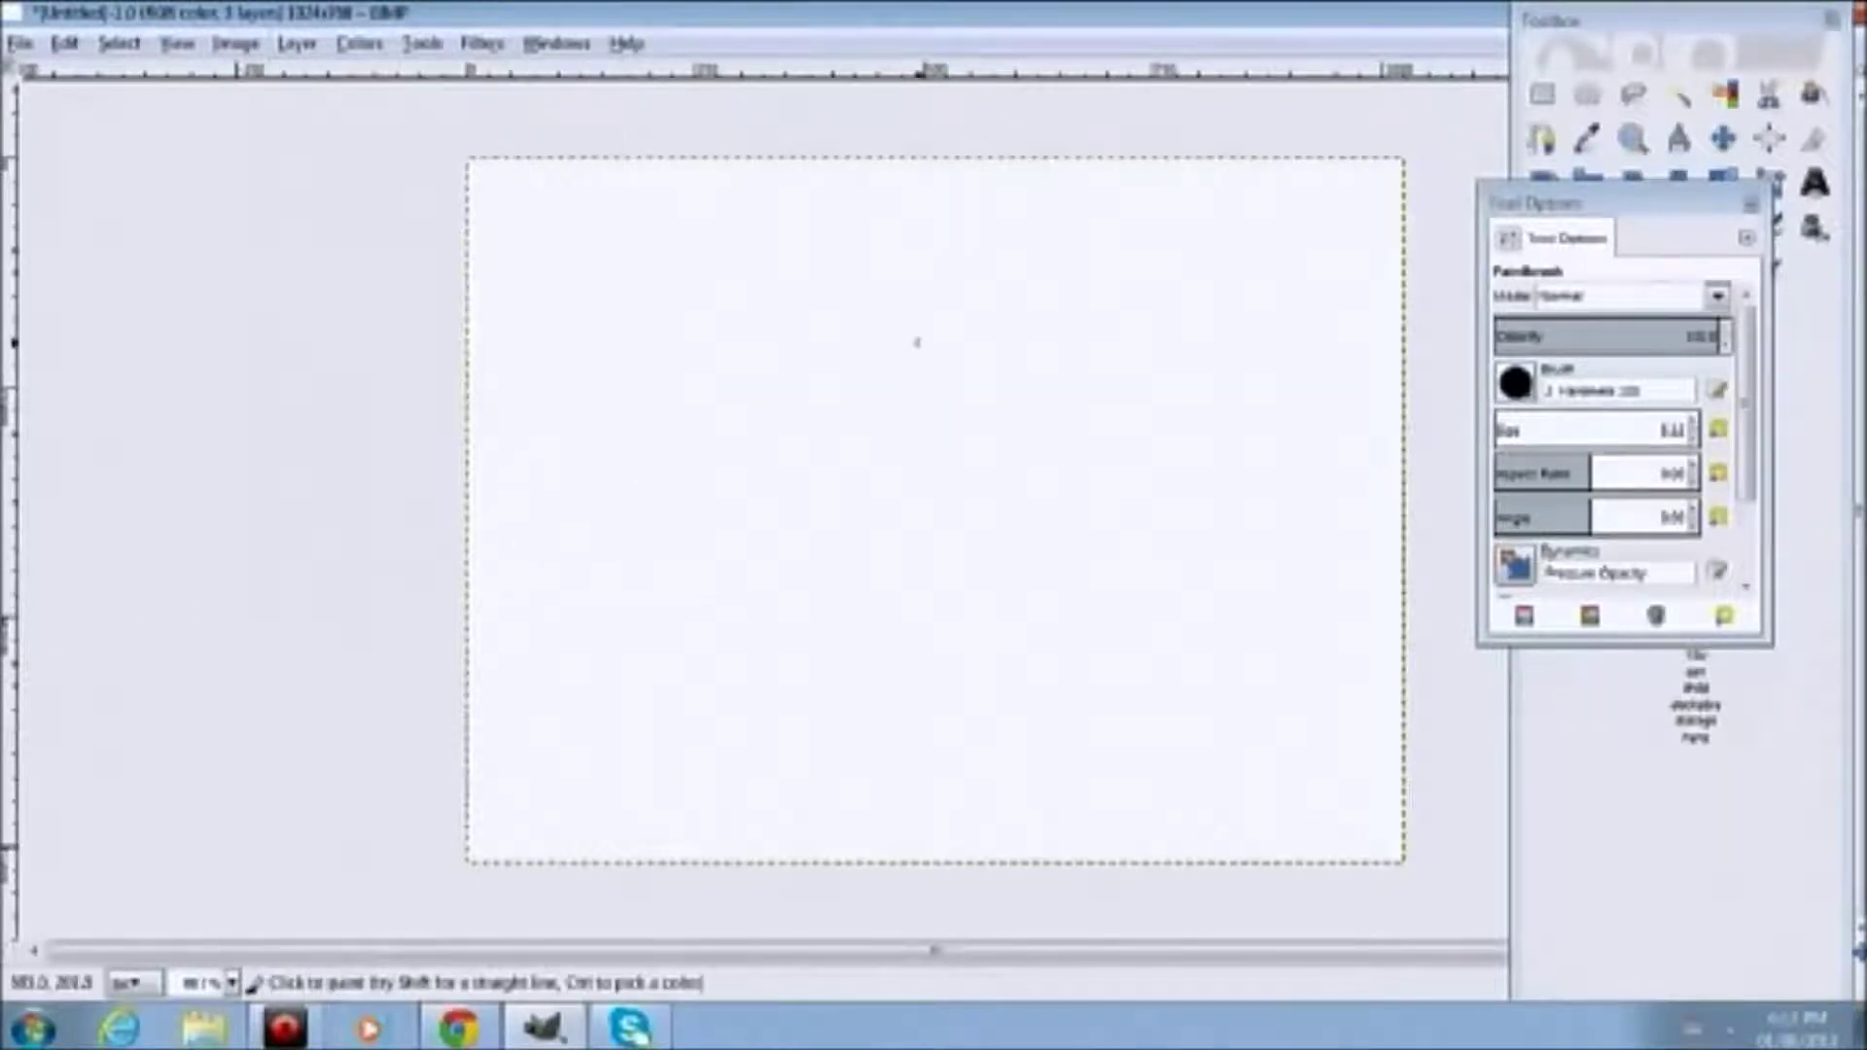
pyautogui.moveTo(831, 261)
pyautogui.mouseDown()
pyautogui.moveTo(704, 335)
pyautogui.moveTo(679, 413)
pyautogui.moveTo(720, 494)
pyautogui.mouseUp()
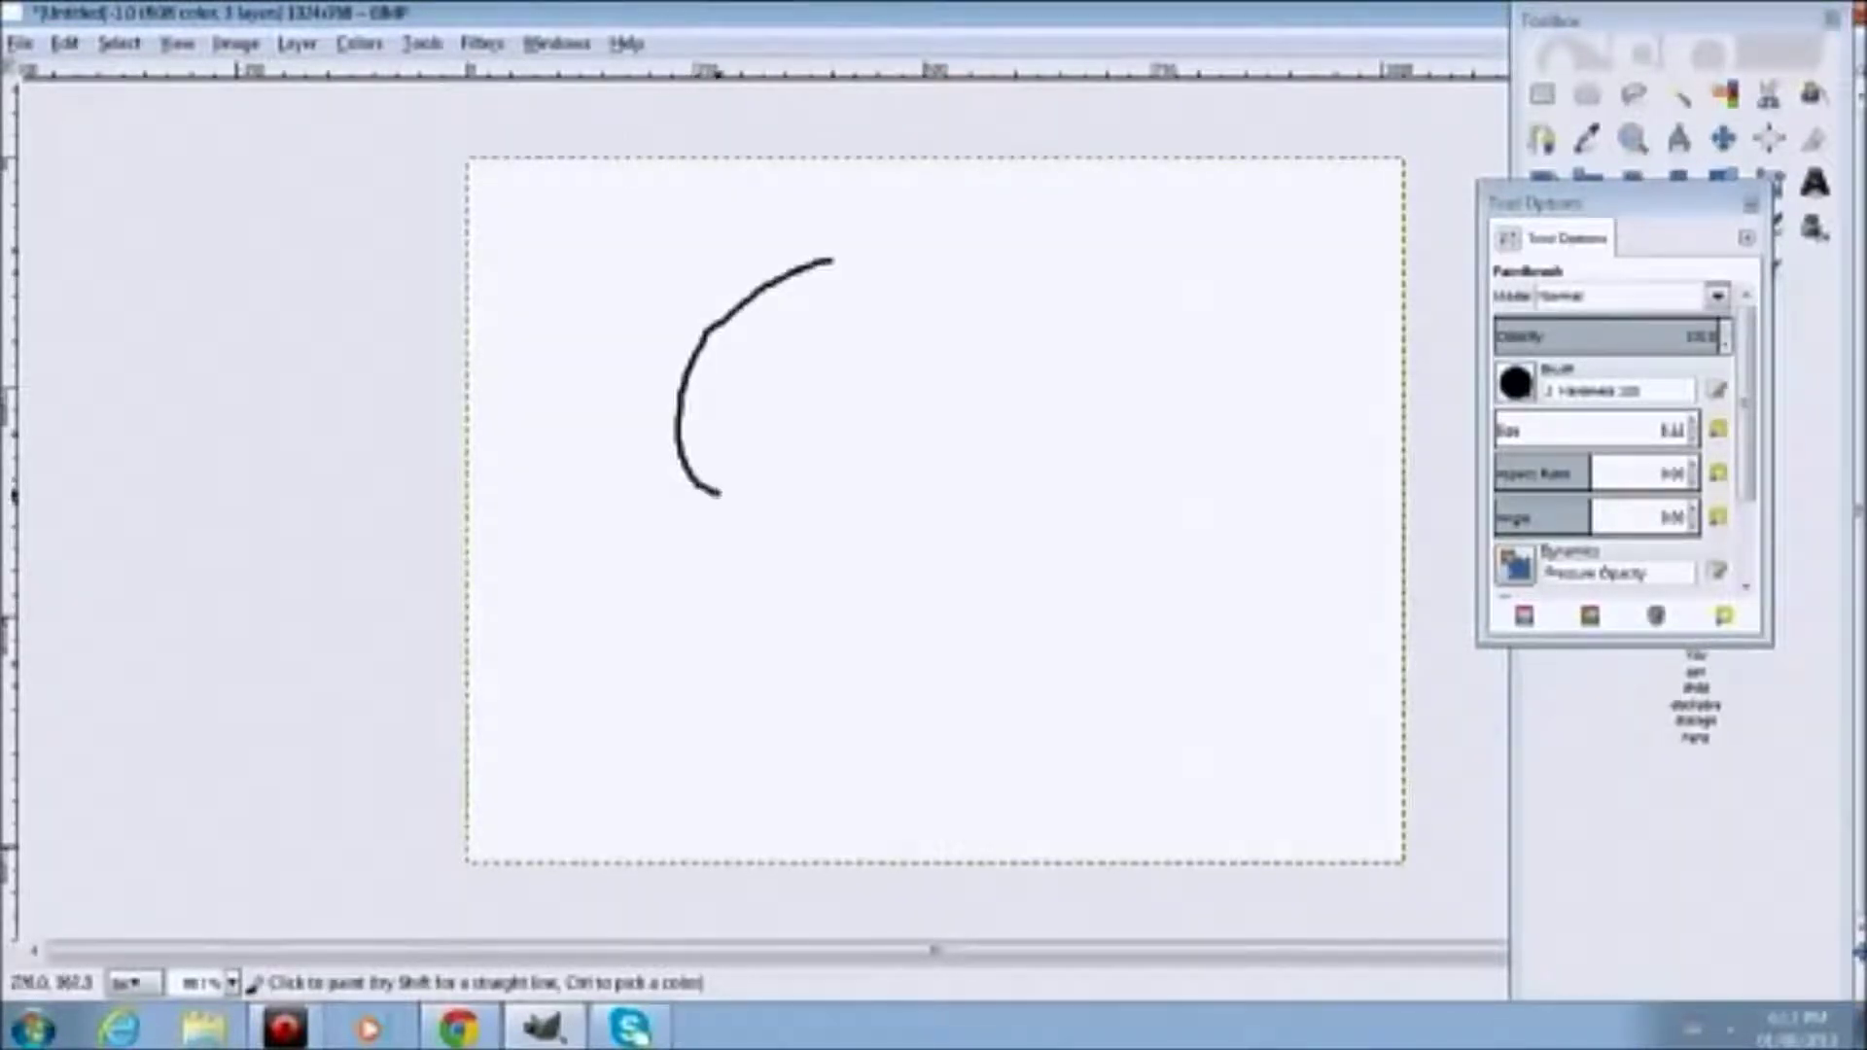
pyautogui.hotkey('ctrl', 'z')
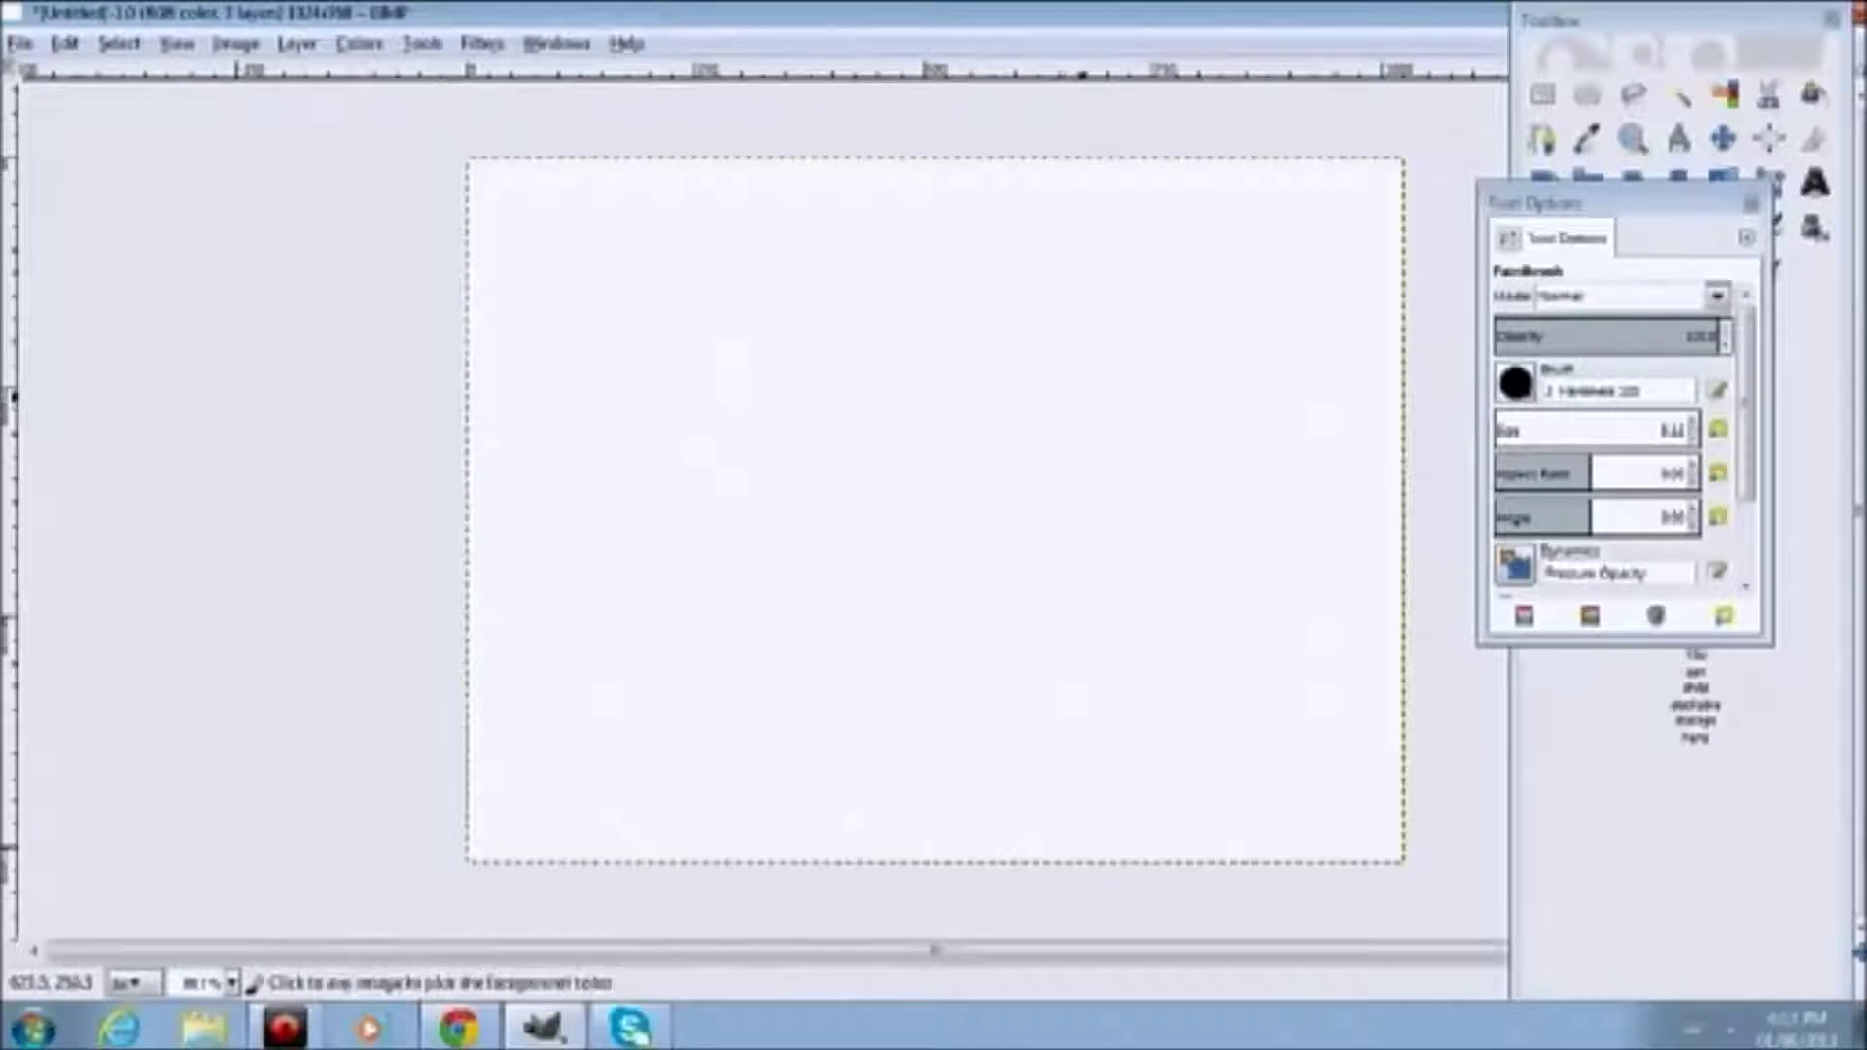
# Move the Tool Options window to the empty area beside the canvas, away from the Toolbox
pyautogui.moveTo(1556, 203); pyautogui.dragTo(133, 209)
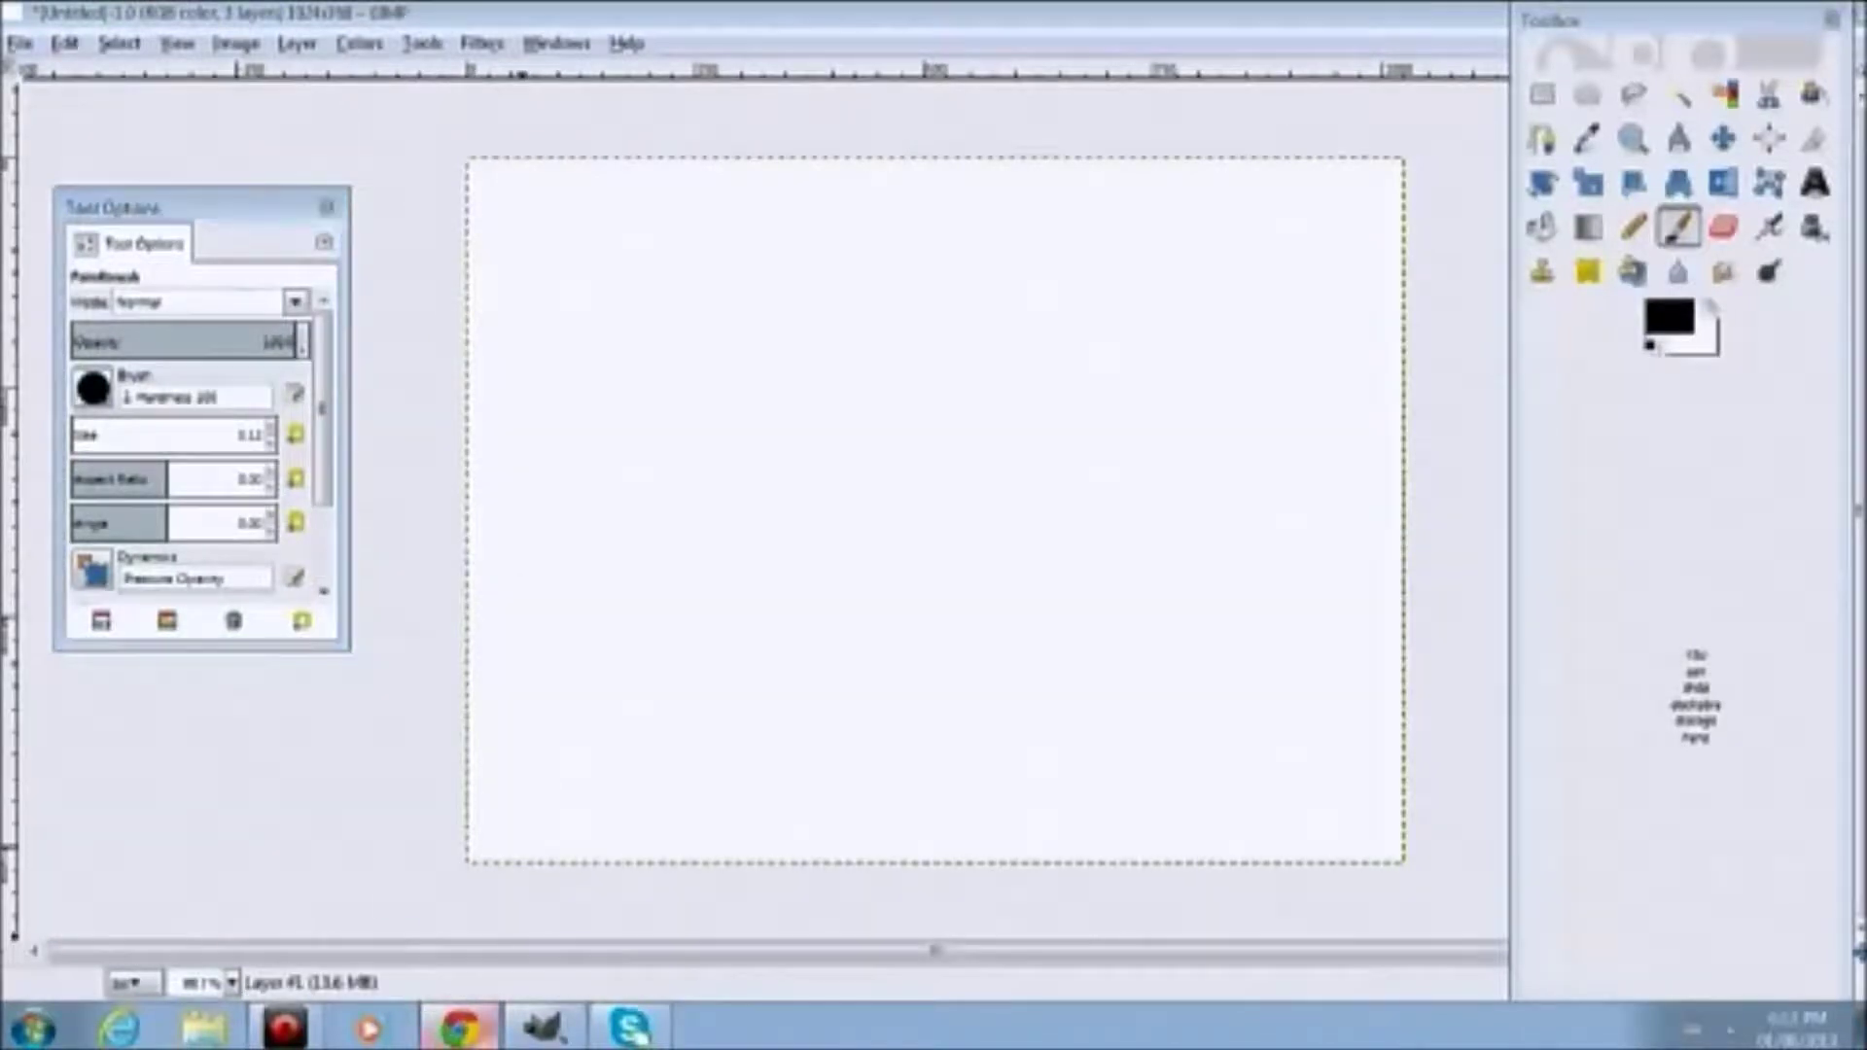
# Switch to Chrome and examine the Masked Dino Adopts artwork, its rules and the adoption status list
pyautogui.click(459, 1028)
pyautogui.click(146, 15)
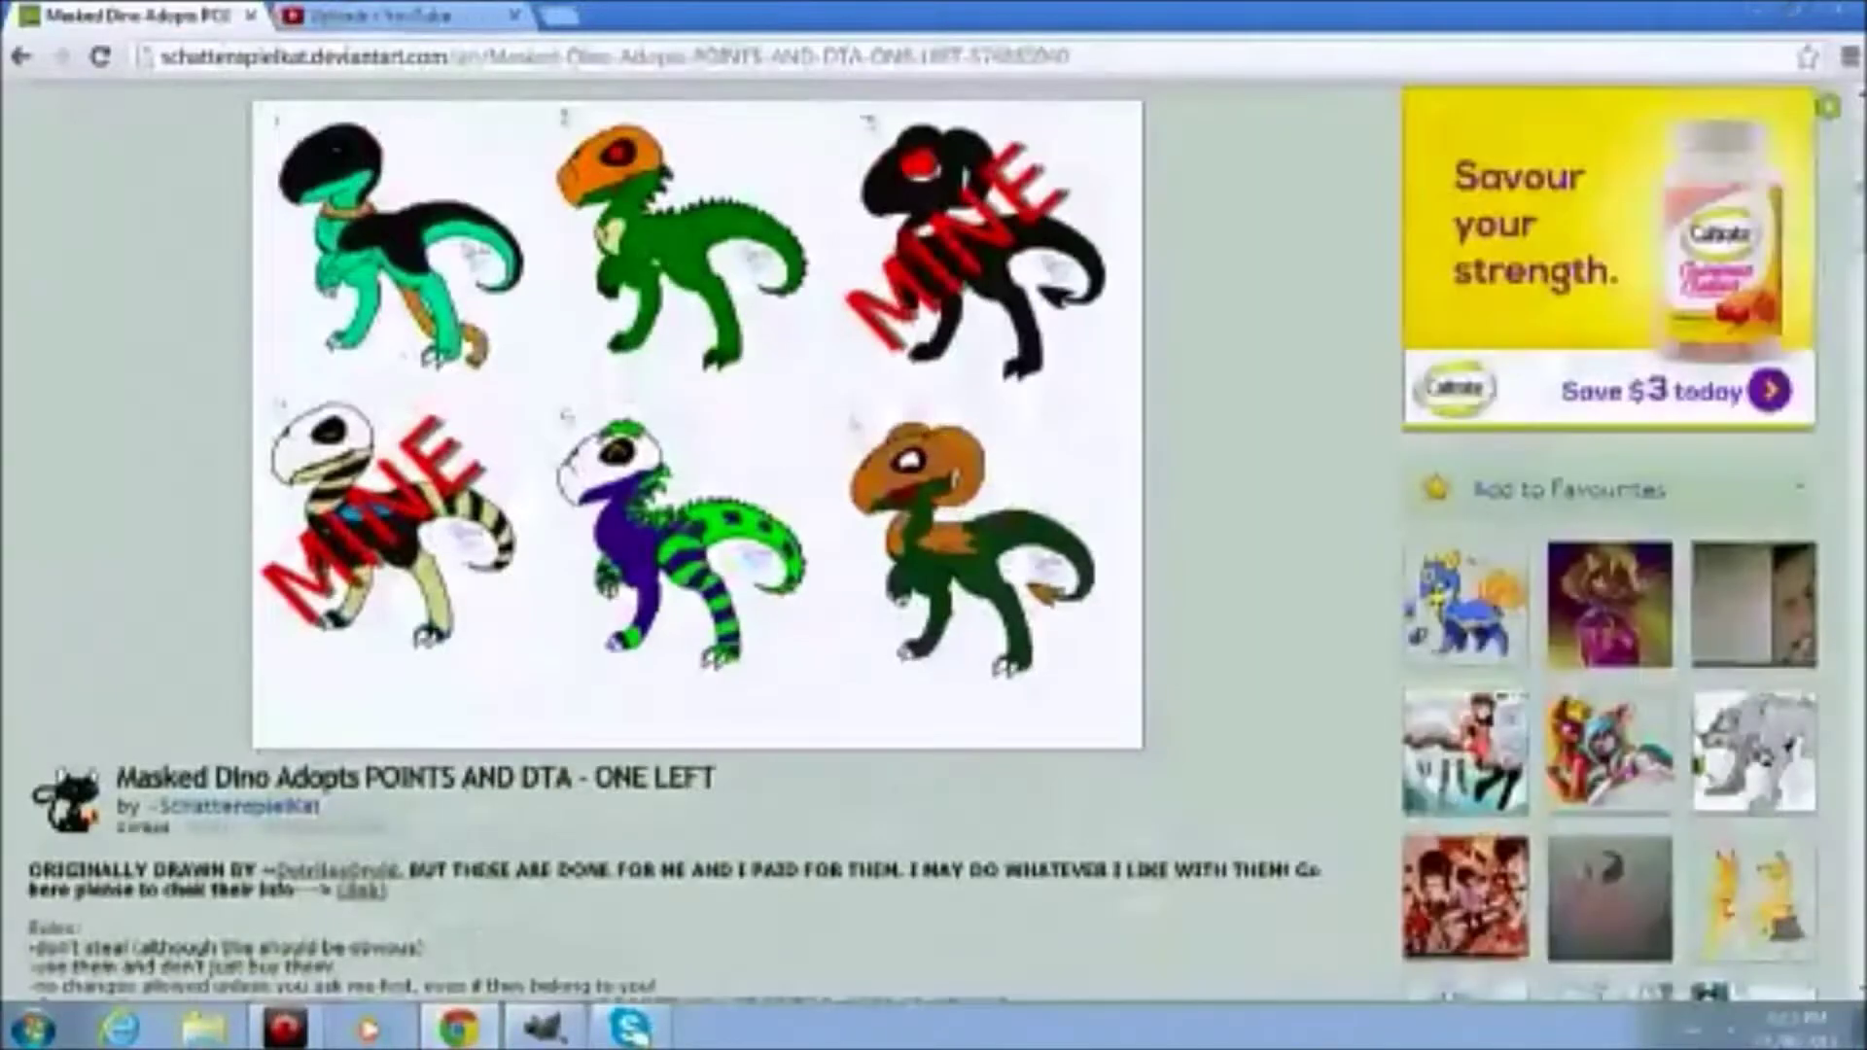
pyautogui.scroll(-3, 681, 534)
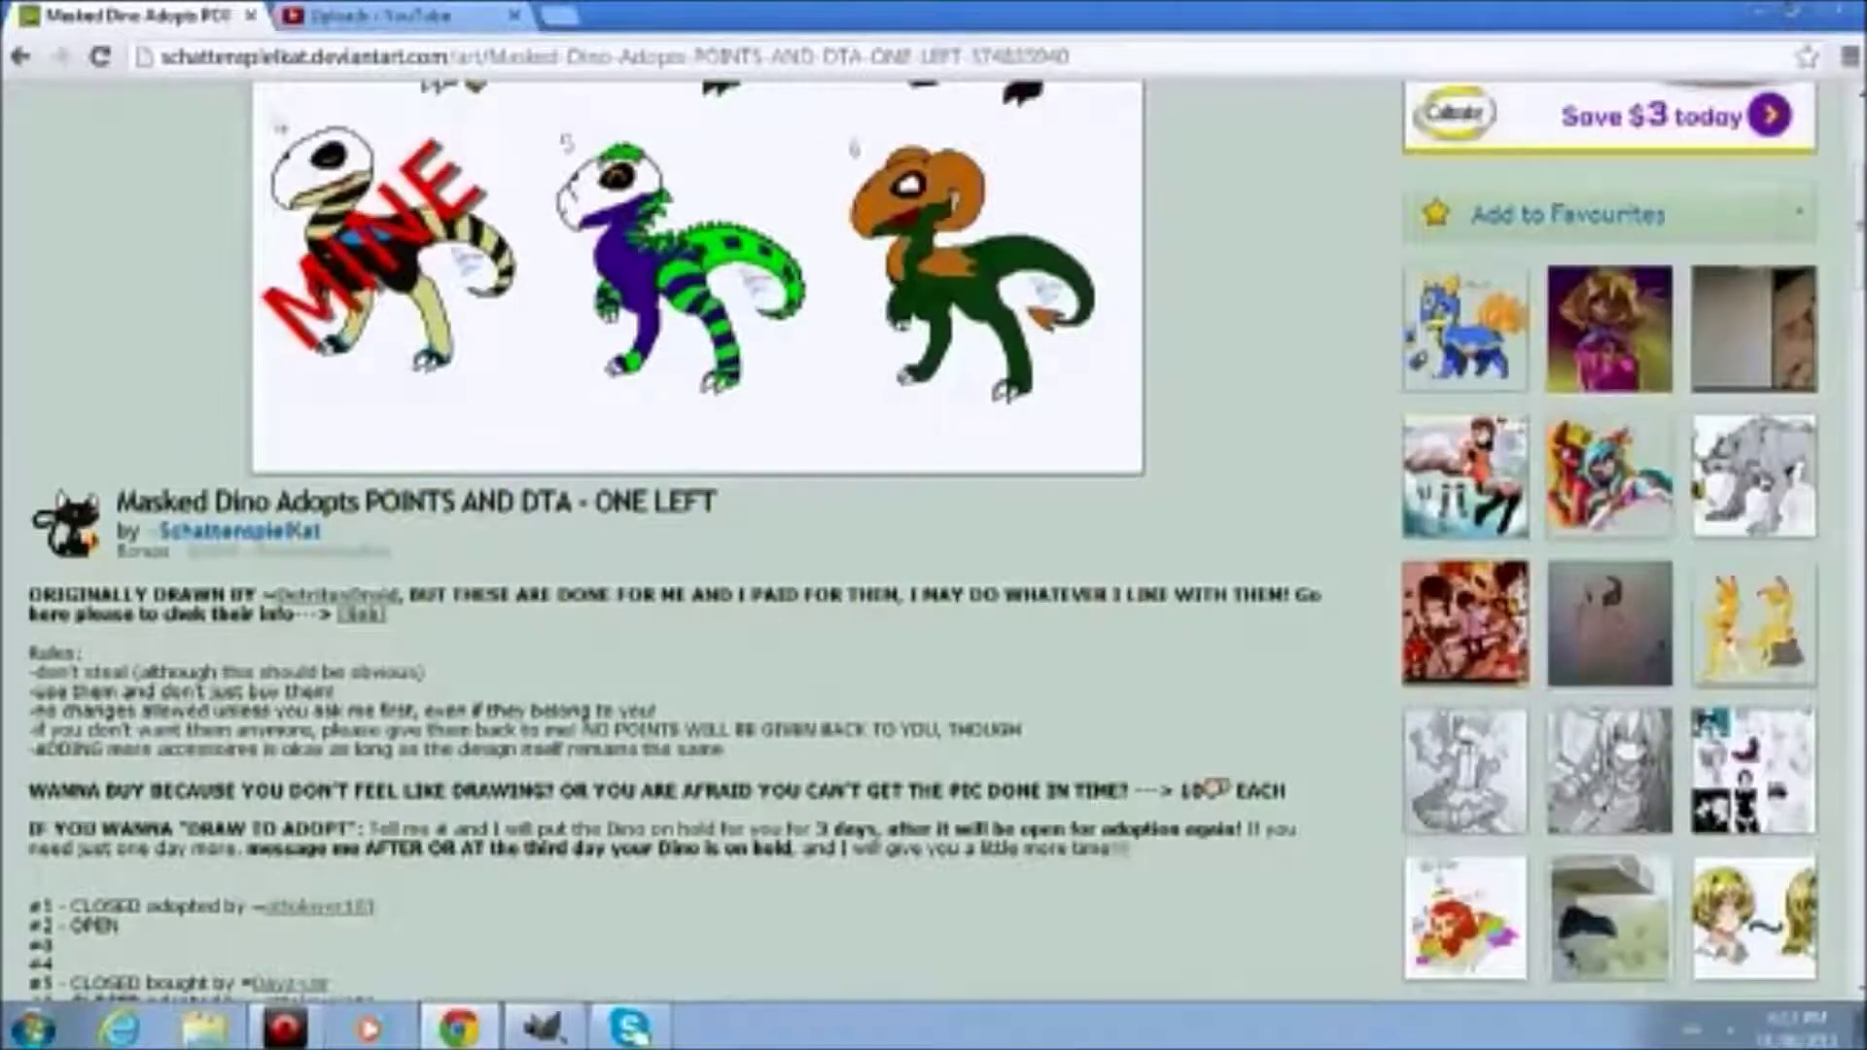
pyautogui.scroll(4, 681, 534)
pyautogui.scroll(-2, 681, 535)
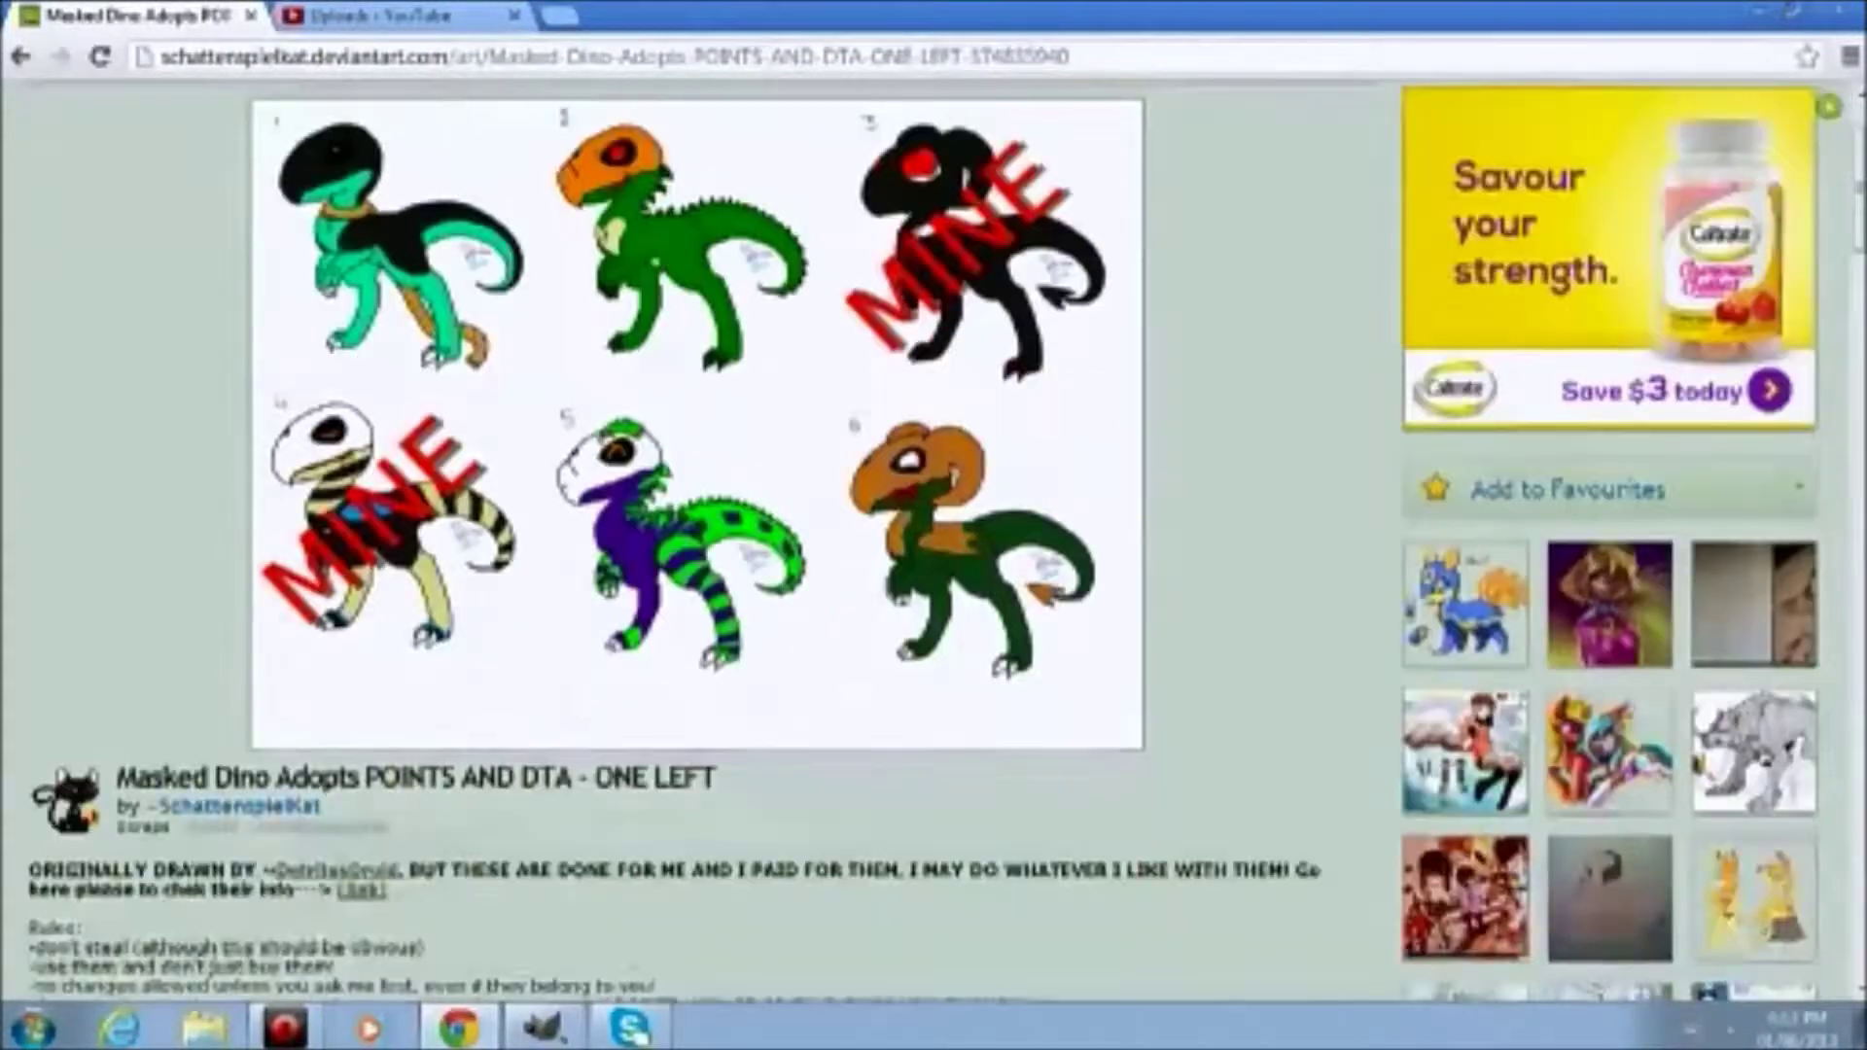
pyautogui.scroll(2, 680, 535)
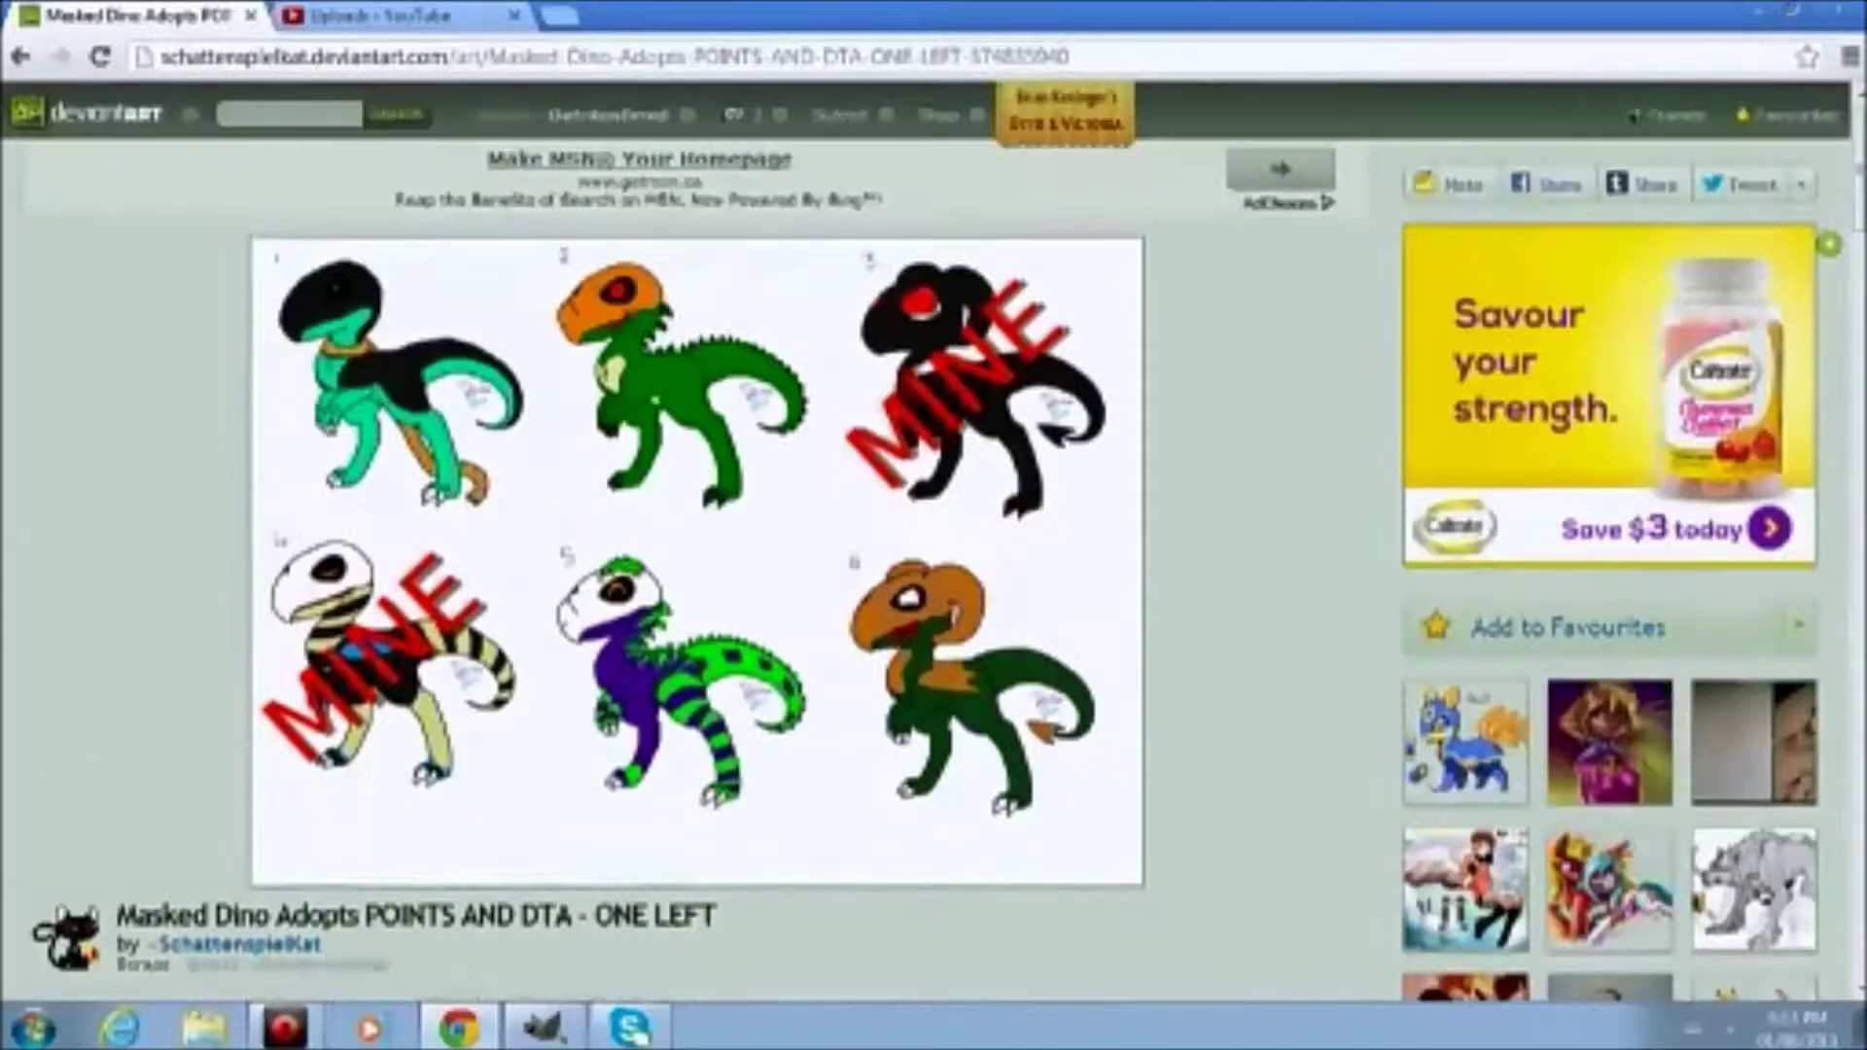
pyautogui.scroll(-4, 681, 535)
pyautogui.scroll(-7, 681, 535)
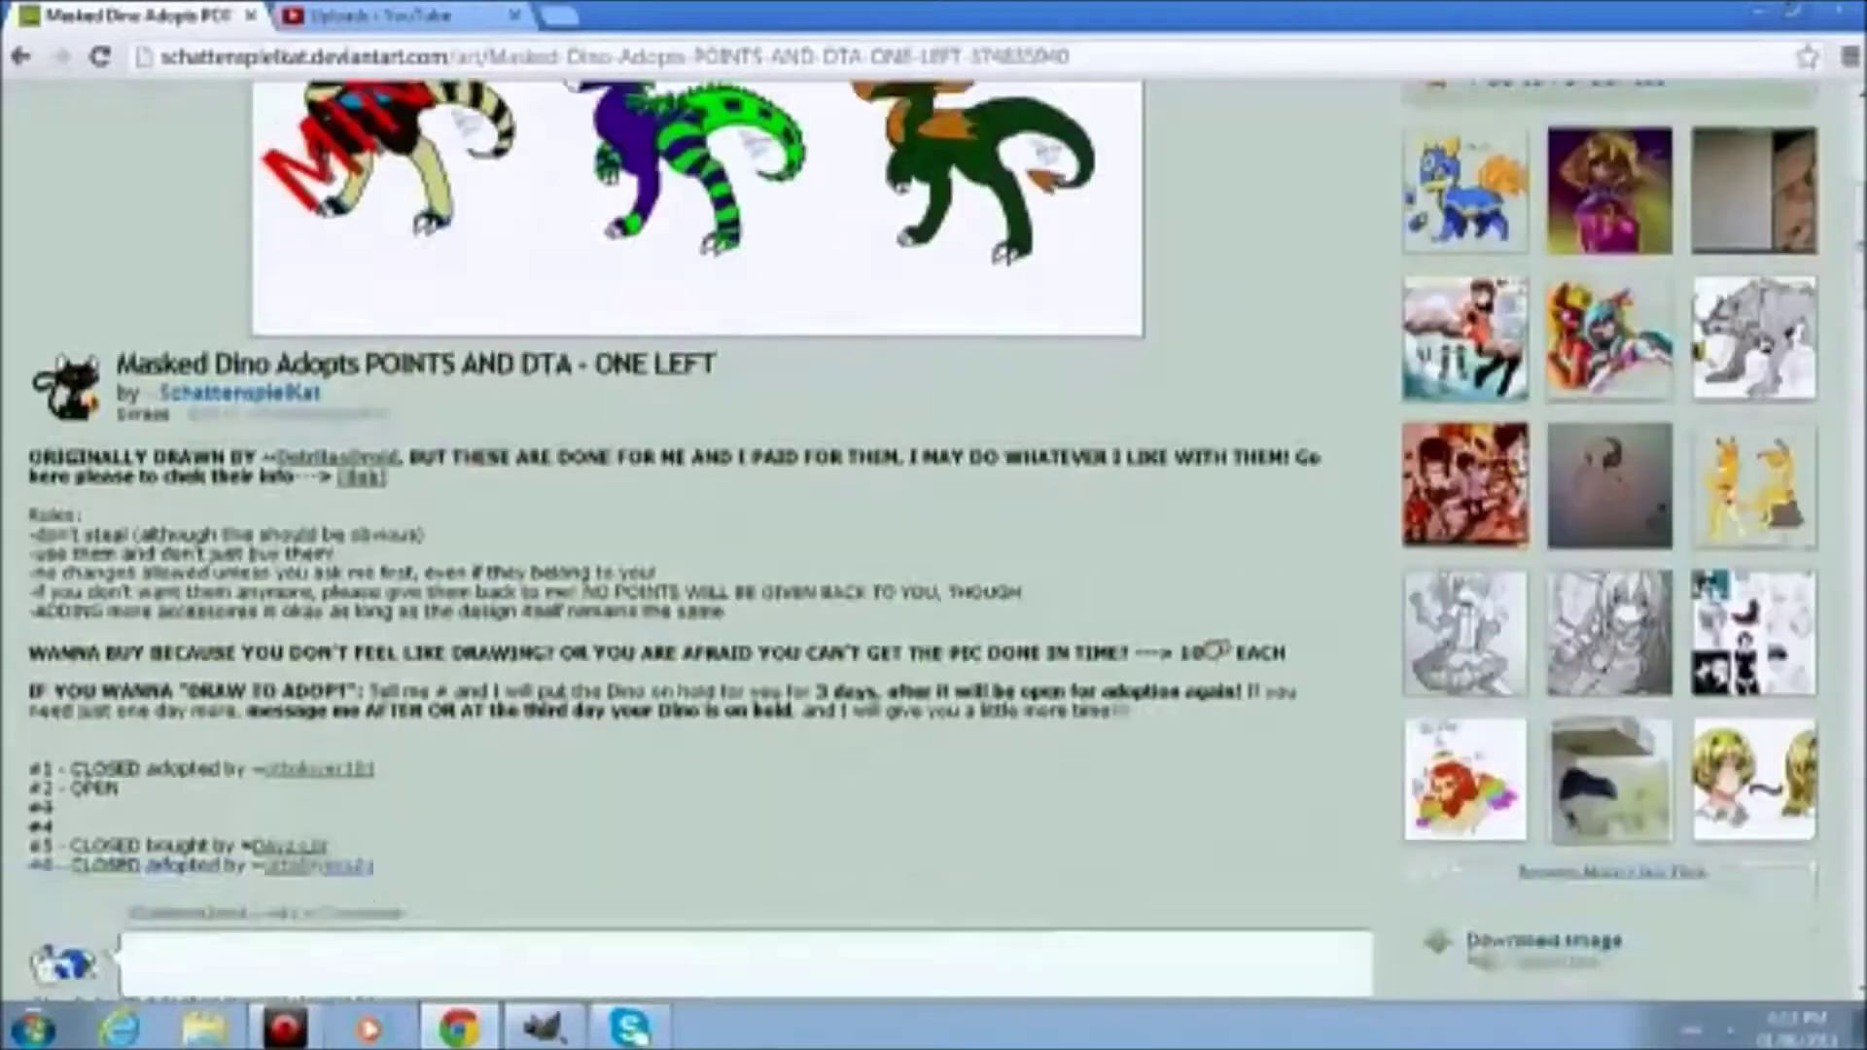
# Look over the six dino designs in the artwork and switch back to the blank GIMP image
pyautogui.scroll(10, 681, 535)
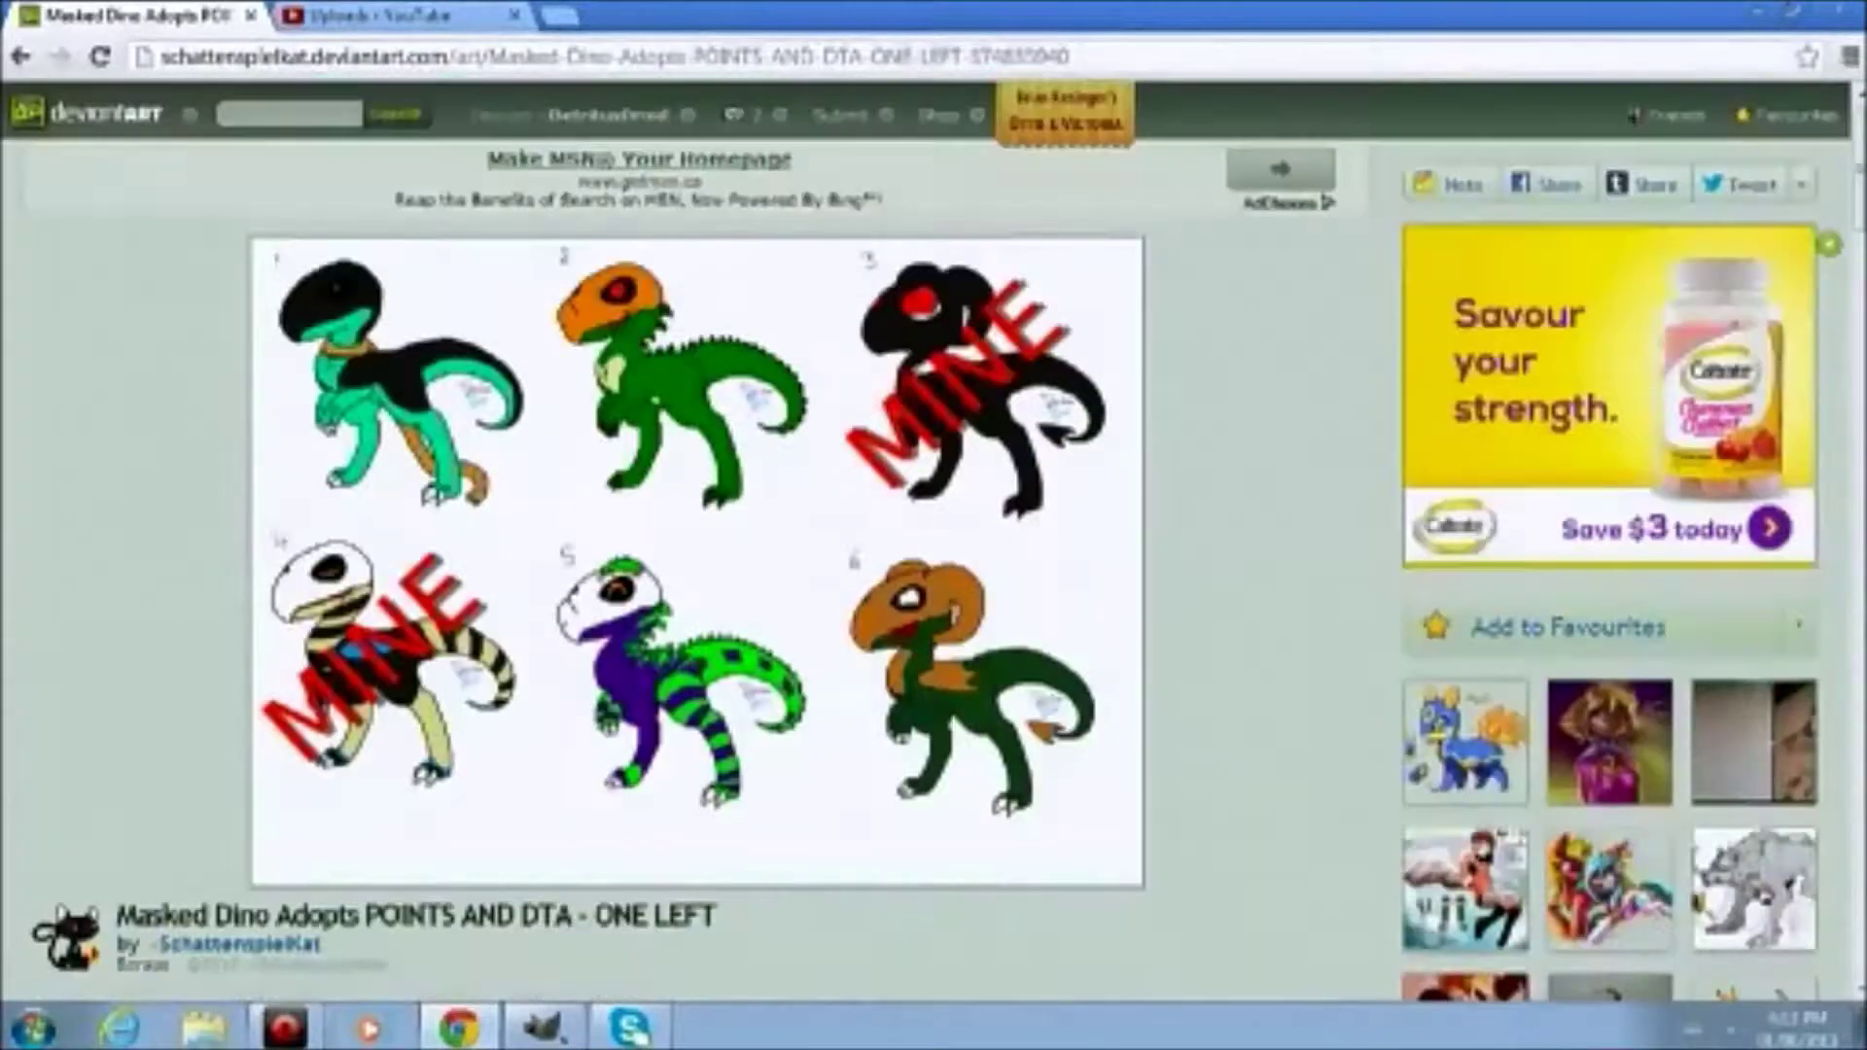
pyautogui.click(542, 1028)
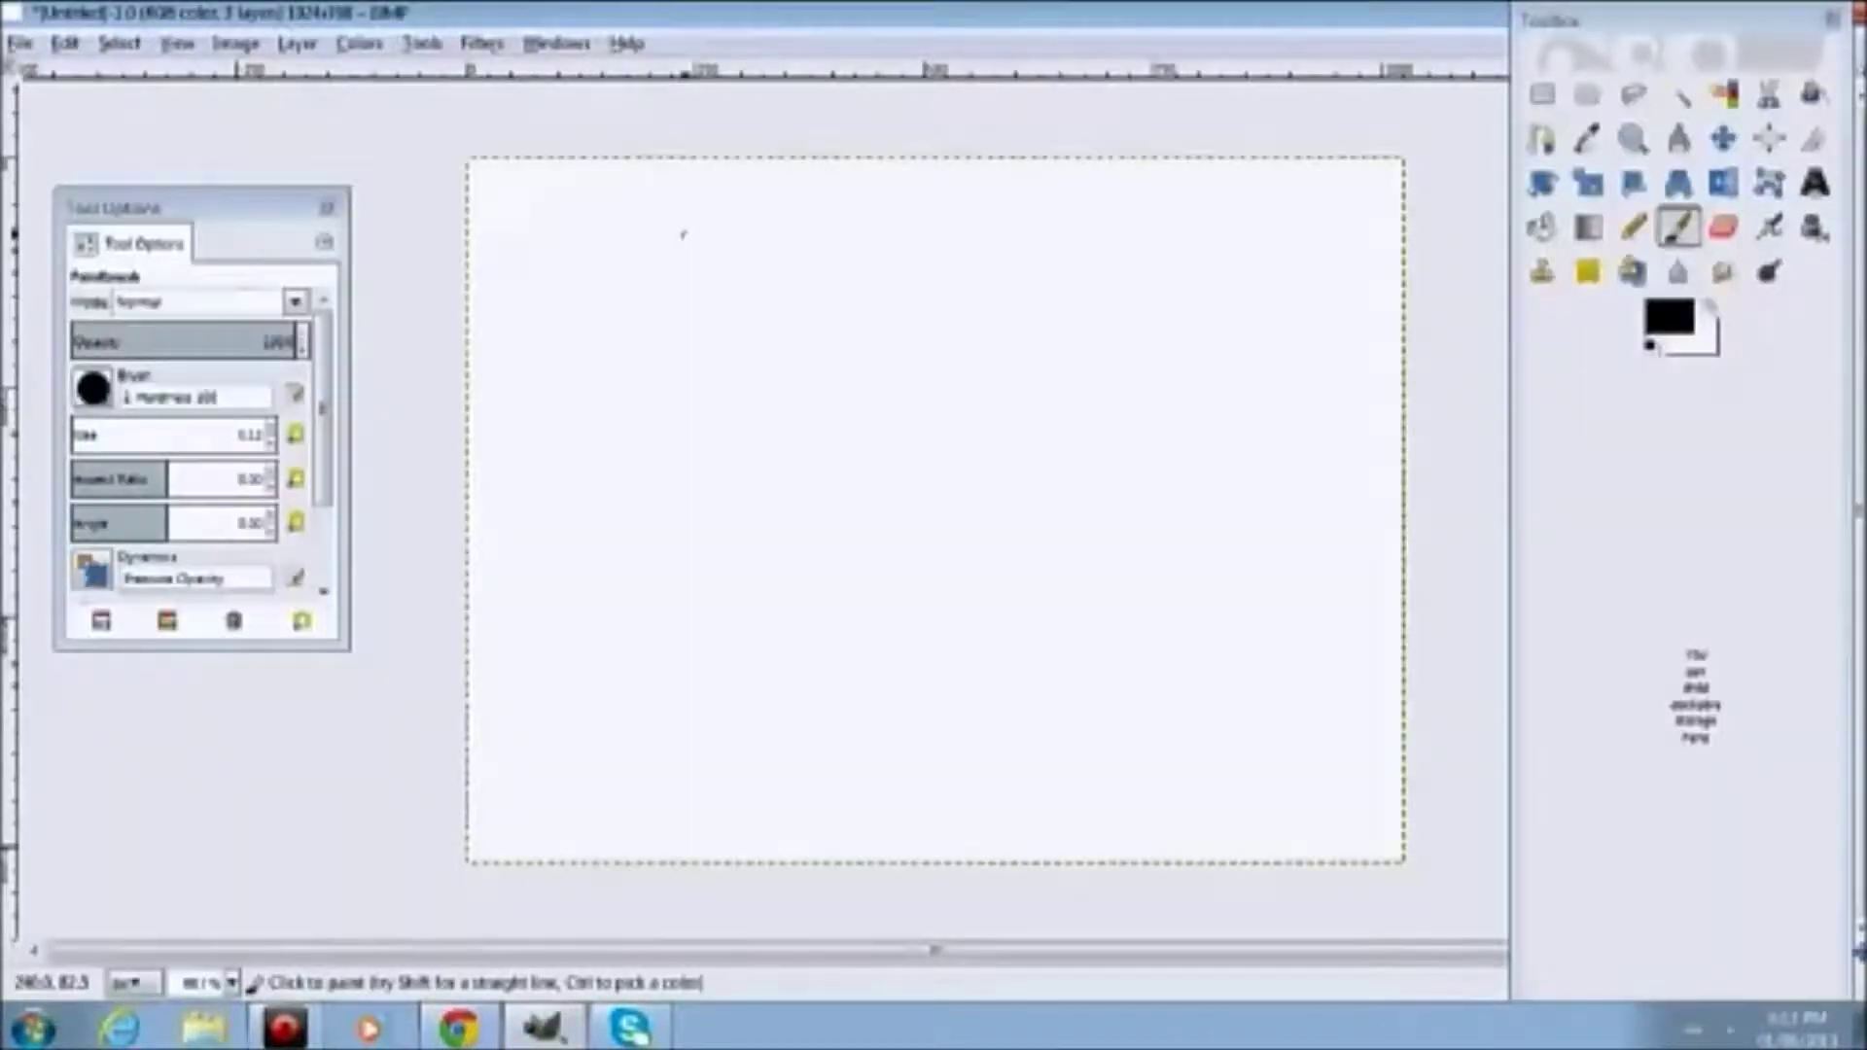
pyautogui.hotkey('alt', 'Tab')
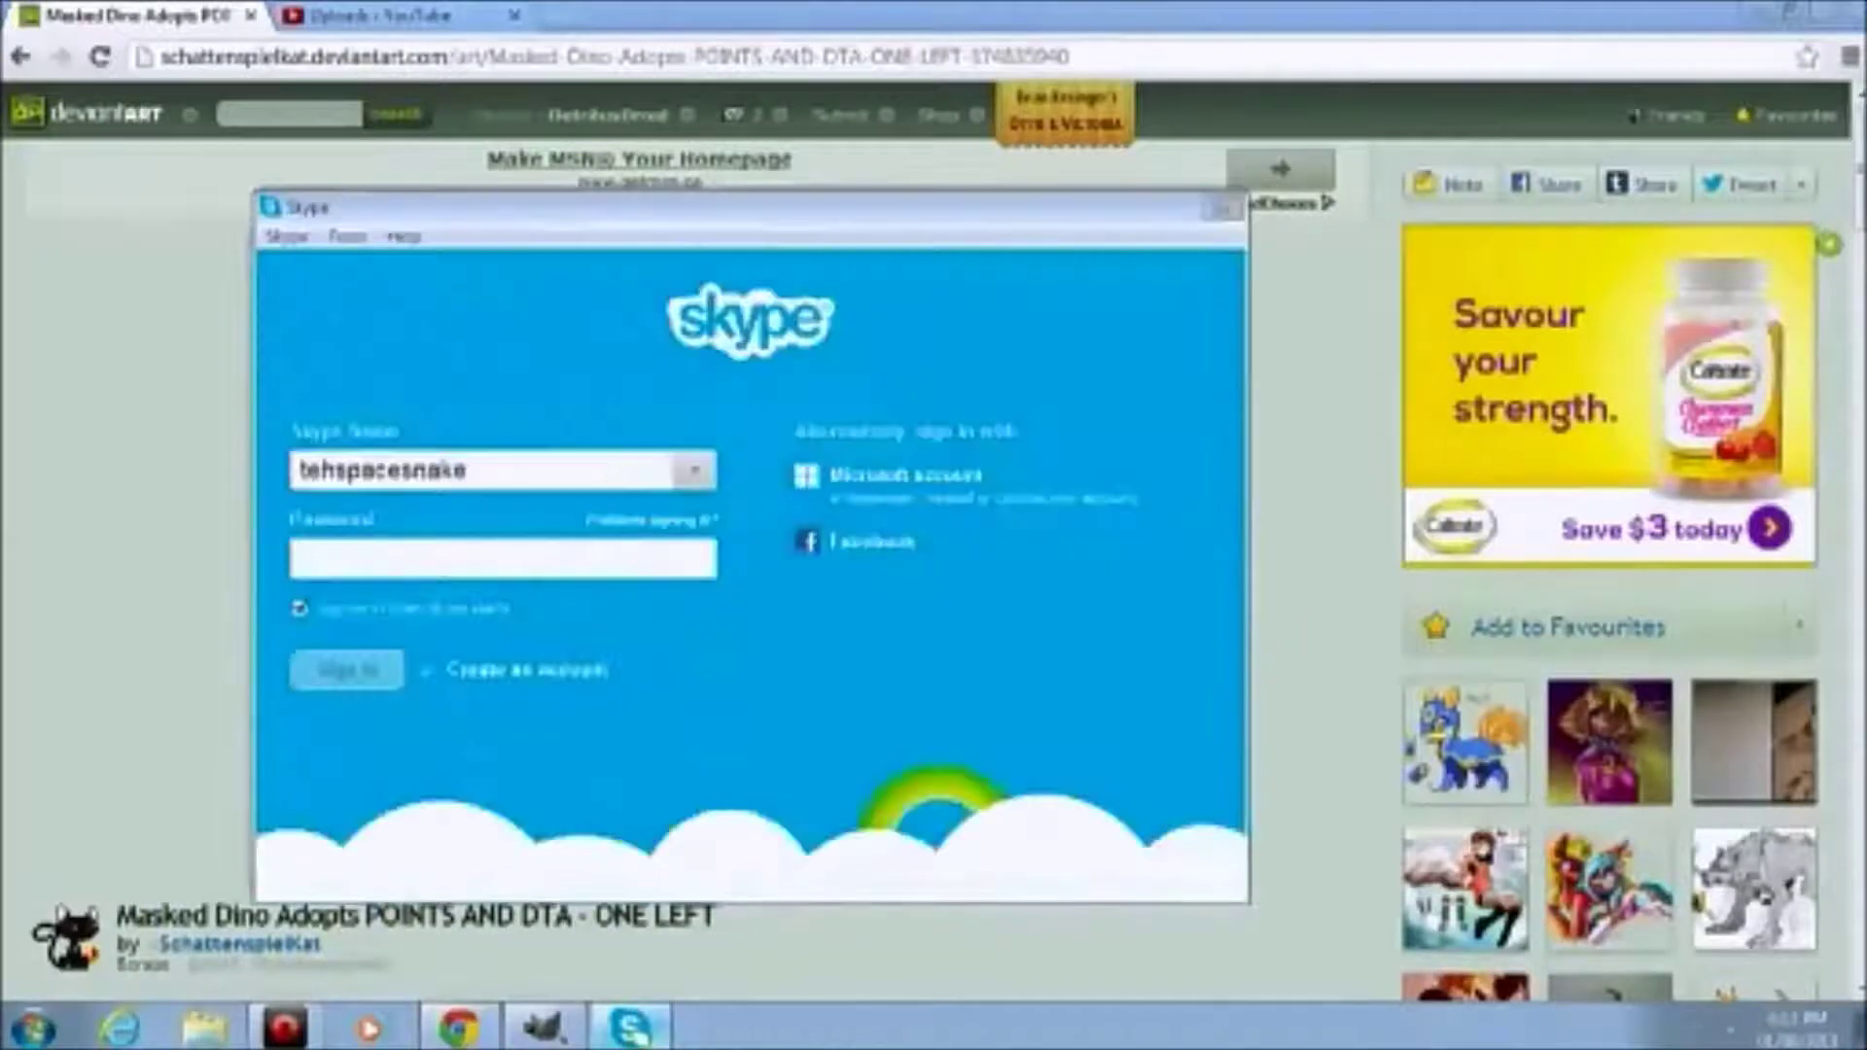
pyautogui.hotkey('alt', 'Tab')
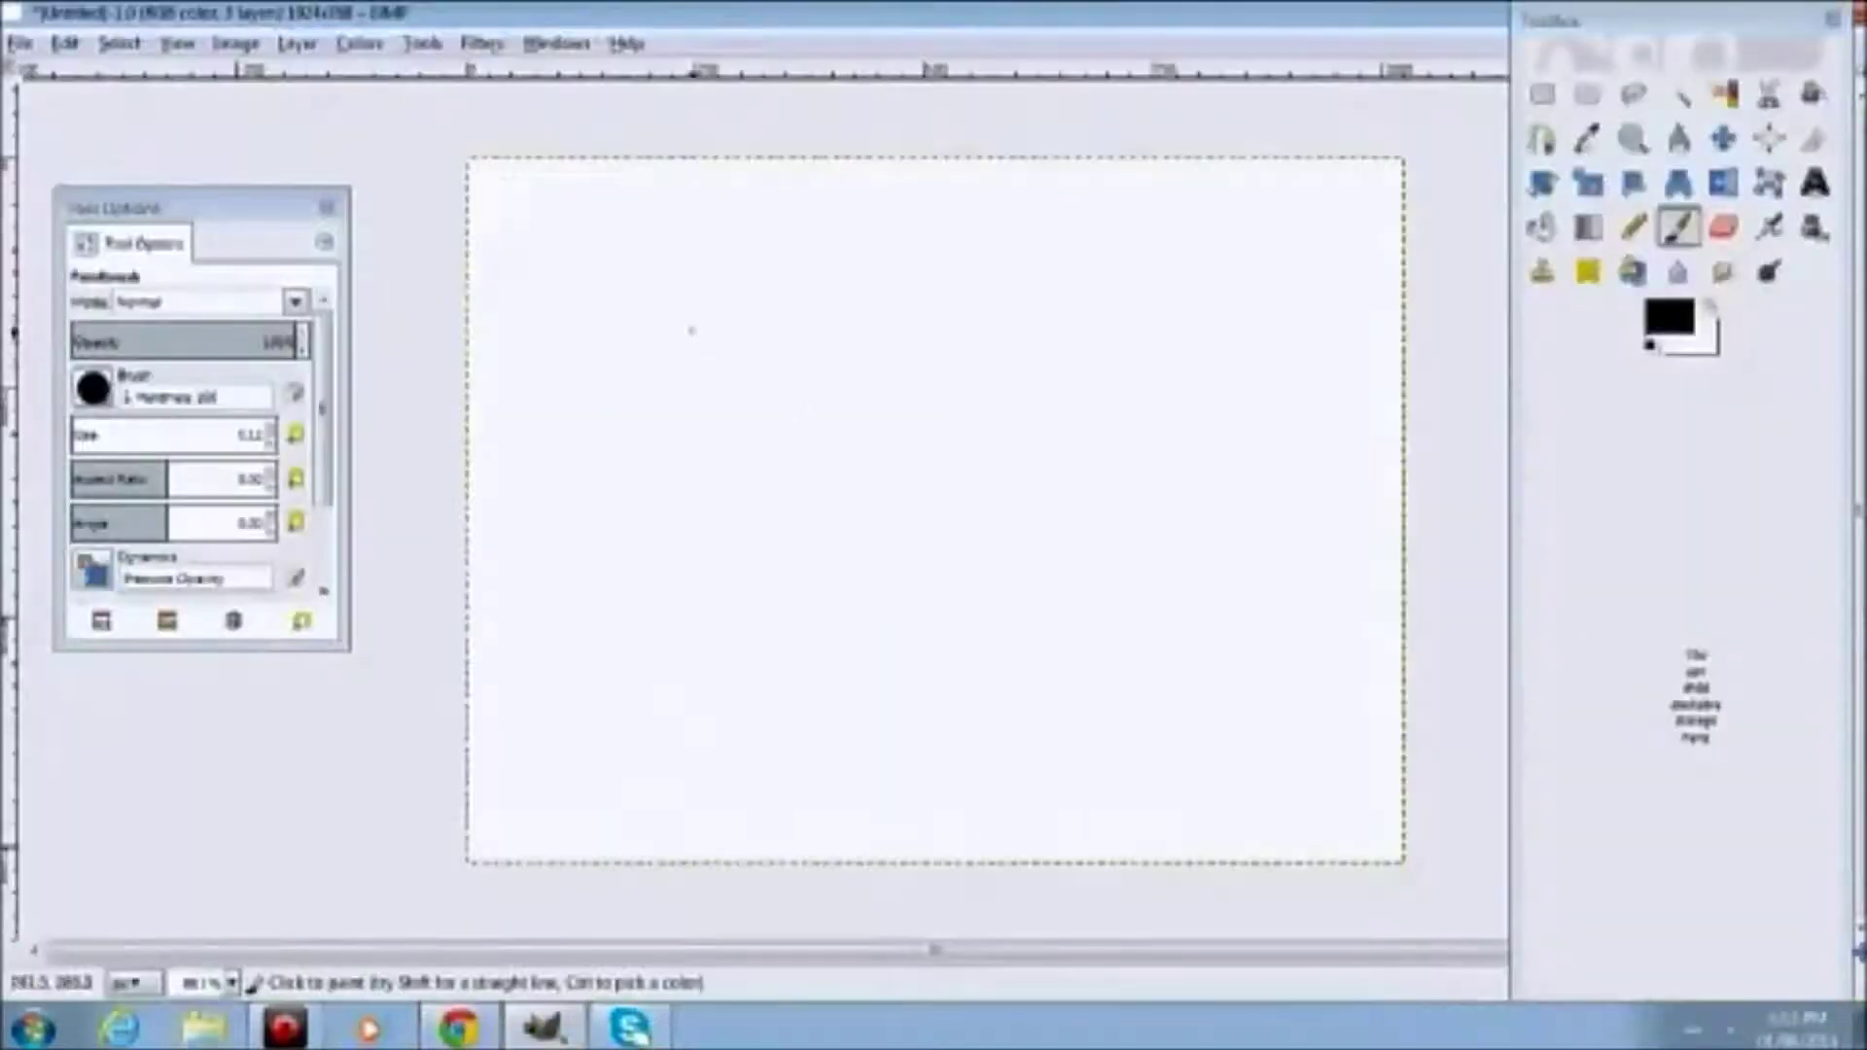
pyautogui.scroll(2, 934, 274)
pyautogui.scroll(-2, 958, 326)
pyautogui.scroll(-1, 980, 313)
pyautogui.scroll(-4, 1130, 269)
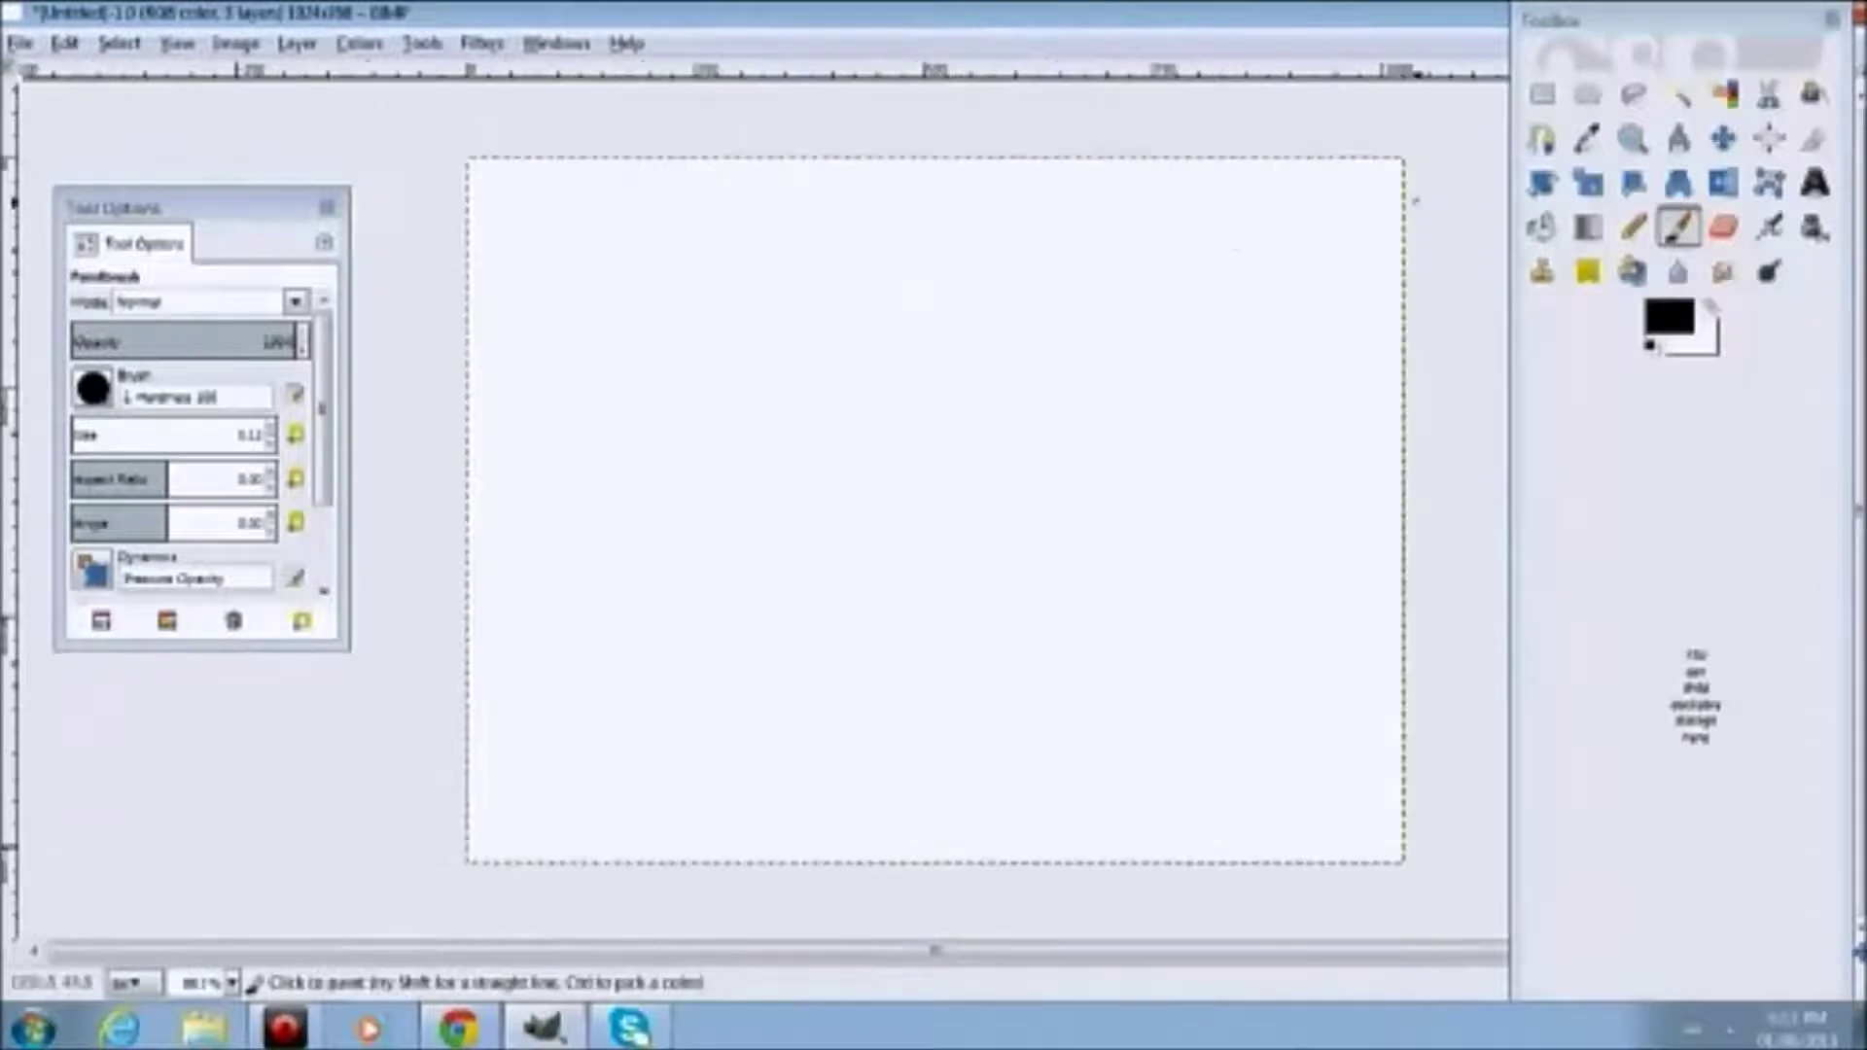
# Paint a black freehand curve in the canvas's upper-left area as the top of the dino's head
pyautogui.scroll(2, 1130, 268)
pyautogui.moveTo(963, 173)
pyautogui.mouseDown()
pyautogui.moveTo(786, 216)
pyautogui.moveTo(579, 357)
pyautogui.moveTo(416, 501)
pyautogui.moveTo(358, 584)
pyautogui.mouseUp()
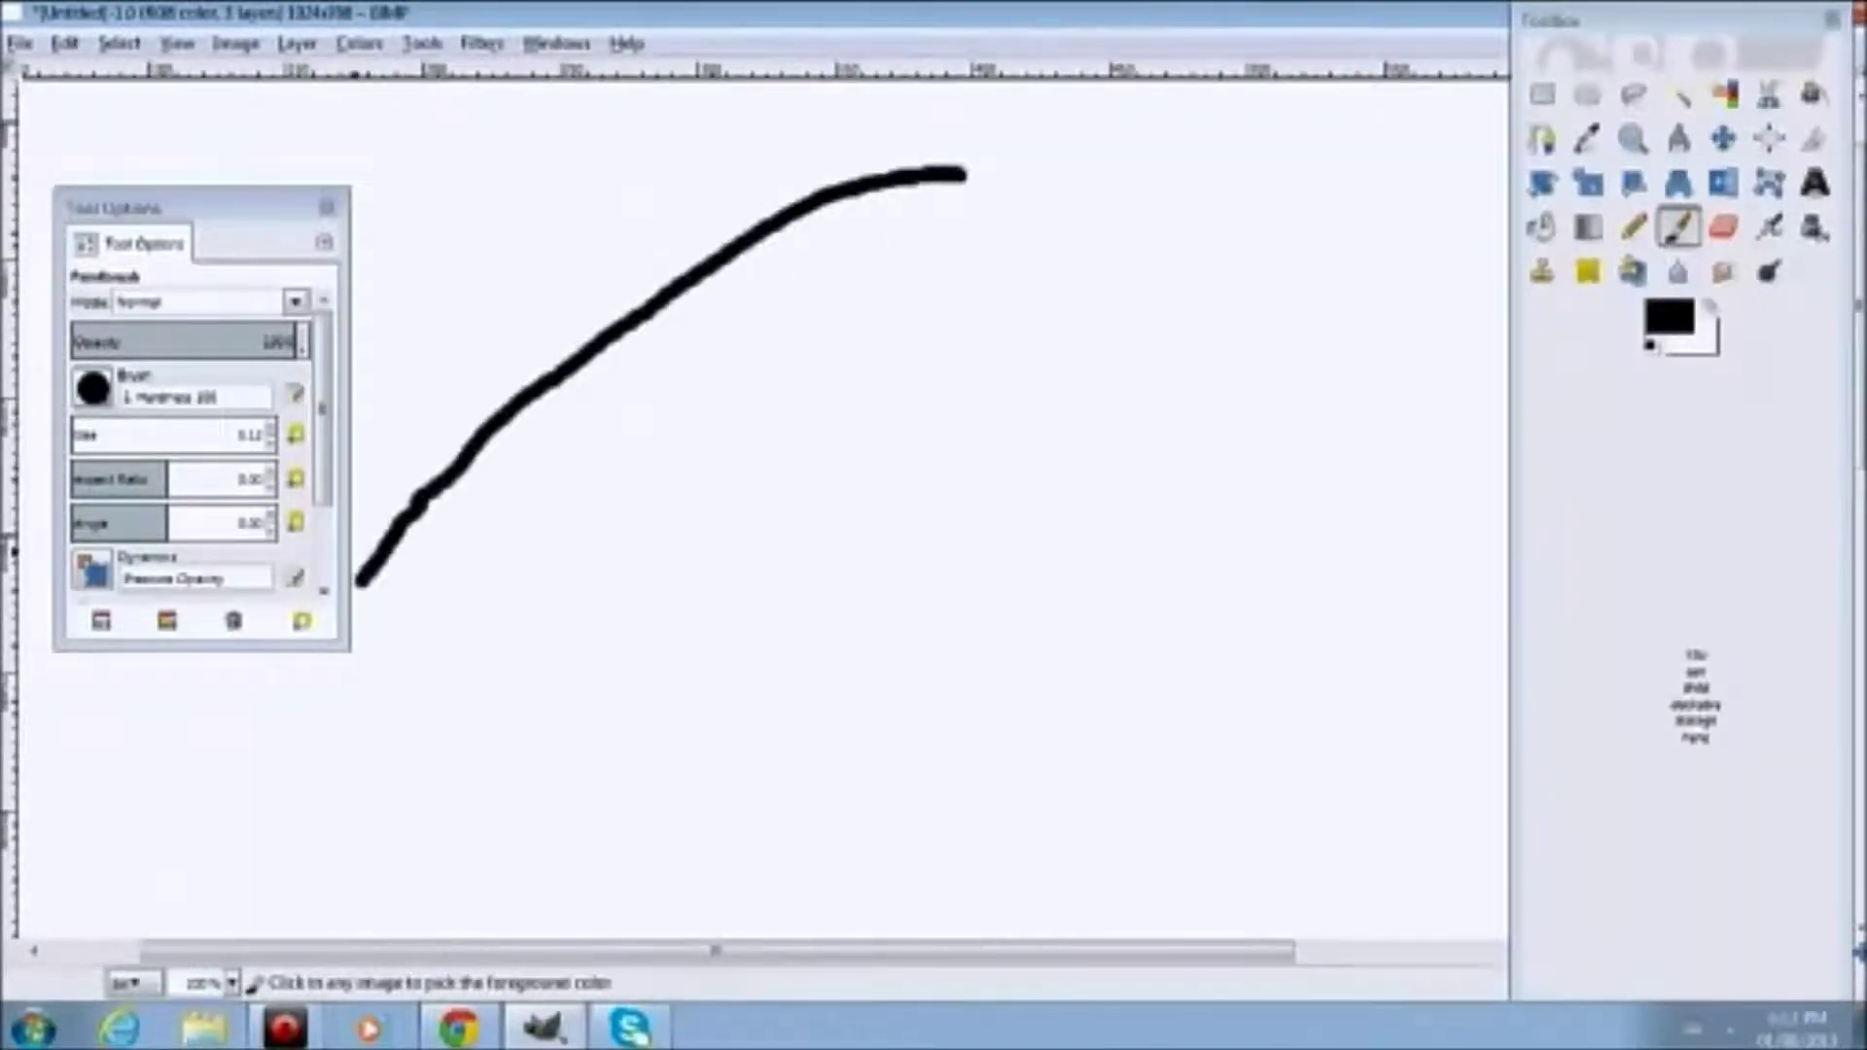
pyautogui.hotkey('ctrl', 'z')
pyautogui.moveTo(1084, 170)
pyautogui.mouseDown()
pyautogui.moveTo(755, 304)
pyautogui.moveTo(396, 680)
pyautogui.moveTo(347, 792)
pyautogui.mouseUp()
pyautogui.scroll(-3, 700, 699)
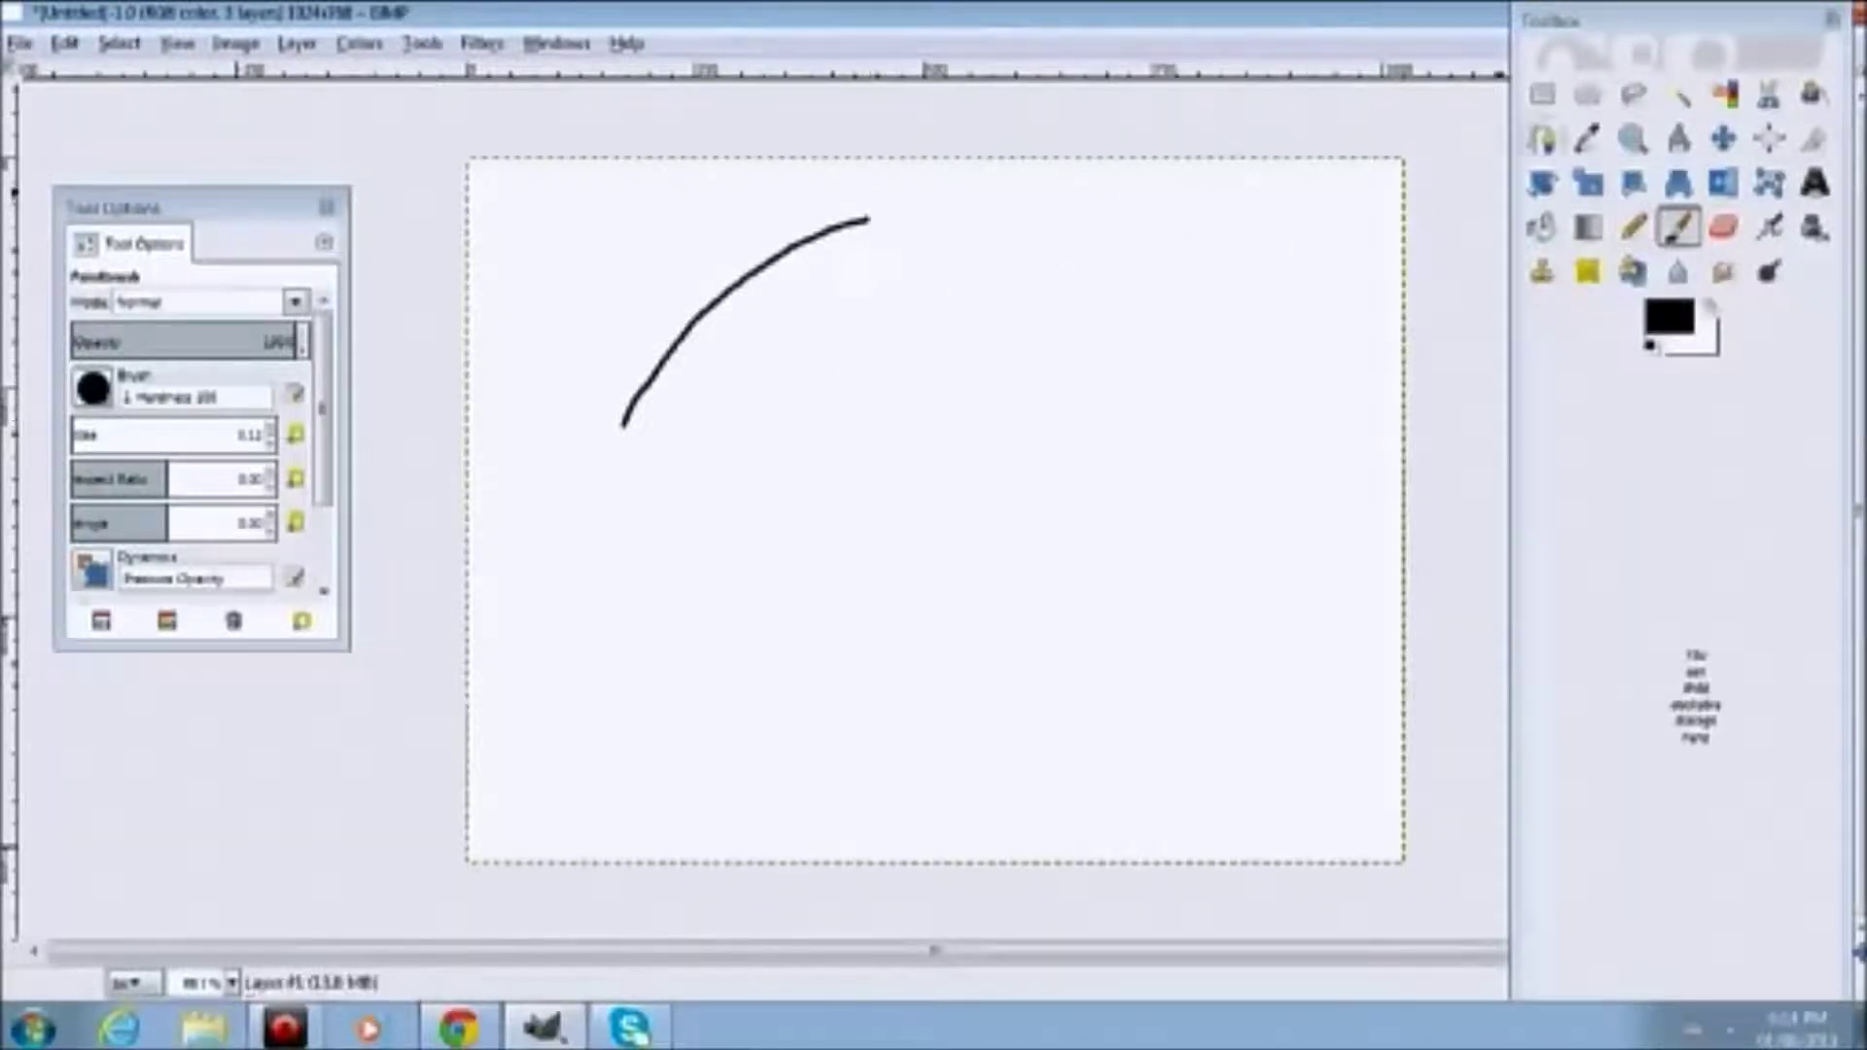
pyautogui.click(1633, 138)
pyautogui.click(1677, 226)
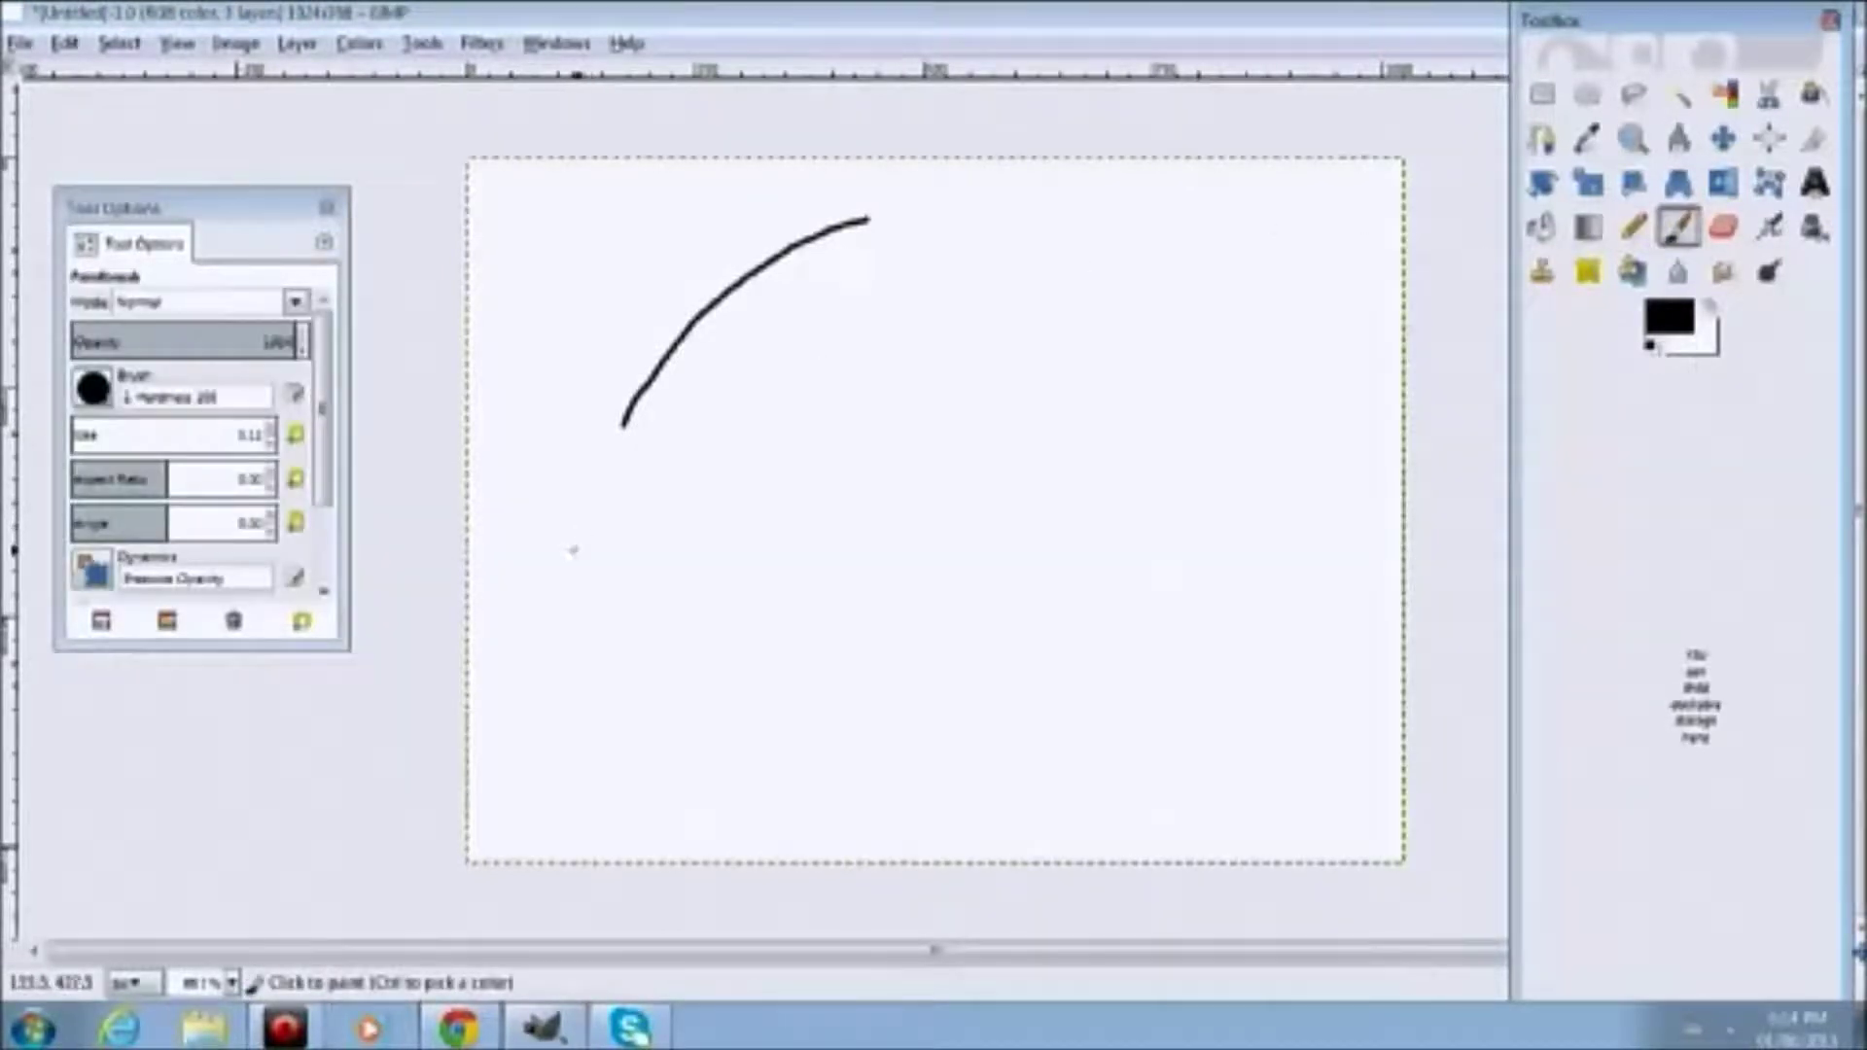
pyautogui.press('1')
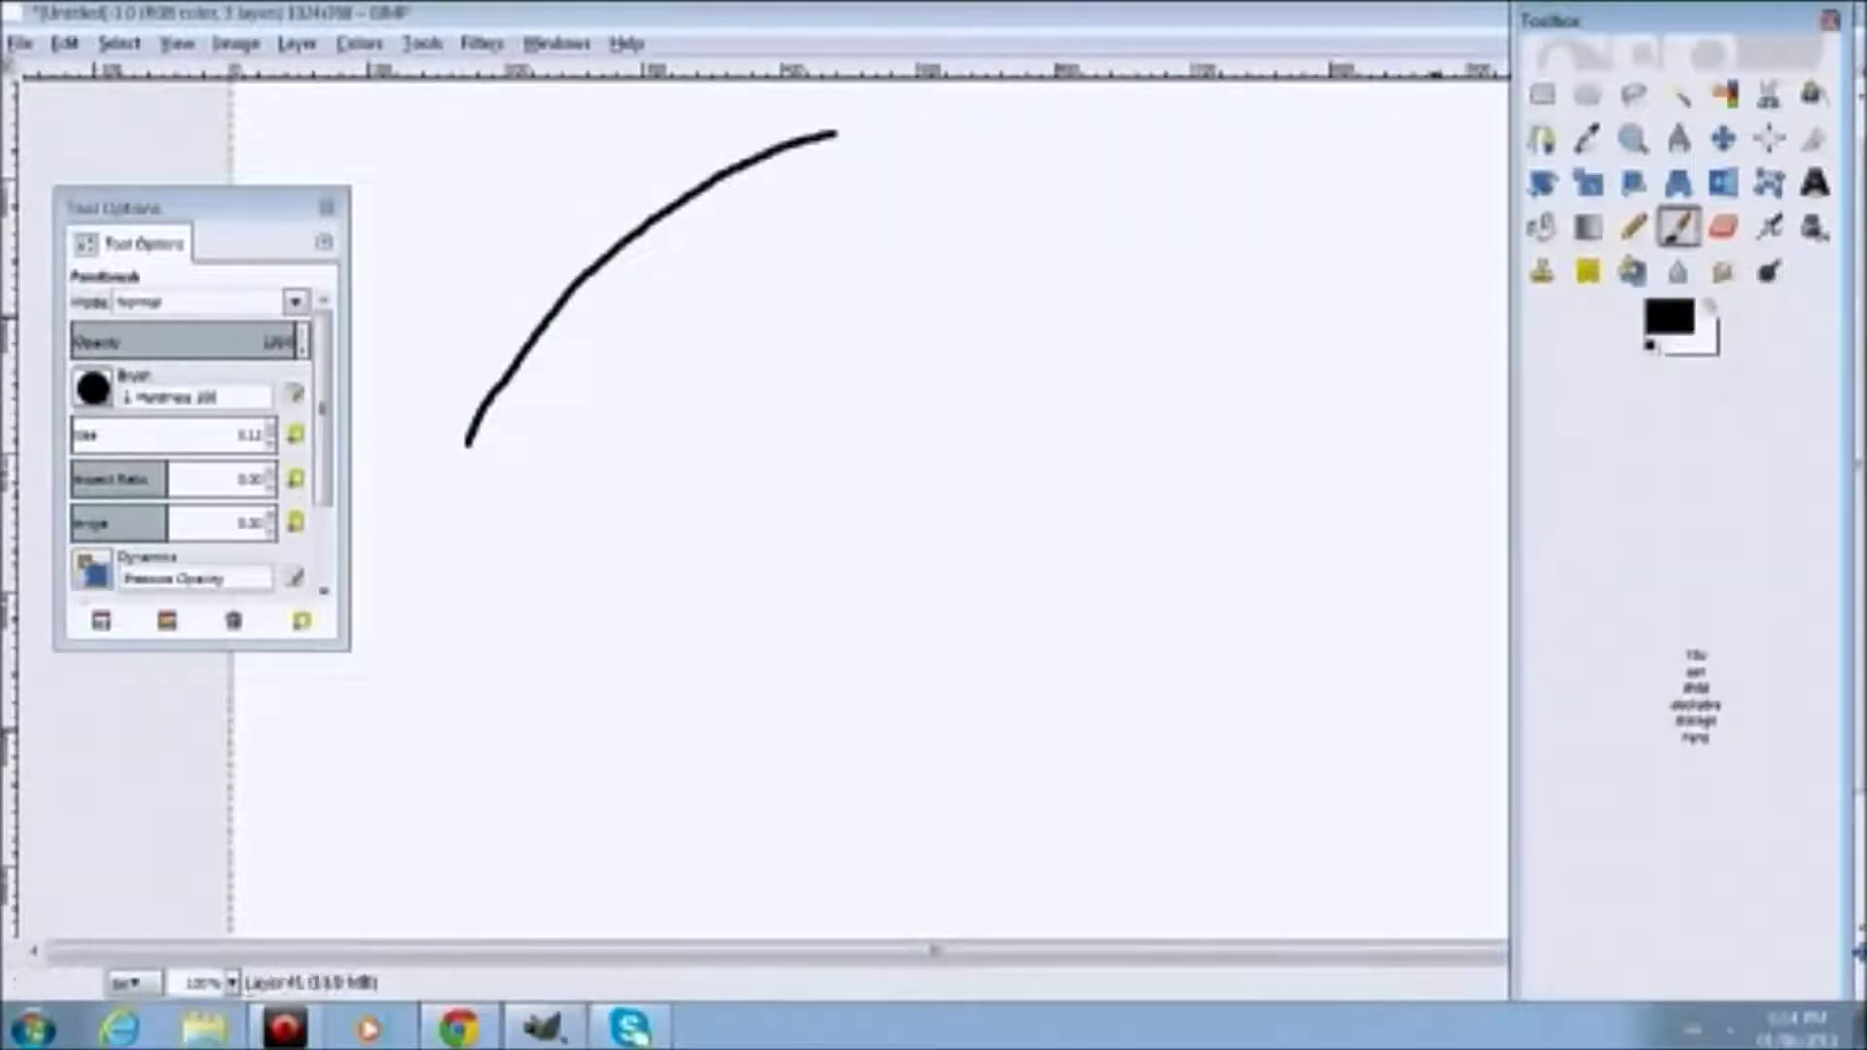
pyautogui.scroll(-2, 1043, 325)
pyautogui.scroll(-2, 925, 325)
pyautogui.scroll(4, 819, 366)
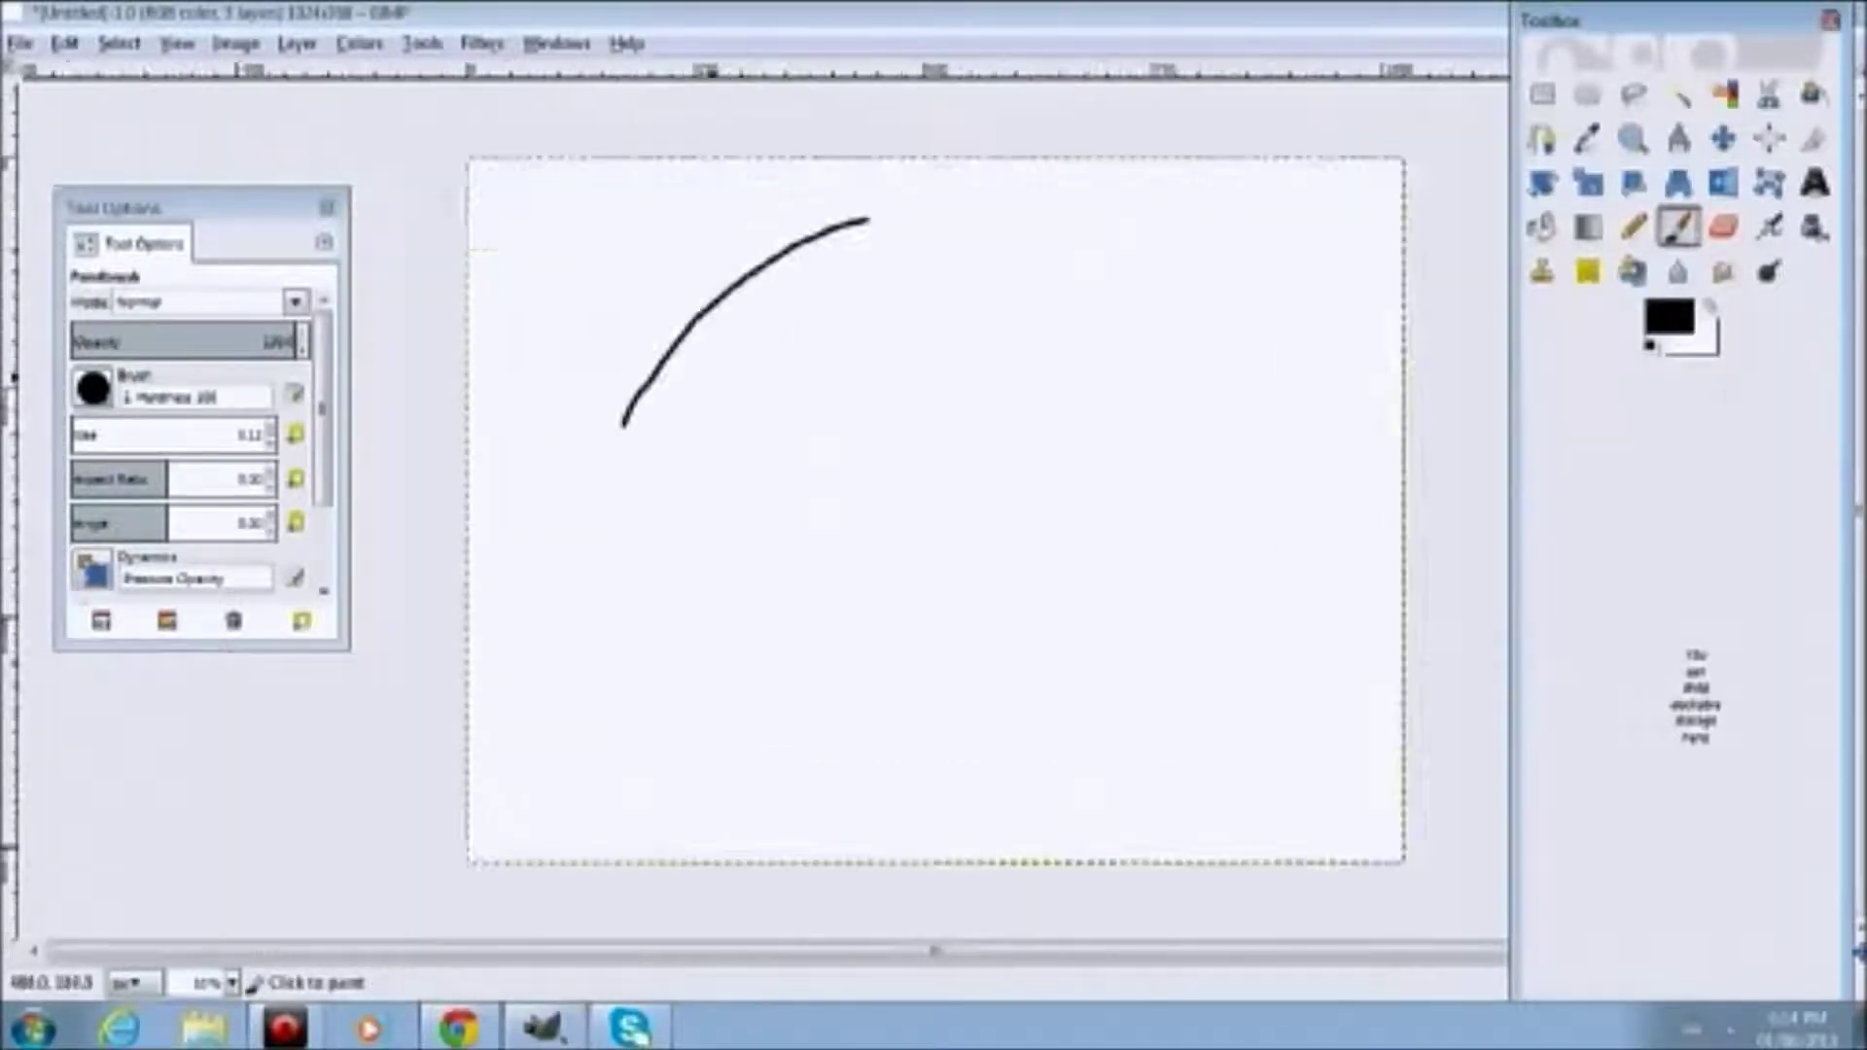
# Move the Tool Options window off the painted curve and onto the Toolbox side
pyautogui.scroll(2, 529, 351)
pyautogui.scroll(1, 808, 451)
pyautogui.scroll(-2, 784, 421)
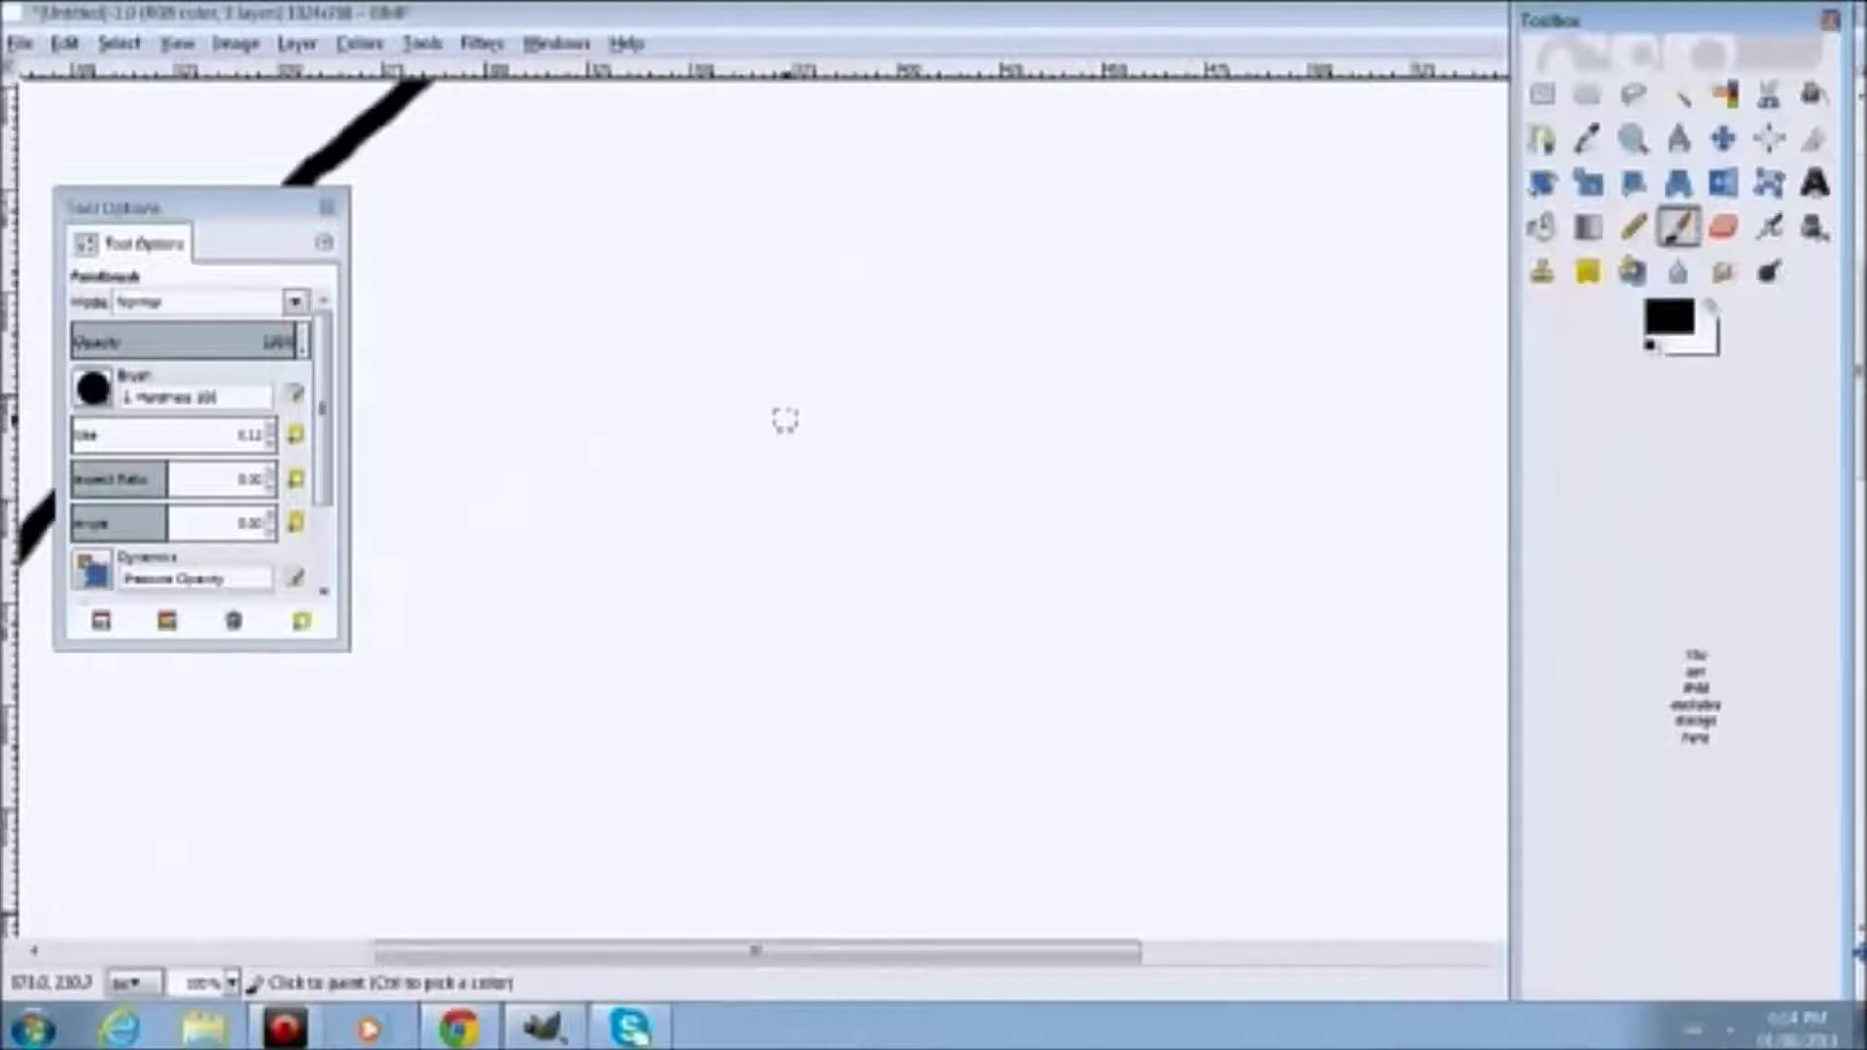
pyautogui.moveTo(195, 207); pyautogui.dragTo(1631, 238)
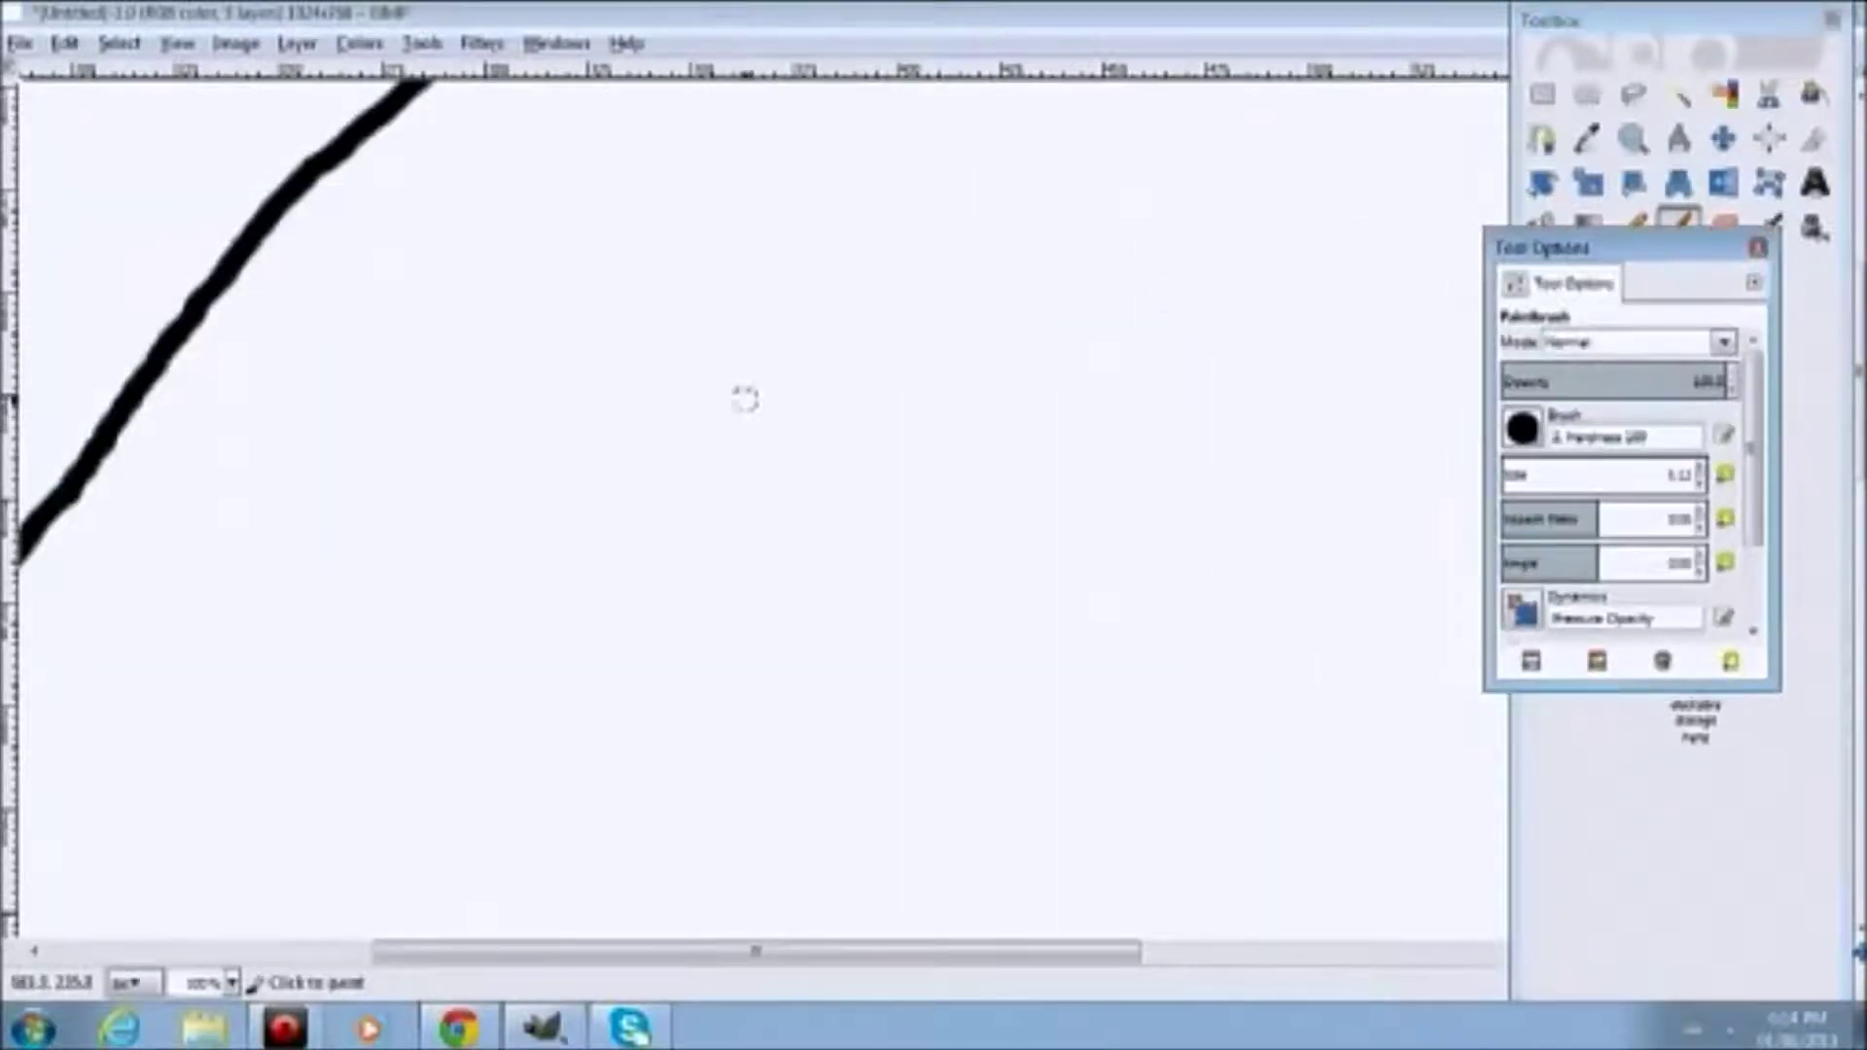
pyautogui.scroll(-1, 516, 394)
pyautogui.moveTo(151, 582)
pyautogui.mouseDown()
pyautogui.moveTo(148, 788)
pyautogui.moveTo(216, 908)
pyautogui.moveTo(268, 936)
pyautogui.mouseUp()
pyautogui.hotkey('ctrl', 'z')
pyautogui.moveTo(150, 581); pyautogui.dragTo(97, 698)
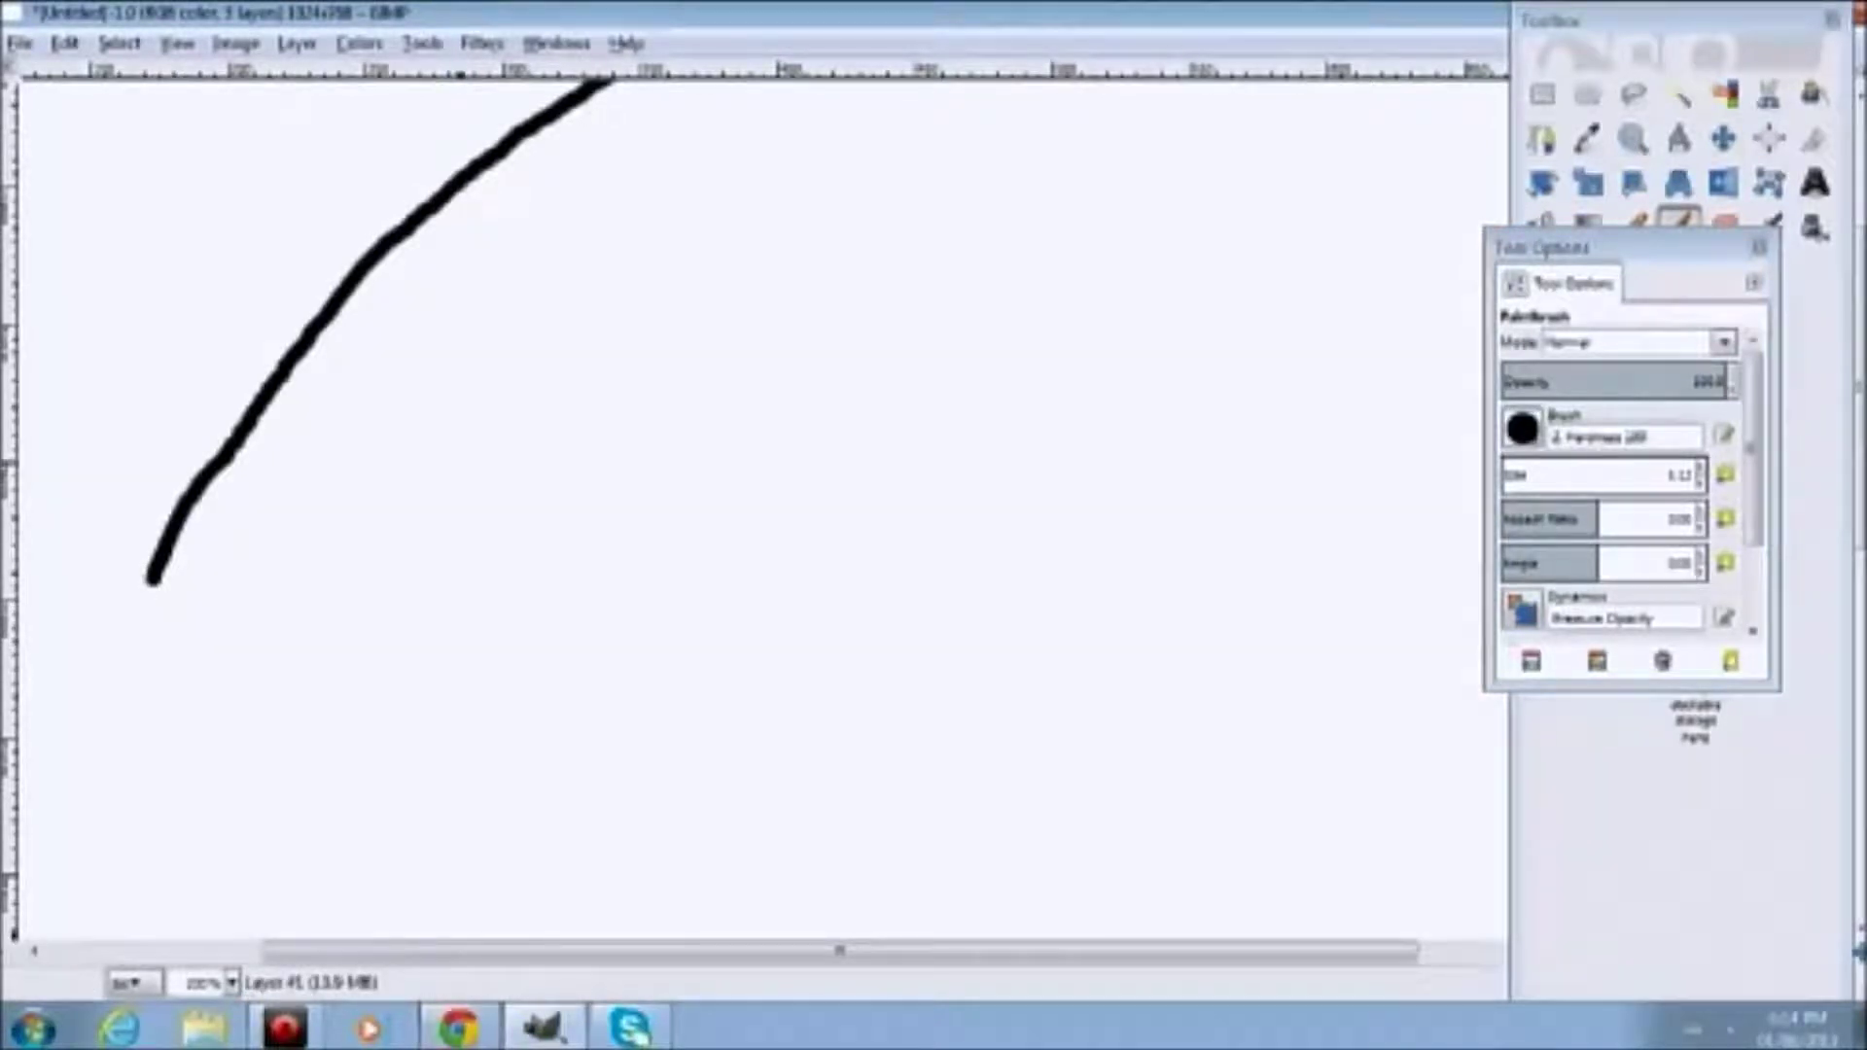
# Paint the hooked snout outline from the head curve's lower end, rising to a point and rounding outward and down
pyautogui.click(458, 1027)
pyautogui.click(458, 1027)
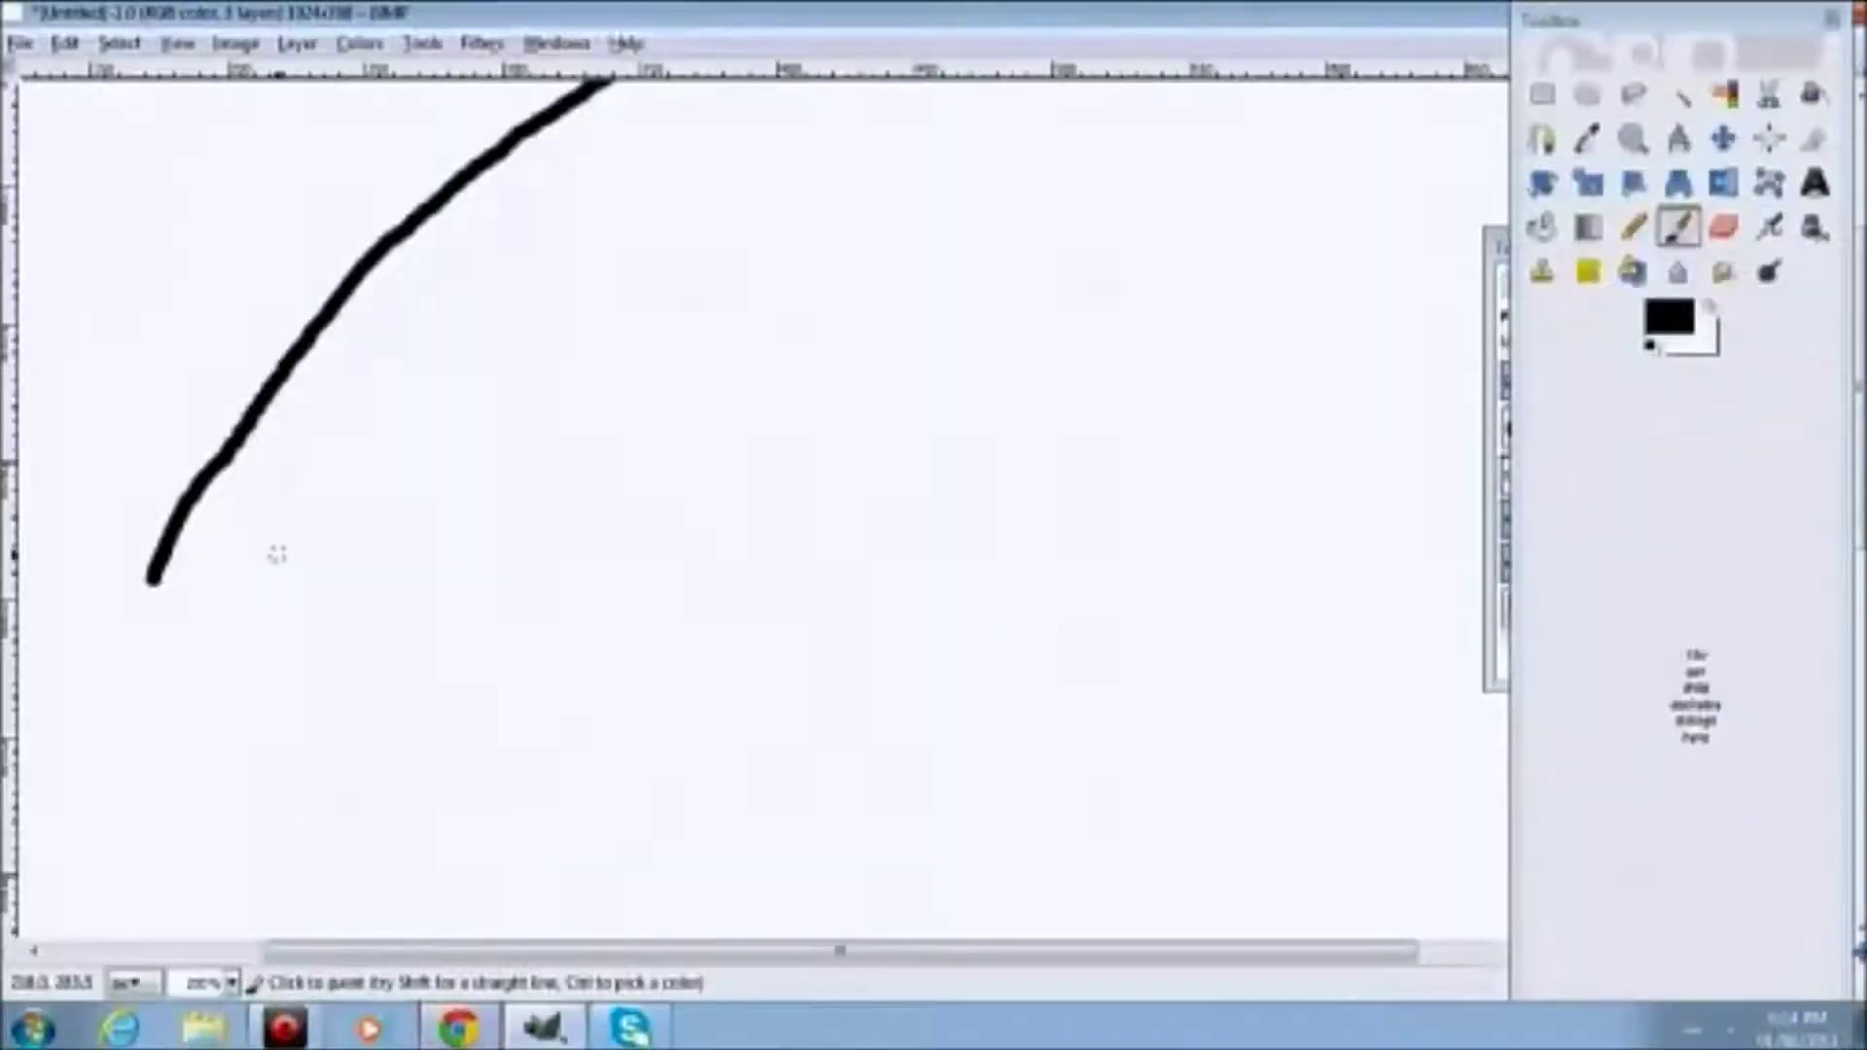
pyautogui.scroll(-1, 279, 558)
pyautogui.moveTo(588, 951); pyautogui.dragTo(481, 951)
pyautogui.hscroll(-2, 734, 951)
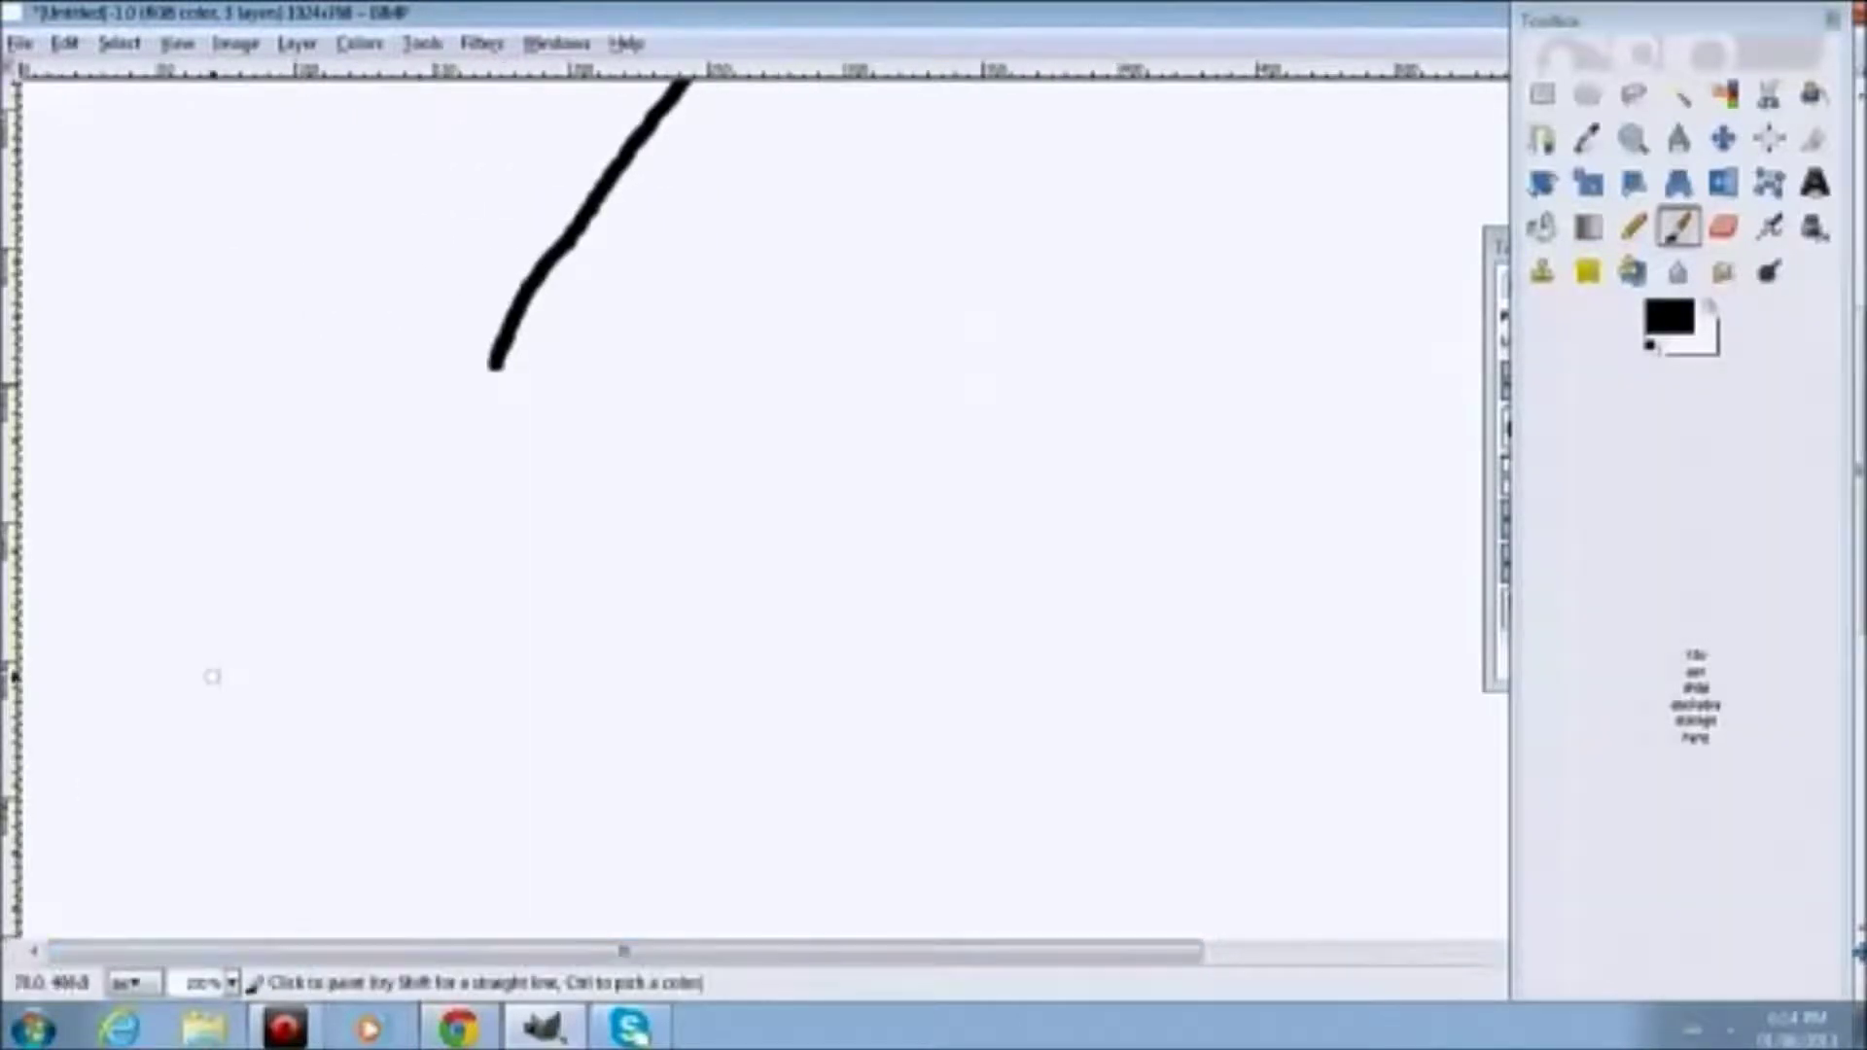
pyautogui.moveTo(494, 362)
pyautogui.mouseDown()
pyautogui.moveTo(369, 355)
pyautogui.moveTo(250, 272)
pyautogui.mouseUp()
pyautogui.hotkey('ctrl', 'z')
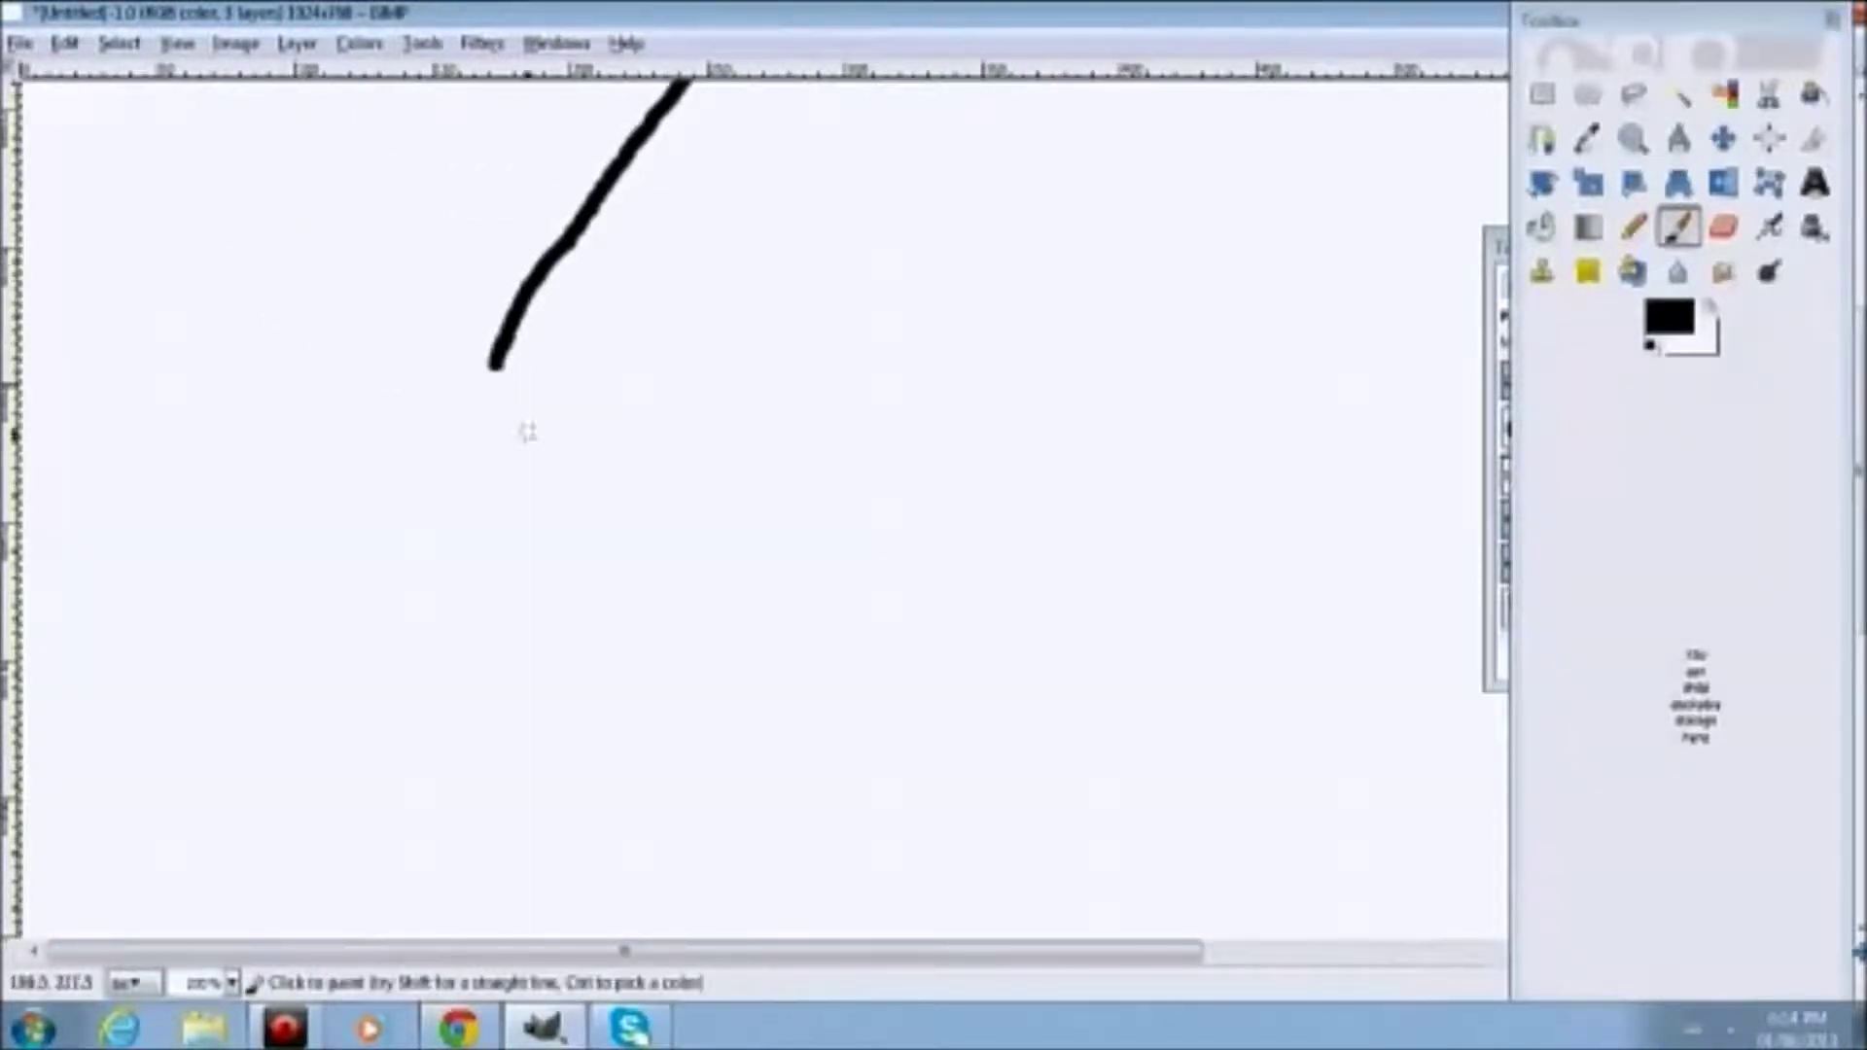
pyautogui.moveTo(533, 388)
pyautogui.mouseDown()
pyautogui.moveTo(436, 343)
pyautogui.moveTo(436, 197)
pyautogui.moveTo(292, 340)
pyautogui.moveTo(268, 435)
pyautogui.moveTo(299, 595)
pyautogui.moveTo(373, 671)
pyautogui.moveTo(474, 704)
pyautogui.mouseUp()
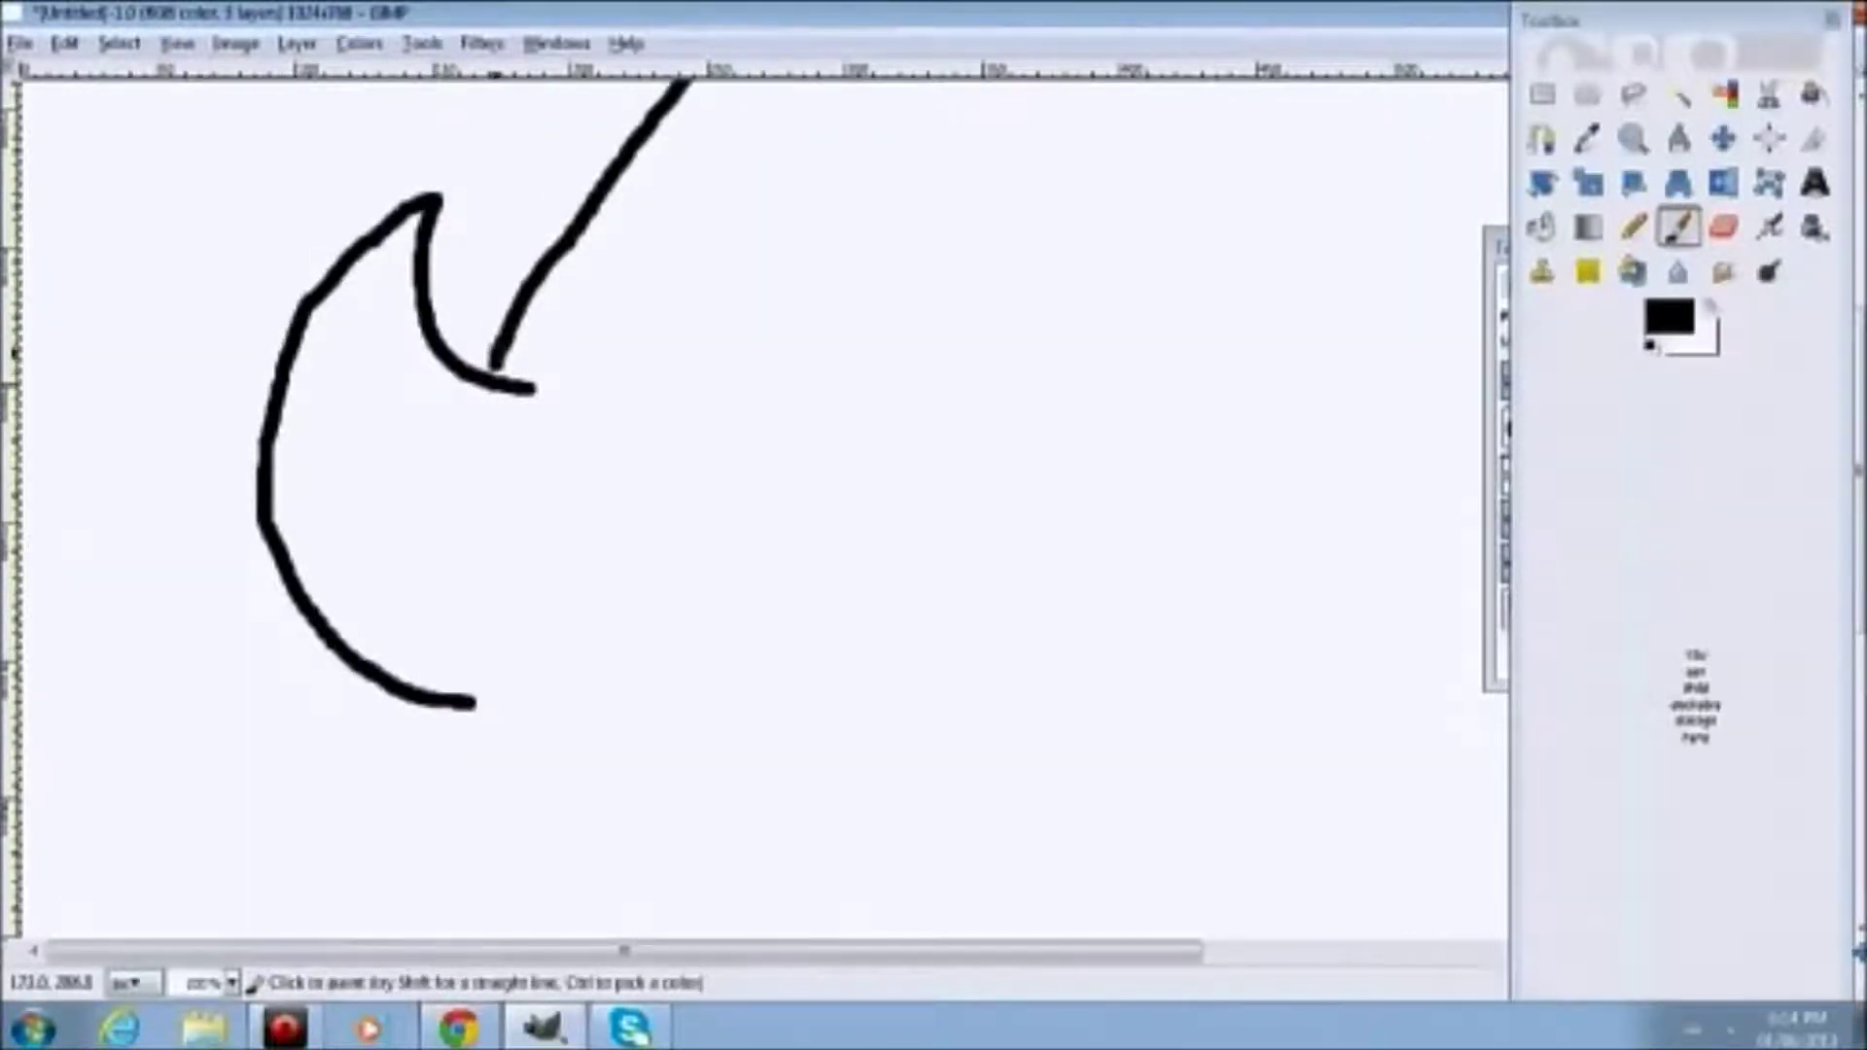
# Extend the head's top curve from its upper end over the crown and slightly down toward the back
pyautogui.keyDown('ctrl'); pyautogui.scroll(-5, 831, 303); pyautogui.keyUp('ctrl')
pyautogui.keyDown('ctrl'); pyautogui.scroll(4, 831, 304); pyautogui.keyUp('ctrl')
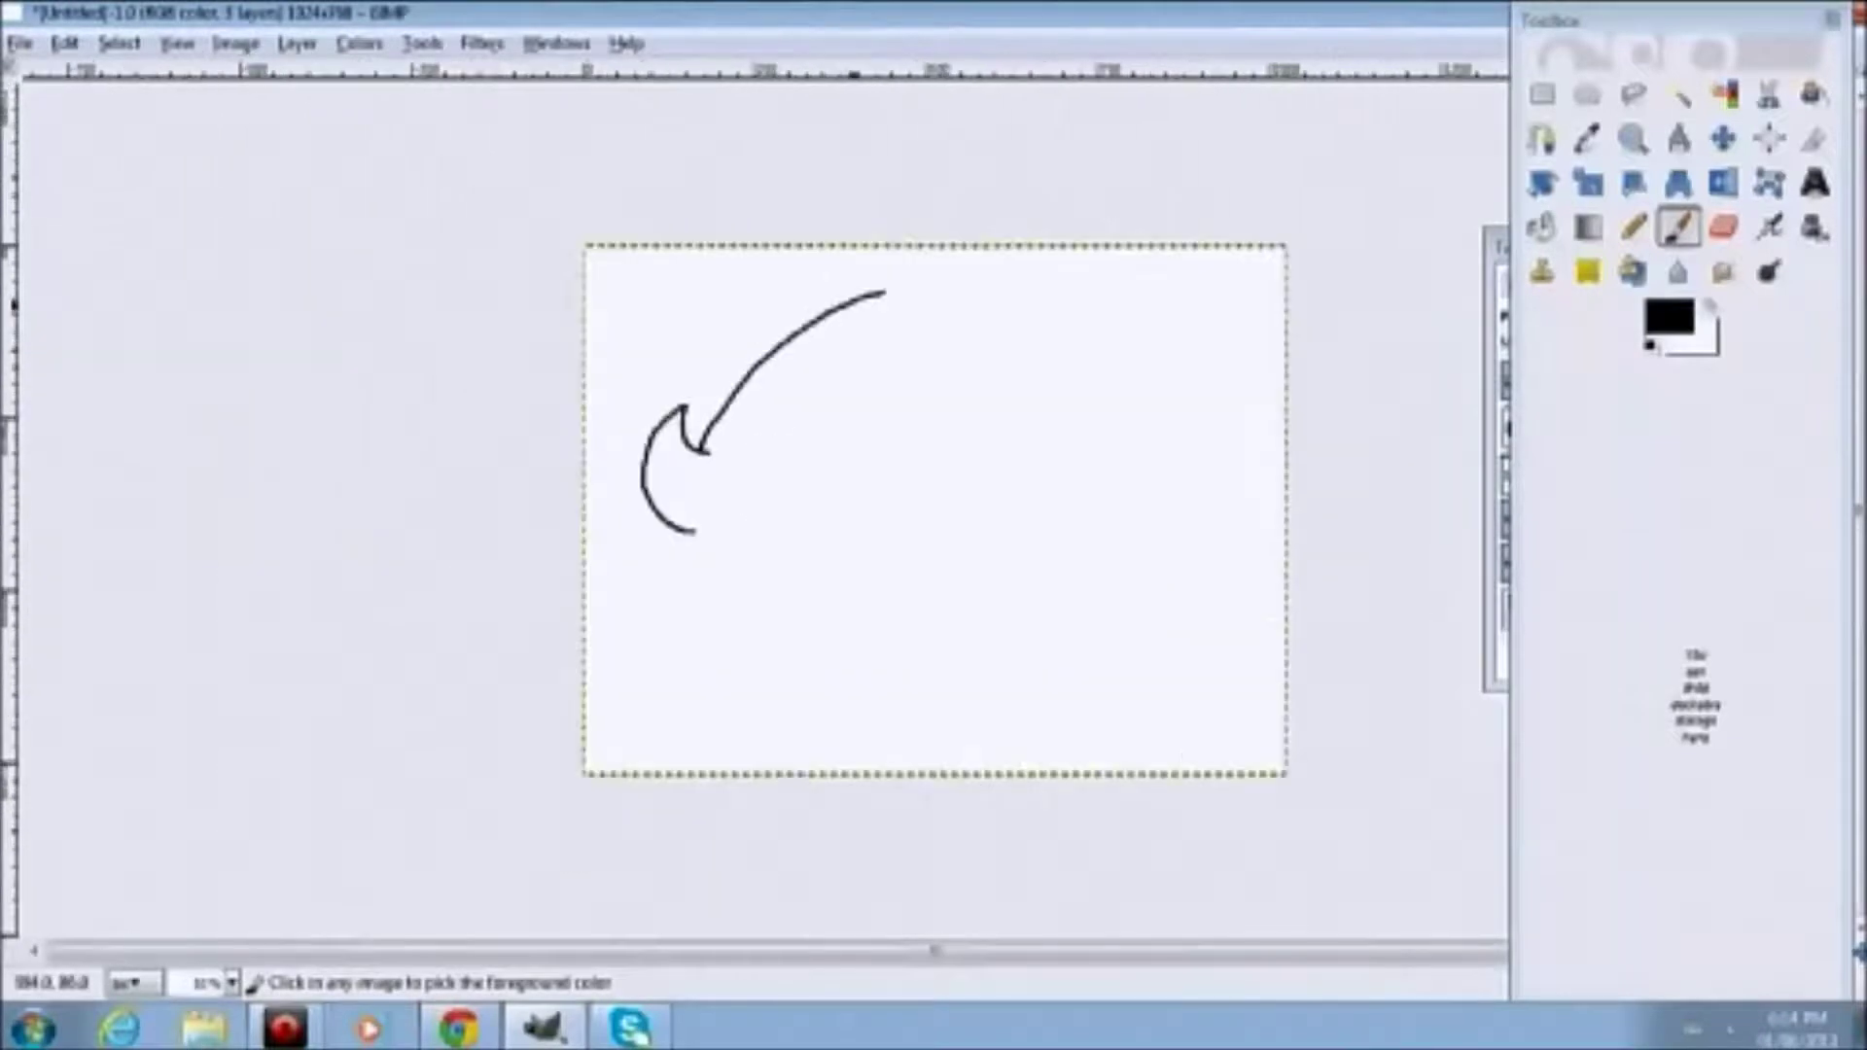
pyautogui.keyDown('ctrl'); pyautogui.scroll(3, 817, 318); pyautogui.keyUp('ctrl')
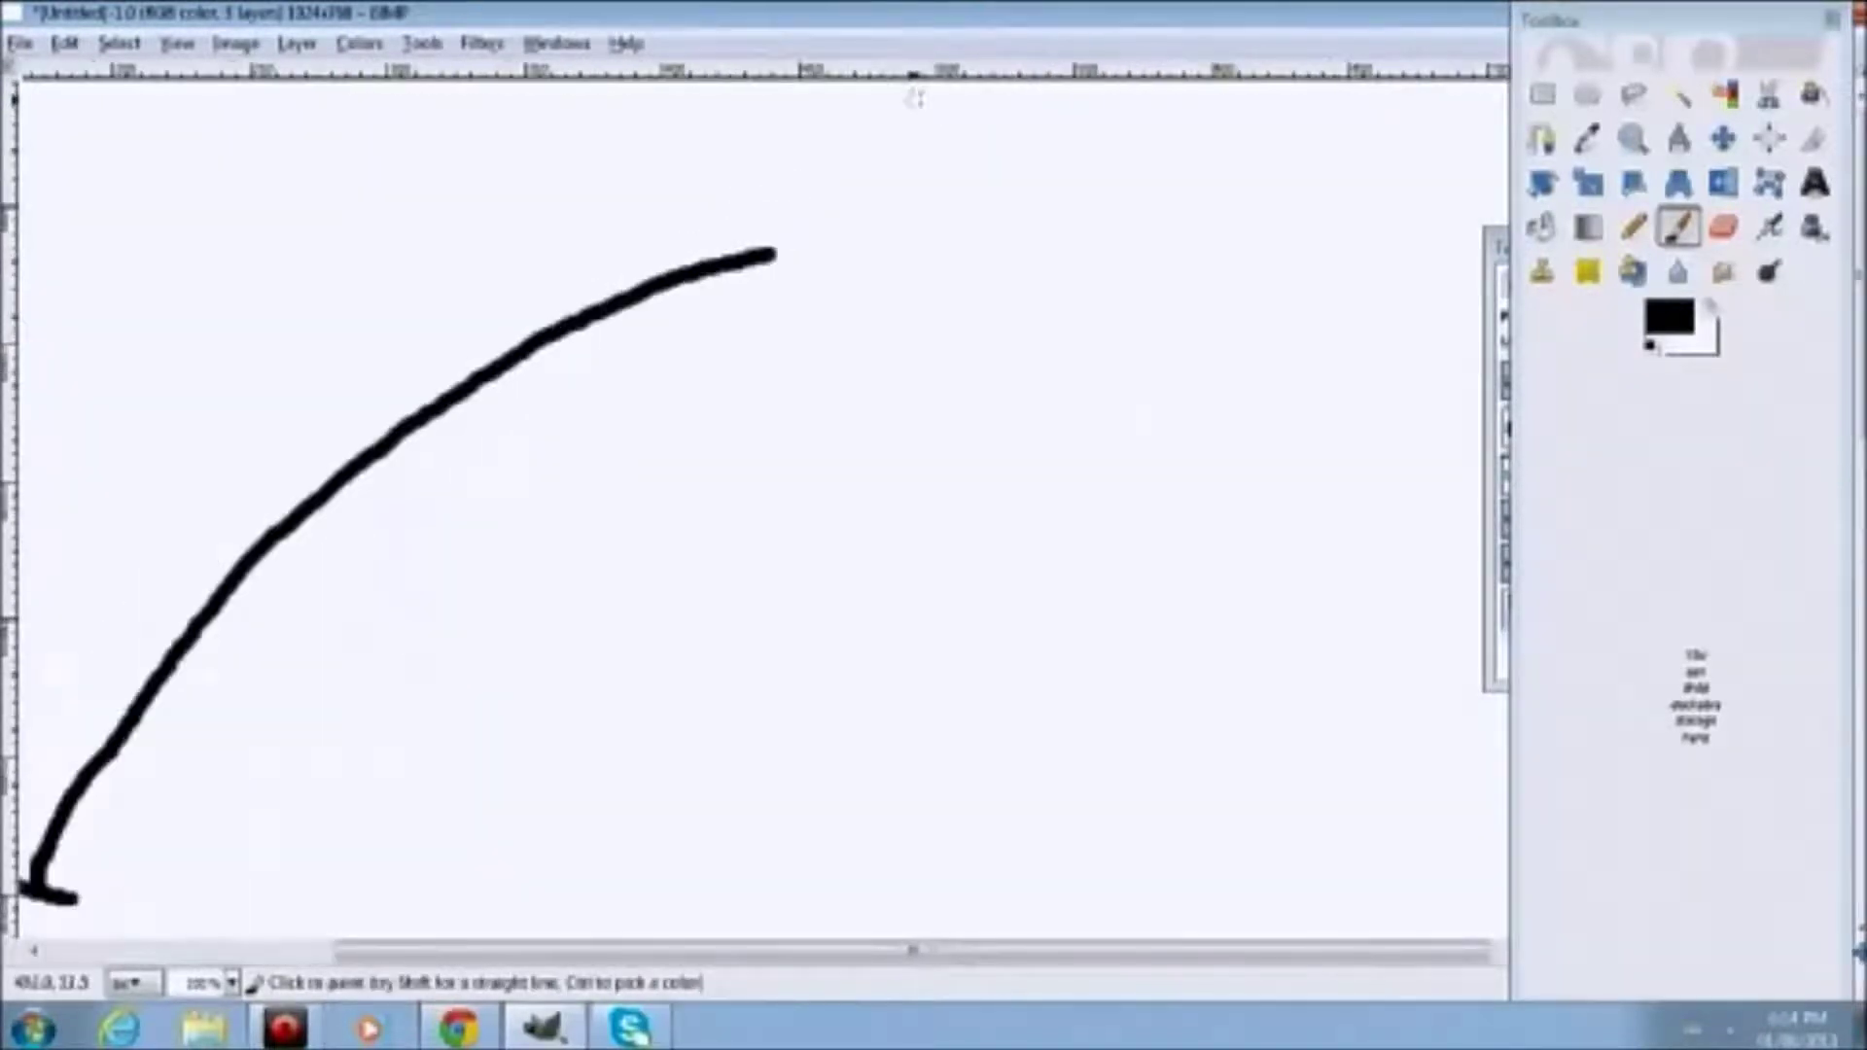
pyautogui.moveTo(820, 245)
pyautogui.mouseDown()
pyautogui.moveTo(959, 255)
pyautogui.moveTo(1141, 377)
pyautogui.mouseUp()
pyautogui.keyDown('ctrl'); pyautogui.scroll(-4, 569, 571); pyautogui.keyUp('ctrl')
pyautogui.keyDown('ctrl'); pyautogui.scroll(2, 569, 570); pyautogui.keyUp('ctrl')
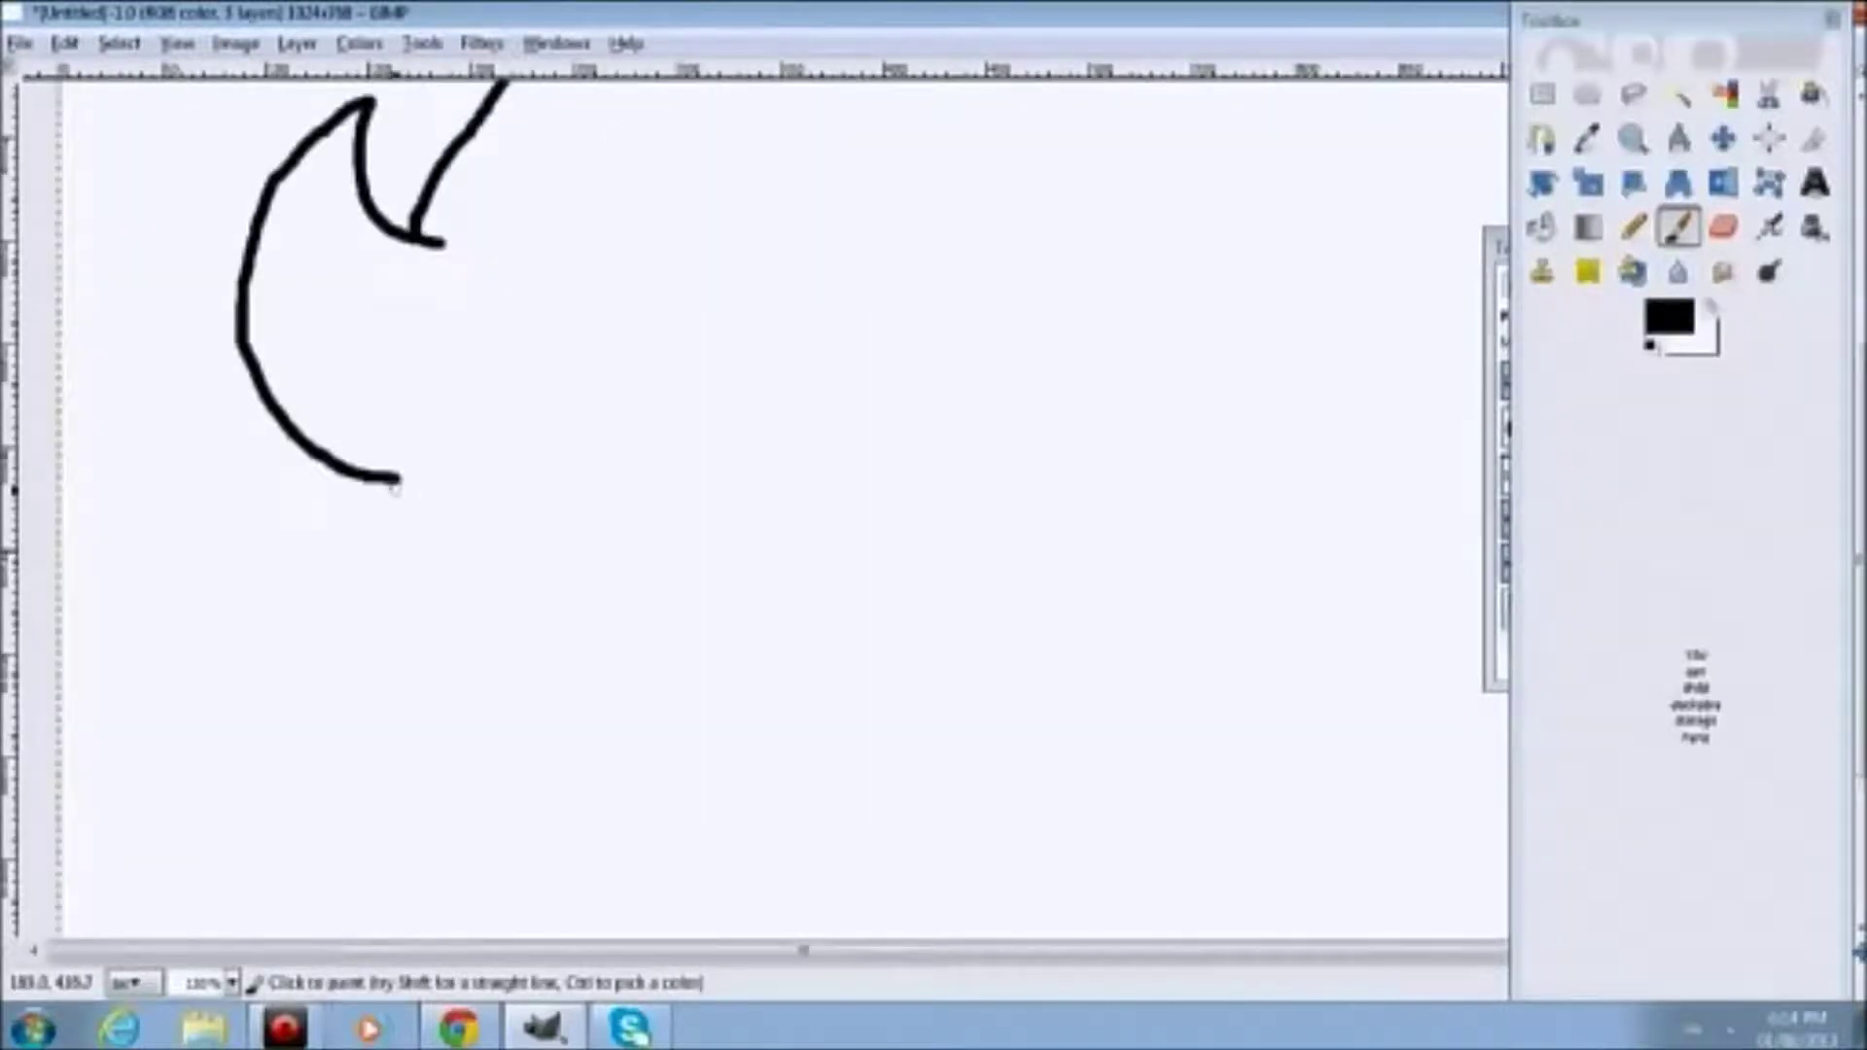
pyautogui.moveTo(368, 482)
pyautogui.mouseDown()
pyautogui.moveTo(425, 574)
pyautogui.moveTo(515, 628)
pyautogui.mouseUp()
pyautogui.hotkey('ctrl', 'z')
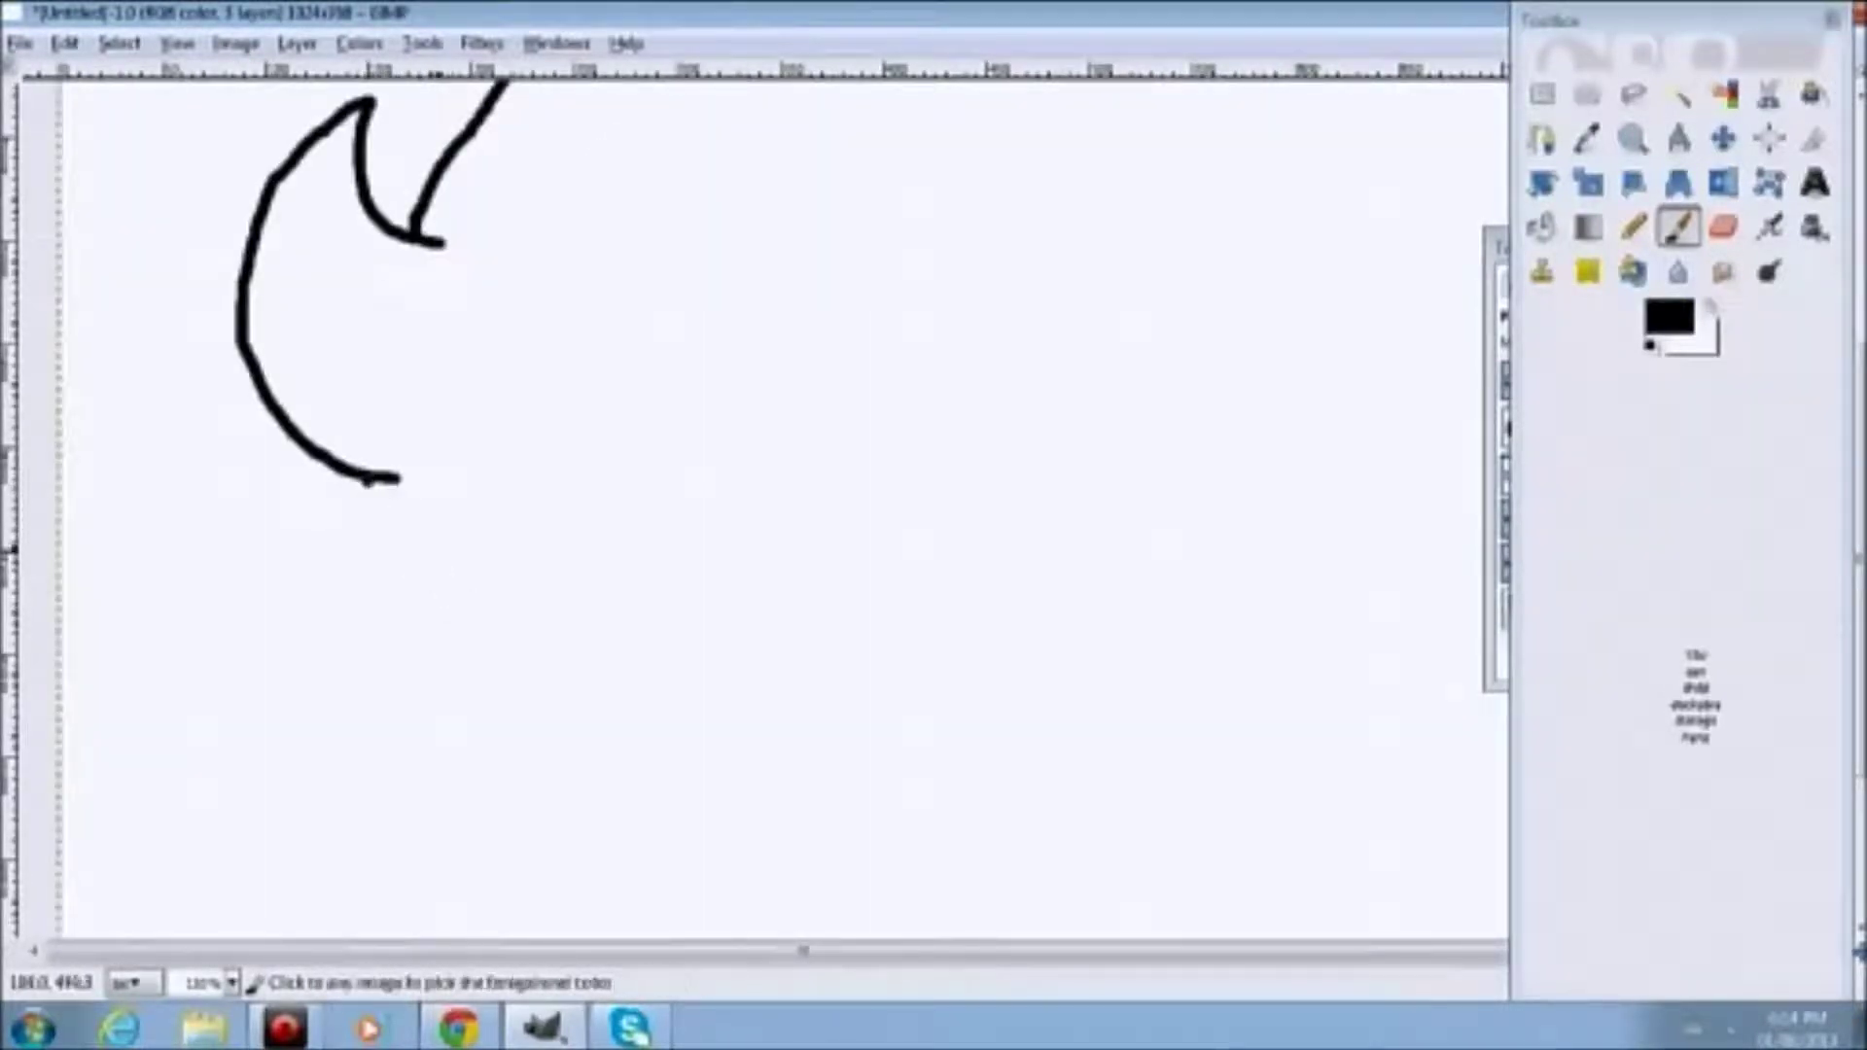
pyautogui.keyDown('ctrl'); pyautogui.scroll(1, 389, 476); pyautogui.keyUp('ctrl')
pyautogui.keyDown('ctrl'); pyautogui.scroll(-2, 476, 476); pyautogui.keyUp('ctrl')
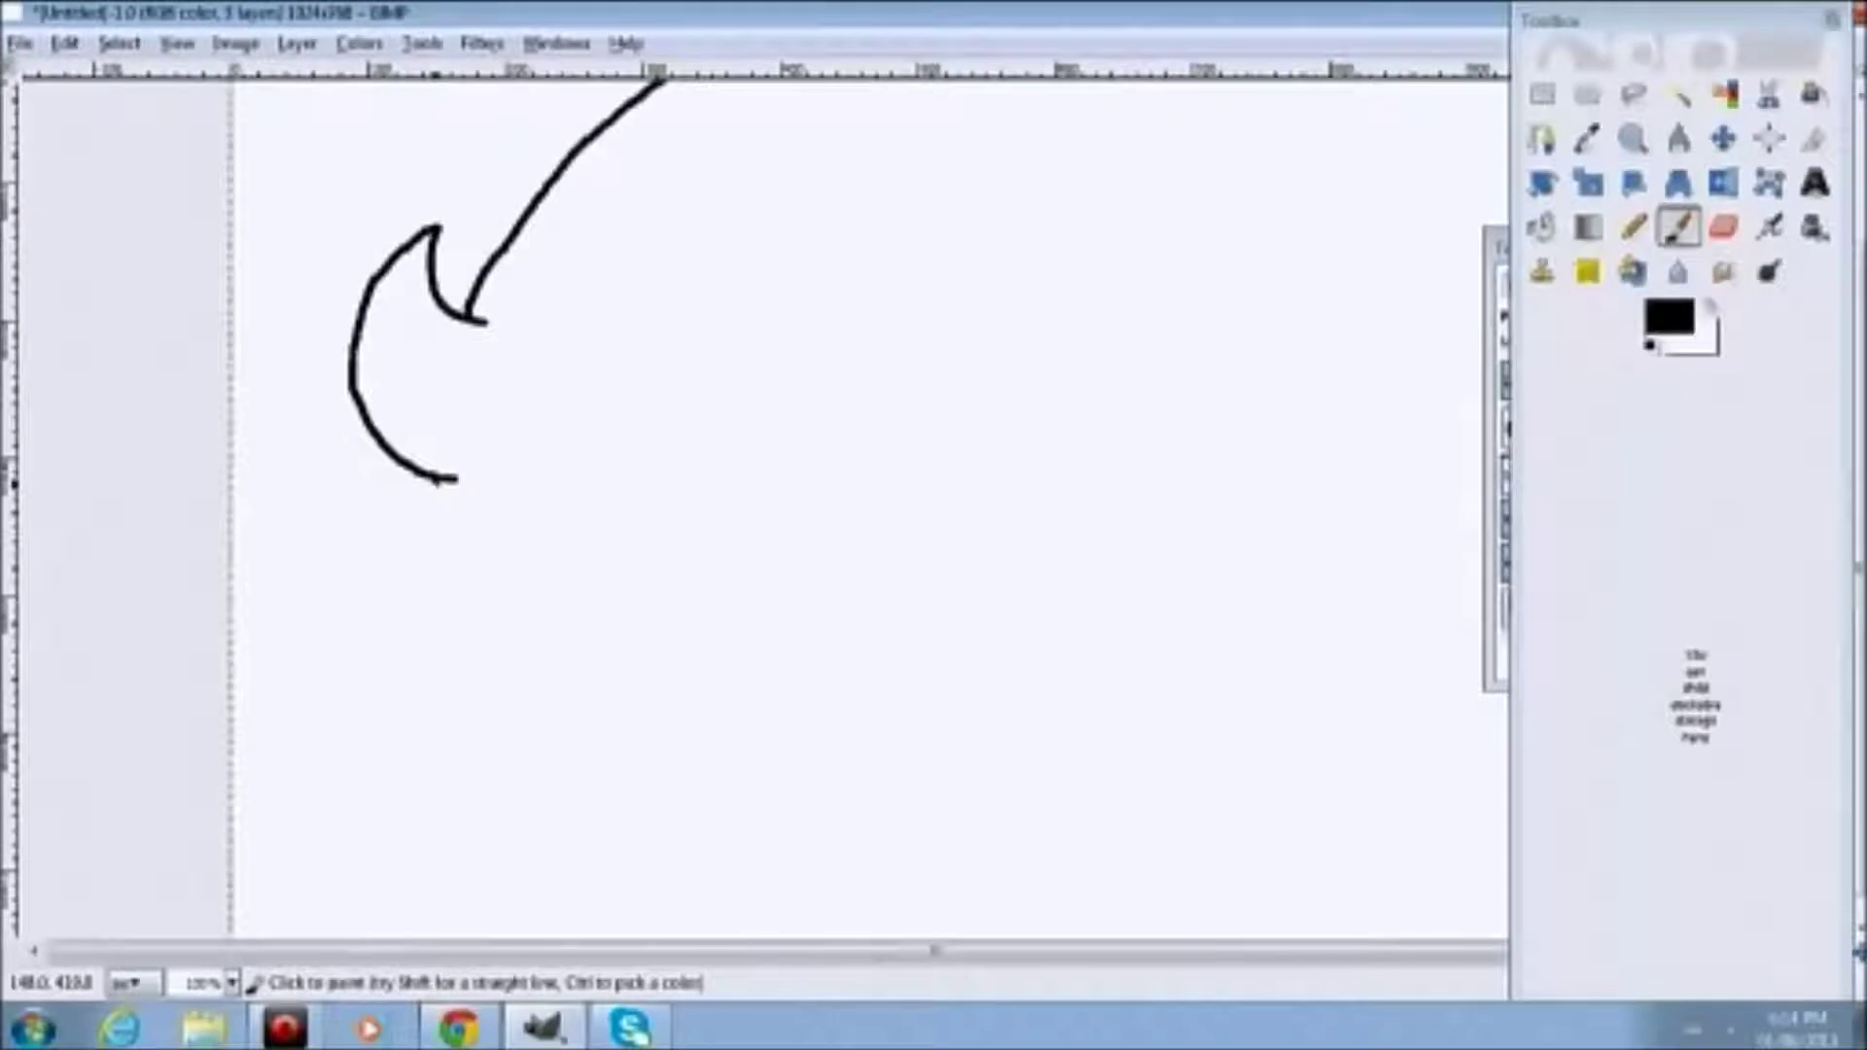
pyautogui.hotkey('ctrl', 'z')
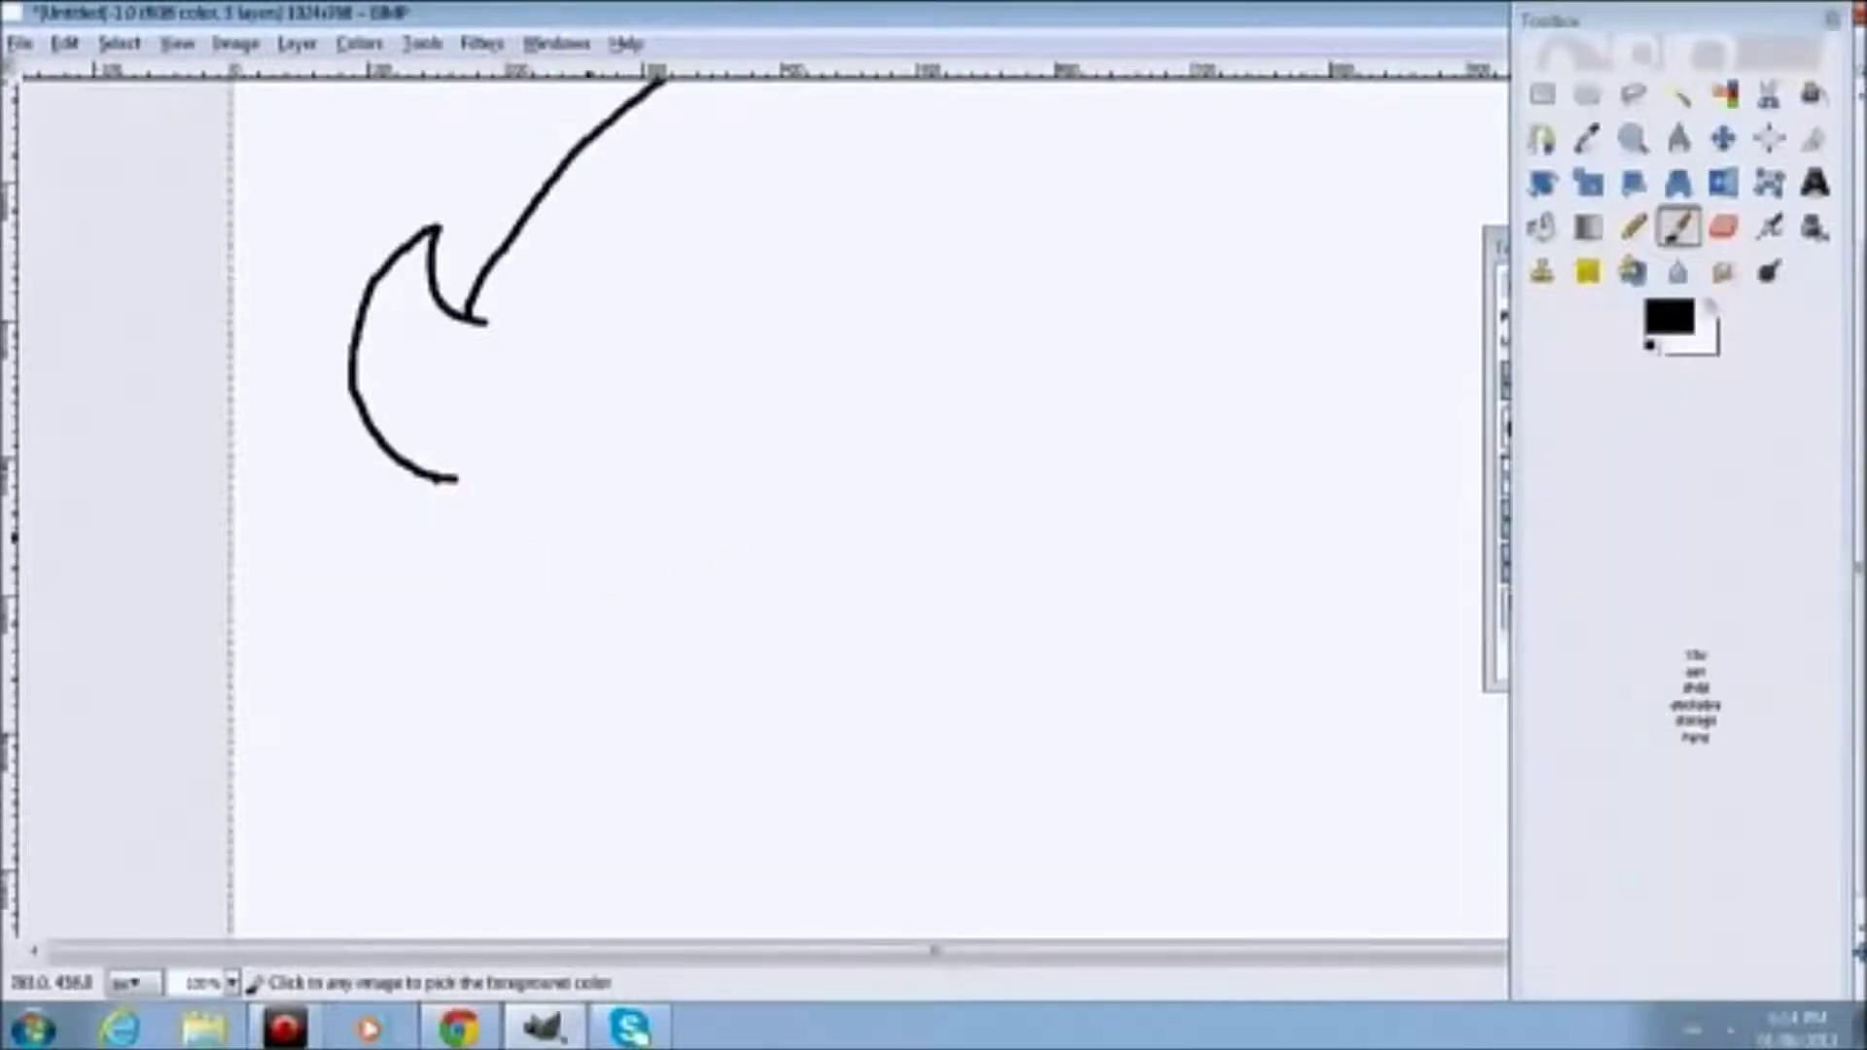
pyautogui.keyDown('ctrl'); pyautogui.scroll(2, 453, 513); pyautogui.keyUp('ctrl')
pyautogui.moveTo(393, 430)
pyautogui.mouseDown()
pyautogui.moveTo(597, 701)
pyautogui.moveTo(676, 724)
pyautogui.mouseUp()
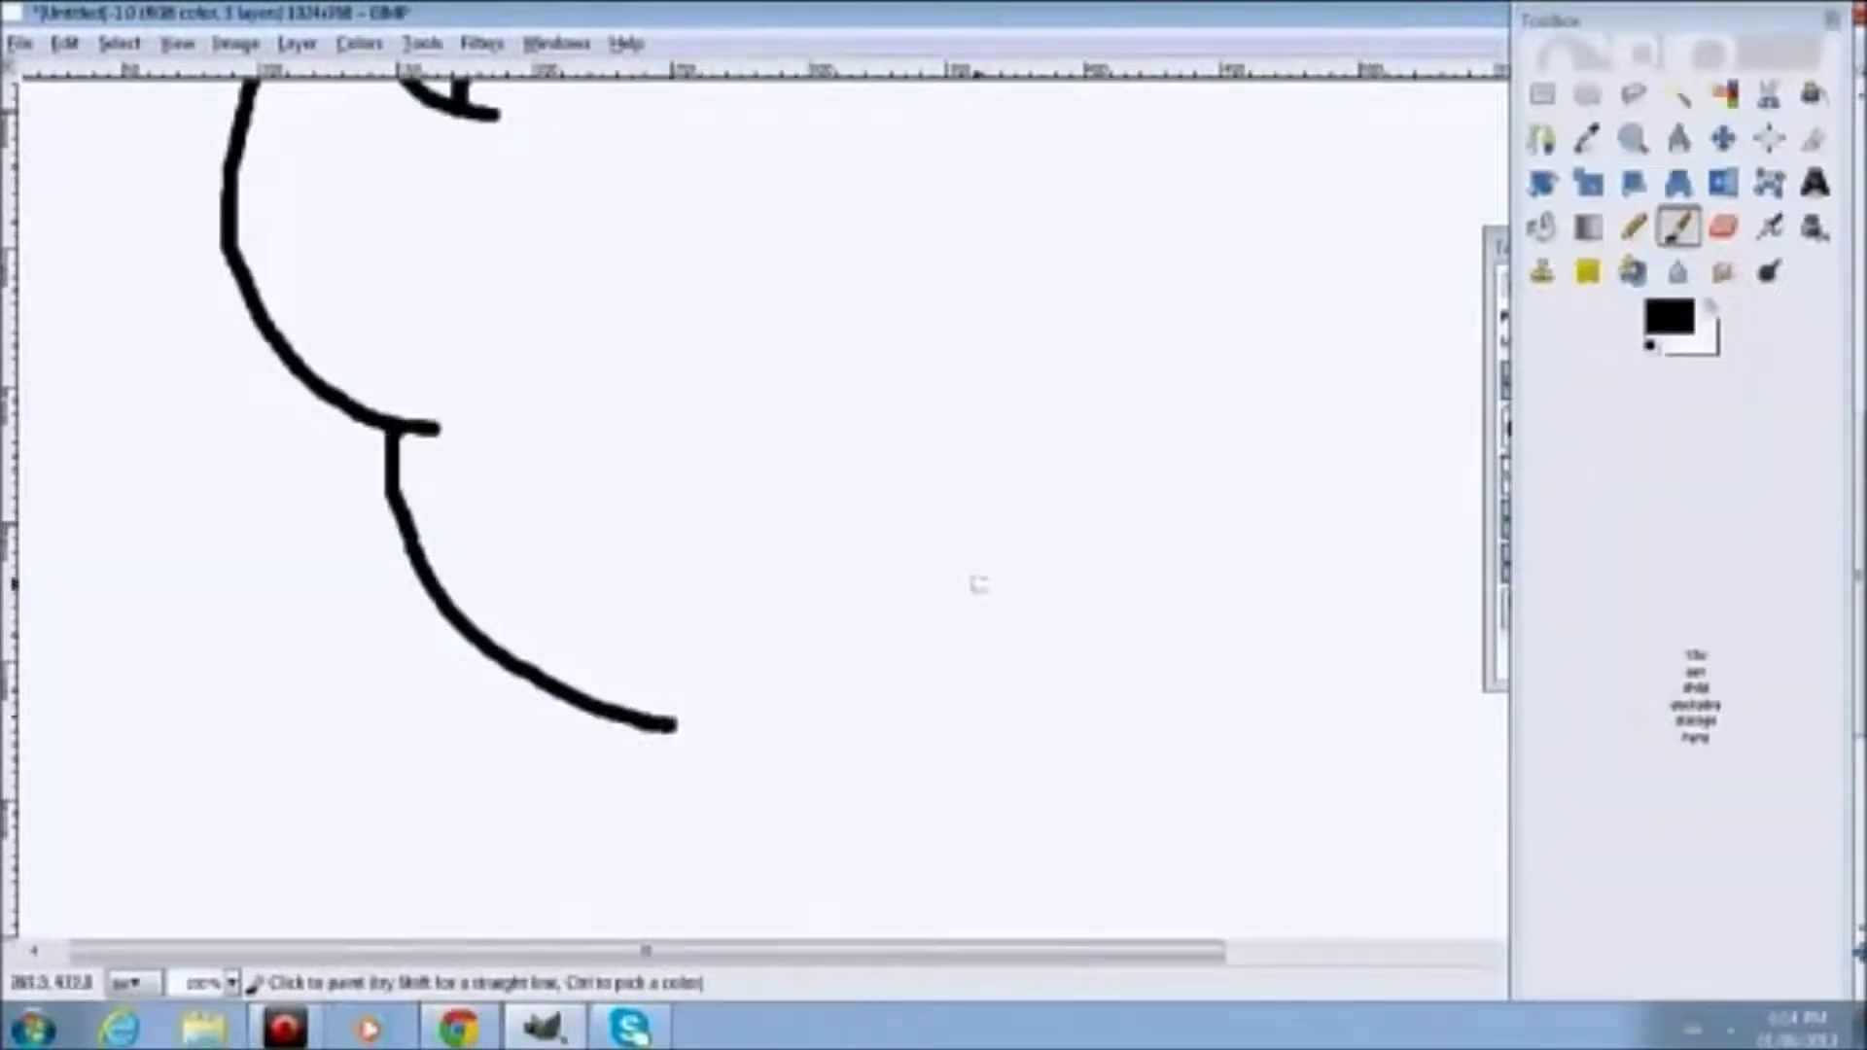
pyautogui.hotkey('ctrl', 'z')
pyautogui.keyDown('ctrl'); pyautogui.scroll(2, 399, 484); pyautogui.keyUp('ctrl')
pyautogui.moveTo(384, 381)
pyautogui.mouseDown()
pyautogui.moveTo(439, 521)
pyautogui.moveTo(636, 776)
pyautogui.moveTo(1097, 869)
pyautogui.moveTo(1167, 856)
pyautogui.mouseUp()
pyautogui.hotkey('ctrl', 'z')
pyautogui.keyDown('ctrl'); pyautogui.scroll(-4, 1168, 856); pyautogui.keyUp('ctrl')
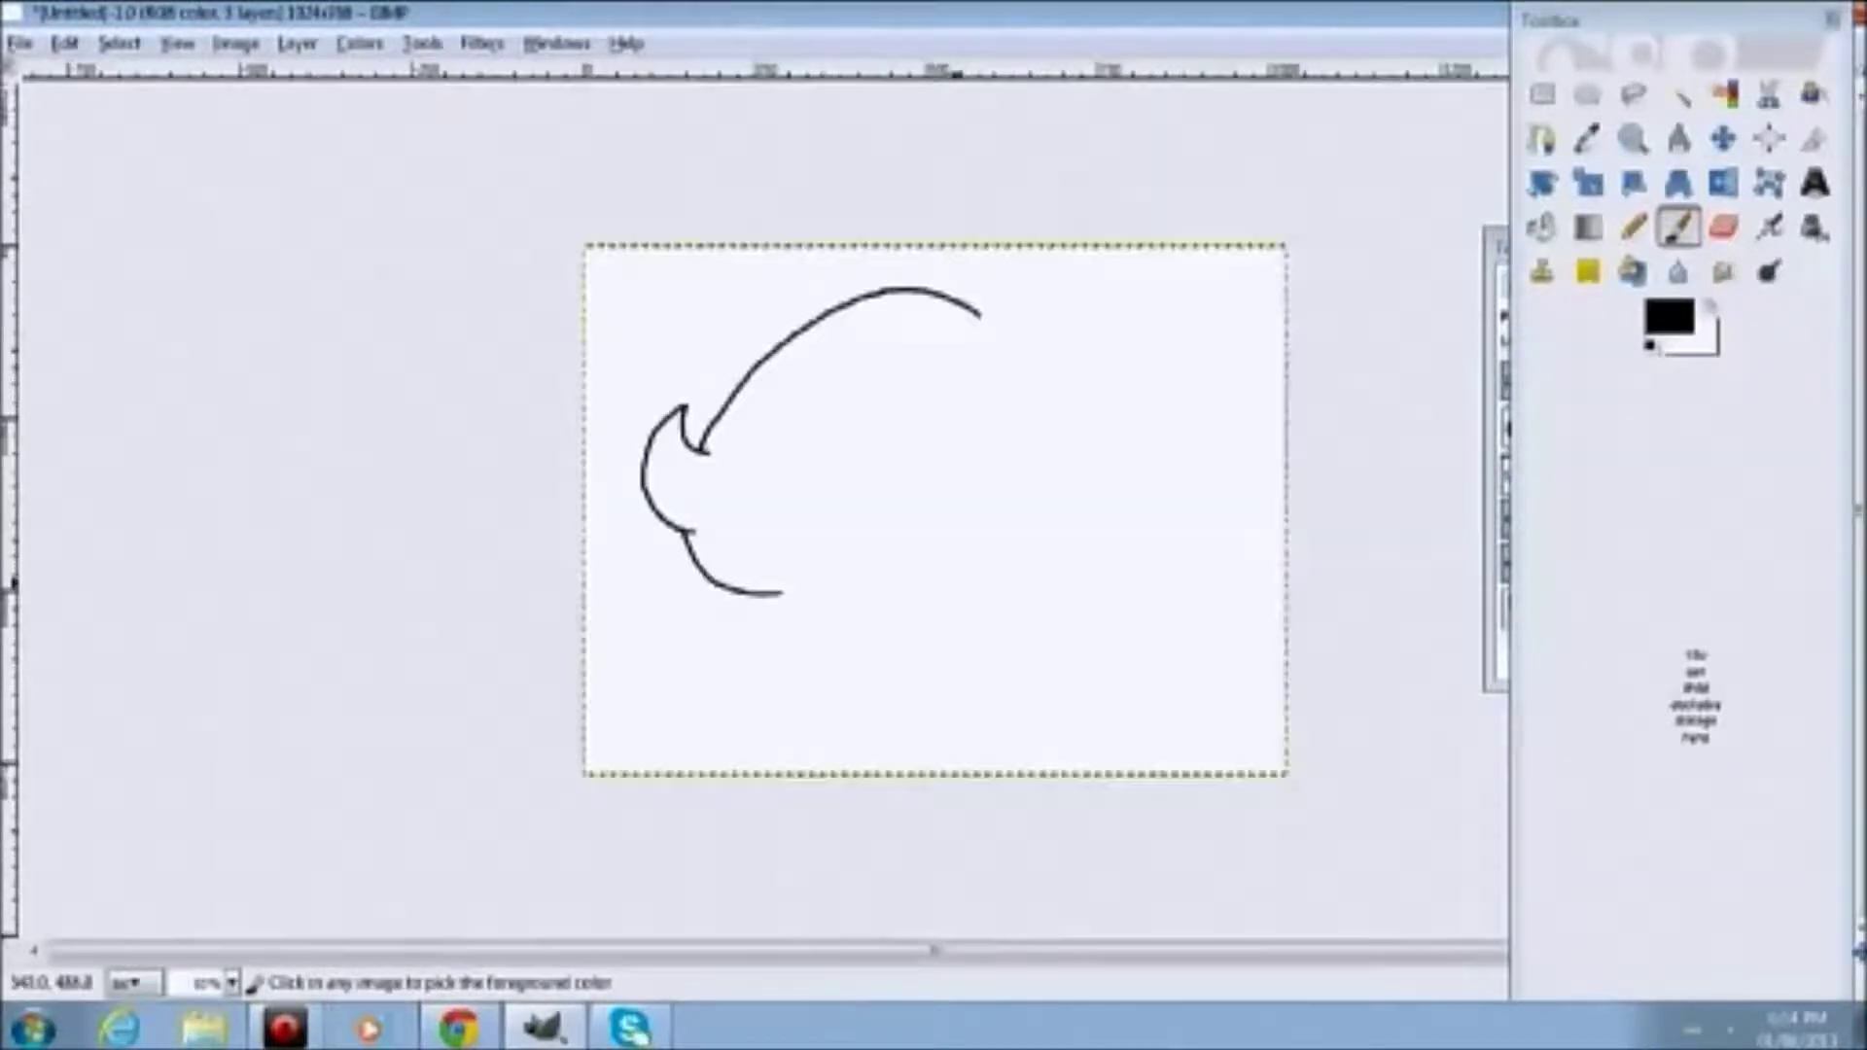
pyautogui.scroll(2, 768, 506)
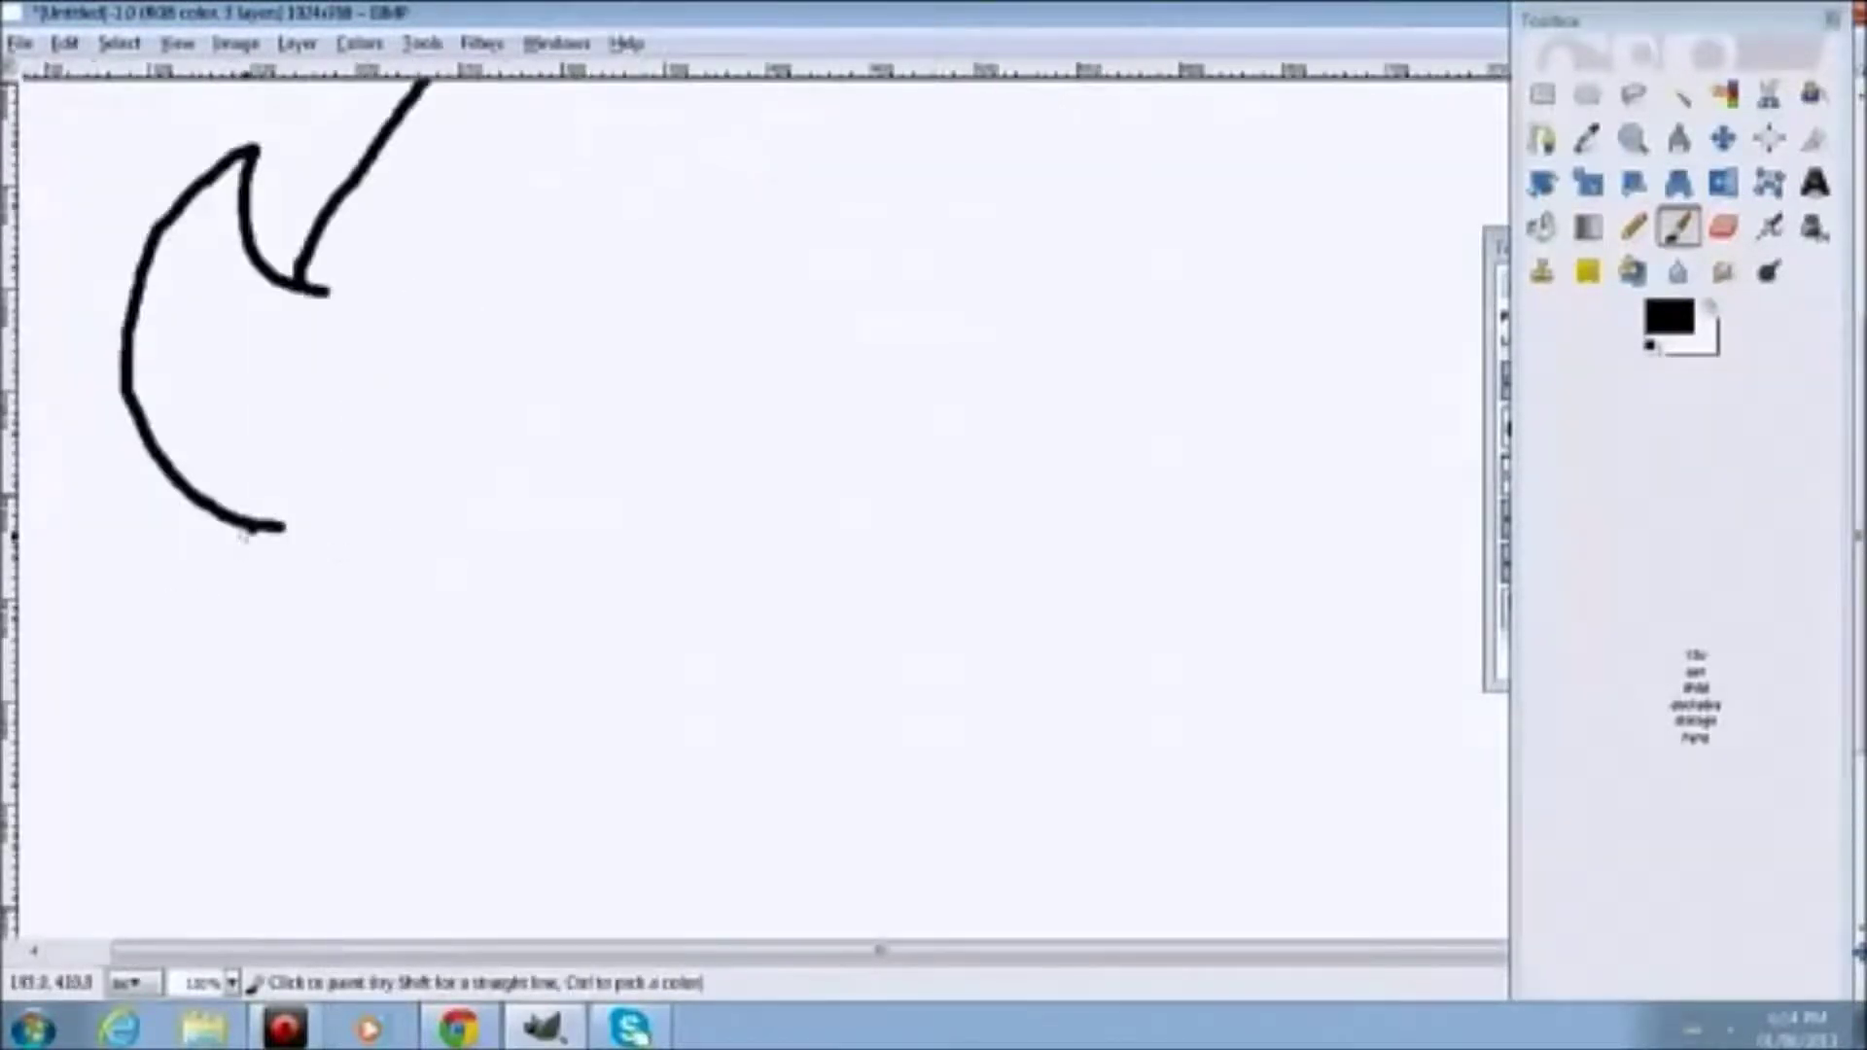
pyautogui.keyDown('ctrl'); pyautogui.scroll(-3, 856, 321); pyautogui.keyUp('ctrl')
pyautogui.keyDown('ctrl'); pyautogui.scroll(1, 856, 321); pyautogui.keyUp('ctrl')
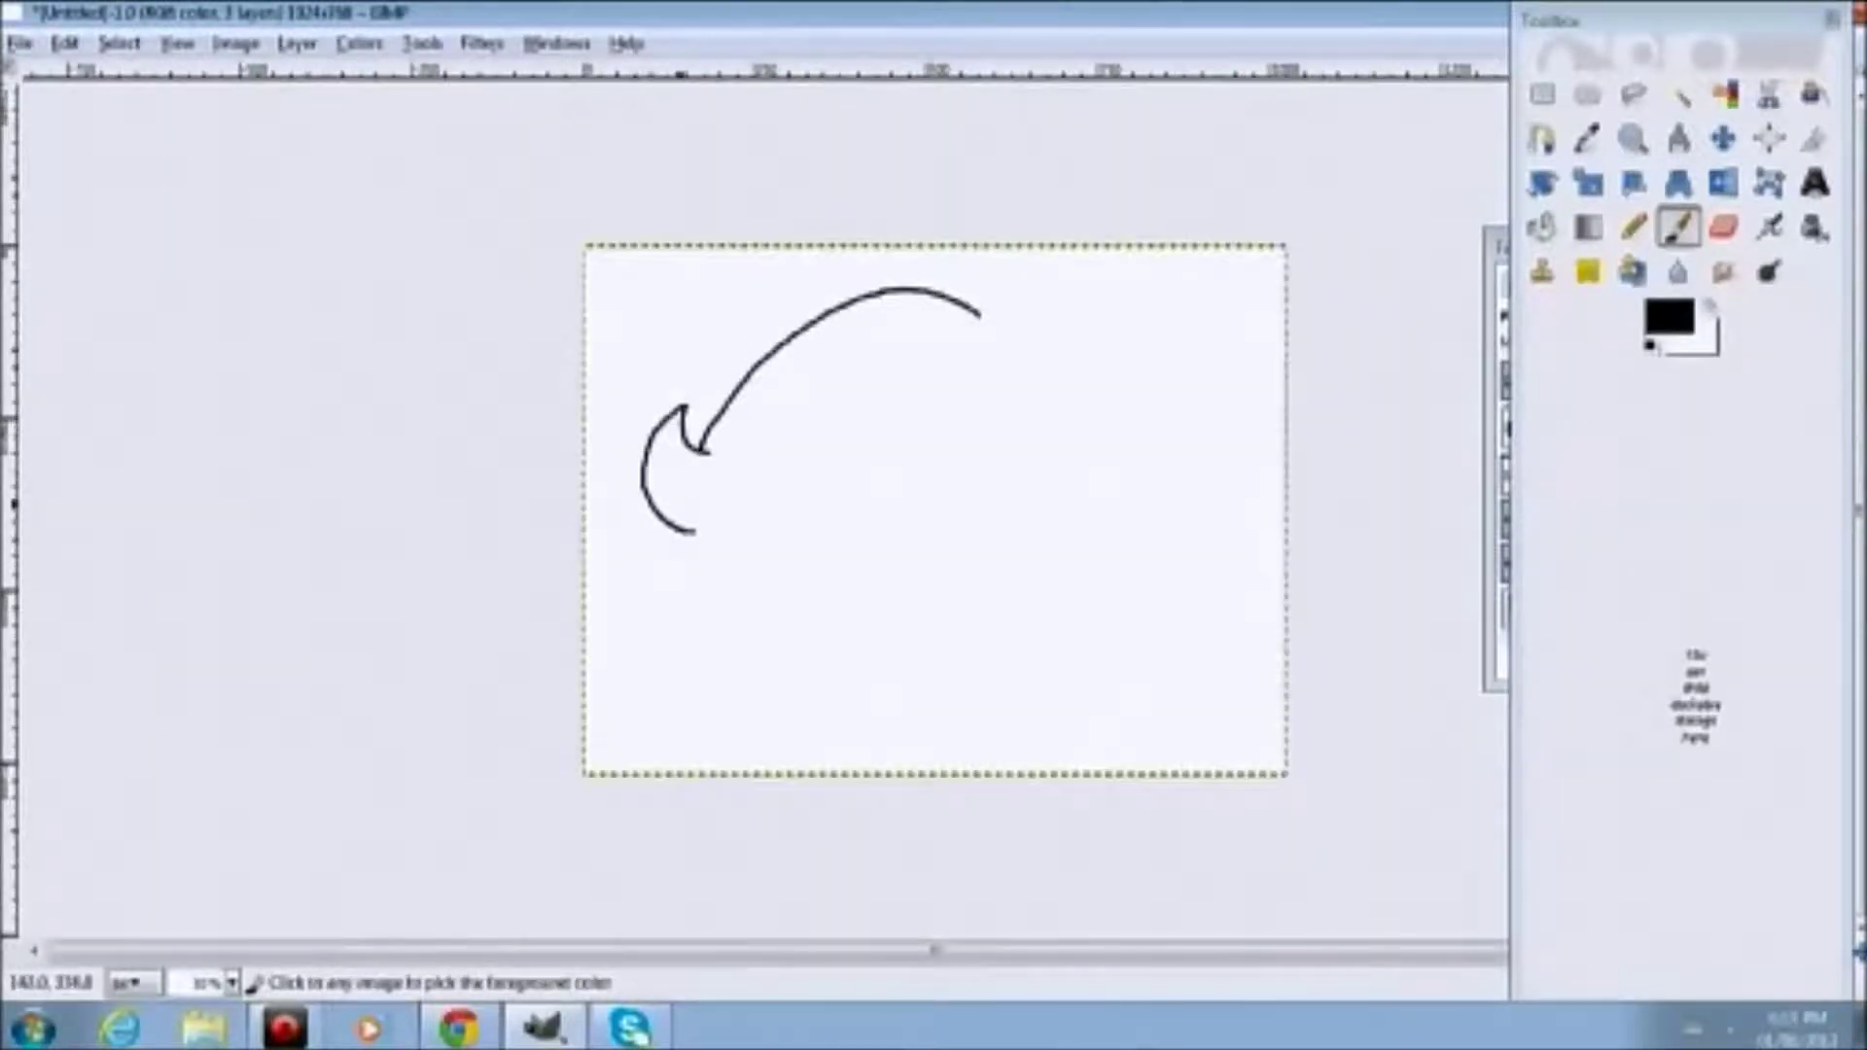
# Paint the rounded lower jaw from the snout's lower end, finishing with a notch and a rising curve along its underside
pyautogui.keyDown('ctrl'); pyautogui.scroll(2, 787, 401); pyautogui.keyUp('ctrl')
pyautogui.scroll(-5, 245, 604)
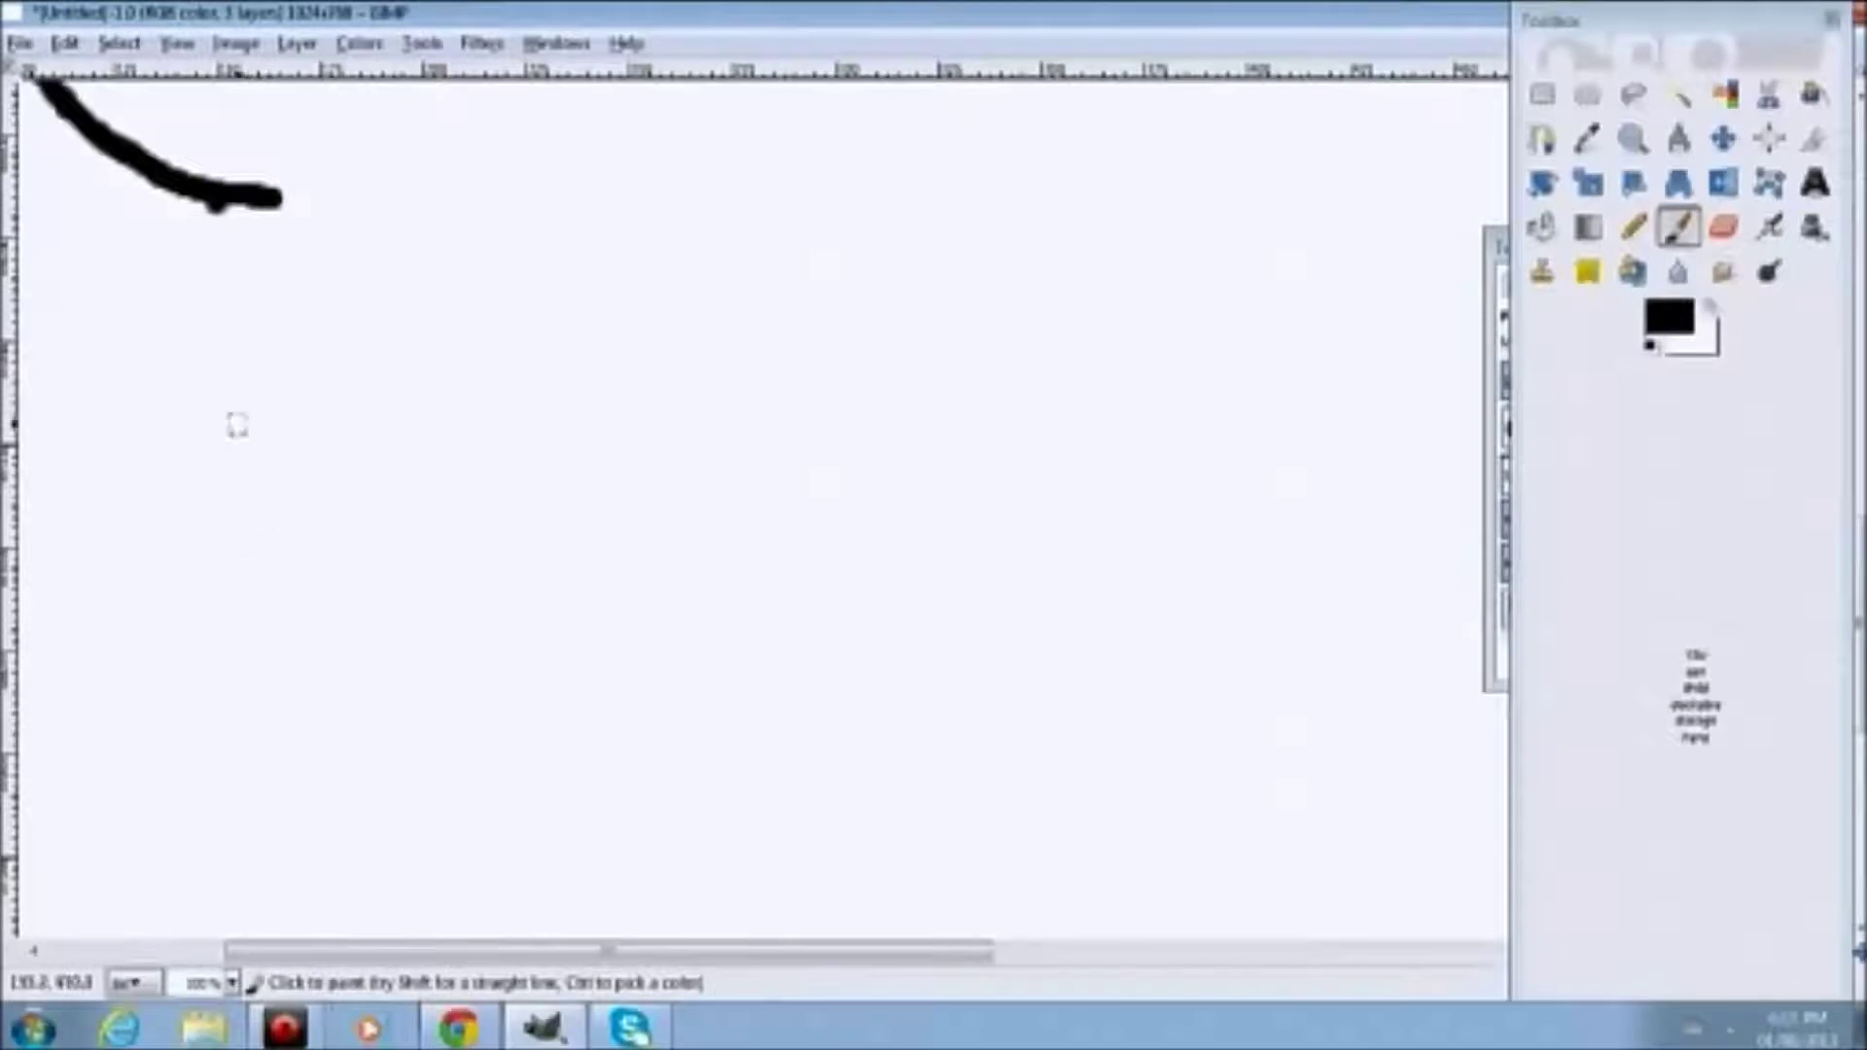
pyautogui.moveTo(216, 202)
pyautogui.mouseDown()
pyautogui.moveTo(281, 475)
pyautogui.moveTo(579, 629)
pyautogui.moveTo(733, 639)
pyautogui.moveTo(719, 588)
pyautogui.moveTo(801, 456)
pyautogui.moveTo(997, 319)
pyautogui.mouseUp()
pyautogui.keyDown('ctrl'); pyautogui.scroll(-3, 997, 319); pyautogui.keyUp('ctrl')
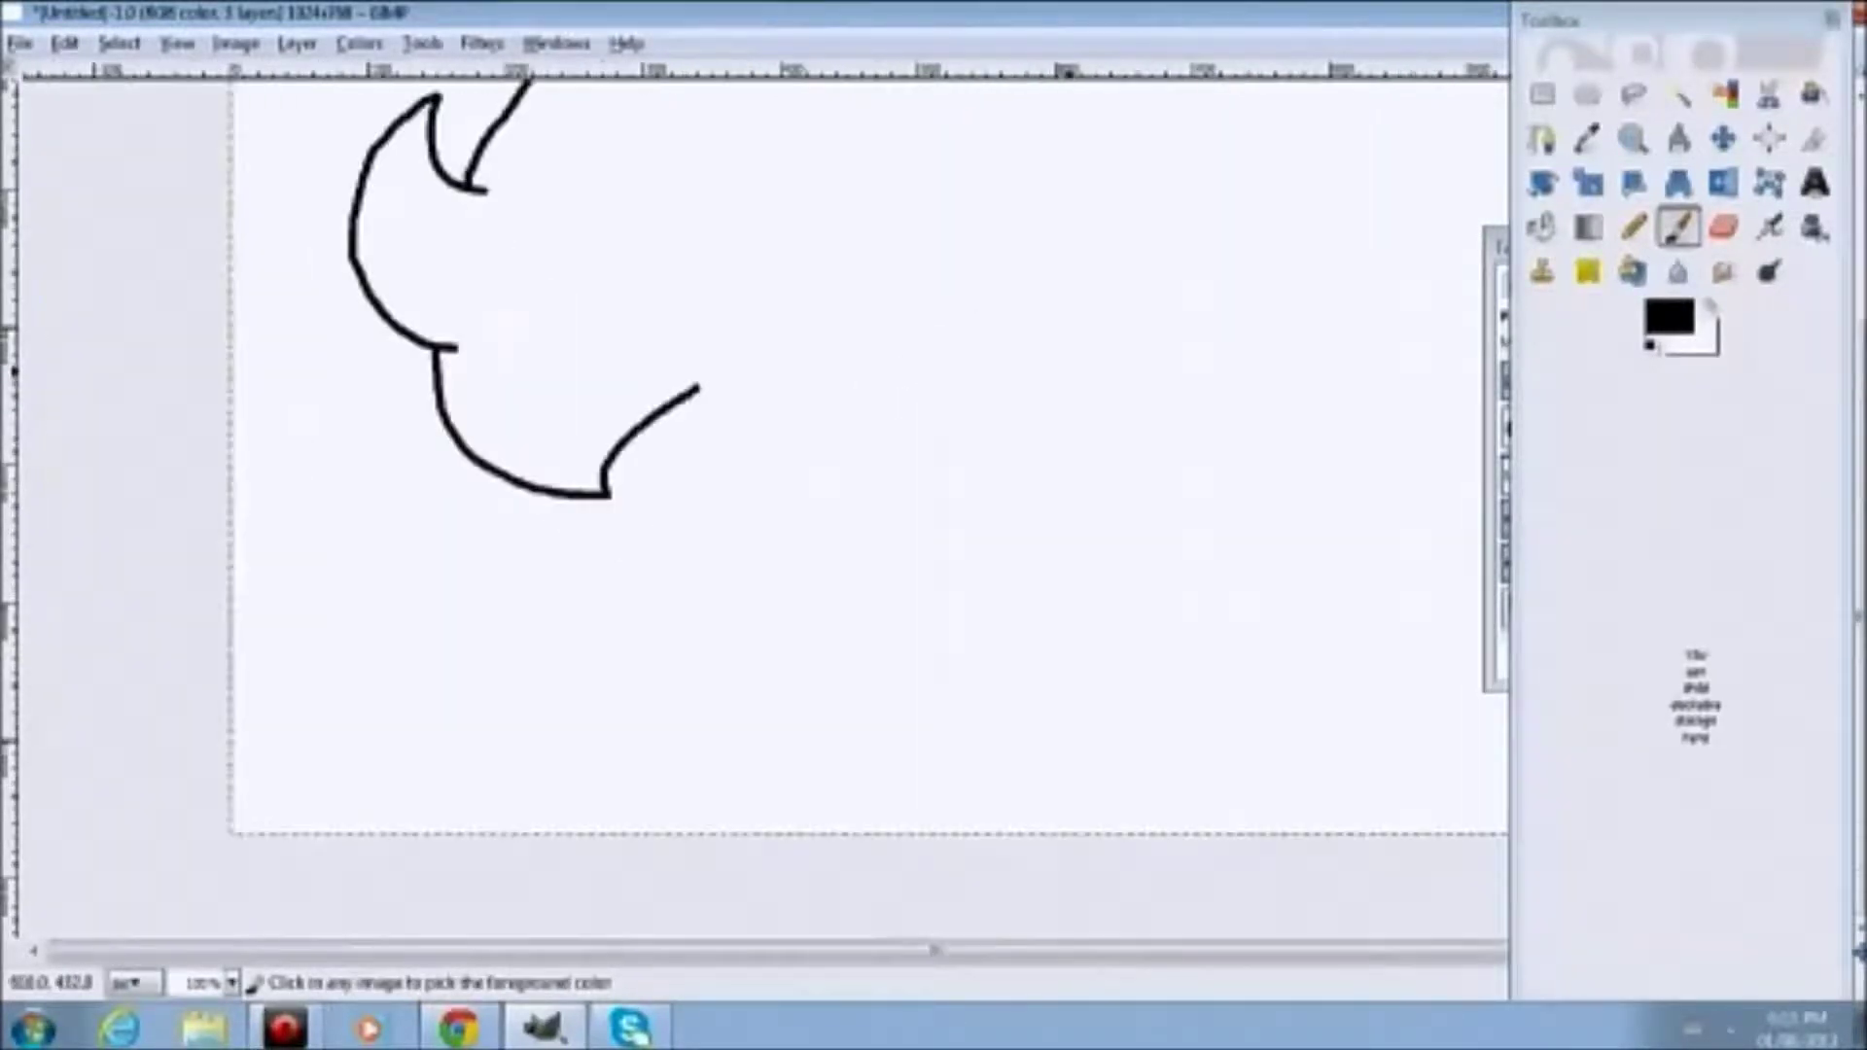
# Paint the head's lower edge and rounded back from the jaw's end up to the crown, closing the outline there
pyautogui.scroll(4, 872, 369)
pyautogui.scroll(2, 872, 410)
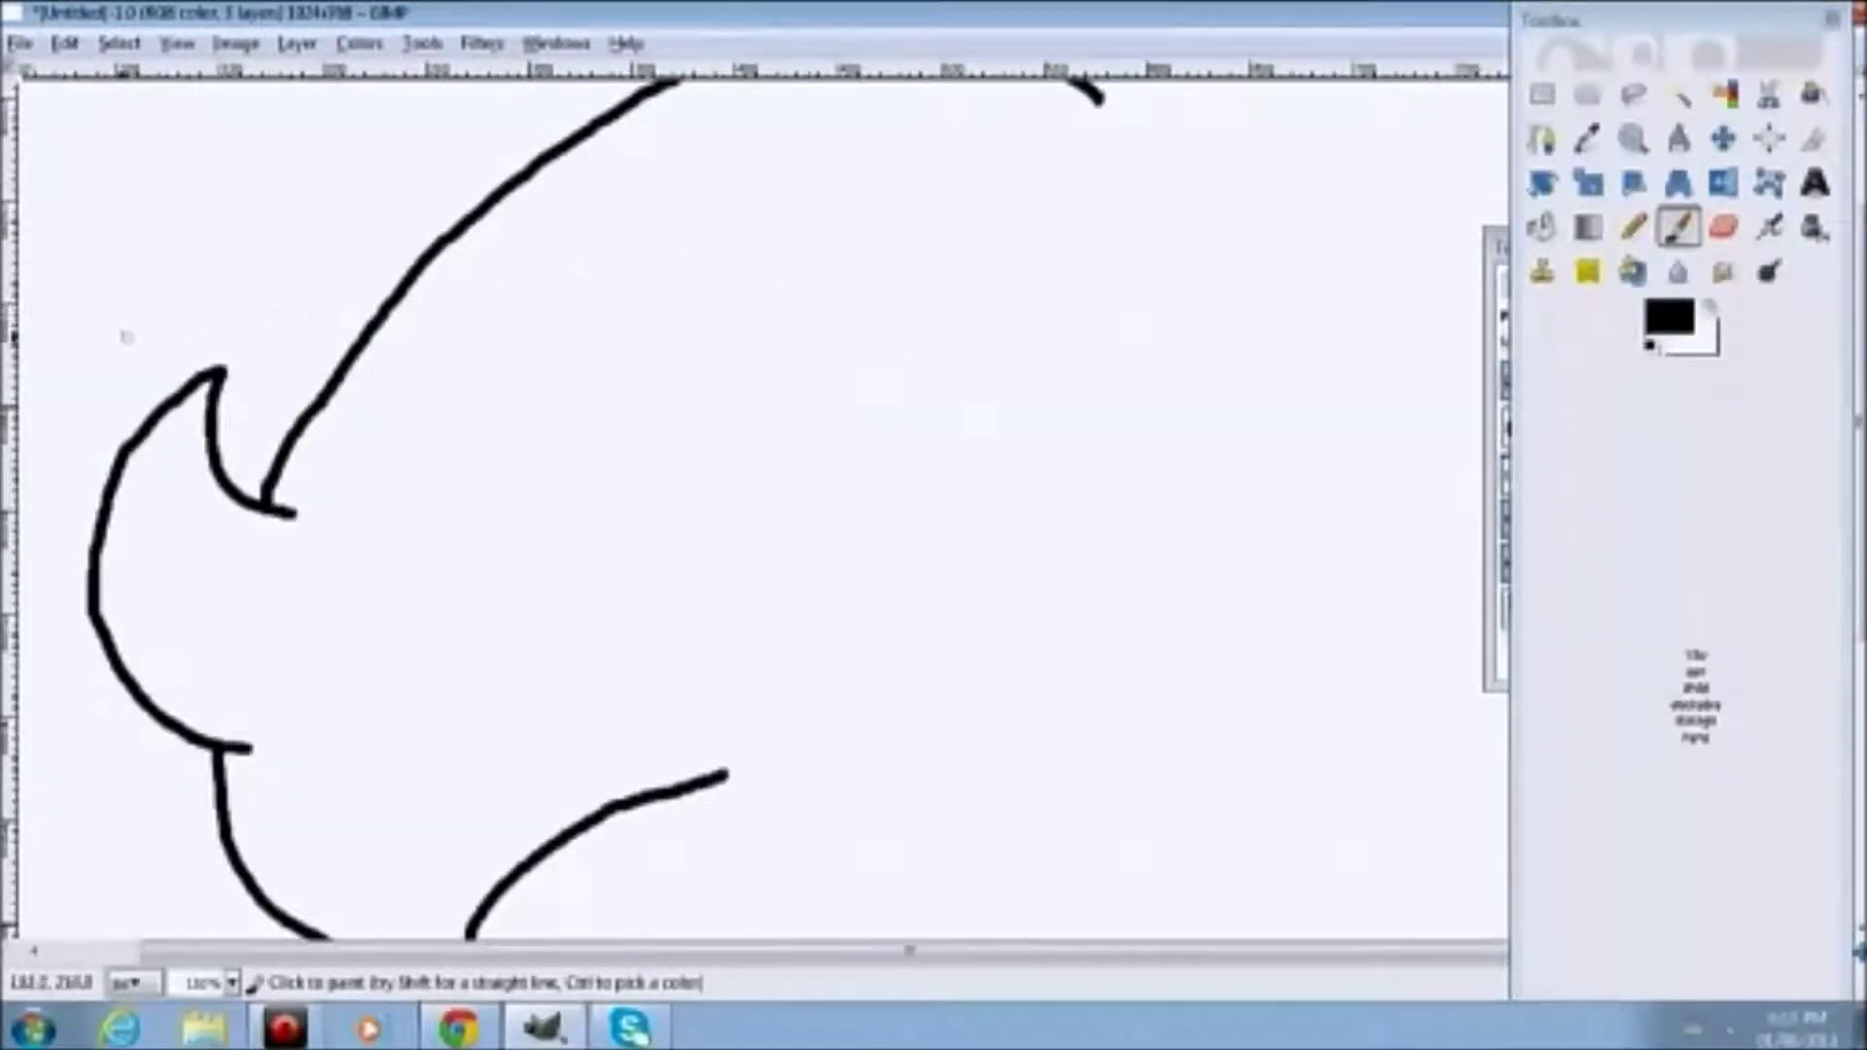
pyautogui.moveTo(727, 773)
pyautogui.mouseDown()
pyautogui.moveTo(805, 671)
pyautogui.moveTo(1165, 463)
pyautogui.moveTo(1248, 376)
pyautogui.moveTo(1273, 287)
pyautogui.mouseUp()
pyautogui.moveTo(1243, 185); pyautogui.dragTo(1185, 129)
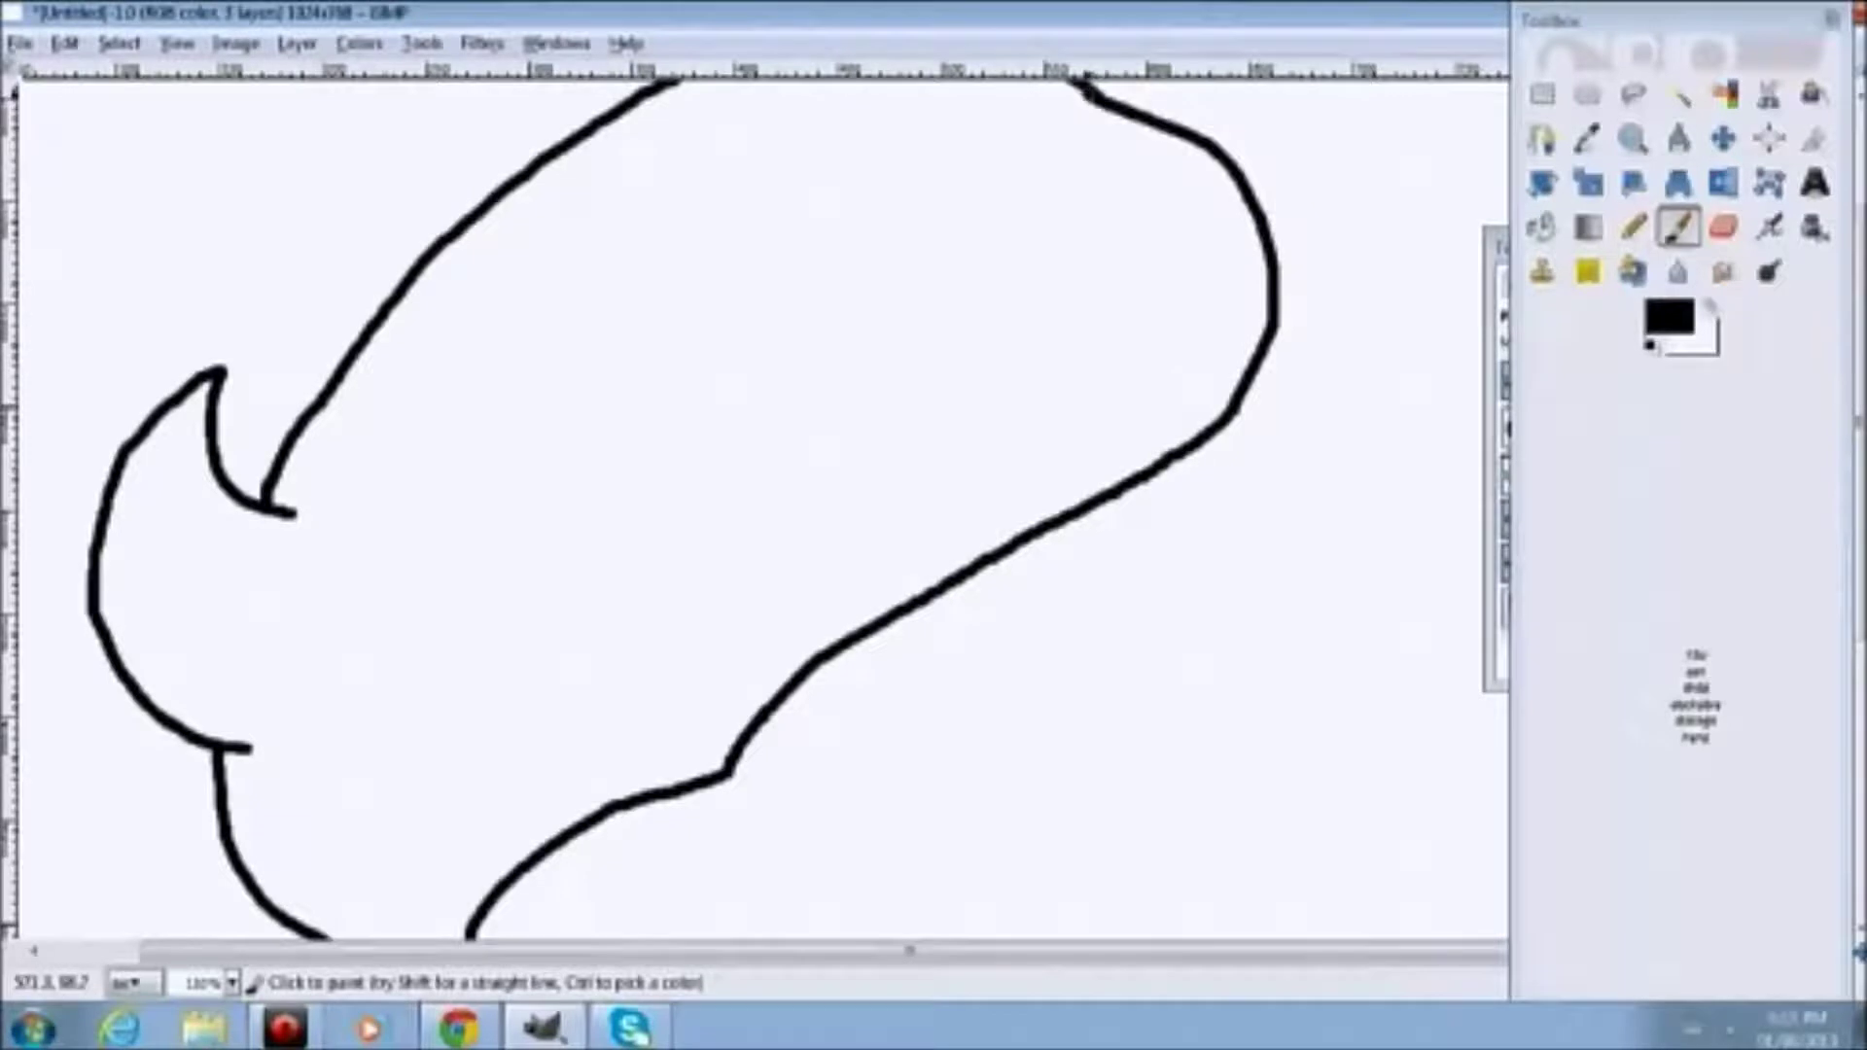
# Examine the painted head outline as a whole and along its upper edge
pyautogui.scroll(-1, 1123, 557)
pyautogui.scroll(1, 971, 503)
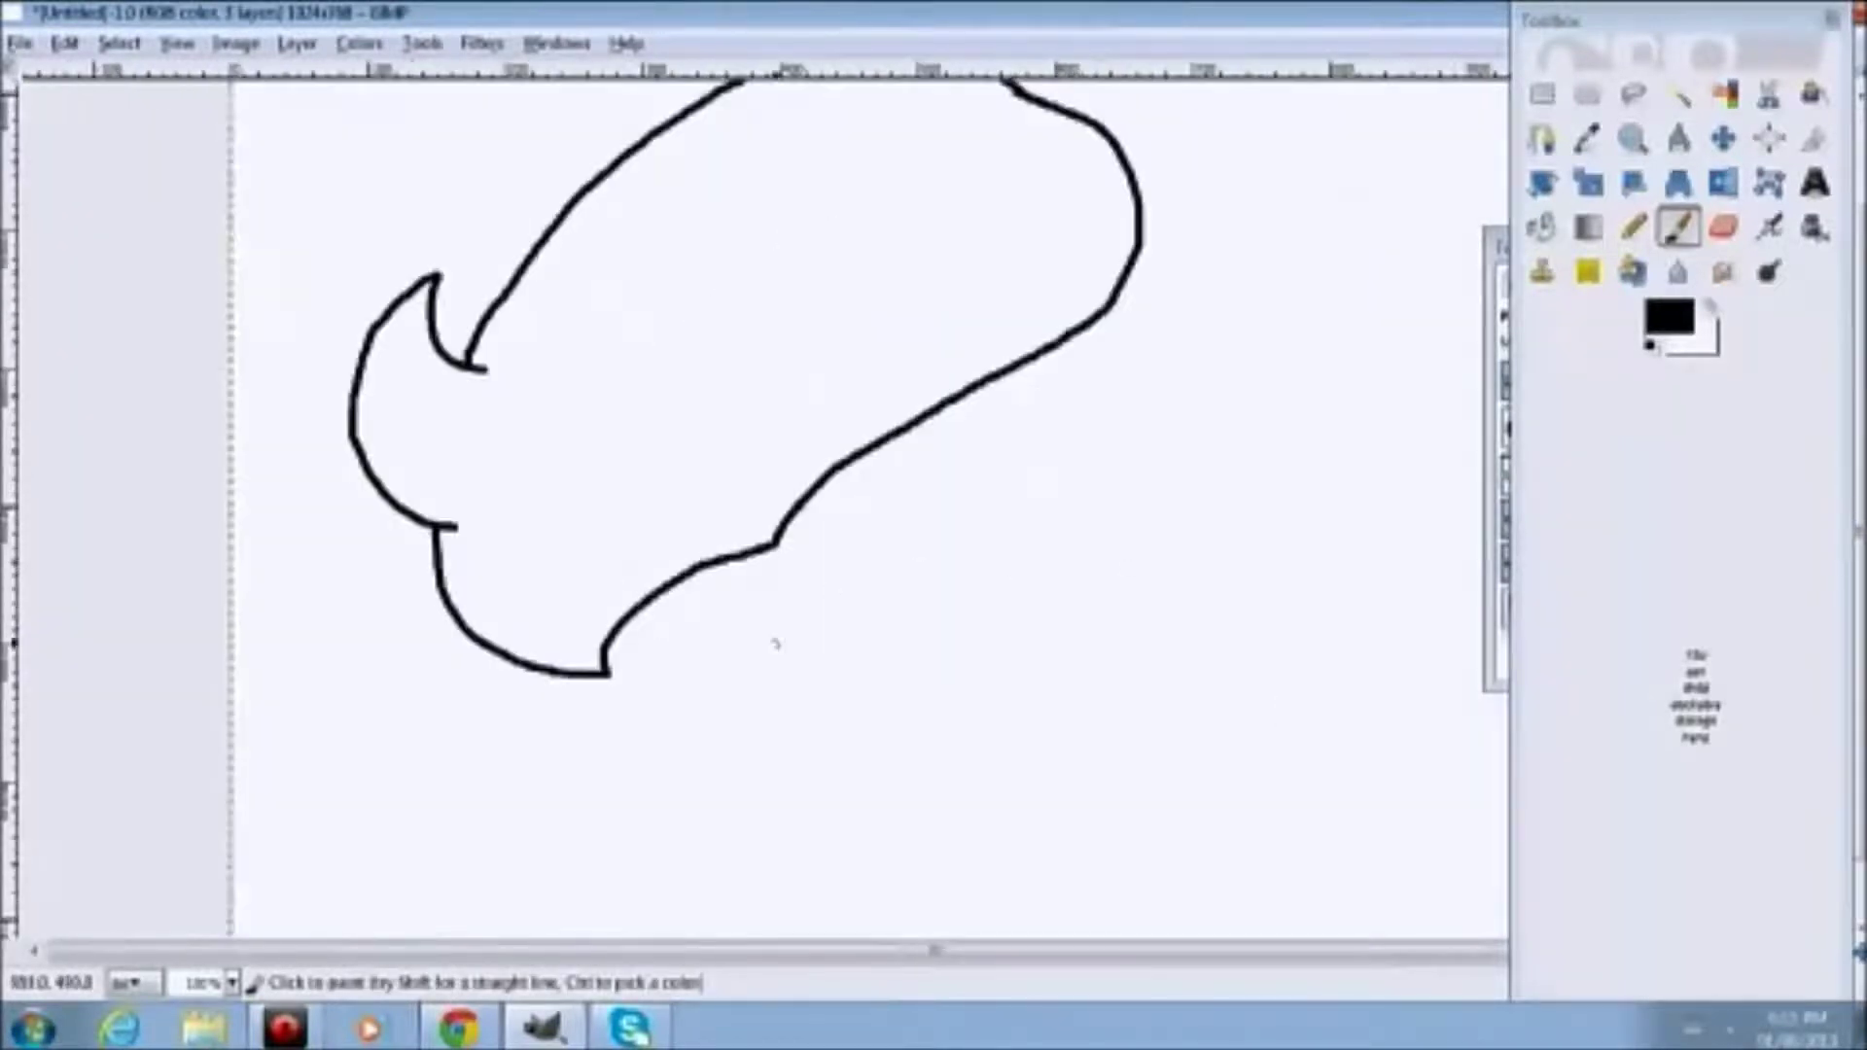
pyautogui.scroll(1, 772, 642)
pyautogui.scroll(5, 1076, 383)
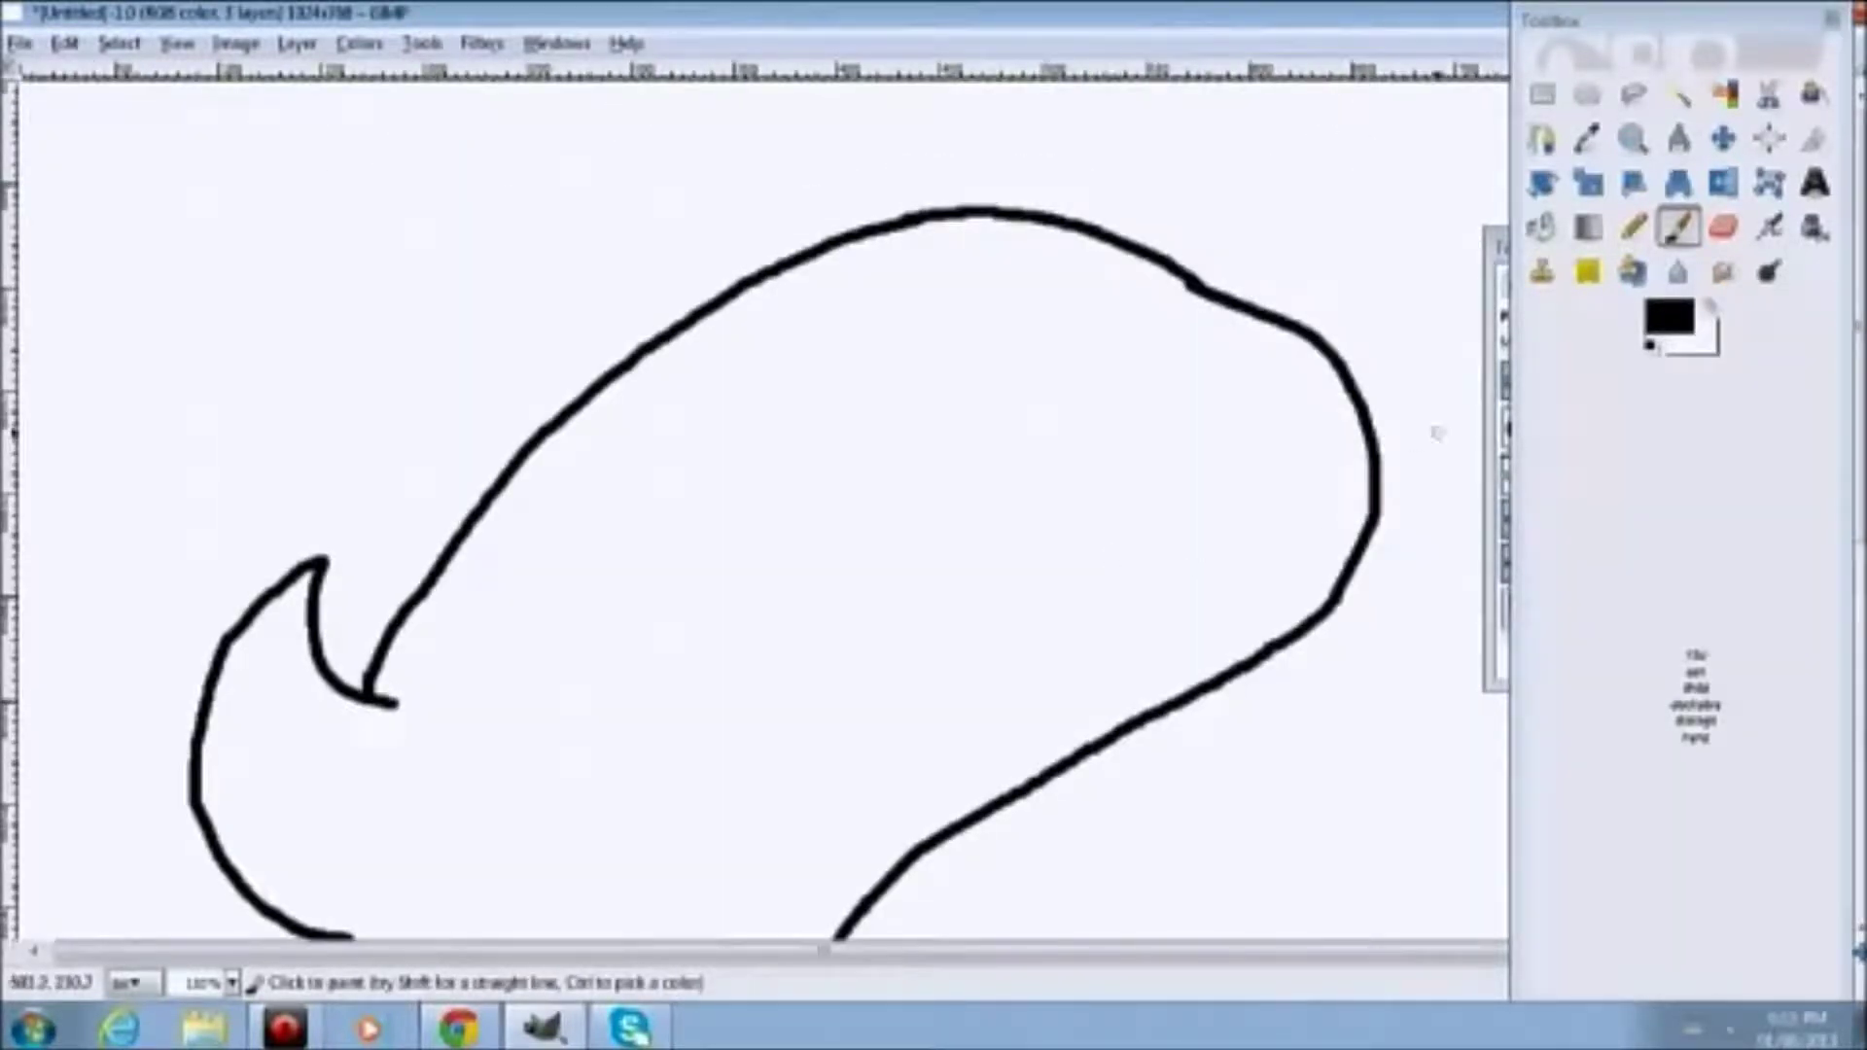
pyautogui.scroll(-3, 504, 556)
pyautogui.scroll(3, 901, 417)
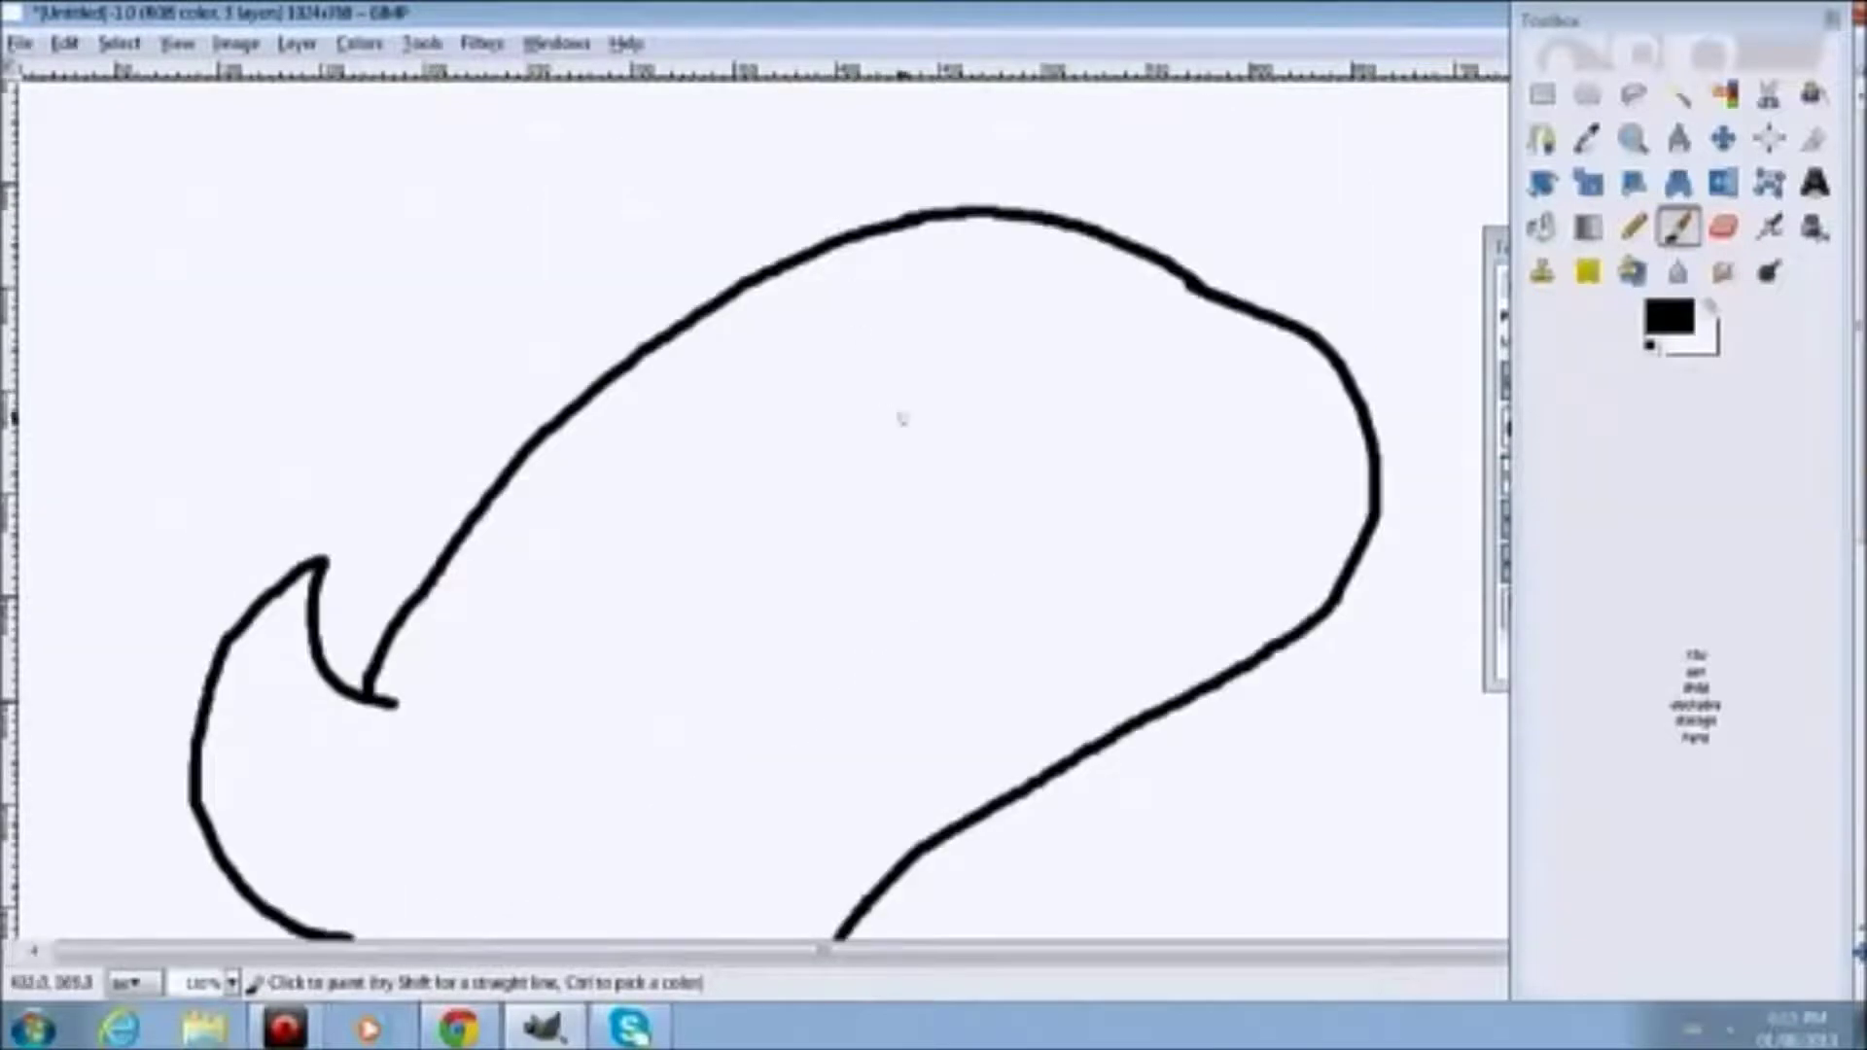
pyautogui.scroll(1, 892, 383)
pyautogui.scroll(-1, 697, 498)
pyautogui.scroll(1, 696, 399)
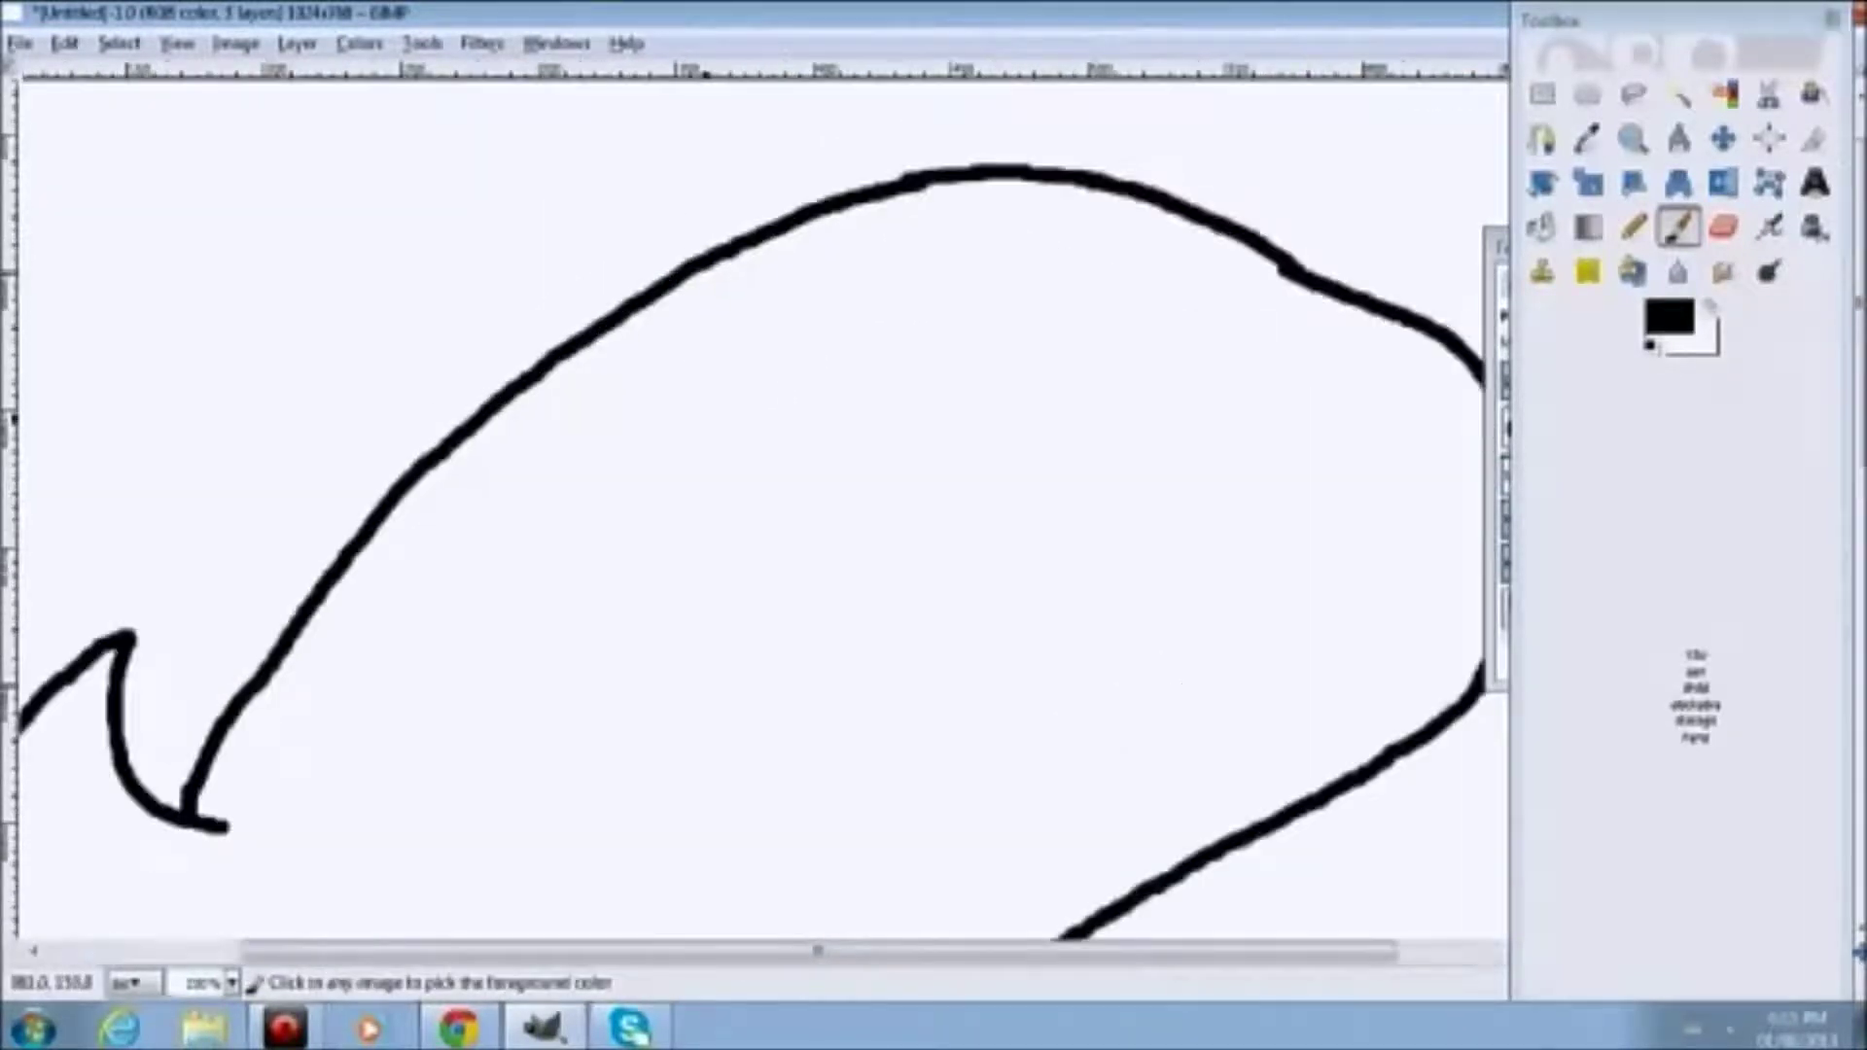
# Try to paint a teardrop-shaped eye opening inside the head, arching under the crown and pointed at its lower front
pyautogui.moveTo(907, 384)
pyautogui.mouseDown()
pyautogui.moveTo(840, 365)
pyautogui.moveTo(737, 414)
pyautogui.moveTo(632, 605)
pyautogui.moveTo(584, 827)
pyautogui.mouseUp()
pyautogui.hotkey('ctrl', 'z')
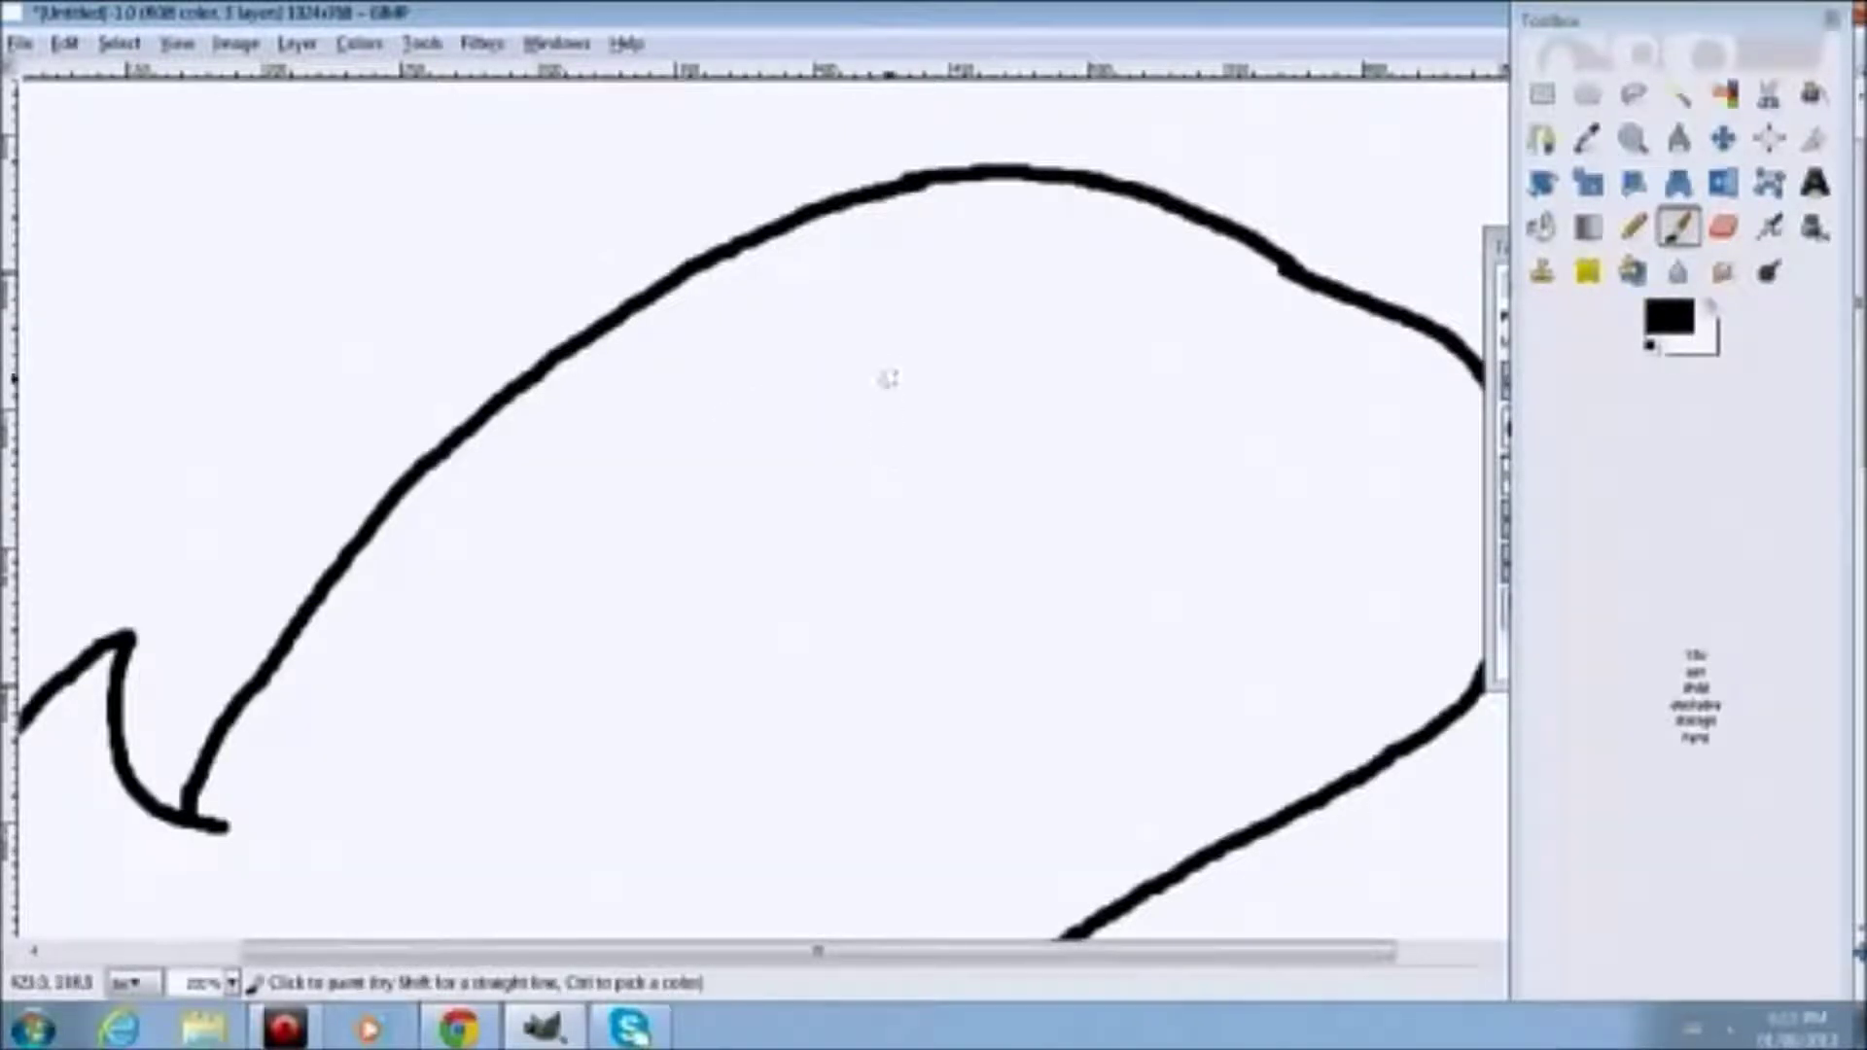
pyautogui.moveTo(790, 360)
pyautogui.mouseDown()
pyautogui.moveTo(710, 409)
pyautogui.moveTo(618, 572)
pyautogui.moveTo(584, 783)
pyautogui.mouseUp()
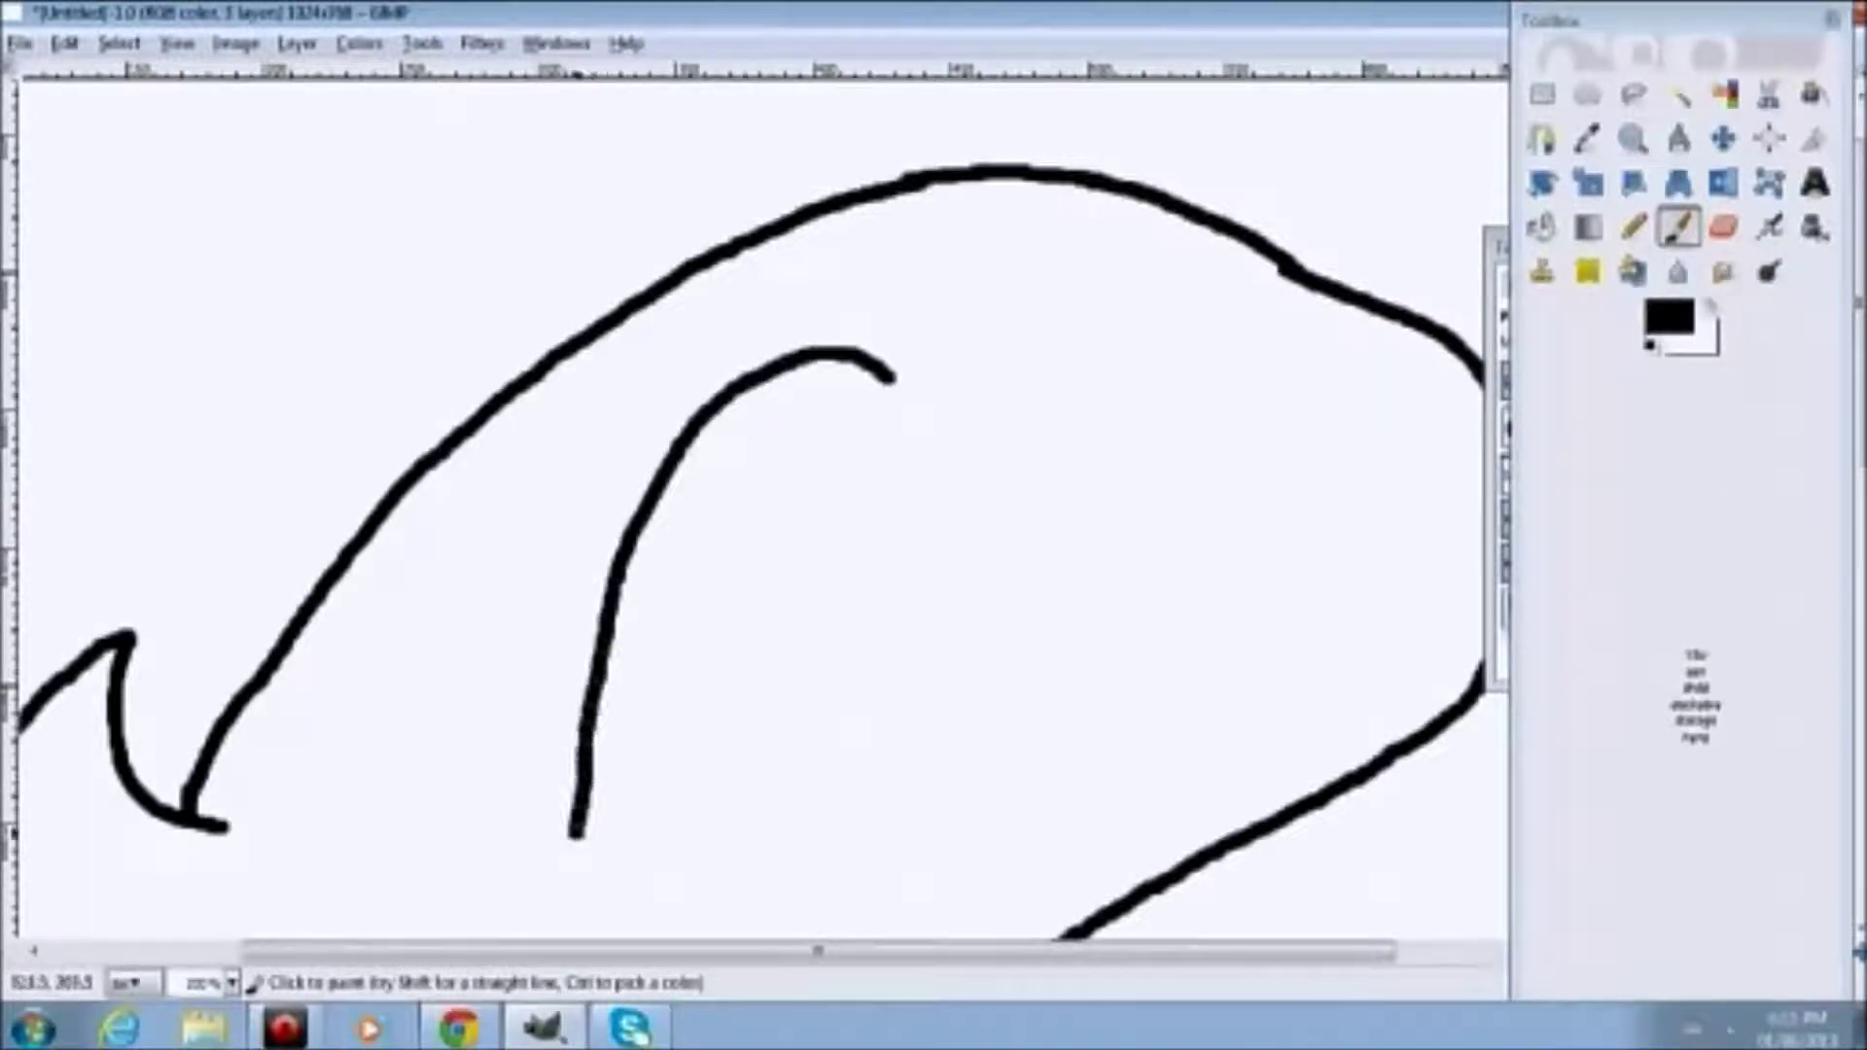
pyautogui.hotkey('ctrl', 'z')
pyautogui.moveTo(803, 442)
pyautogui.mouseDown()
pyautogui.moveTo(752, 433)
pyautogui.moveTo(626, 499)
pyautogui.moveTo(551, 688)
pyautogui.moveTo(564, 864)
pyautogui.moveTo(776, 824)
pyautogui.moveTo(851, 788)
pyautogui.moveTo(909, 713)
pyautogui.moveTo(920, 540)
pyautogui.moveTo(861, 465)
pyautogui.mouseUp()
pyautogui.scroll(-4, 866, 550)
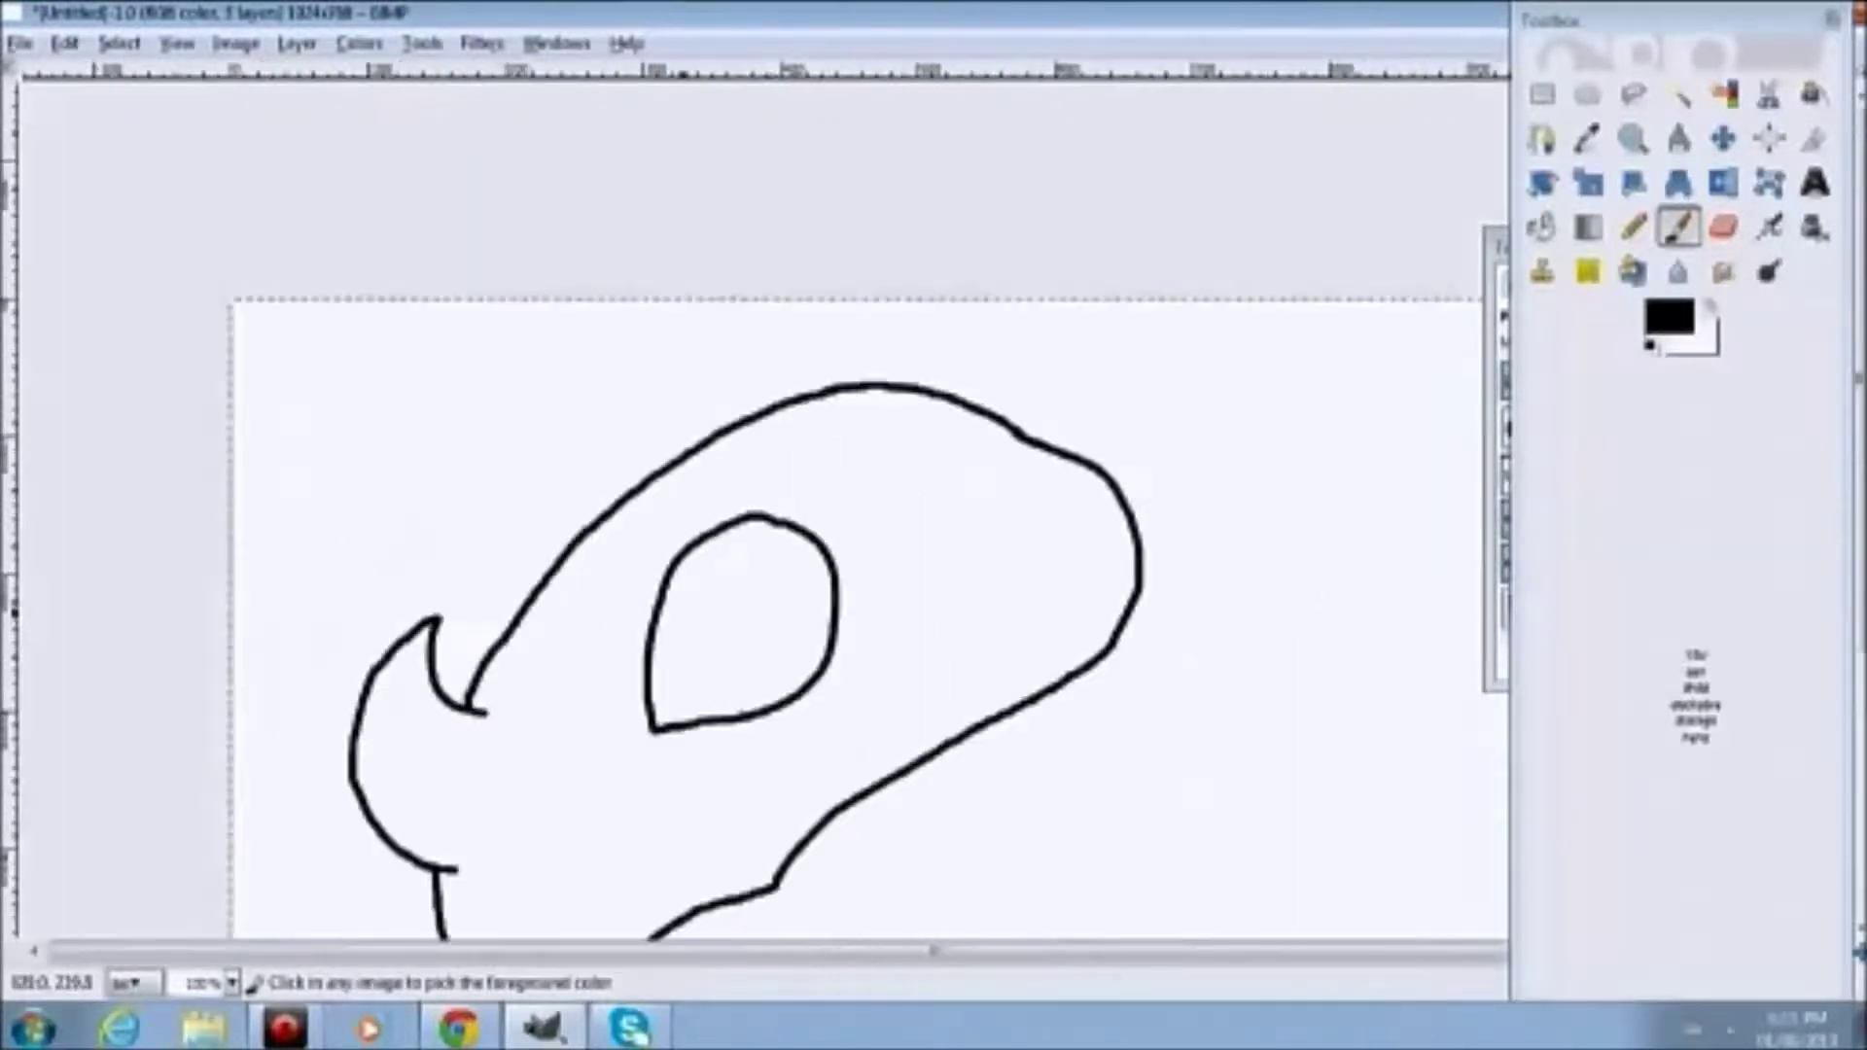
pyautogui.hotkey('ctrl', 'z')
# Paint a large teardrop-shaped eye opening in the middle of the head, rounded at the upper back and pointed at its lower front
pyautogui.scroll(3, 734, 428)
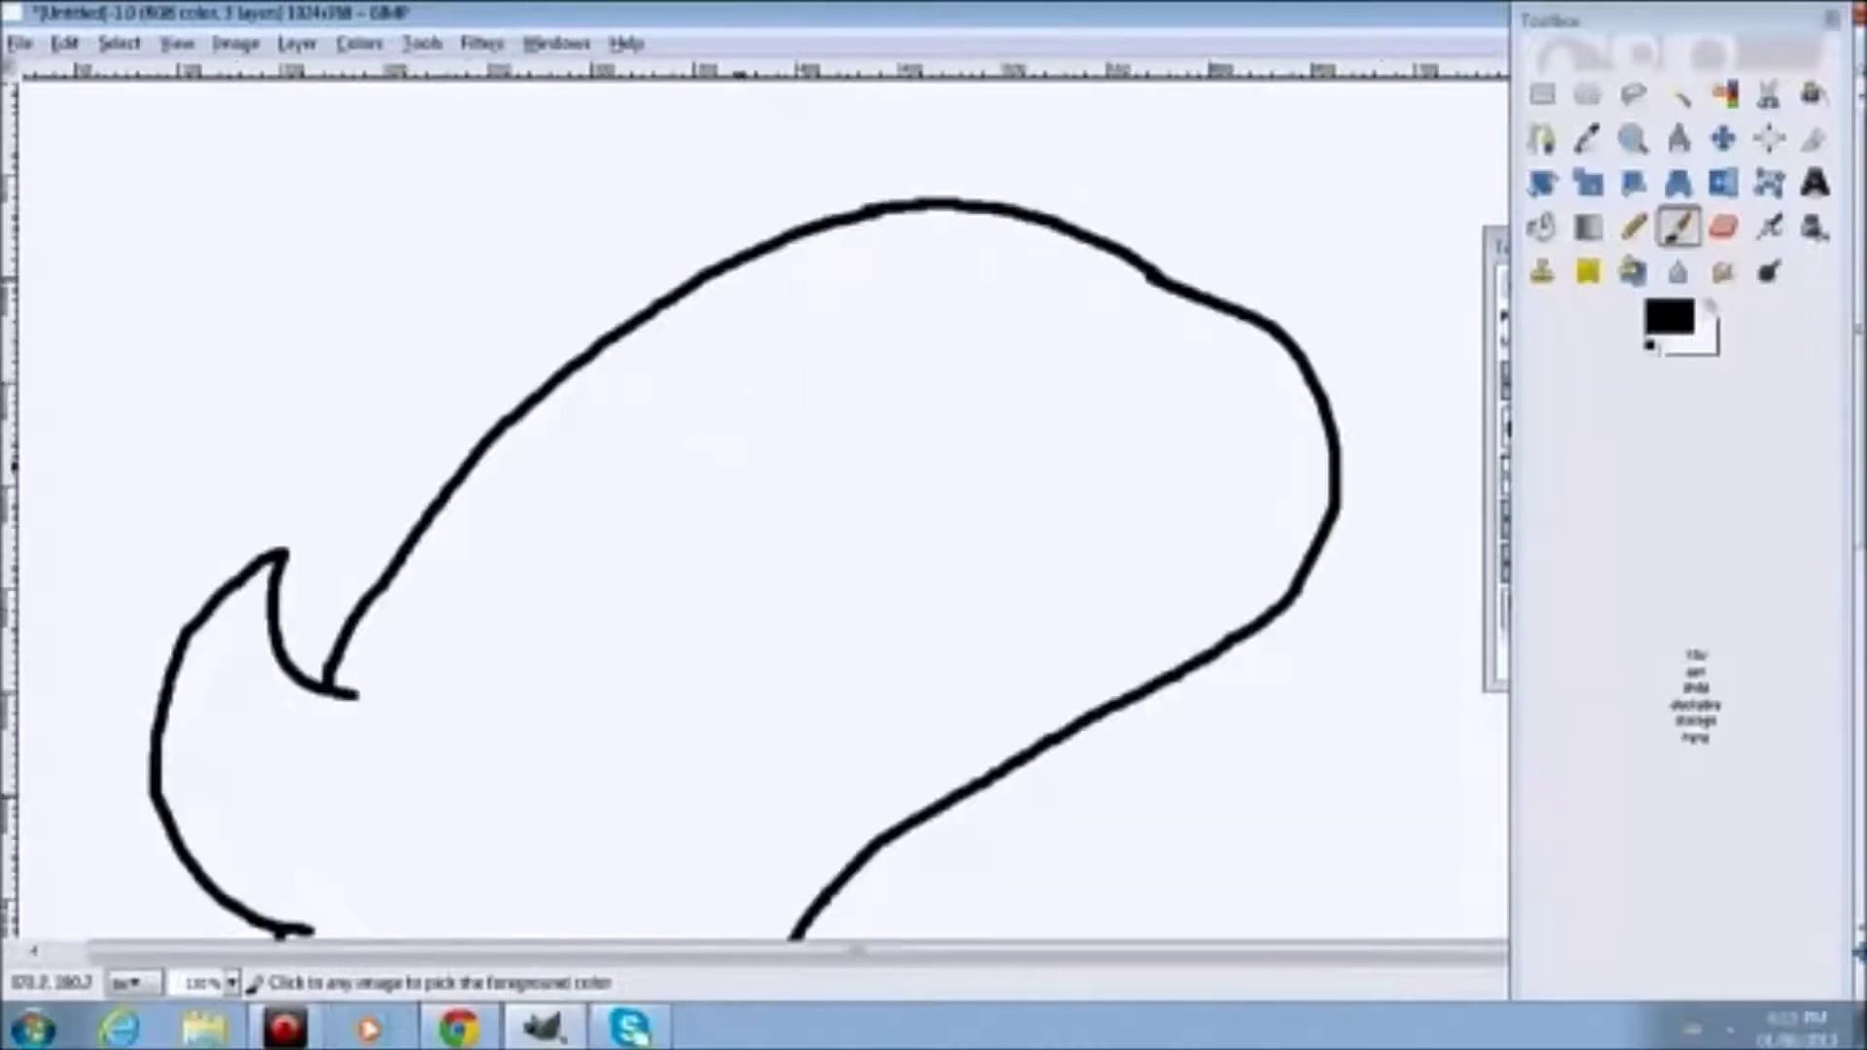
pyautogui.scroll(2, 738, 480)
pyautogui.scroll(-2, 767, 405)
pyautogui.moveTo(835, 328)
pyautogui.mouseDown()
pyautogui.moveTo(758, 352)
pyautogui.moveTo(590, 642)
pyautogui.moveTo(586, 760)
pyautogui.mouseUp()
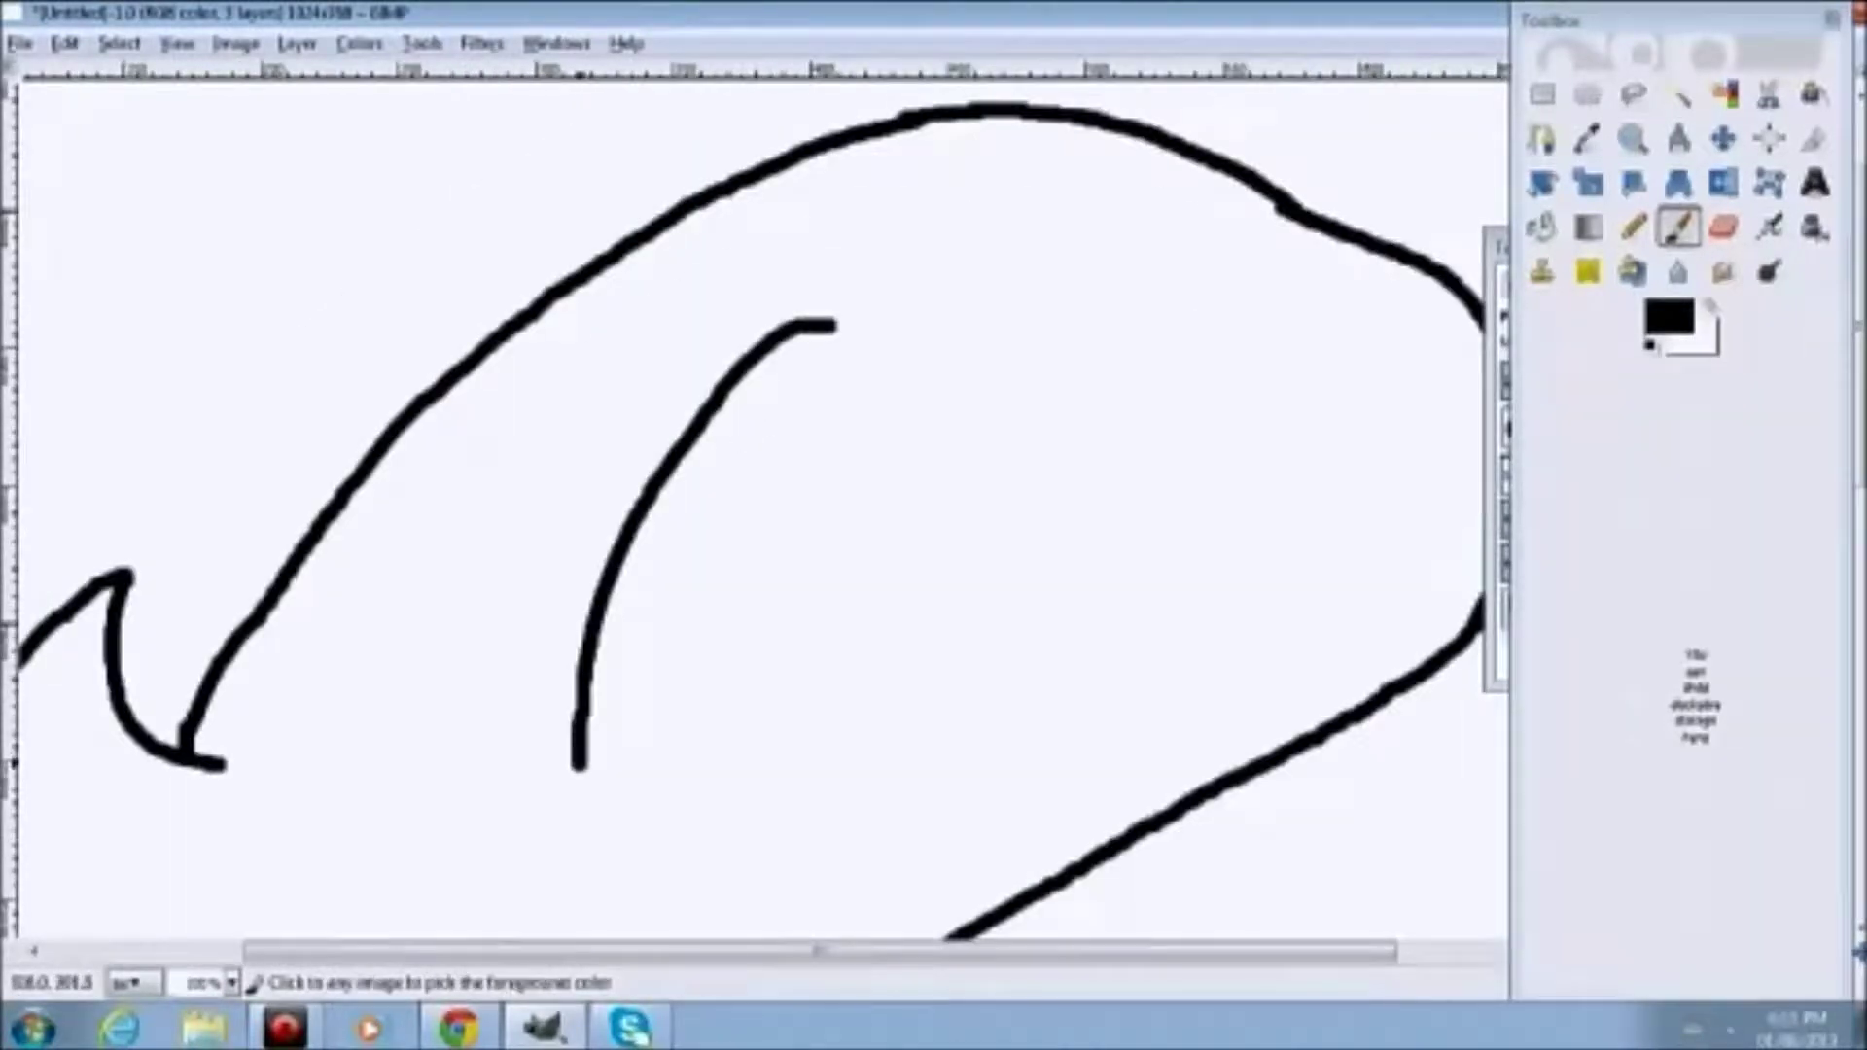
pyautogui.hotkey('ctrl', 'z')
pyautogui.moveTo(858, 290)
pyautogui.mouseDown()
pyautogui.moveTo(691, 380)
pyautogui.moveTo(623, 533)
pyautogui.moveTo(600, 852)
pyautogui.moveTo(858, 764)
pyautogui.moveTo(979, 690)
pyautogui.moveTo(1052, 570)
pyautogui.moveTo(1060, 449)
pyautogui.moveTo(914, 288)
pyautogui.mouseUp()
pyautogui.scroll(-3, 715, 333)
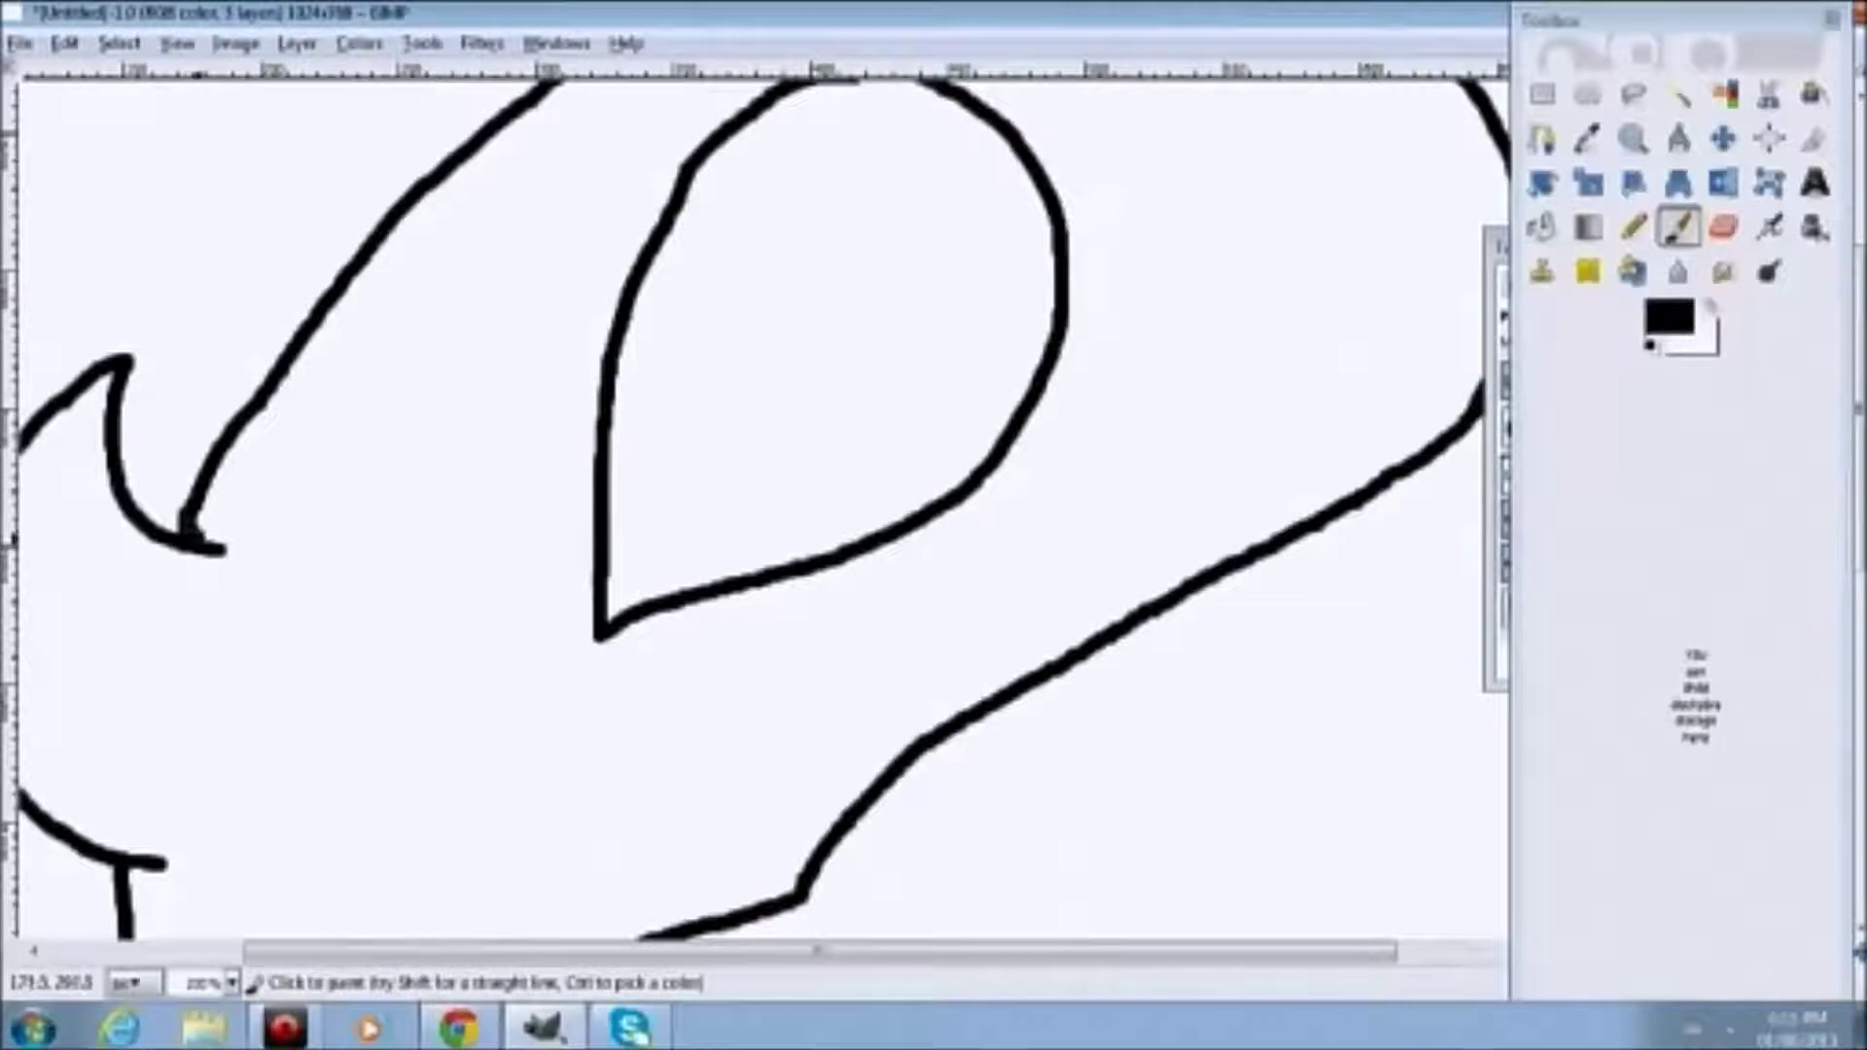
pyautogui.scroll(-4, 759, 506)
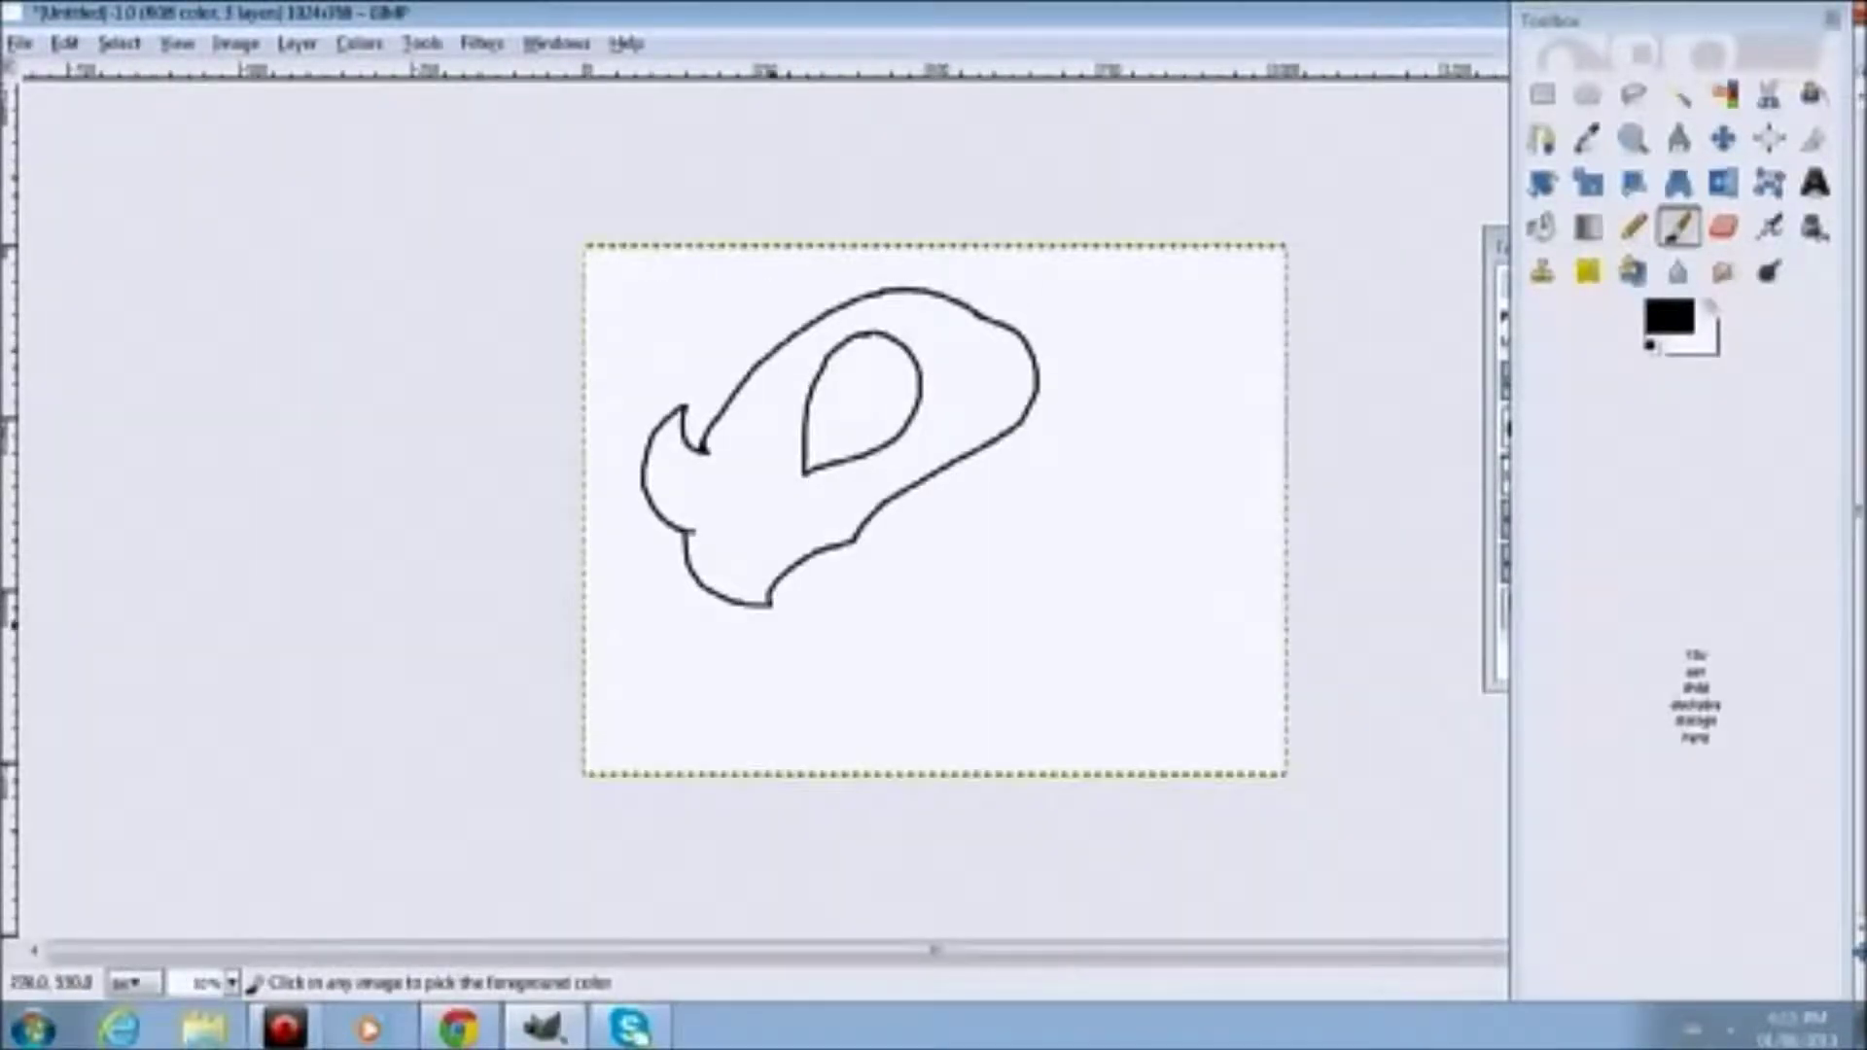
pyautogui.scroll(2, 763, 623)
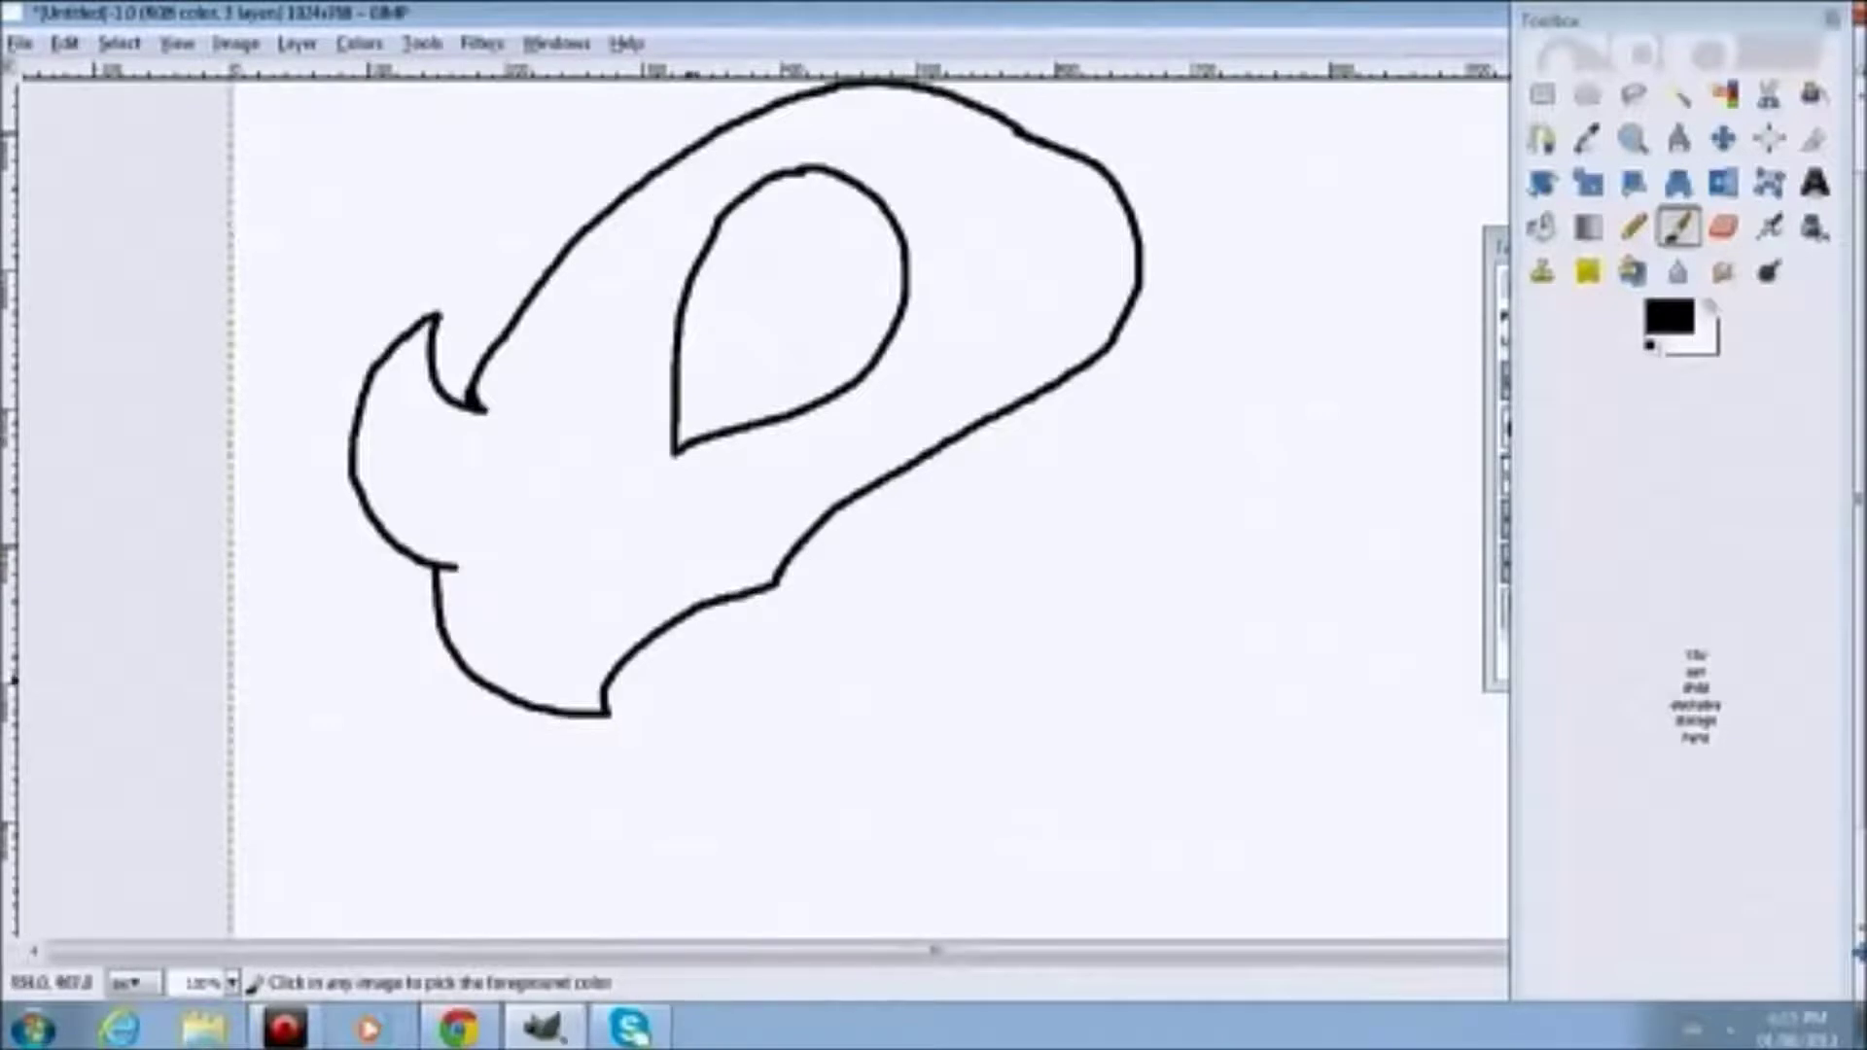
# Try to paint curved iris lines inside the teardrop eye opening
pyautogui.scroll(2, 615, 711)
pyautogui.moveTo(645, 748); pyautogui.dragTo(809, 628)
pyautogui.hotkey('ctrl', 'z')
pyautogui.scroll(2, 796, 489)
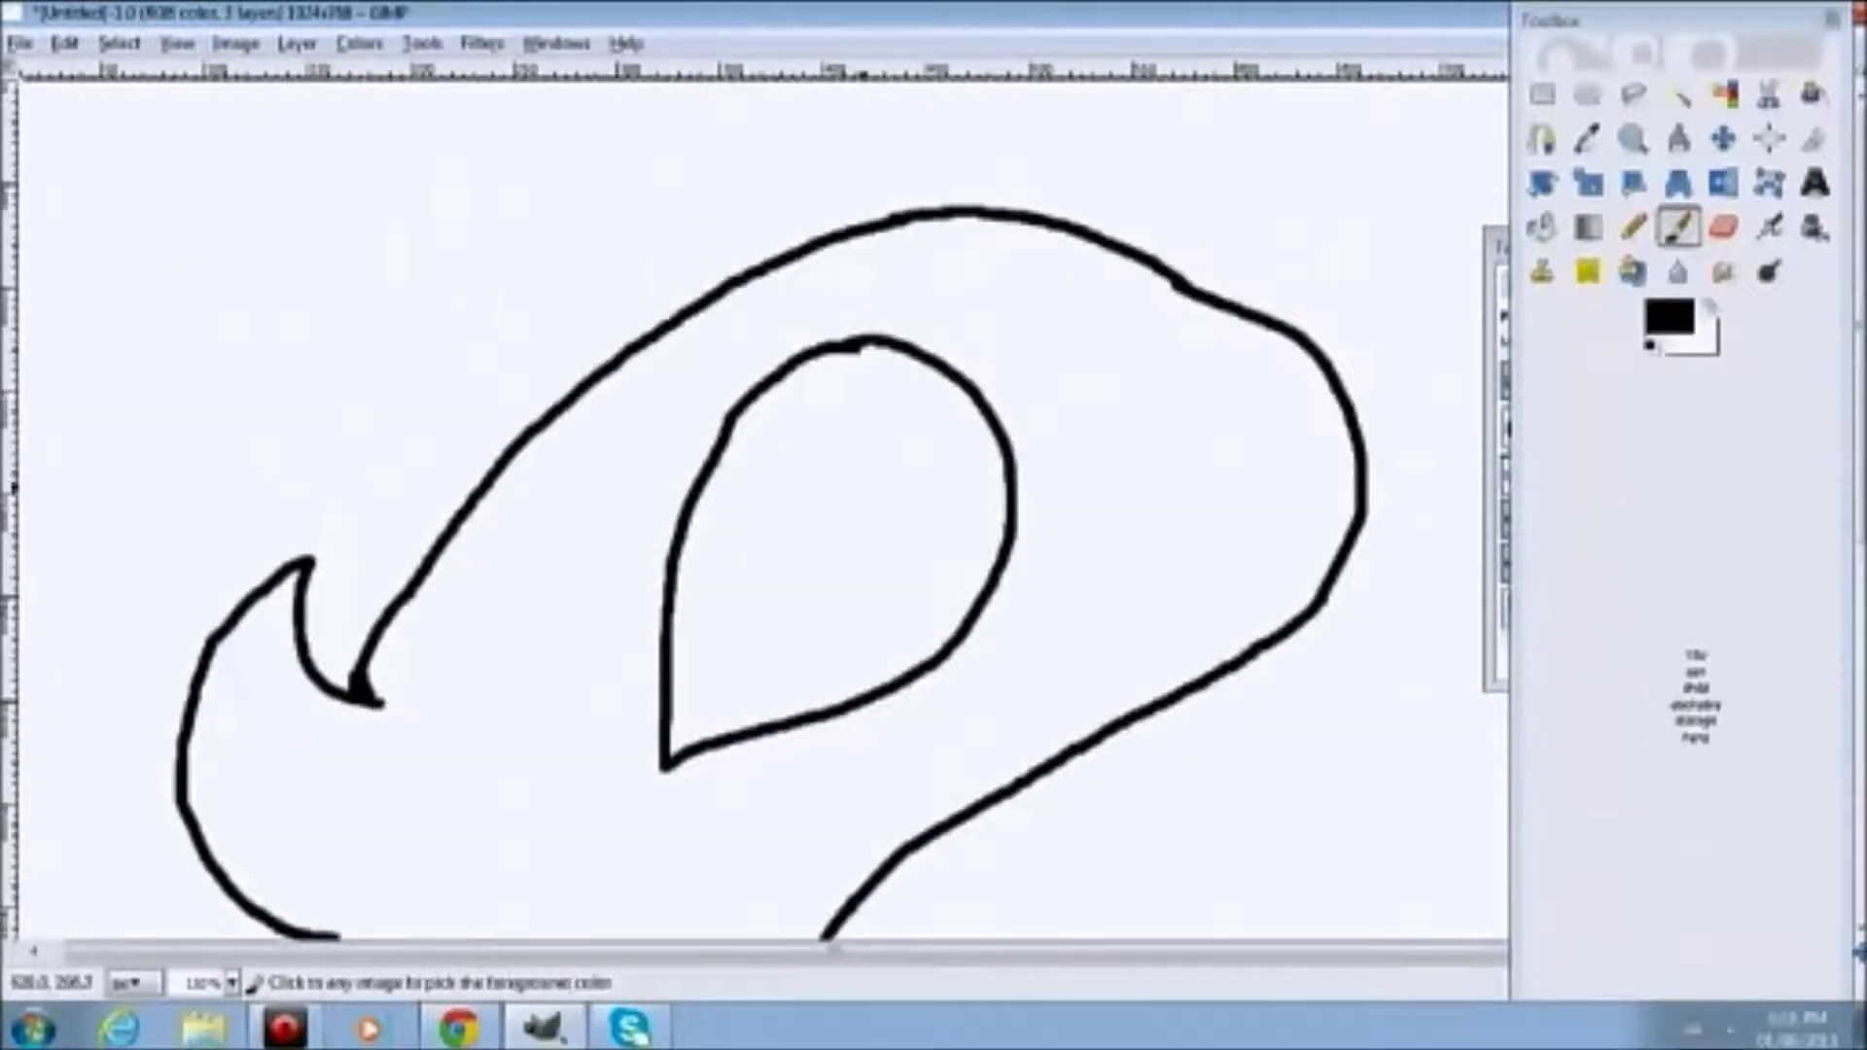
pyautogui.scroll(2, 807, 477)
pyautogui.scroll(-2, 418, 301)
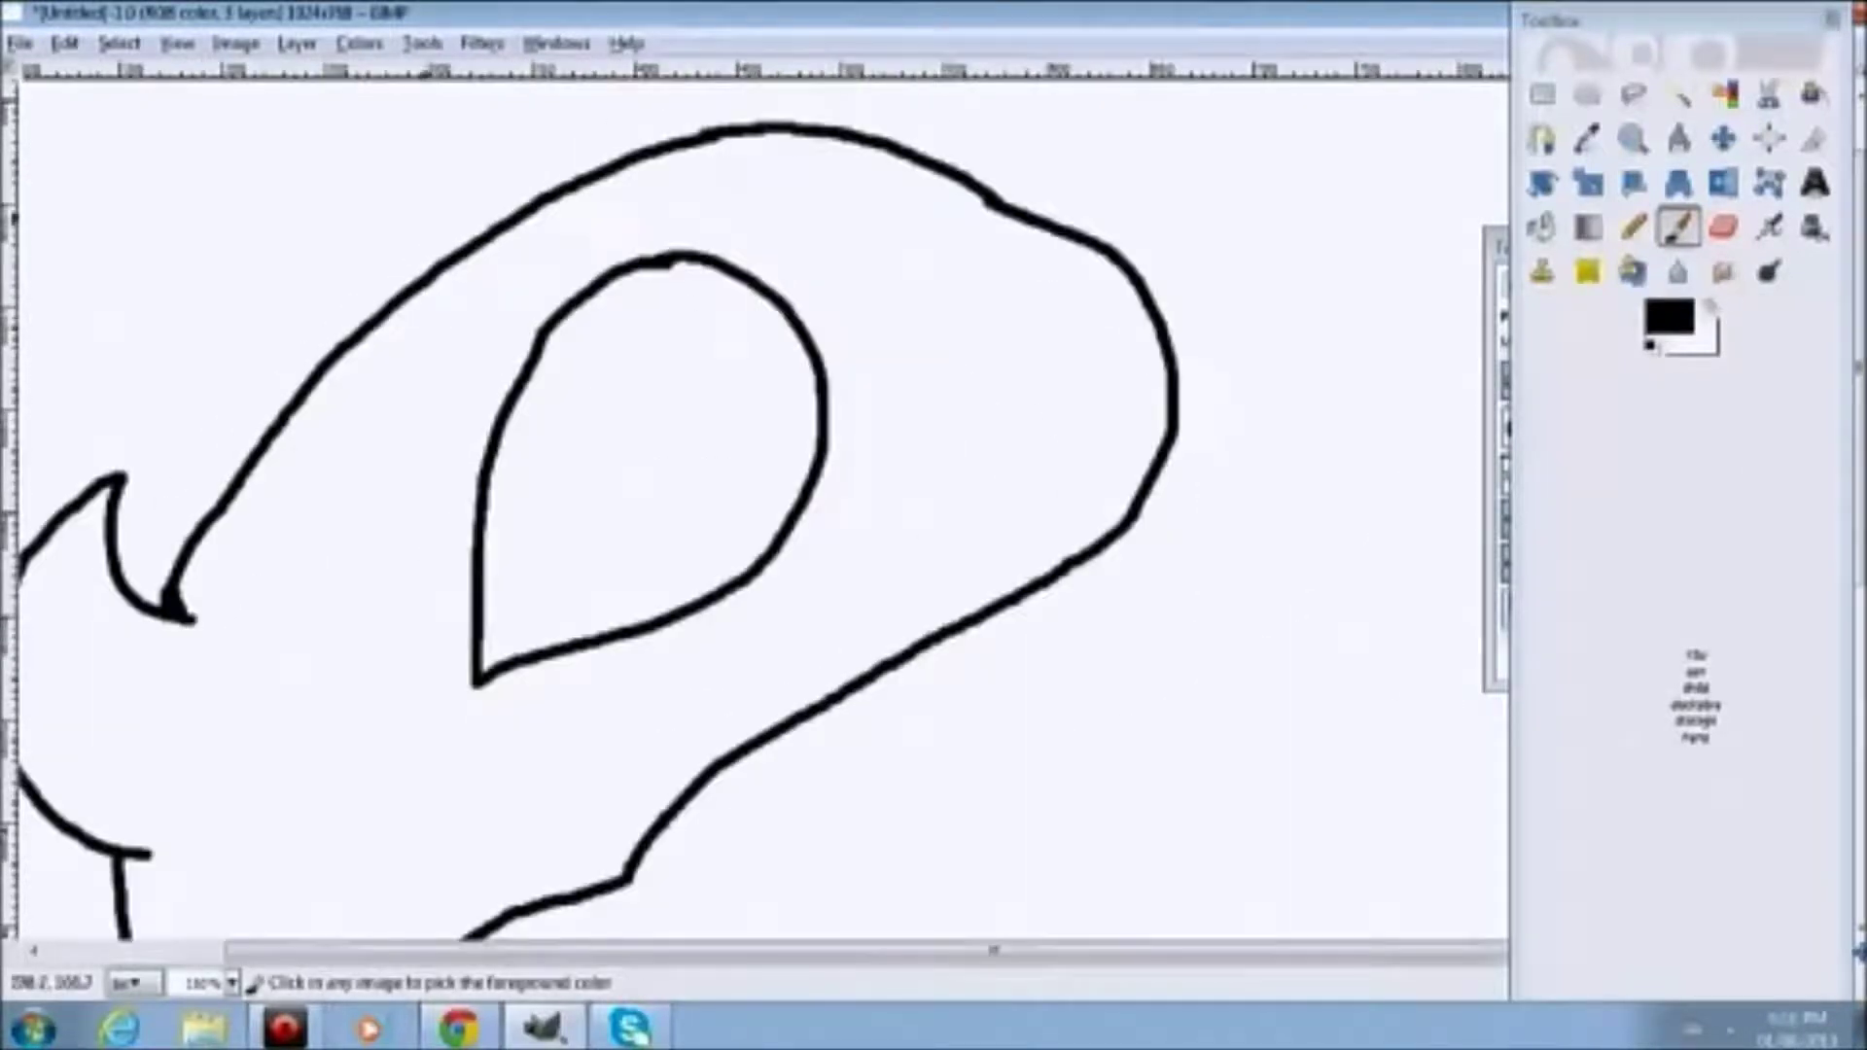
pyautogui.scroll(1, 1000, 191)
pyautogui.moveTo(875, 279)
pyautogui.mouseDown()
pyautogui.moveTo(872, 464)
pyautogui.moveTo(603, 641)
pyautogui.moveTo(632, 710)
pyautogui.mouseUp()
pyautogui.hotkey('ctrl', 'z')
pyautogui.moveTo(696, 357); pyautogui.dragTo(919, 440)
pyautogui.moveTo(739, 612); pyautogui.dragTo(905, 448)
pyautogui.hotkey('ctrl', 'z')
pyautogui.hotkey('ctrl', 'z')
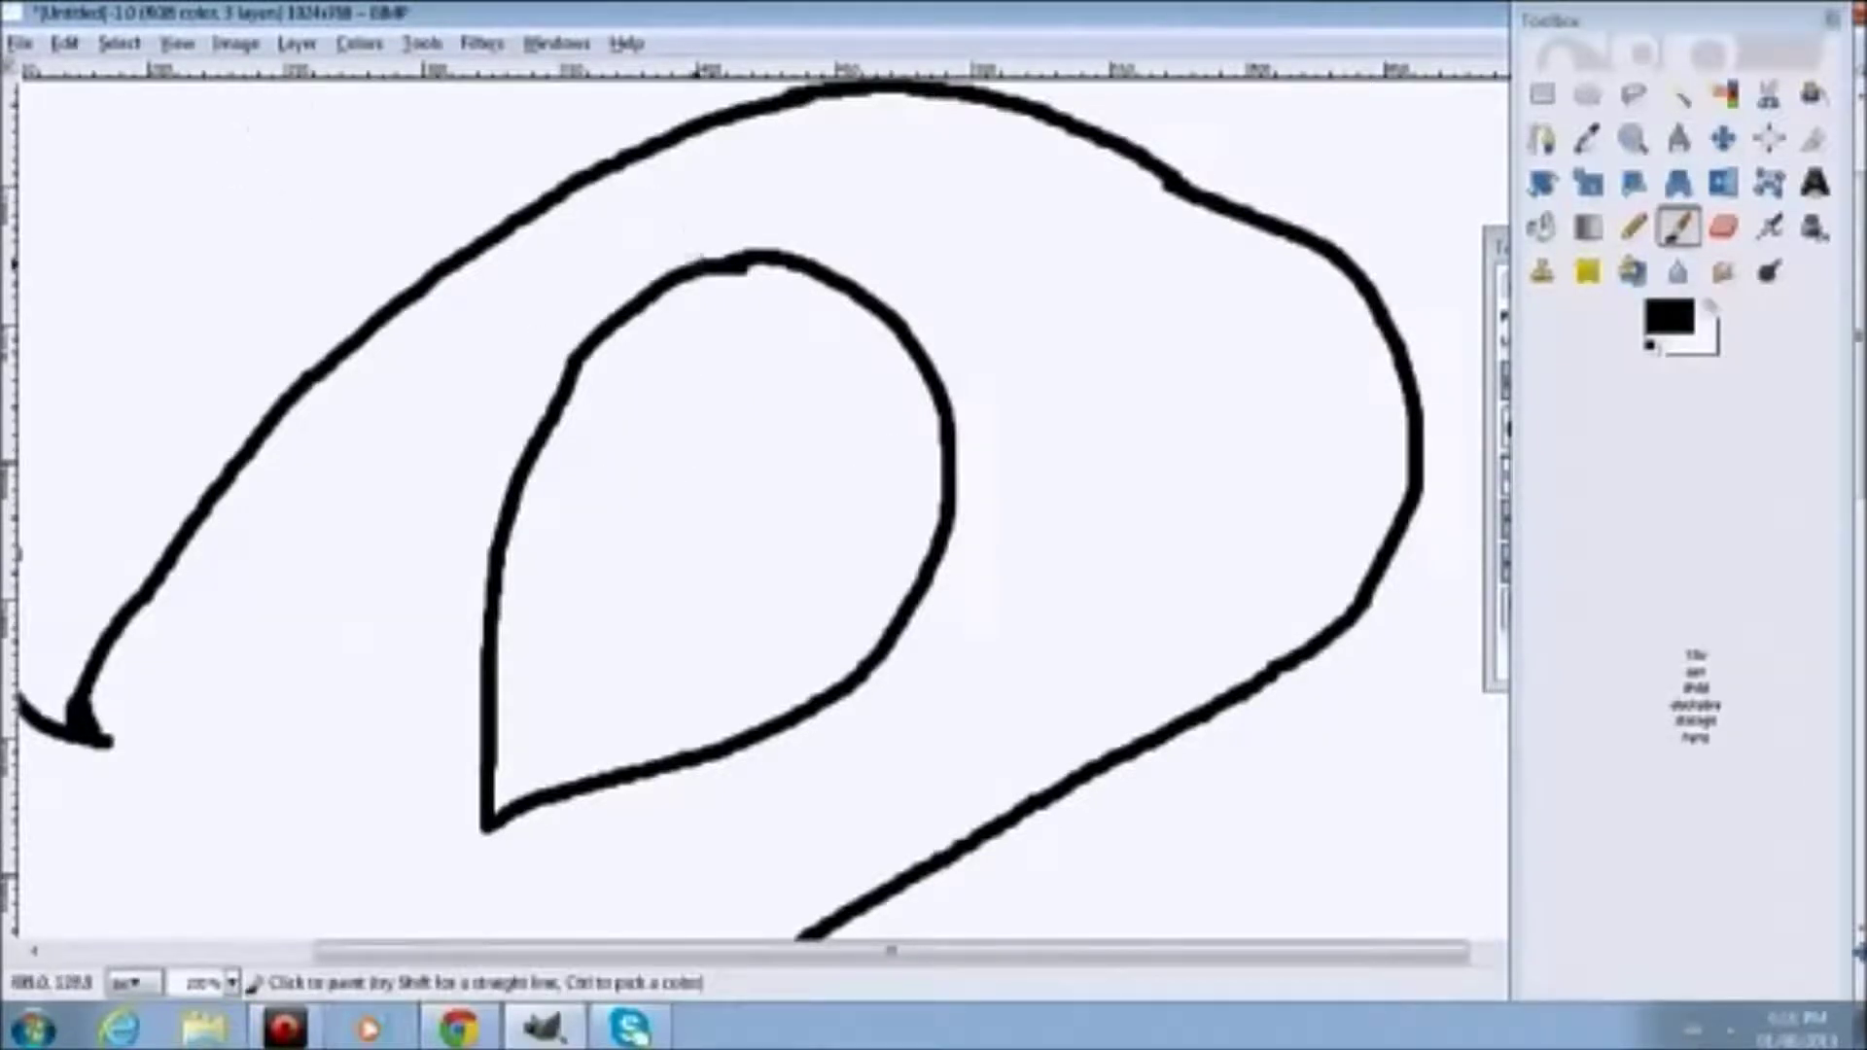
# Try to paint an arc from the eye opening's upper edge and closed iris circles within it
pyautogui.moveTo(697, 271)
pyautogui.mouseDown()
pyautogui.moveTo(610, 450)
pyautogui.moveTo(736, 375)
pyautogui.moveTo(856, 417)
pyautogui.mouseUp()
pyautogui.hotkey('ctrl', 'z')
pyautogui.scroll(-3, 616, 604)
pyautogui.moveTo(677, 205)
pyautogui.mouseDown()
pyautogui.moveTo(771, 250)
pyautogui.moveTo(673, 207)
pyautogui.mouseUp()
pyautogui.hotkey('ctrl', 'z')
pyautogui.moveTo(608, 277)
pyautogui.mouseDown()
pyautogui.moveTo(659, 390)
pyautogui.moveTo(664, 306)
pyautogui.moveTo(623, 274)
pyautogui.mouseUp()
pyautogui.hotkey('ctrl', 'z')
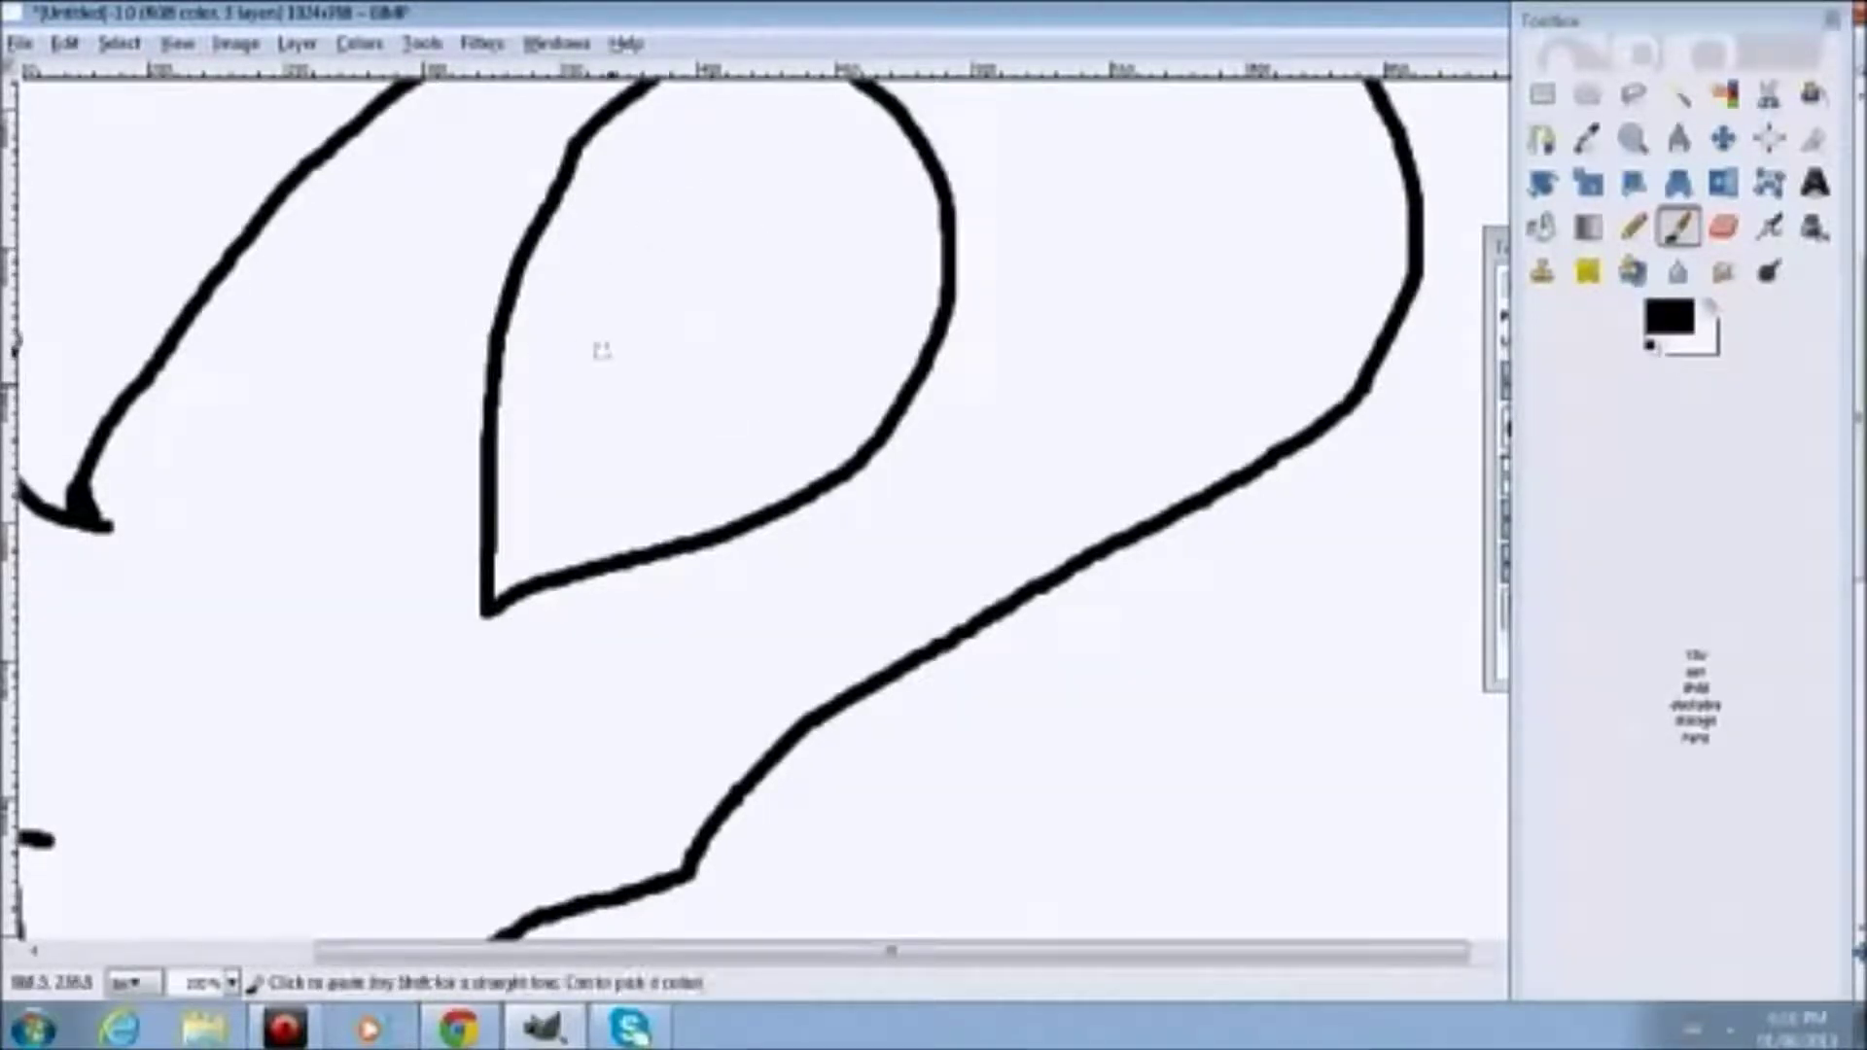
# Check the dino eyes in the Chrome reference artwork and, back in GIMP, try a circle and long arcs inside the eye opening
pyautogui.click(458, 1028)
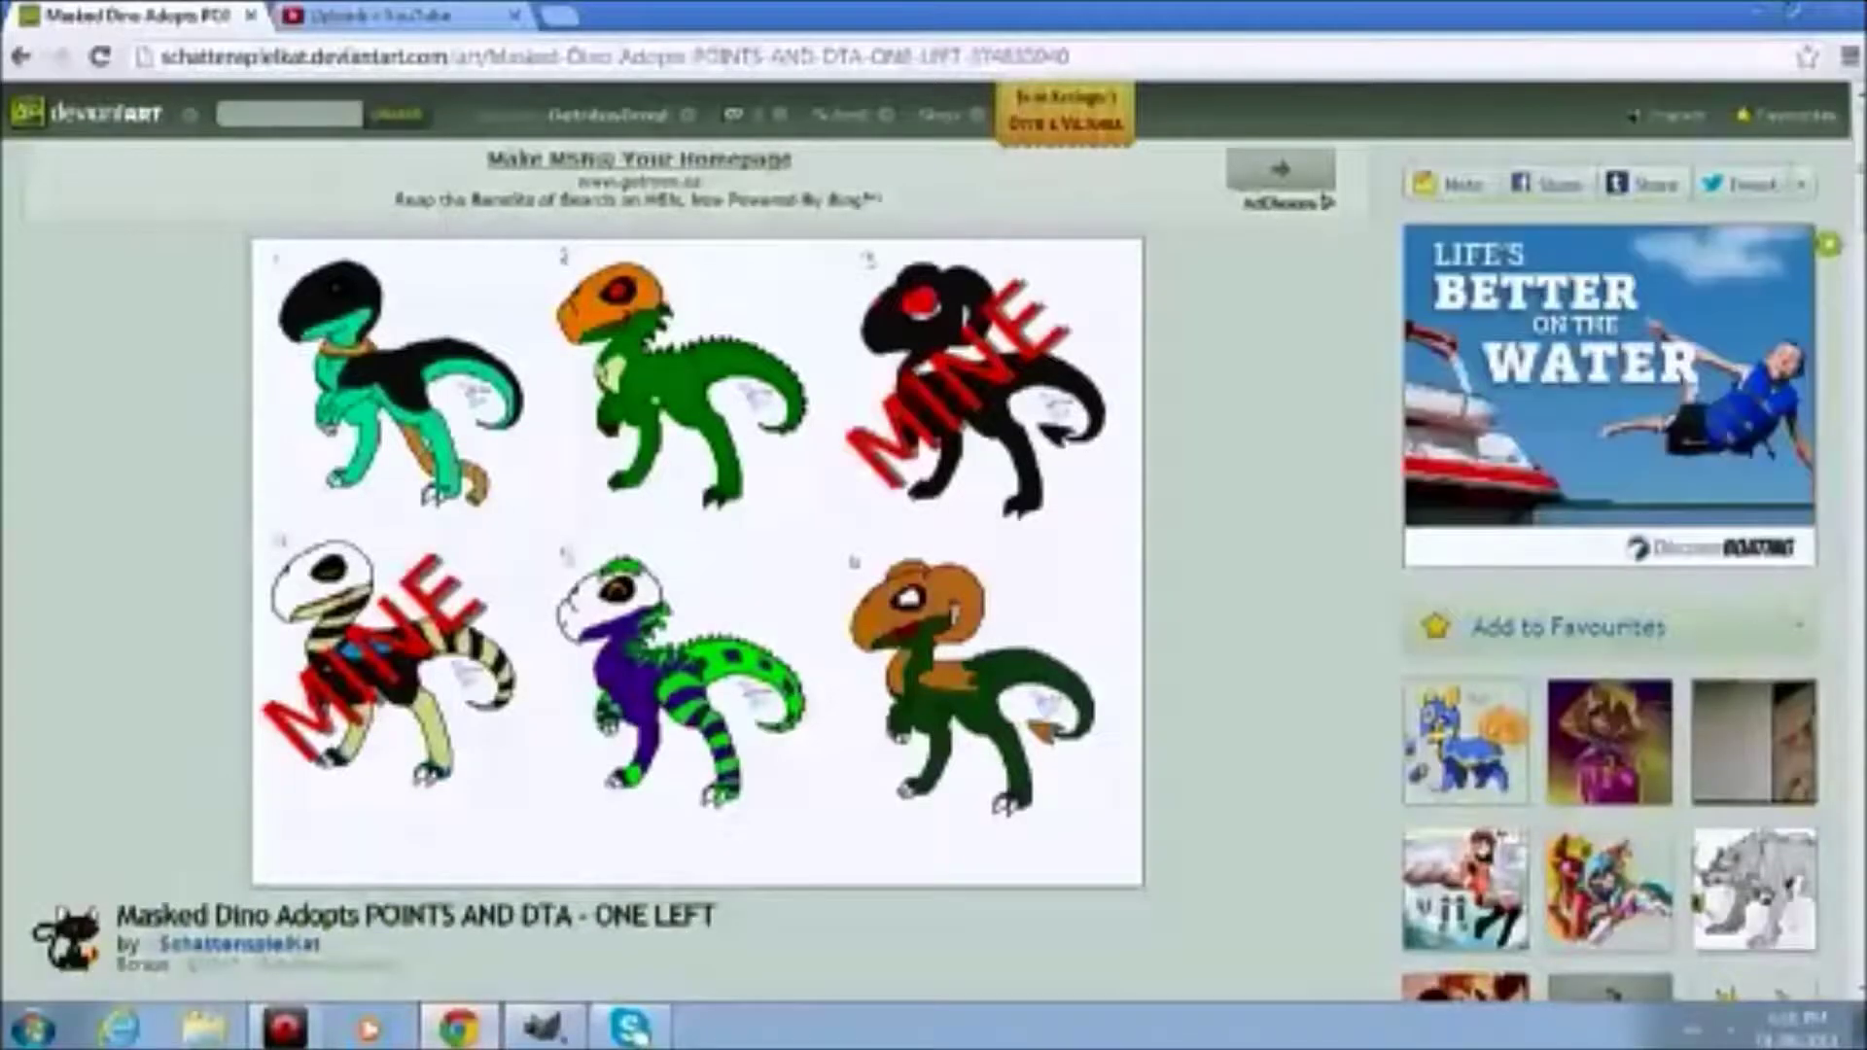
pyautogui.click(543, 1028)
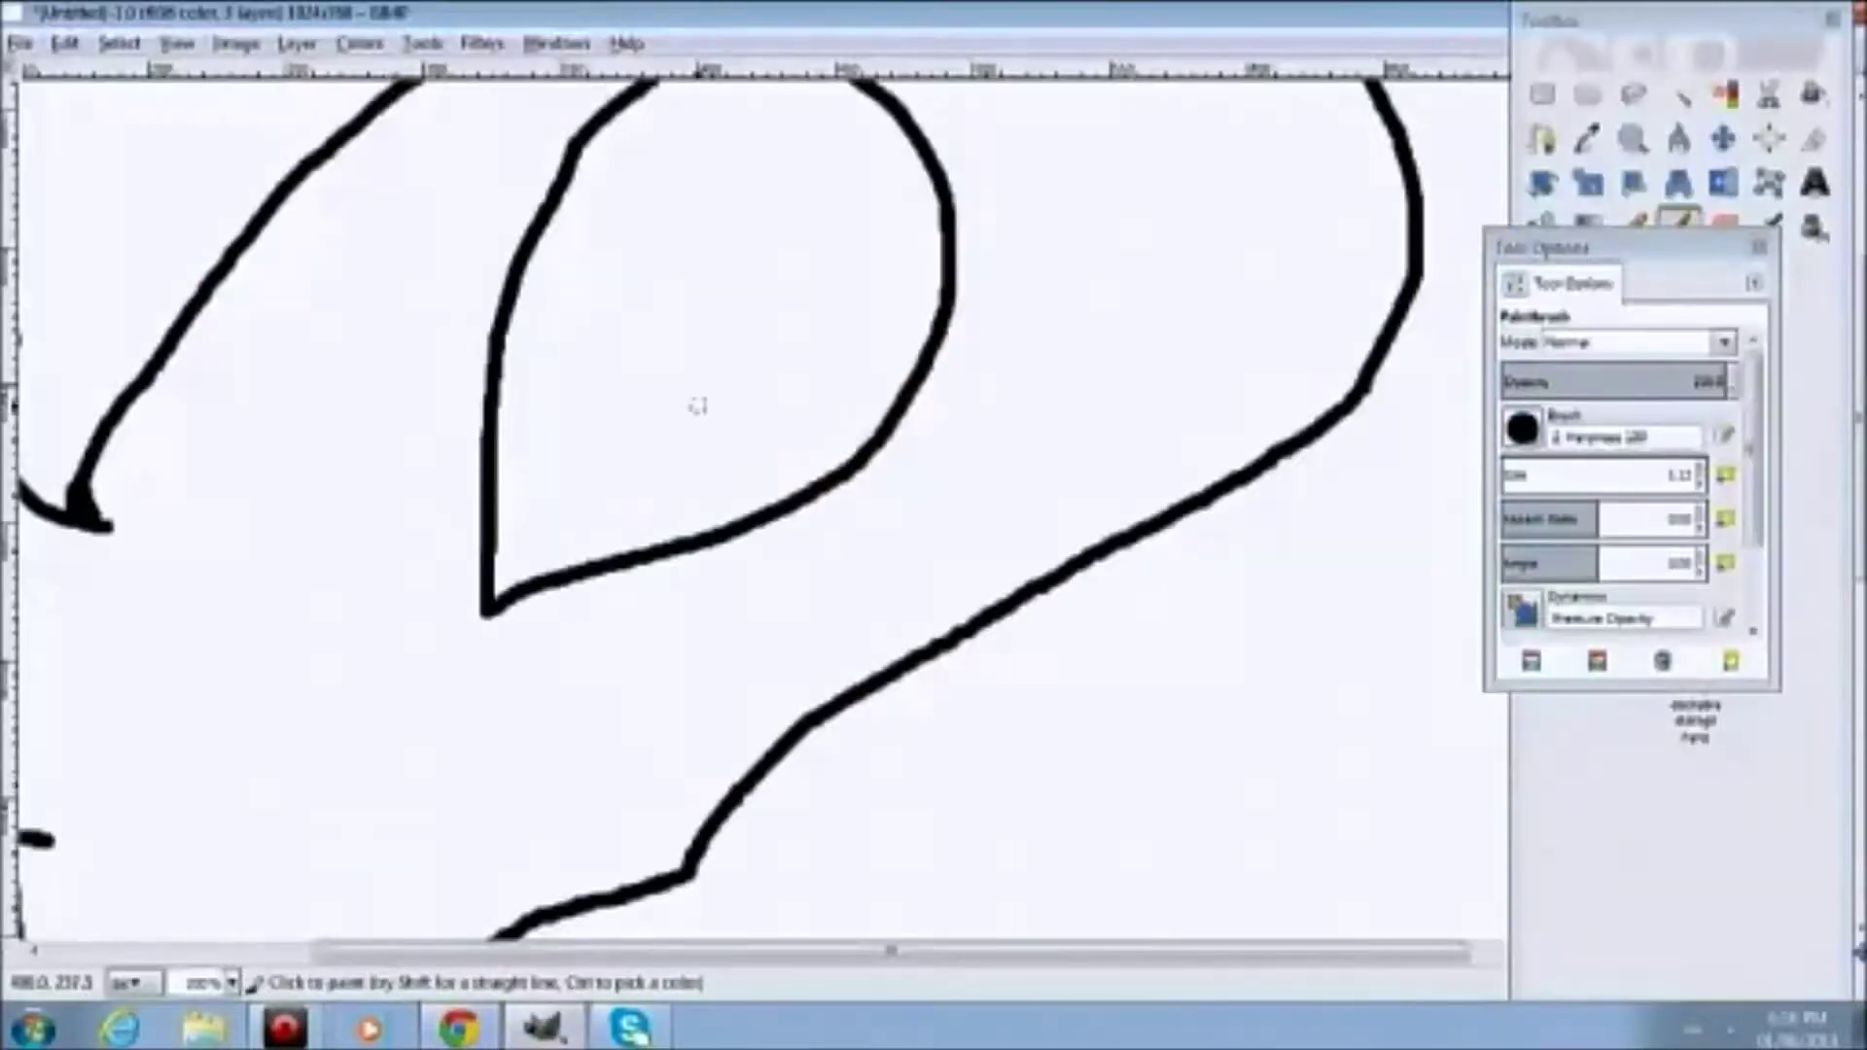
pyautogui.scroll(2, 692, 404)
pyautogui.moveTo(564, 362)
pyautogui.mouseDown()
pyautogui.moveTo(451, 386)
pyautogui.moveTo(410, 529)
pyautogui.moveTo(704, 641)
pyautogui.moveTo(739, 423)
pyautogui.moveTo(533, 369)
pyautogui.mouseUp()
pyautogui.hotkey('ctrl', 'z')
pyautogui.moveTo(406, 292)
pyautogui.mouseDown()
pyautogui.moveTo(565, 676)
pyautogui.moveTo(893, 758)
pyautogui.mouseUp()
pyautogui.moveTo(403, 274); pyautogui.dragTo(812, 729)
pyautogui.hotkey('ctrl', 'z')
pyautogui.moveTo(413, 264)
pyautogui.mouseDown()
pyautogui.moveTo(601, 289)
pyautogui.moveTo(921, 742)
pyautogui.moveTo(922, 775)
pyautogui.mouseUp()
pyautogui.hotkey('ctrl', 'z')
pyautogui.hotkey('ctrl', 'z')
# Try to paint a small pupil circle near the upper front edge of the eye opening
pyautogui.scroll(-2, 574, 367)
pyautogui.scroll(5, 584, 457)
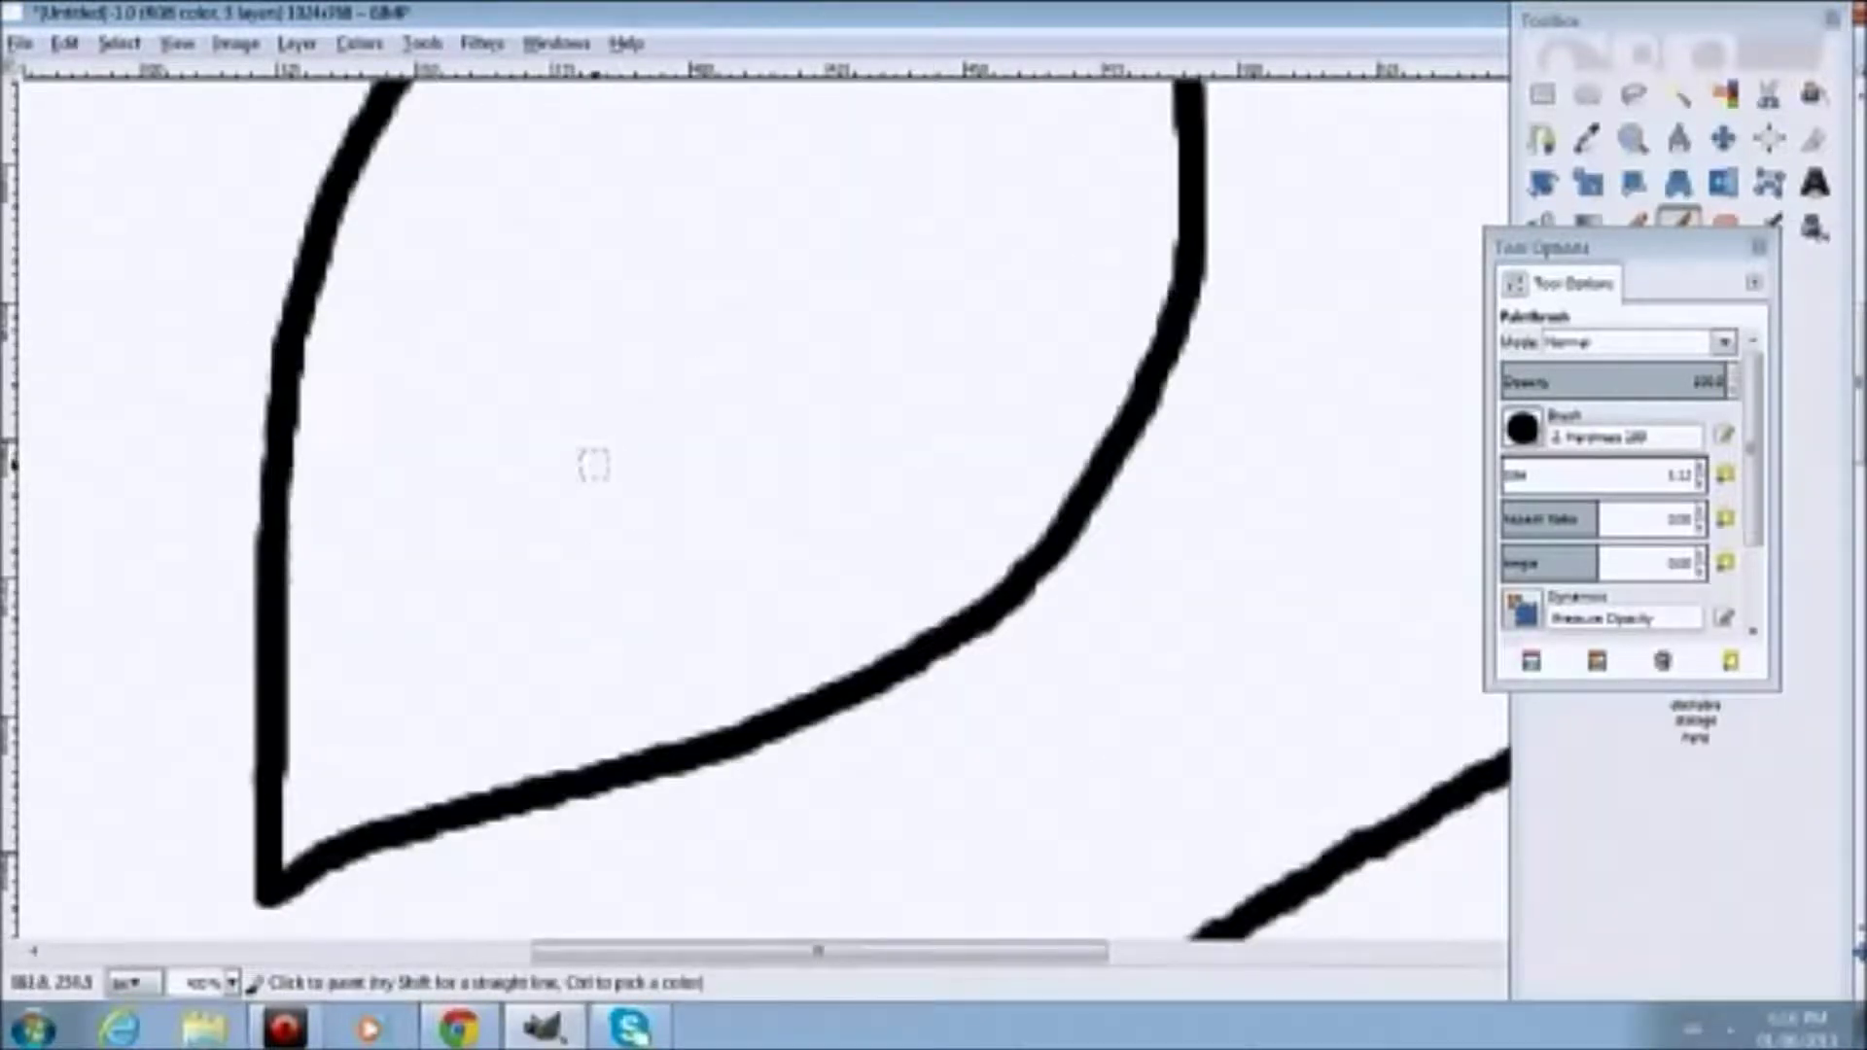
pyautogui.moveTo(556, 277)
pyautogui.mouseDown()
pyautogui.moveTo(506, 305)
pyautogui.moveTo(572, 284)
pyautogui.mouseUp()
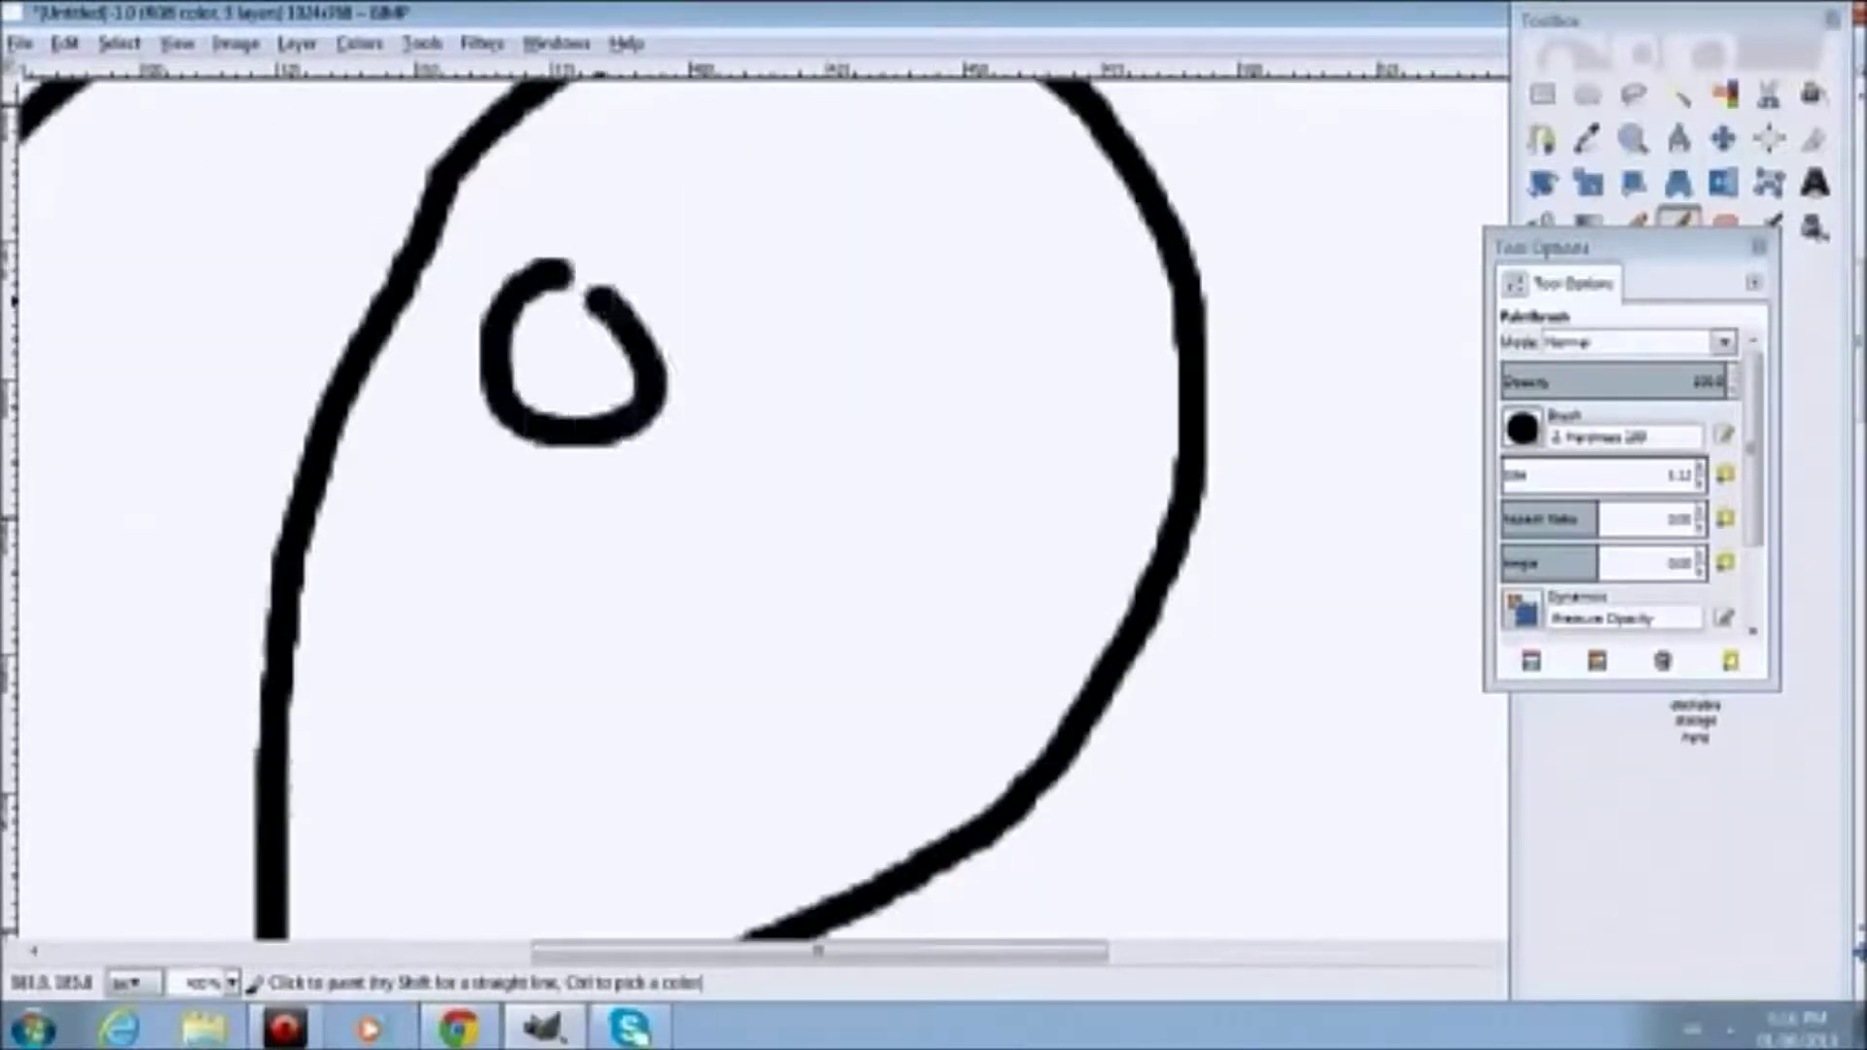
pyautogui.hotkey('ctrl', 'z')
pyautogui.moveTo(637, 418)
pyautogui.mouseDown()
pyautogui.moveTo(650, 428)
pyautogui.moveTo(541, 507)
pyautogui.moveTo(632, 418)
pyautogui.moveTo(638, 434)
pyautogui.mouseUp()
pyautogui.hotkey('ctrl', 'z')
# Try to paint a round pupil with a larger iris circle around it inside the eye opening
pyautogui.press('z')
pyautogui.click(1503, 423)
pyautogui.scroll(-14, 992, 438)
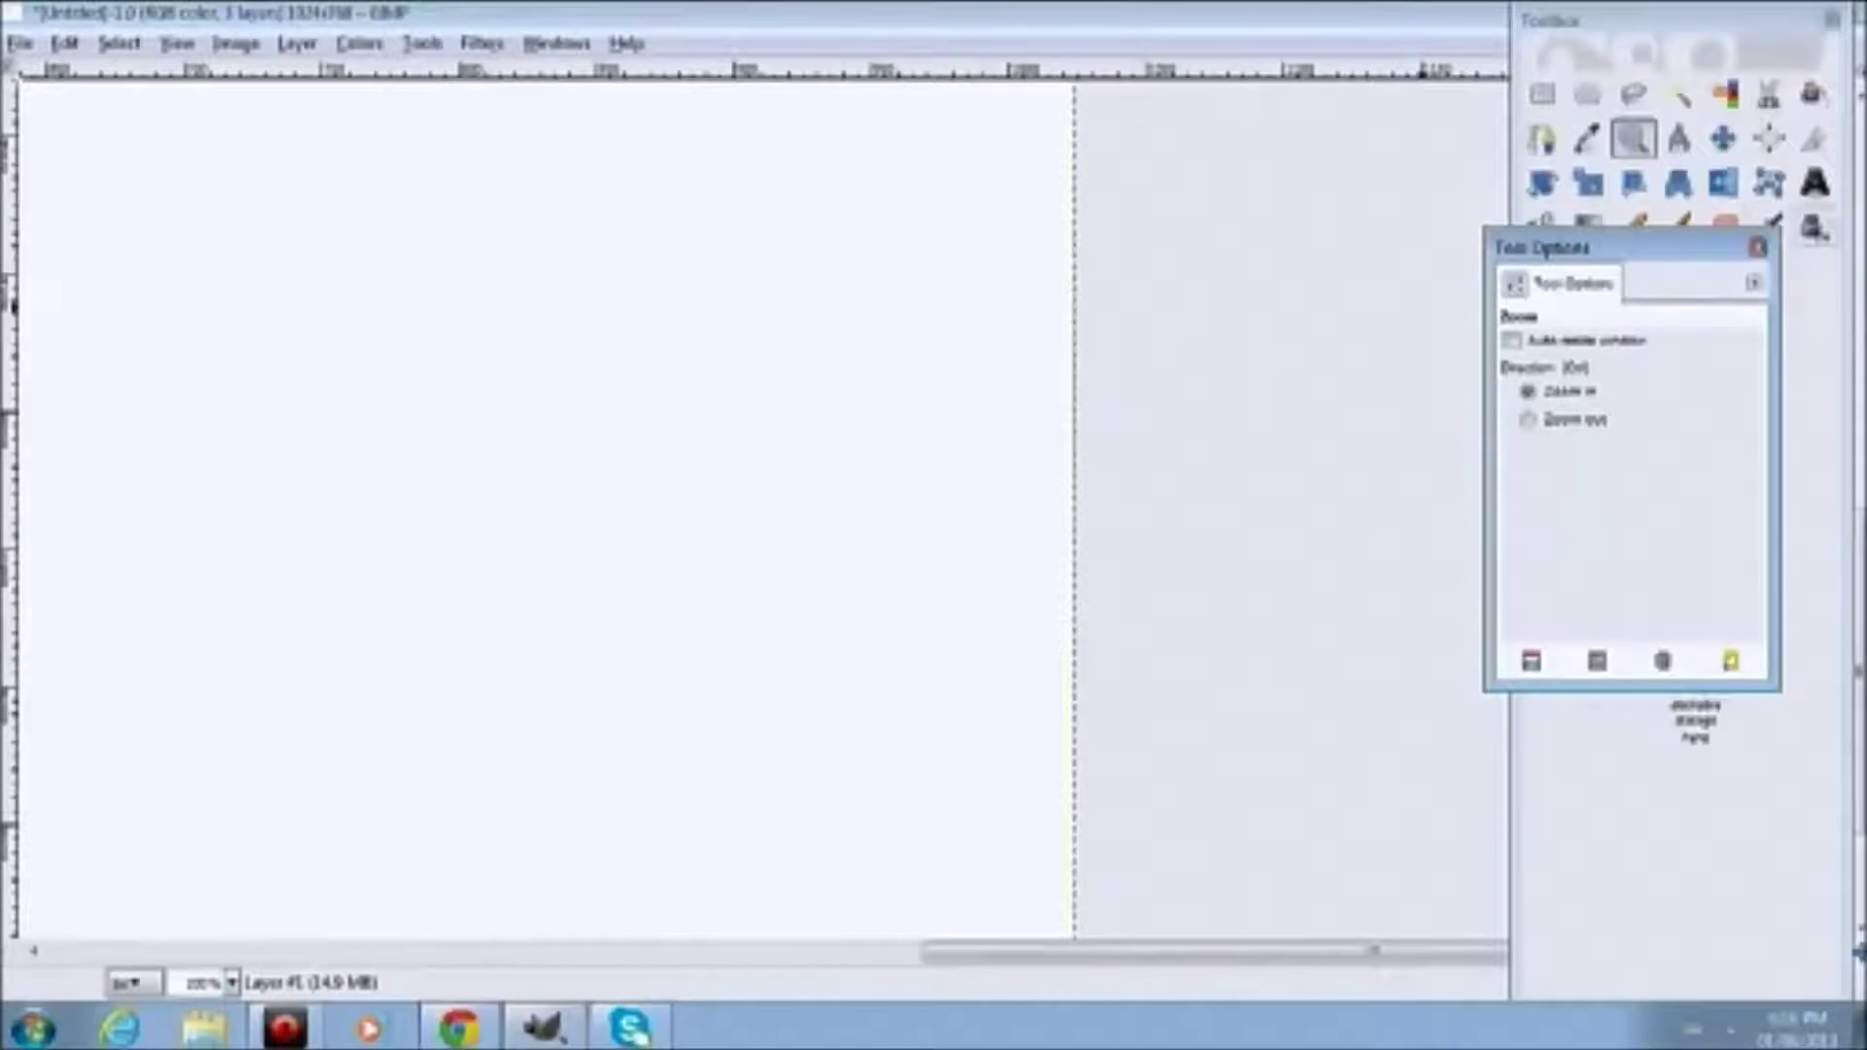
pyautogui.click(1679, 218)
pyautogui.moveTo(1002, 952); pyautogui.dragTo(306, 952)
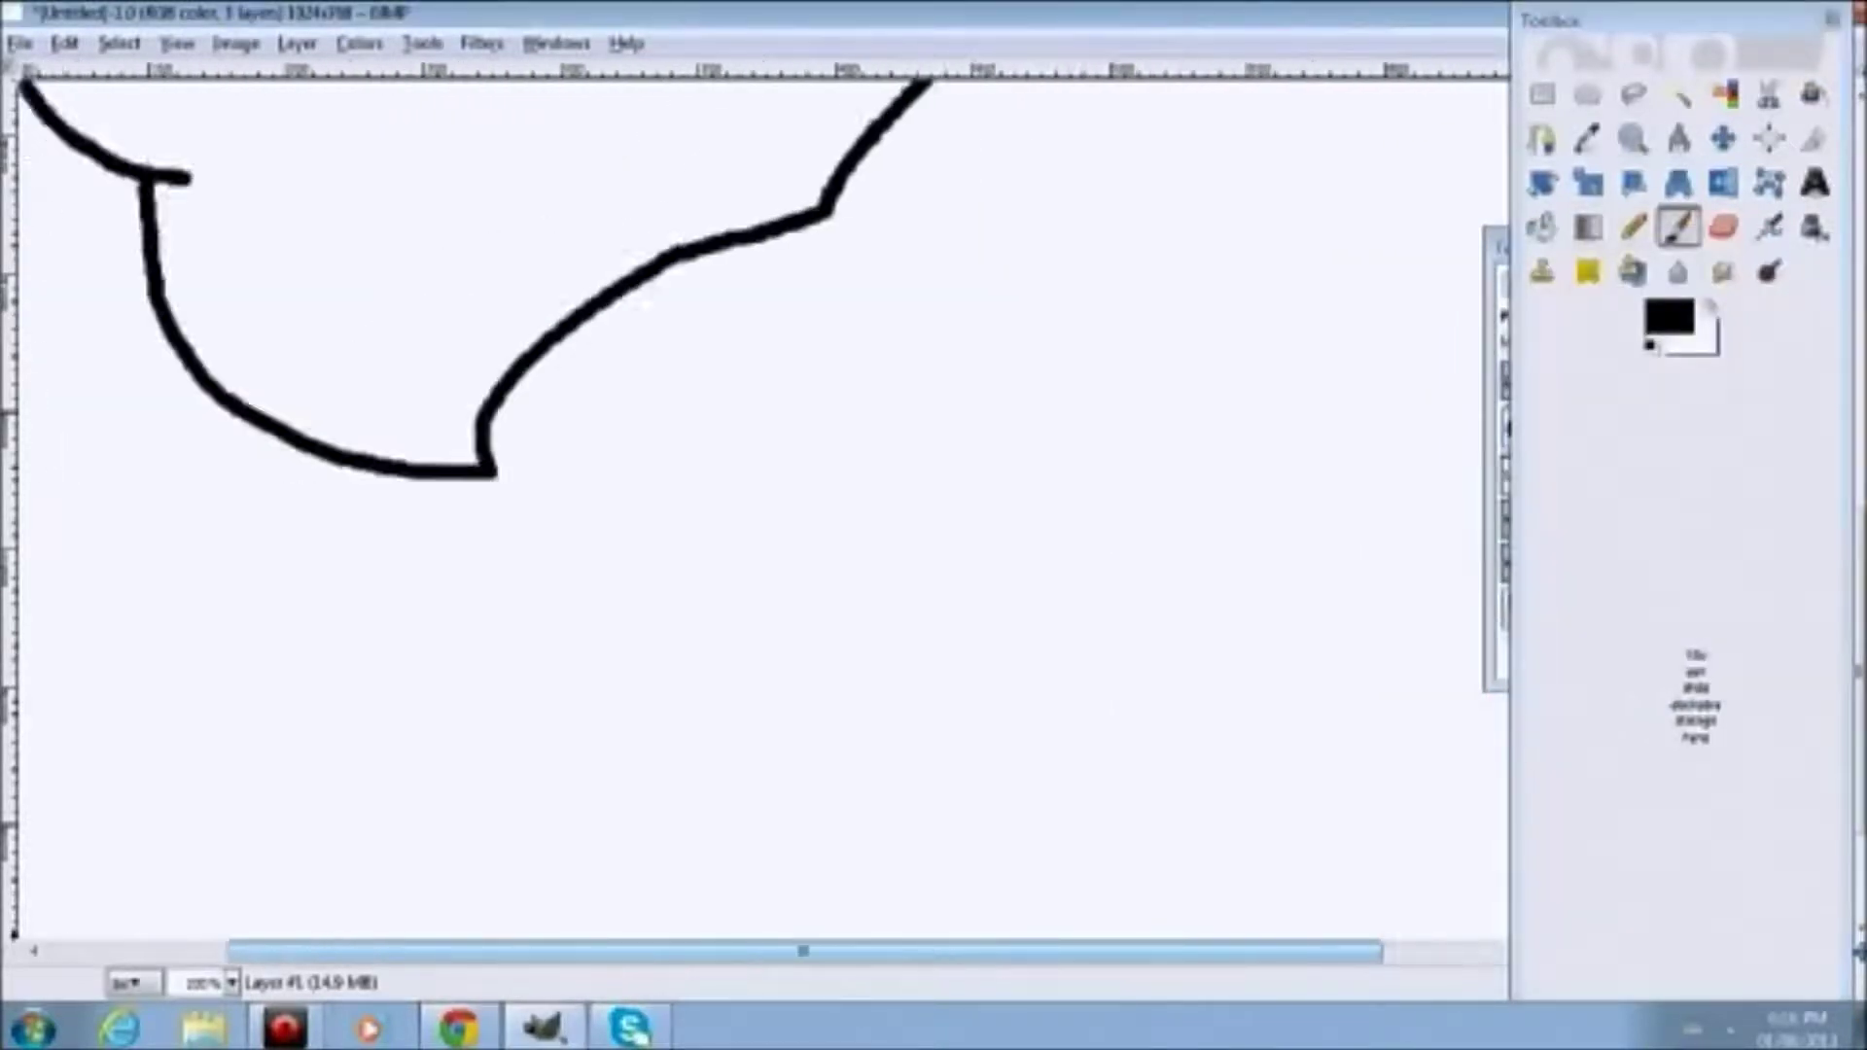
pyautogui.scroll(2, 943, 736)
pyautogui.moveTo(660, 539)
pyautogui.mouseDown()
pyautogui.moveTo(658, 731)
pyautogui.moveTo(813, 609)
pyautogui.moveTo(732, 528)
pyautogui.moveTo(603, 556)
pyautogui.moveTo(601, 650)
pyautogui.moveTo(632, 685)
pyautogui.mouseUp()
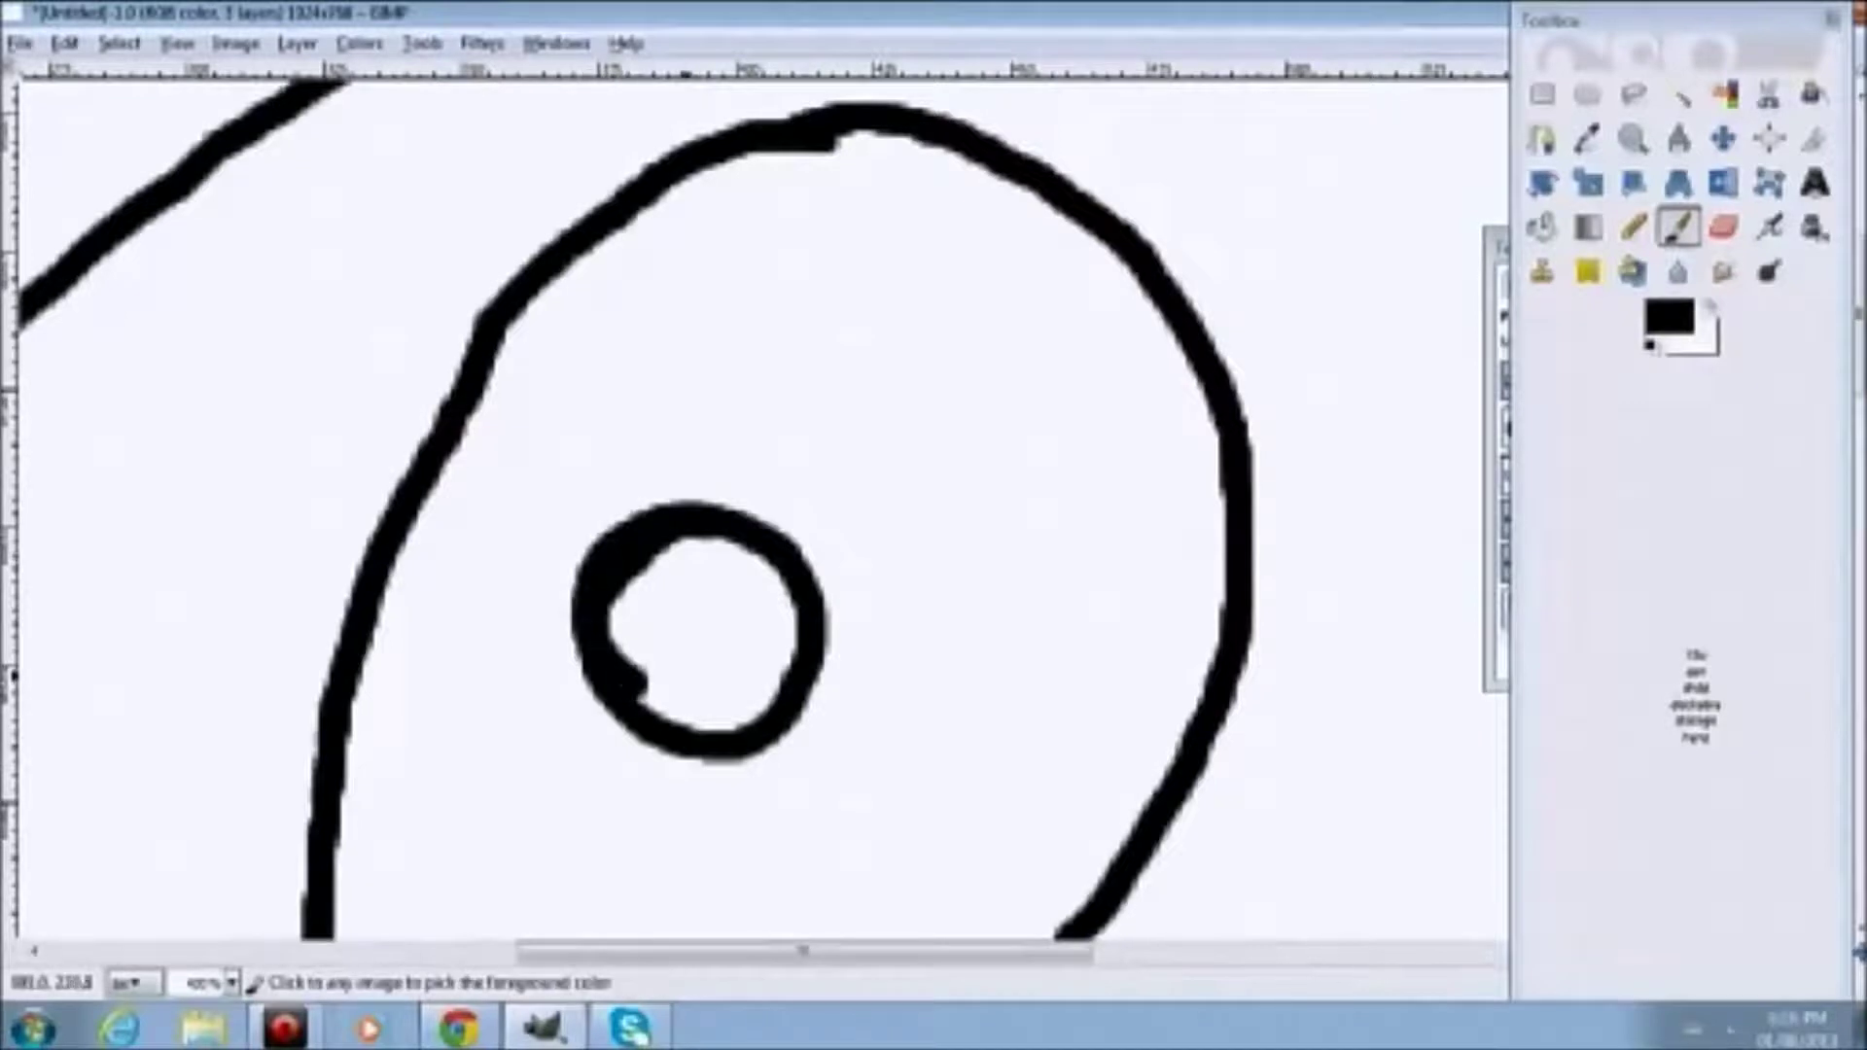
pyautogui.scroll(-5, 763, 505)
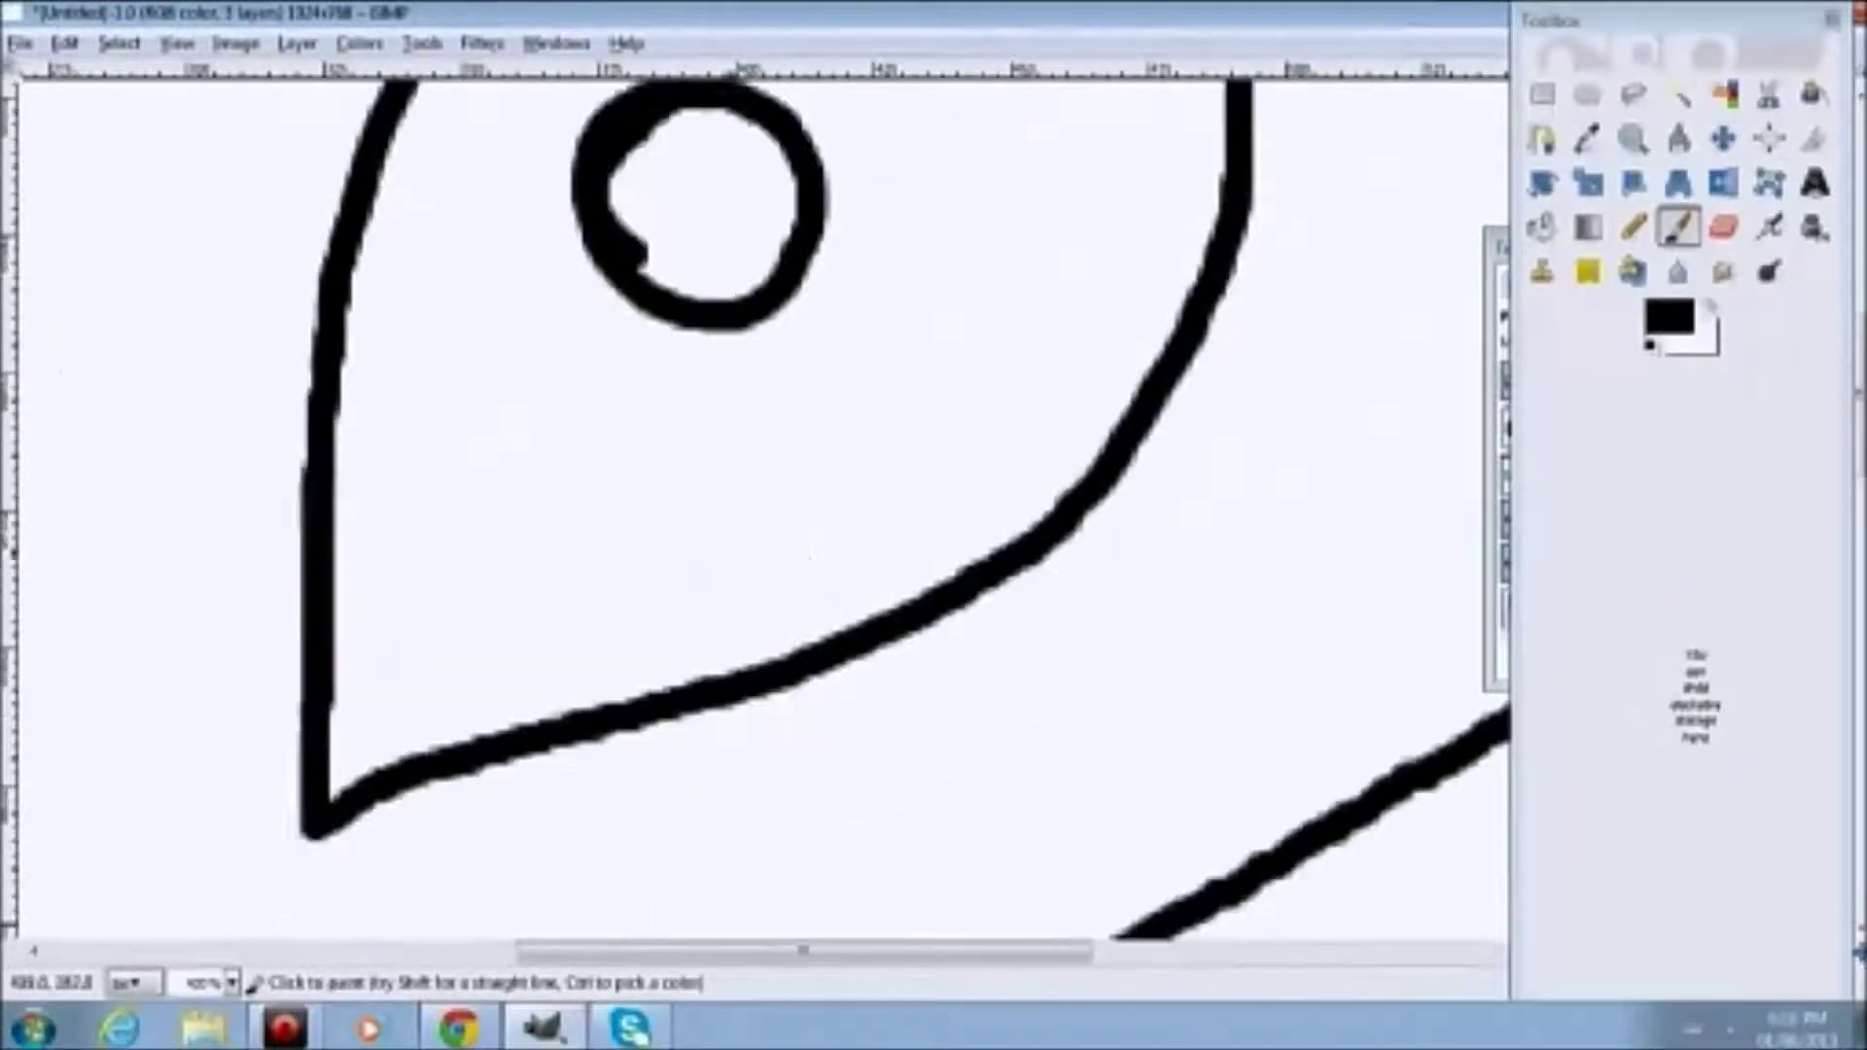
pyautogui.scroll(5, 774, 458)
pyautogui.moveTo(929, 301)
pyautogui.mouseDown()
pyautogui.moveTo(499, 542)
pyautogui.moveTo(987, 410)
pyautogui.moveTo(854, 341)
pyautogui.mouseUp()
pyautogui.scroll(-4, 854, 341)
pyautogui.scroll(-1, 856, 702)
pyautogui.hotkey('ctrl', 'z')
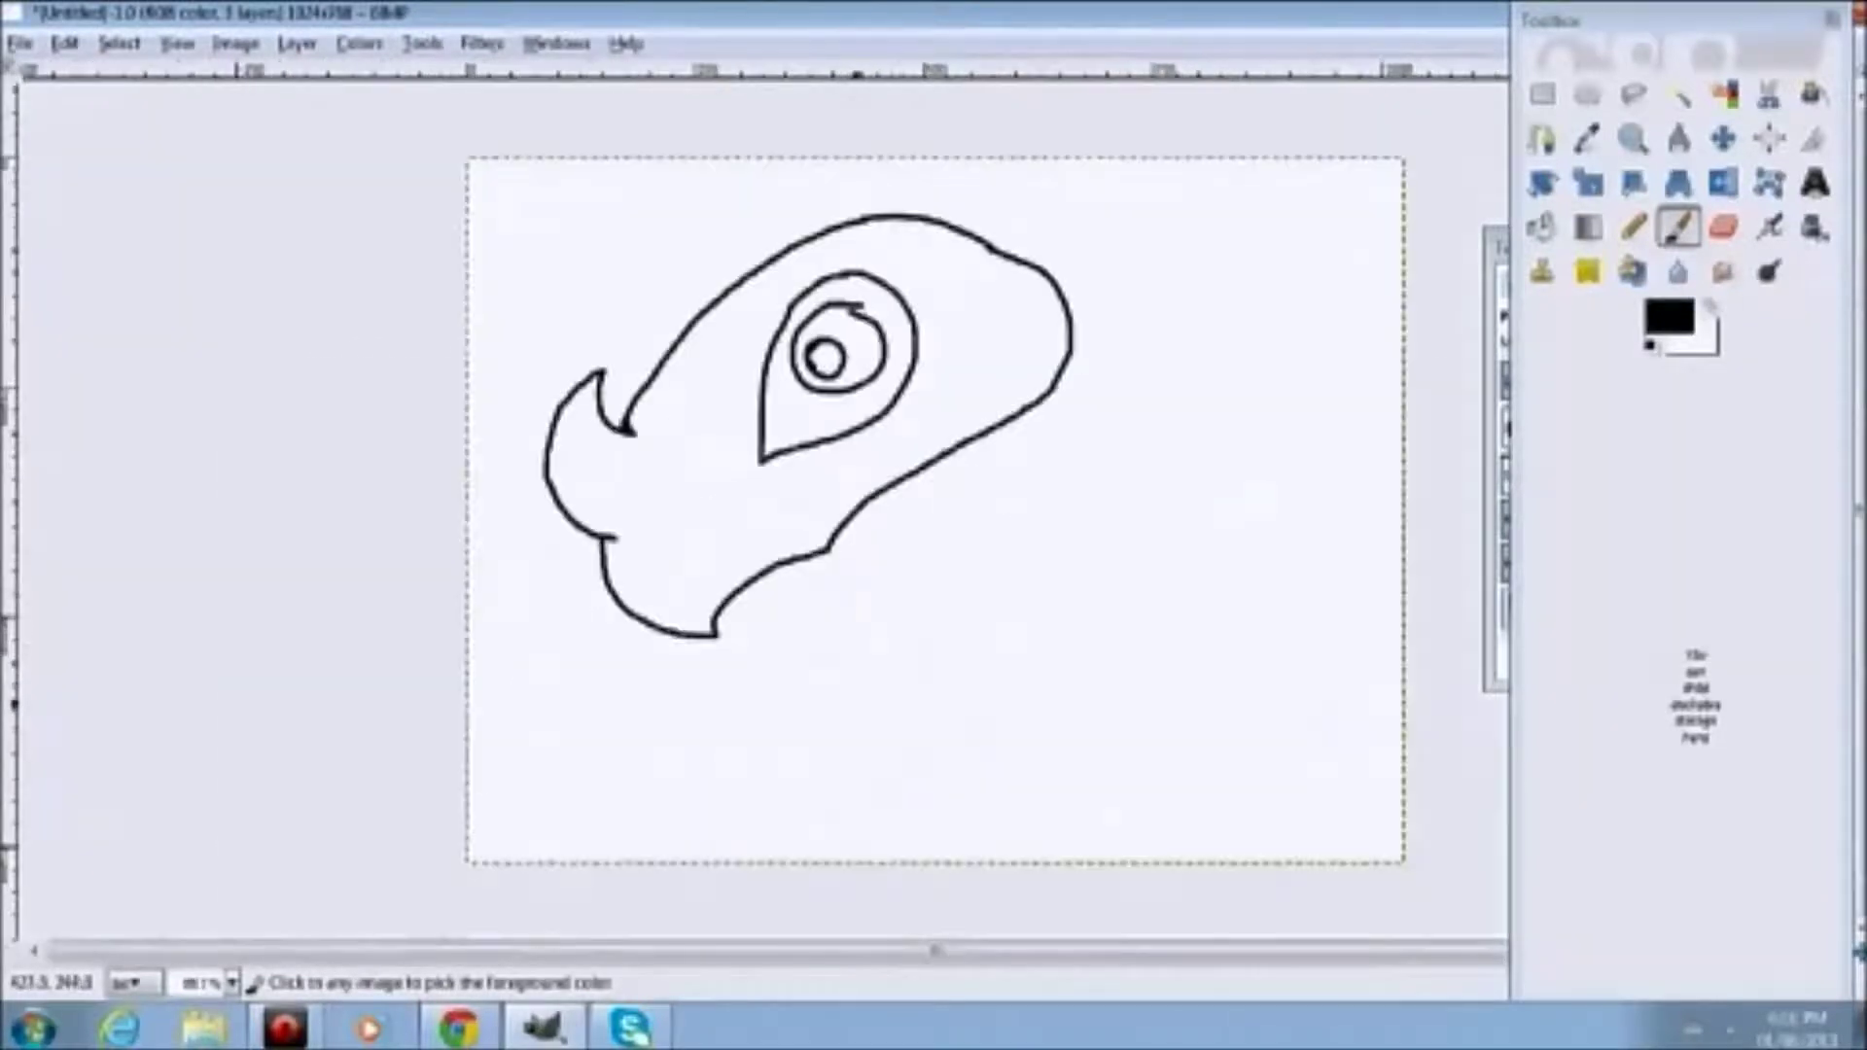
# Try to paint a smaller pupil circle and a curve beside it near the front of the eye opening
pyautogui.scroll(4, 863, 290)
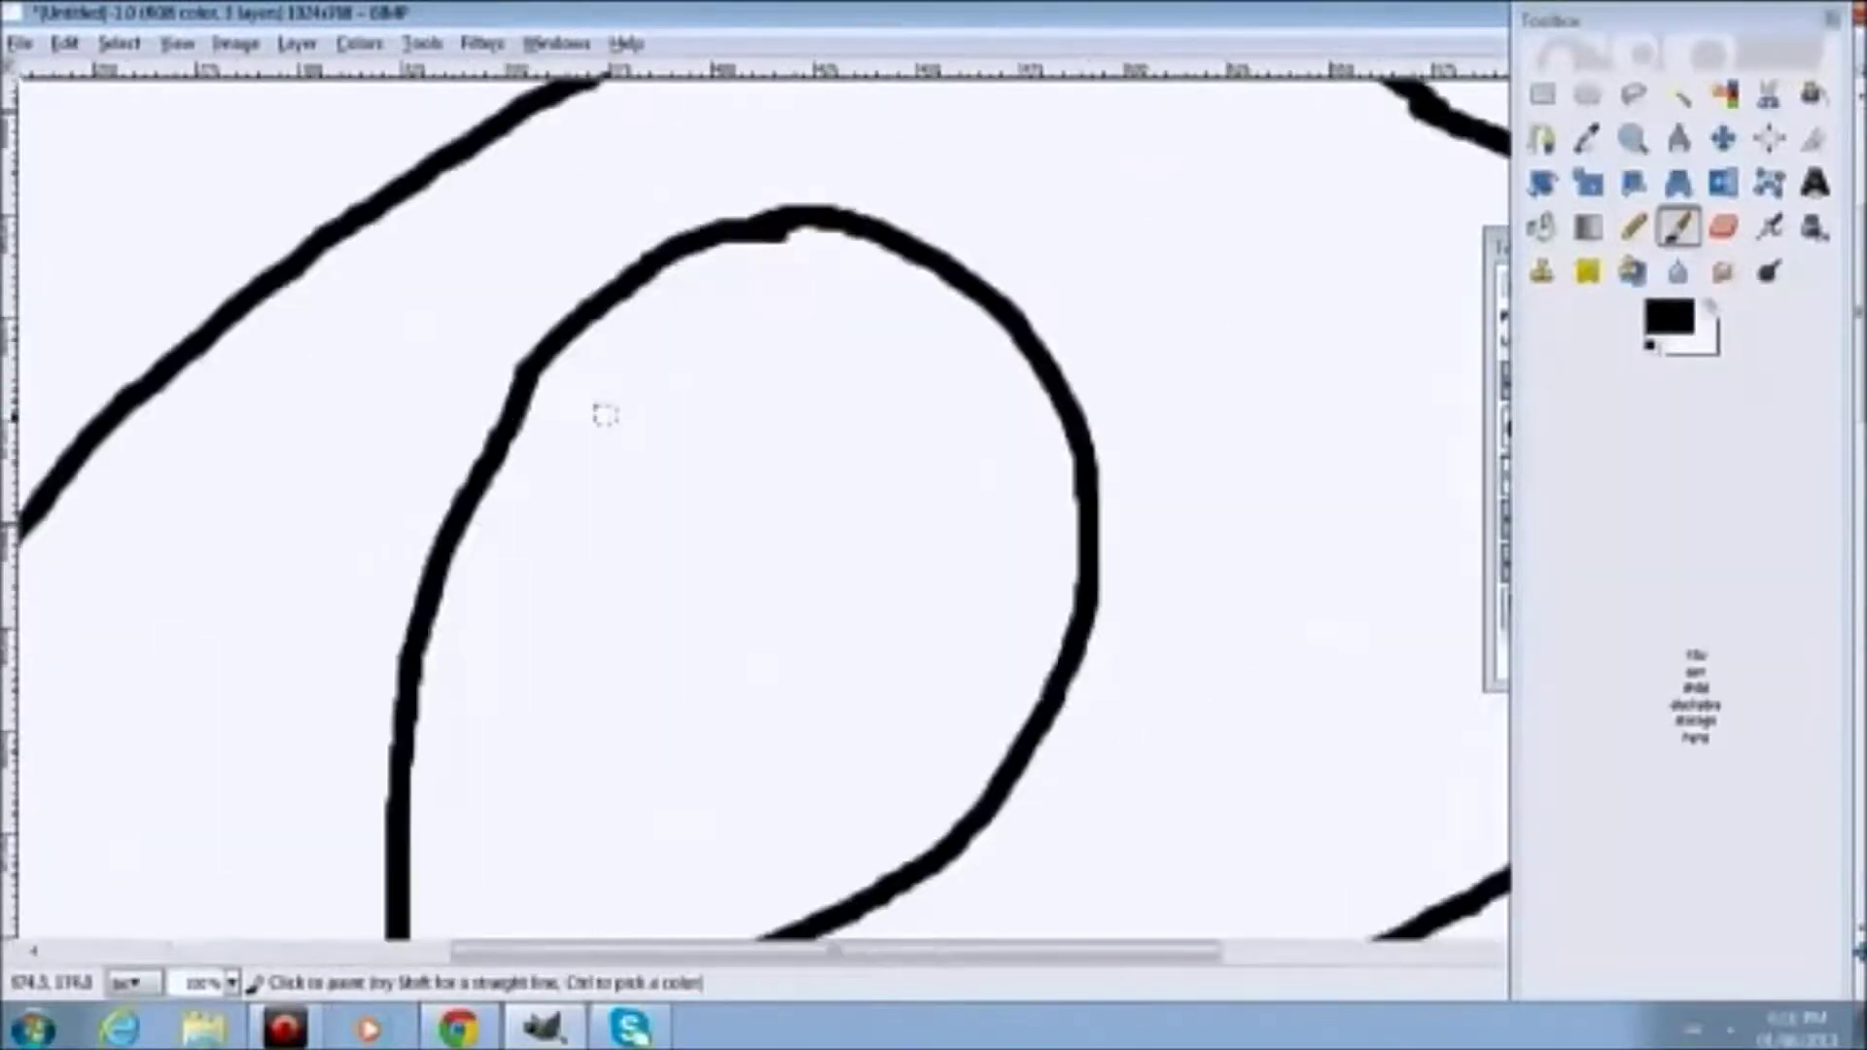
pyautogui.moveTo(695, 471)
pyautogui.mouseDown()
pyautogui.moveTo(715, 589)
pyautogui.moveTo(650, 467)
pyautogui.mouseUp()
pyautogui.moveTo(603, 329)
pyautogui.mouseDown()
pyautogui.moveTo(778, 290)
pyautogui.moveTo(1005, 567)
pyautogui.moveTo(590, 757)
pyautogui.moveTo(481, 492)
pyautogui.mouseUp()
pyautogui.hotkey('ctrl', 'z')
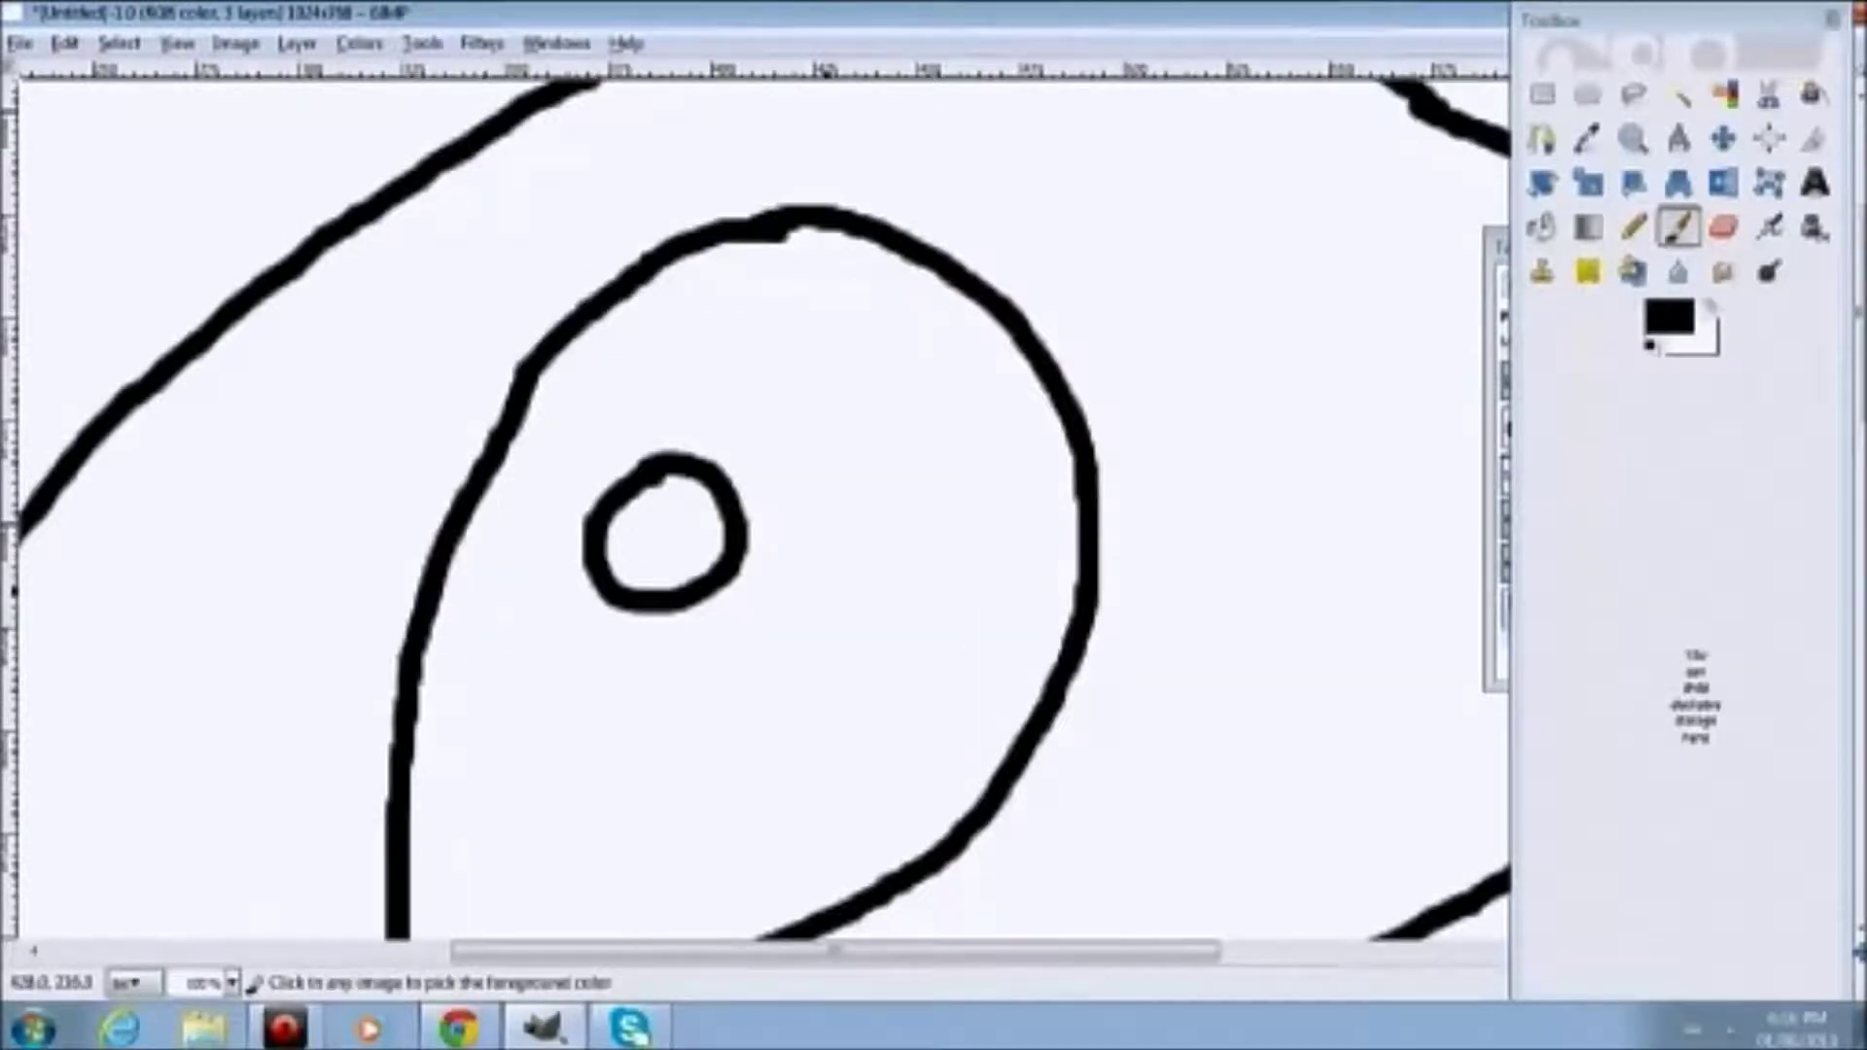
pyautogui.hotkey('ctrl', 'z')
pyautogui.scroll(-4, 759, 505)
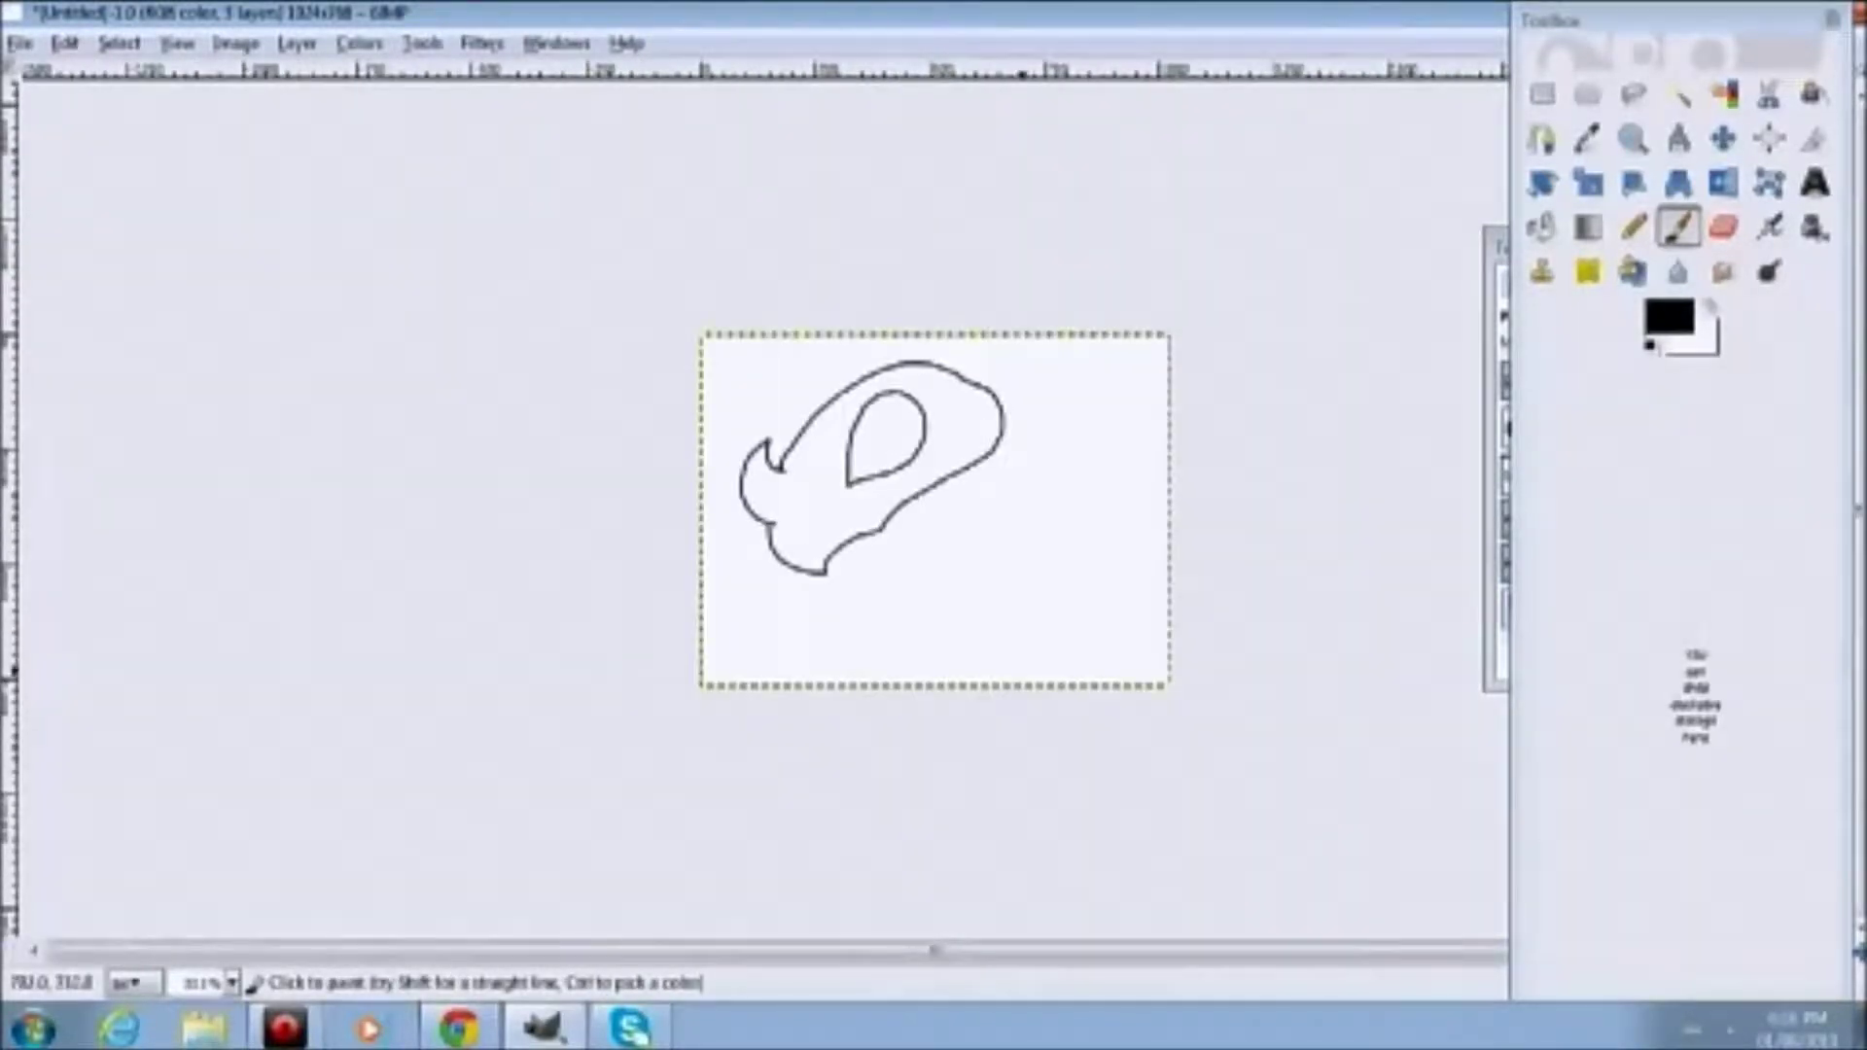
# Paint the throat line from the lower jaw's notch, running briefly backward and rising in a curve beneath the head
pyautogui.keyDown('ctrl'); pyautogui.scroll(4, 572, 678); pyautogui.keyUp('ctrl')
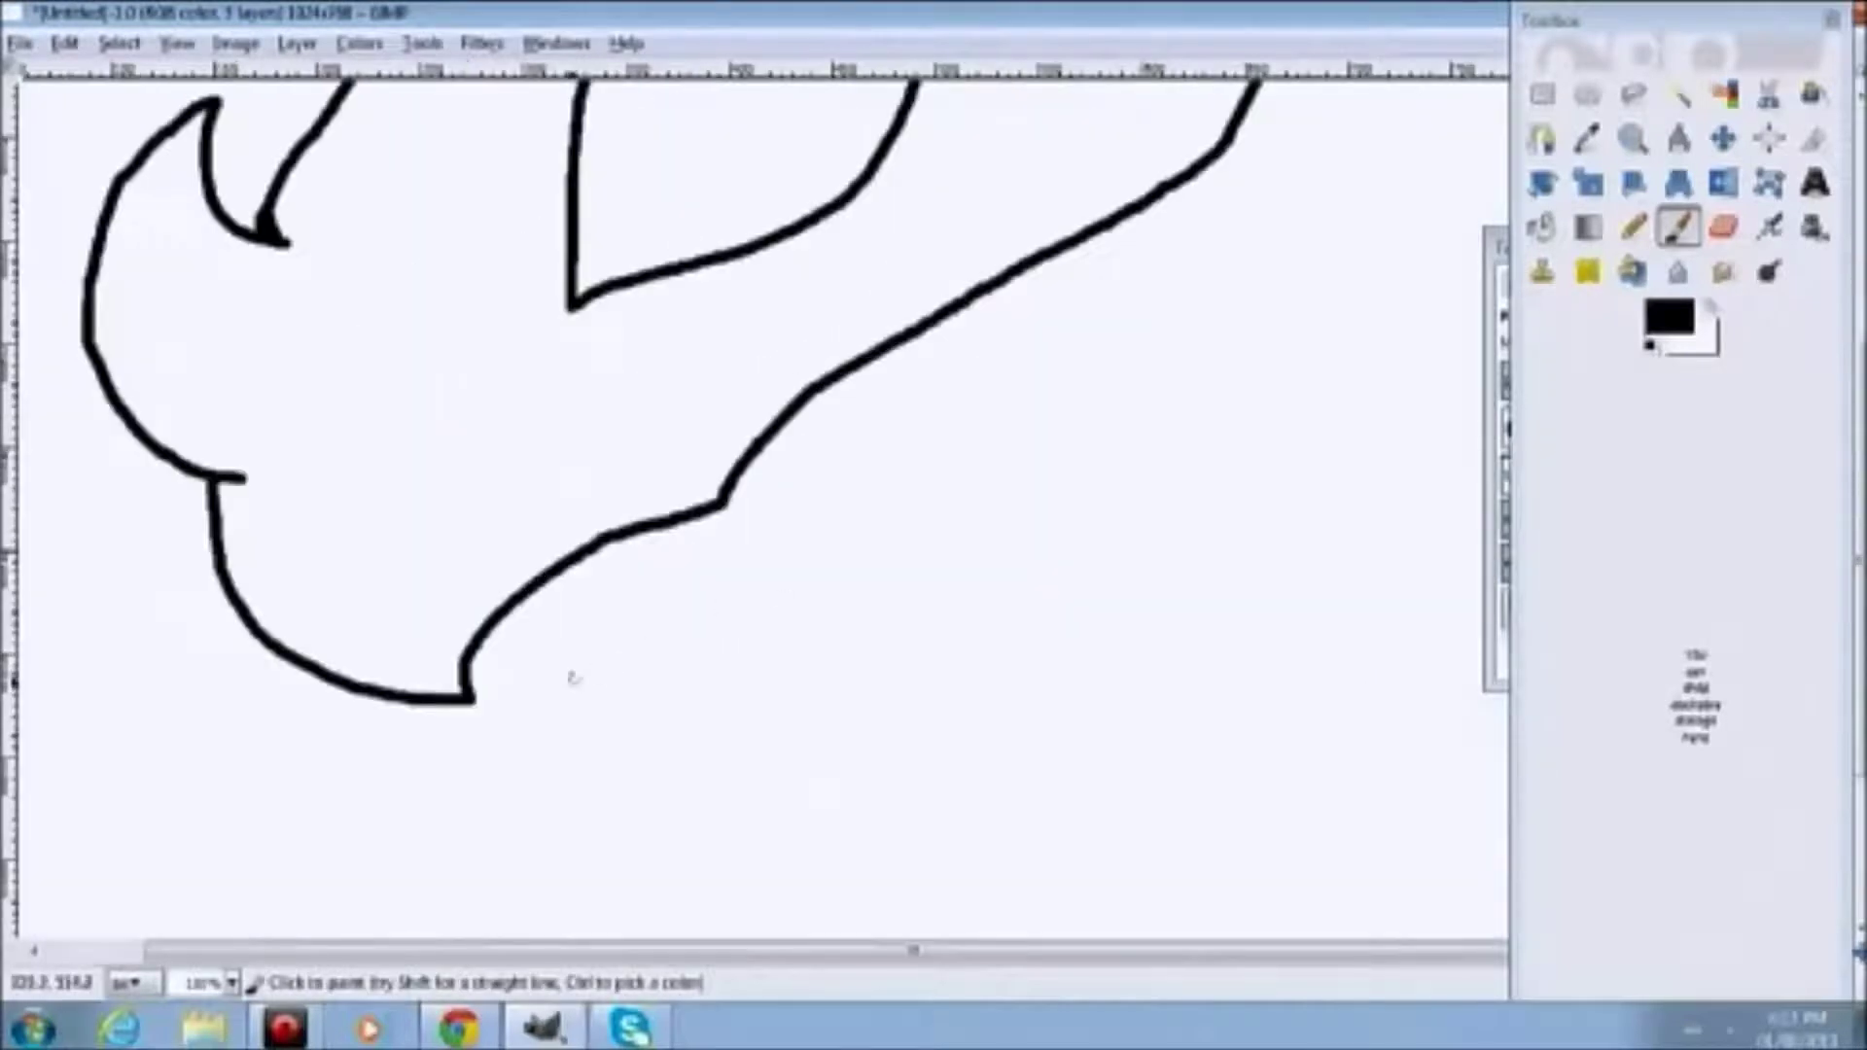
pyautogui.moveTo(467, 698)
pyautogui.mouseDown()
pyautogui.moveTo(633, 708)
pyautogui.moveTo(833, 563)
pyautogui.moveTo(1065, 477)
pyautogui.mouseUp()
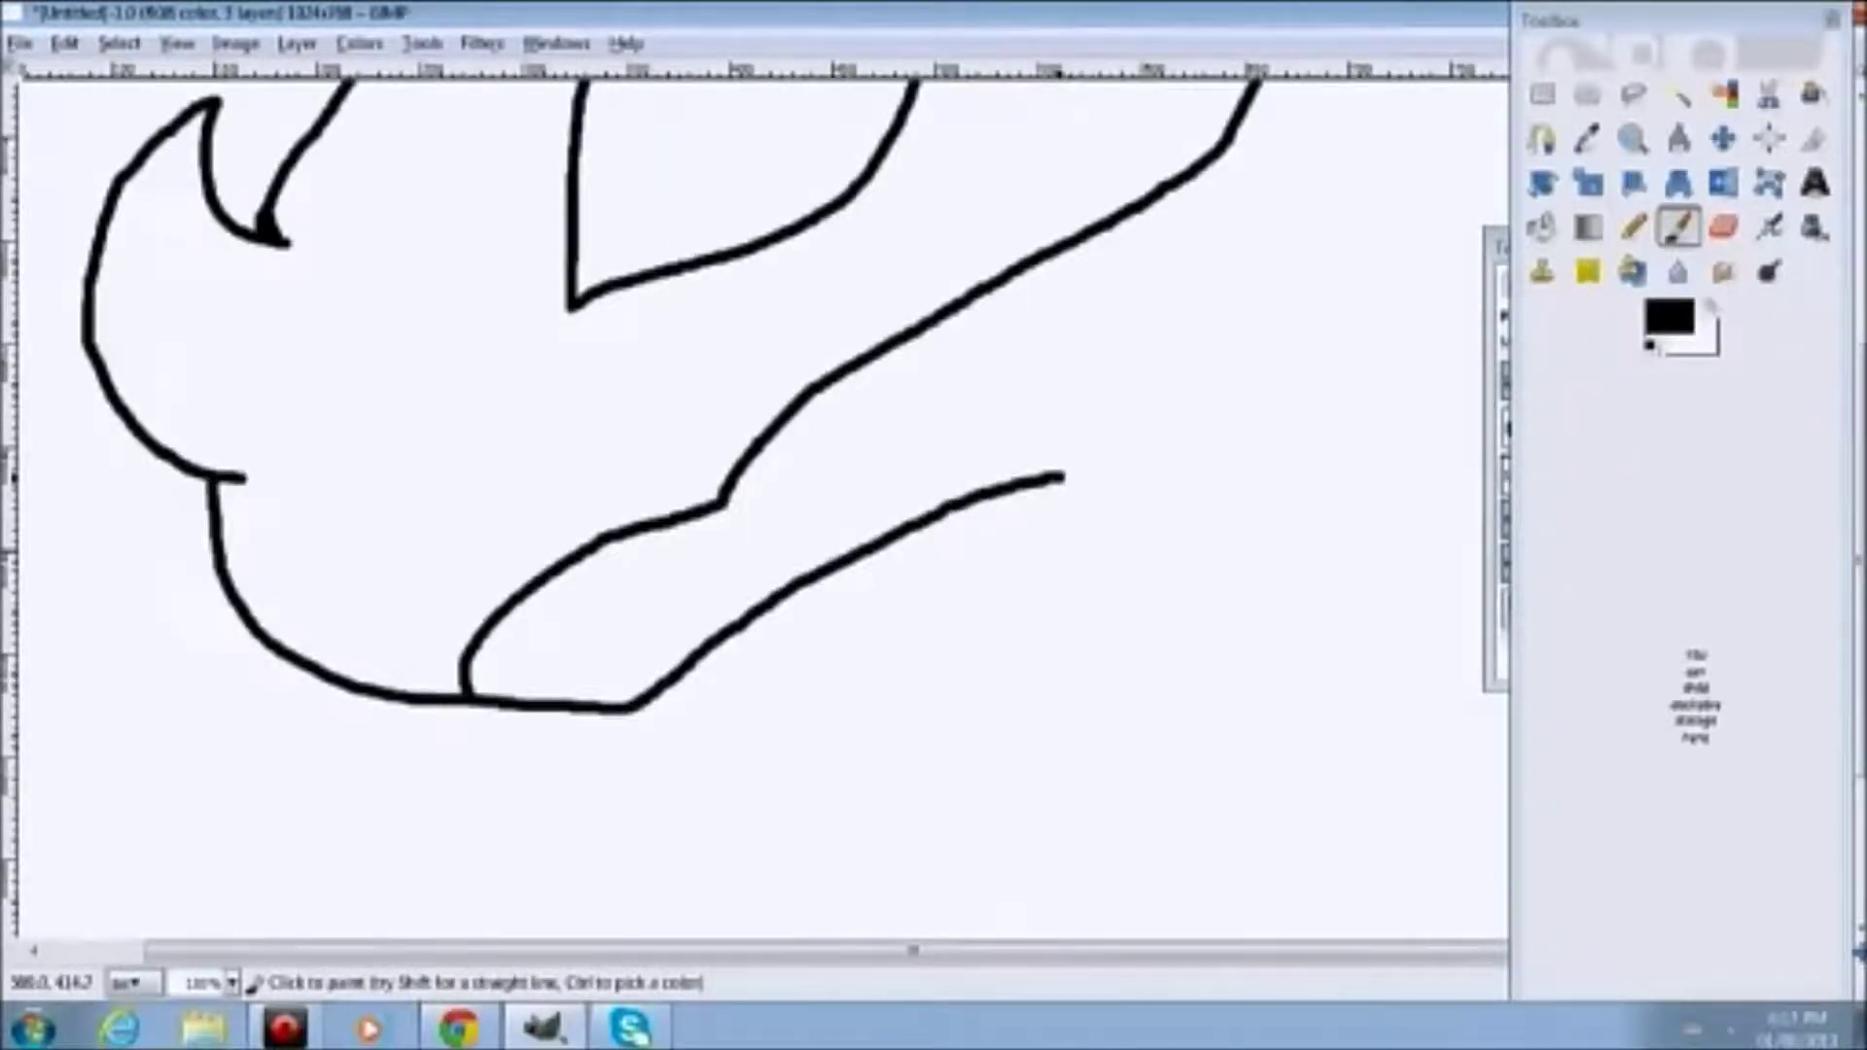
pyautogui.scroll(-5, 1055, 567)
pyautogui.scroll(4, 1135, 417)
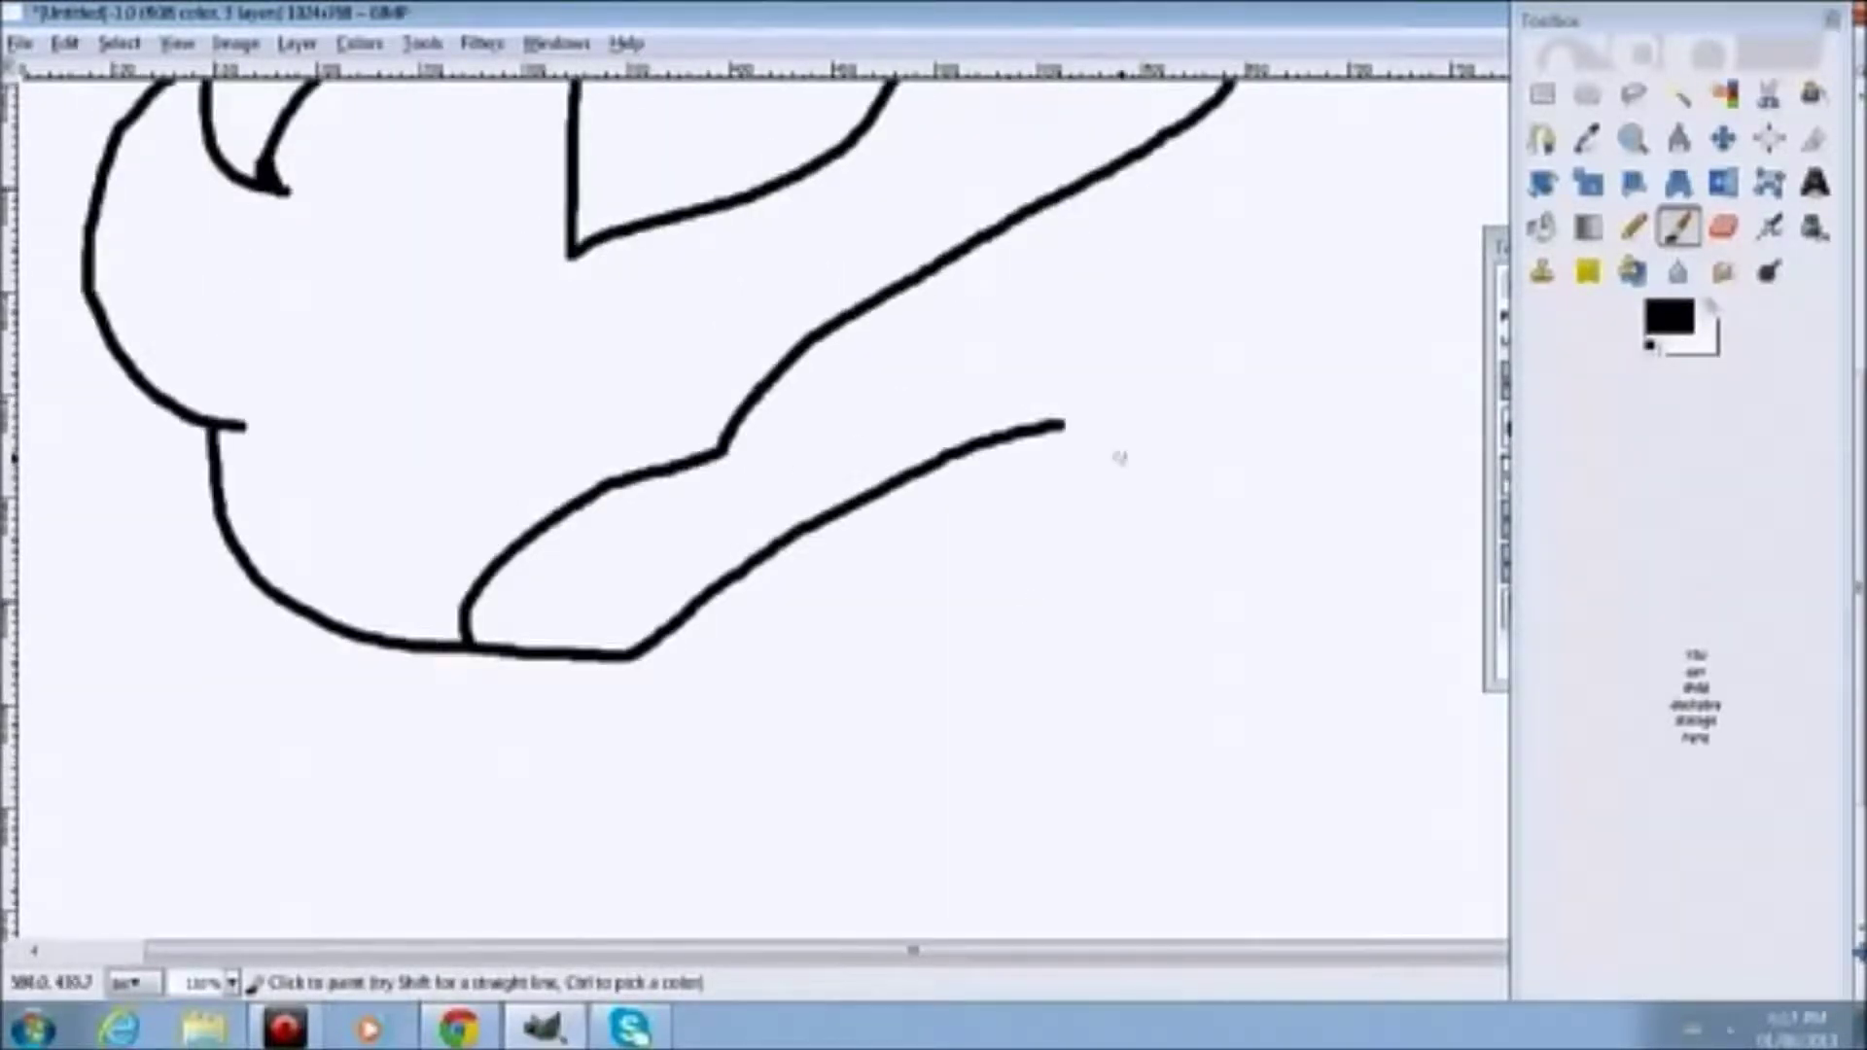
# Try to paint the neck's upper line from the rear of the head, sloping gently down toward the back
pyautogui.hscroll(3, 715, 809)
pyautogui.scroll(6, 1251, 617)
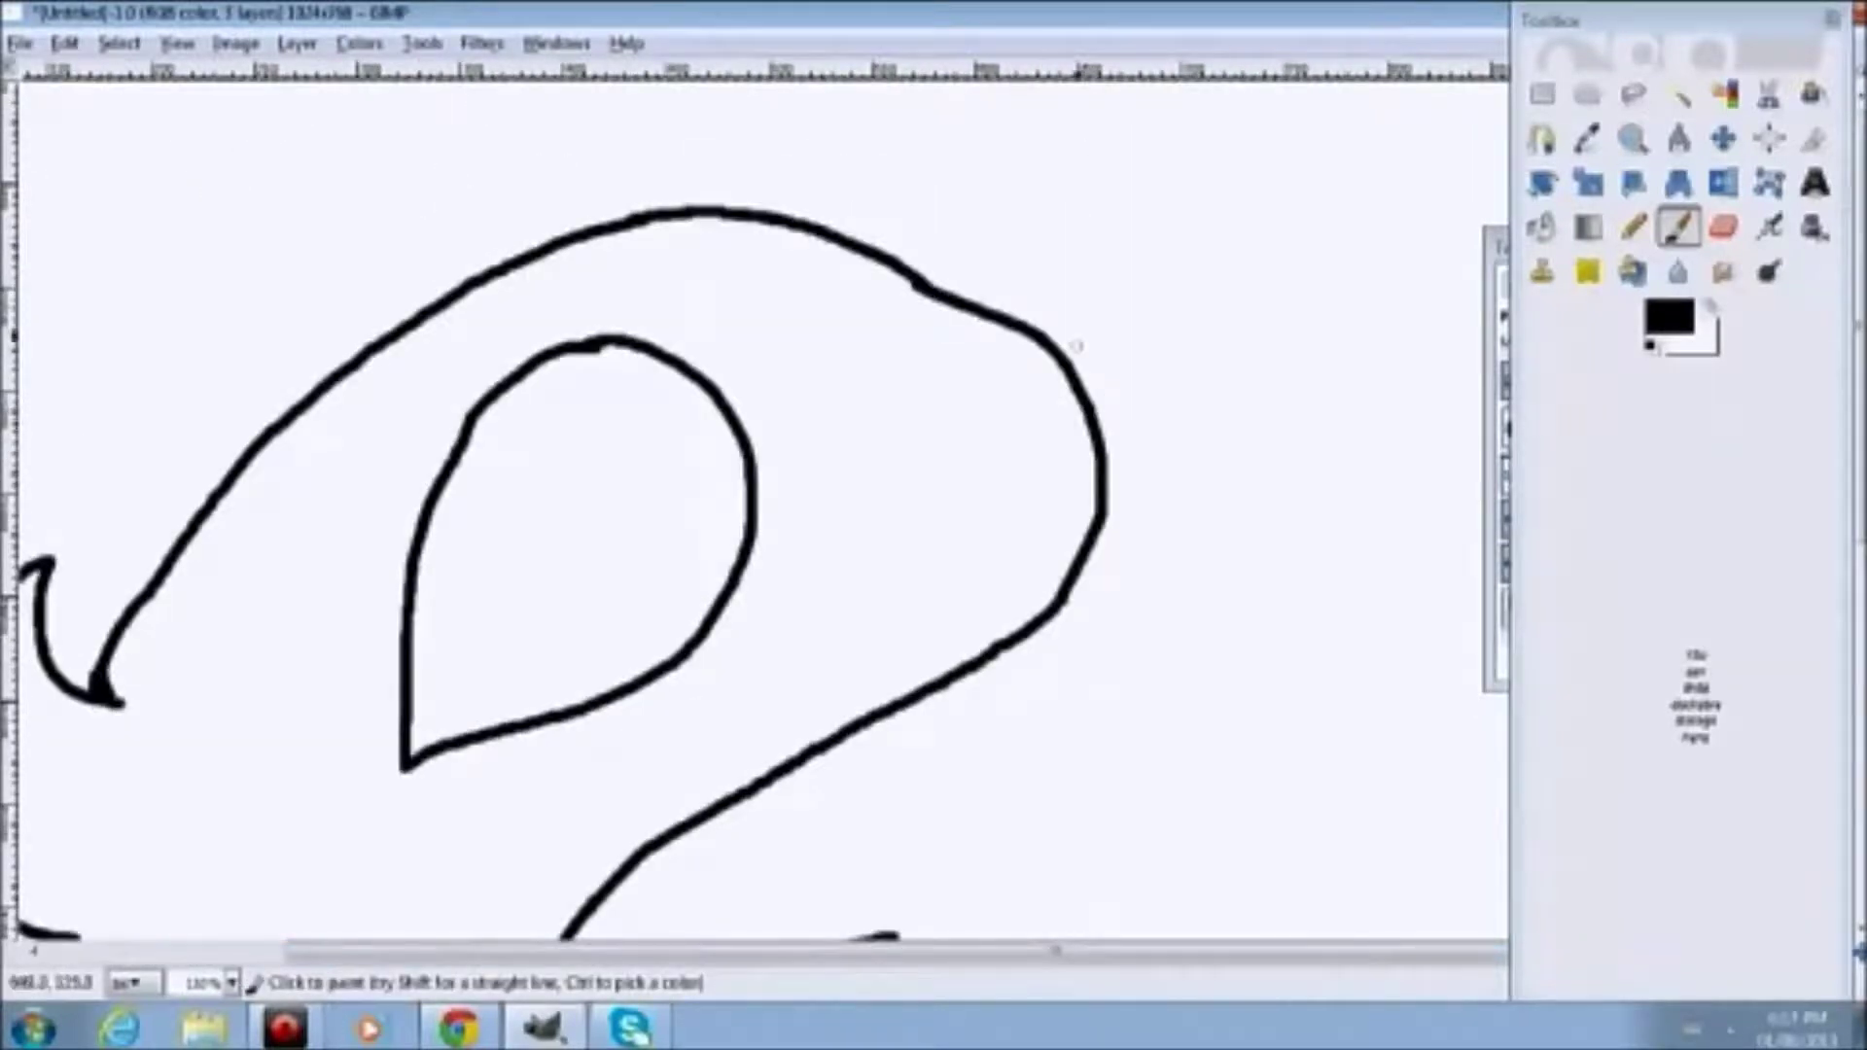
pyautogui.scroll(-2, 1126, 447)
pyautogui.moveTo(1102, 229); pyautogui.dragTo(1483, 420)
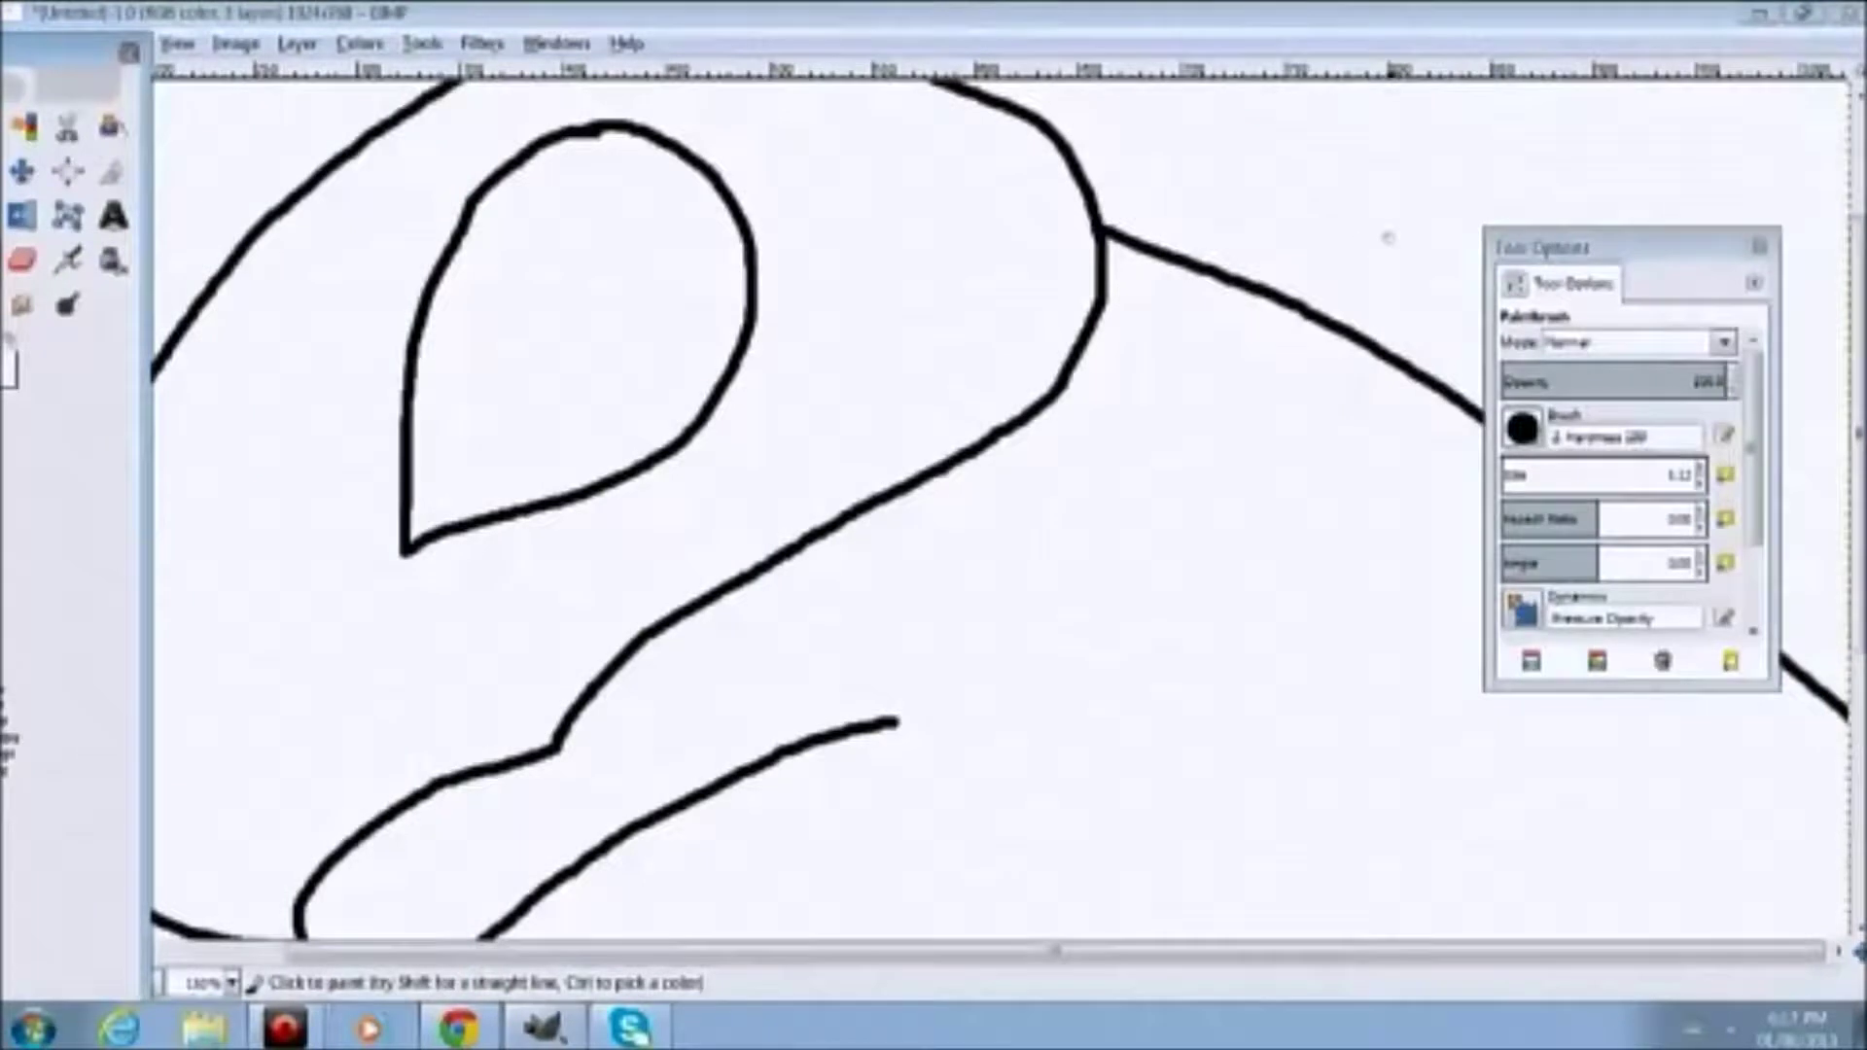
# Move the Toolbox and Tool Options windows clear of the canvas area behind the head and undo the neck line
pyautogui.moveTo(1534, 241)
pyautogui.mouseDown()
pyautogui.moveTo(1430, 240)
pyautogui.moveTo(438, 454)
pyautogui.moveTo(29, 488)
pyautogui.mouseUp()
pyautogui.scroll(-5, 1209, 376)
pyautogui.scroll(-3, 1074, 375)
pyautogui.hotkey('ctrl', 'z')
pyautogui.press('1')
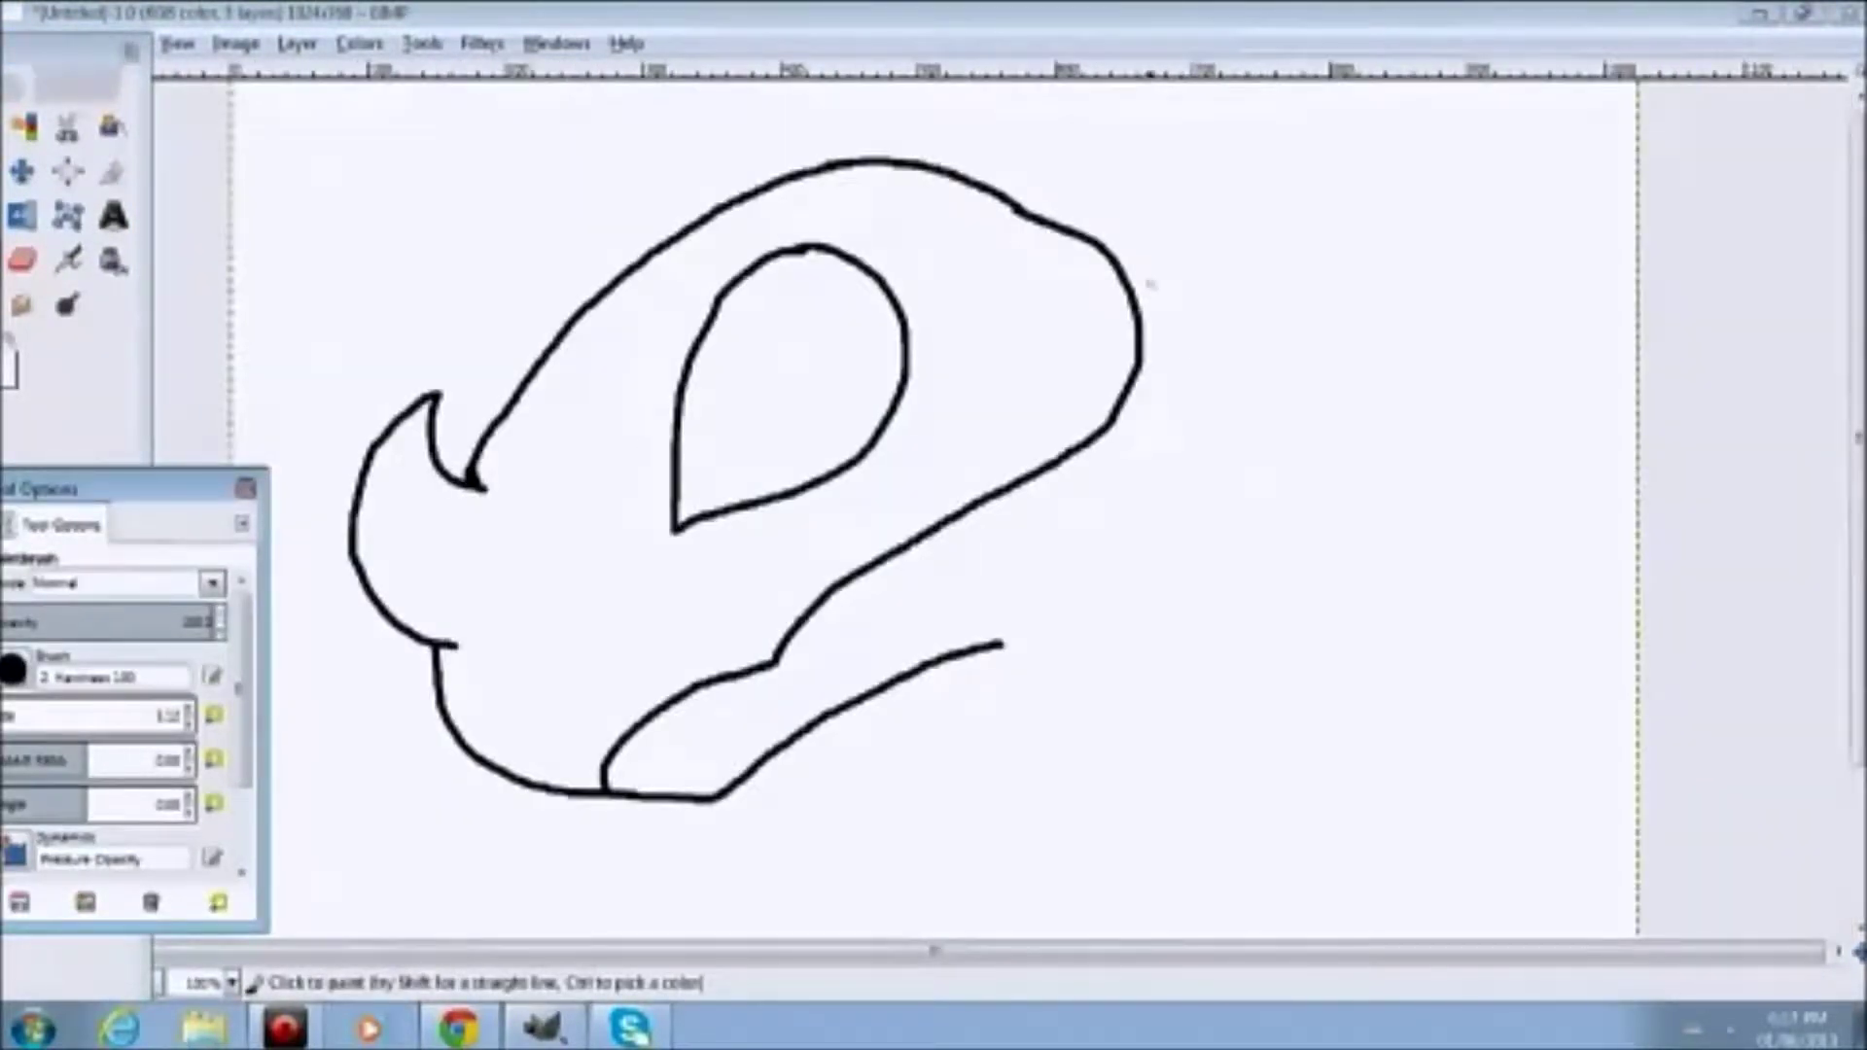
# Try to paint a steep neck line from the rear of the head and an S-shaped chest line from the throat's end
pyautogui.press('+')
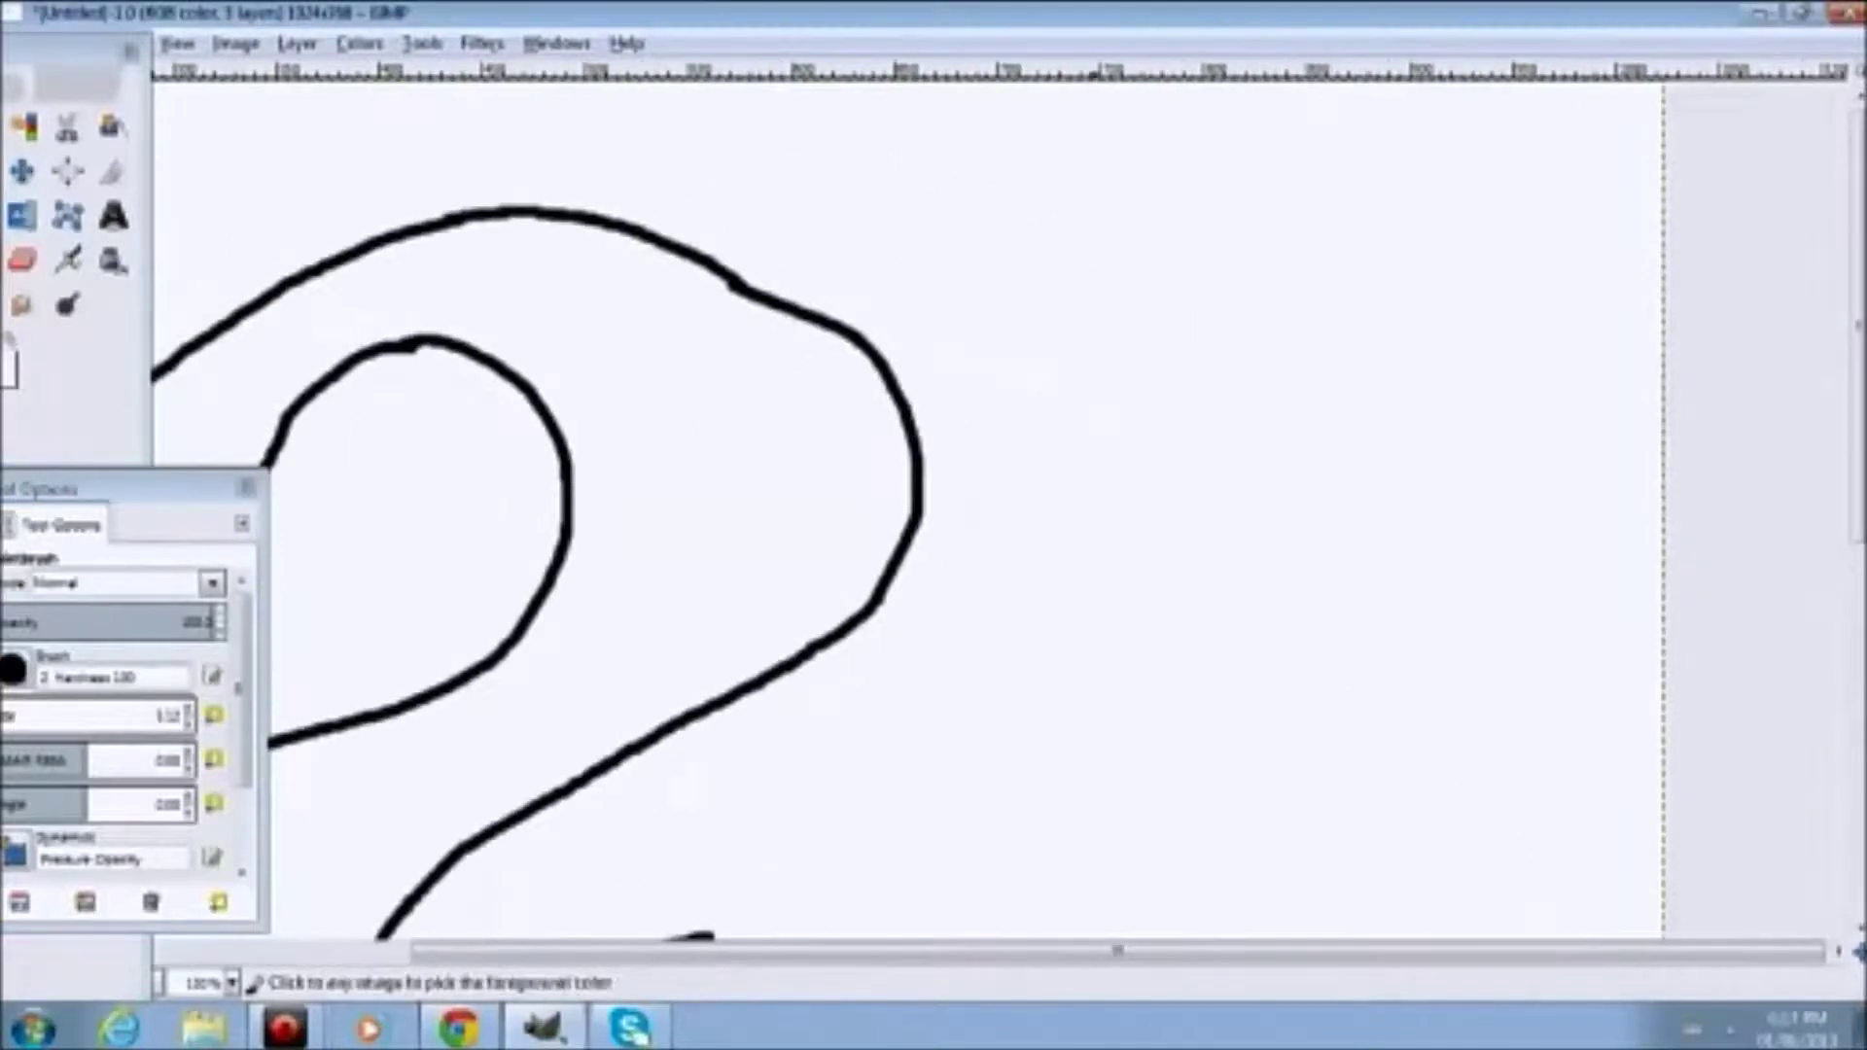
pyautogui.moveTo(909, 451)
pyautogui.mouseDown()
pyautogui.moveTo(1034, 509)
pyautogui.moveTo(1450, 833)
pyautogui.moveTo(1554, 944)
pyautogui.mouseUp()
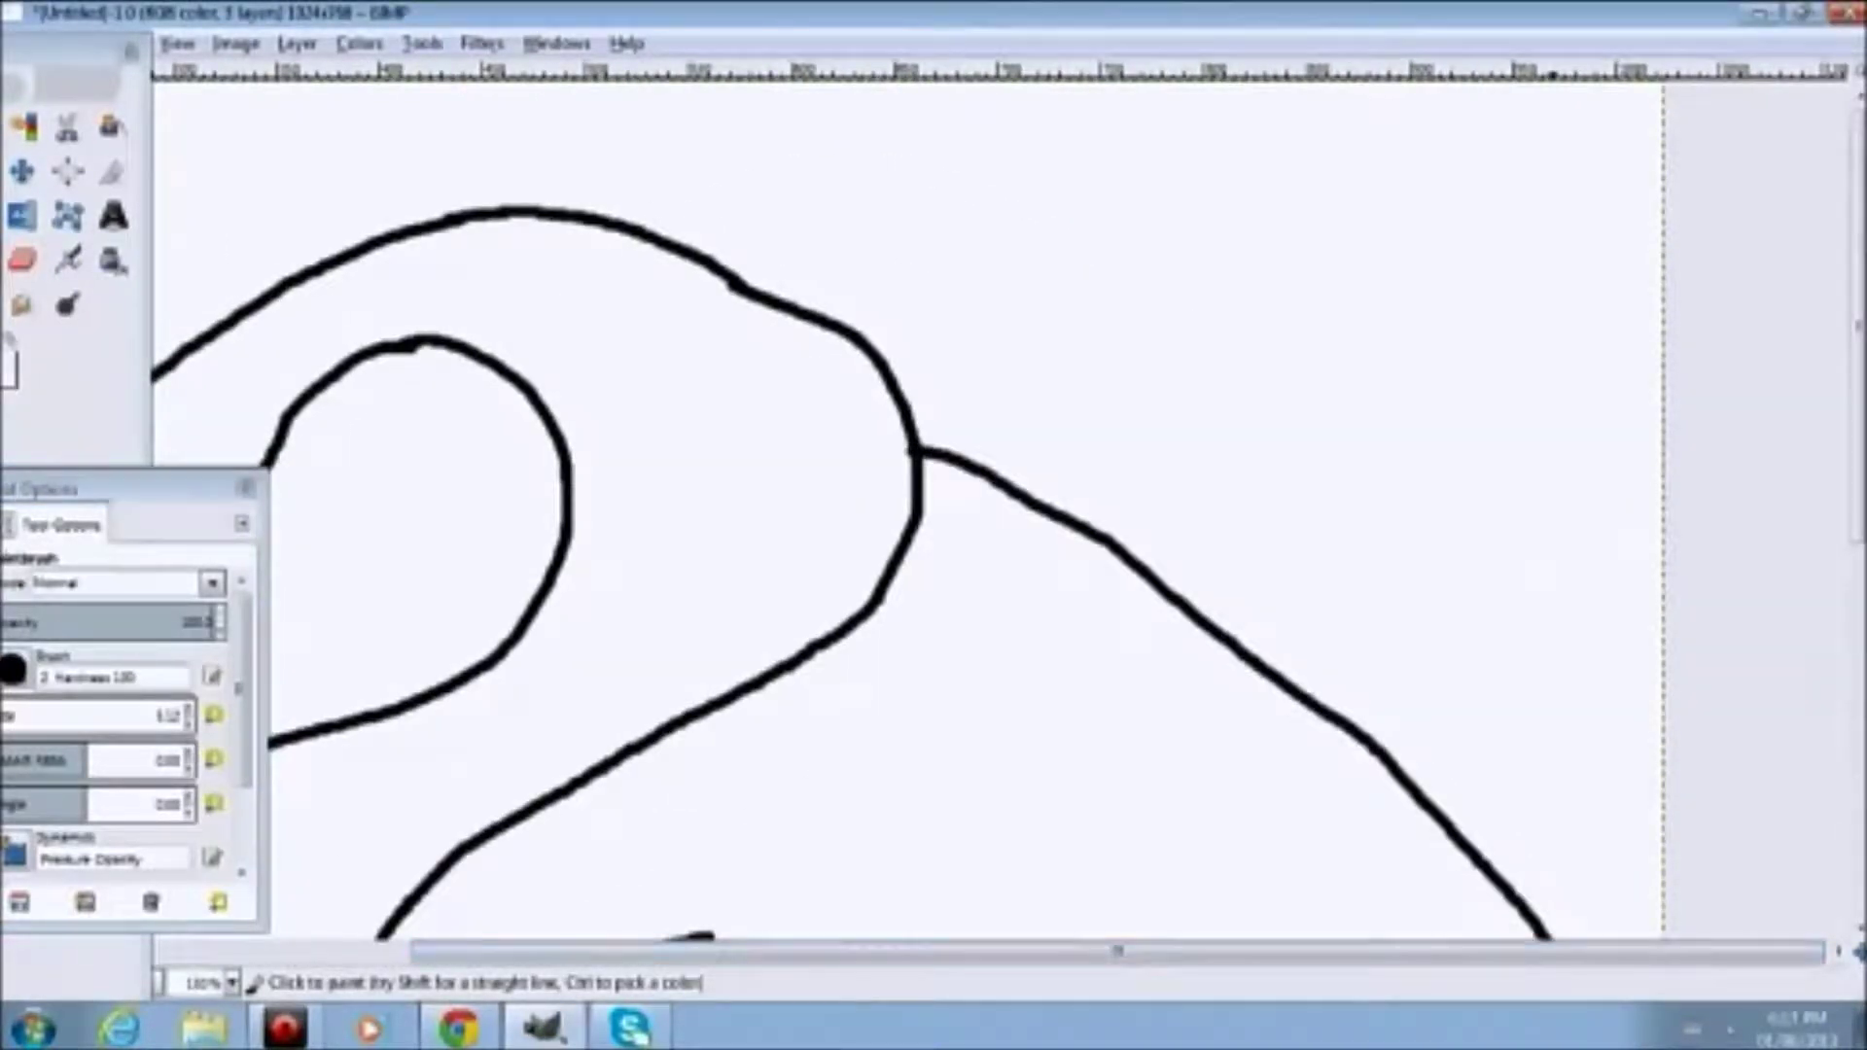
pyautogui.scroll(-5, 1307, 713)
pyautogui.moveTo(713, 291)
pyautogui.mouseDown()
pyautogui.moveTo(781, 393)
pyautogui.moveTo(749, 590)
pyautogui.moveTo(762, 820)
pyautogui.mouseUp()
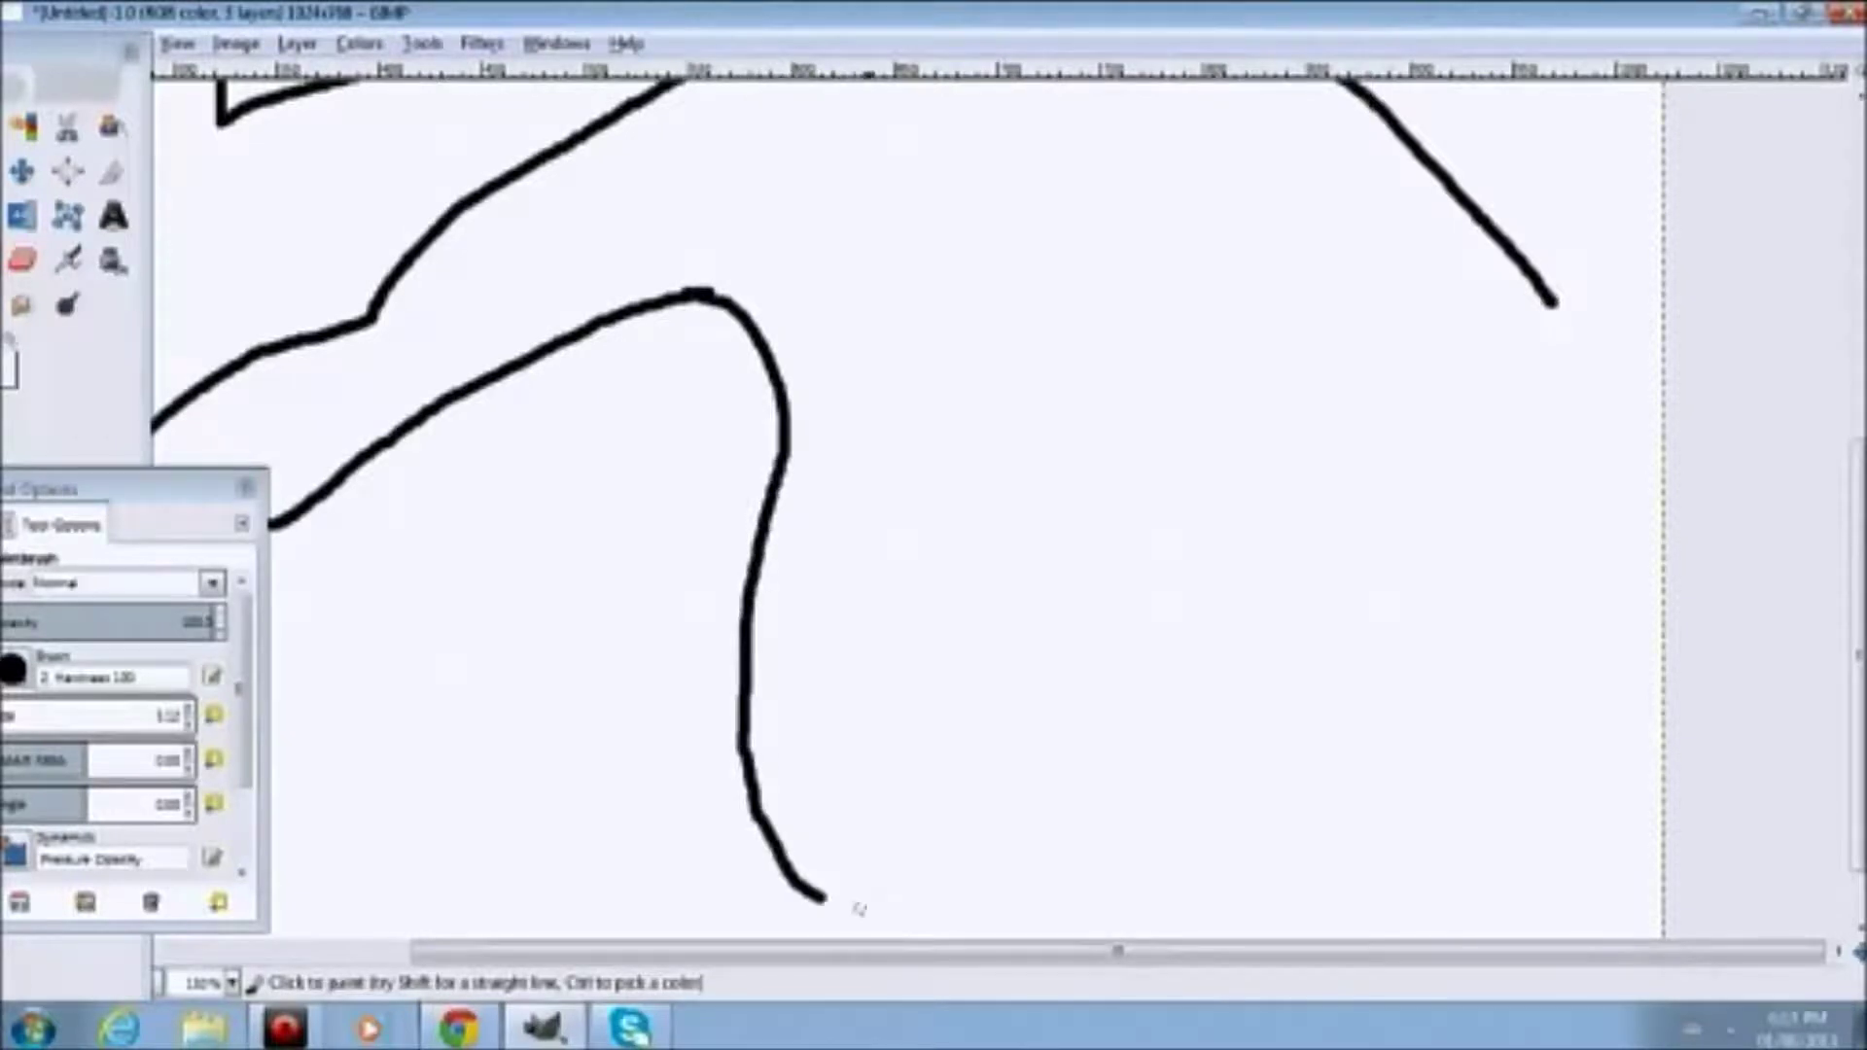
pyautogui.hotkey('shift', 'ctrl', 'j')
pyautogui.hotkey('ctrl', 'z')
pyautogui.hotkey('ctrl', 'z')
# Paint the back of the neck as an arched line curving down from the rear of the head
pyautogui.press('1')
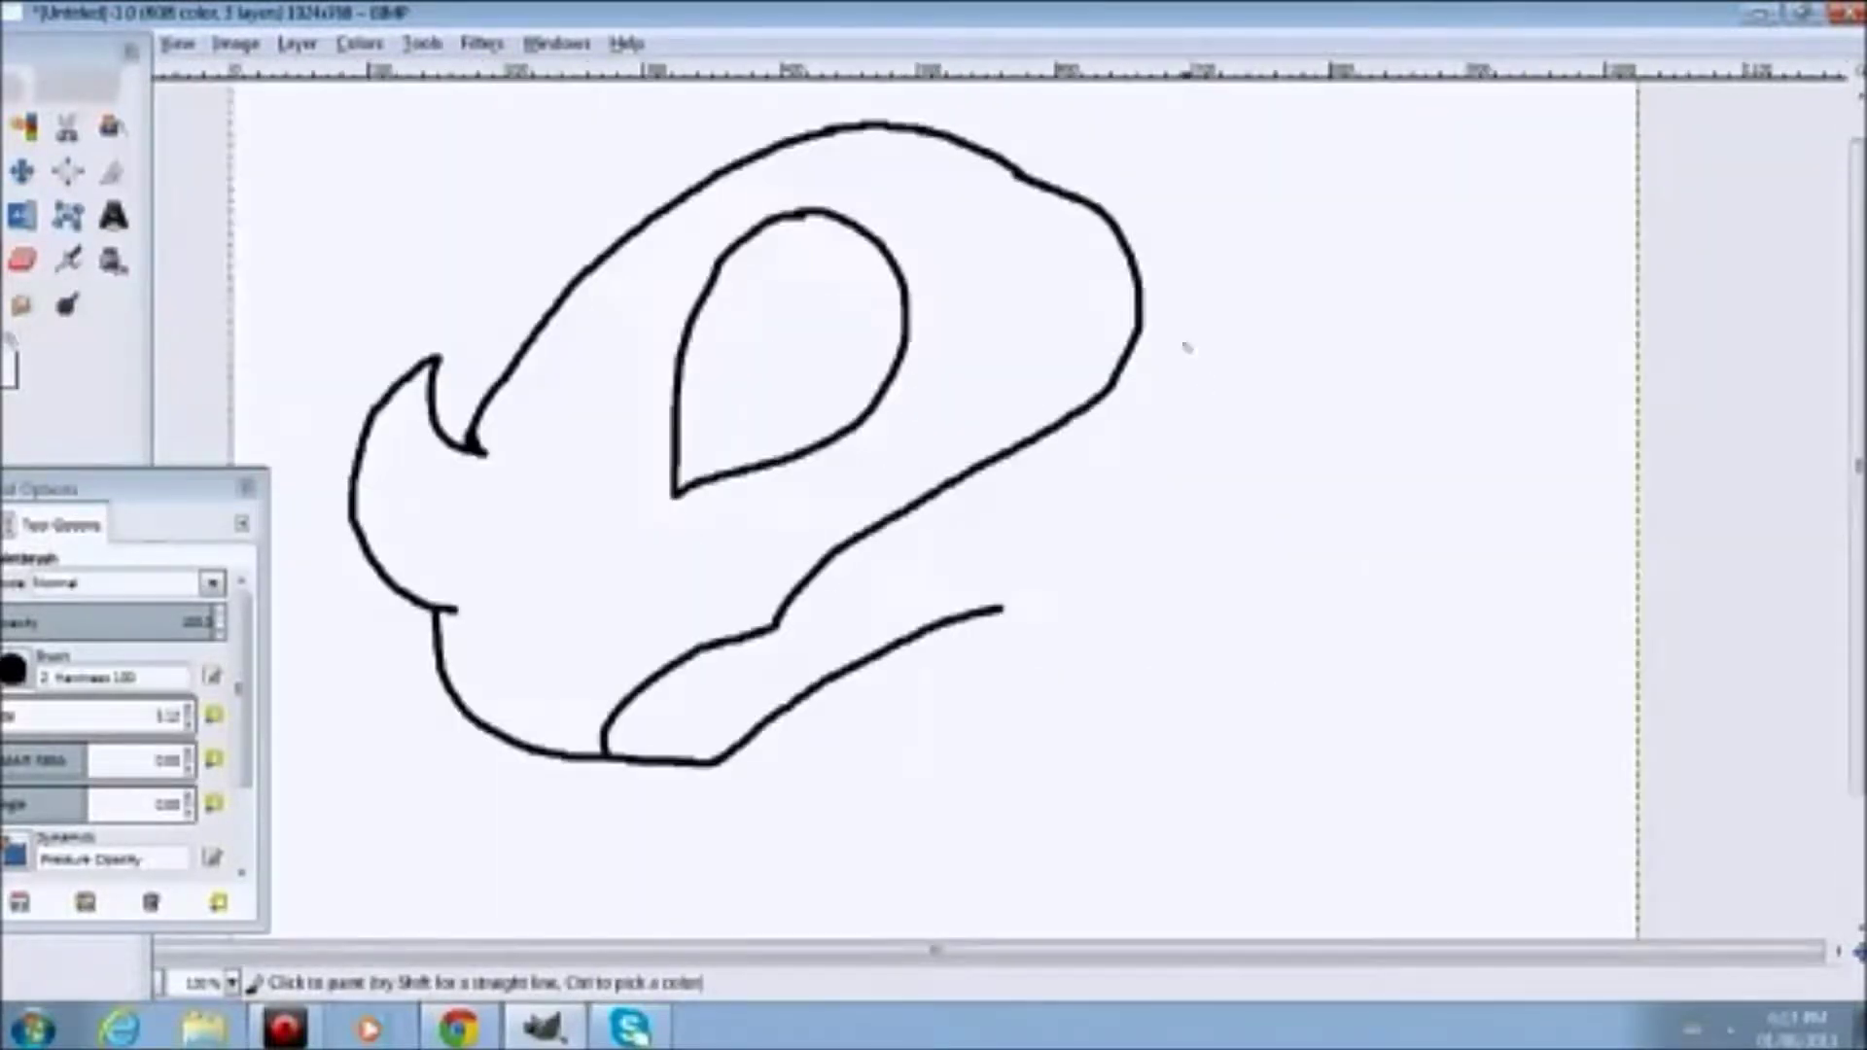
pyautogui.moveTo(1156, 262)
pyautogui.mouseDown()
pyautogui.moveTo(1275, 343)
pyautogui.moveTo(1442, 557)
pyautogui.mouseUp()
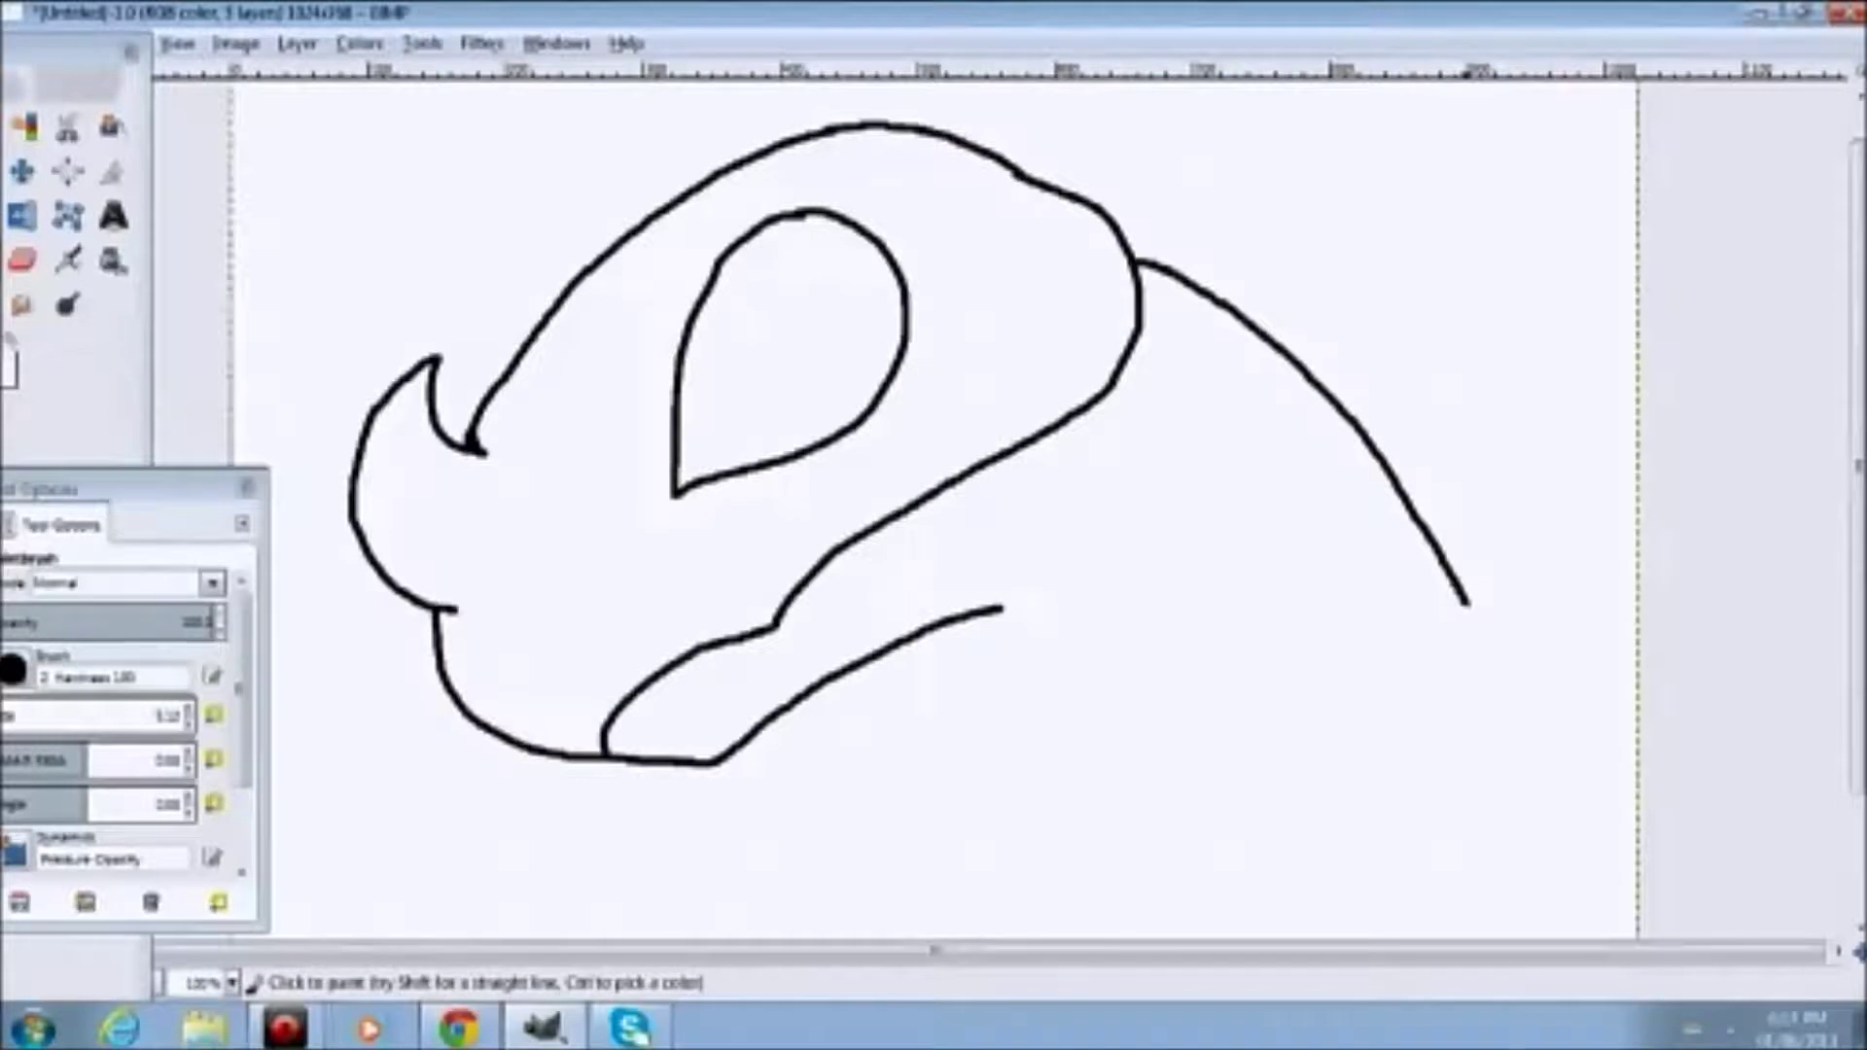
# Undo the arched neck line and repaint it sloping from the rear of the head down toward the back
pyautogui.hotkey('ctrl', 'z')
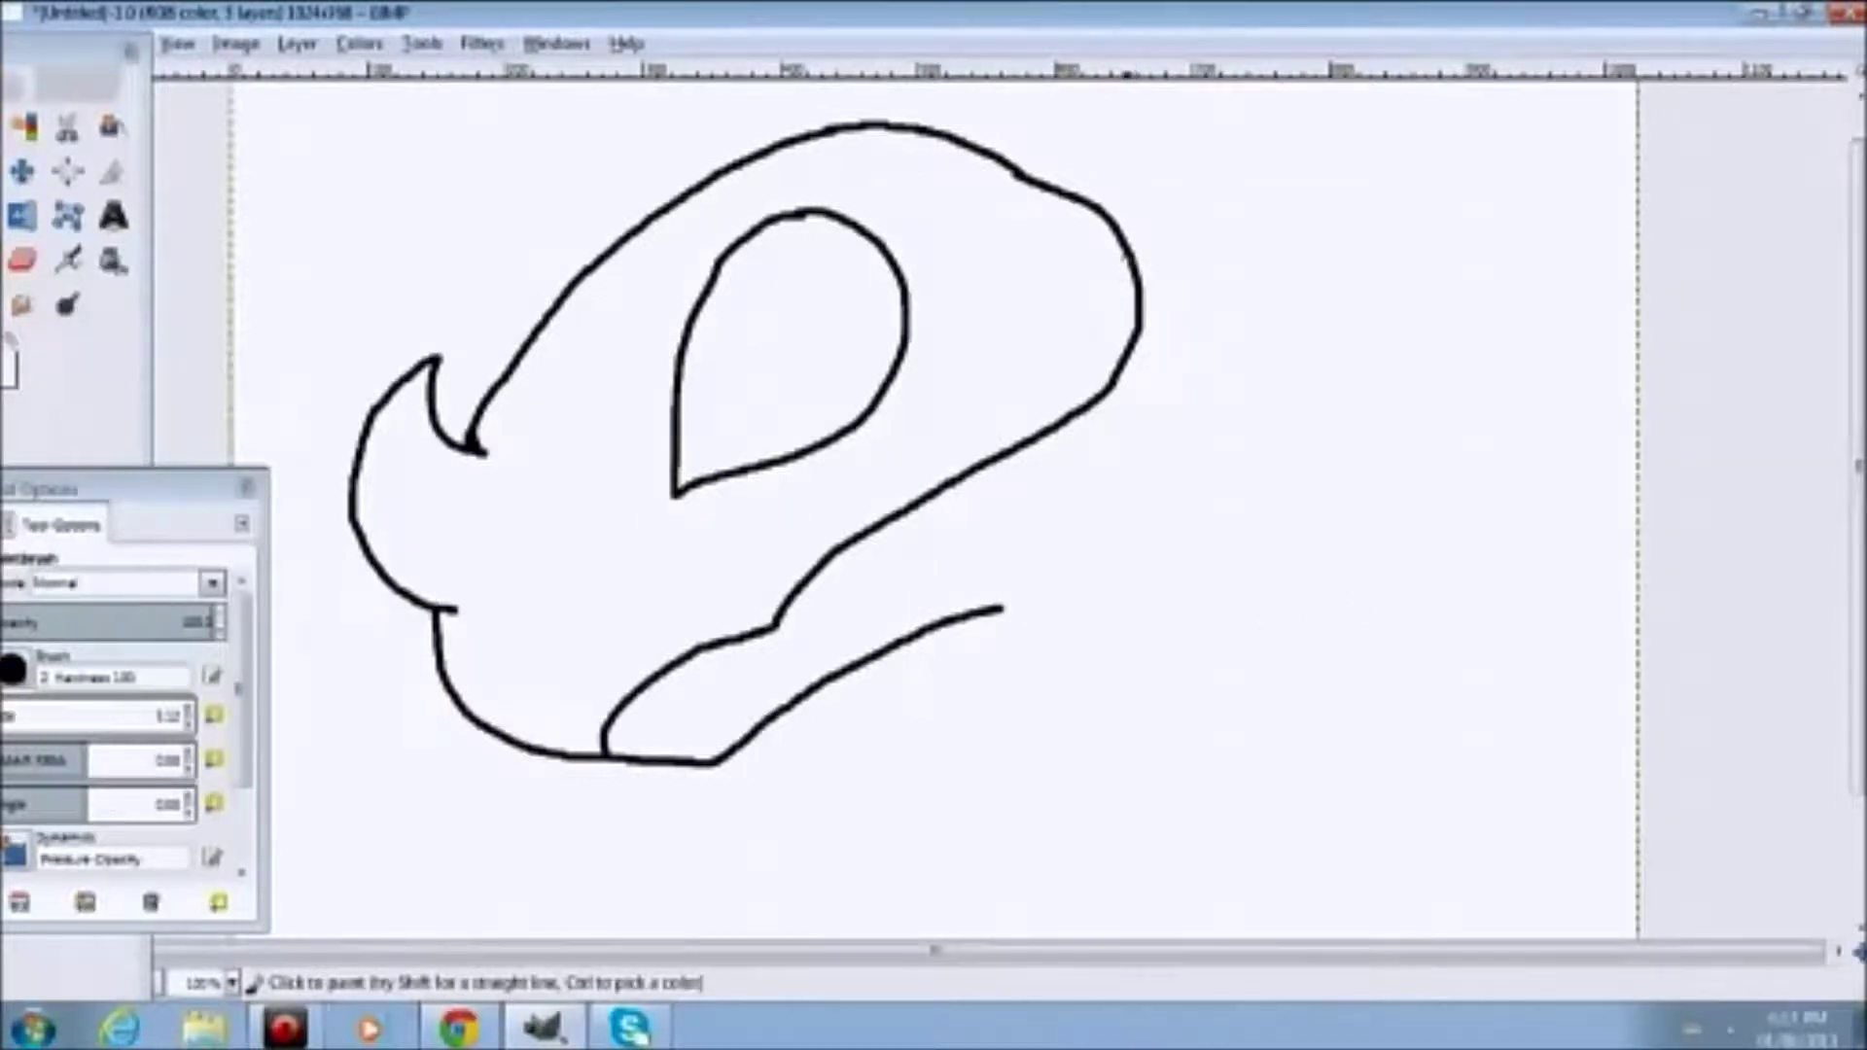
pyautogui.hotkey('ctrl', 'z')
pyautogui.moveTo(1184, 294)
pyautogui.mouseDown()
pyautogui.moveTo(1287, 394)
pyautogui.moveTo(1415, 602)
pyautogui.mouseUp()
pyautogui.hotkey('ctrl', 'z')
pyautogui.press('+')
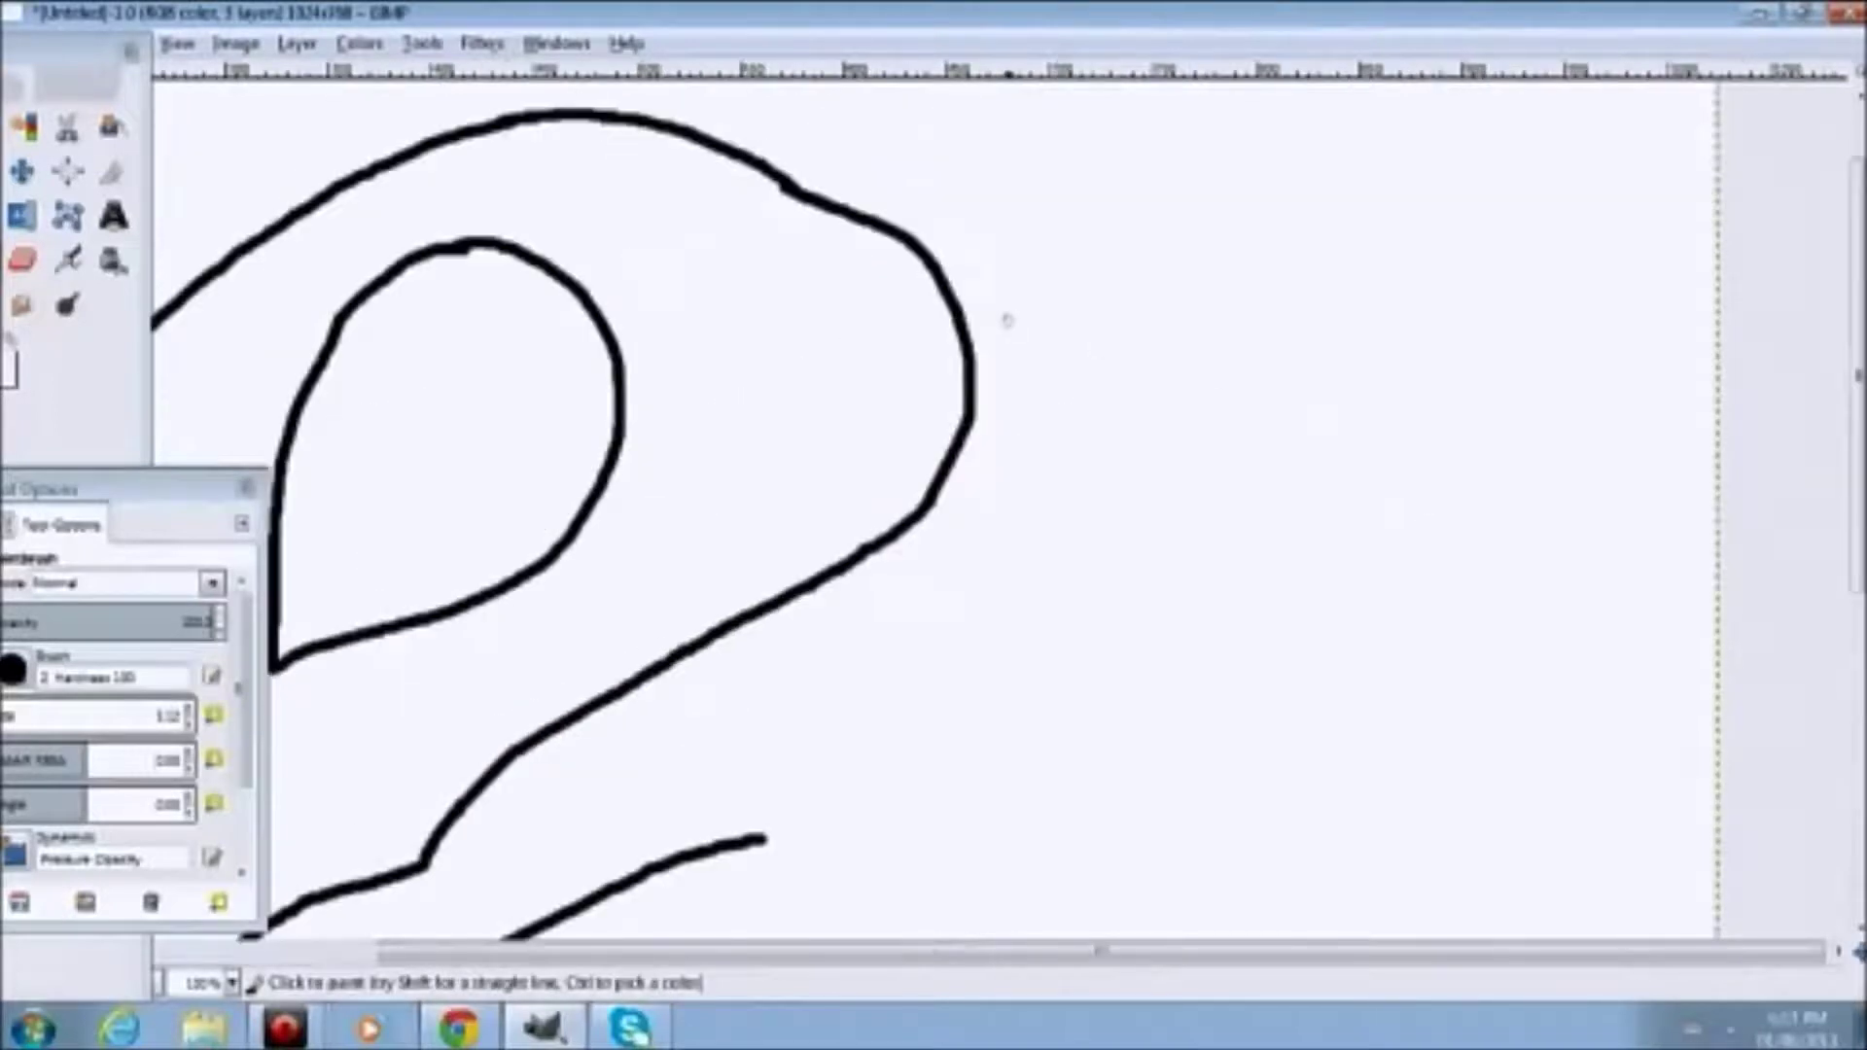
pyautogui.moveTo(959, 308); pyautogui.dragTo(1431, 786)
# Continue the throat line into an S-shaped chest line and extend the back line to the canvas edge
pyautogui.scroll(-5, 848, 500)
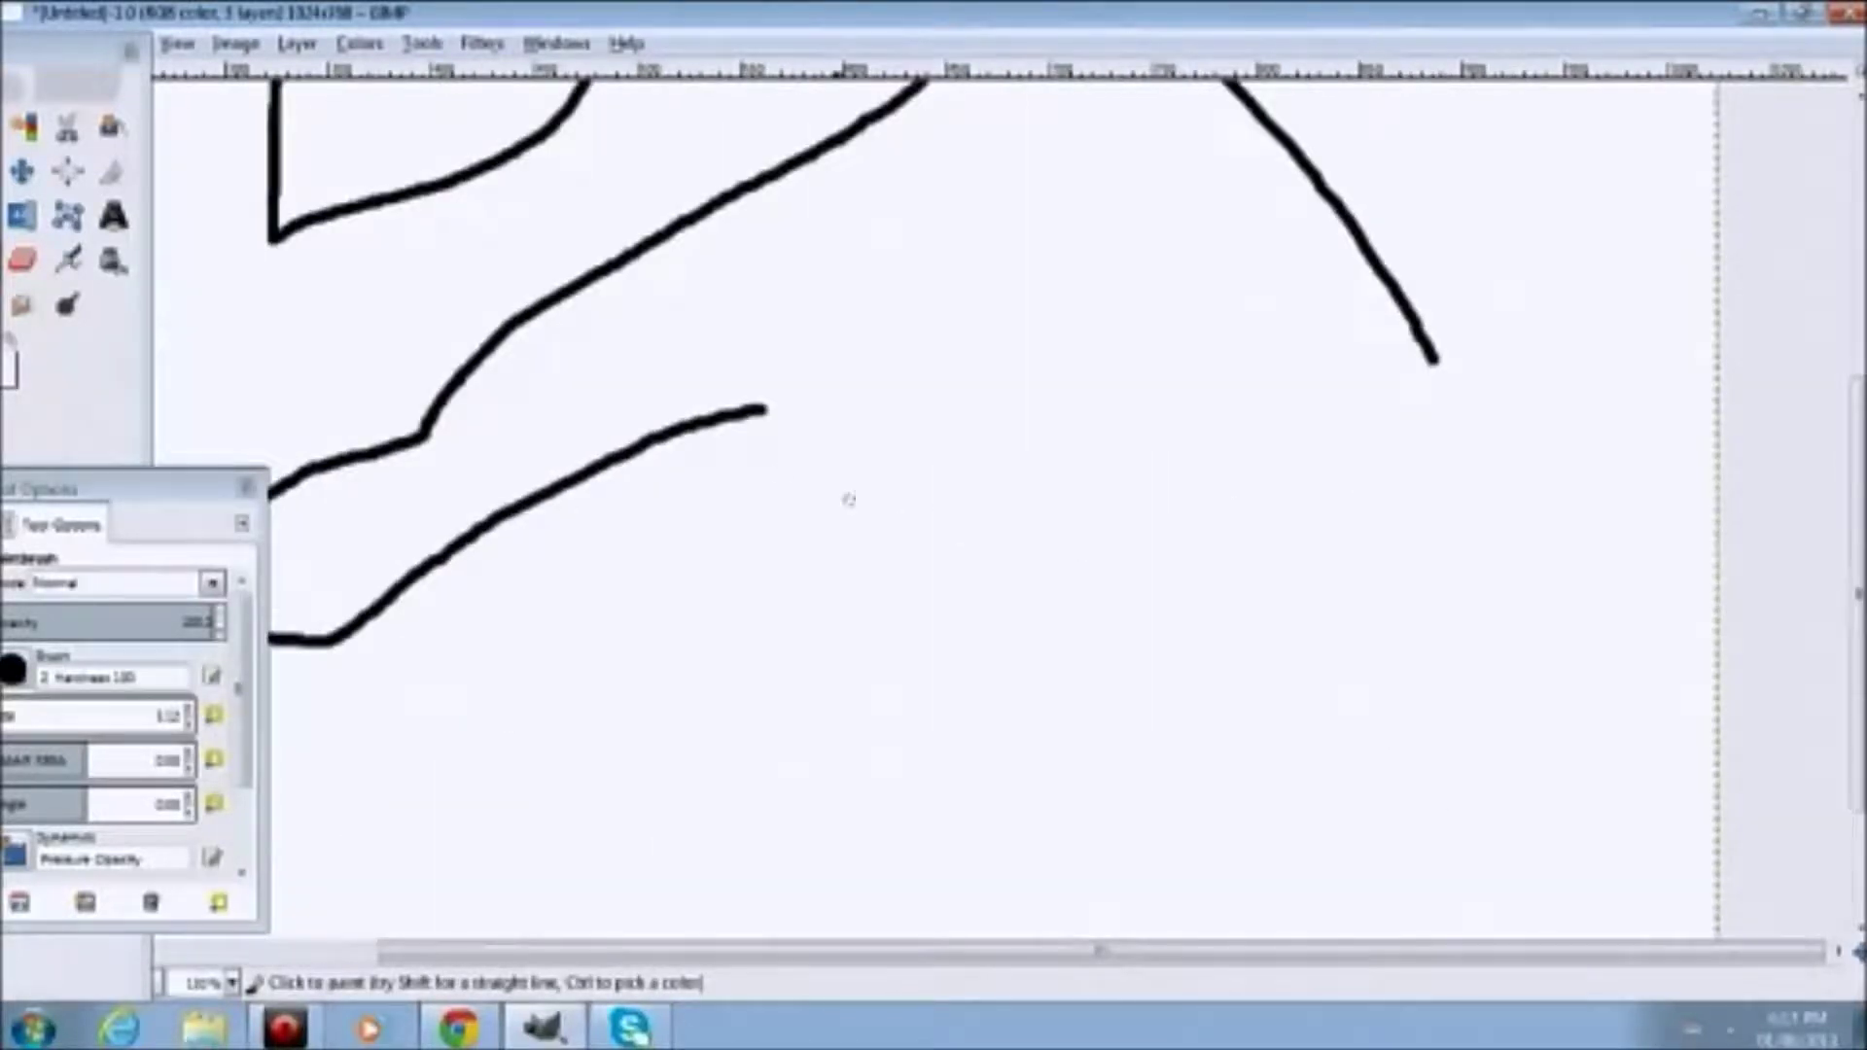
pyautogui.moveTo(763, 410); pyautogui.dragTo(880, 625)
pyautogui.scroll(-1, 879, 626)
pyautogui.moveTo(879, 425); pyautogui.dragTo(904, 834)
pyautogui.moveTo(1433, 159); pyautogui.dragTo(1714, 424)
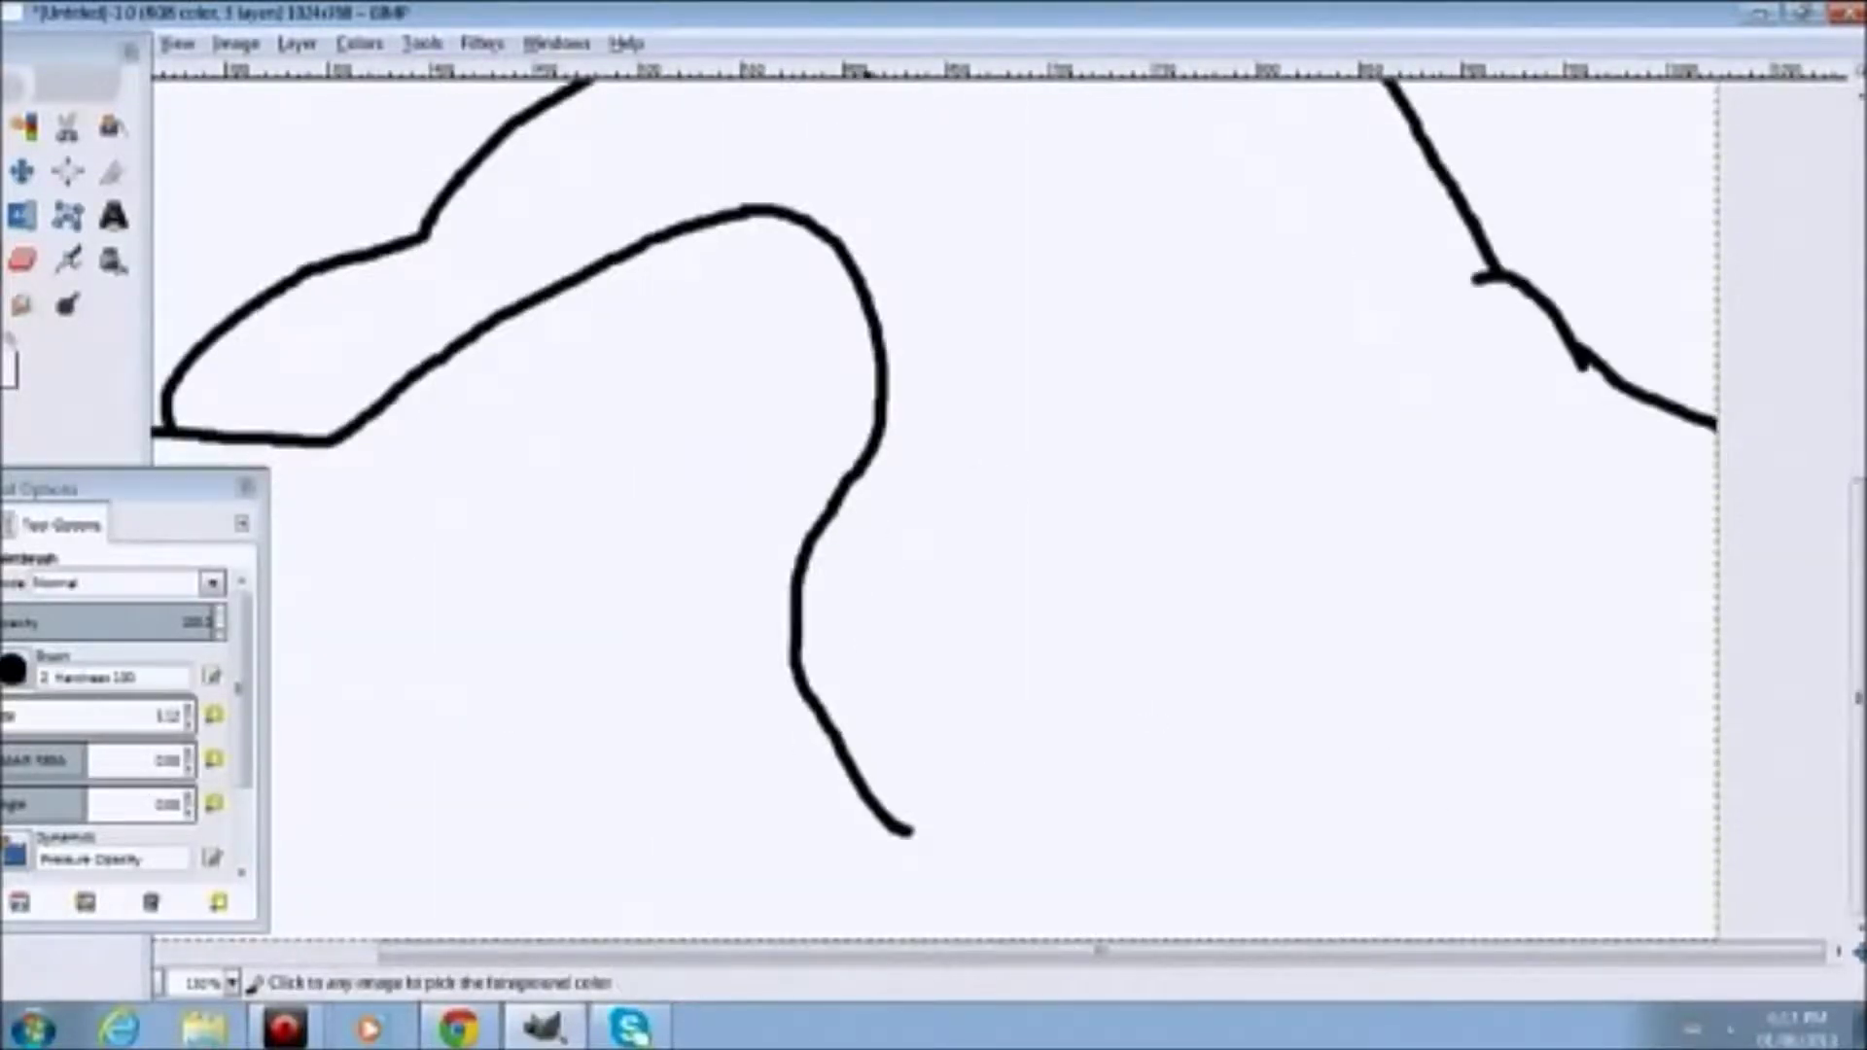
# Erase the end of the chest line that crosses below the front limb's upper line
pyautogui.scroll(-3, 932, 499)
pyautogui.scroll(4, 1145, 622)
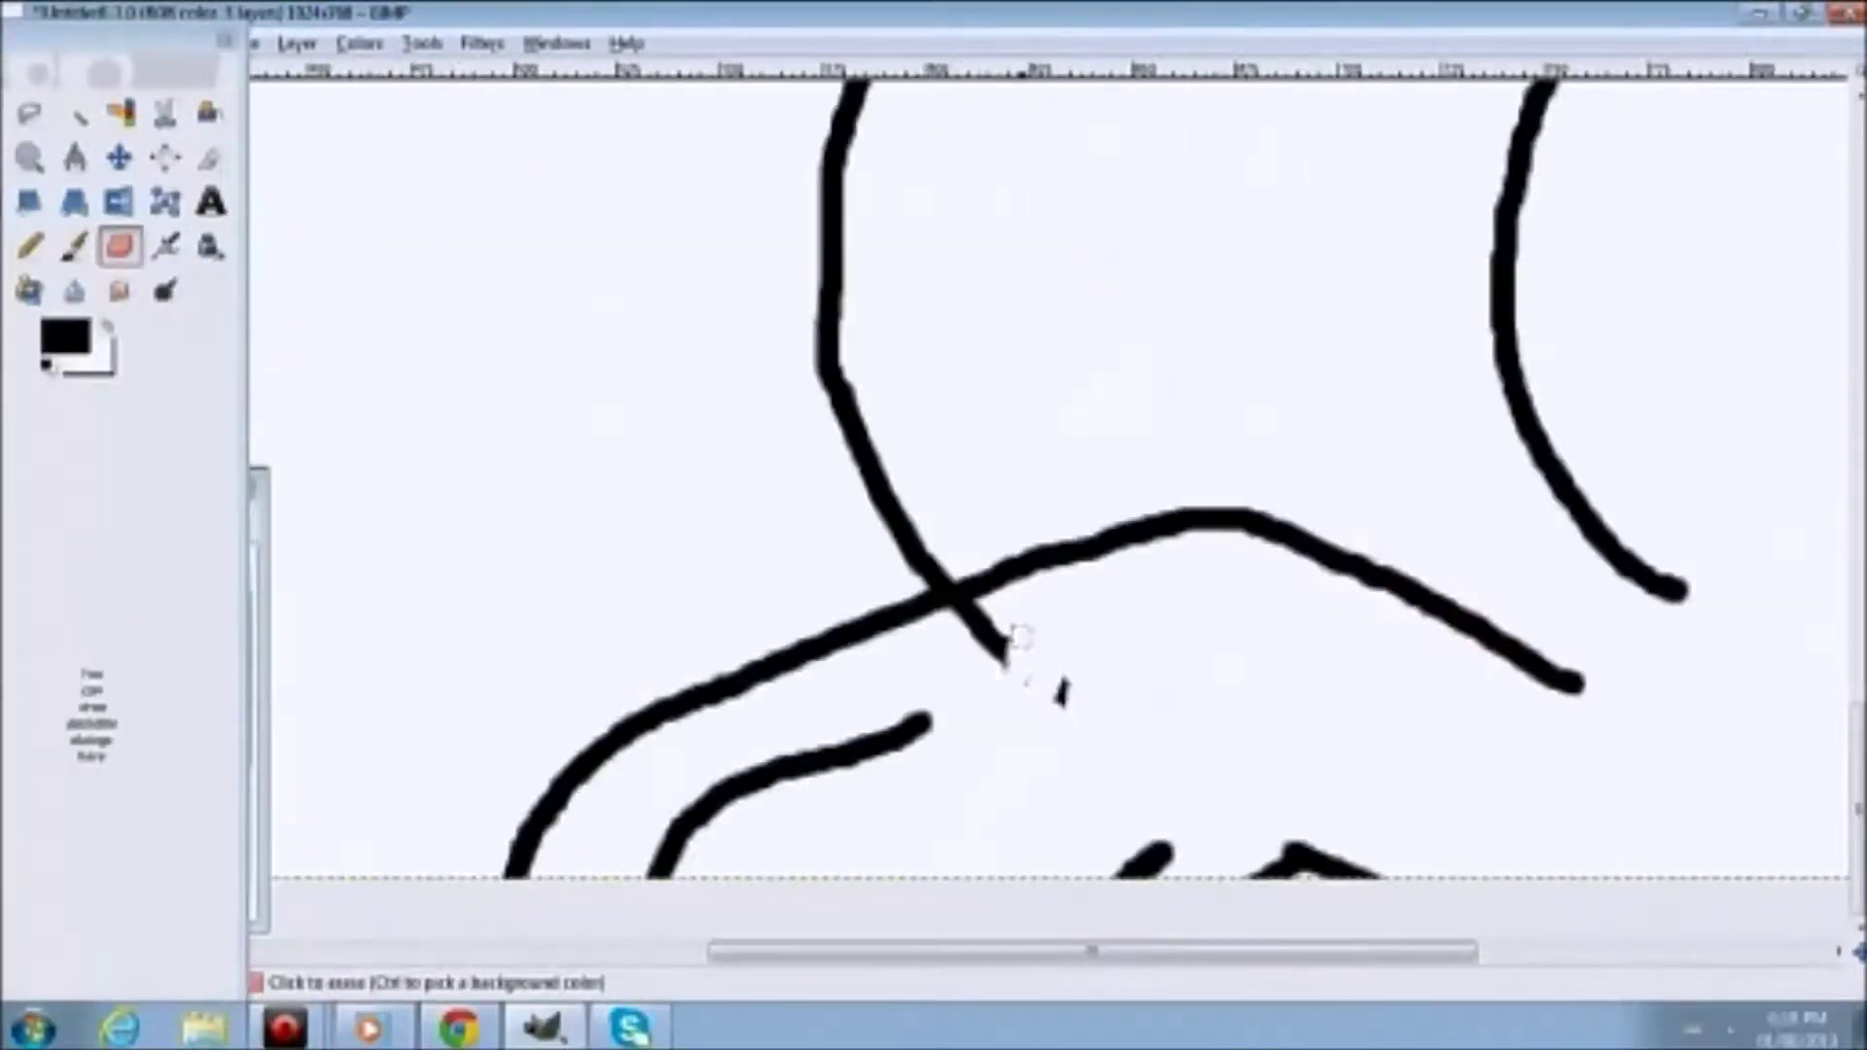
pyautogui.moveTo(1001, 644)
pyautogui.mouseDown()
pyautogui.moveTo(958, 640)
pyautogui.moveTo(979, 610)
pyautogui.moveTo(954, 615)
pyautogui.moveTo(974, 650)
pyautogui.mouseUp()
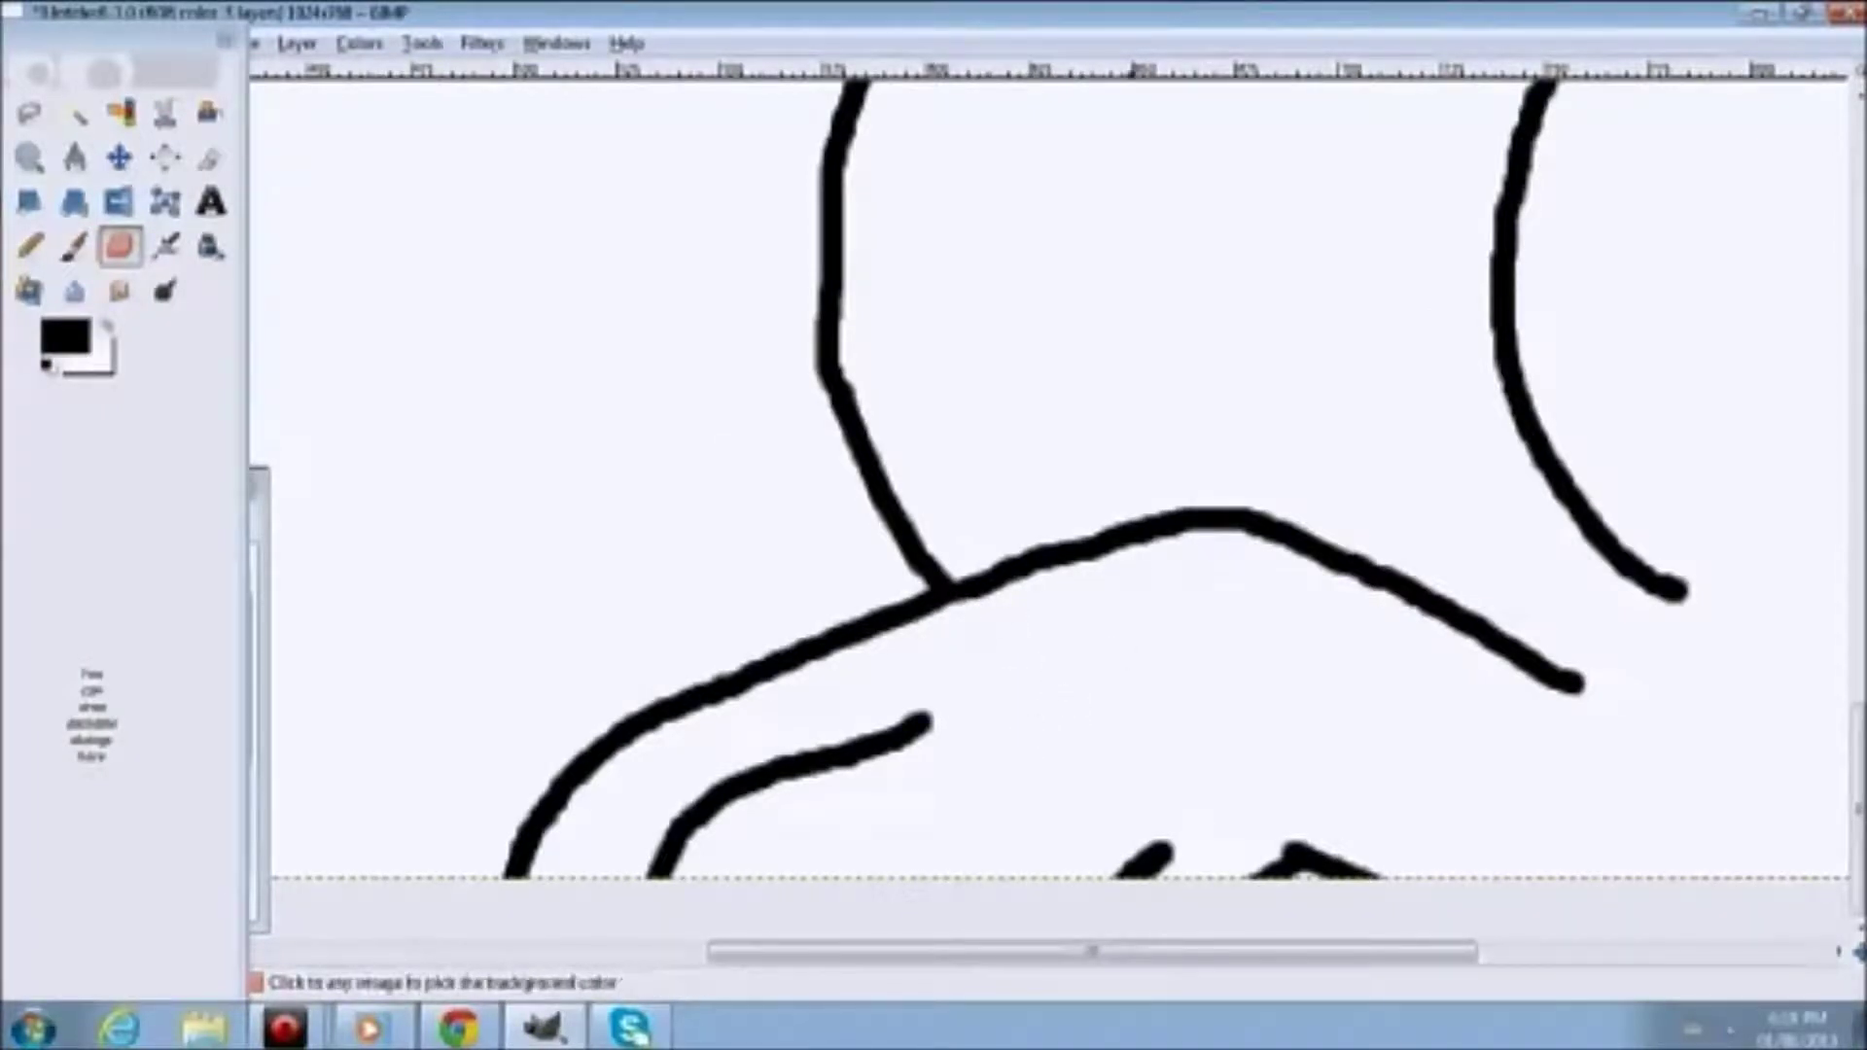
pyautogui.scroll(-5, 1080, 673)
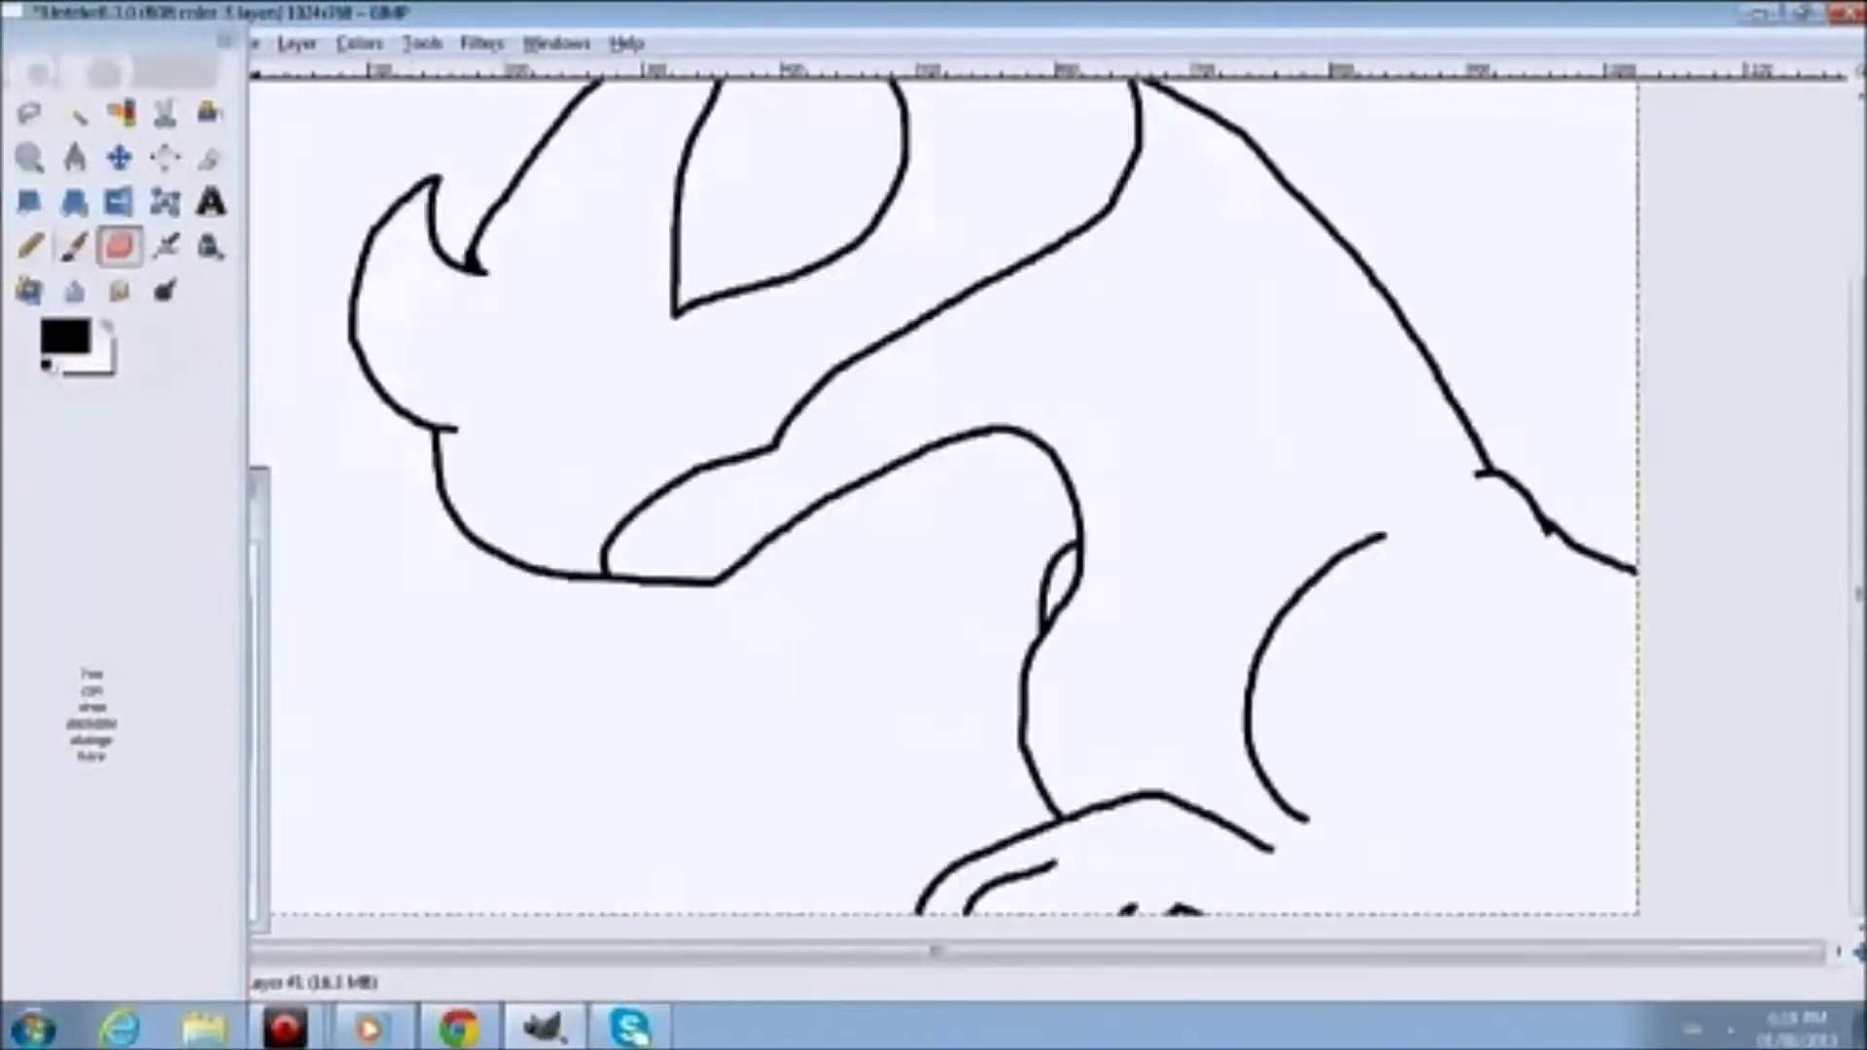
# Undo the erasing and the front limb lines, and repaint the limb's upper line as a long arch down to the canvas's lower edge
pyautogui.press('p')
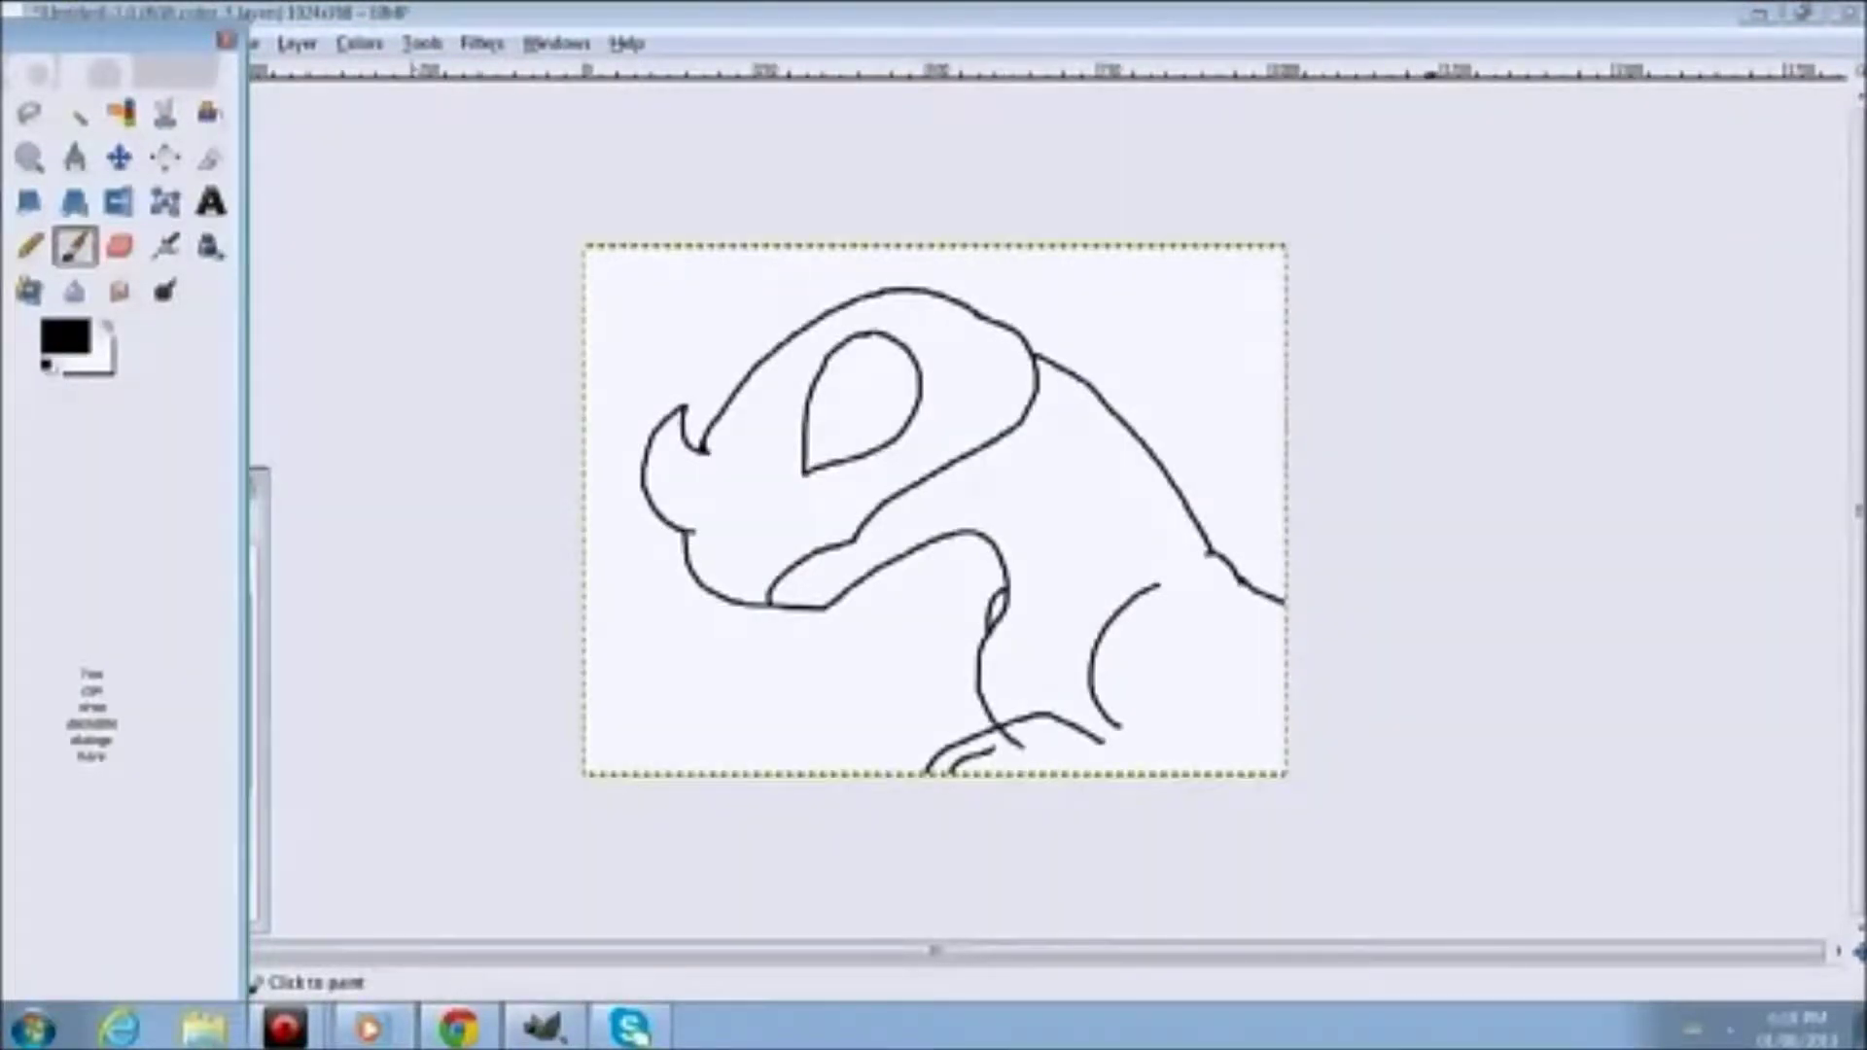
pyautogui.hotkey('ctrl', 'z')
pyautogui.hotkey('ctrl', 'z')
pyautogui.scroll(4, 1222, 855)
pyautogui.scroll(-2, 1083, 763)
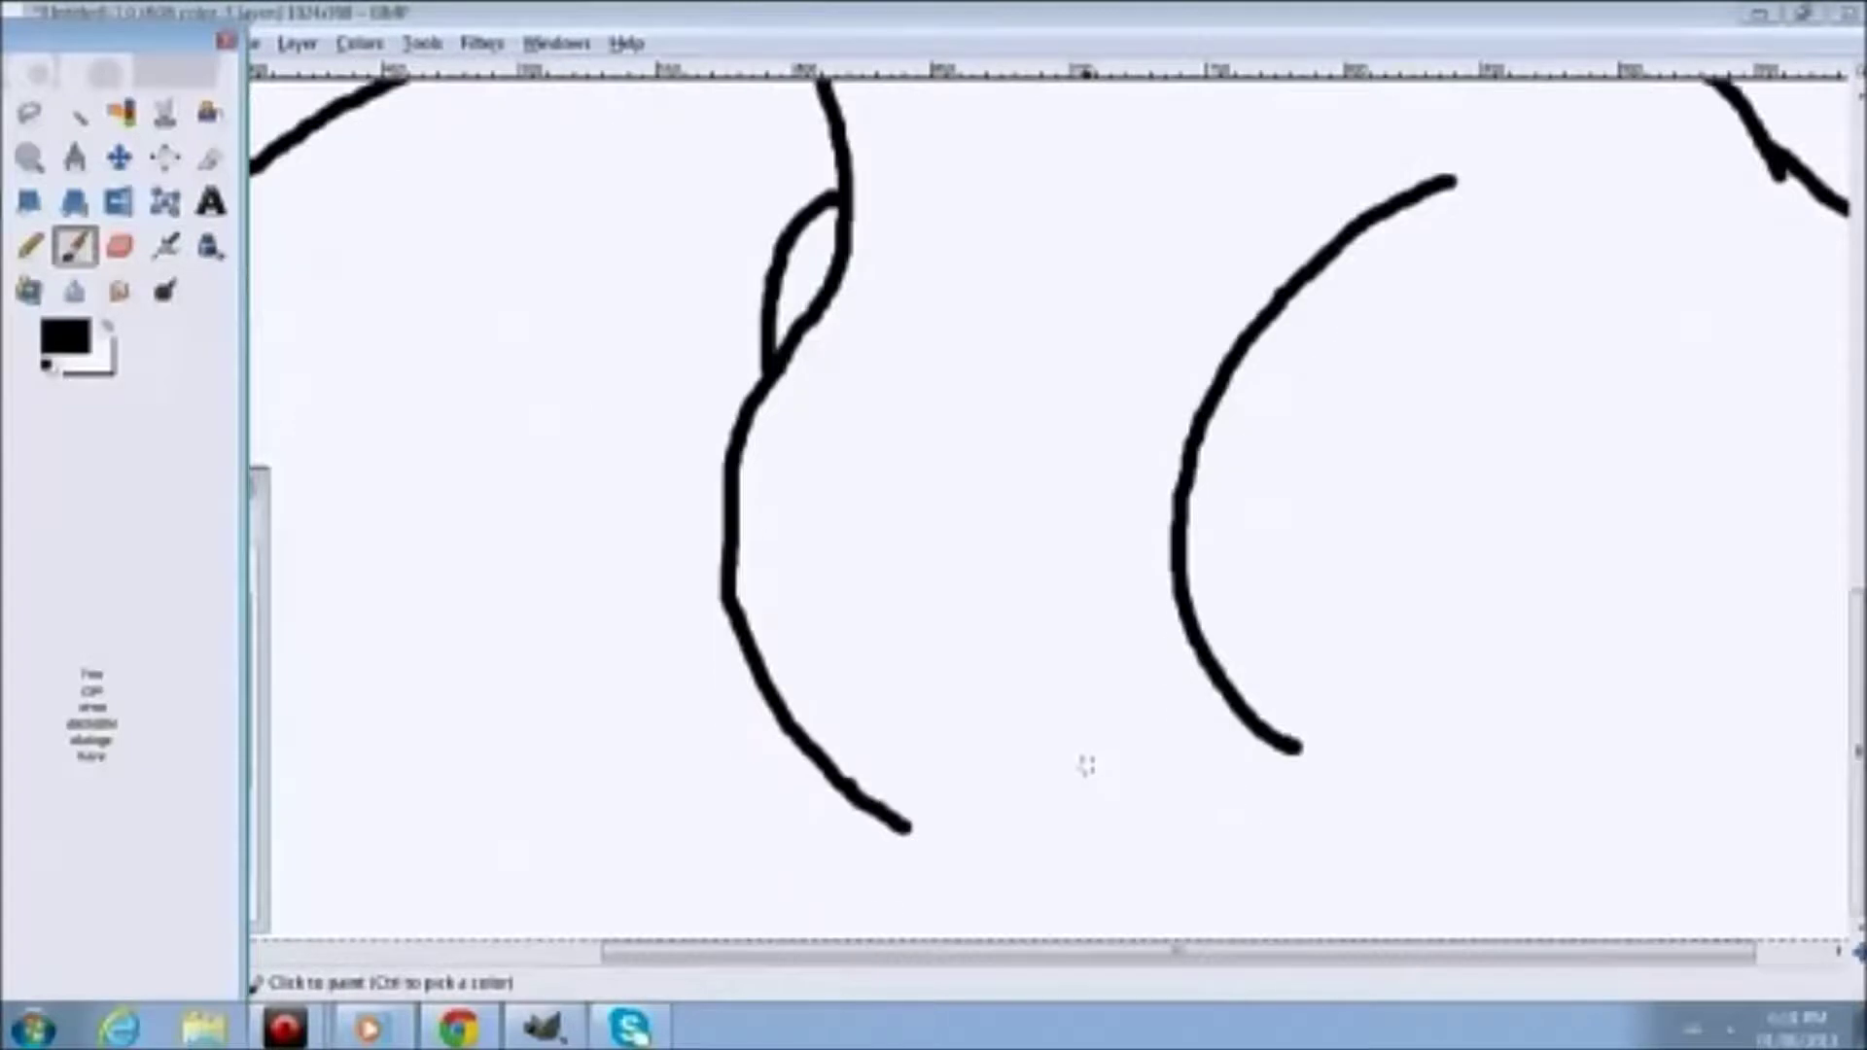
pyautogui.moveTo(1153, 742)
pyautogui.mouseDown()
pyautogui.moveTo(1001, 684)
pyautogui.moveTo(835, 663)
pyautogui.moveTo(629, 757)
pyautogui.moveTo(384, 938)
pyautogui.mouseUp()
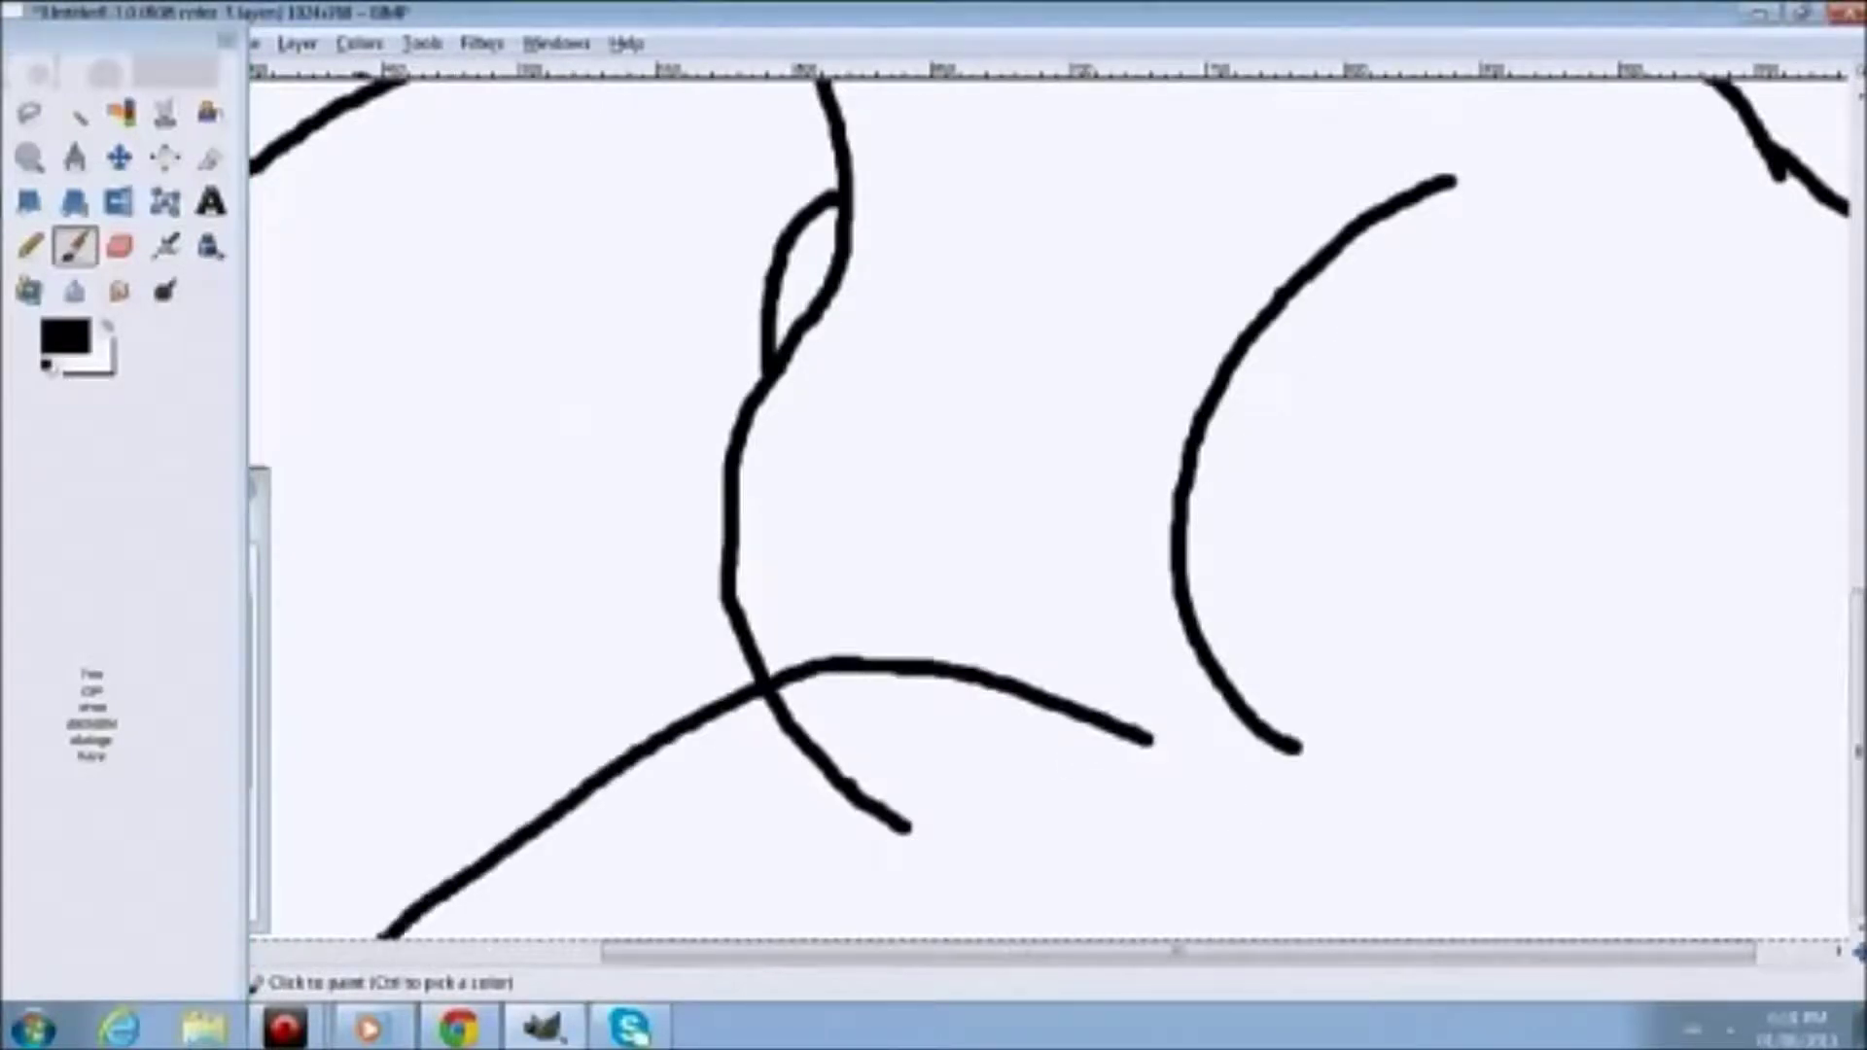
# Try to paint a second forelimb reaching forward from the chest line
pyautogui.hscroll(-5, 566, 783)
pyautogui.moveTo(1240, 537); pyautogui.dragTo(977, 405)
pyautogui.hotkey('ctrl', 'z')
pyautogui.moveTo(1255, 611)
pyautogui.mouseDown()
pyautogui.moveTo(1098, 523)
pyautogui.moveTo(998, 488)
pyautogui.moveTo(718, 515)
pyautogui.moveTo(587, 578)
pyautogui.moveTo(556, 686)
pyautogui.moveTo(645, 651)
pyautogui.moveTo(540, 777)
pyautogui.moveTo(583, 750)
pyautogui.moveTo(645, 651)
pyautogui.moveTo(516, 768)
pyautogui.moveTo(525, 829)
pyautogui.mouseUp()
pyautogui.hotkey('ctrl', 'z')
pyautogui.hotkey('ctrl', 'z')
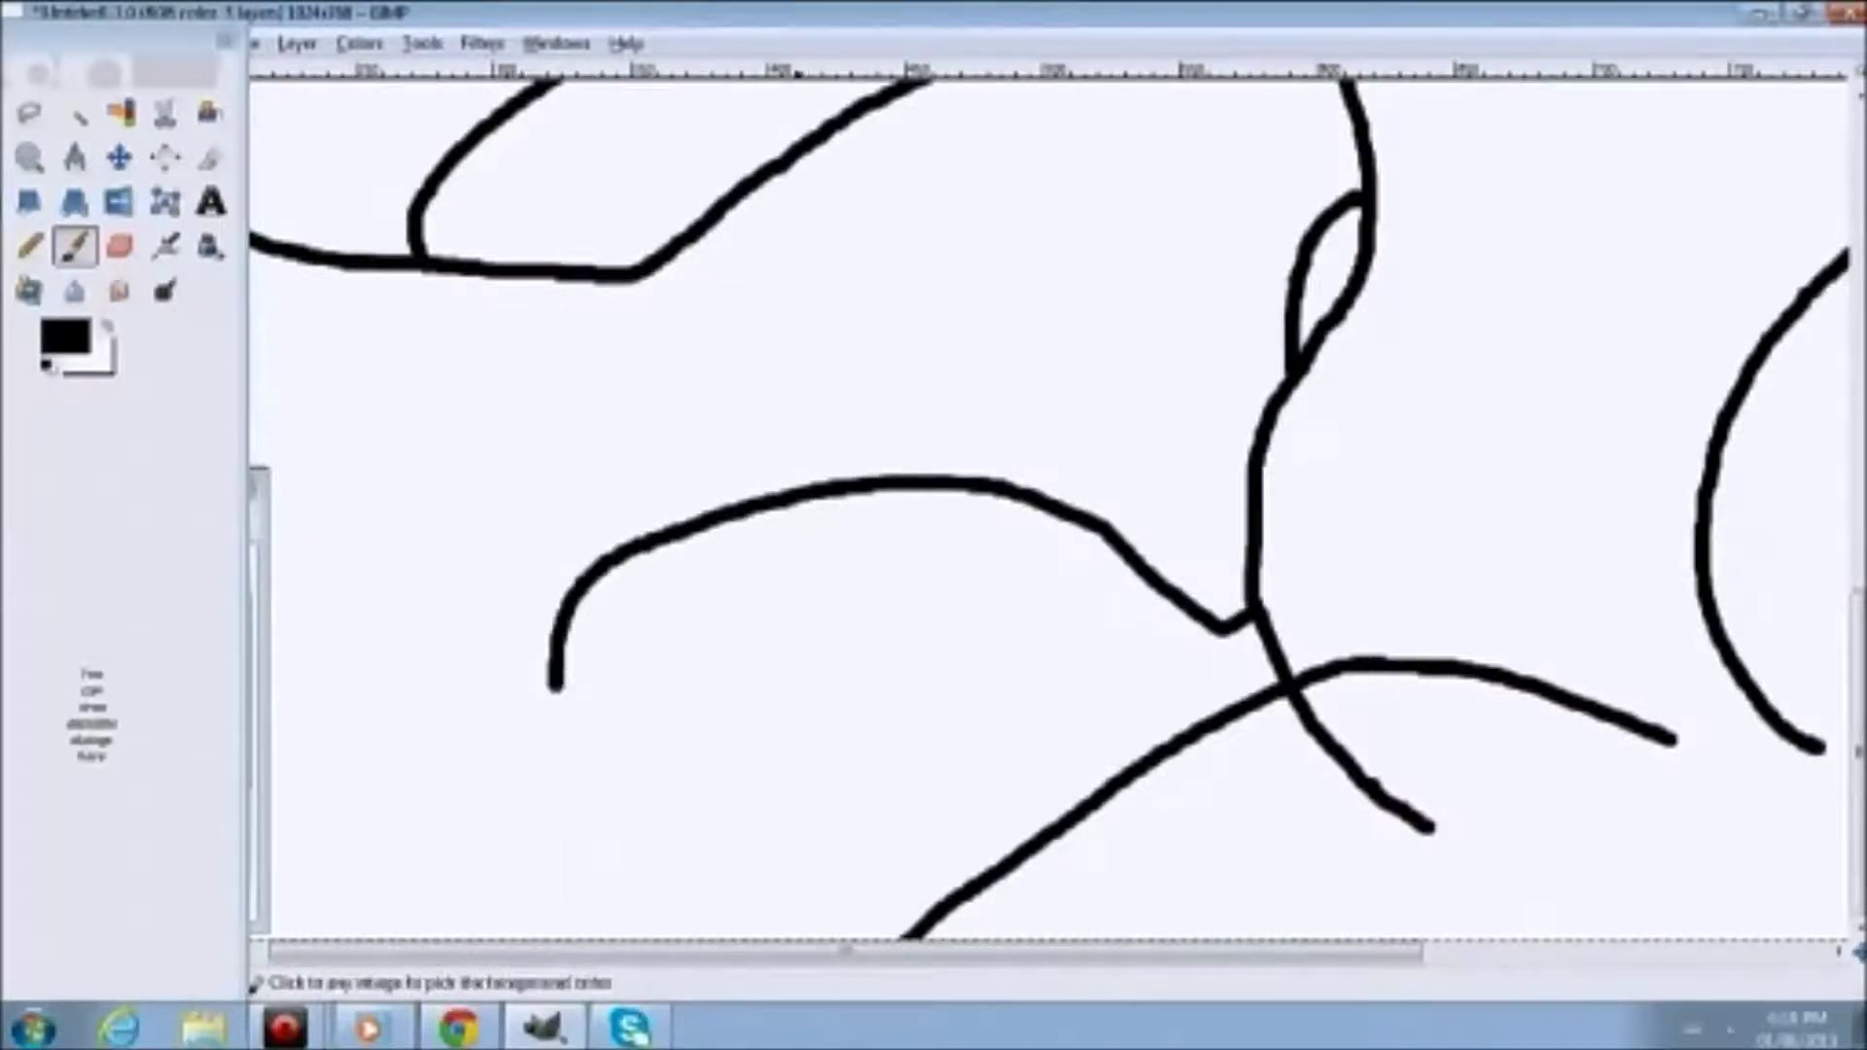
pyautogui.hotkey('ctrl', 'z')
# Try to join the front limb's upper line to the lower part of the shoulder curve
pyautogui.scroll(-5, 988, 571)
pyautogui.scroll(5, 969, 583)
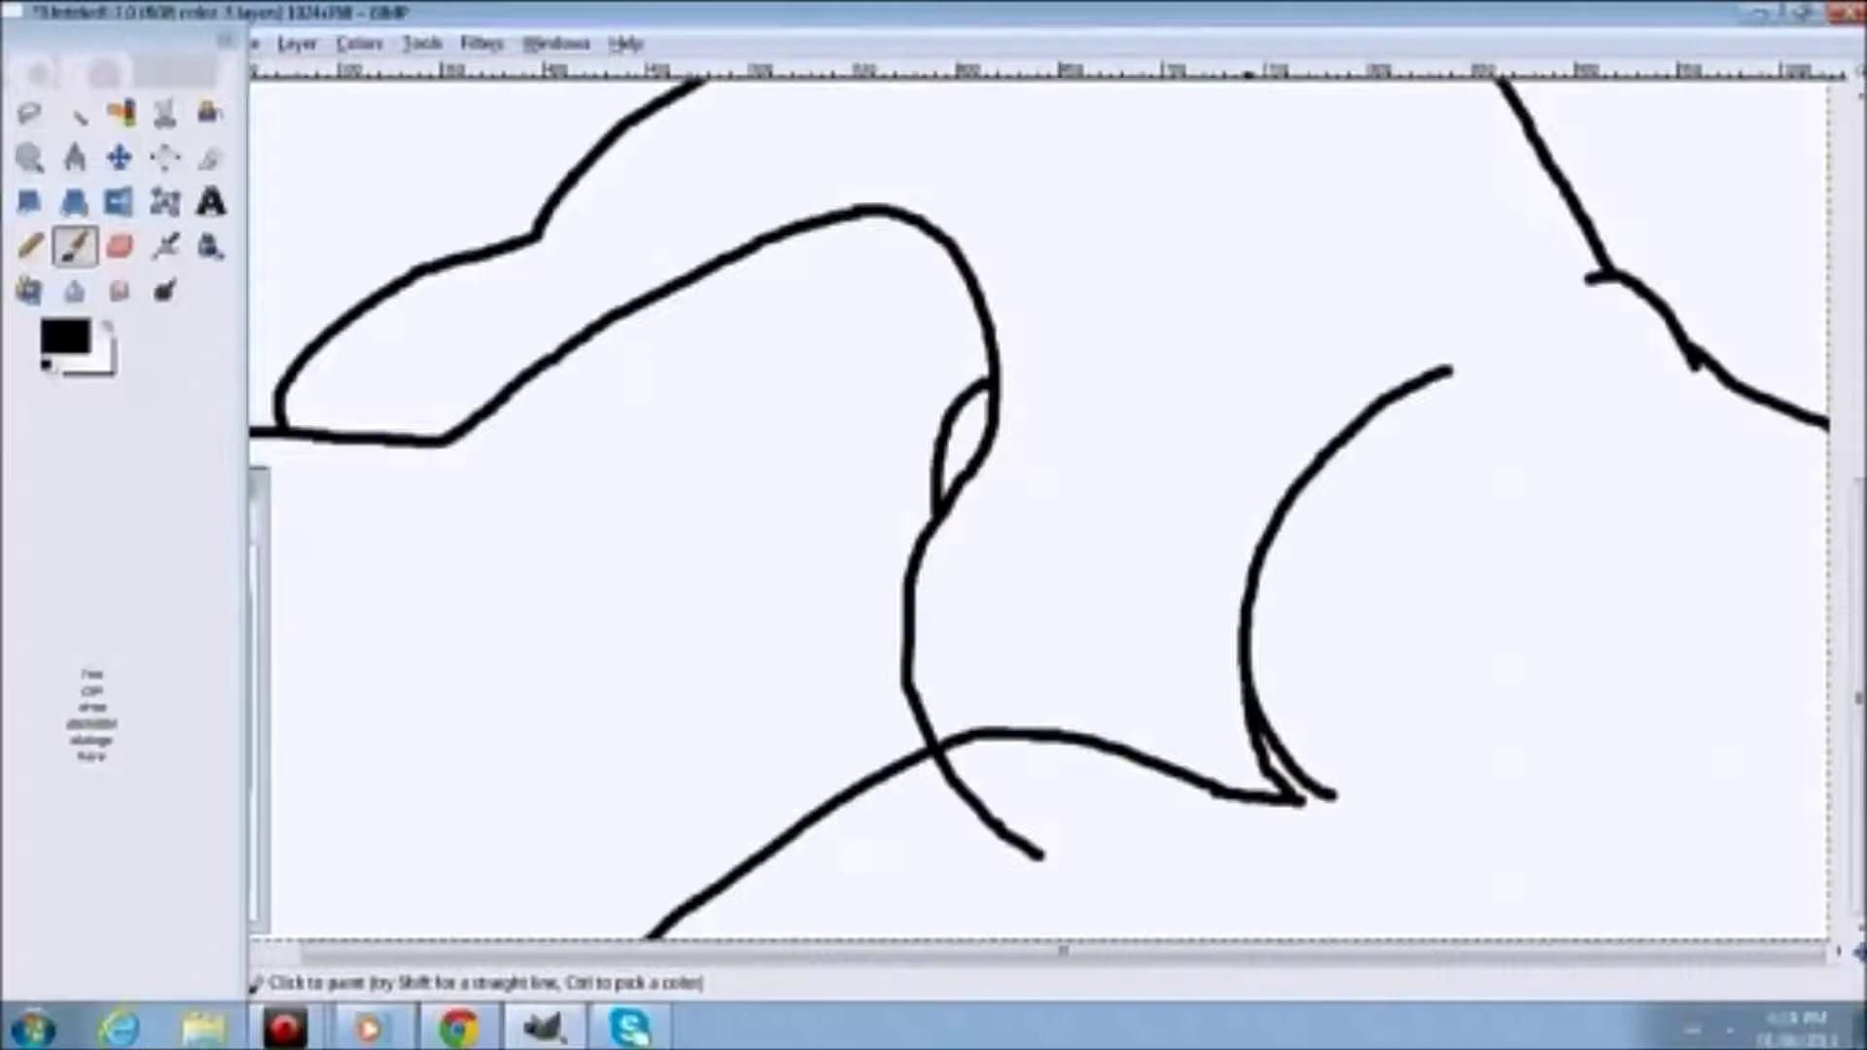
pyautogui.scroll(1, 1506, 761)
pyautogui.hotkey('ctrl', 'z')
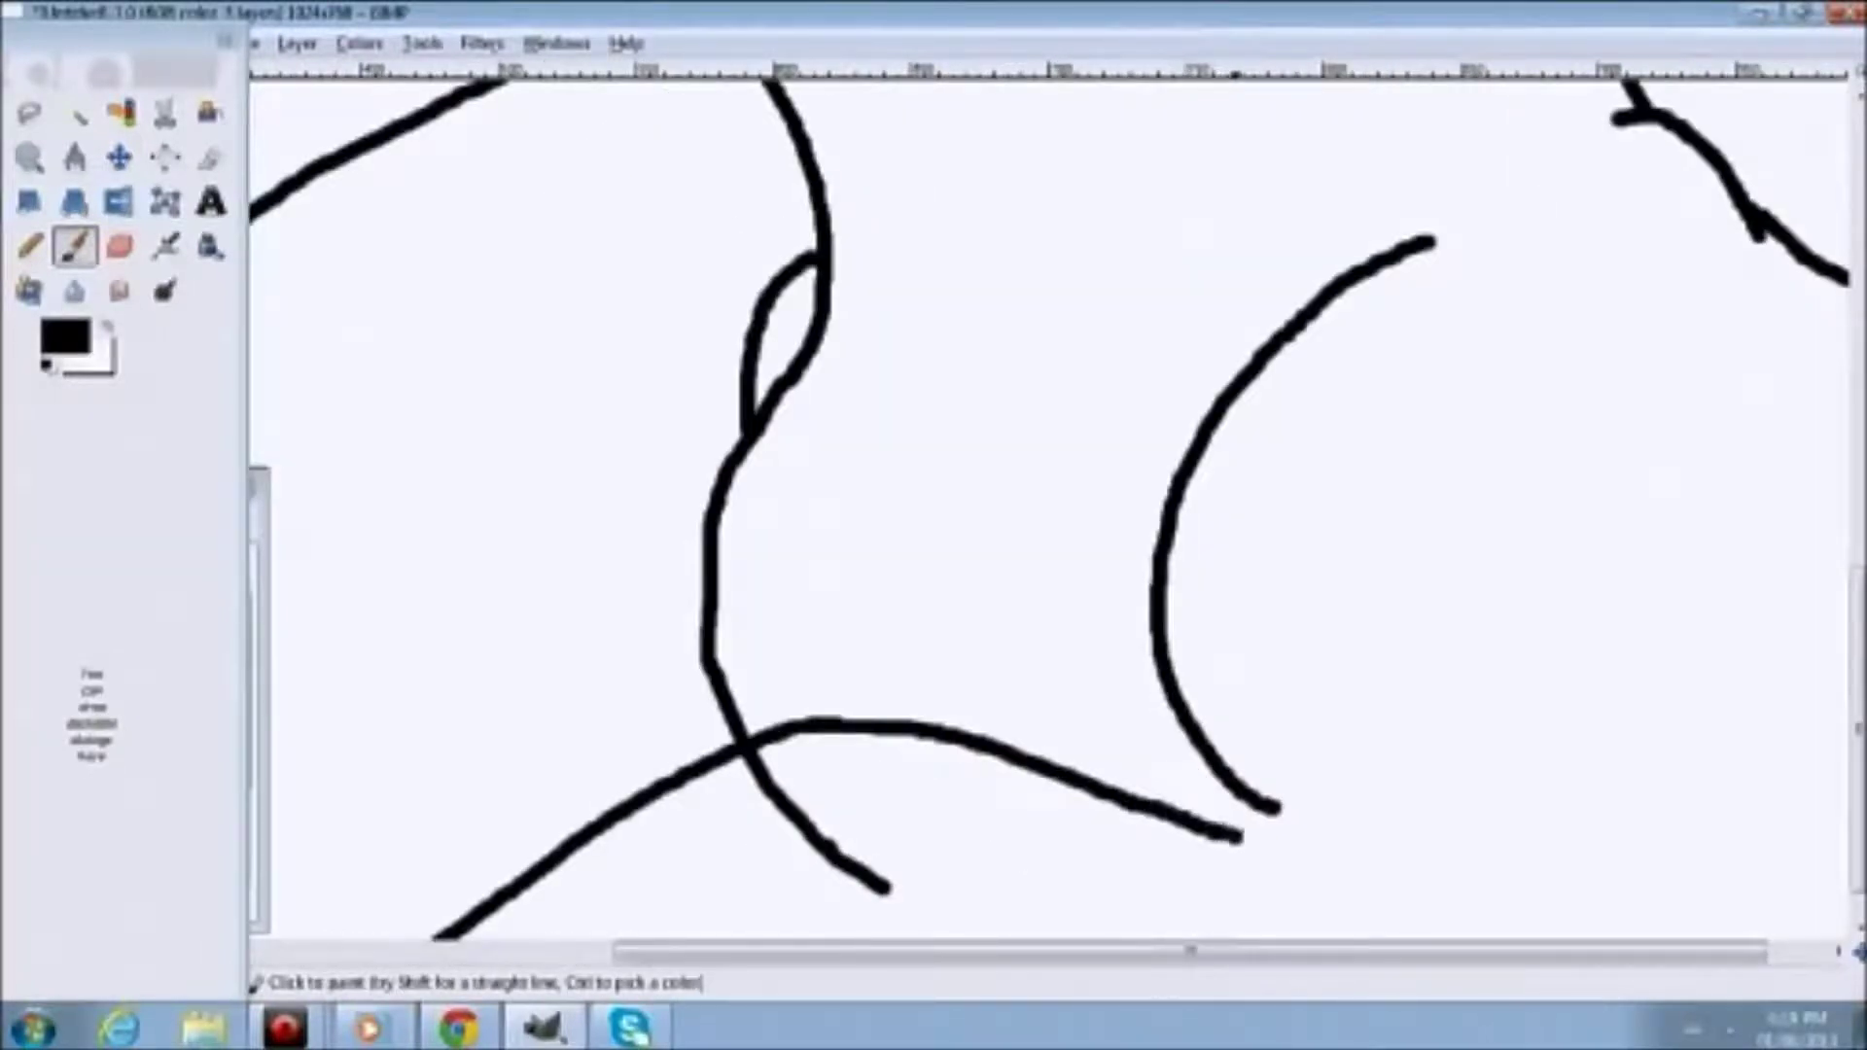
pyautogui.moveTo(1235, 835); pyautogui.dragTo(1188, 751)
pyautogui.hotkey('ctrl', 'z')
pyautogui.hotkey('ctrl', 'z')
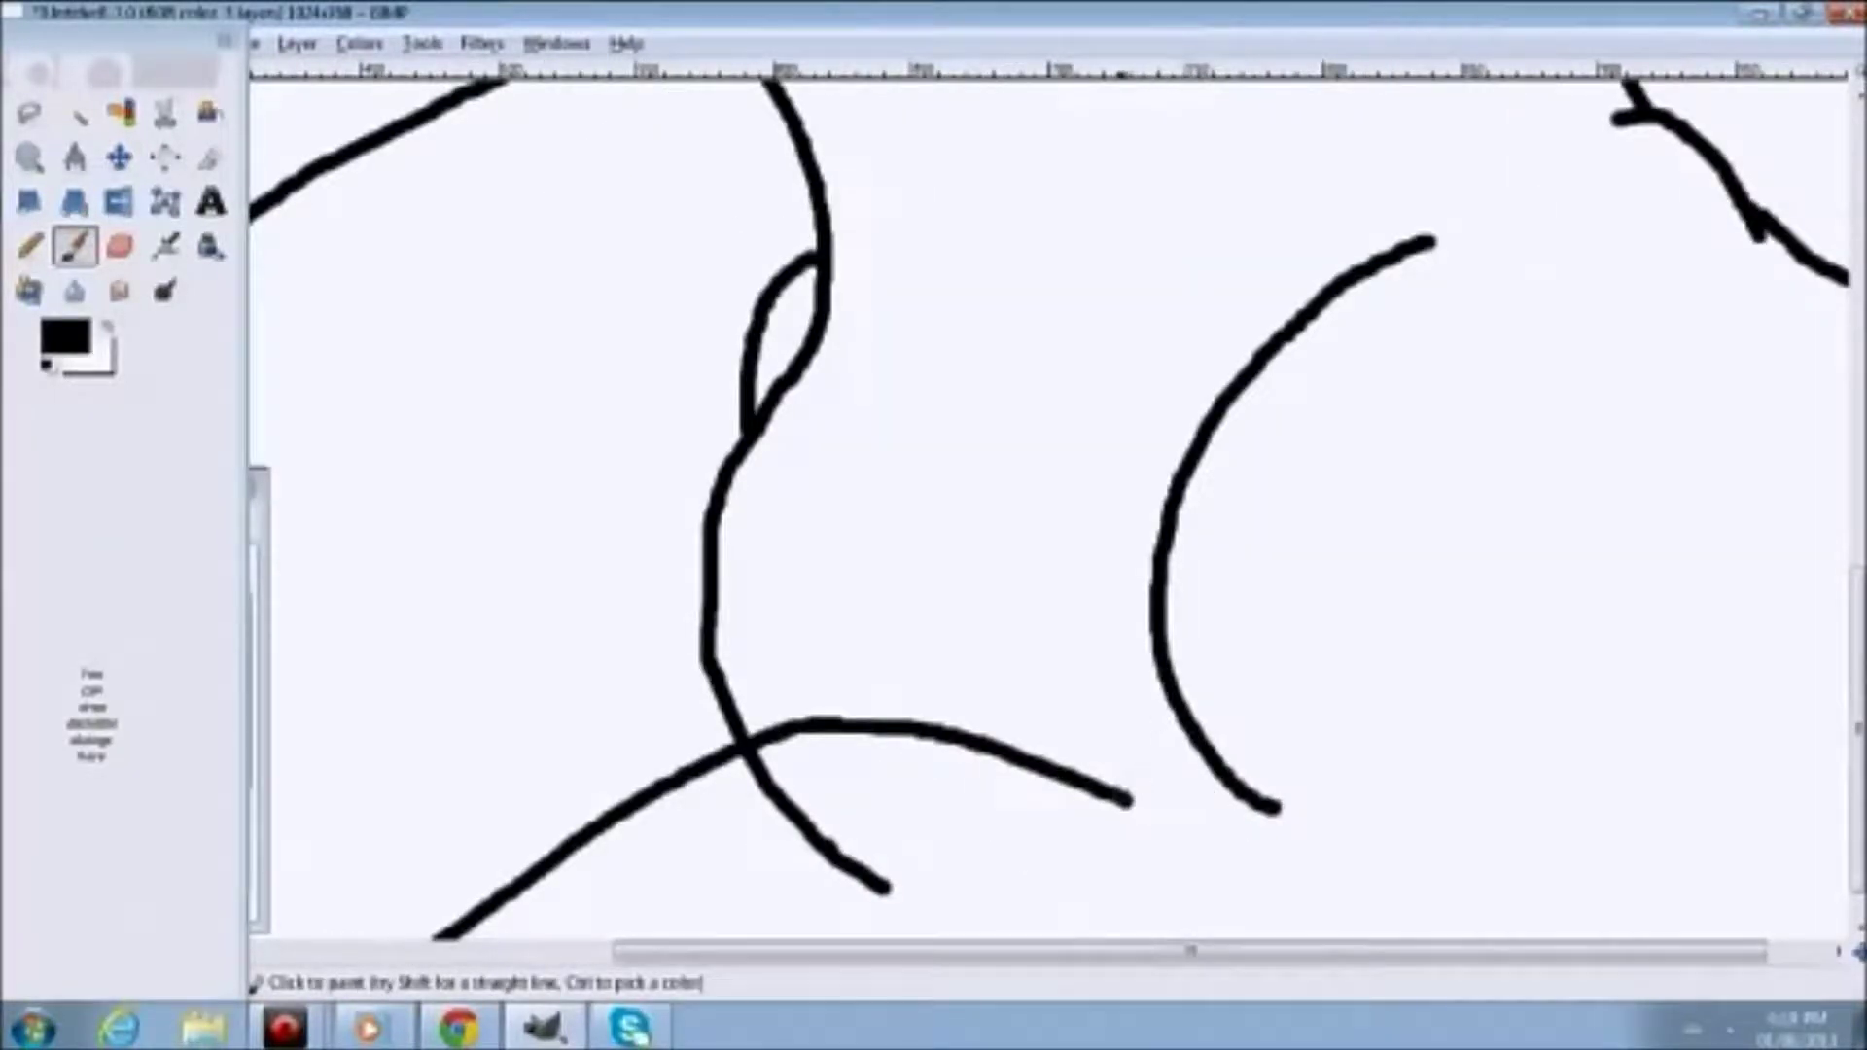
pyautogui.moveTo(1177, 815)
pyautogui.mouseDown()
pyautogui.moveTo(1244, 839)
pyautogui.moveTo(1160, 737)
pyautogui.moveTo(1146, 676)
pyautogui.mouseUp()
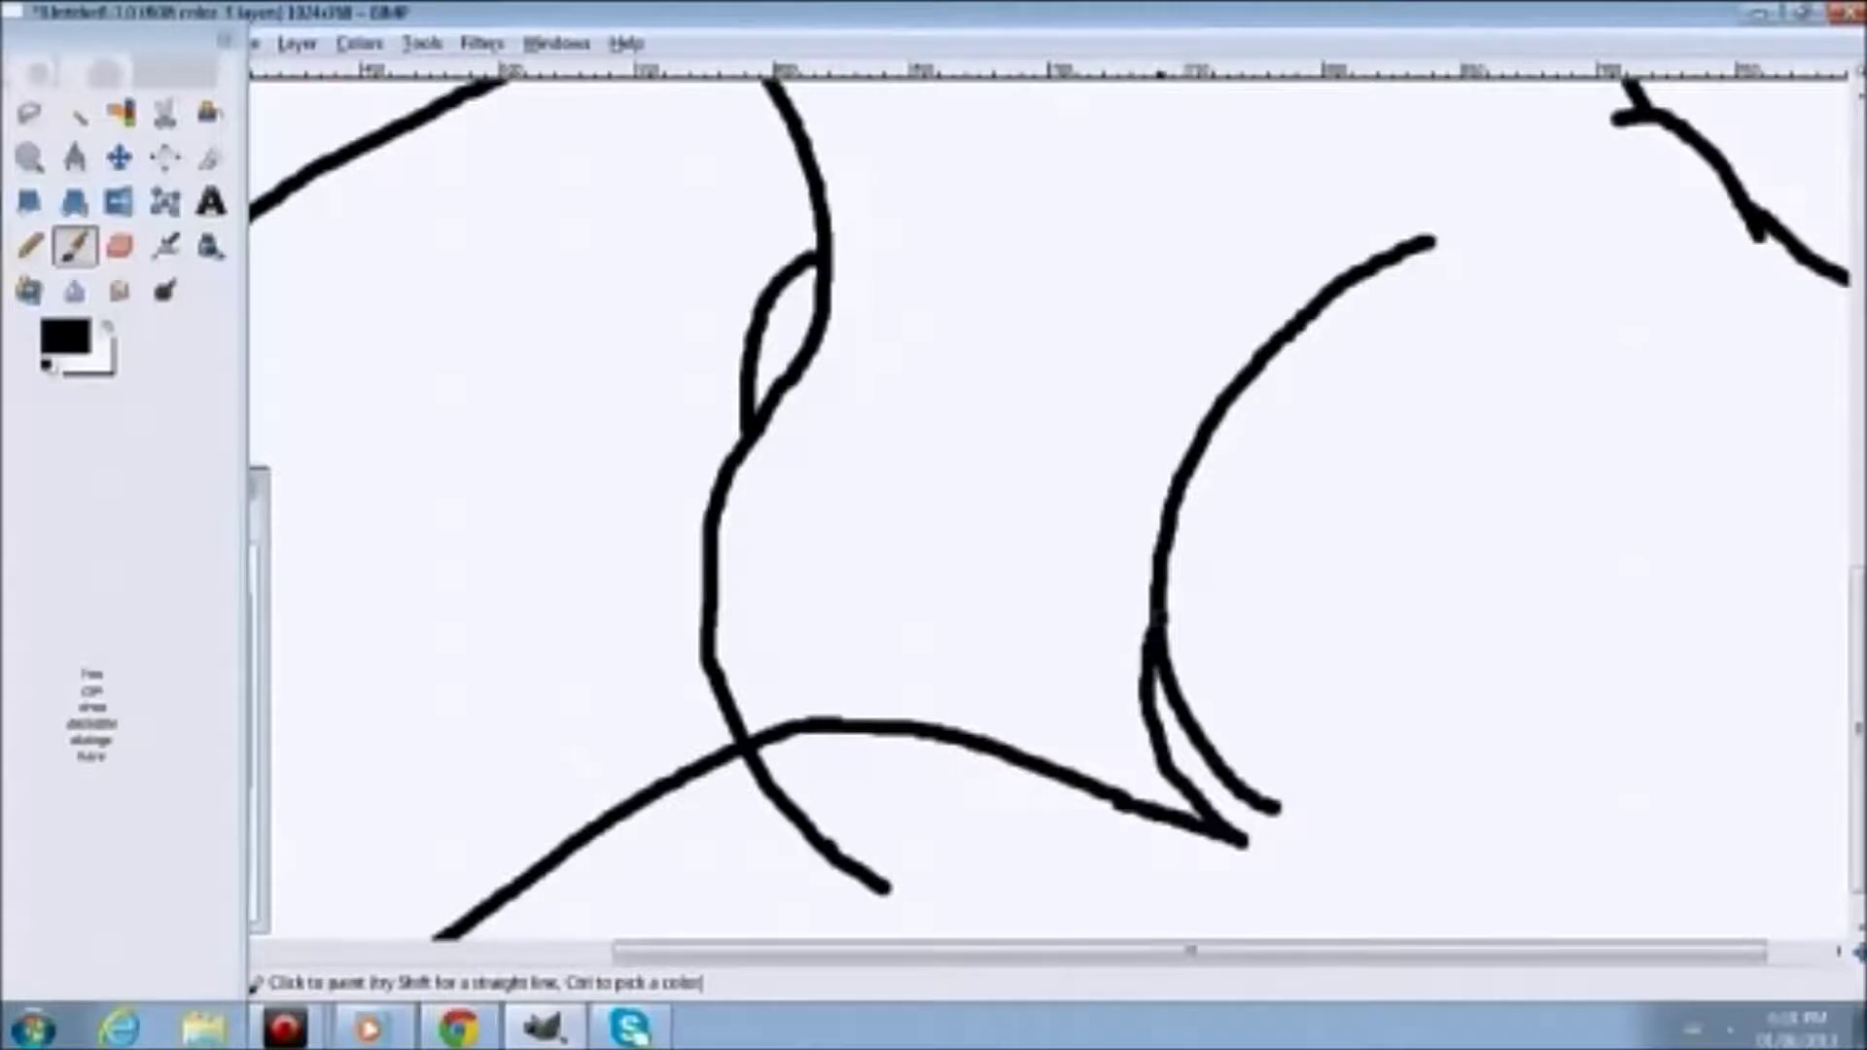
pyautogui.scroll(-3, 1159, 618)
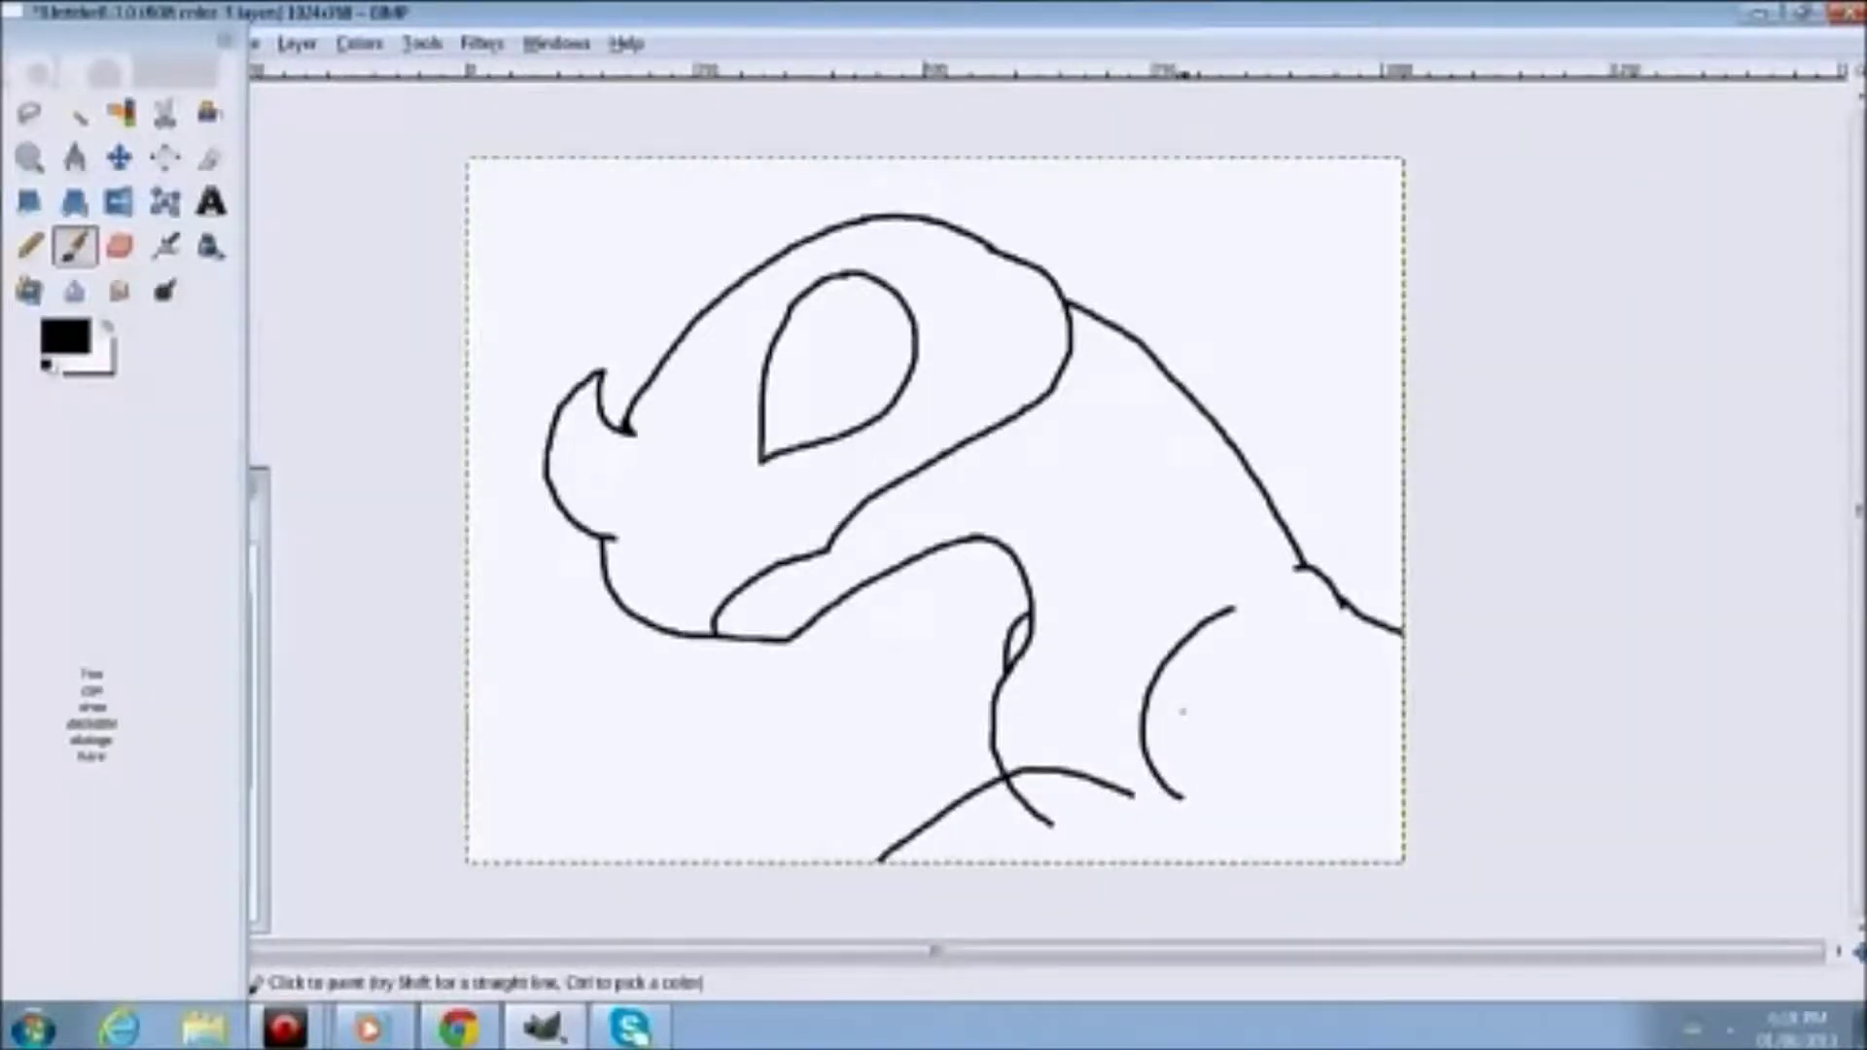
pyautogui.press('ctrl')
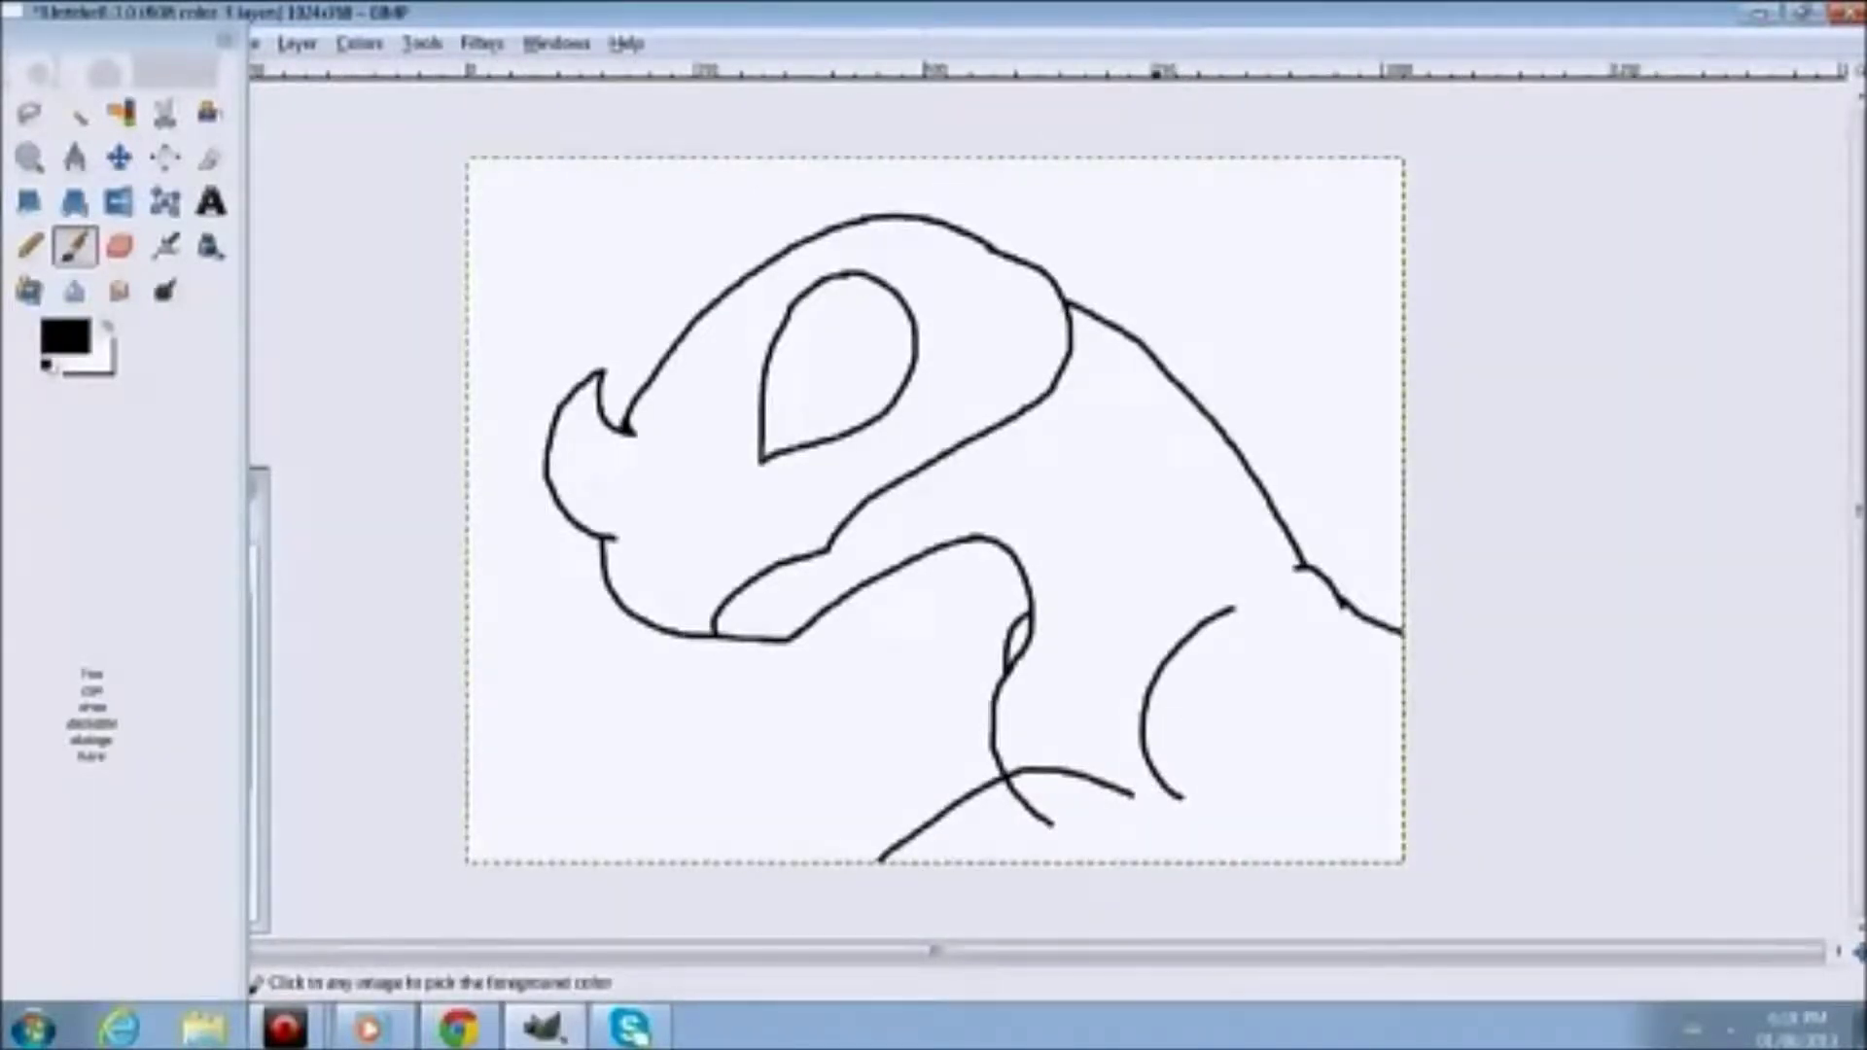
# Try to paint the far forelimb in front of the chest with two hooked, overlapping claw curves
pyautogui.scroll(4, 876, 603)
pyautogui.moveTo(825, 498)
pyautogui.mouseDown()
pyautogui.moveTo(703, 416)
pyautogui.moveTo(477, 316)
pyautogui.moveTo(297, 576)
pyautogui.moveTo(505, 649)
pyautogui.mouseUp()
pyautogui.moveTo(846, 952); pyautogui.dragTo(654, 951)
pyautogui.moveTo(1103, 520)
pyautogui.mouseDown()
pyautogui.moveTo(895, 413)
pyautogui.moveTo(778, 471)
pyautogui.moveTo(936, 721)
pyautogui.mouseUp()
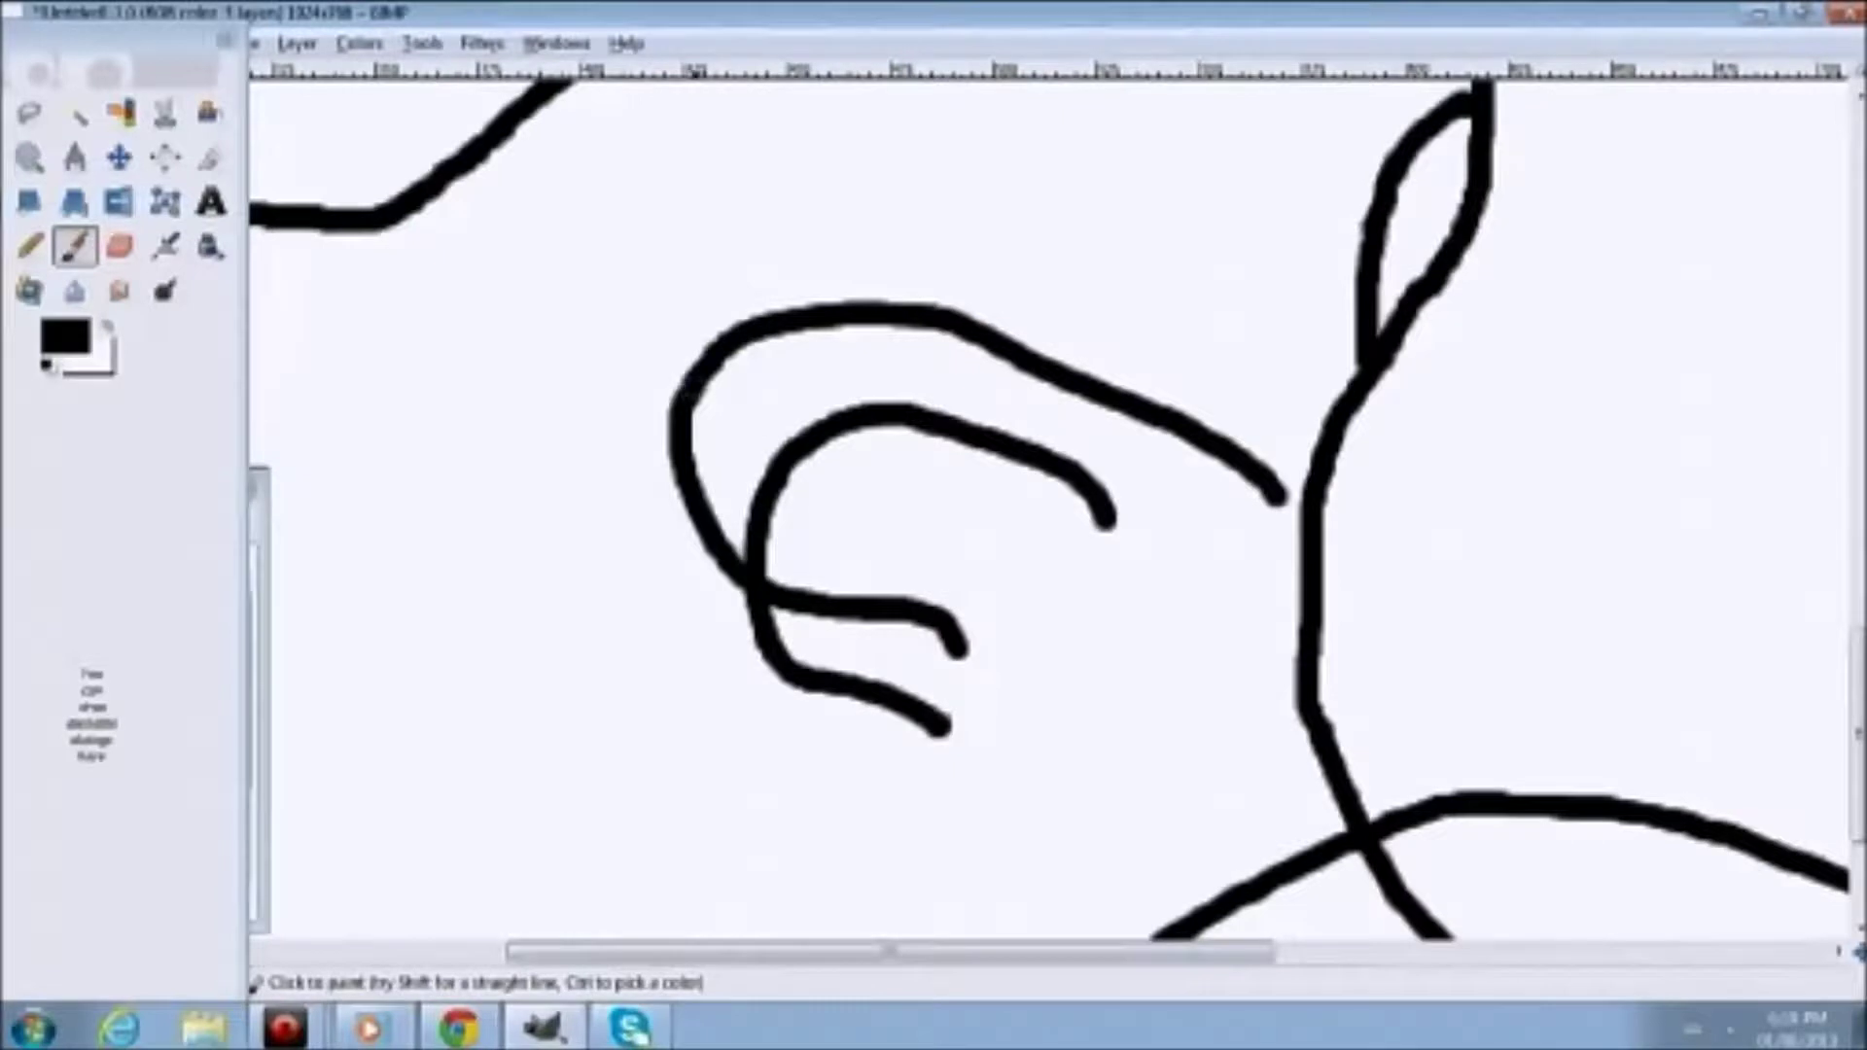
pyautogui.press('-')
pyautogui.press('-')
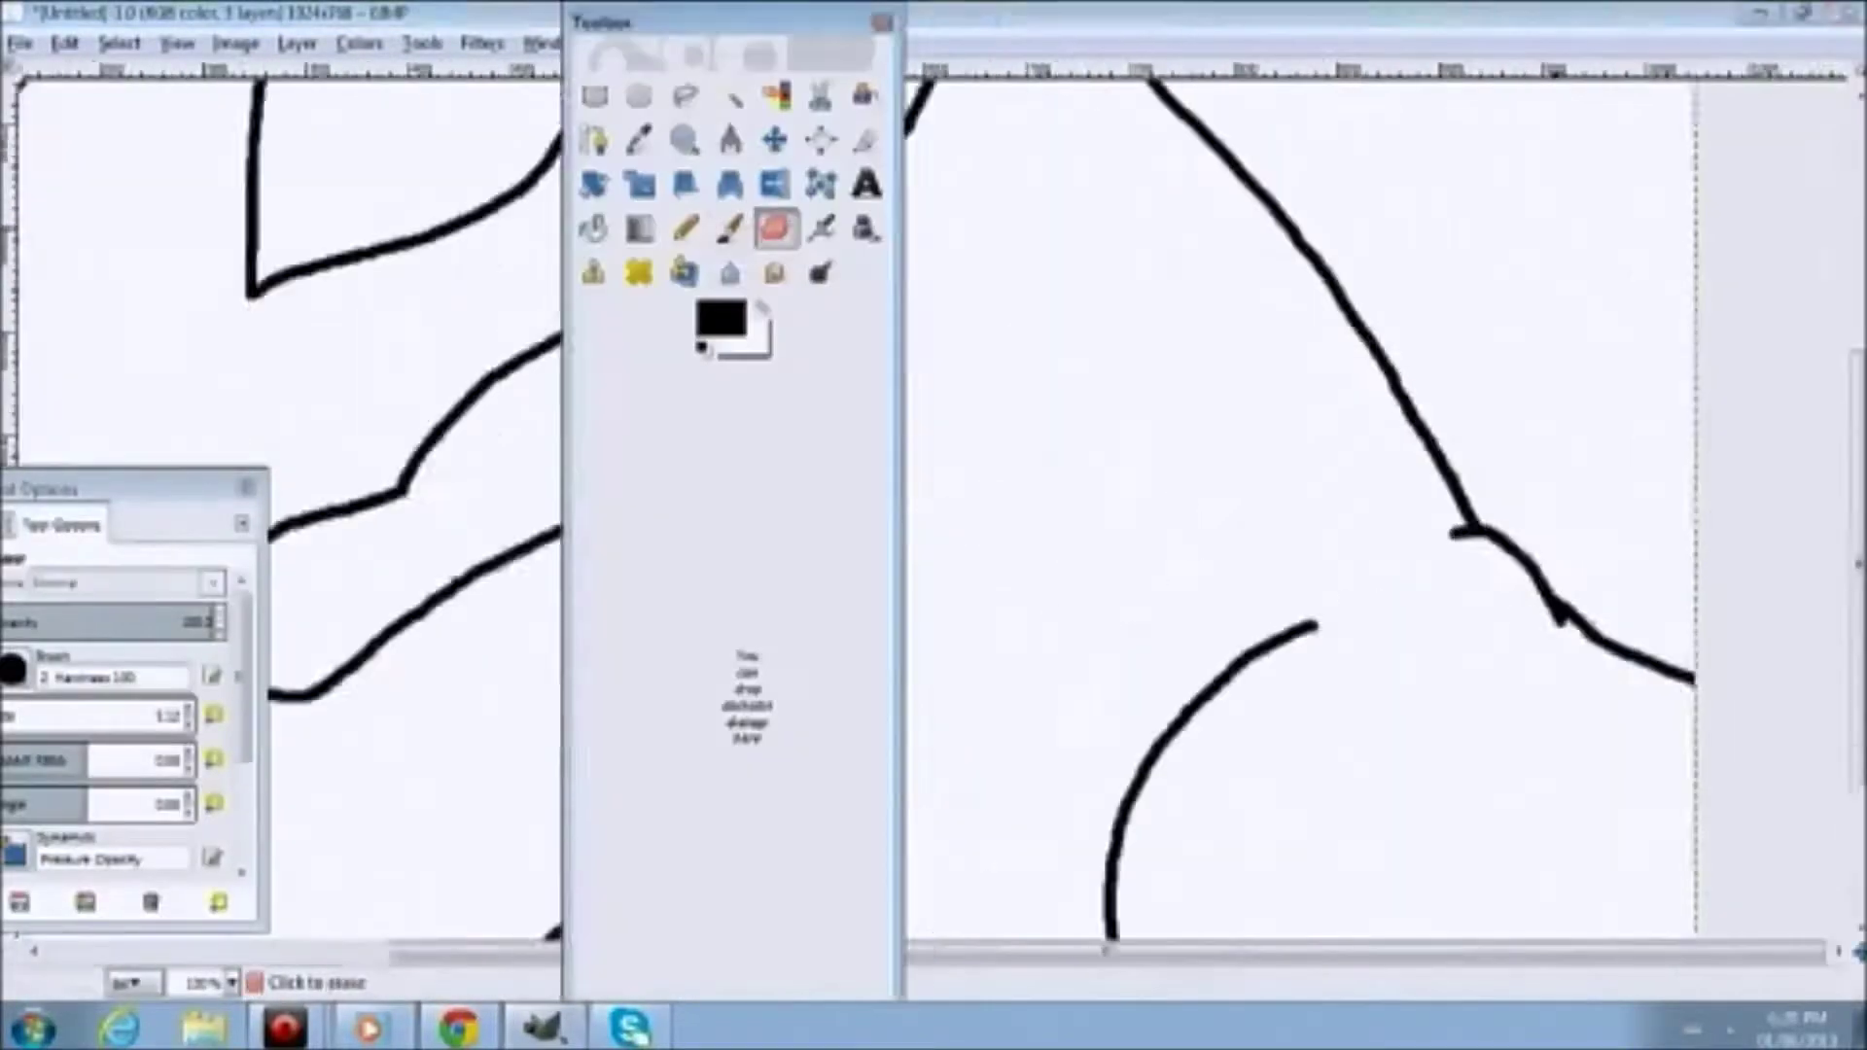
# Paint two curved, pointed spikes along the back of the neck, starting at the rear of the head
pyautogui.press('-')
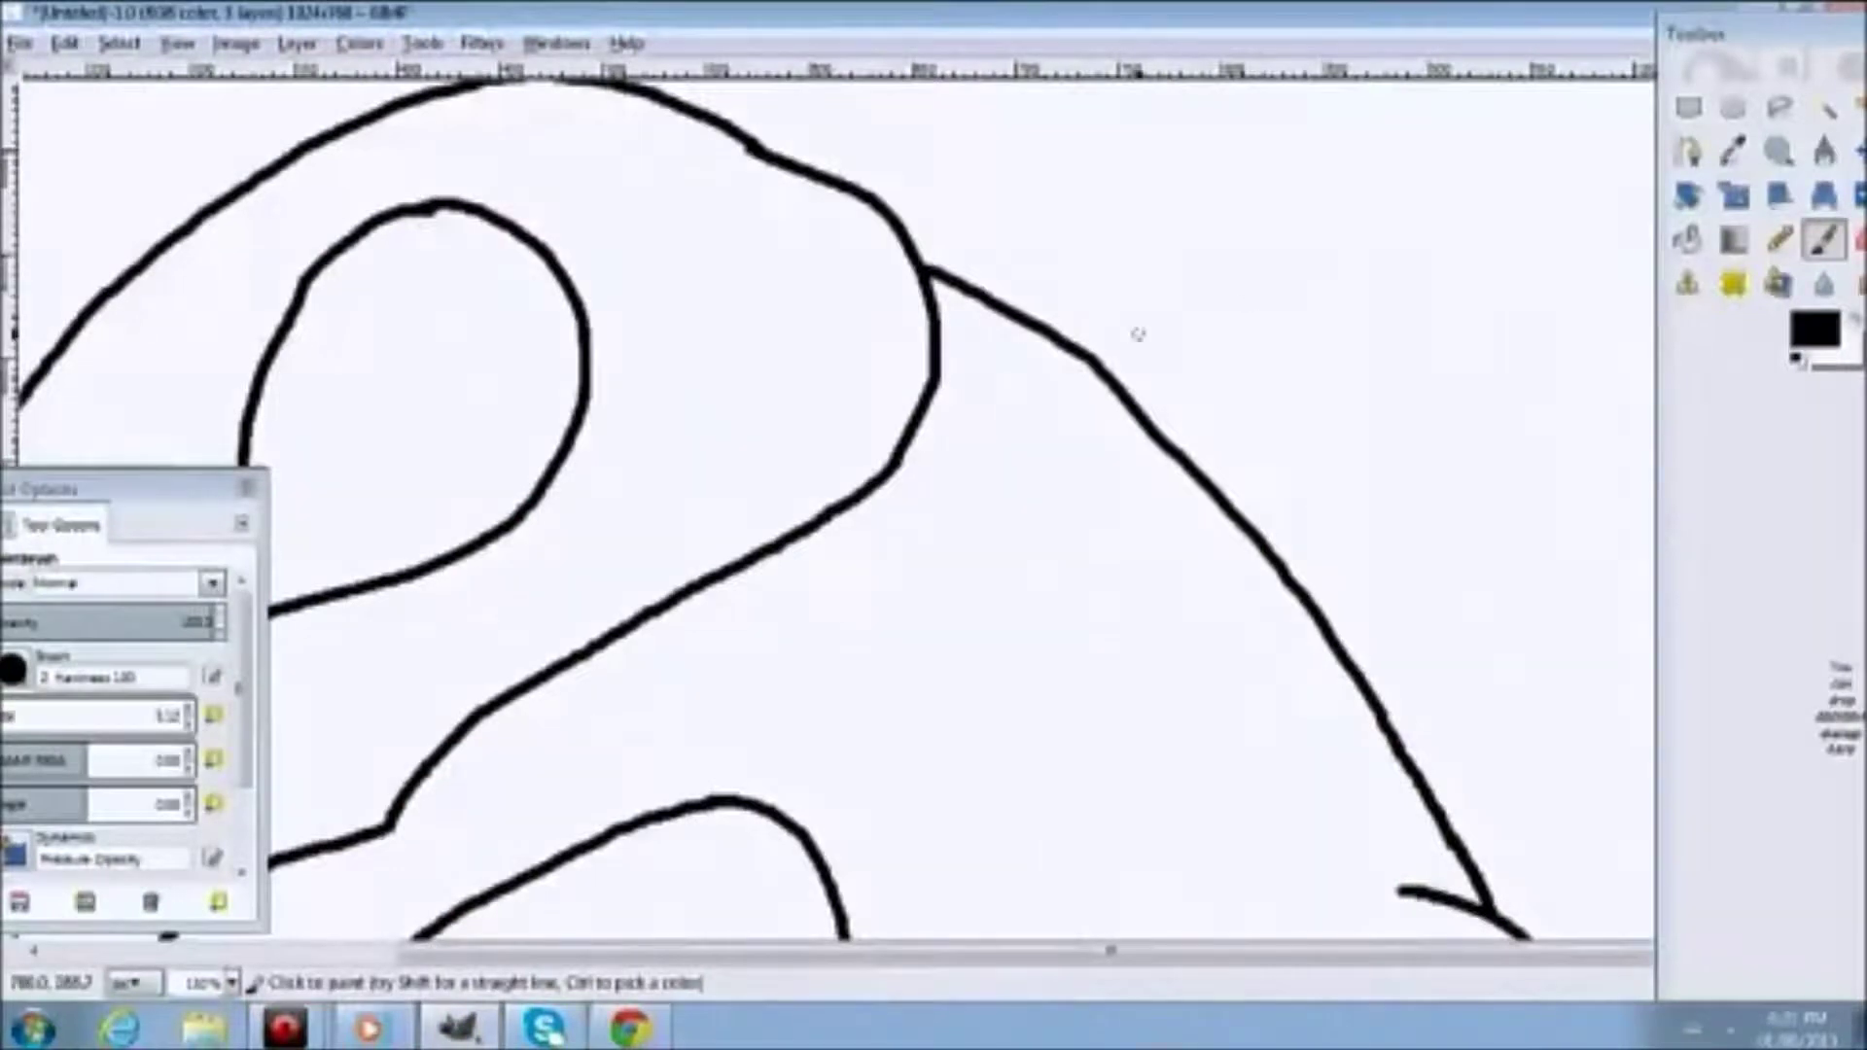
pyautogui.scroll(3, 1119, 681)
pyautogui.moveTo(924, 399)
pyautogui.mouseDown()
pyautogui.moveTo(1222, 336)
pyautogui.moveTo(1128, 506)
pyautogui.mouseUp()
pyautogui.moveTo(1180, 586)
pyautogui.mouseDown()
pyautogui.moveTo(1248, 545)
pyautogui.moveTo(1440, 537)
pyautogui.moveTo(1403, 557)
pyautogui.moveTo(1348, 652)
pyautogui.moveTo(1344, 793)
pyautogui.mouseUp()
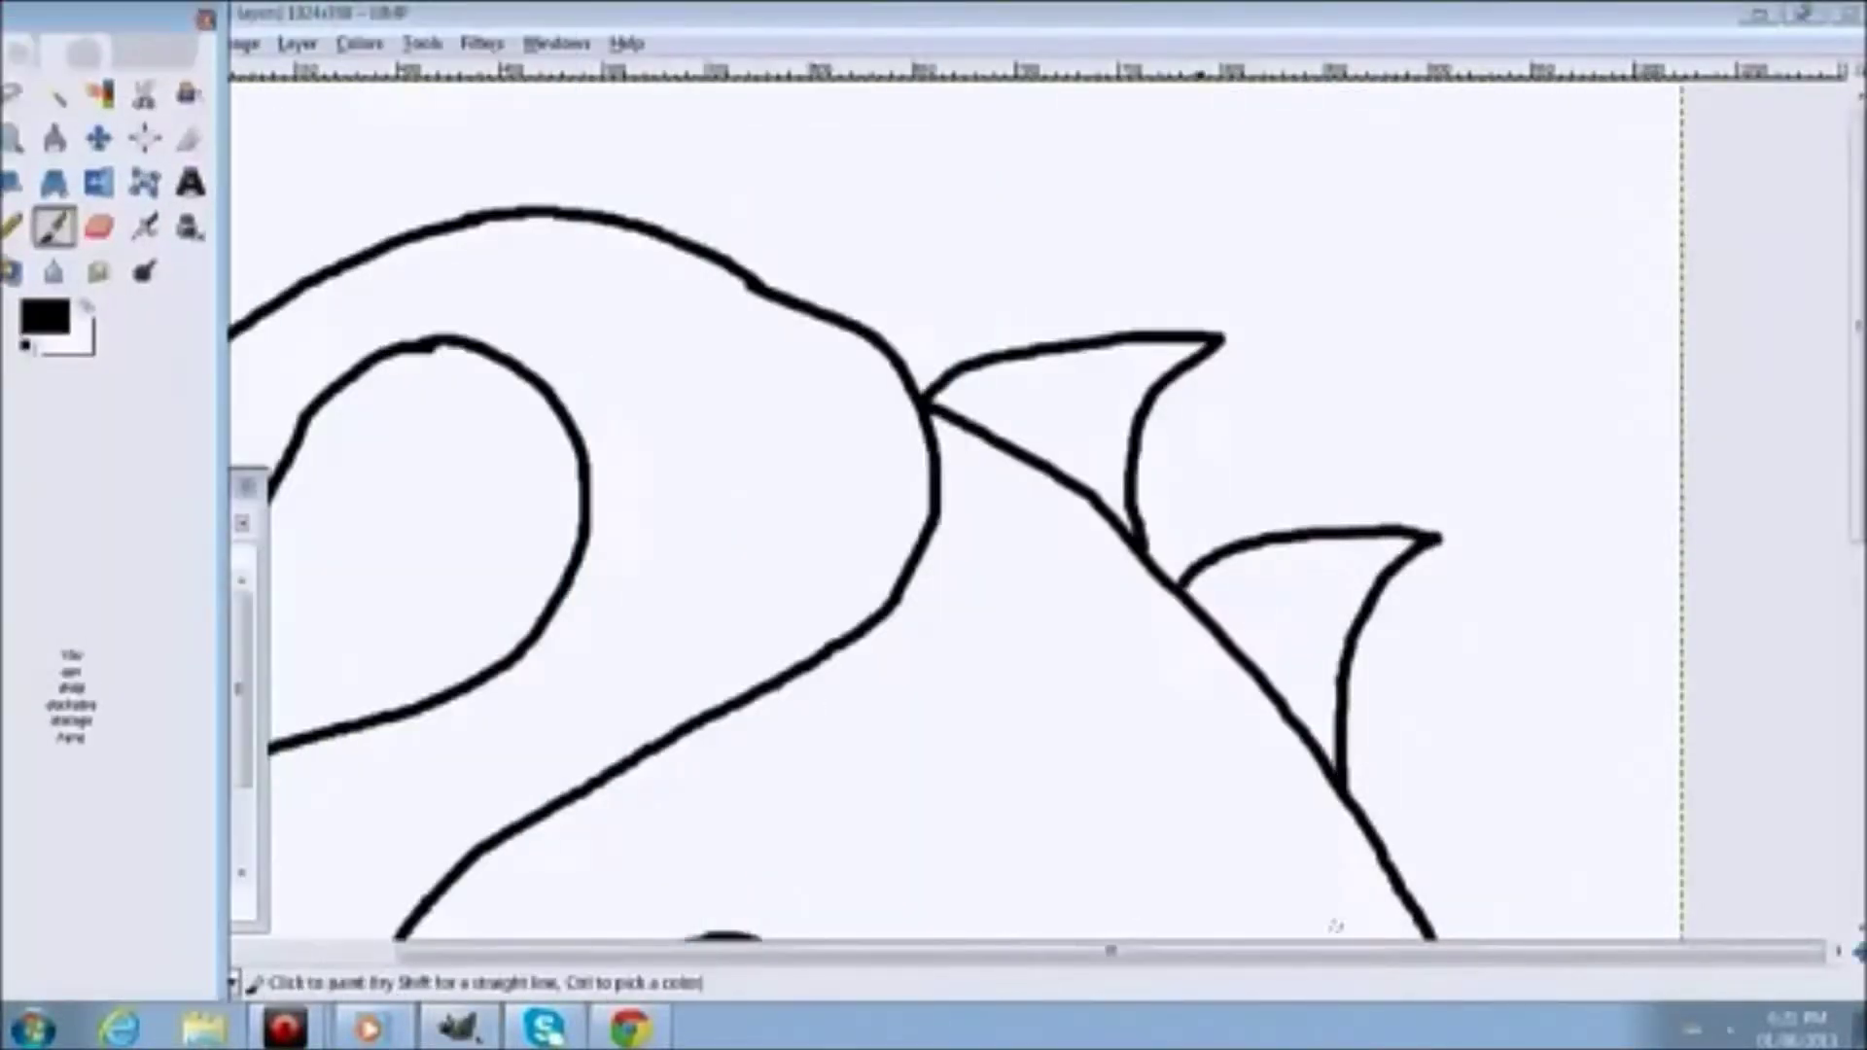
# Switch to Chrome to examine the Masked Dino Adopts reference on DeviantArt, and return to the GIMP drawing
pyautogui.scroll(-7, 1362, 836)
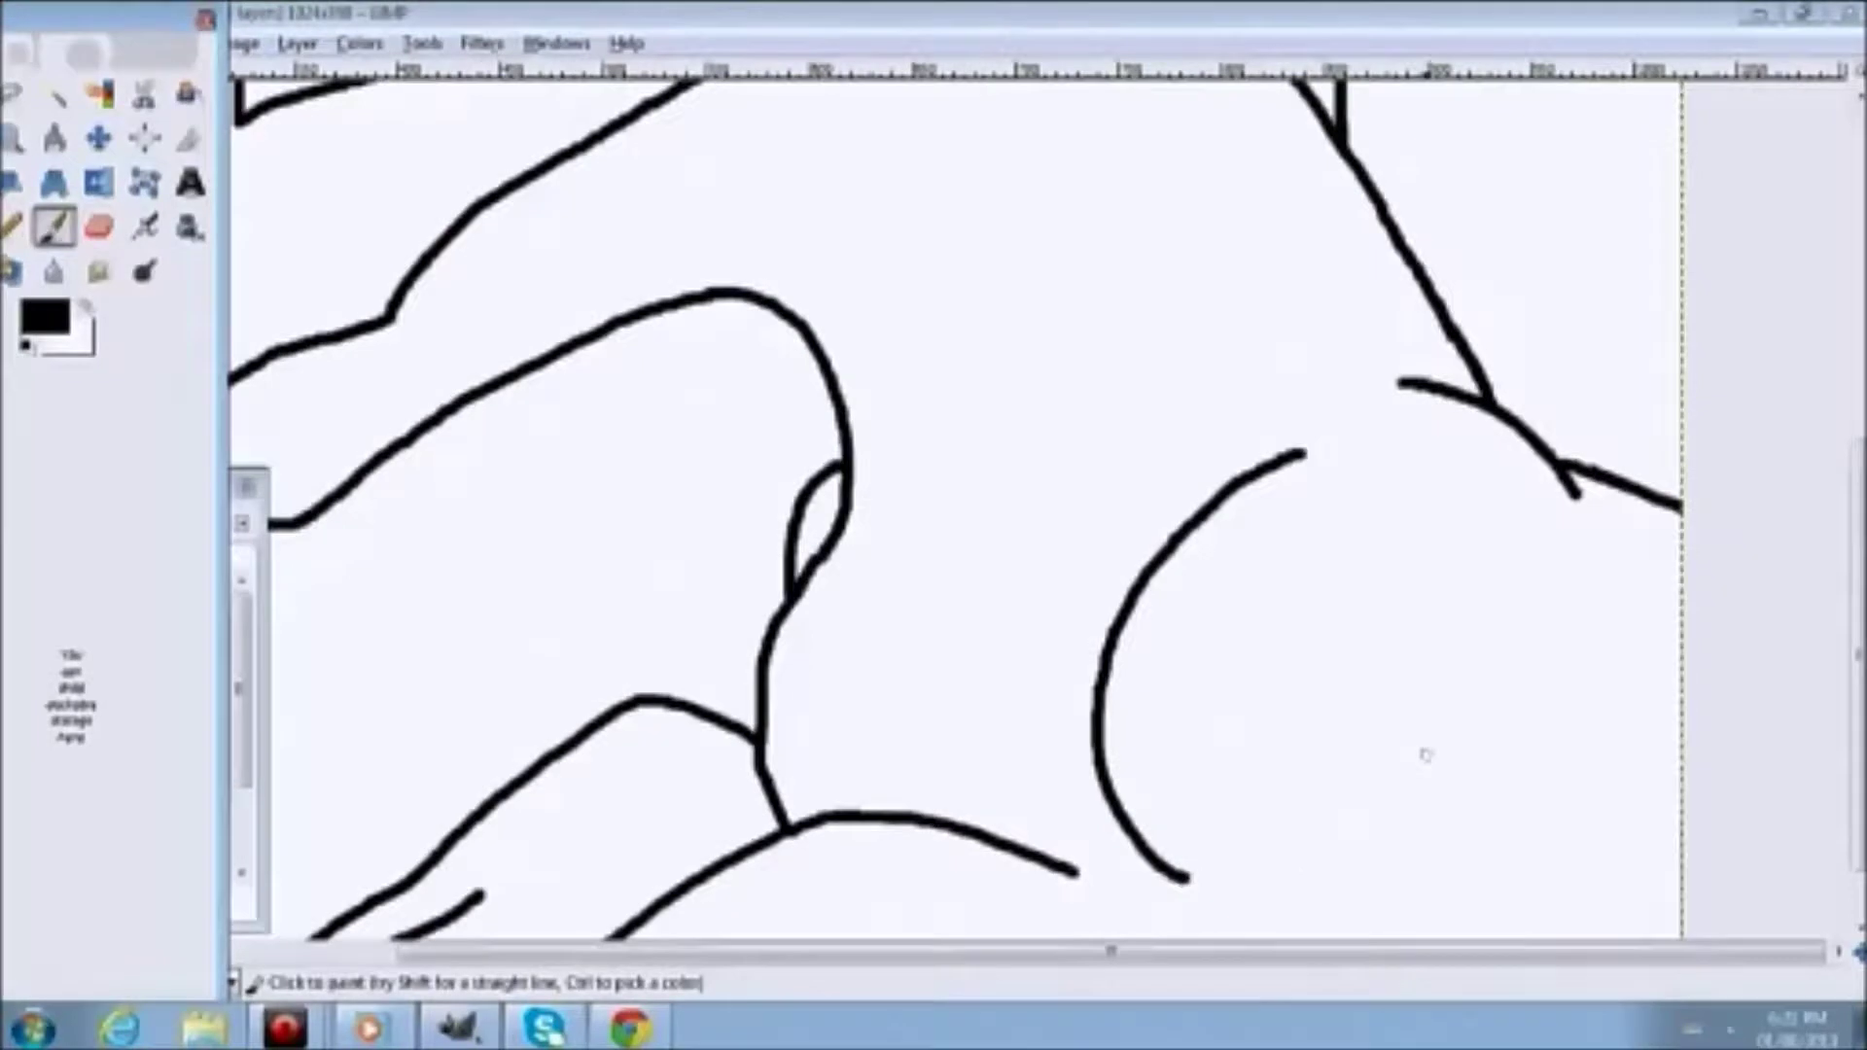
pyautogui.scroll(5, 1415, 661)
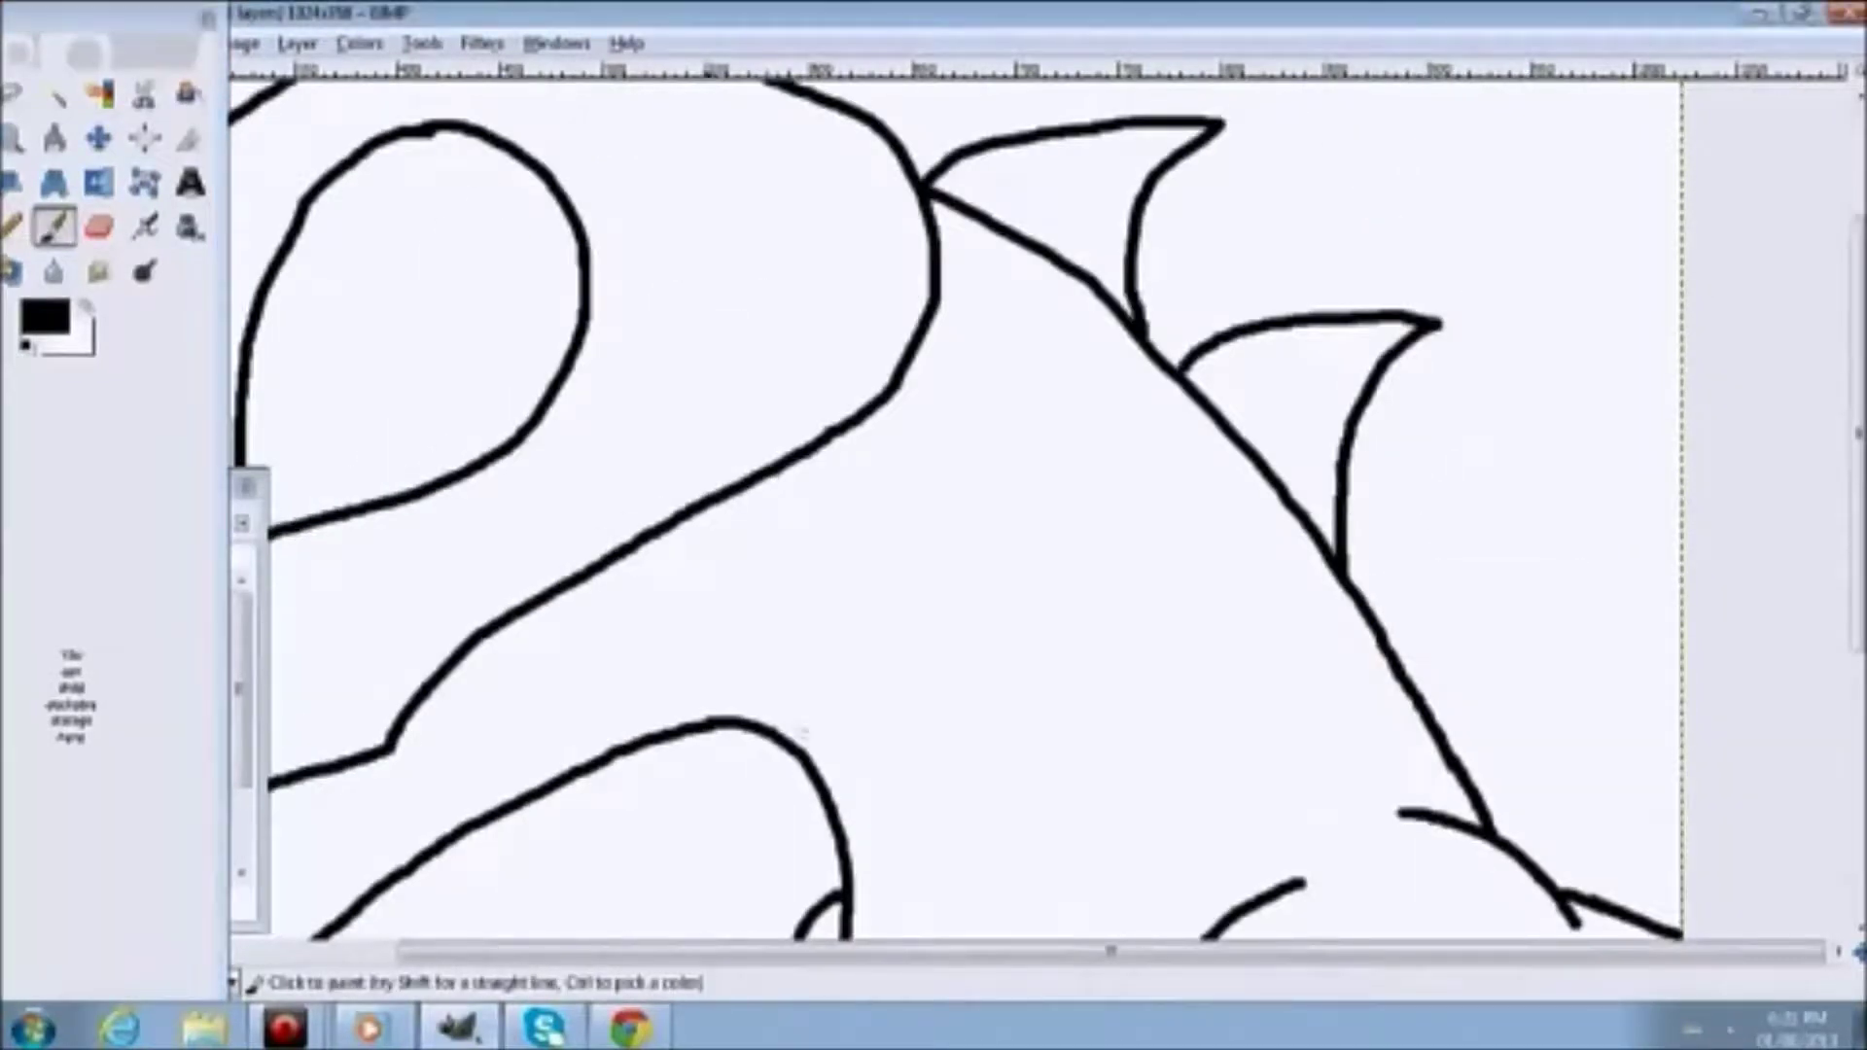
pyautogui.click(630, 1028)
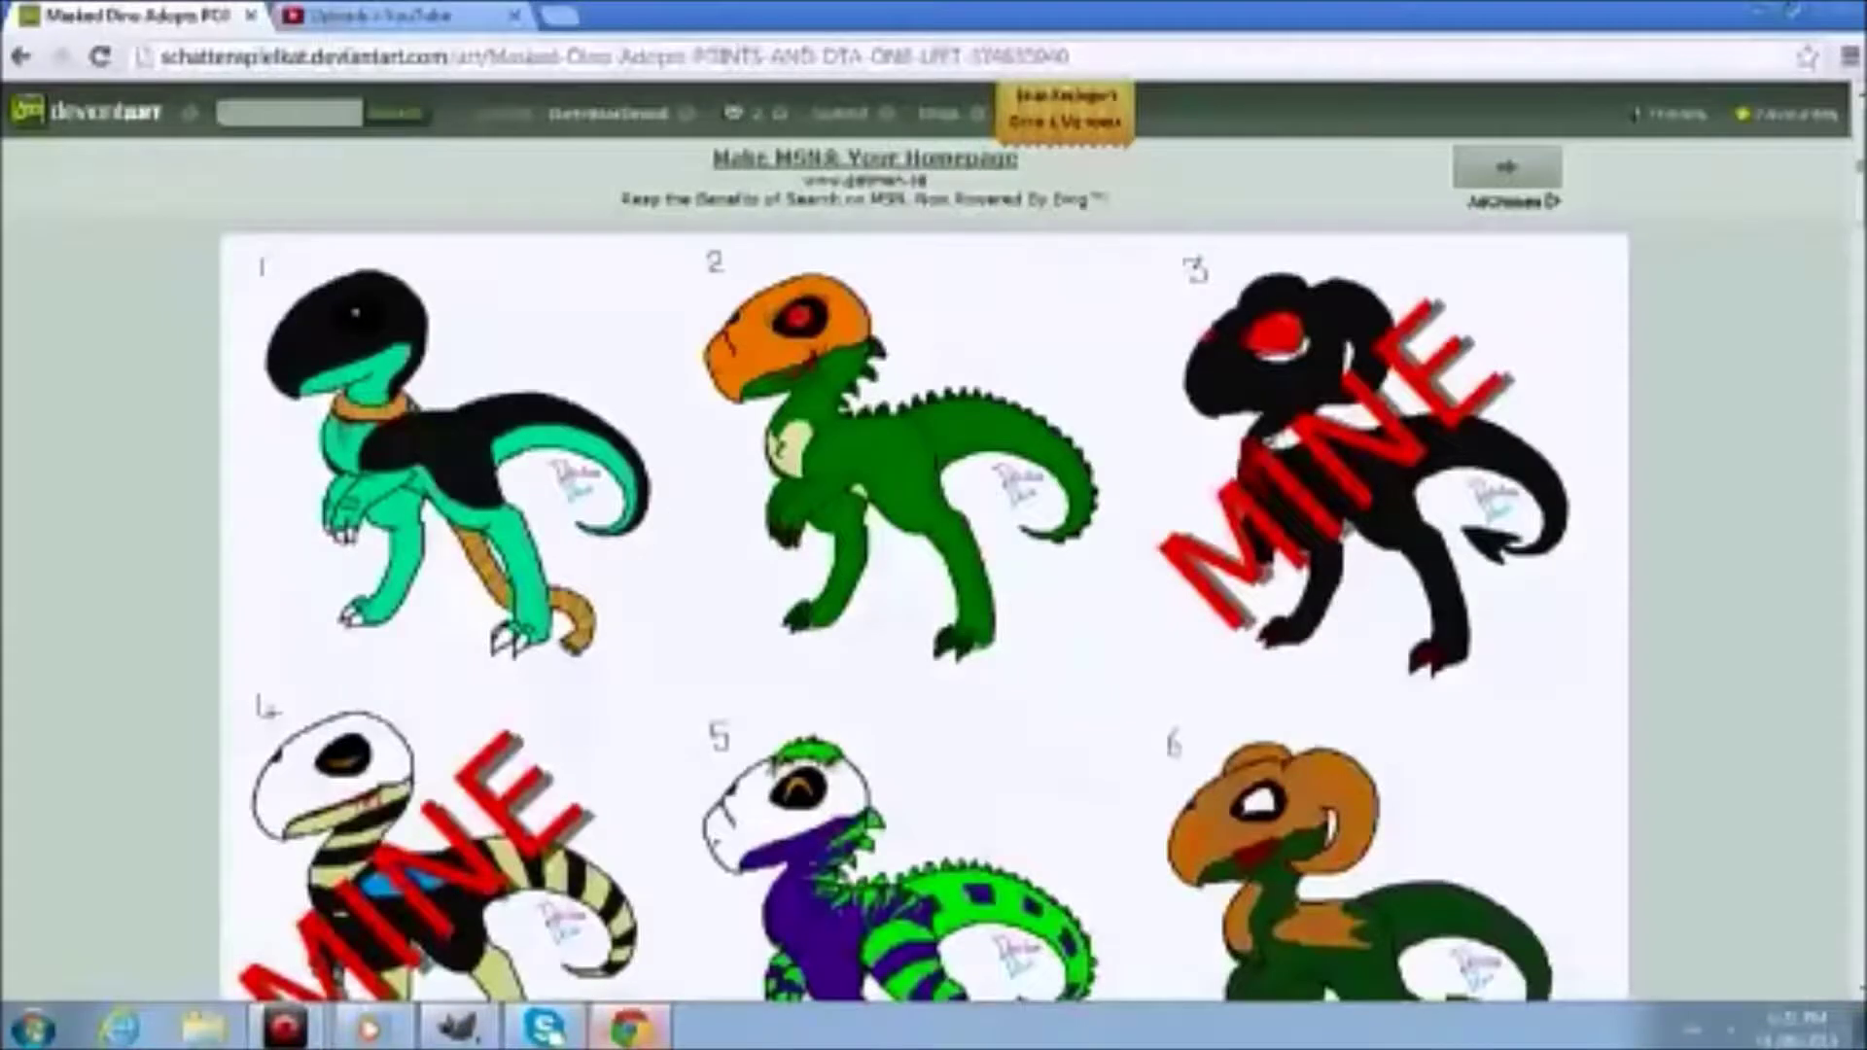
pyautogui.click(457, 1029)
pyautogui.scroll(-4, 1508, 356)
pyautogui.scroll(4, 1508, 428)
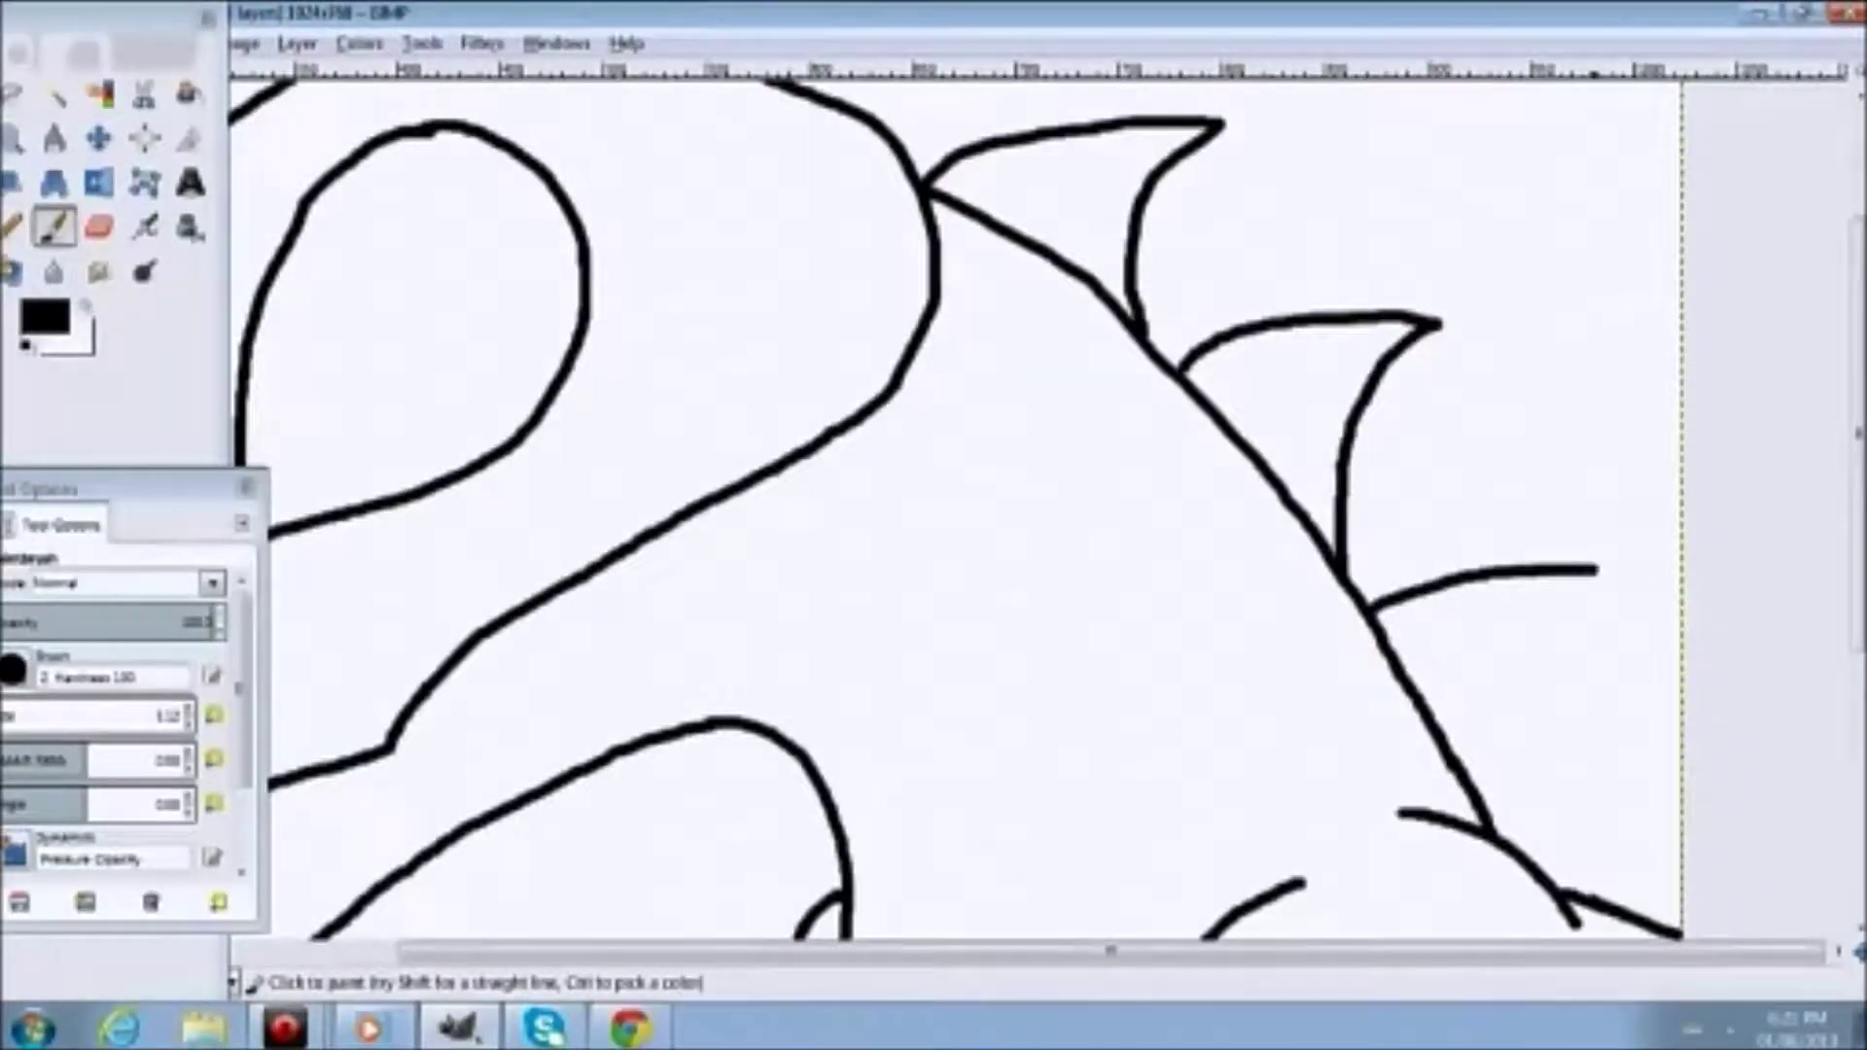
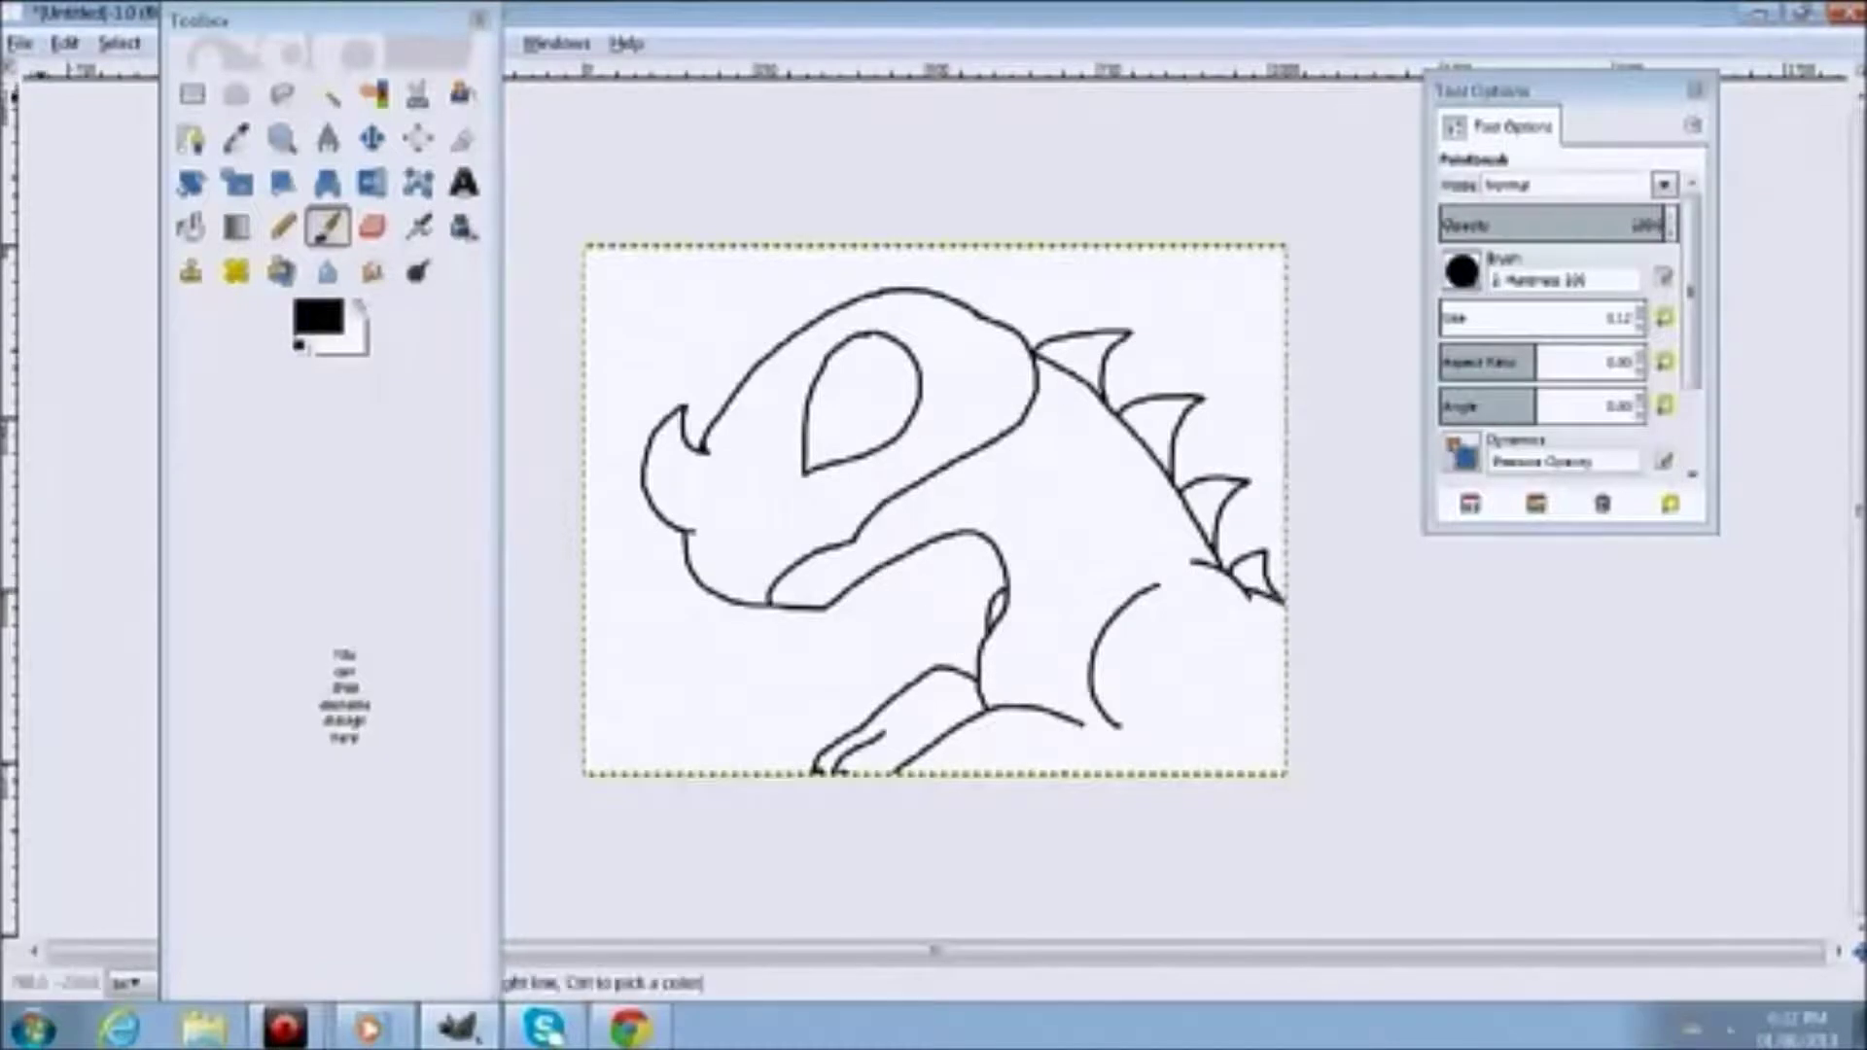
# Try to outline the dino's head with a Free Select selection
pyautogui.click(284, 94)
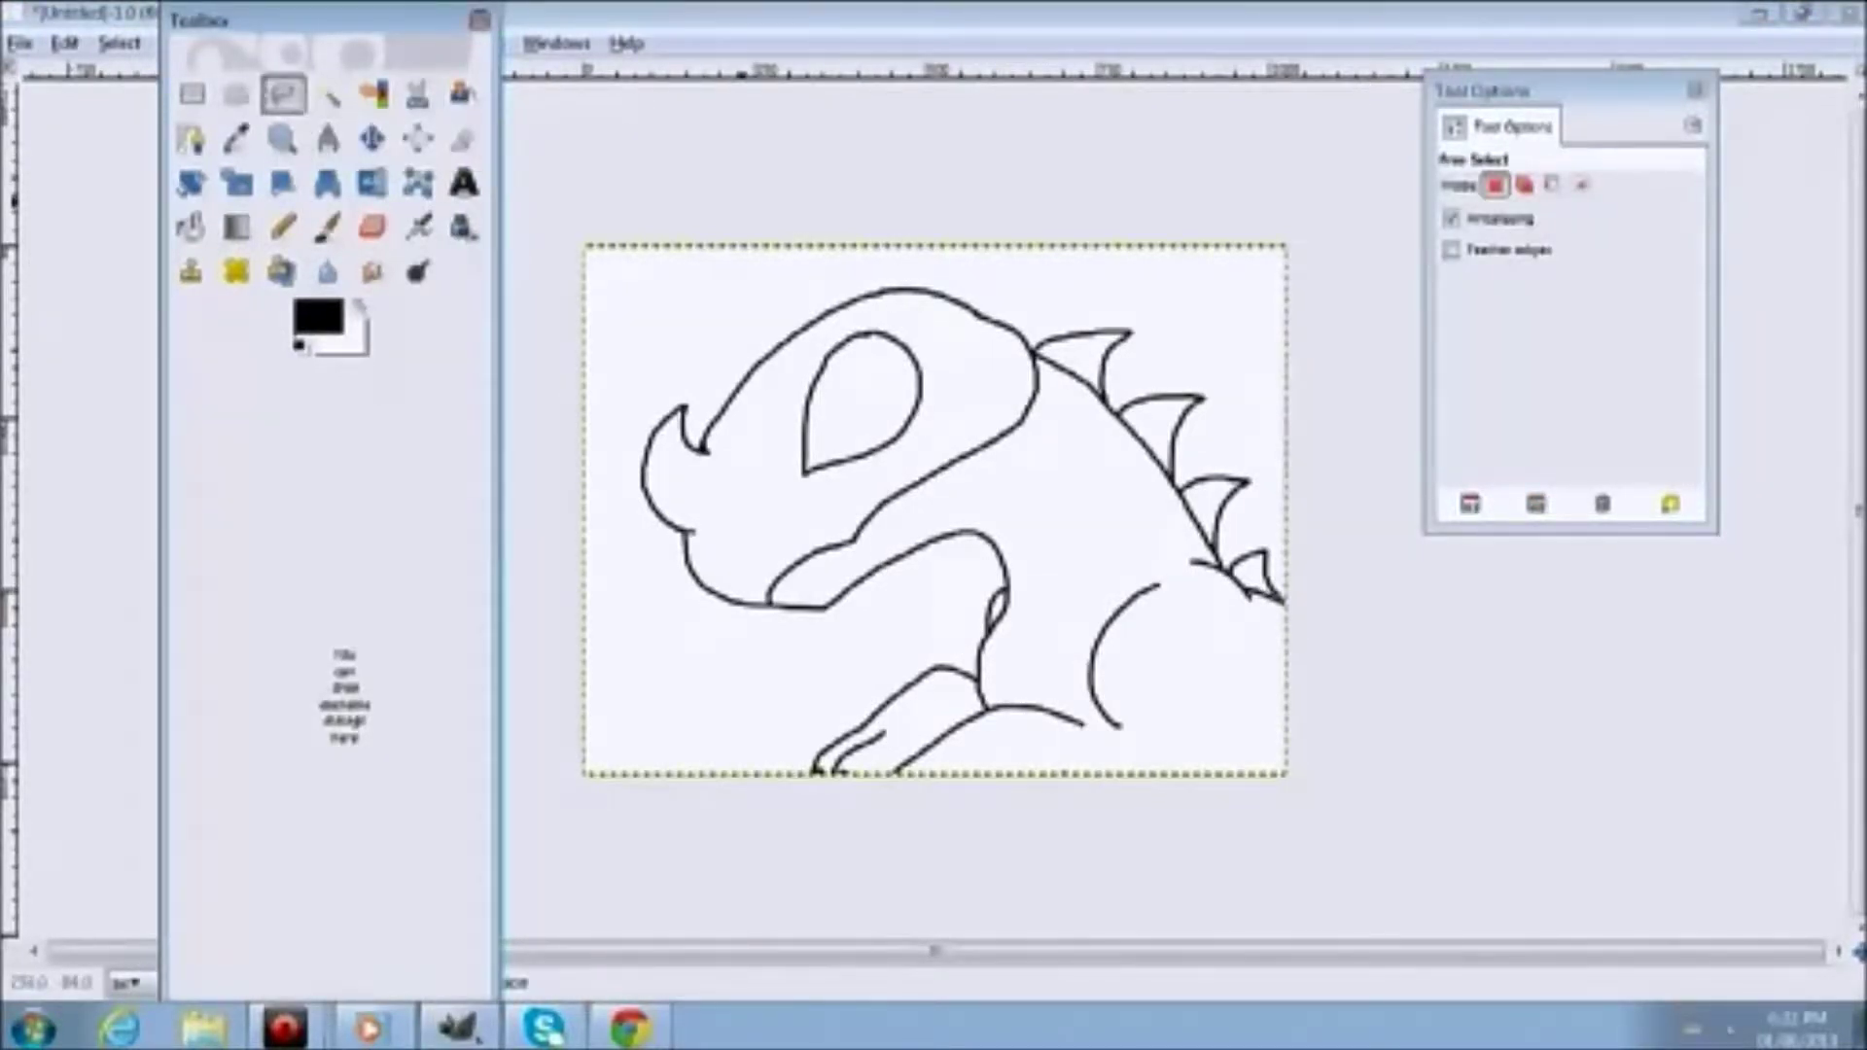
pyautogui.moveTo(816, 325)
pyautogui.mouseDown()
pyautogui.moveTo(658, 492)
pyautogui.moveTo(696, 616)
pyautogui.moveTo(993, 582)
pyautogui.moveTo(1023, 442)
pyautogui.moveTo(1234, 537)
pyautogui.moveTo(1065, 375)
pyautogui.mouseUp()
pyautogui.click(817, 324)
pyautogui.hotkey('ctrl', 'z')
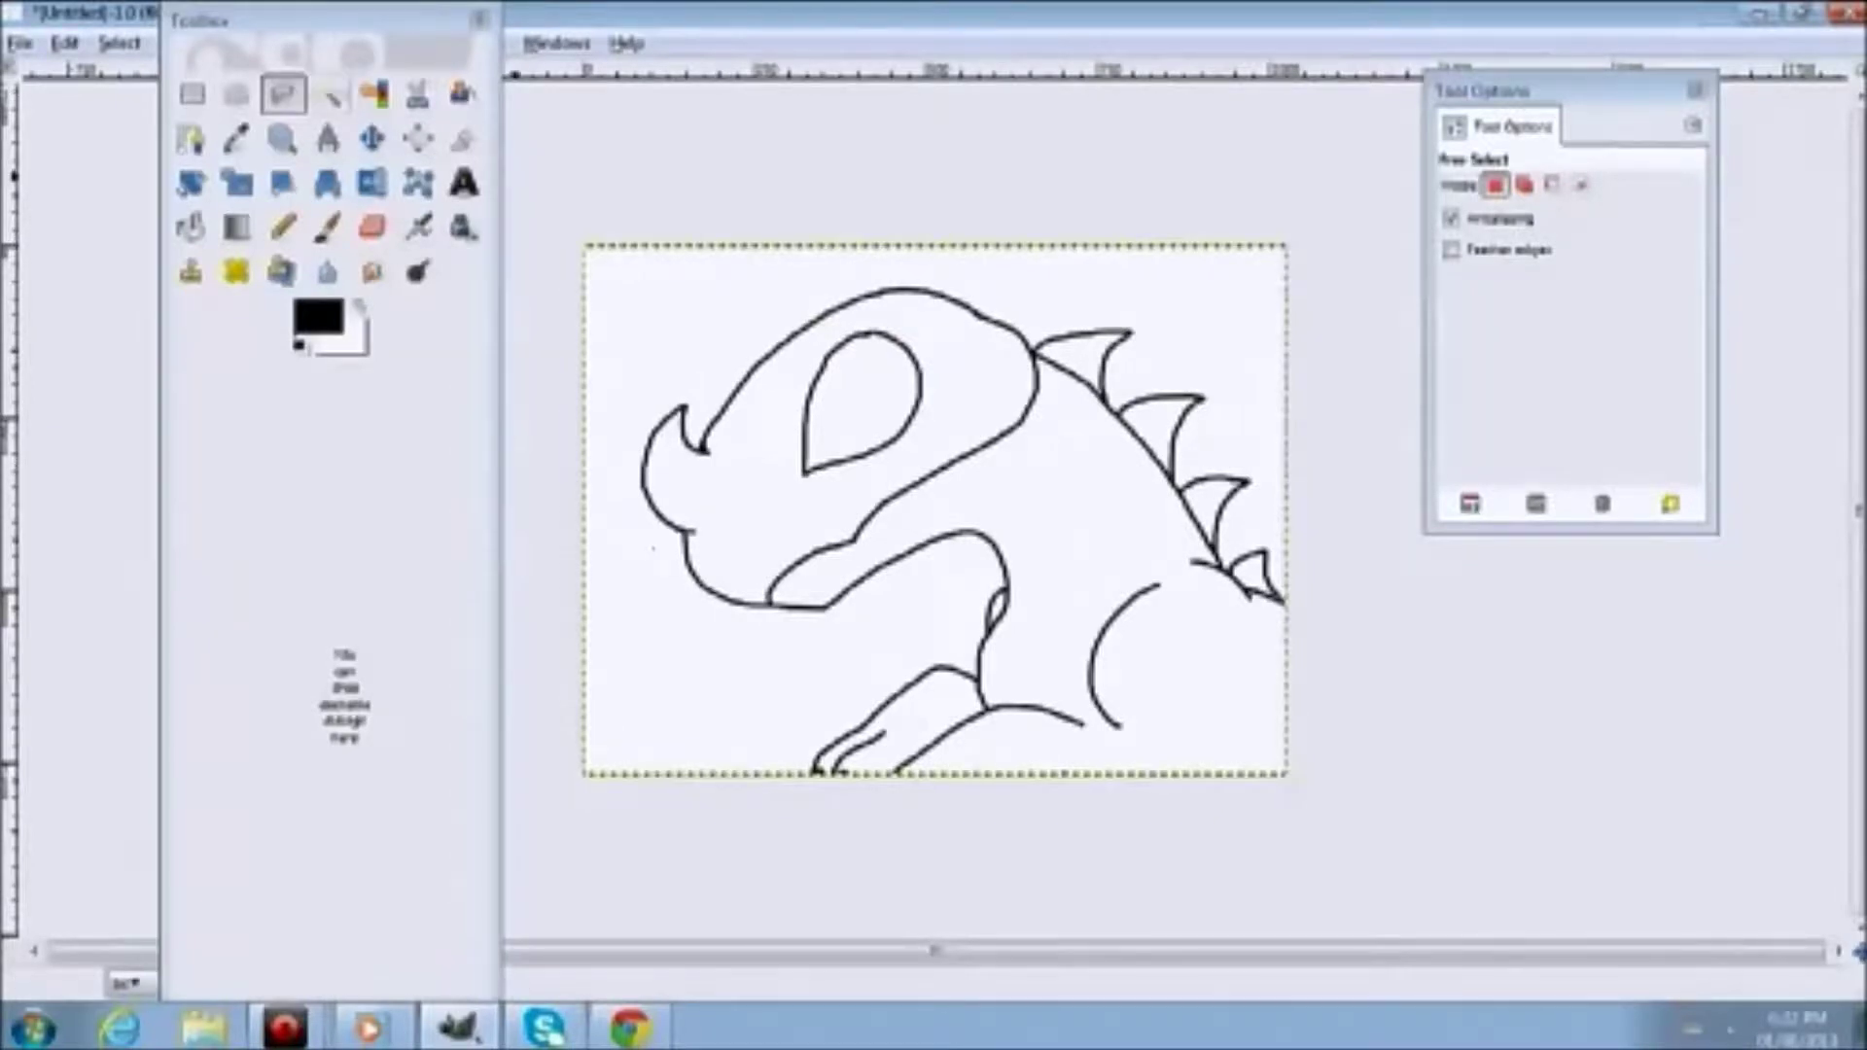
# Try to select the areas enclosed by the dino's outline with Fuzzy Select and activate the Perspective tool
pyautogui.click(328, 95)
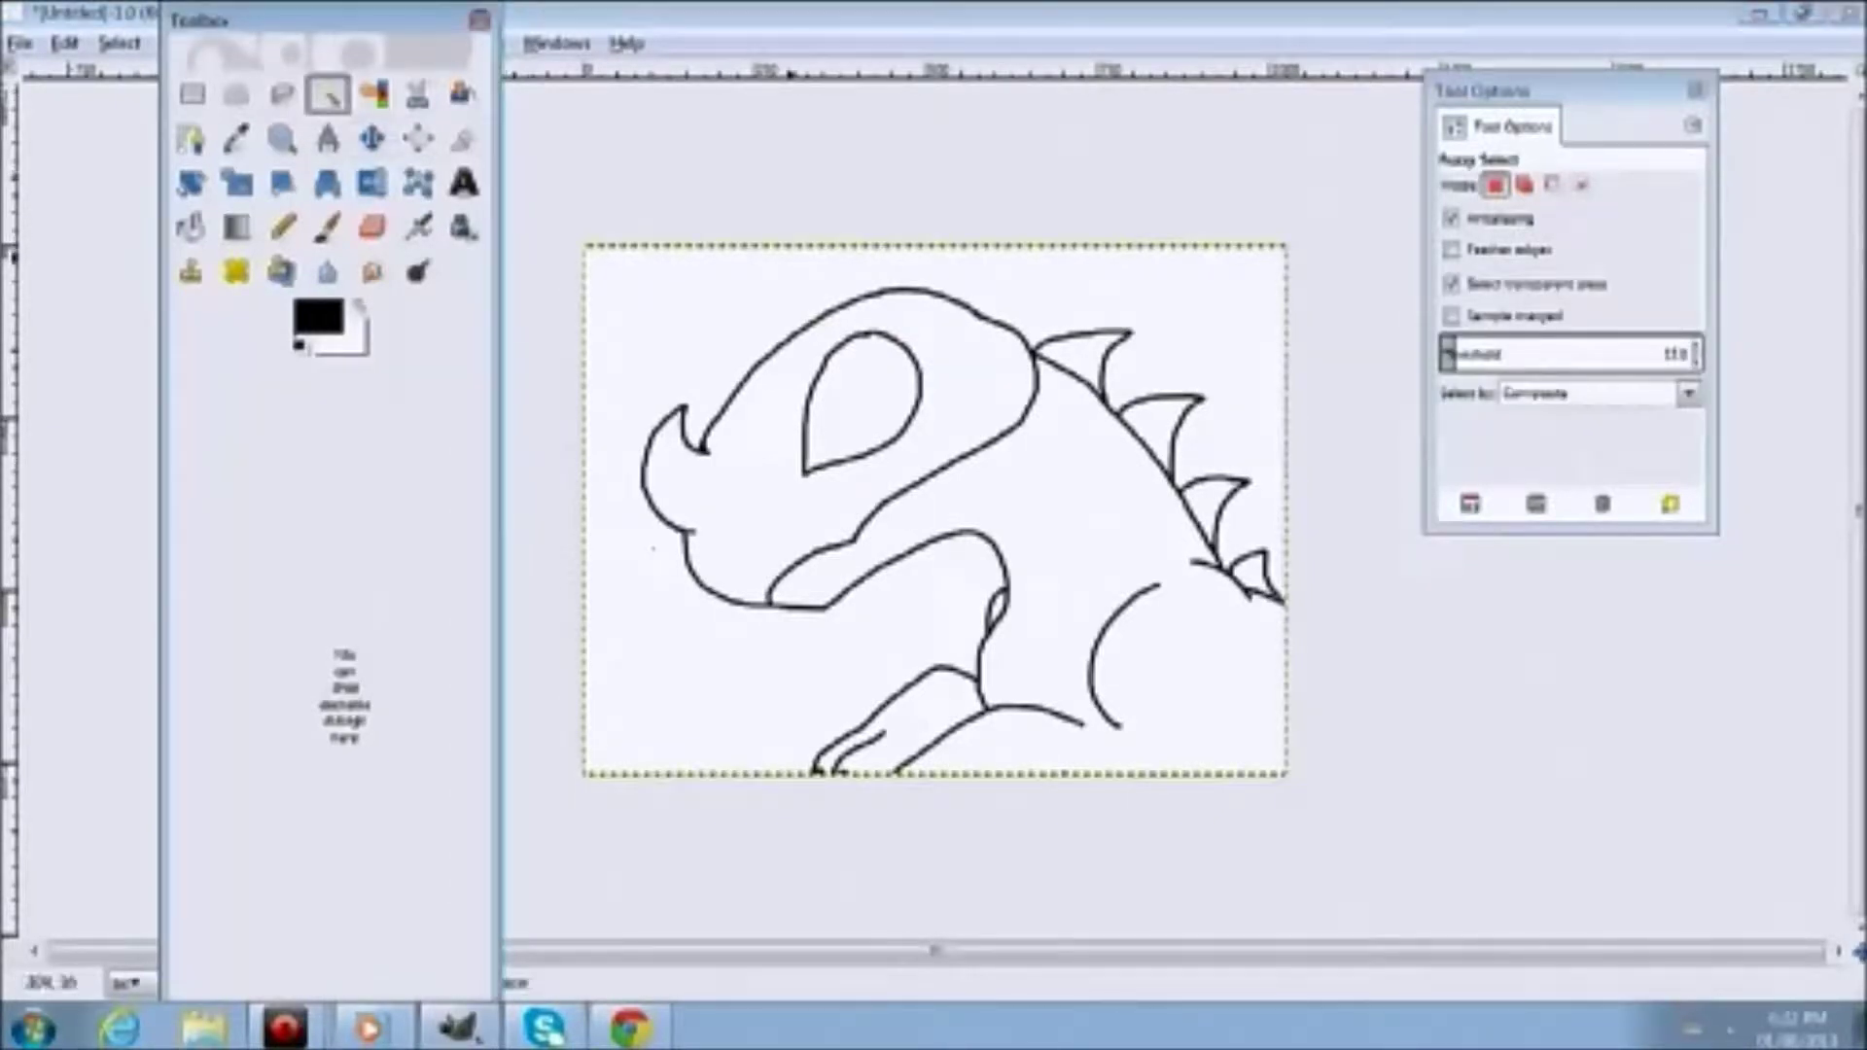
pyautogui.click(851, 457)
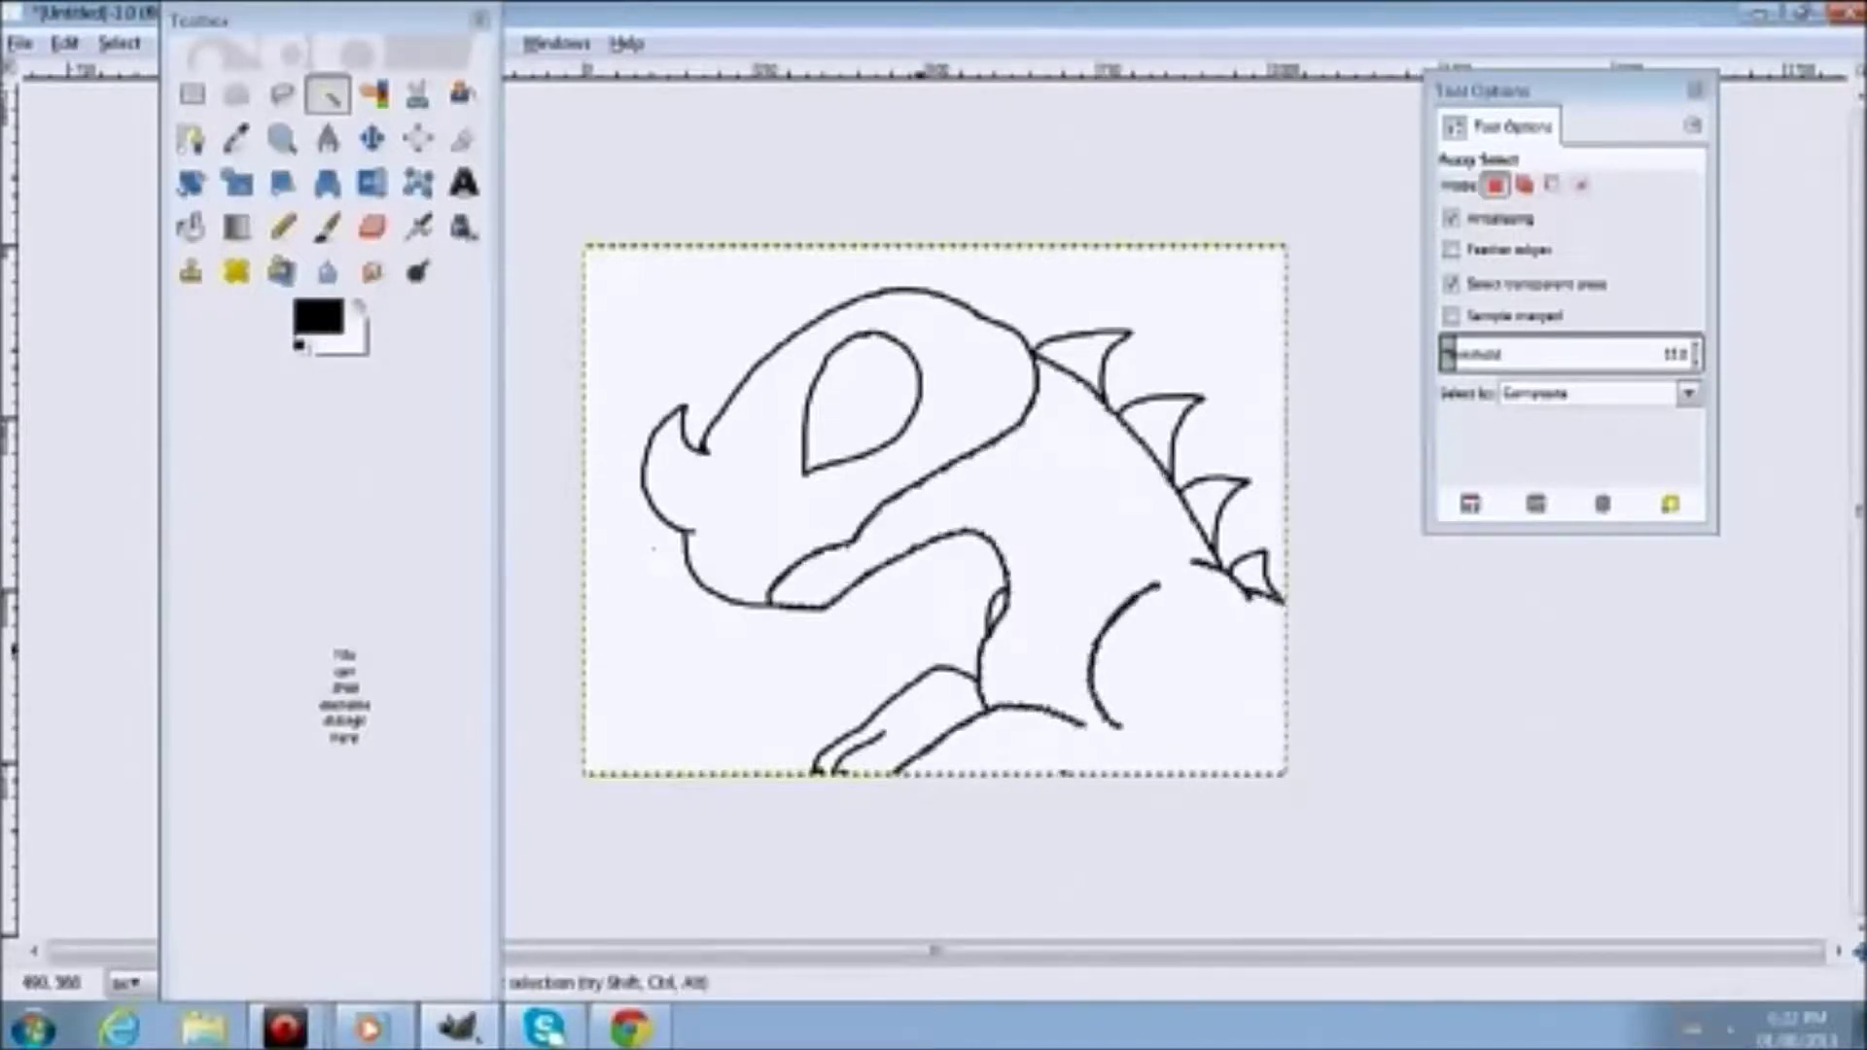
pyautogui.click(328, 183)
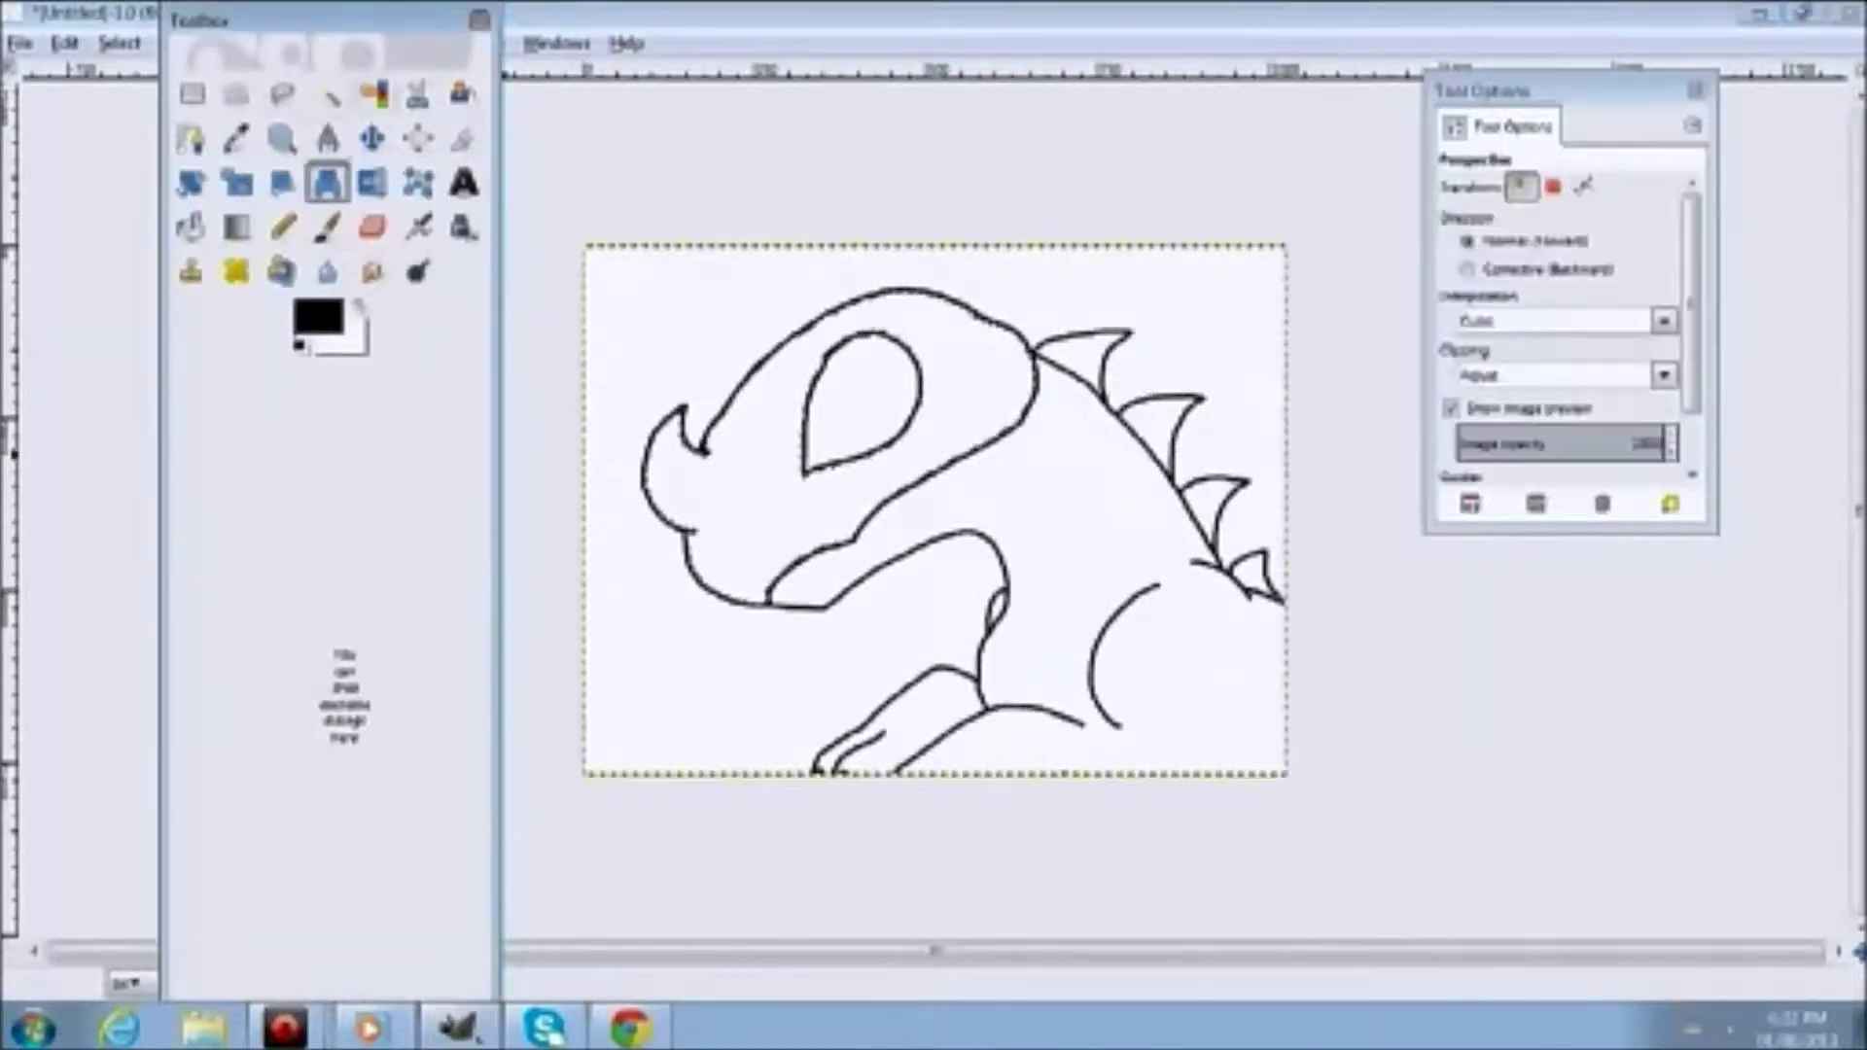
# Try to select all white areas of the drawing with Select by Color
pyautogui.hotkey('shift', 'o')
pyautogui.click(805, 458)
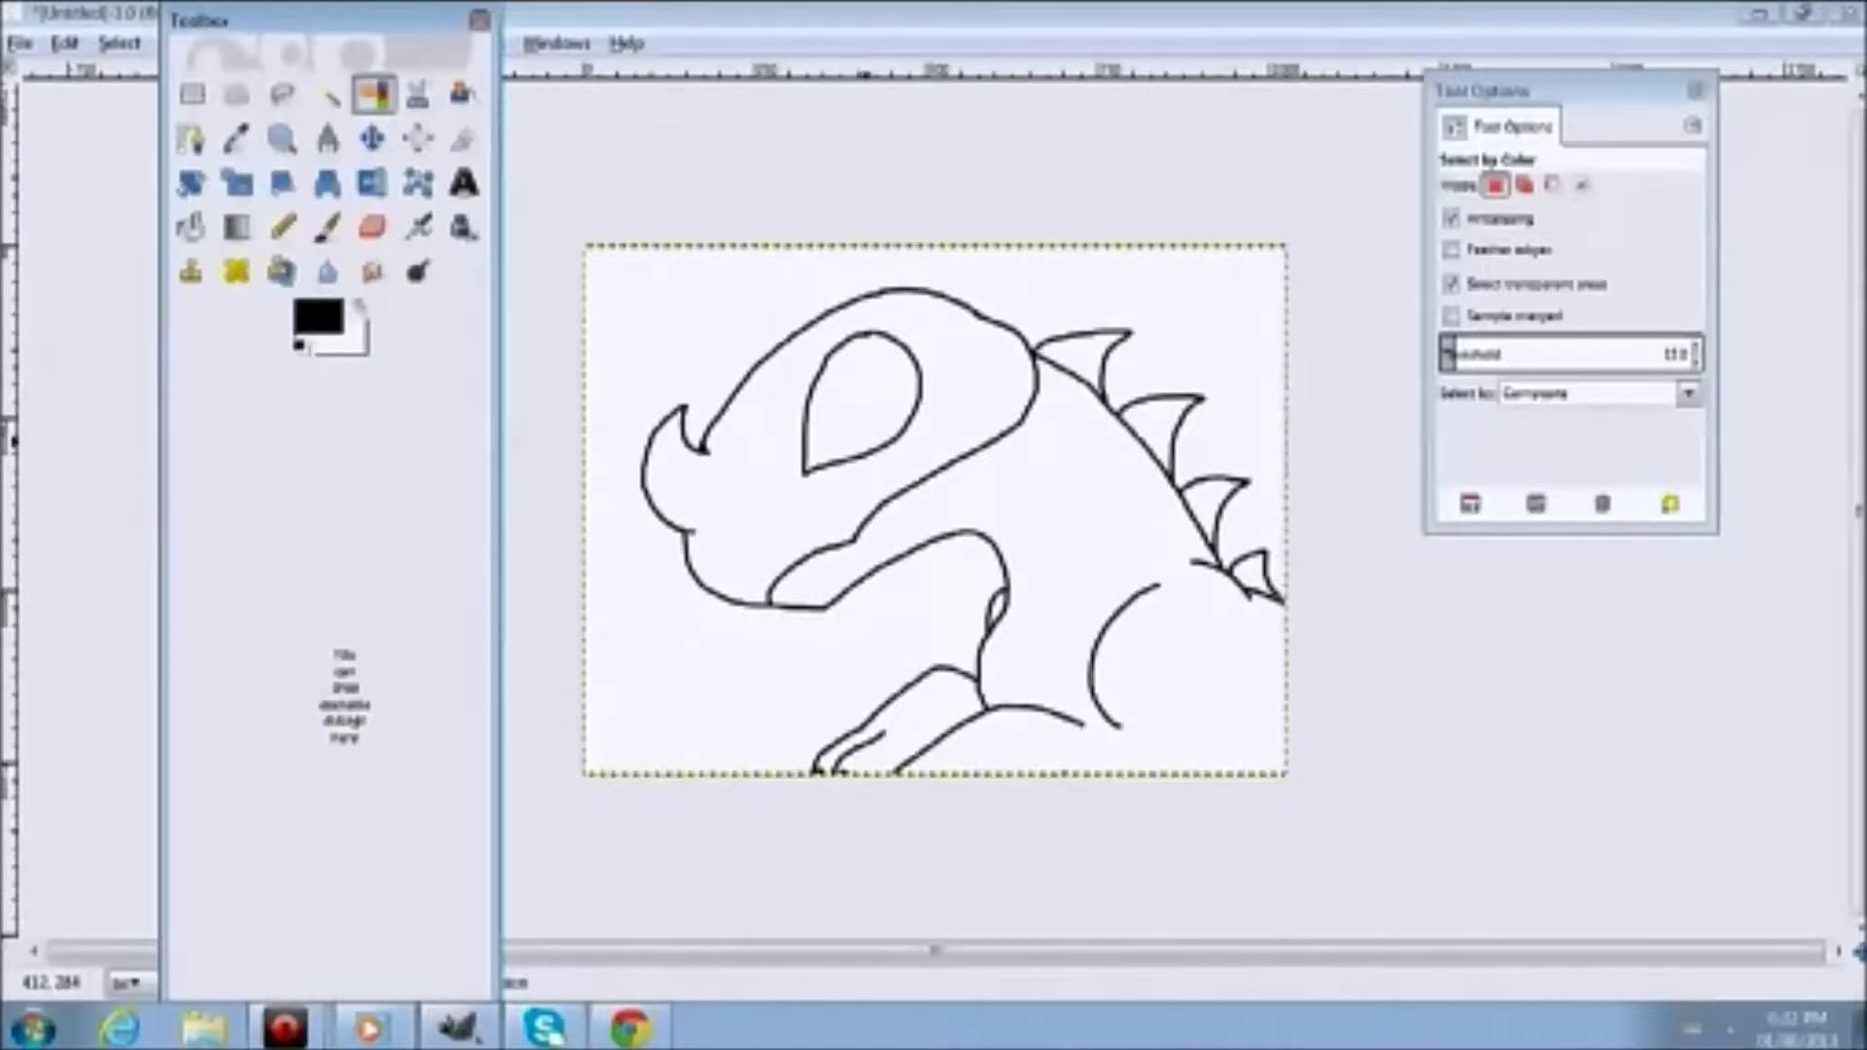
pyautogui.click(872, 443)
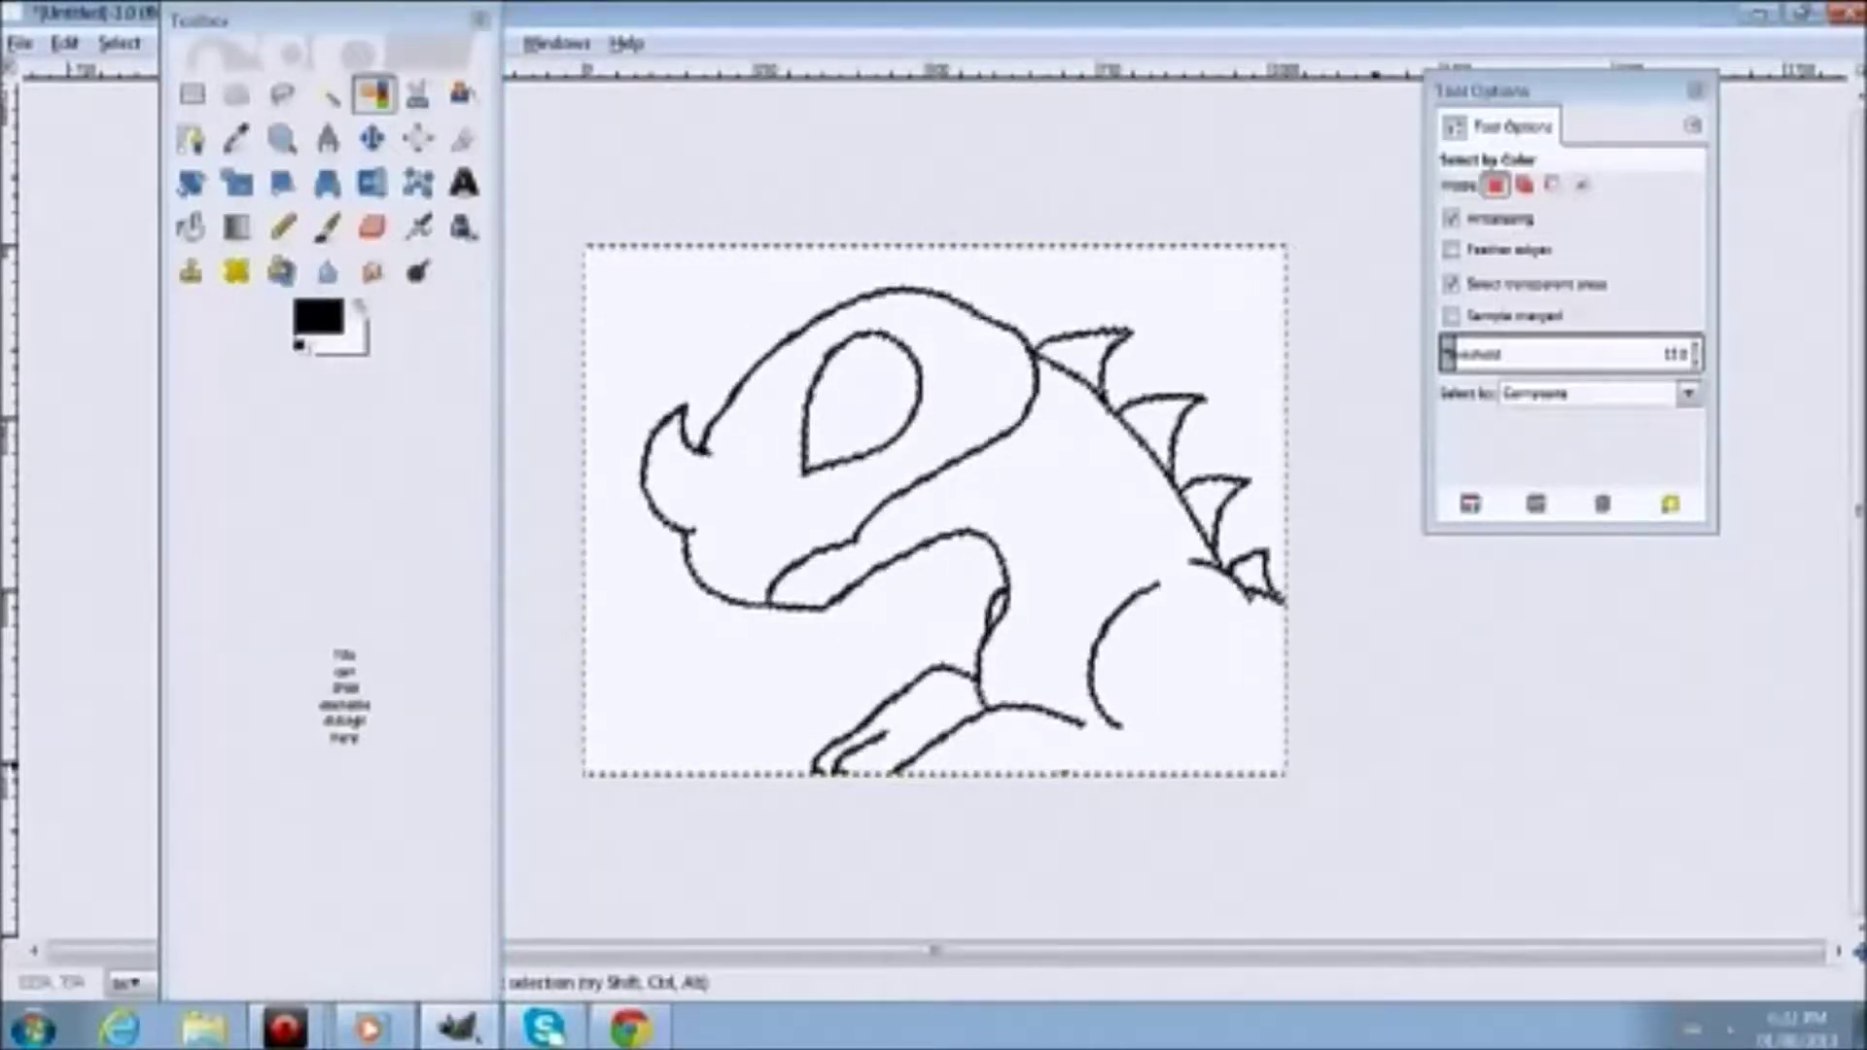
pyautogui.press('ctrl')
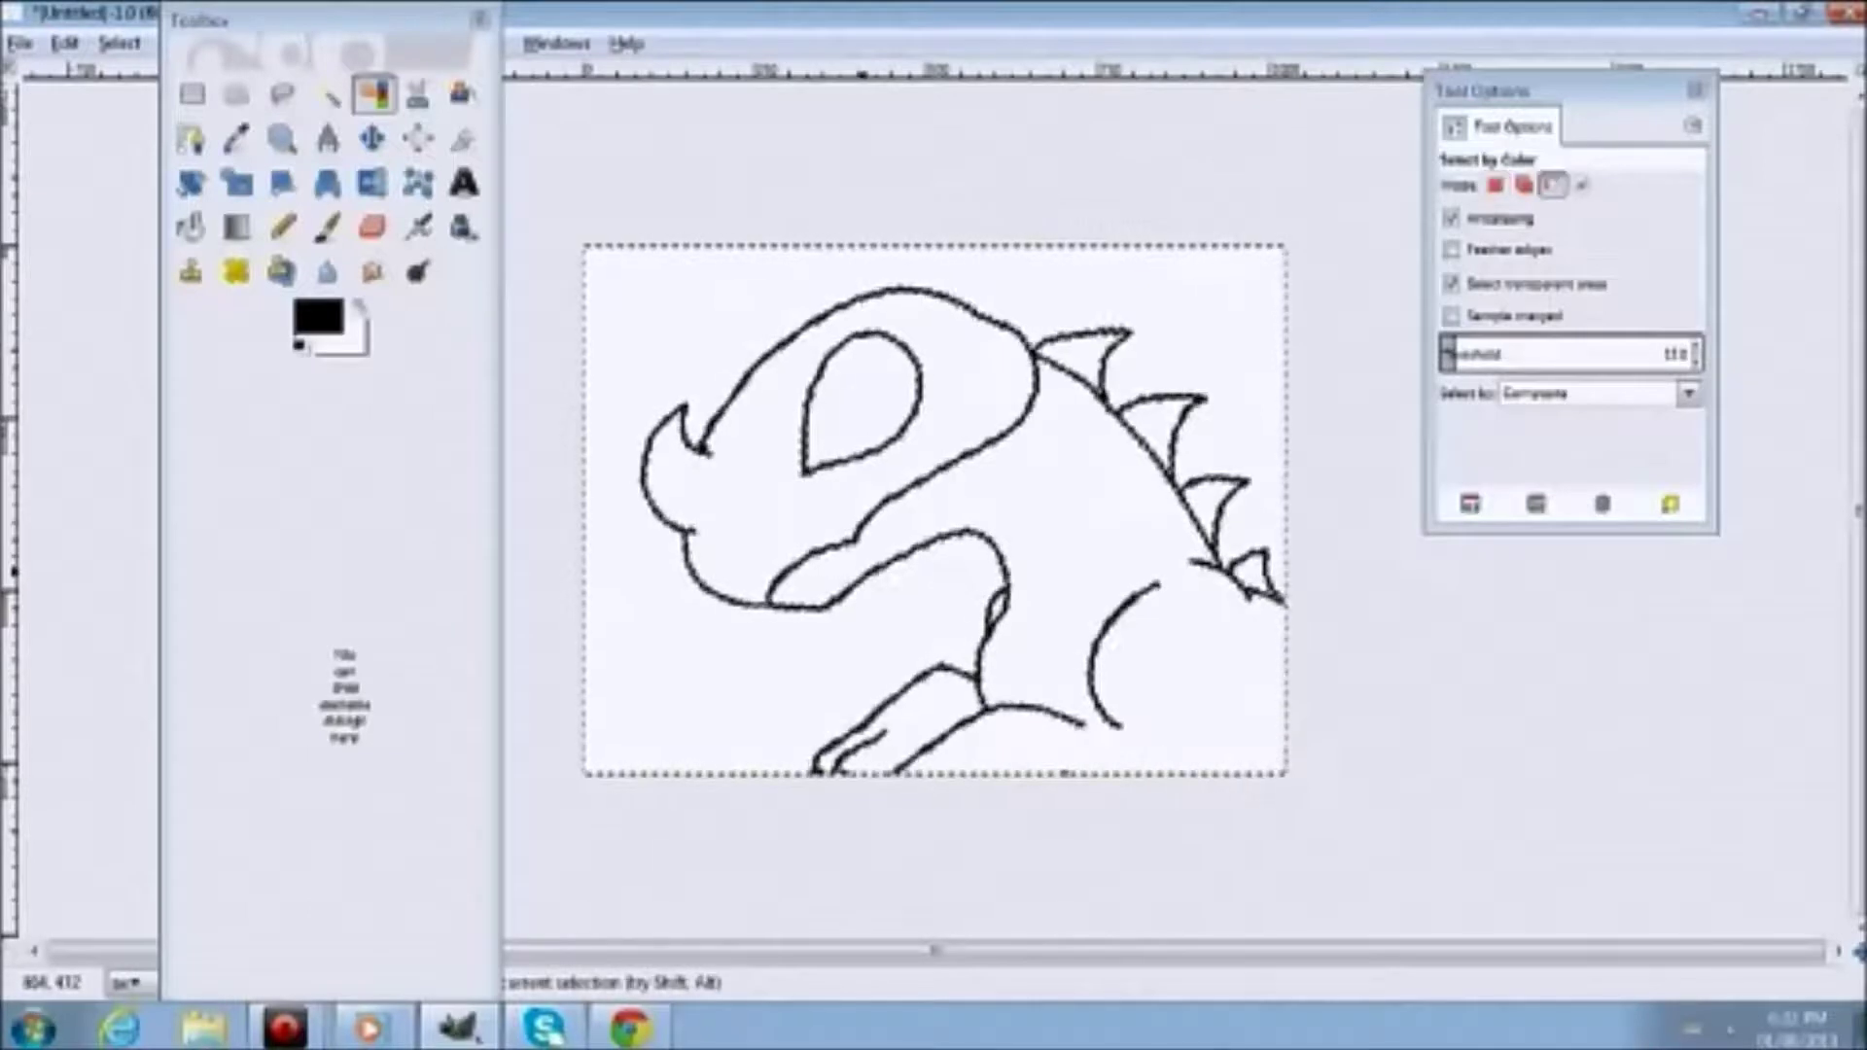
pyautogui.hotkey('ctrl', 'z')
# Try to trace a Scissors selection across the dino's body to the canvas edge, and undo the last operations
pyautogui.click(326, 271)
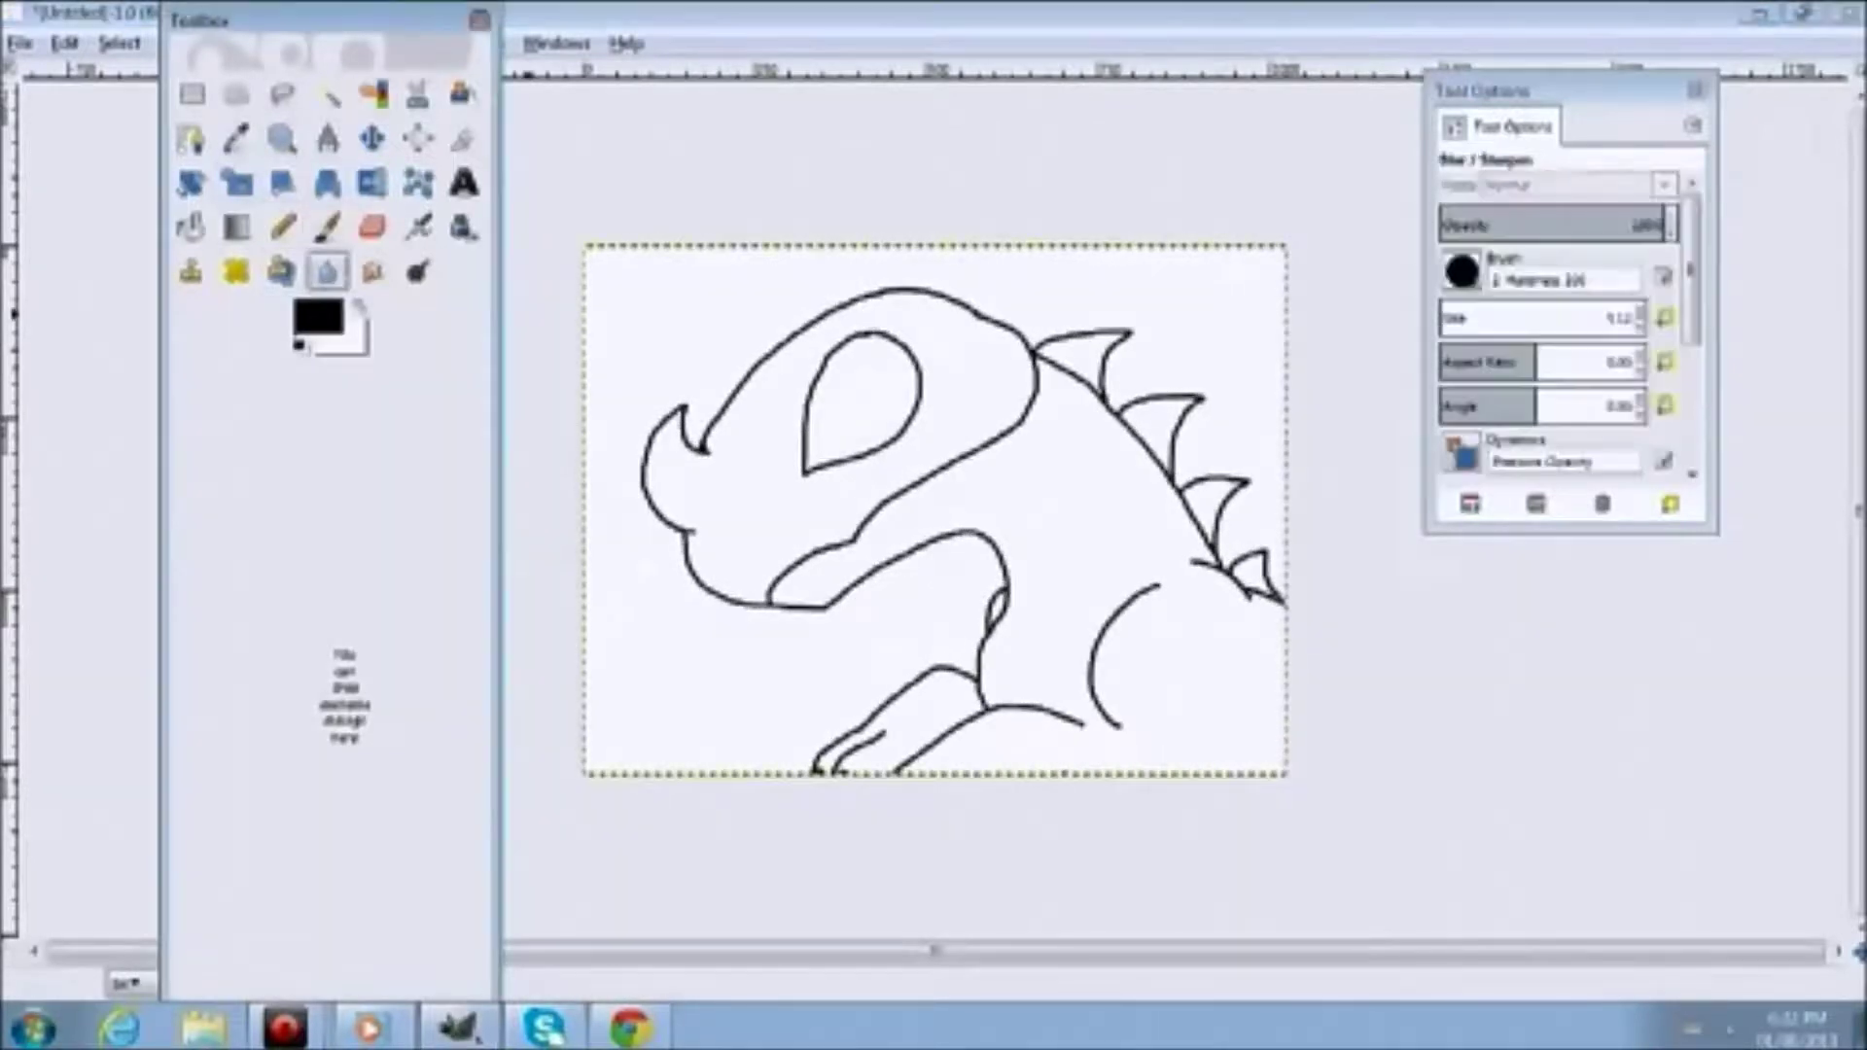
pyautogui.click(327, 227)
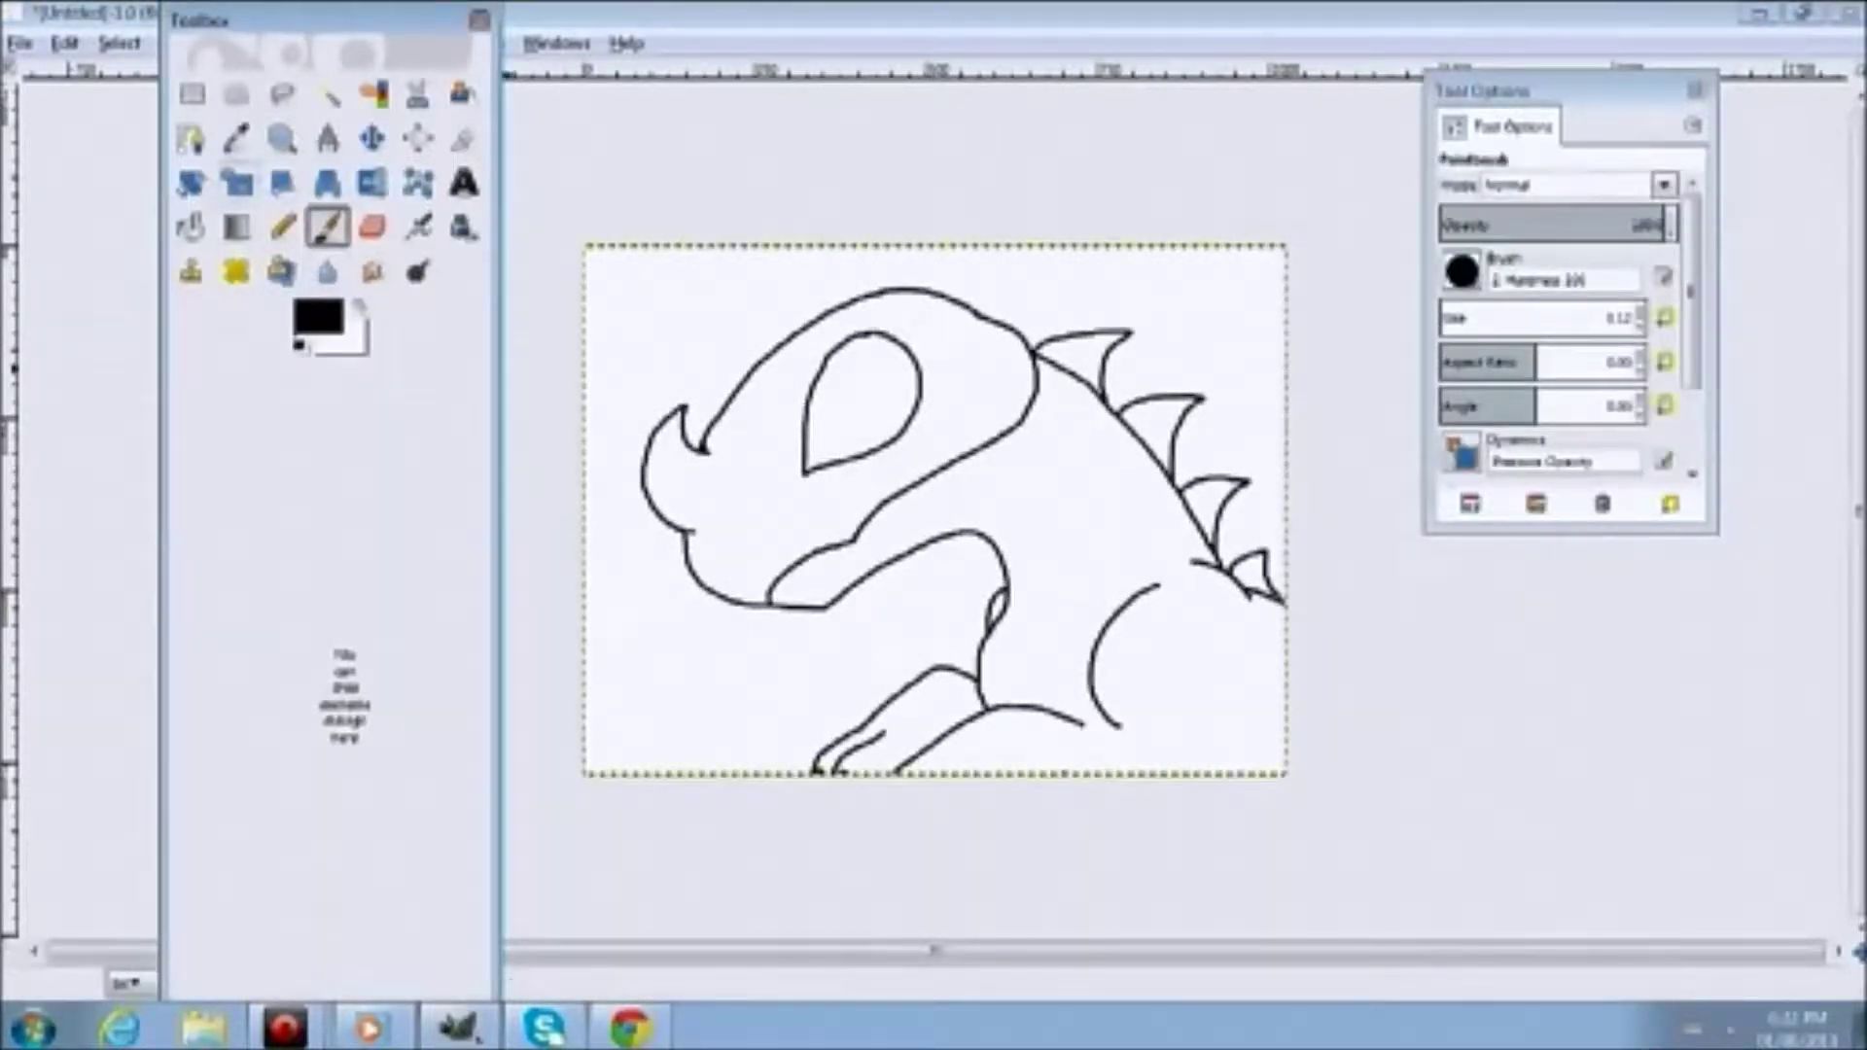
pyautogui.click(418, 93)
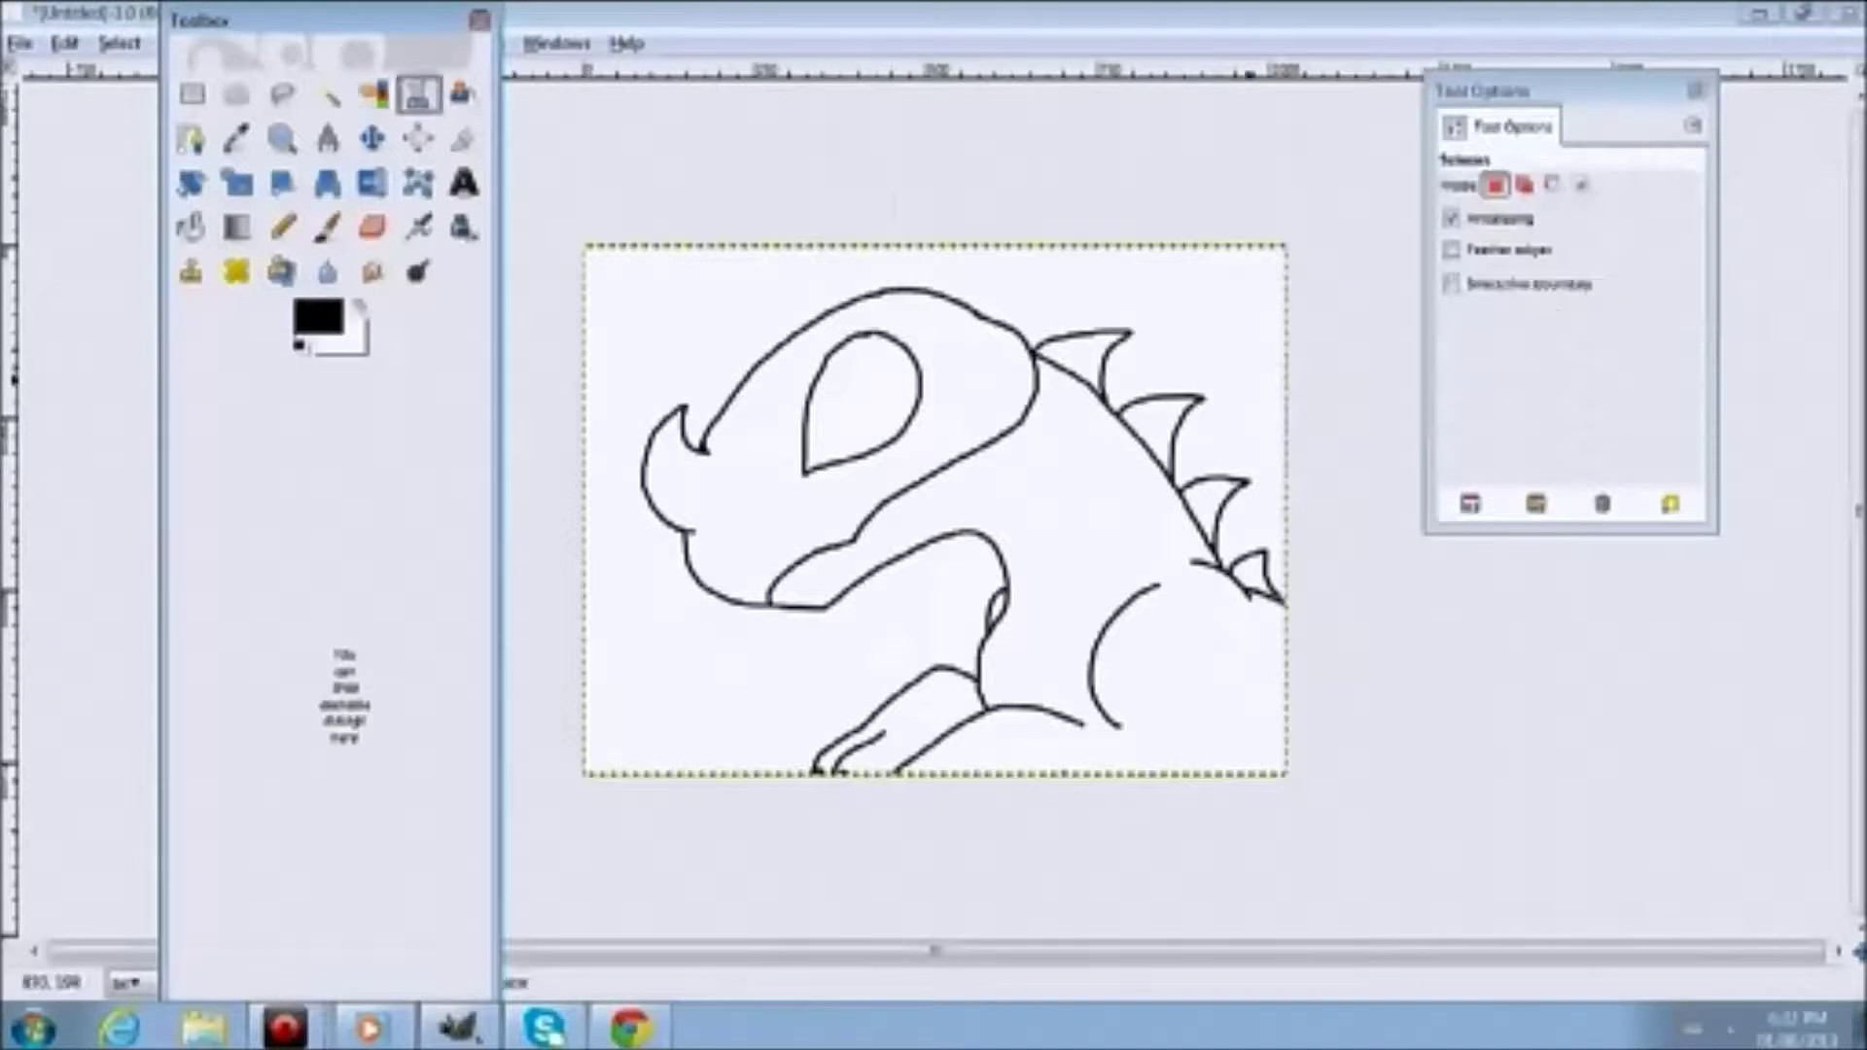
pyautogui.click(911, 598)
pyautogui.hotkey('ctrl', 'z')
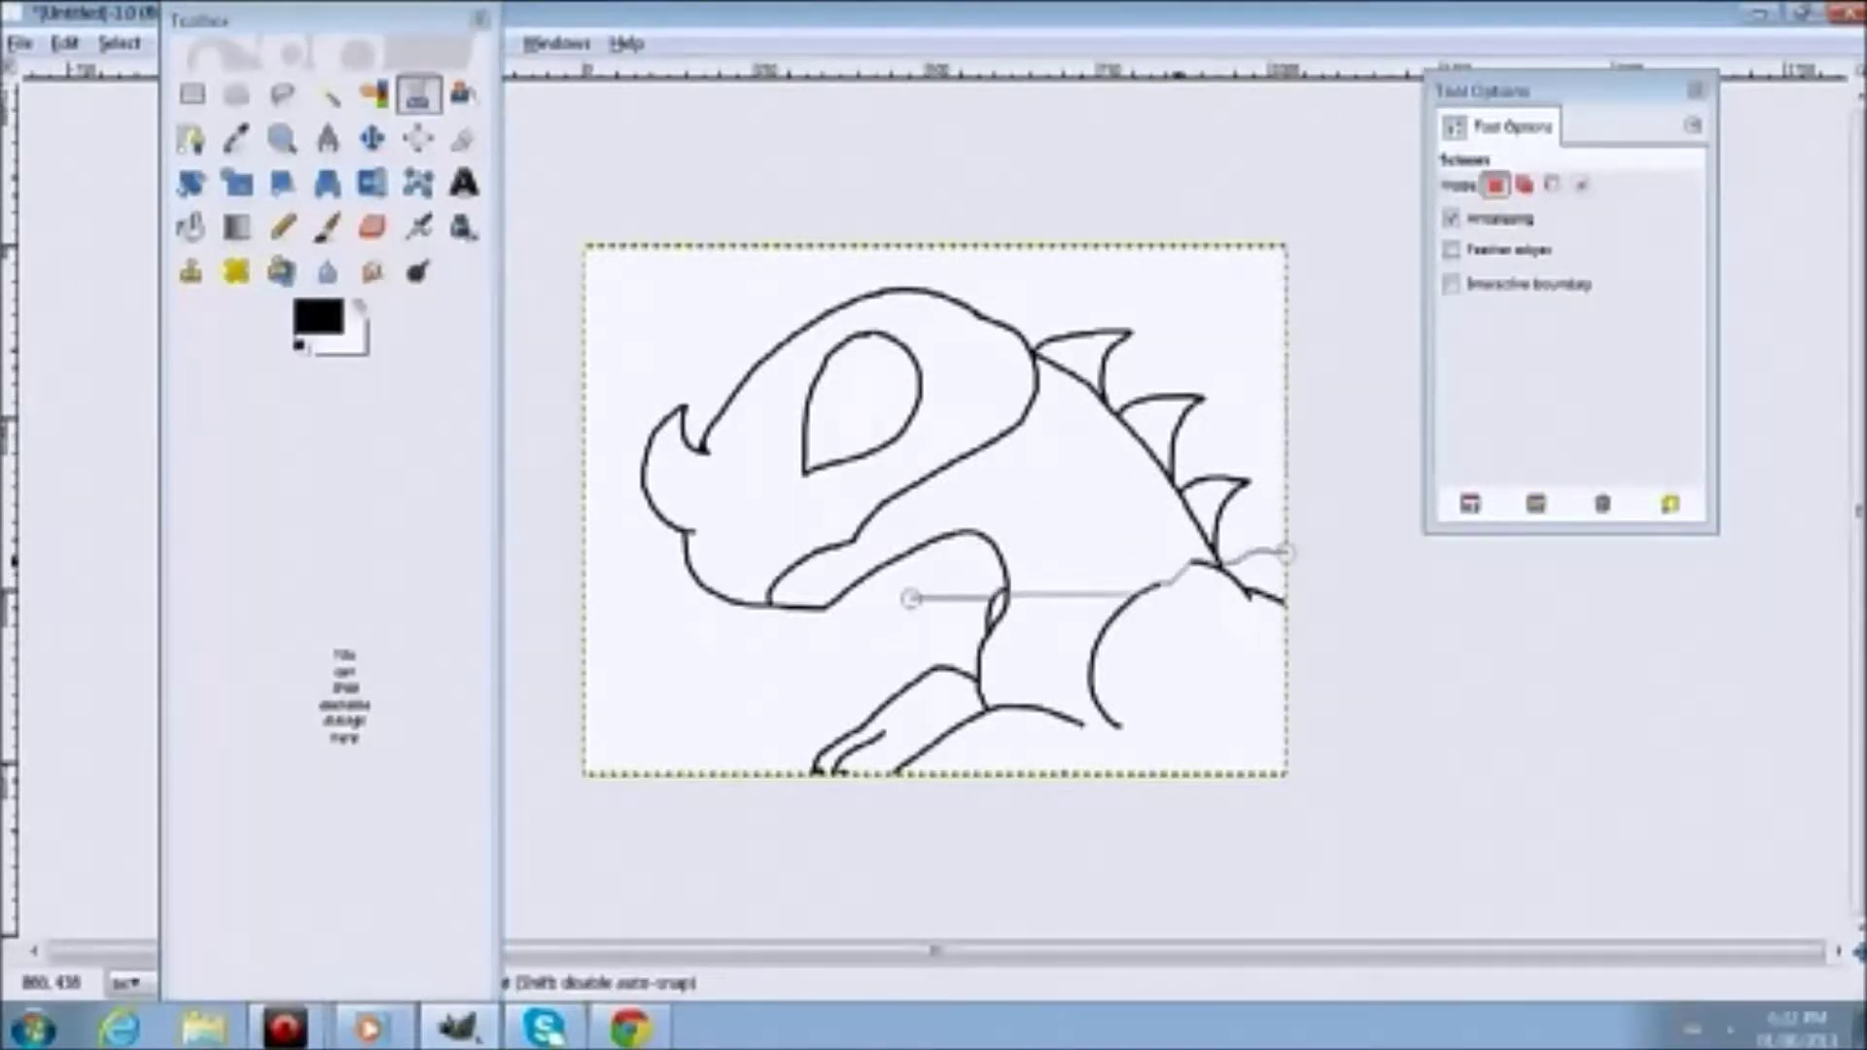
pyautogui.hotkey('ctrl', 'z')
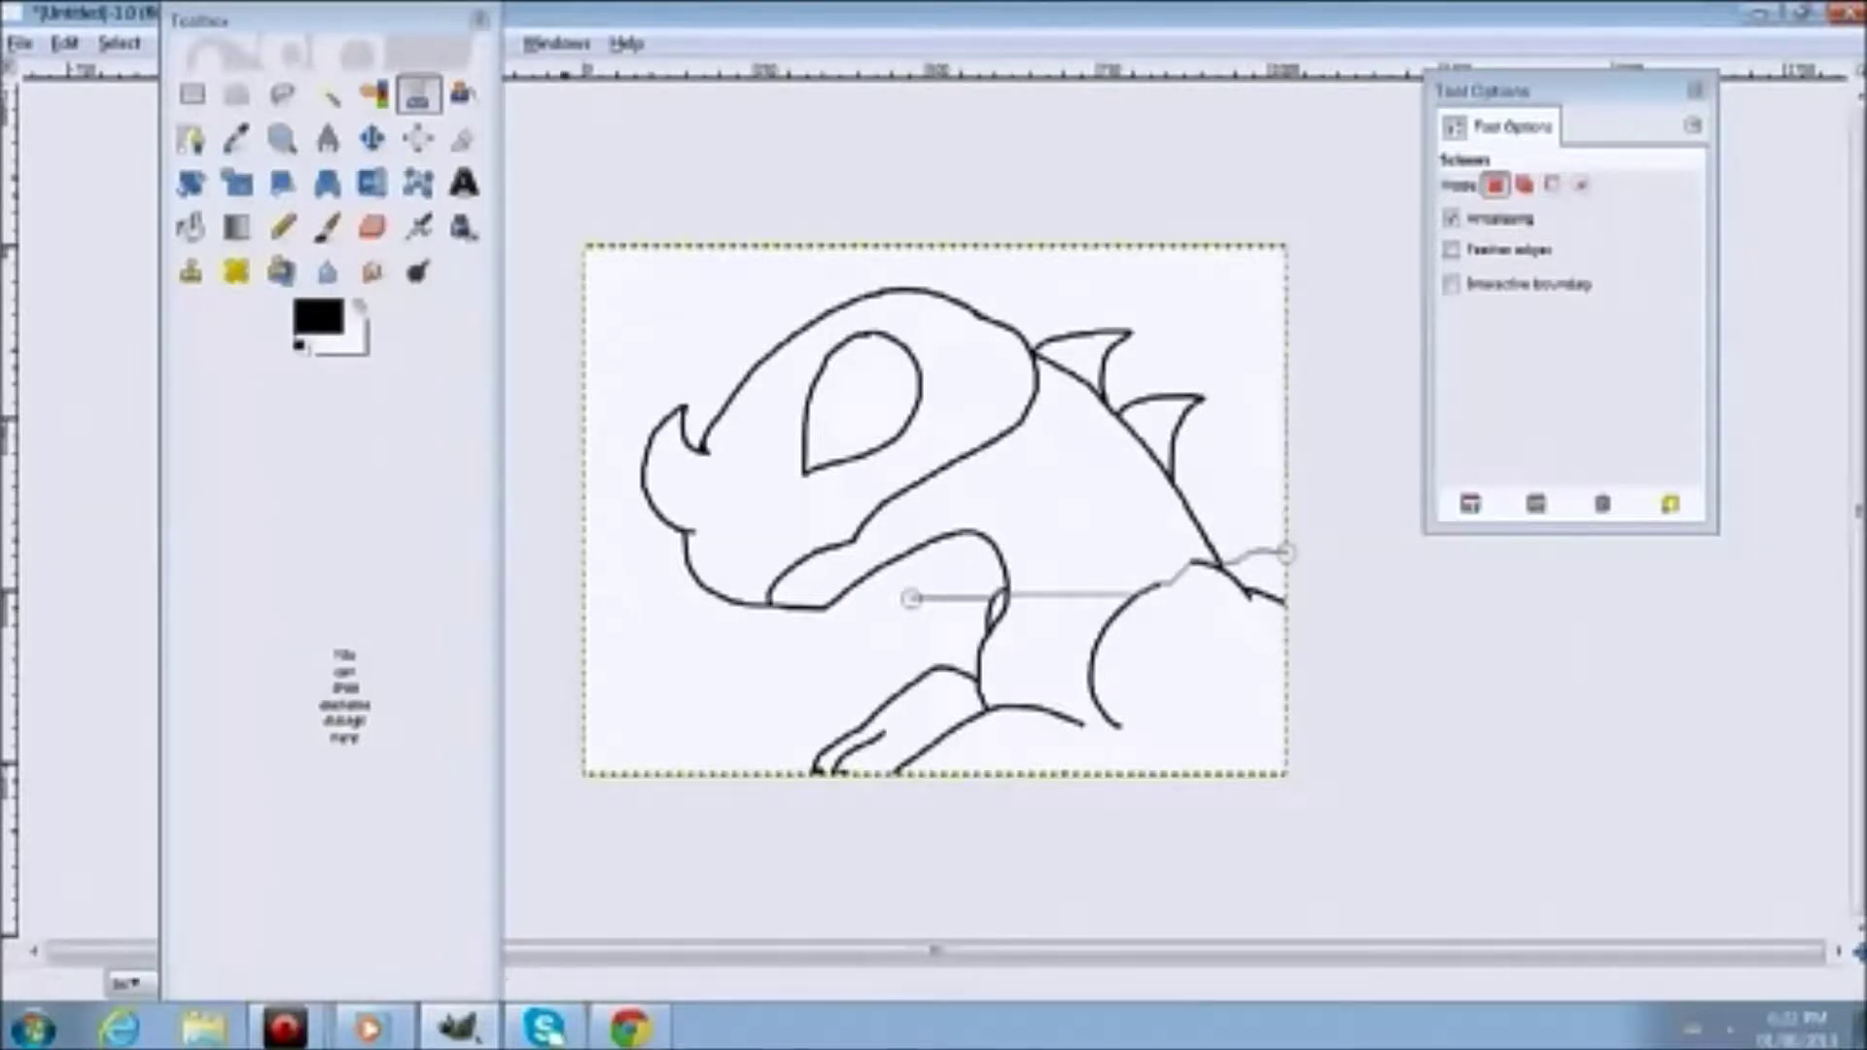
# Move the Toolbox clear of the Edit commands, redo the undone paintbrush strokes of the back spines, and return to the Paintbrush
pyautogui.moveTo(321, 19); pyautogui.dragTo(188, 116)
pyautogui.click(65, 42)
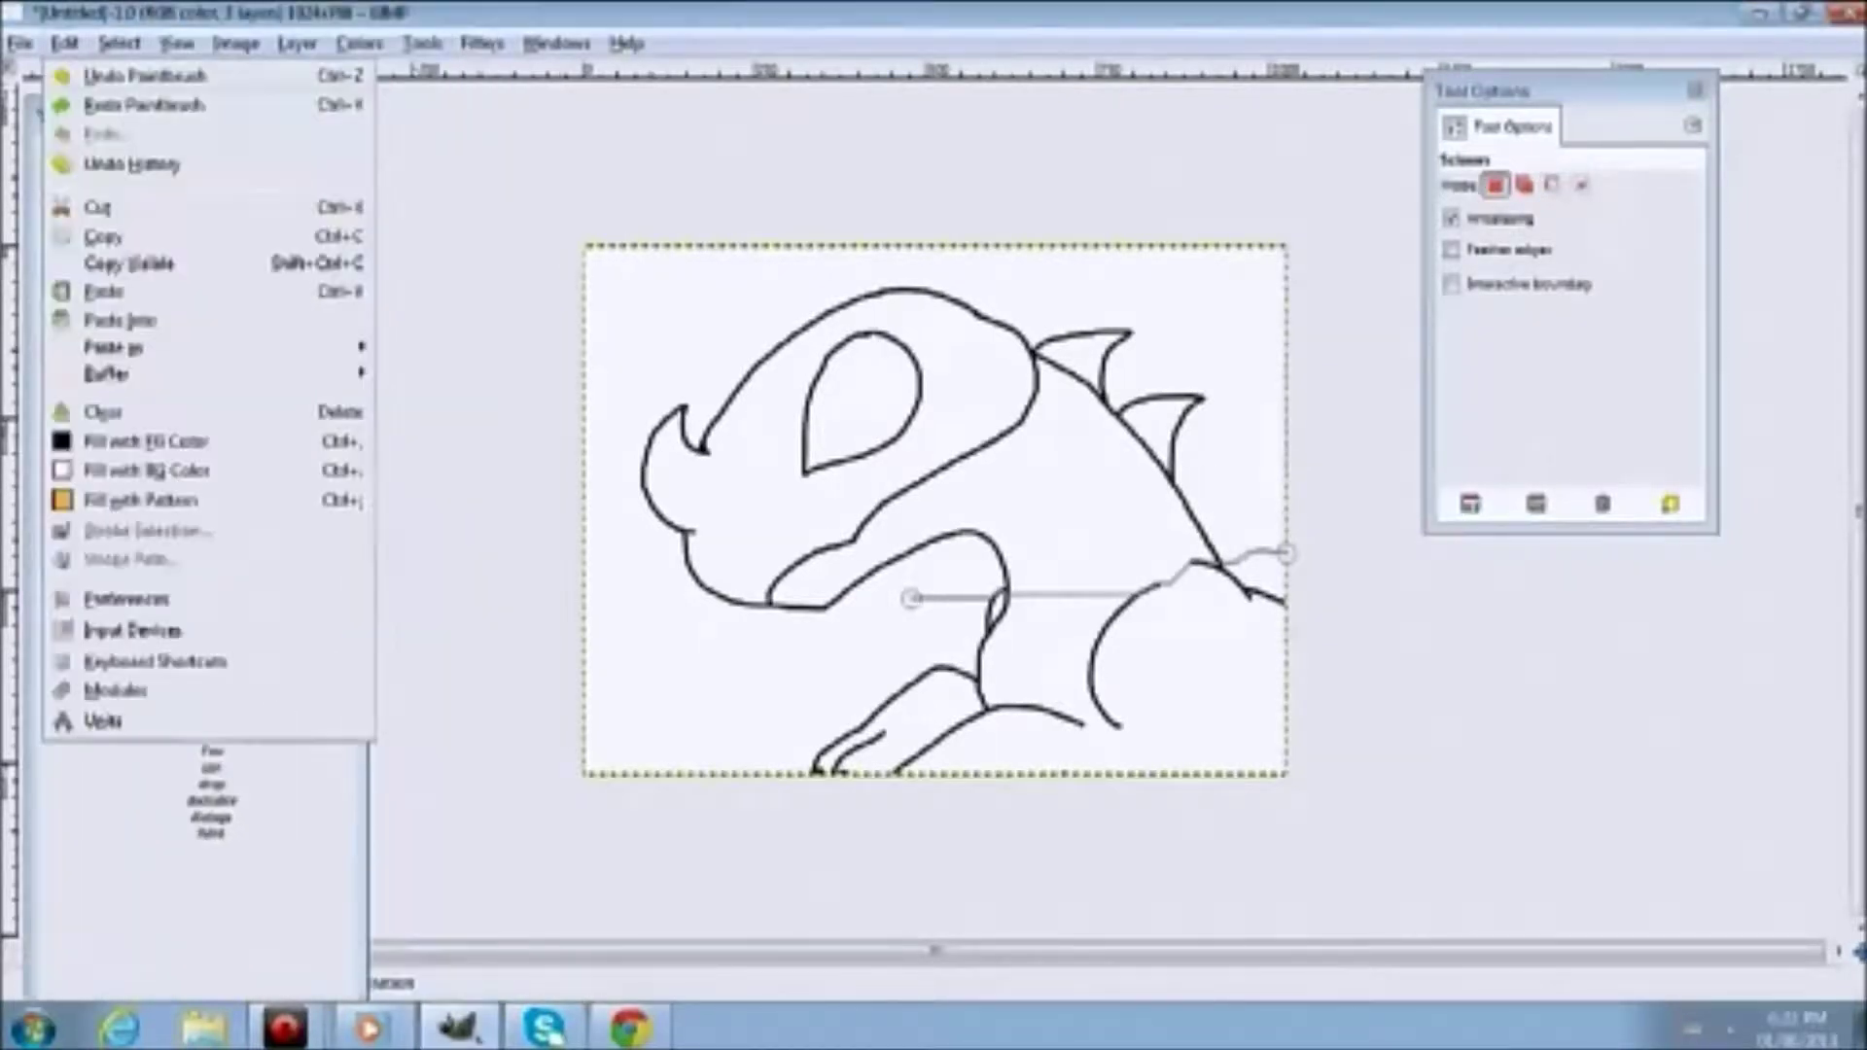
pyautogui.click(122, 104)
pyautogui.click(65, 43)
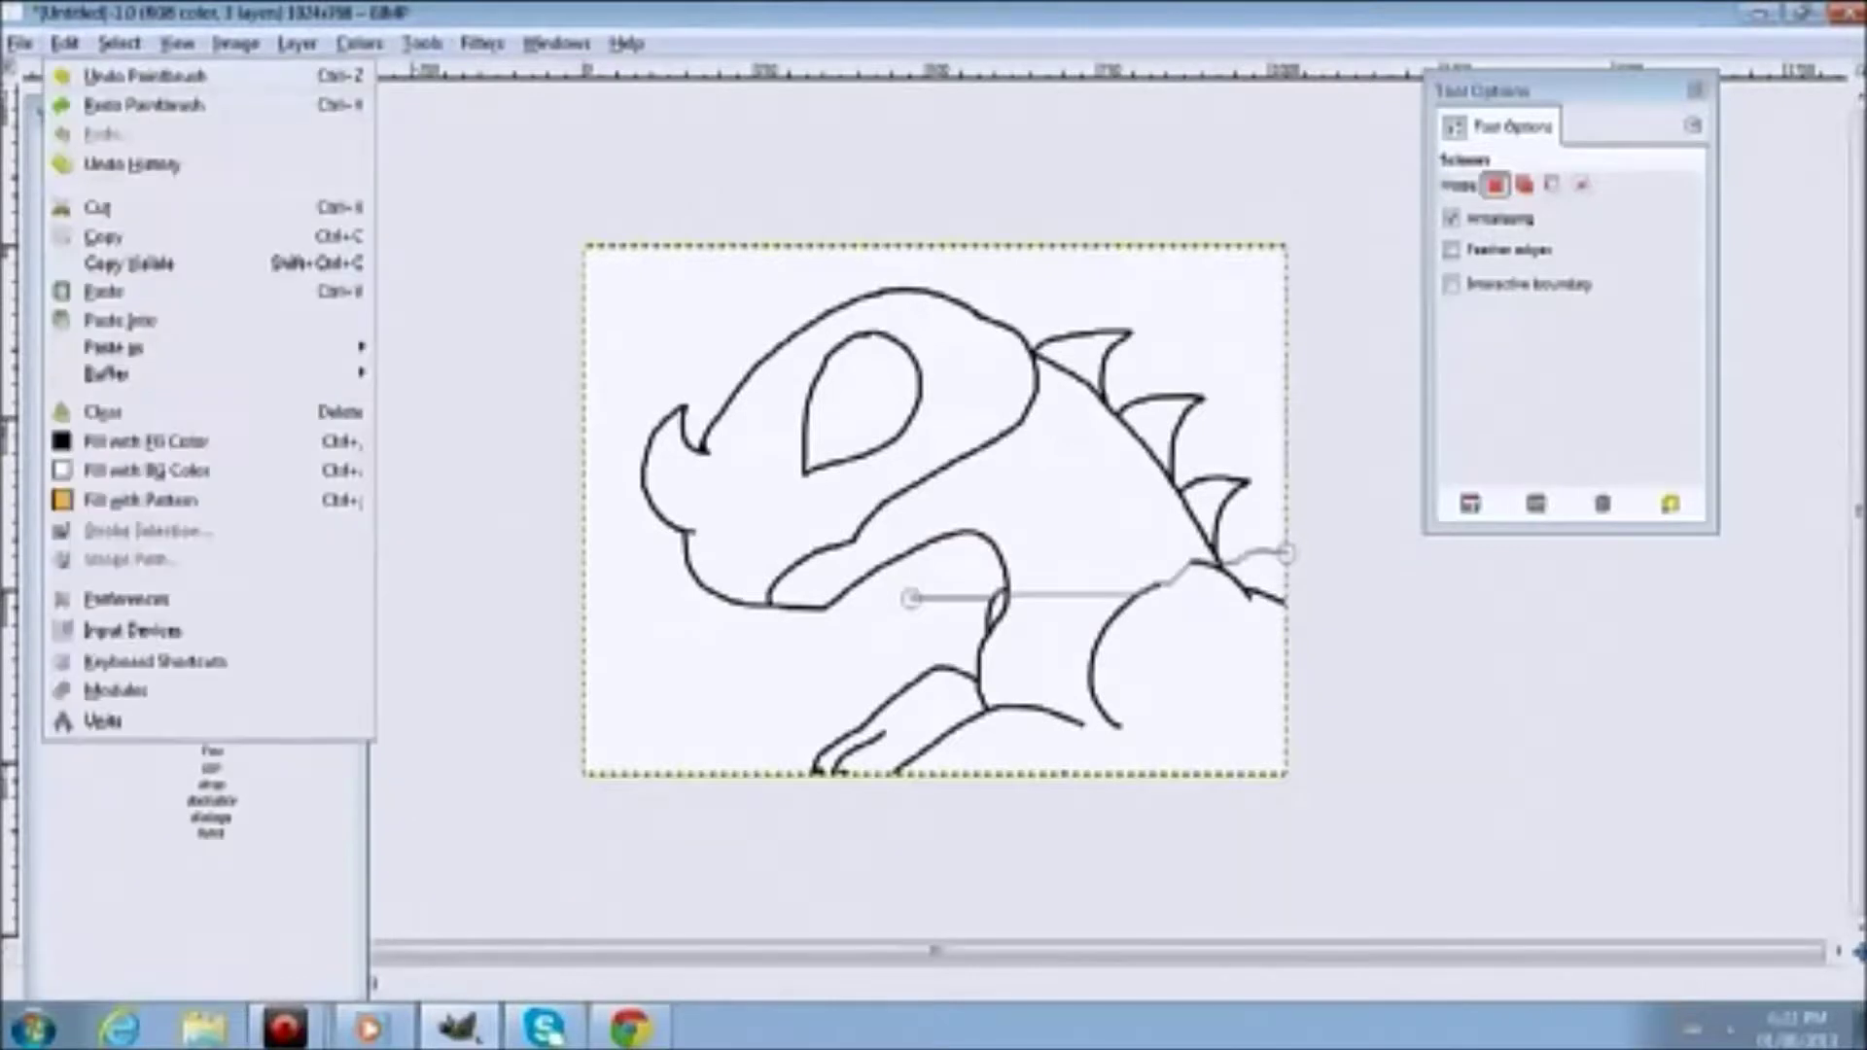
pyautogui.click(121, 106)
pyautogui.click(193, 323)
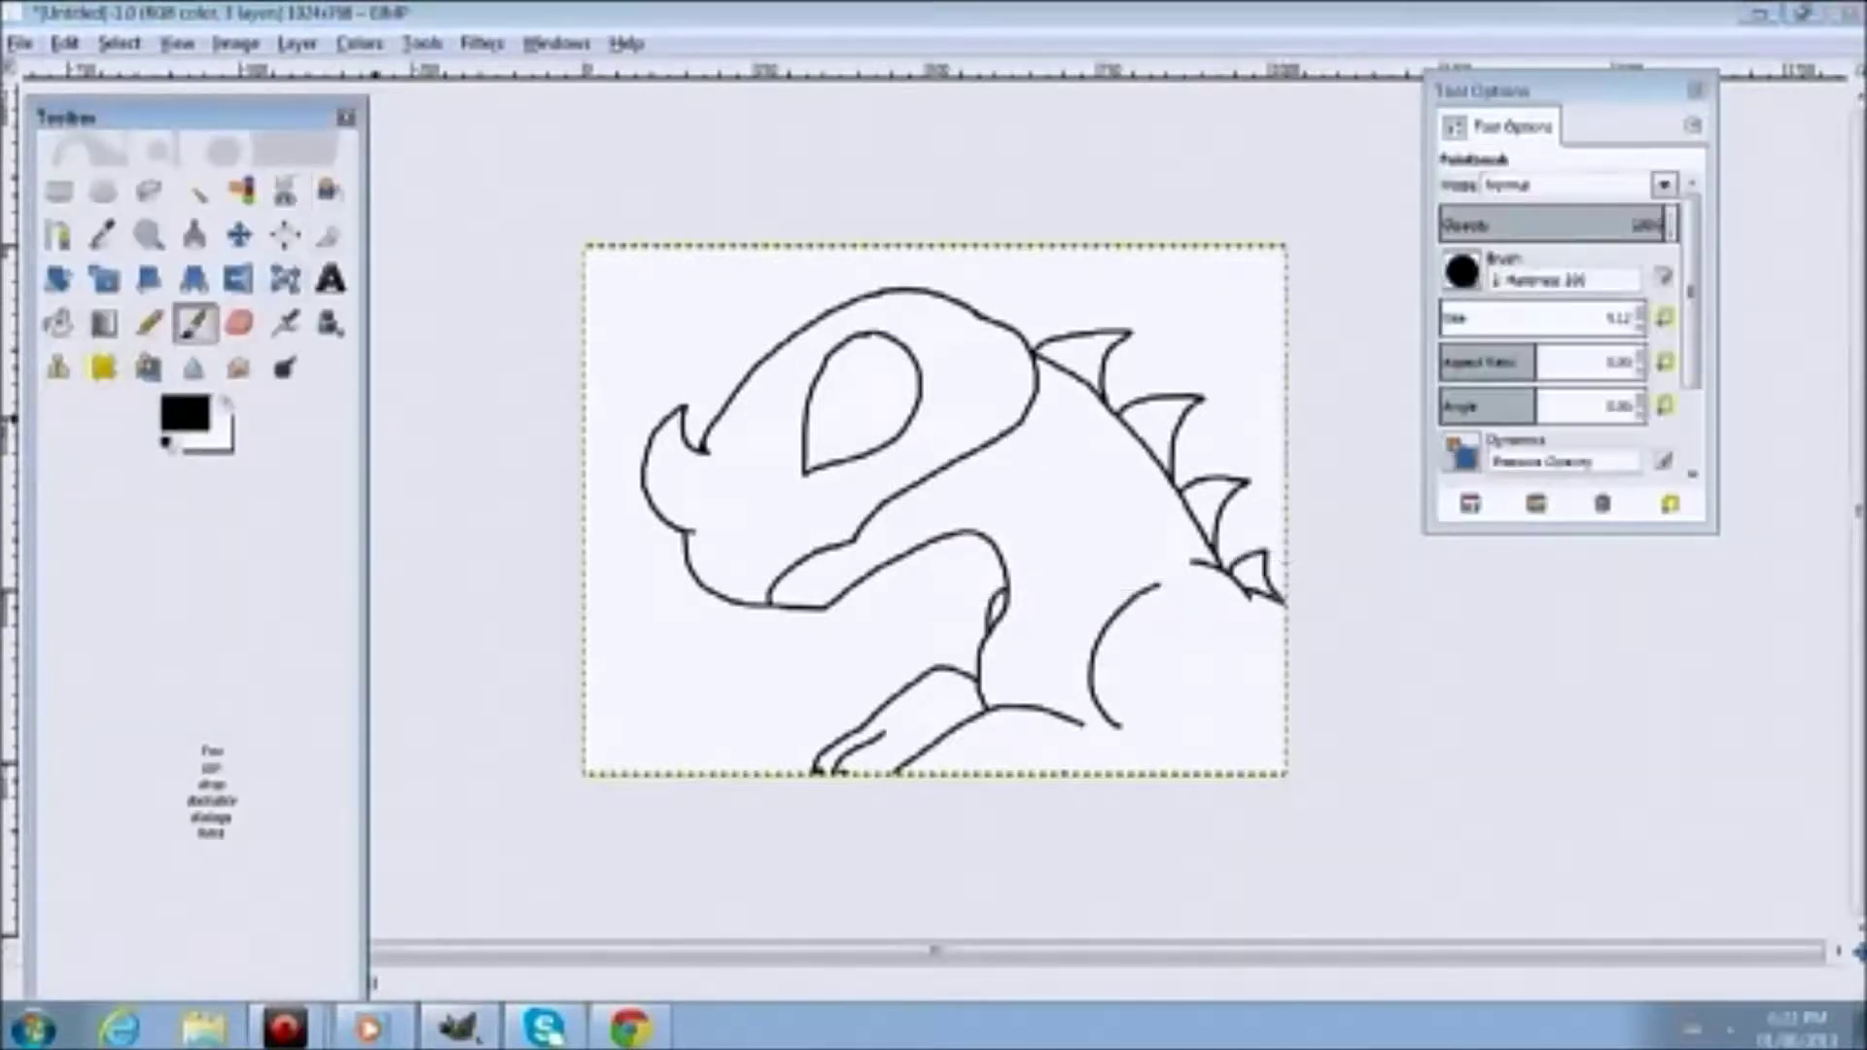
# Try to outline the area around the dino's back spines with Foreground Select, and return to the Paintbrush
pyautogui.click(331, 191)
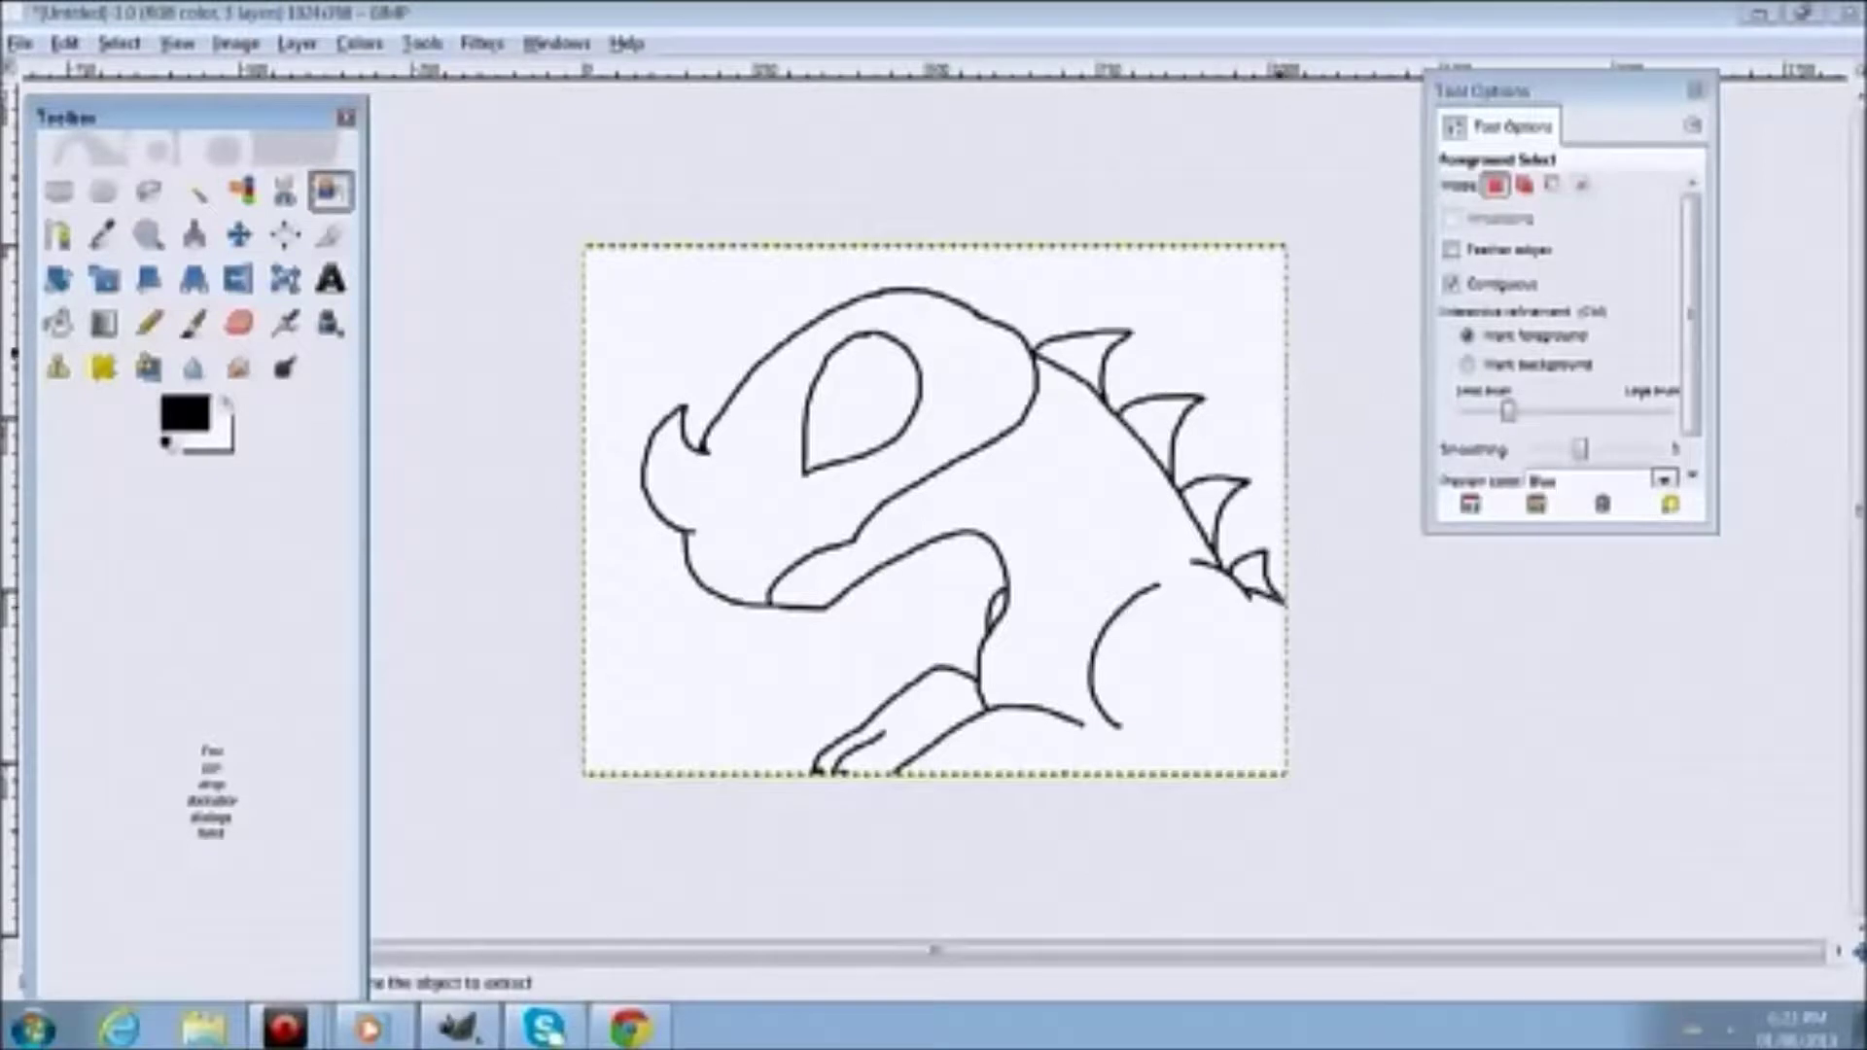
pyautogui.click(1270, 340)
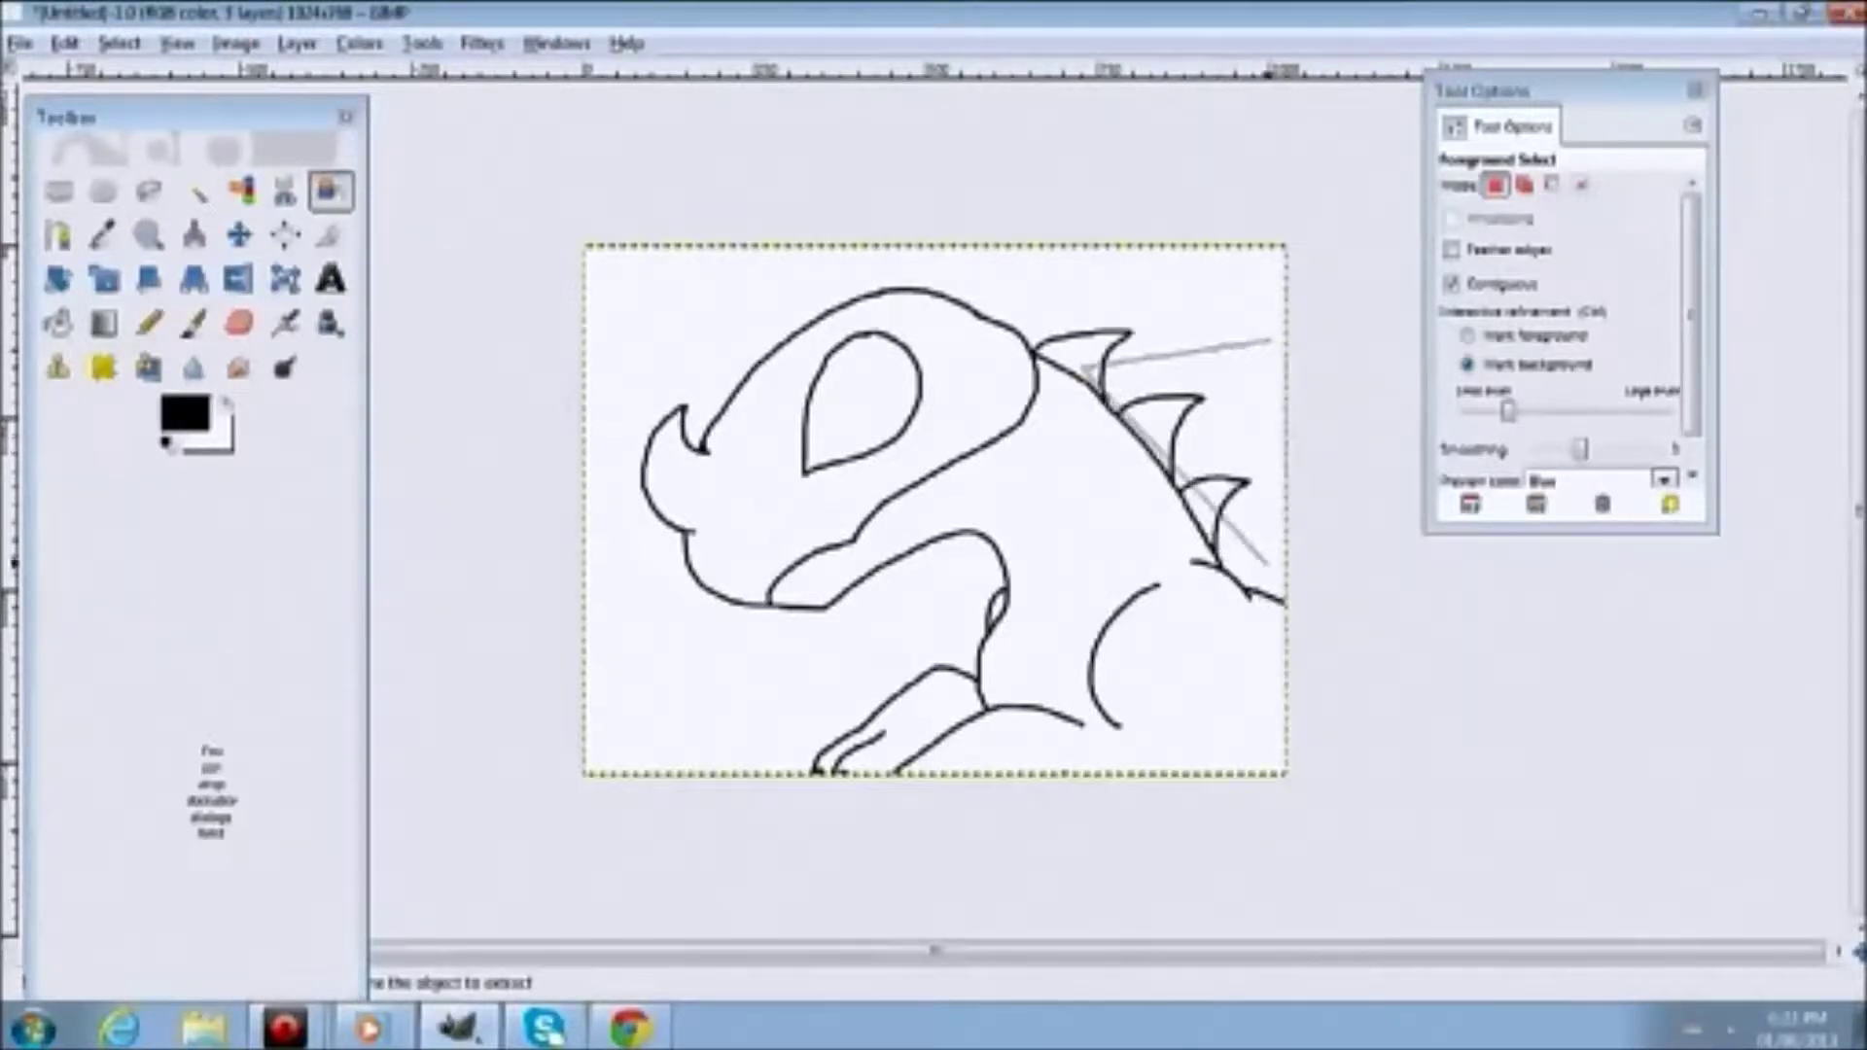
pyautogui.click(194, 323)
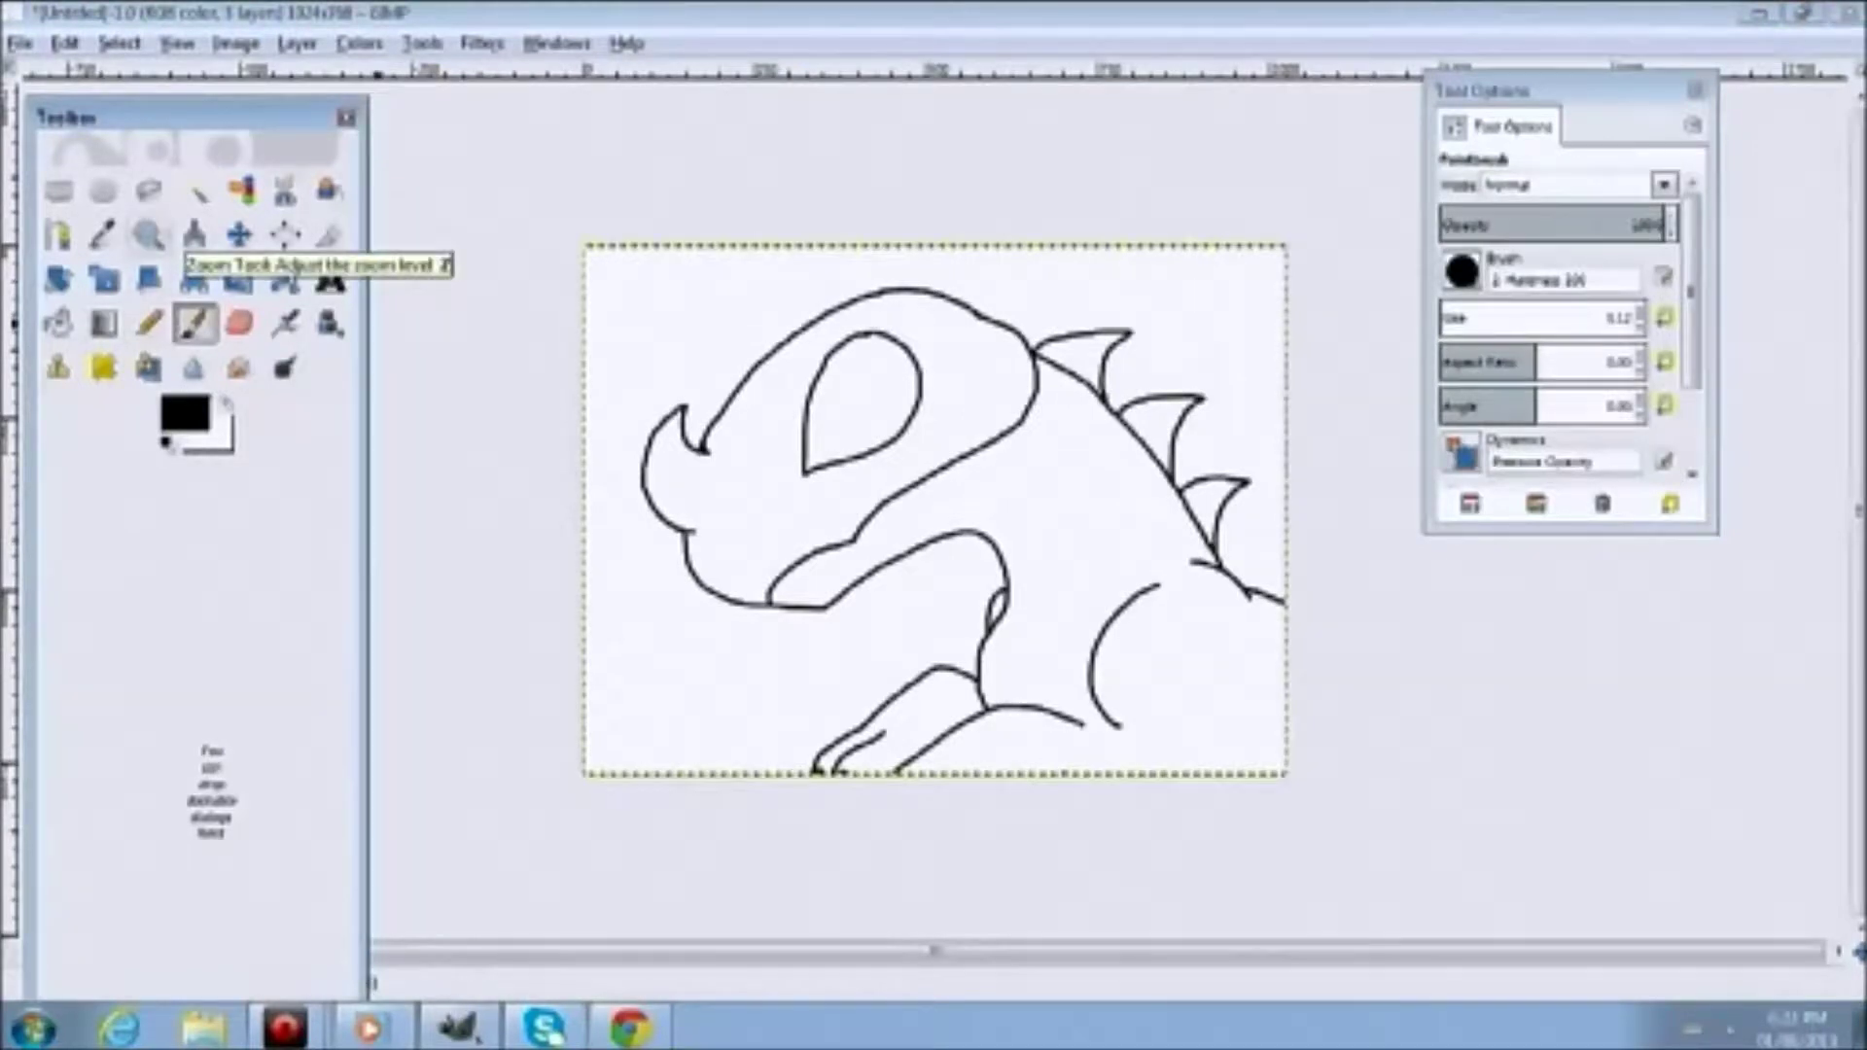
# Try to draw a path across the lower part of the drawing with the Paths tool, and undo it
pyautogui.click(58, 235)
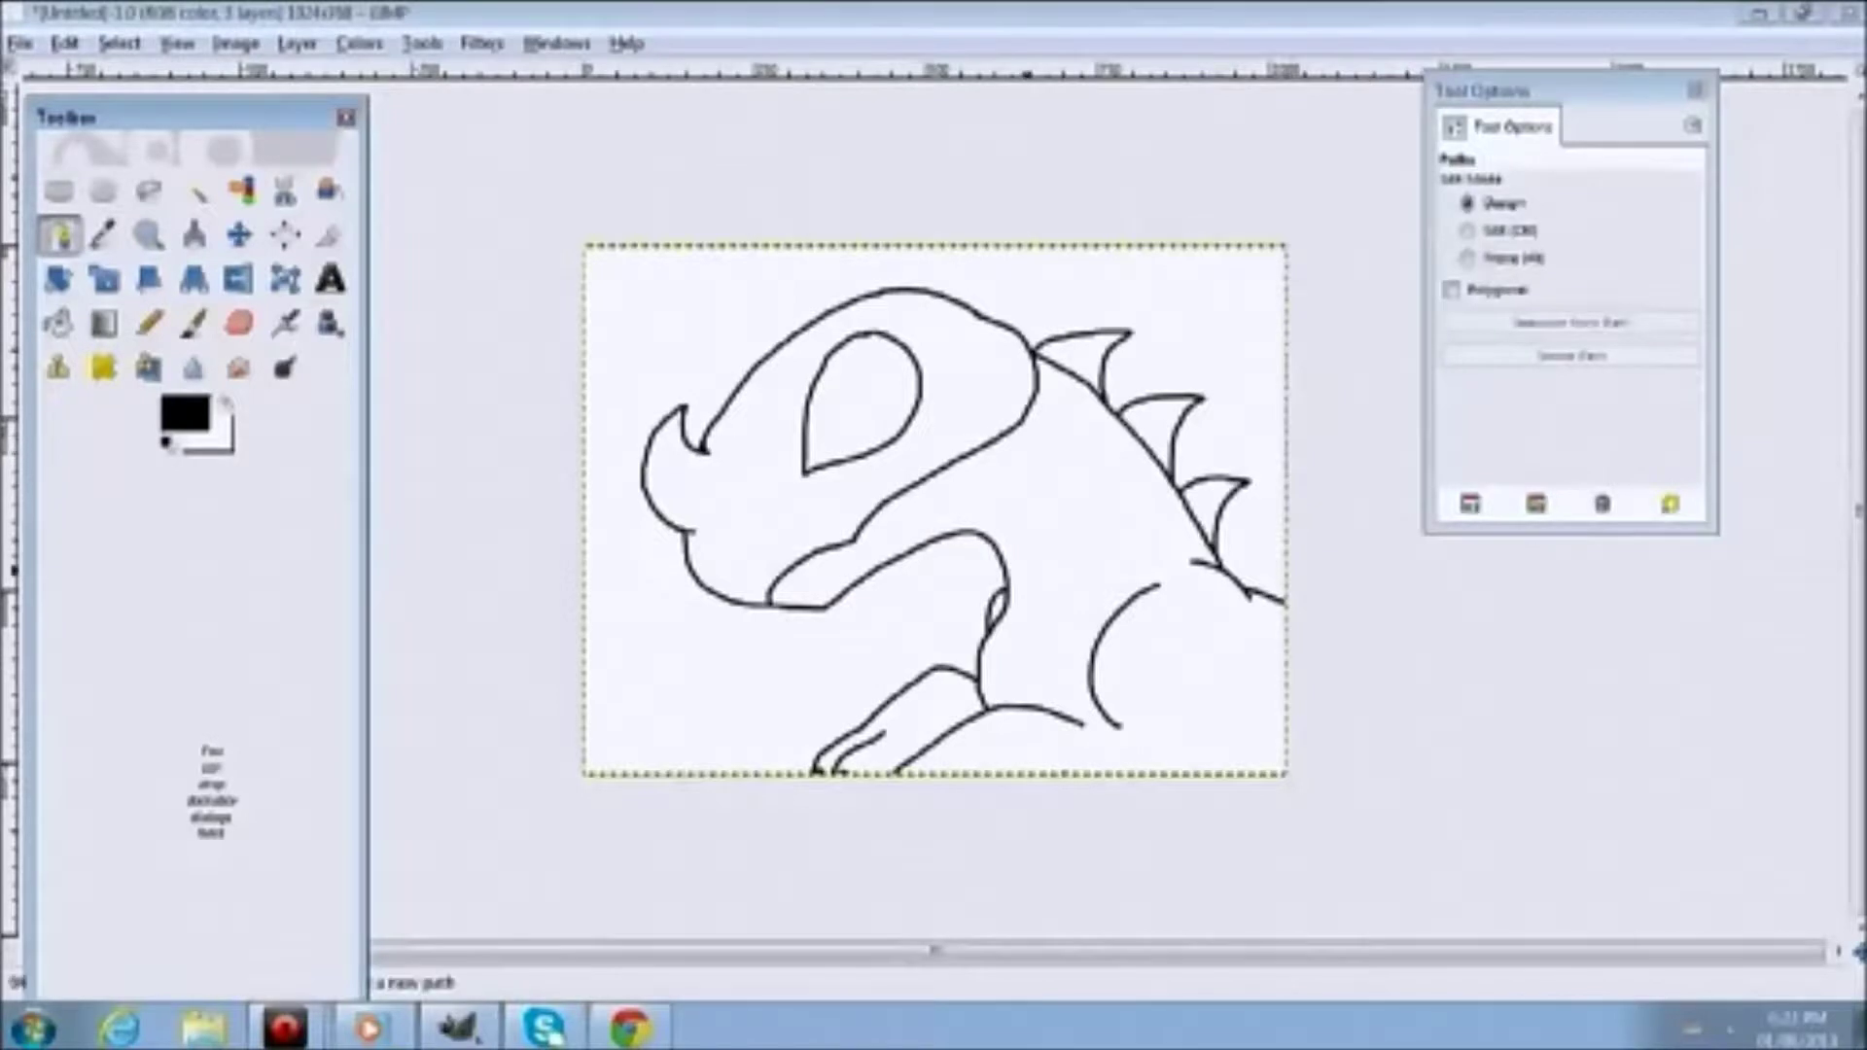
pyautogui.moveTo(689, 674); pyautogui.dragTo(1094, 590)
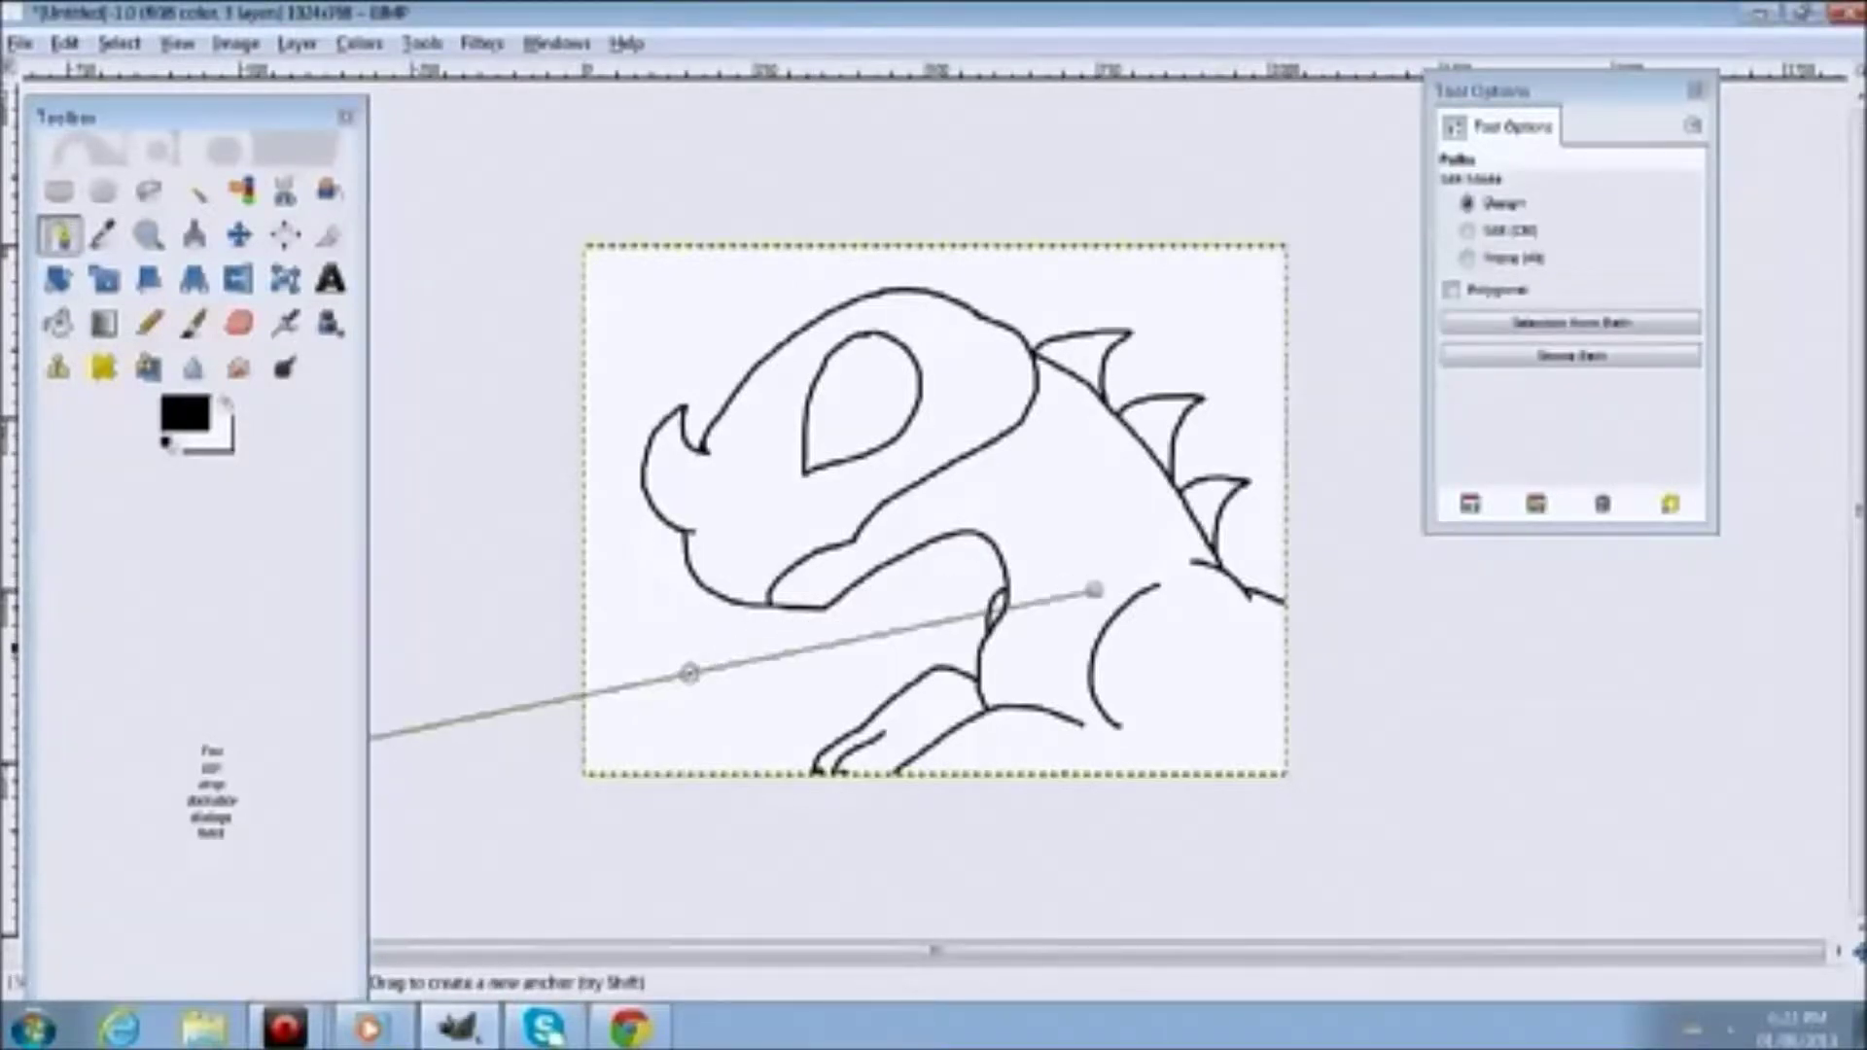
pyautogui.hotkey('ctrl', 'z')
pyautogui.moveTo(569, 650); pyautogui.dragTo(1846, 697)
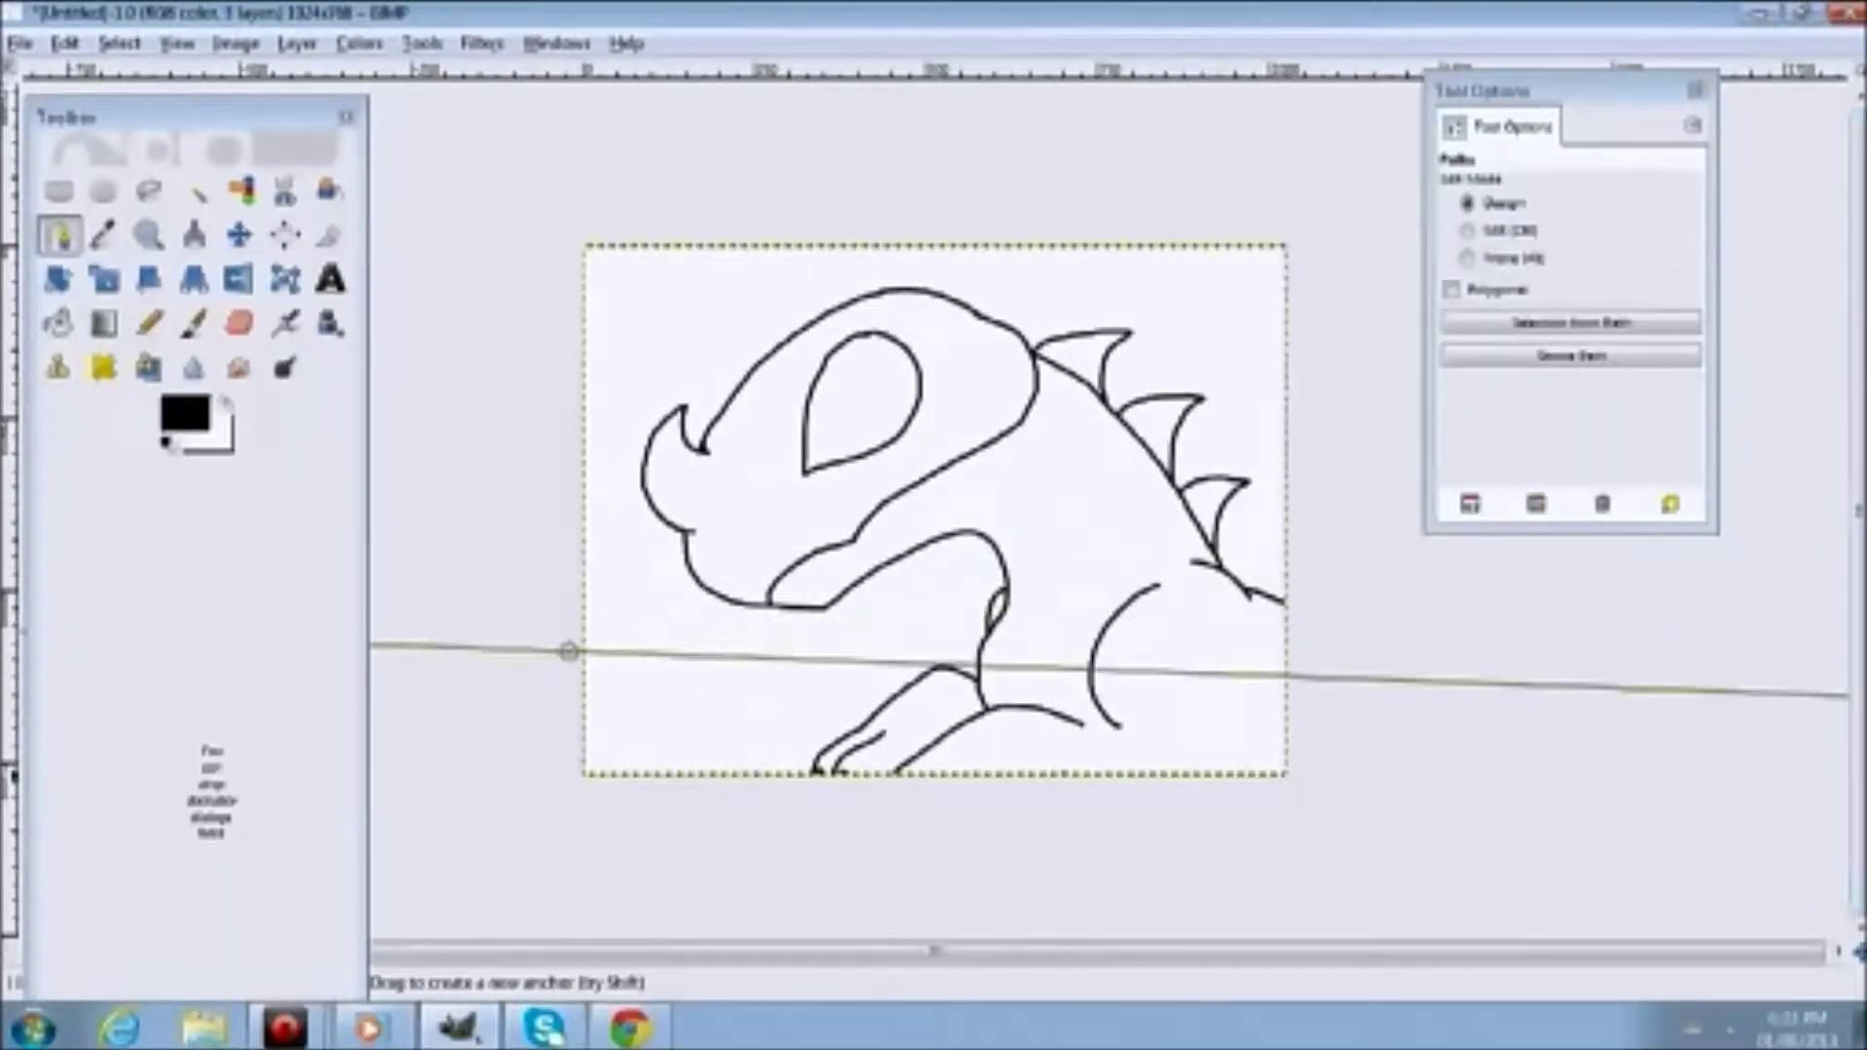
pyautogui.hotkey('ctrl', 'z')
# Activate the Color Picker and try a green hue for the foreground color, cancelling the color change
pyautogui.click(103, 234)
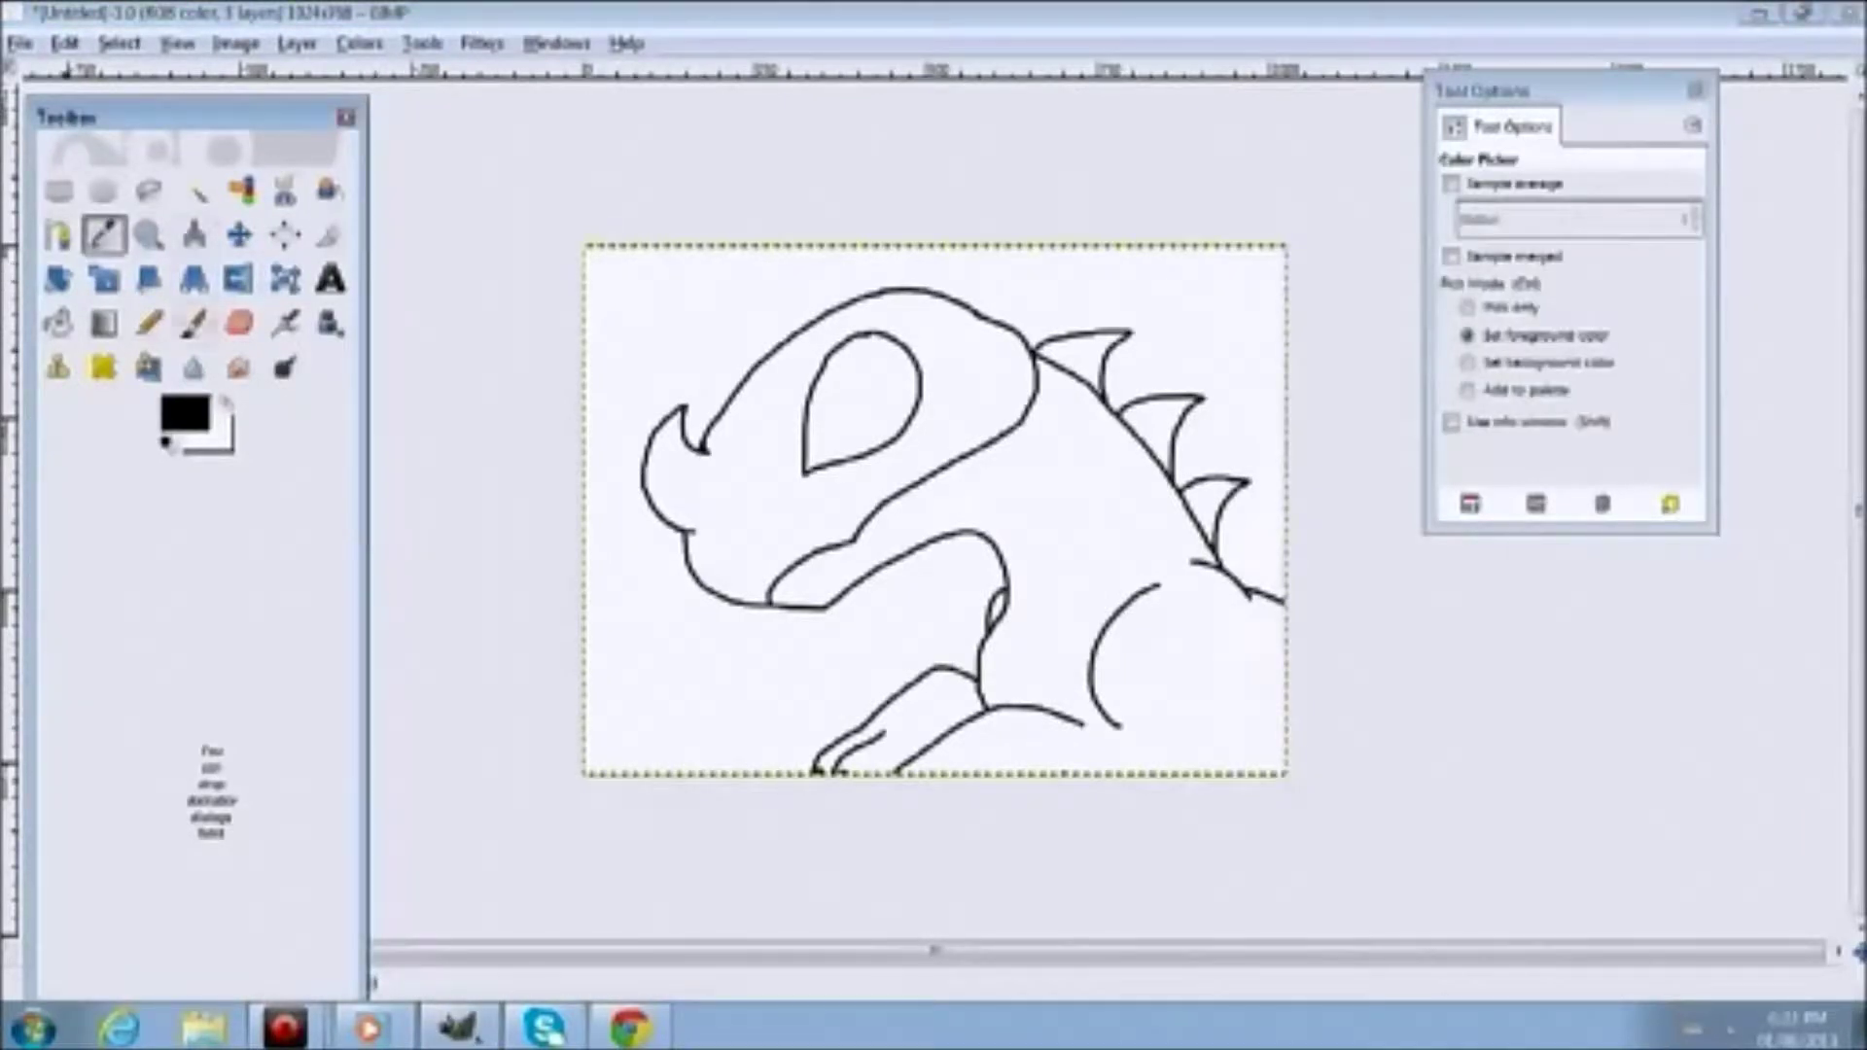
pyautogui.click(185, 413)
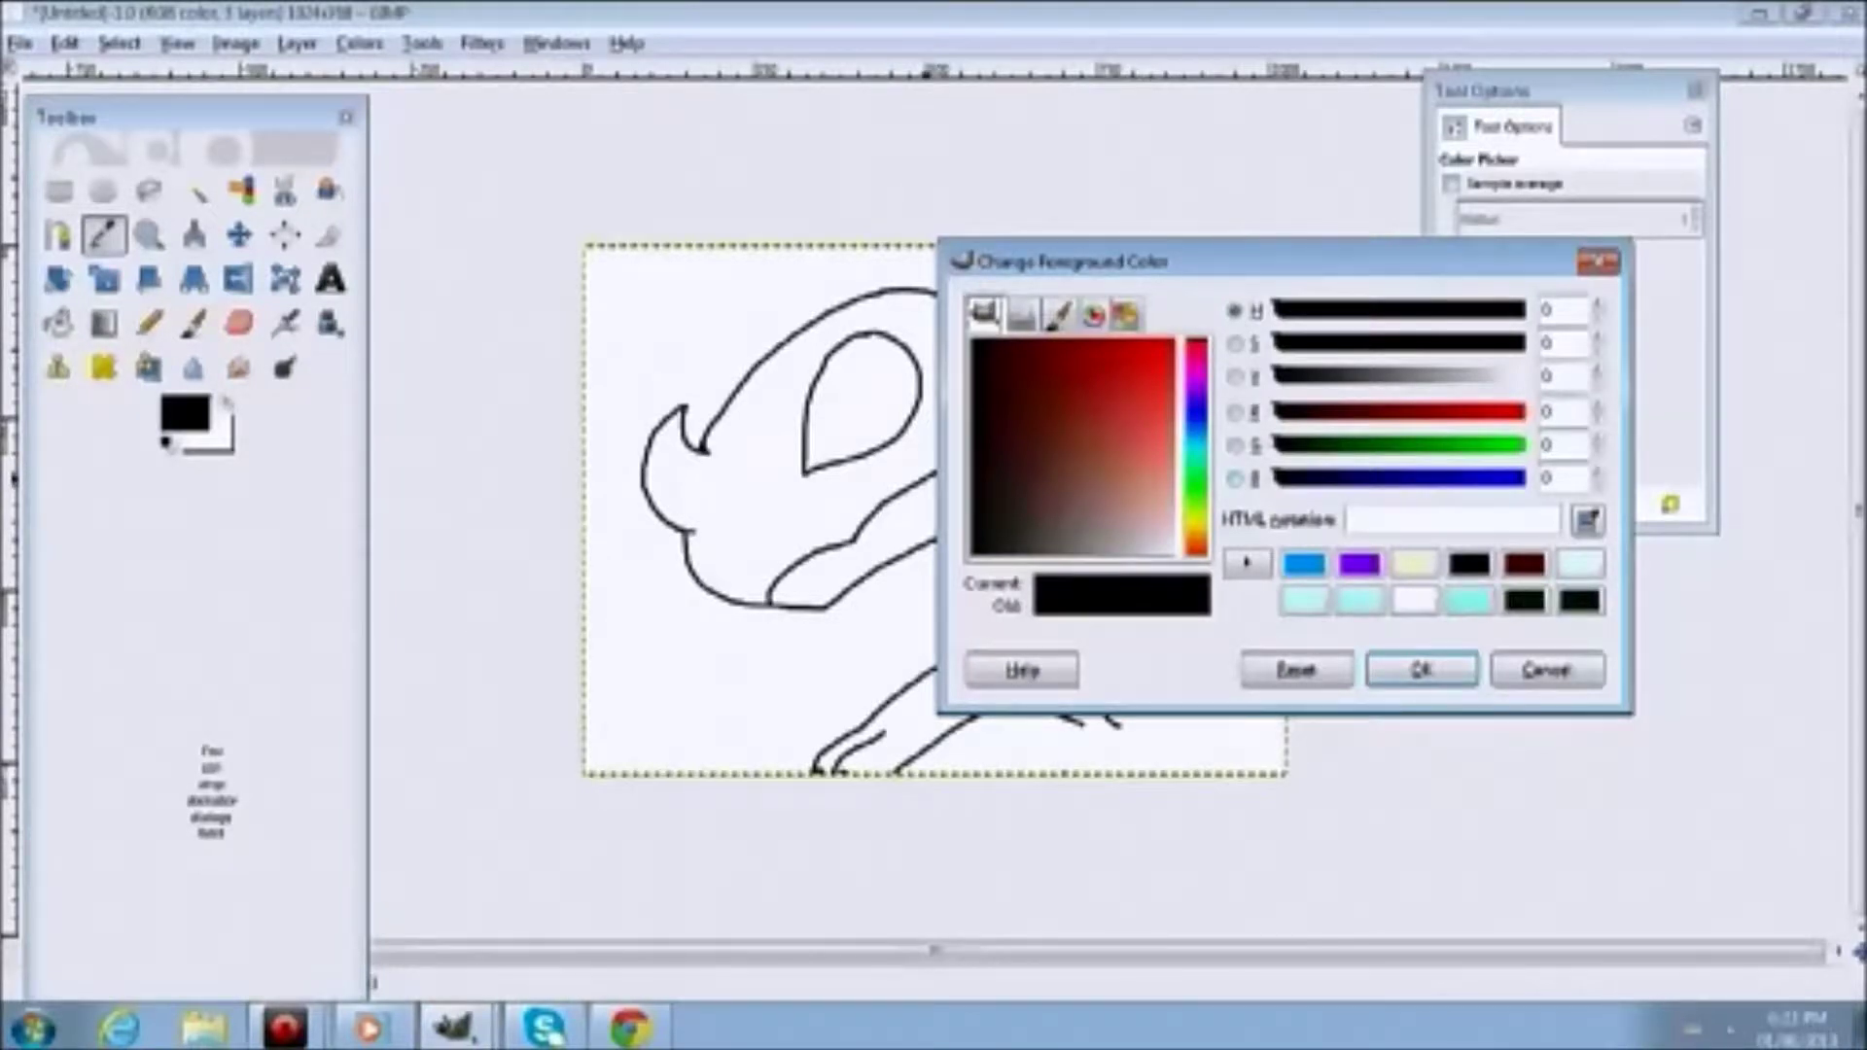
pyautogui.moveTo(1195, 465); pyautogui.dragTo(1195, 481)
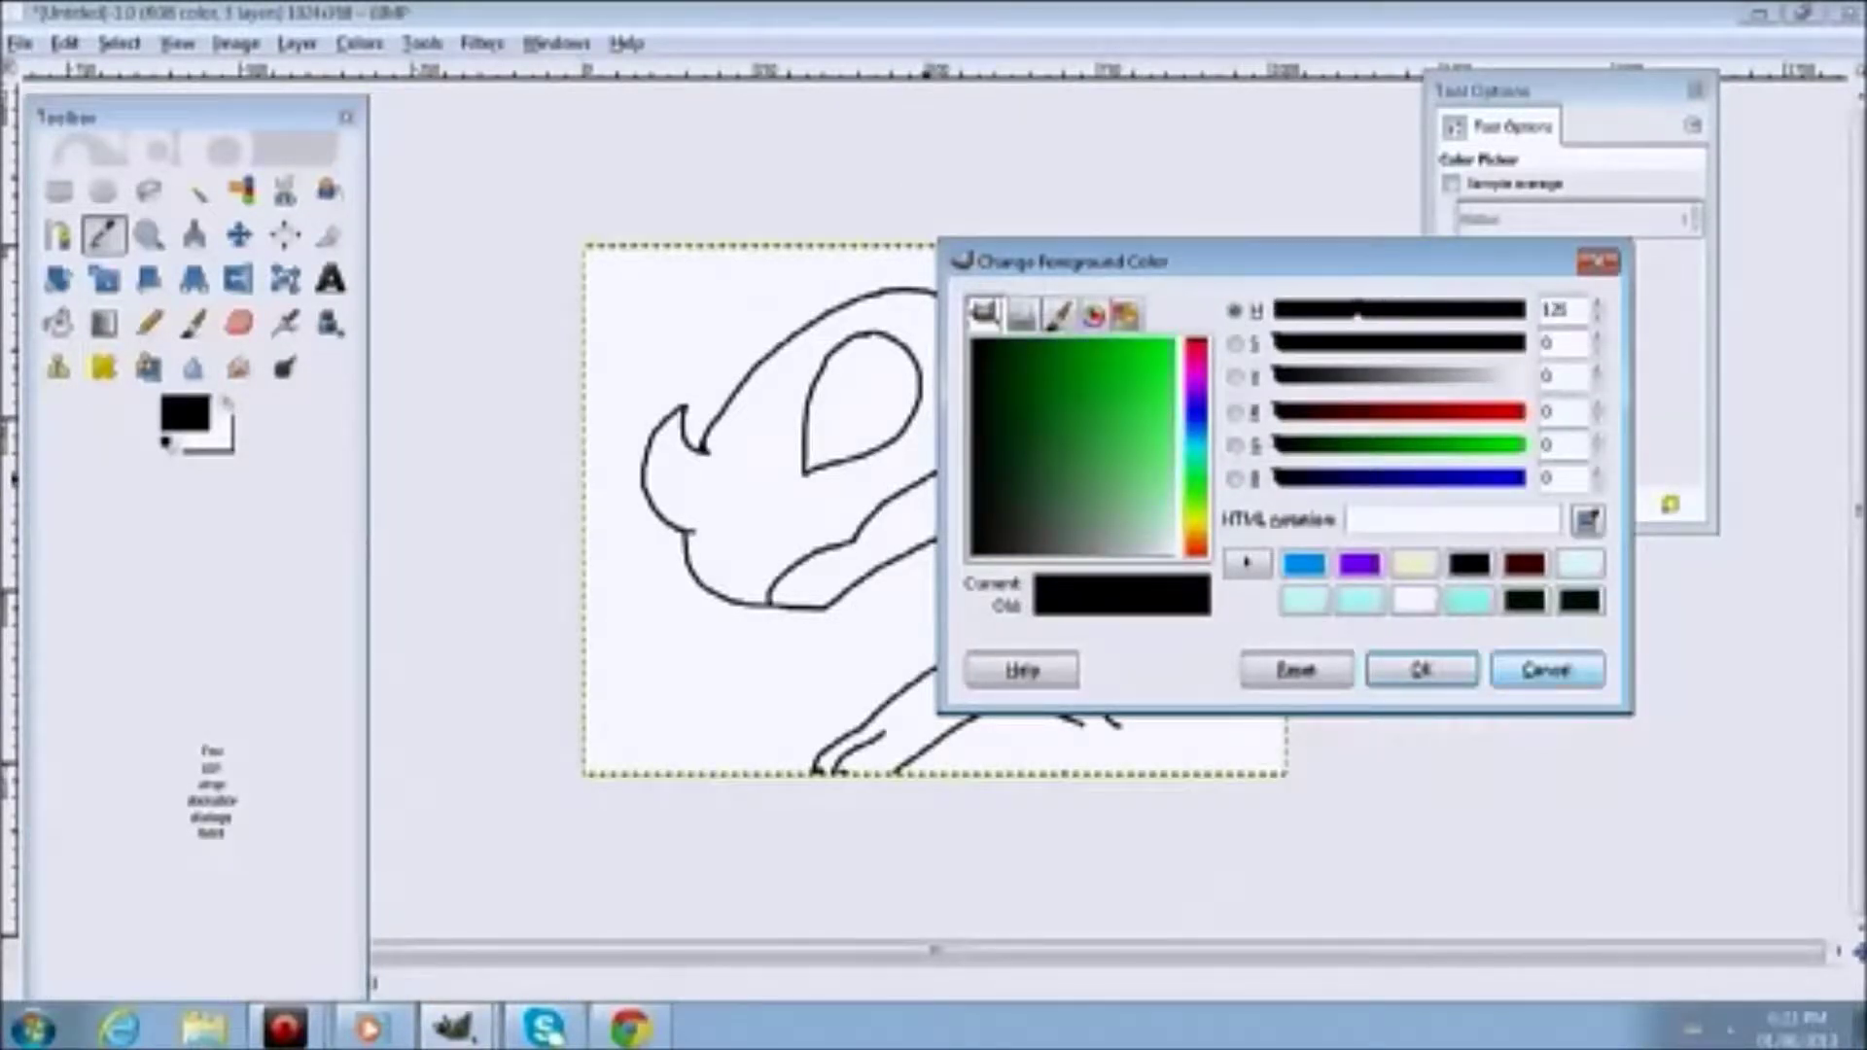
pyautogui.click(1546, 669)
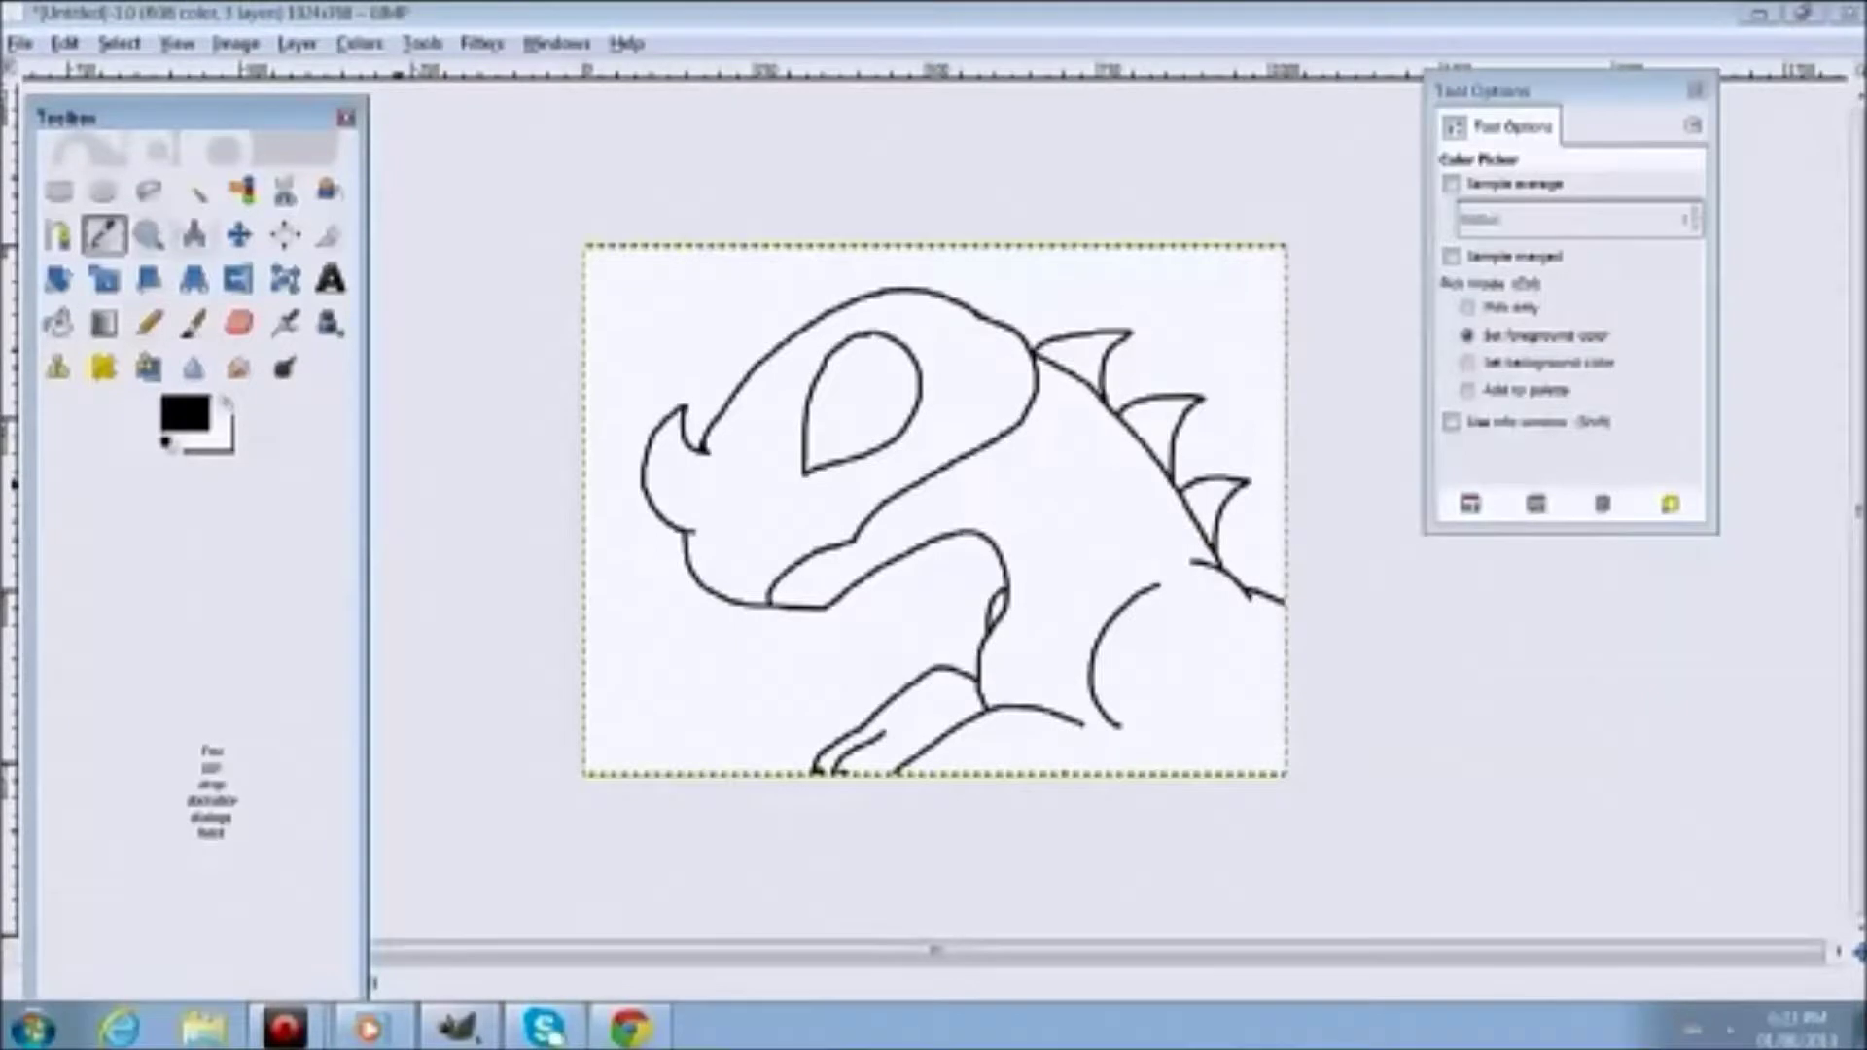
# Magnify the dino's head with the Zoom tool and reduce the view until the whole canvas shows
pyautogui.click(148, 234)
pyautogui.click(943, 369)
pyautogui.click(942, 369)
pyautogui.click(943, 370)
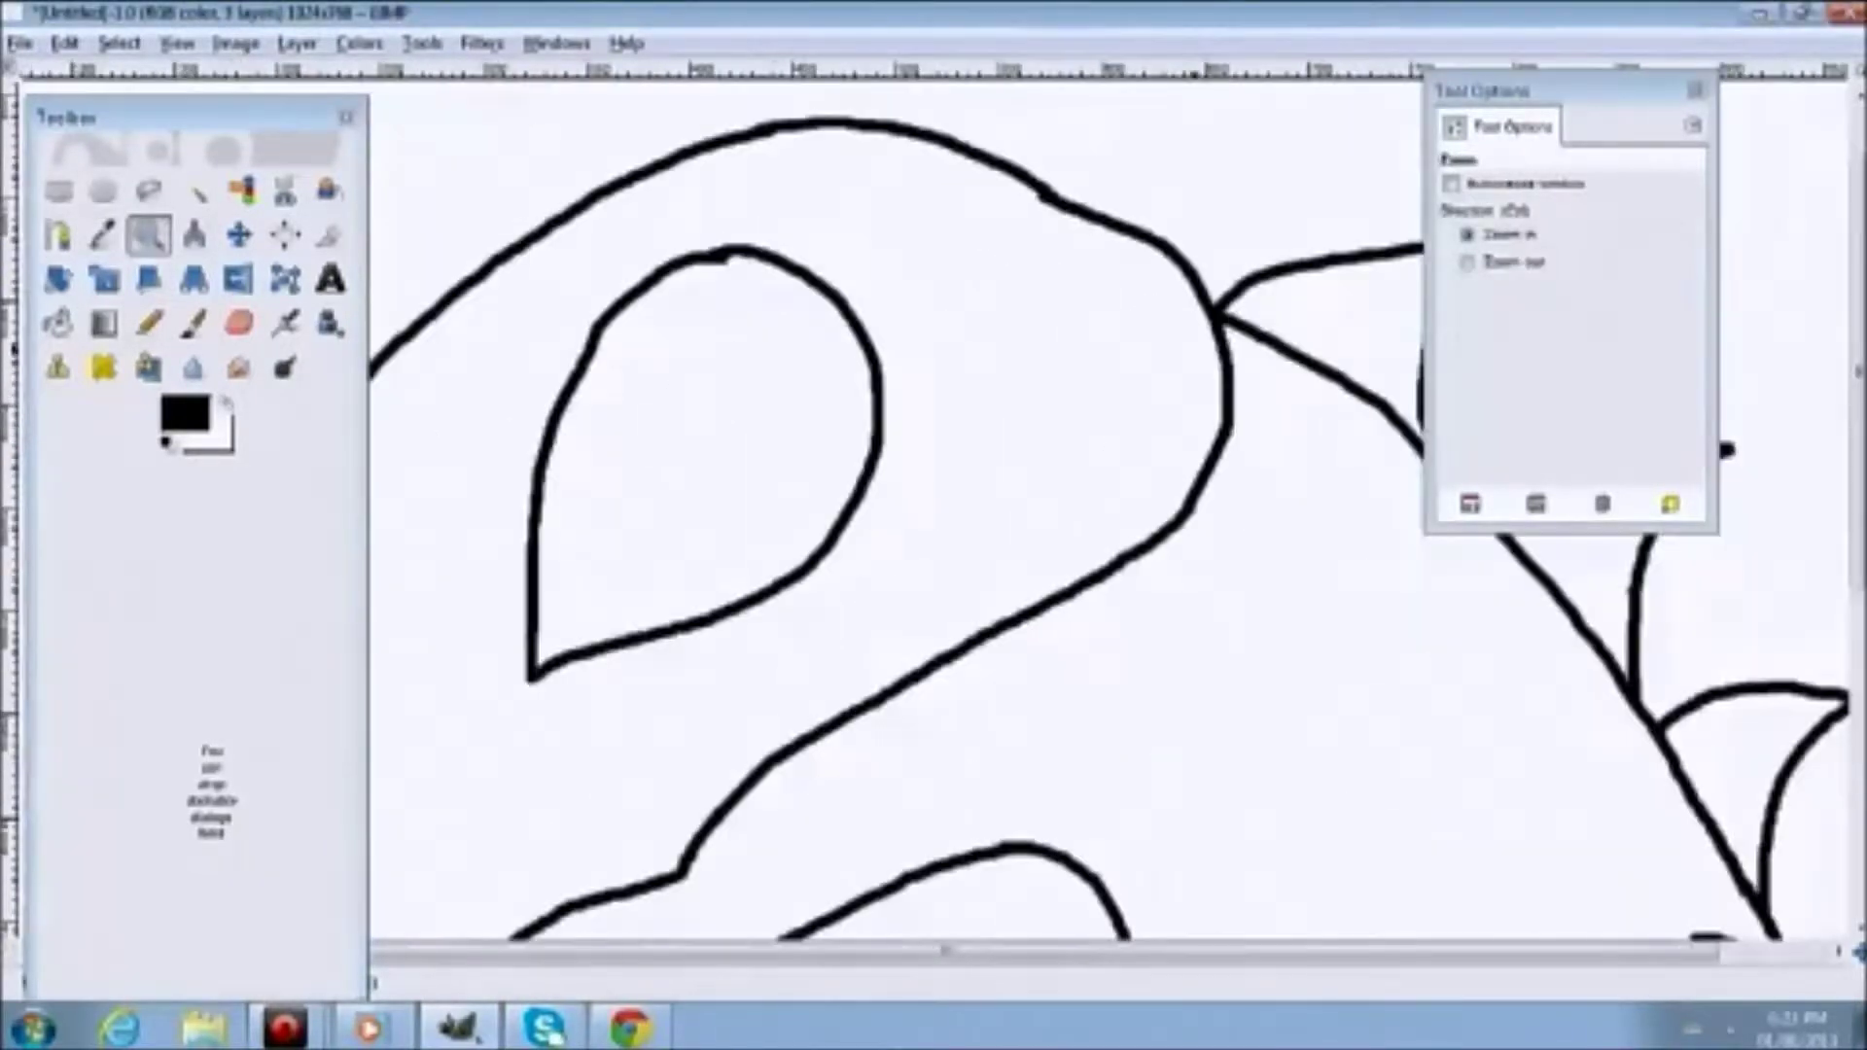
pyautogui.click(1468, 261)
pyautogui.click(971, 405)
pyautogui.click(988, 361)
pyautogui.click(988, 362)
pyautogui.click(988, 362)
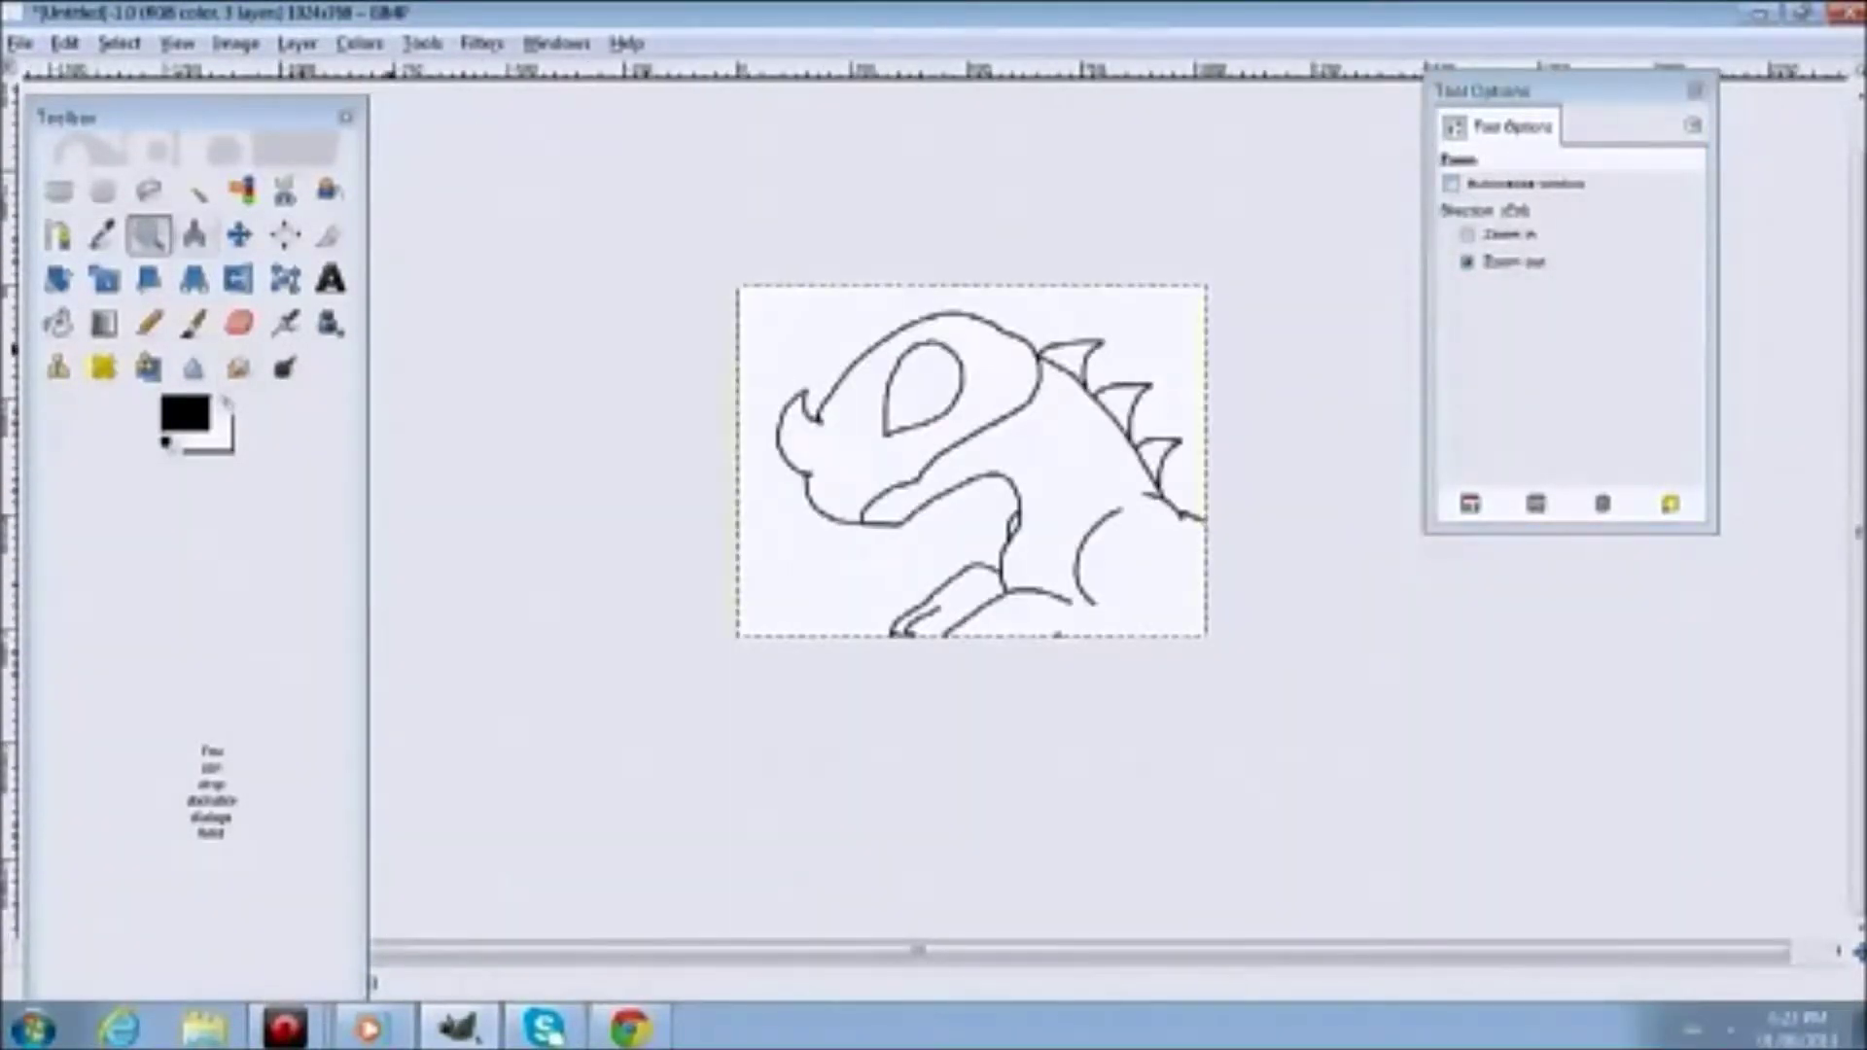
# Measure the distance from the back of the dino's head to its shoulder, and undo the last operation
pyautogui.hotkey('shift', 'm')
pyautogui.moveTo(1016, 368); pyautogui.dragTo(1094, 511)
pyautogui.hotkey('ctrl', 'z')
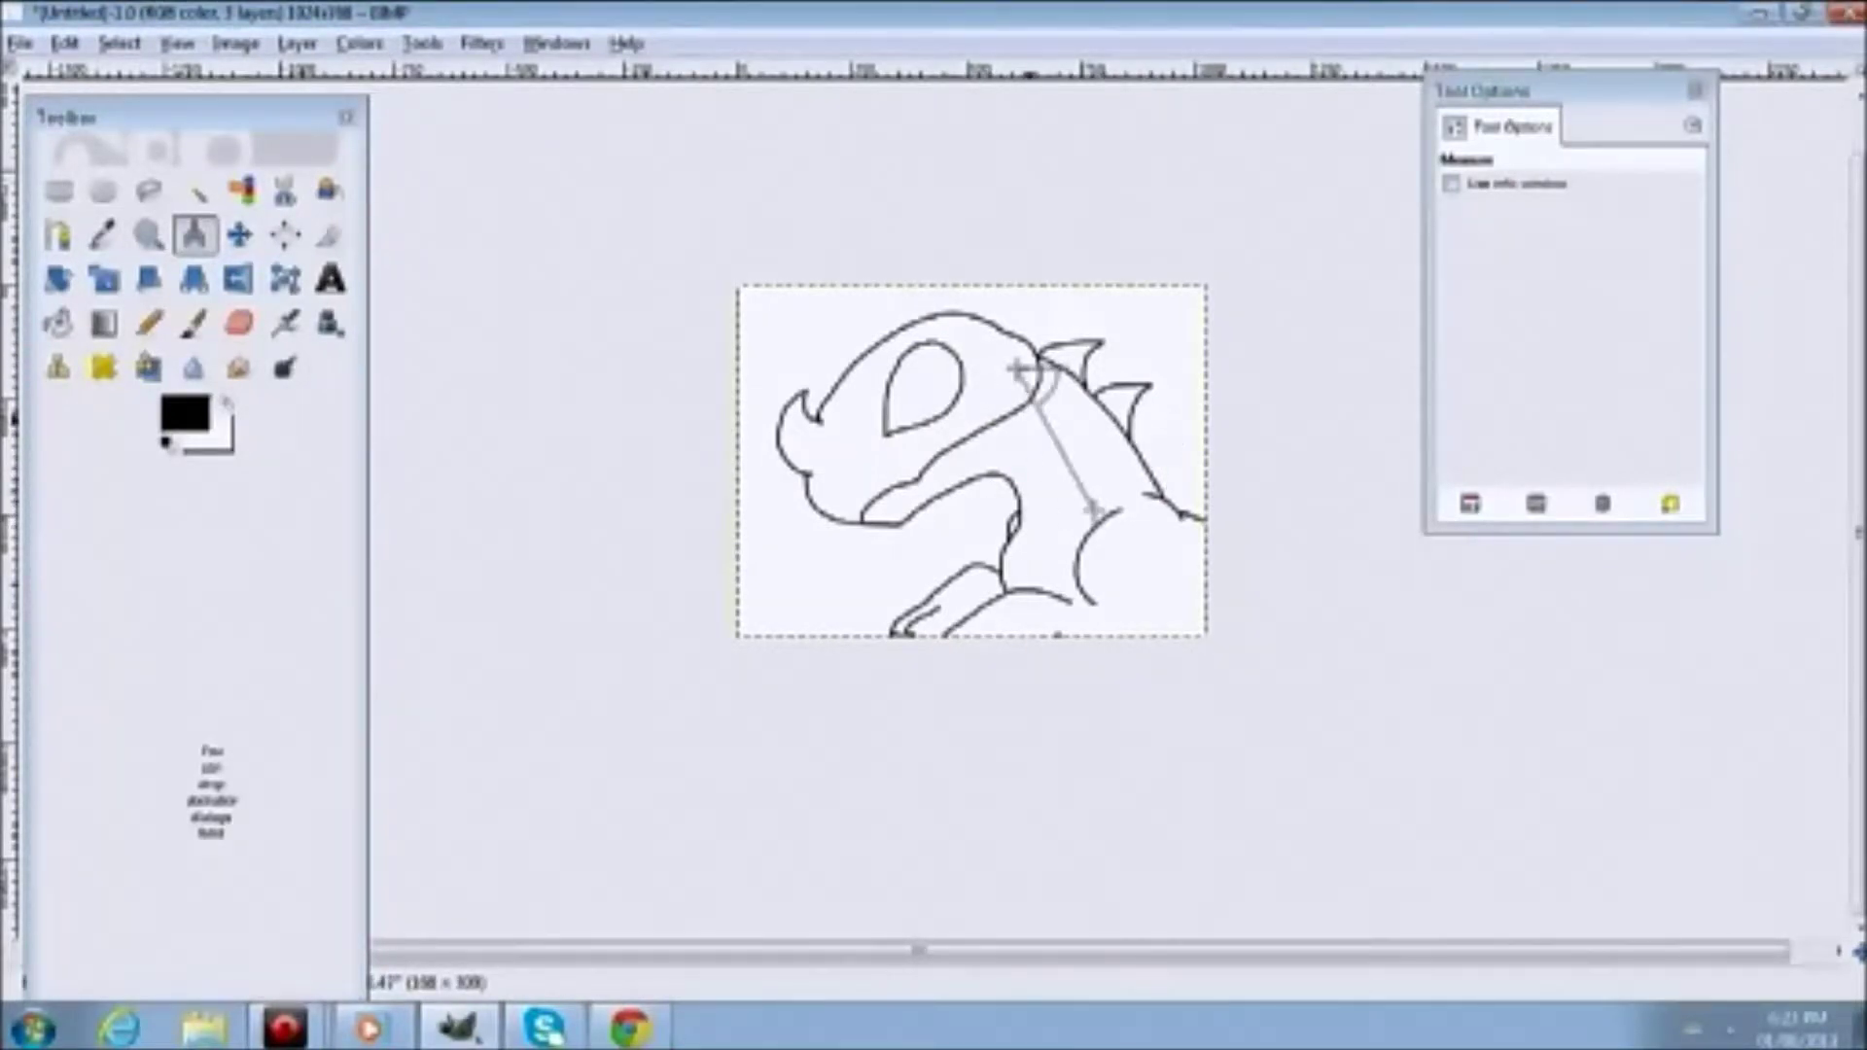
# Redo the undone paintbrush stroke of the third back spine
pyautogui.click(64, 43)
pyautogui.click(138, 105)
pyautogui.click(64, 42)
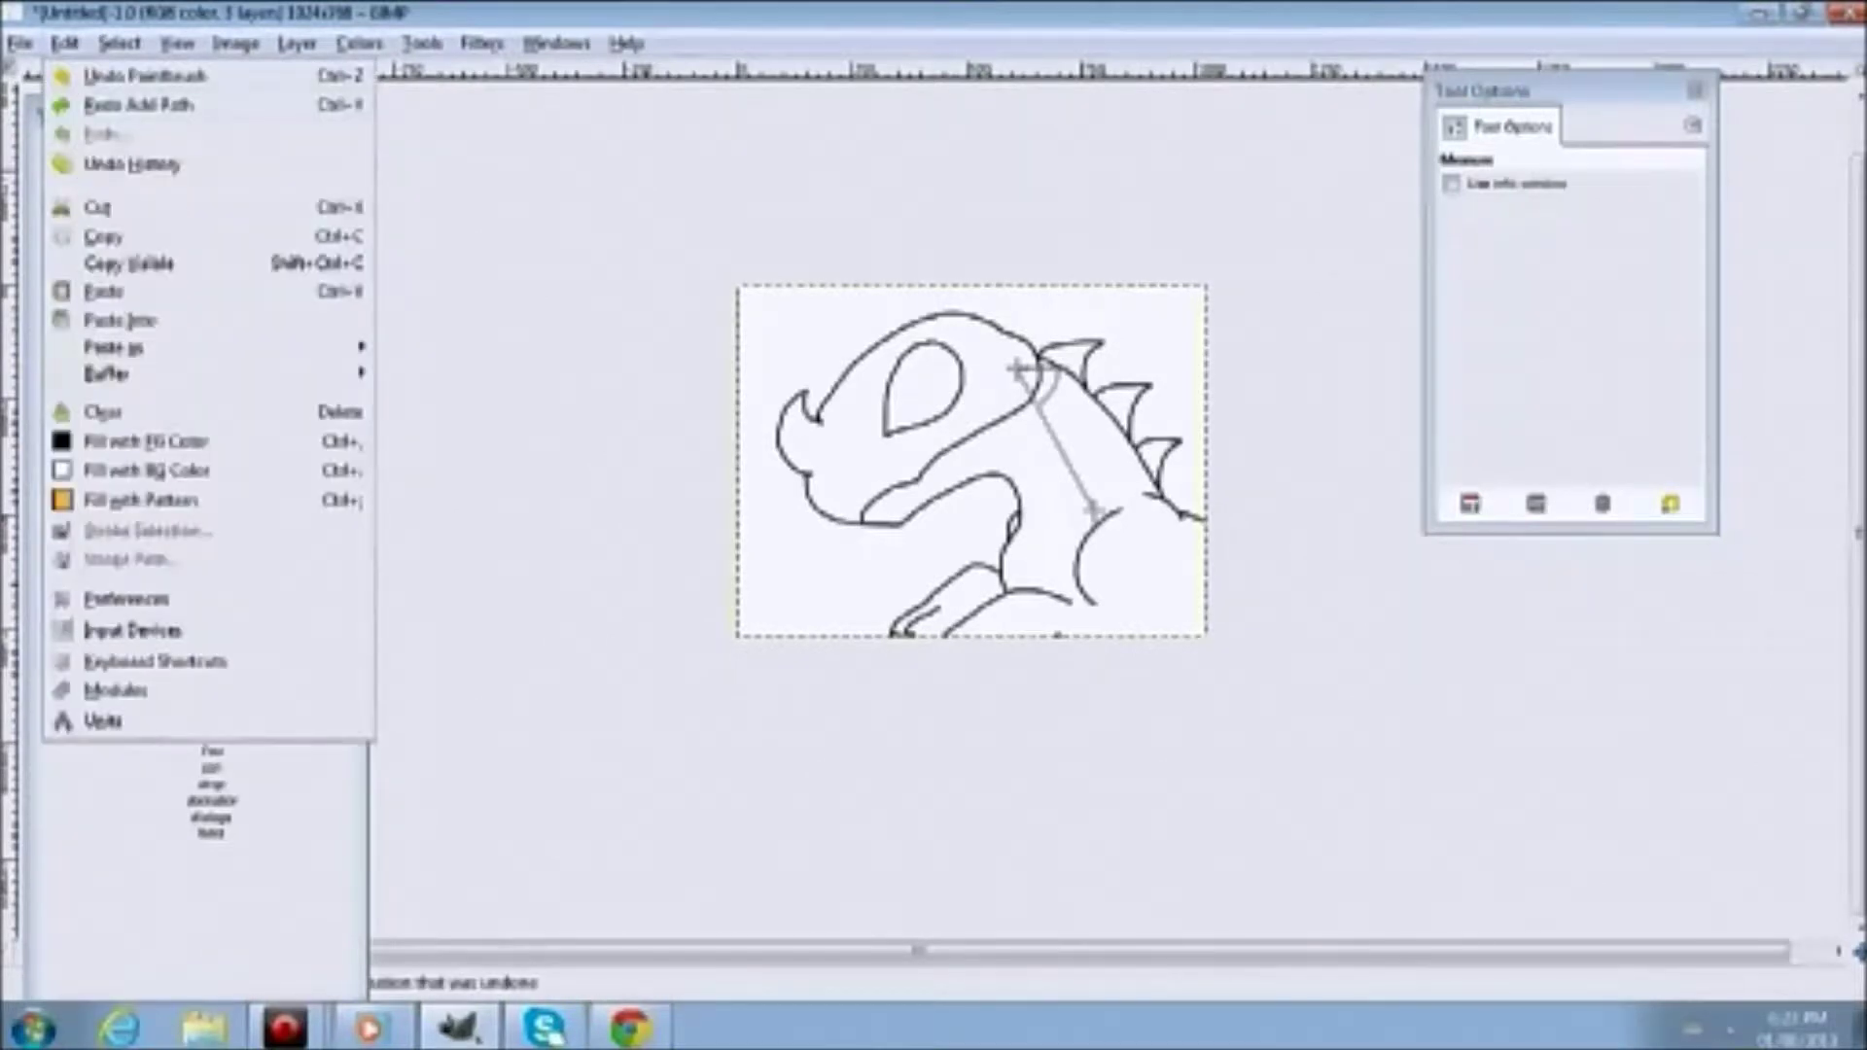
pyautogui.press('Escape')
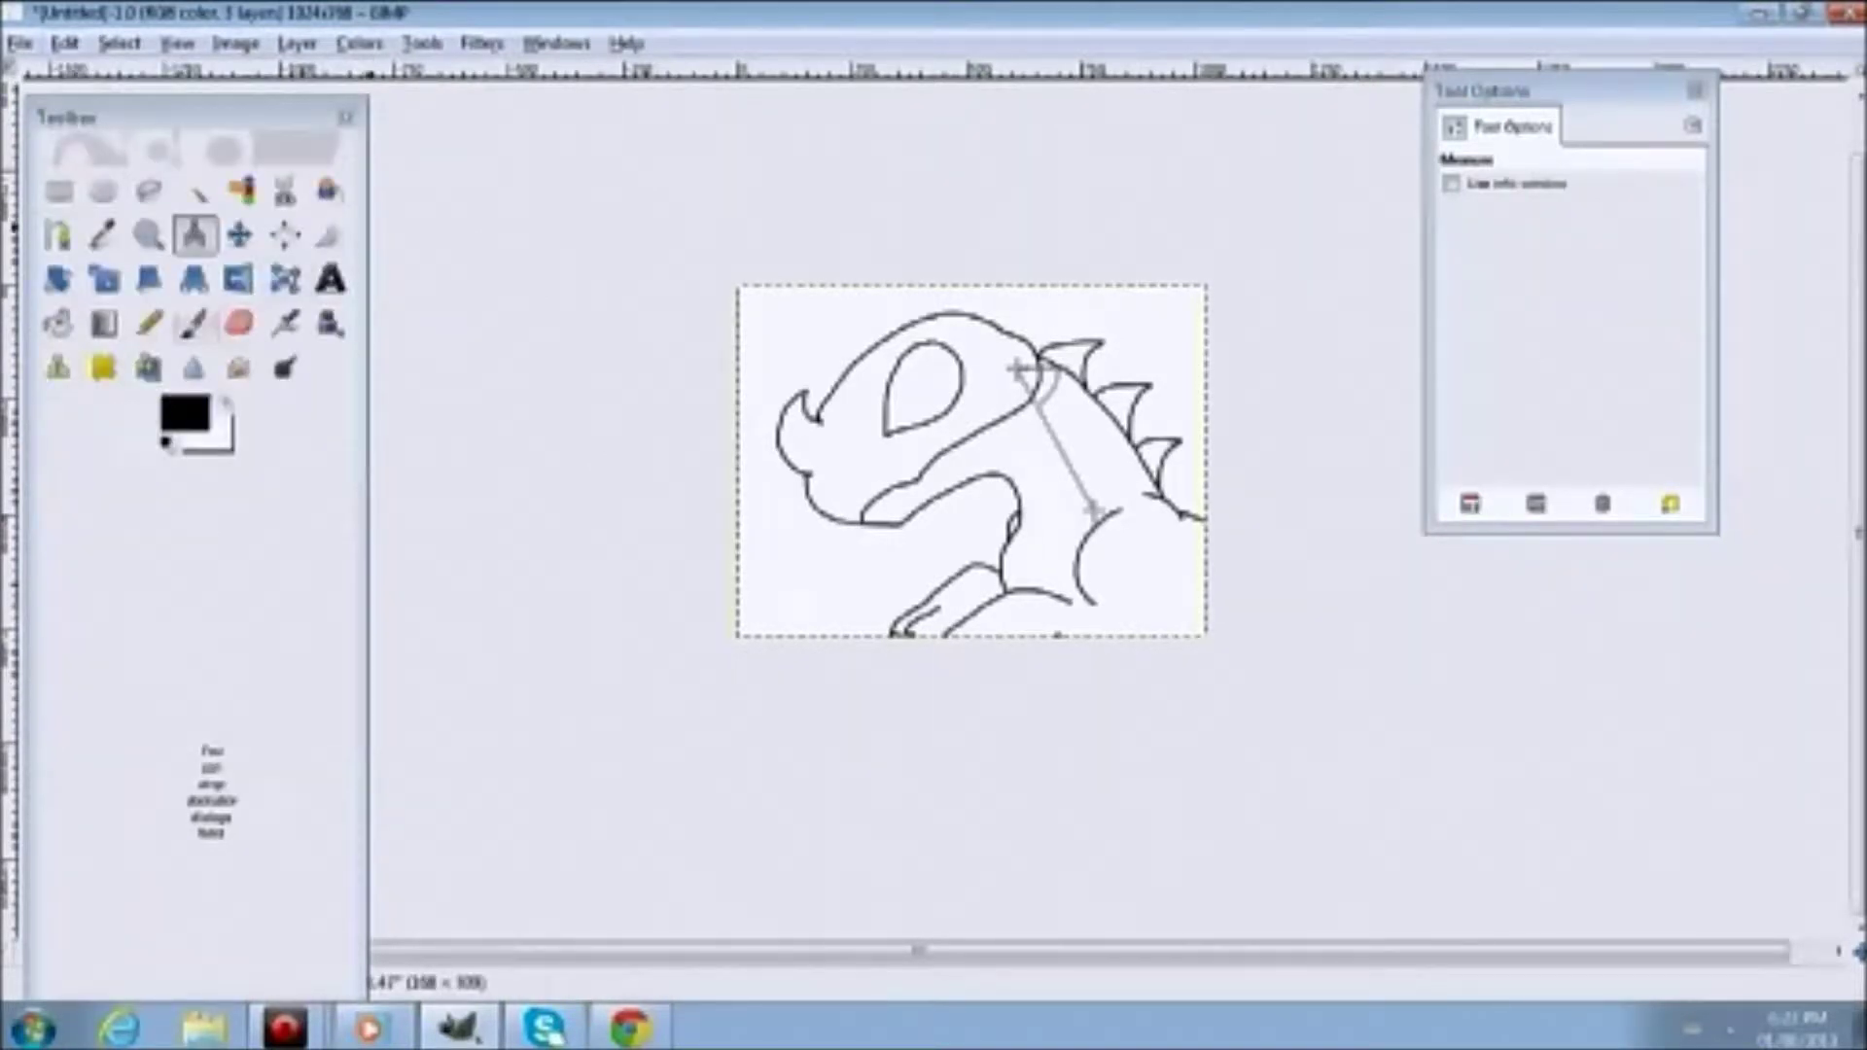
# Move the Tool Options window off the spines and paint the missing fourth spine at the canvas's right edge with the Paintbrush
pyautogui.press('p')
pyautogui.press('+')
pyautogui.press('+')
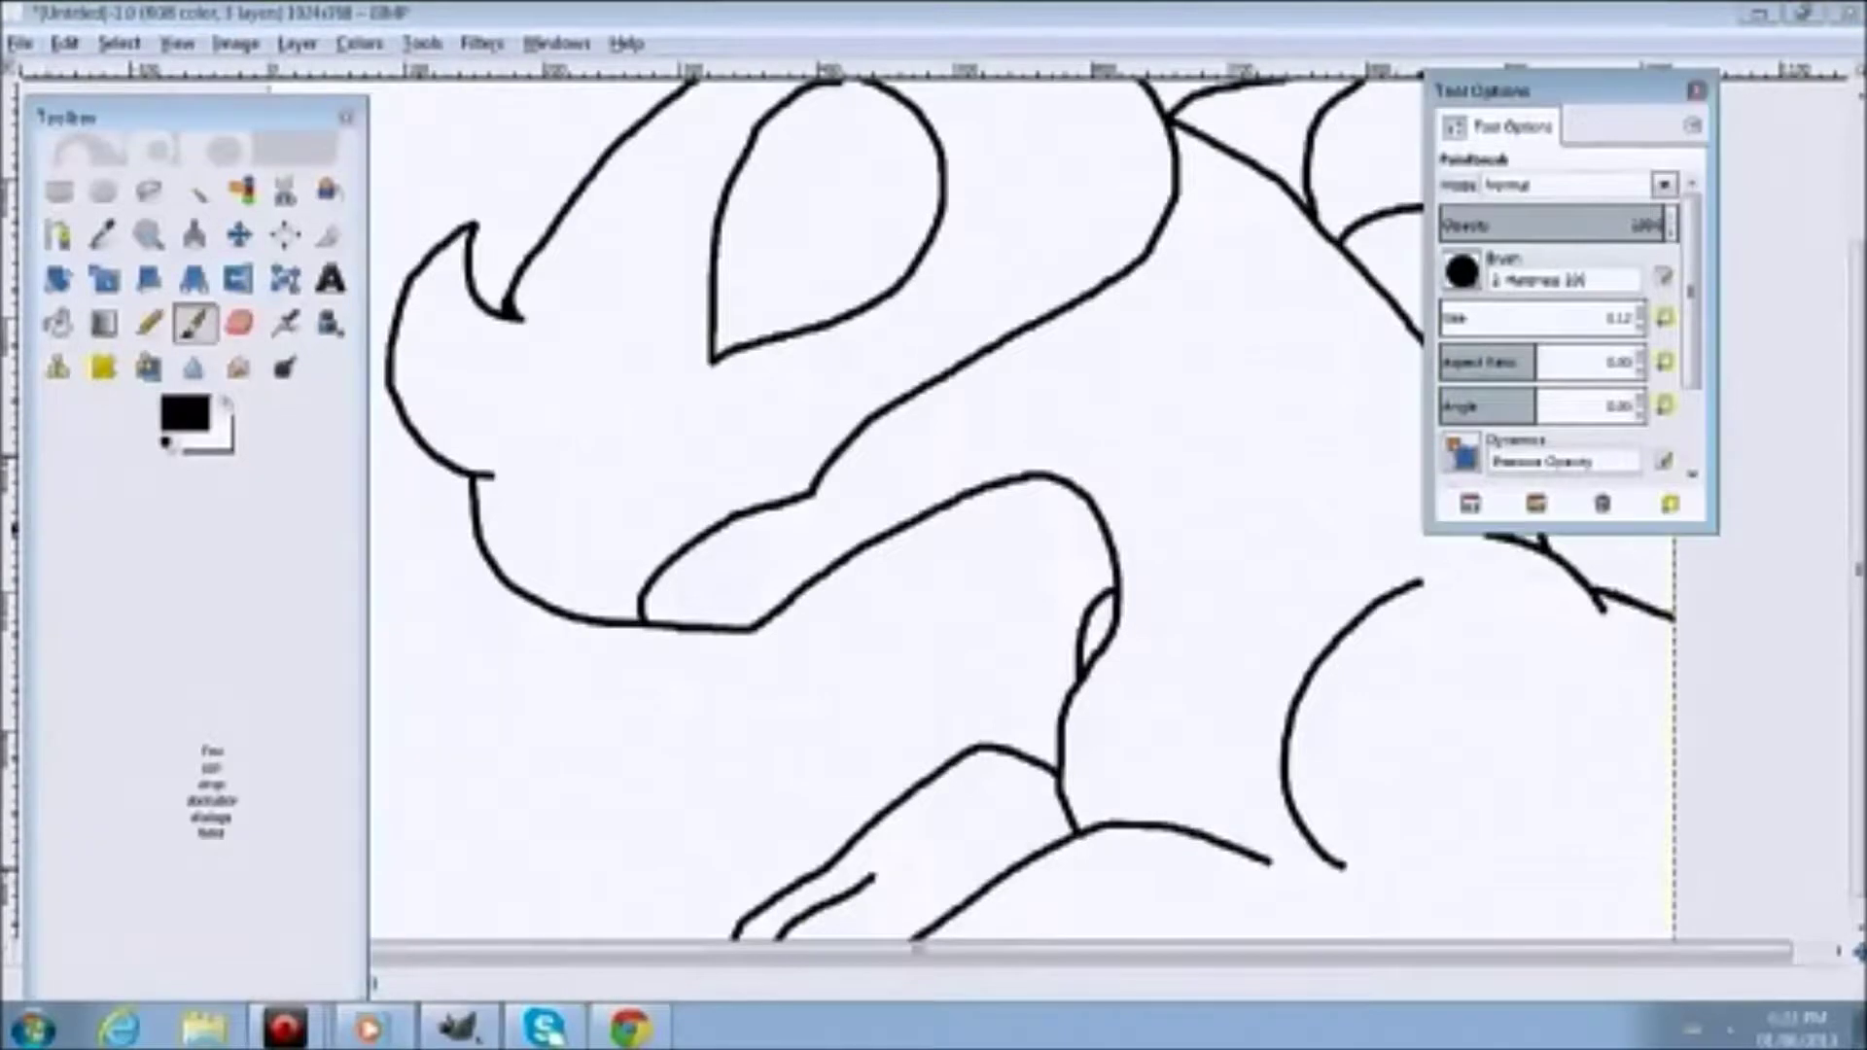
pyautogui.moveTo(1483, 91); pyautogui.dragTo(955, 20)
pyautogui.scroll(3, 1667, 675)
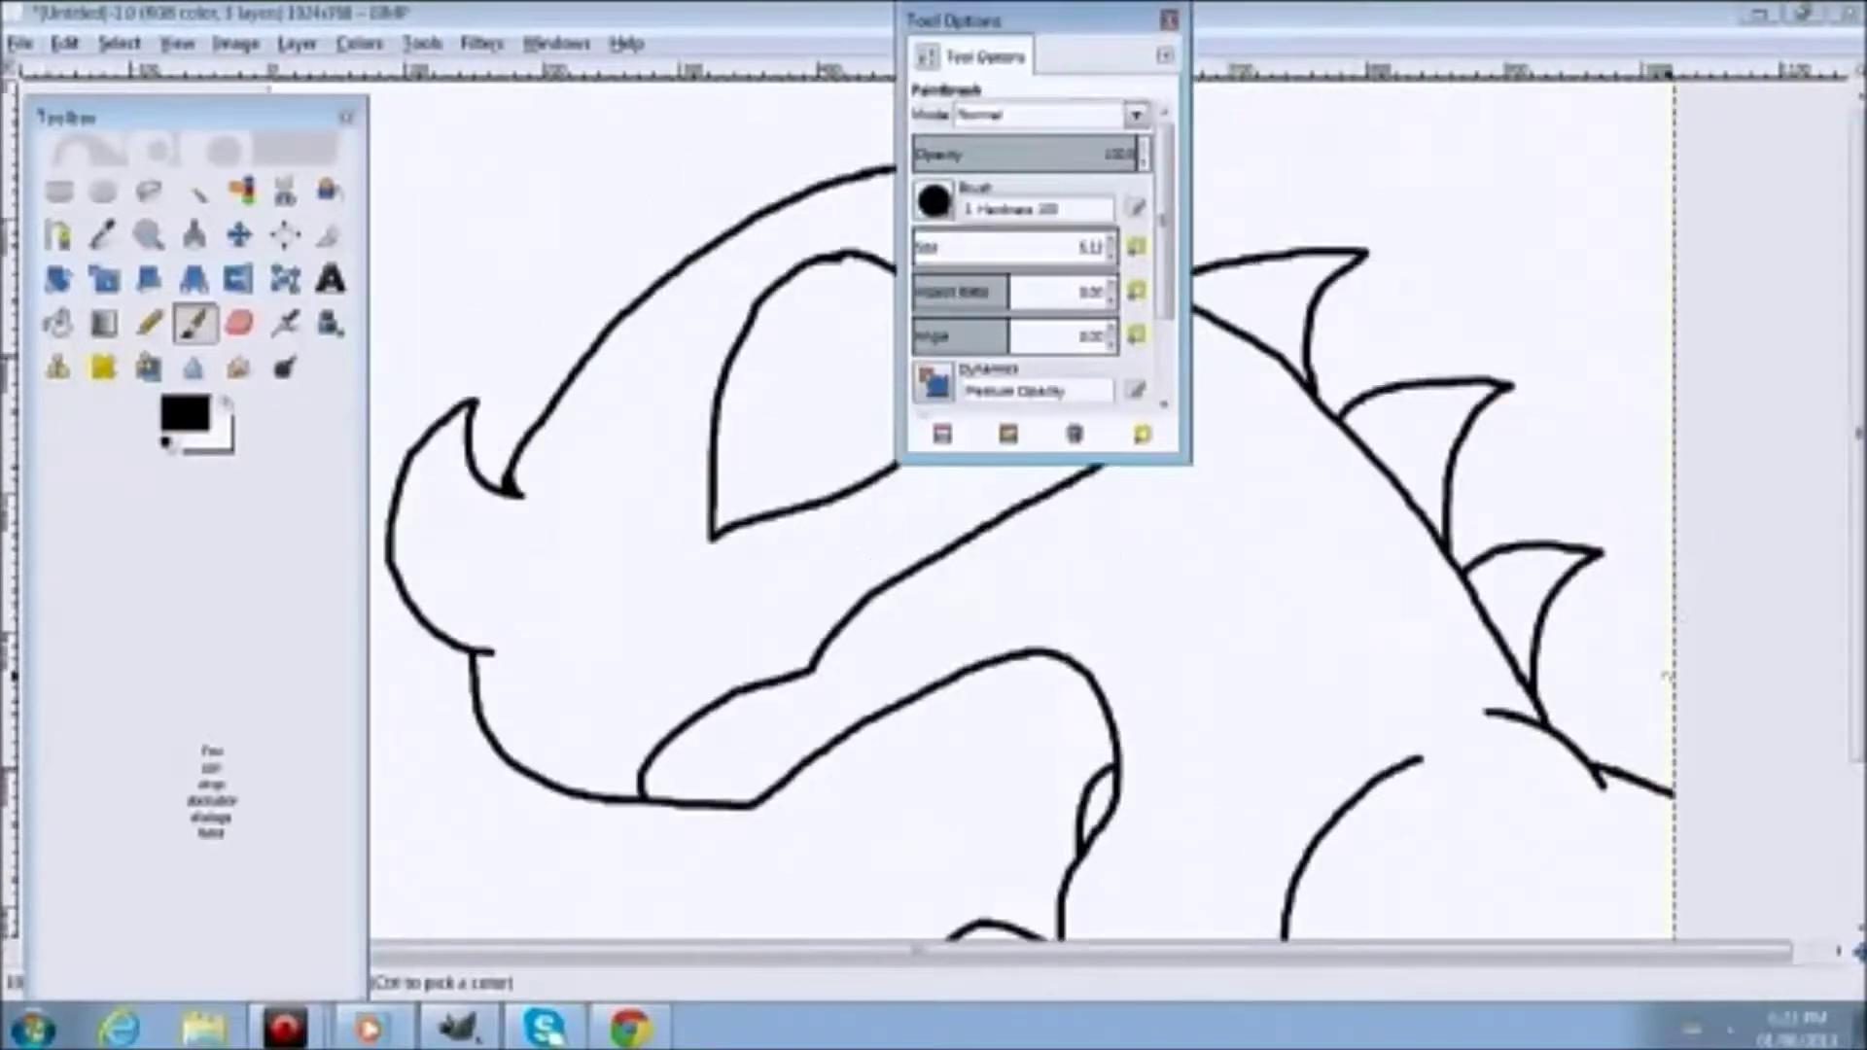
pyautogui.press('+')
pyautogui.moveTo(1492, 736)
pyautogui.mouseDown()
pyautogui.moveTo(1600, 681)
pyautogui.moveTo(1676, 685)
pyautogui.moveTo(1631, 752)
pyautogui.moveTo(1634, 822)
pyautogui.mouseUp()
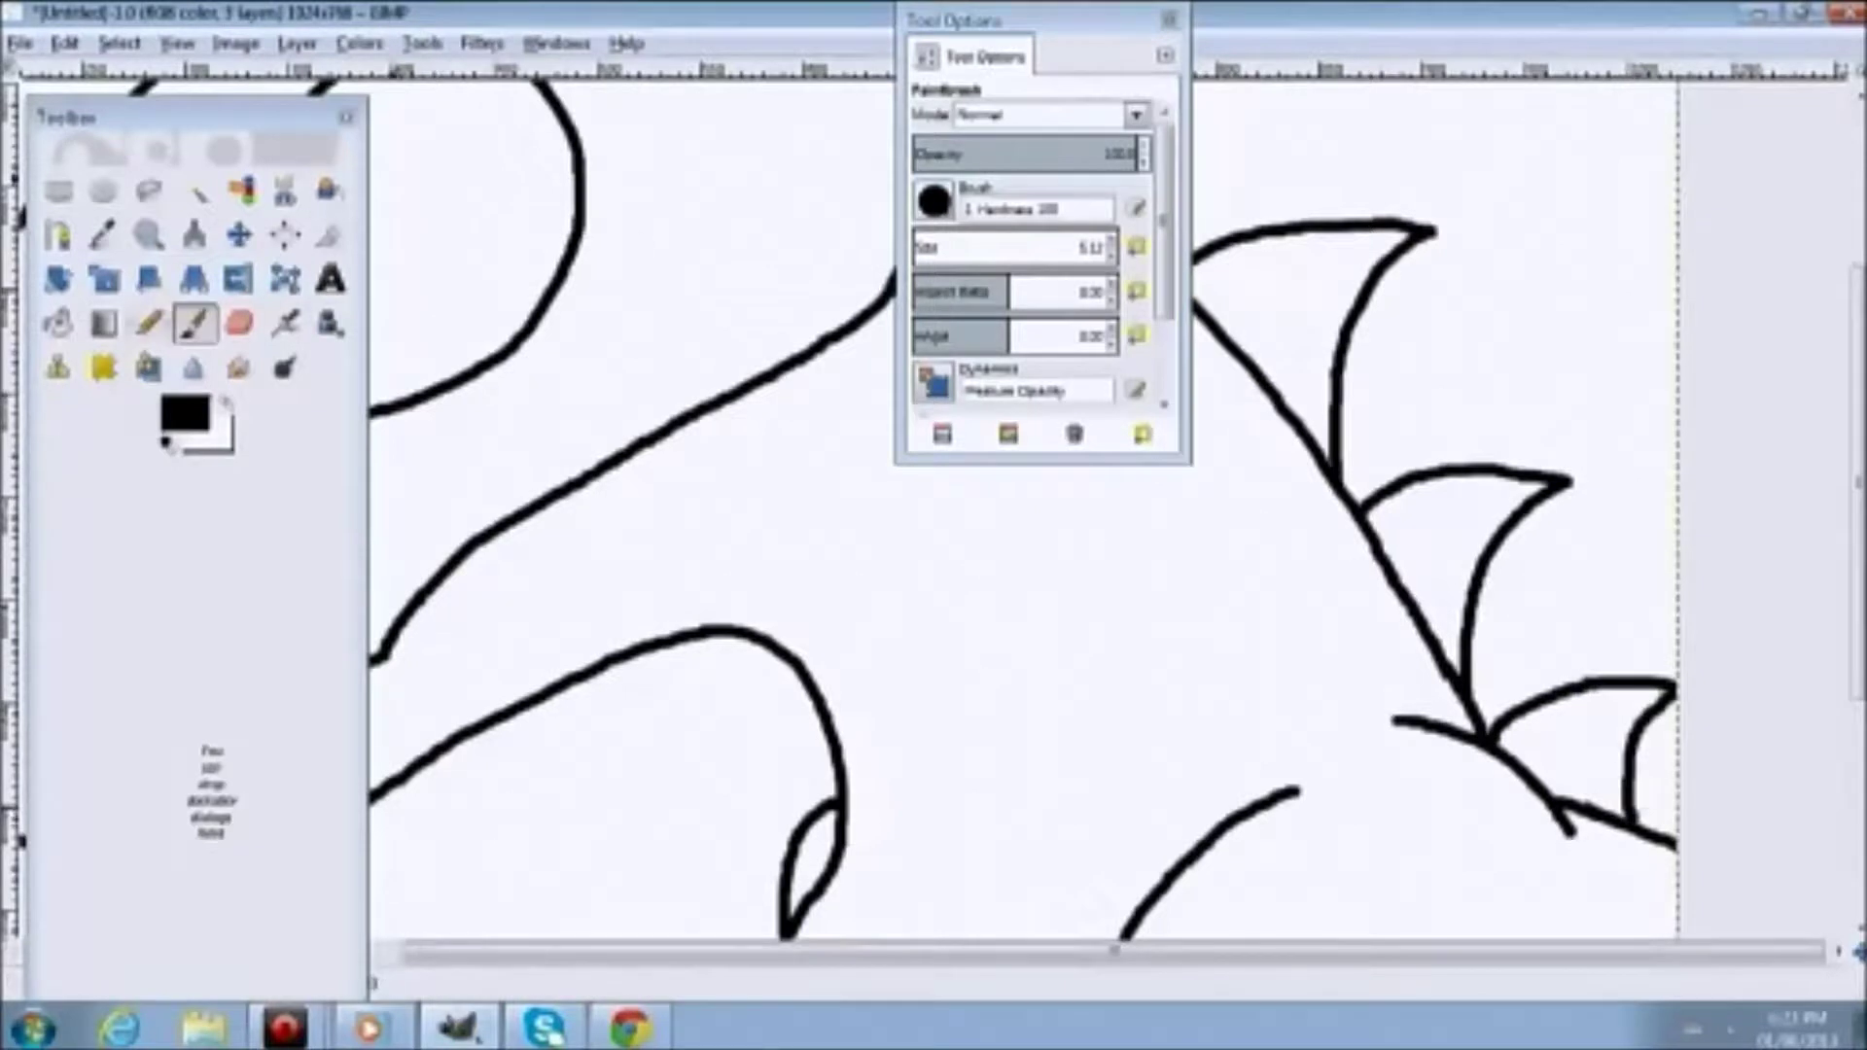
# Try to shift the white background layer upward with the Move tool, and undo the move
pyautogui.click(239, 323)
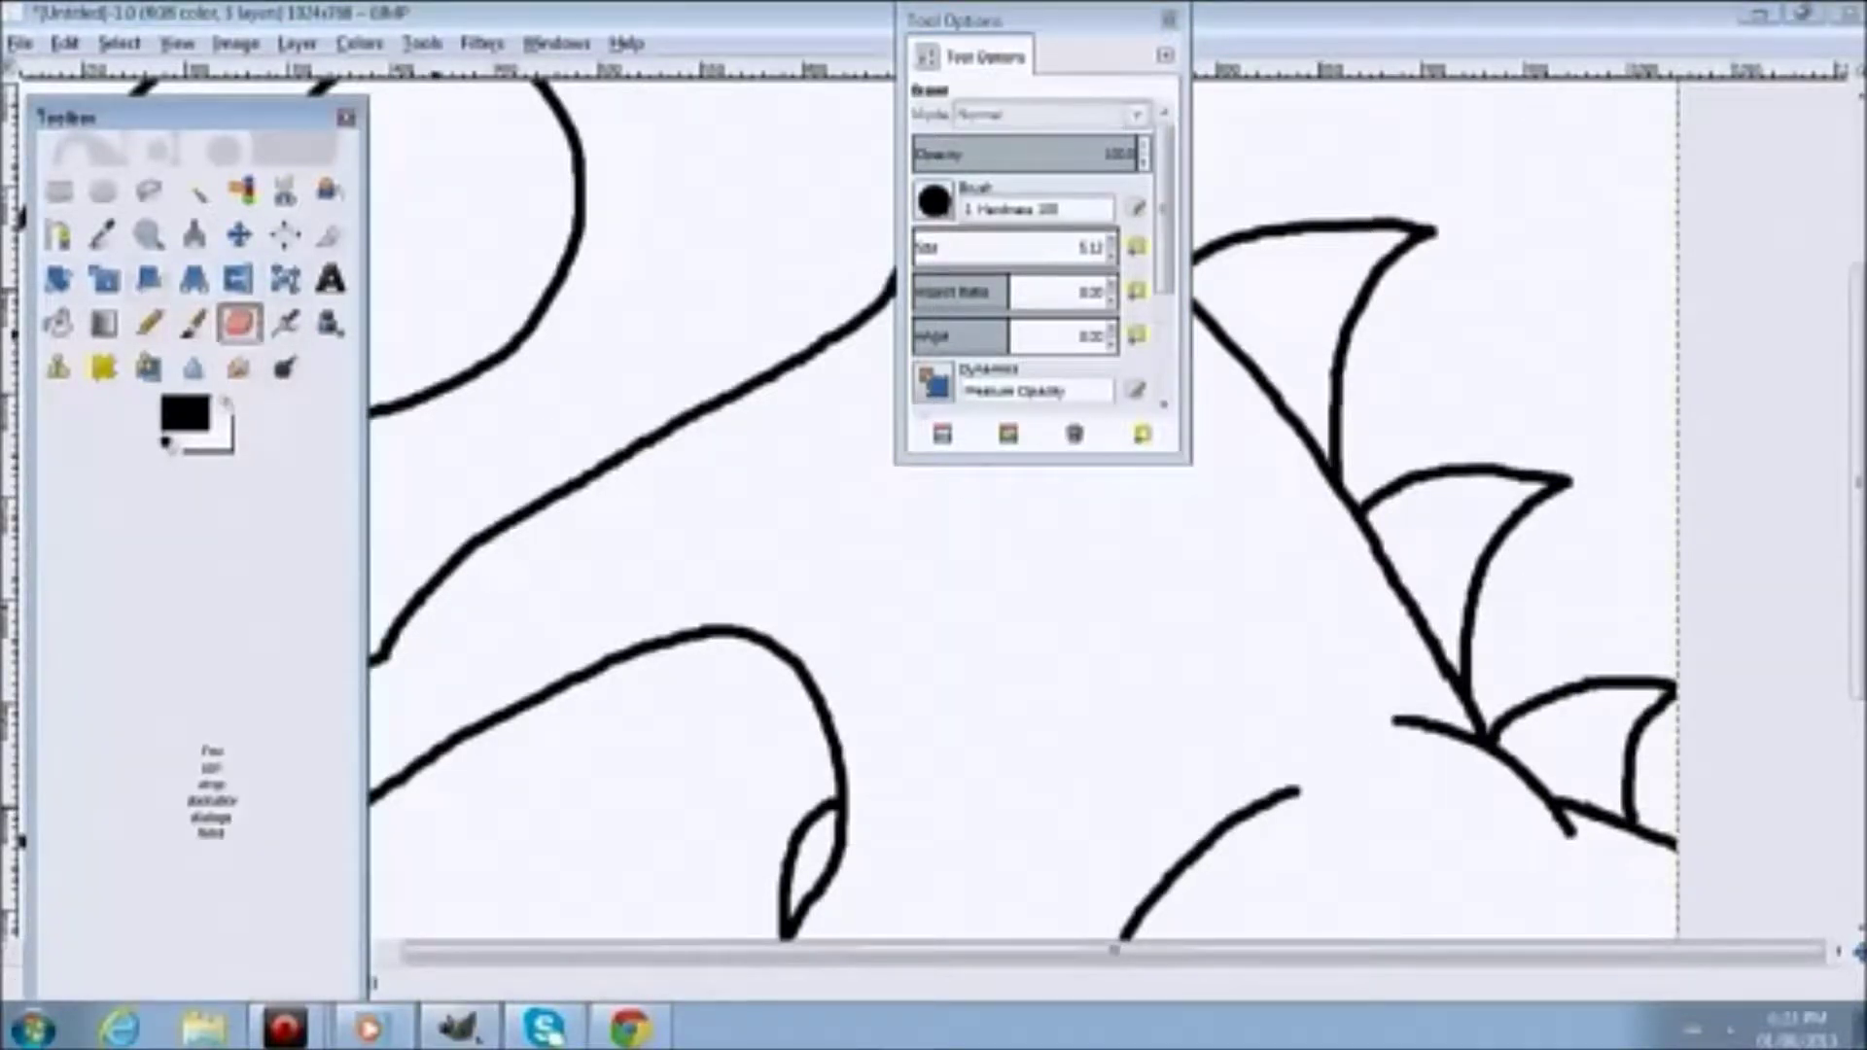
pyautogui.press('m')
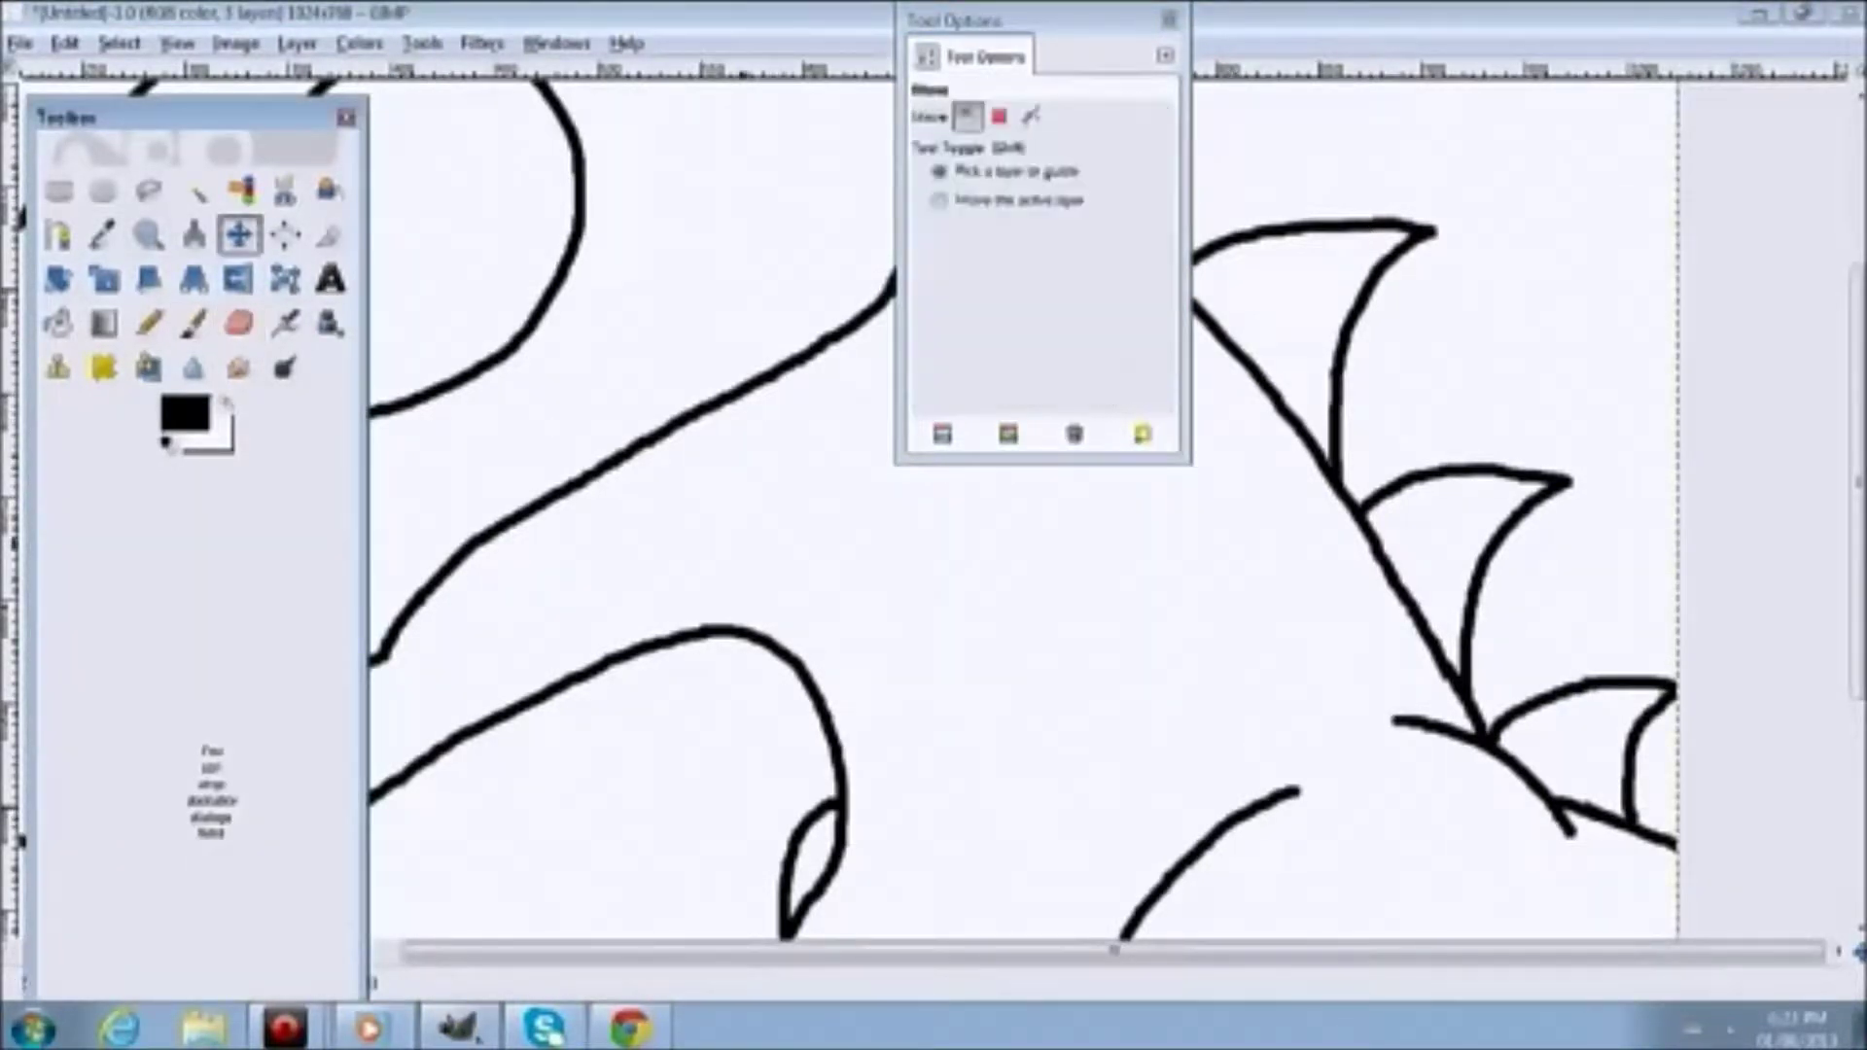
pyautogui.press('-')
pyautogui.press('-')
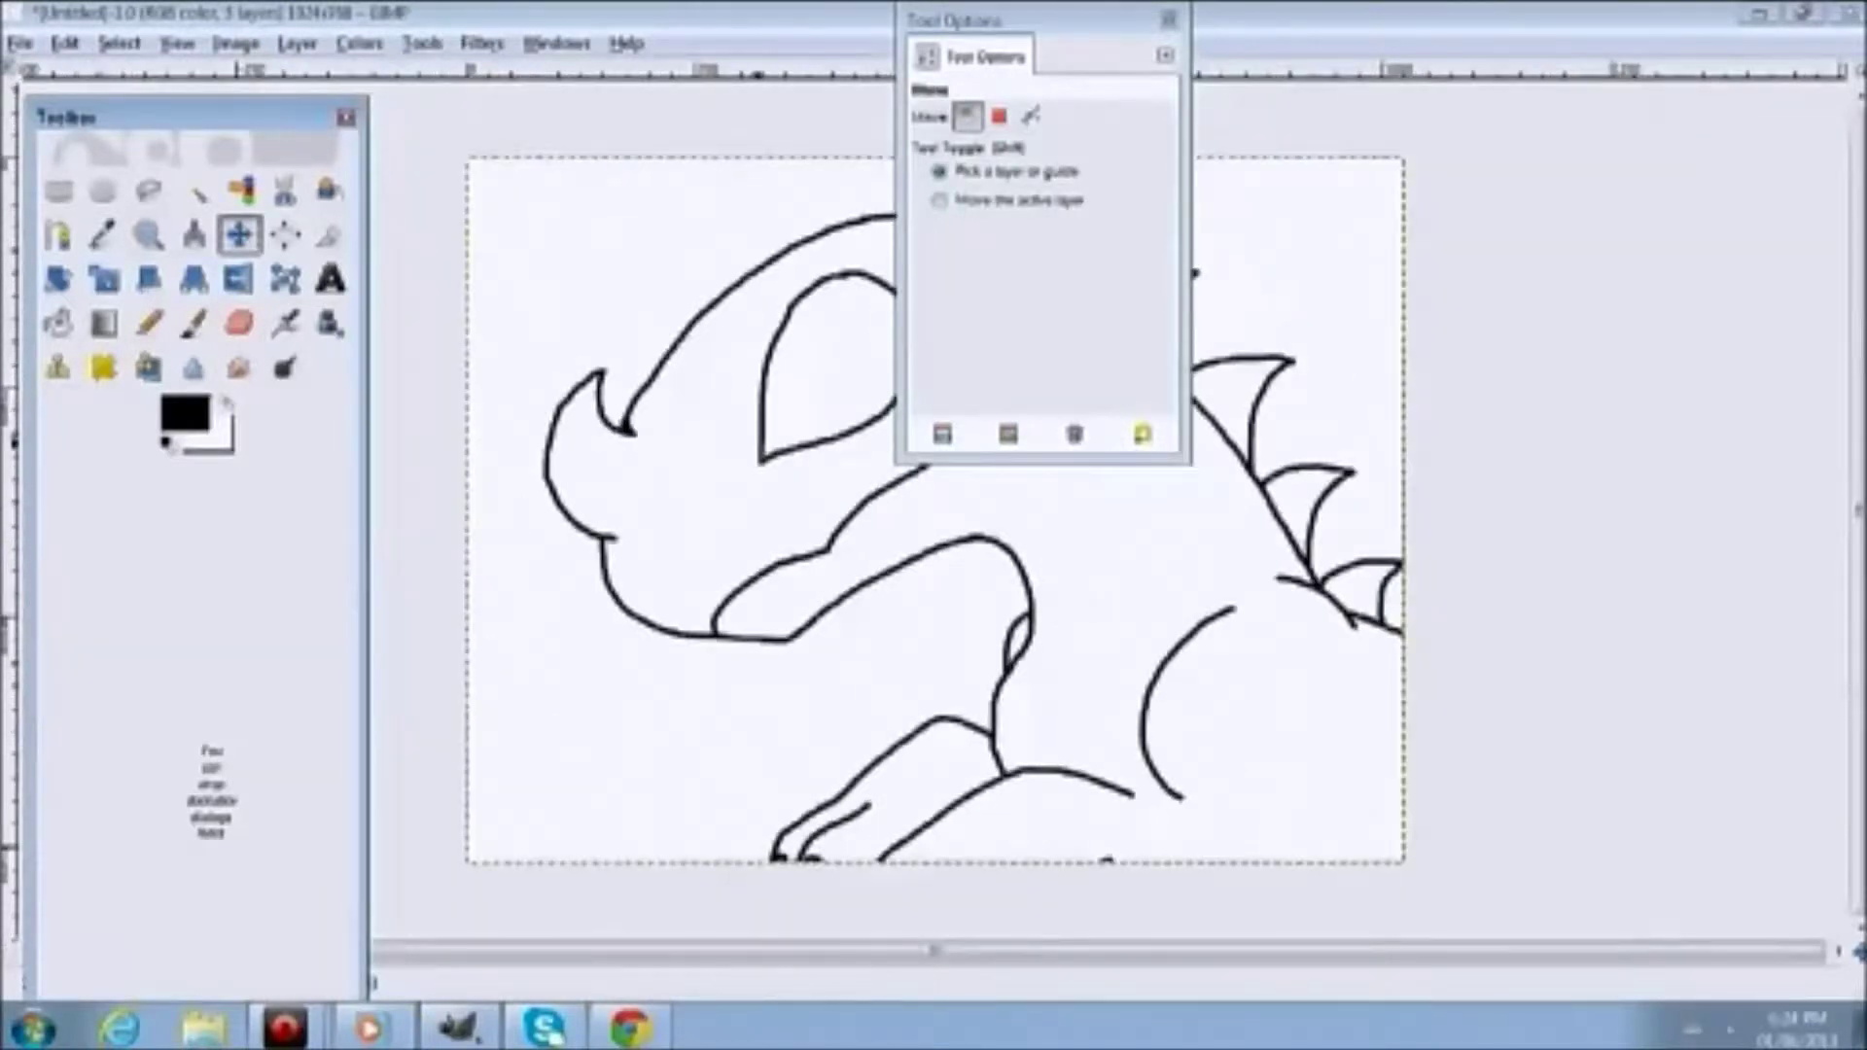
pyautogui.moveTo(747, 525); pyautogui.dragTo(719, 435)
pyautogui.hotkey('ctrl', 'z')
pyautogui.hotkey('ctrl', 'z')
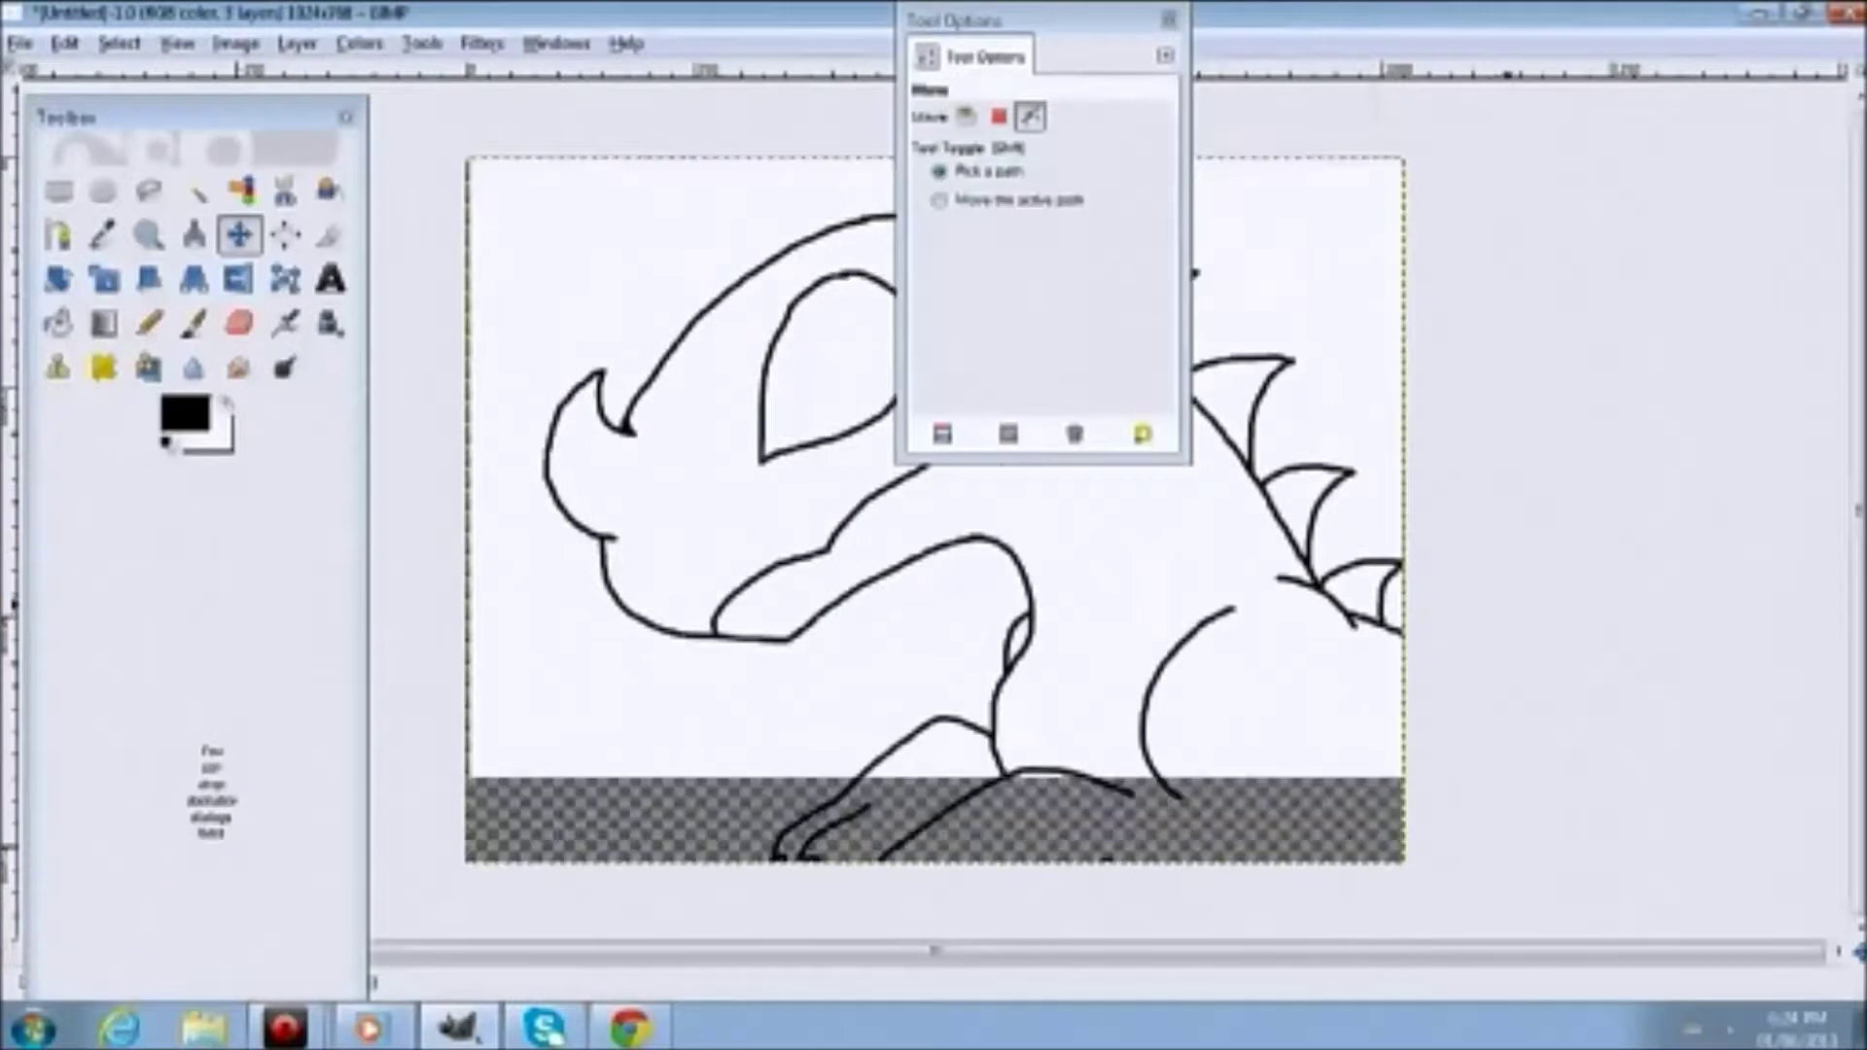
pyautogui.hotkey('ctrl', 'z')
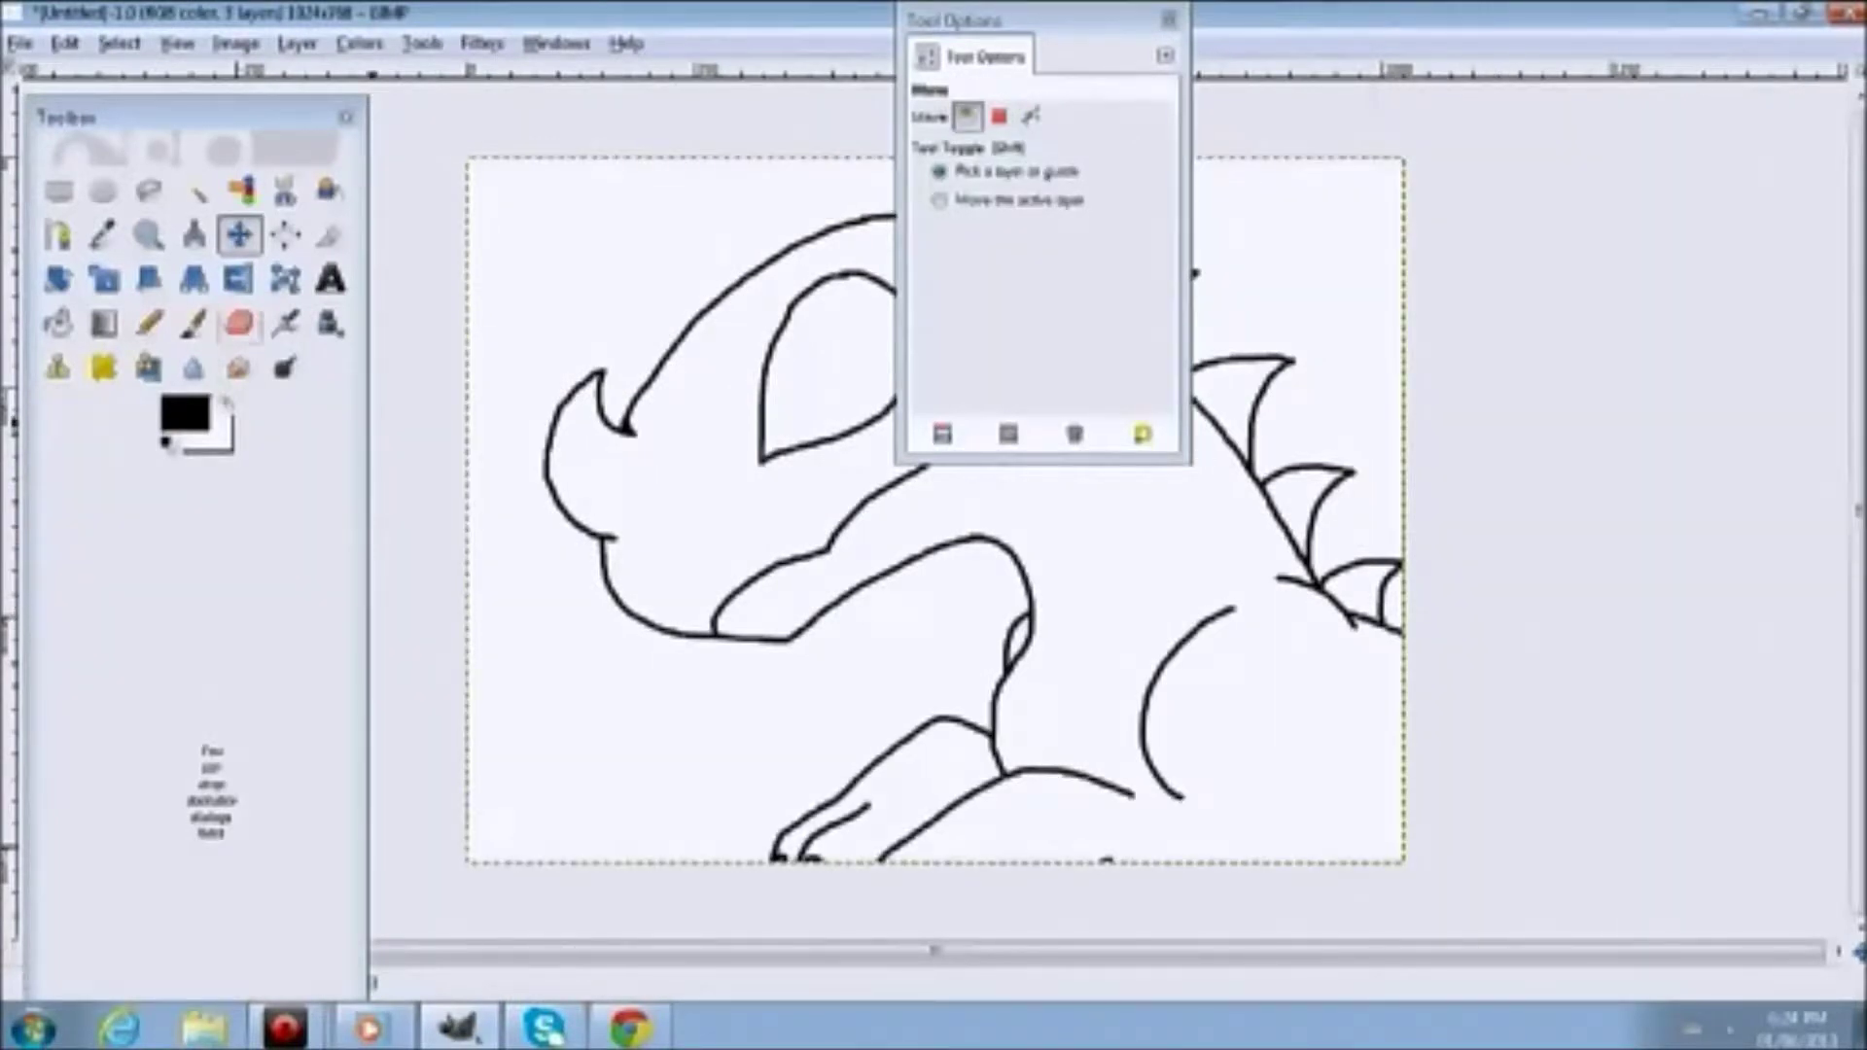
# Activate the Align and Crop tools in turn to examine their options
pyautogui.click(239, 324)
pyautogui.click(285, 234)
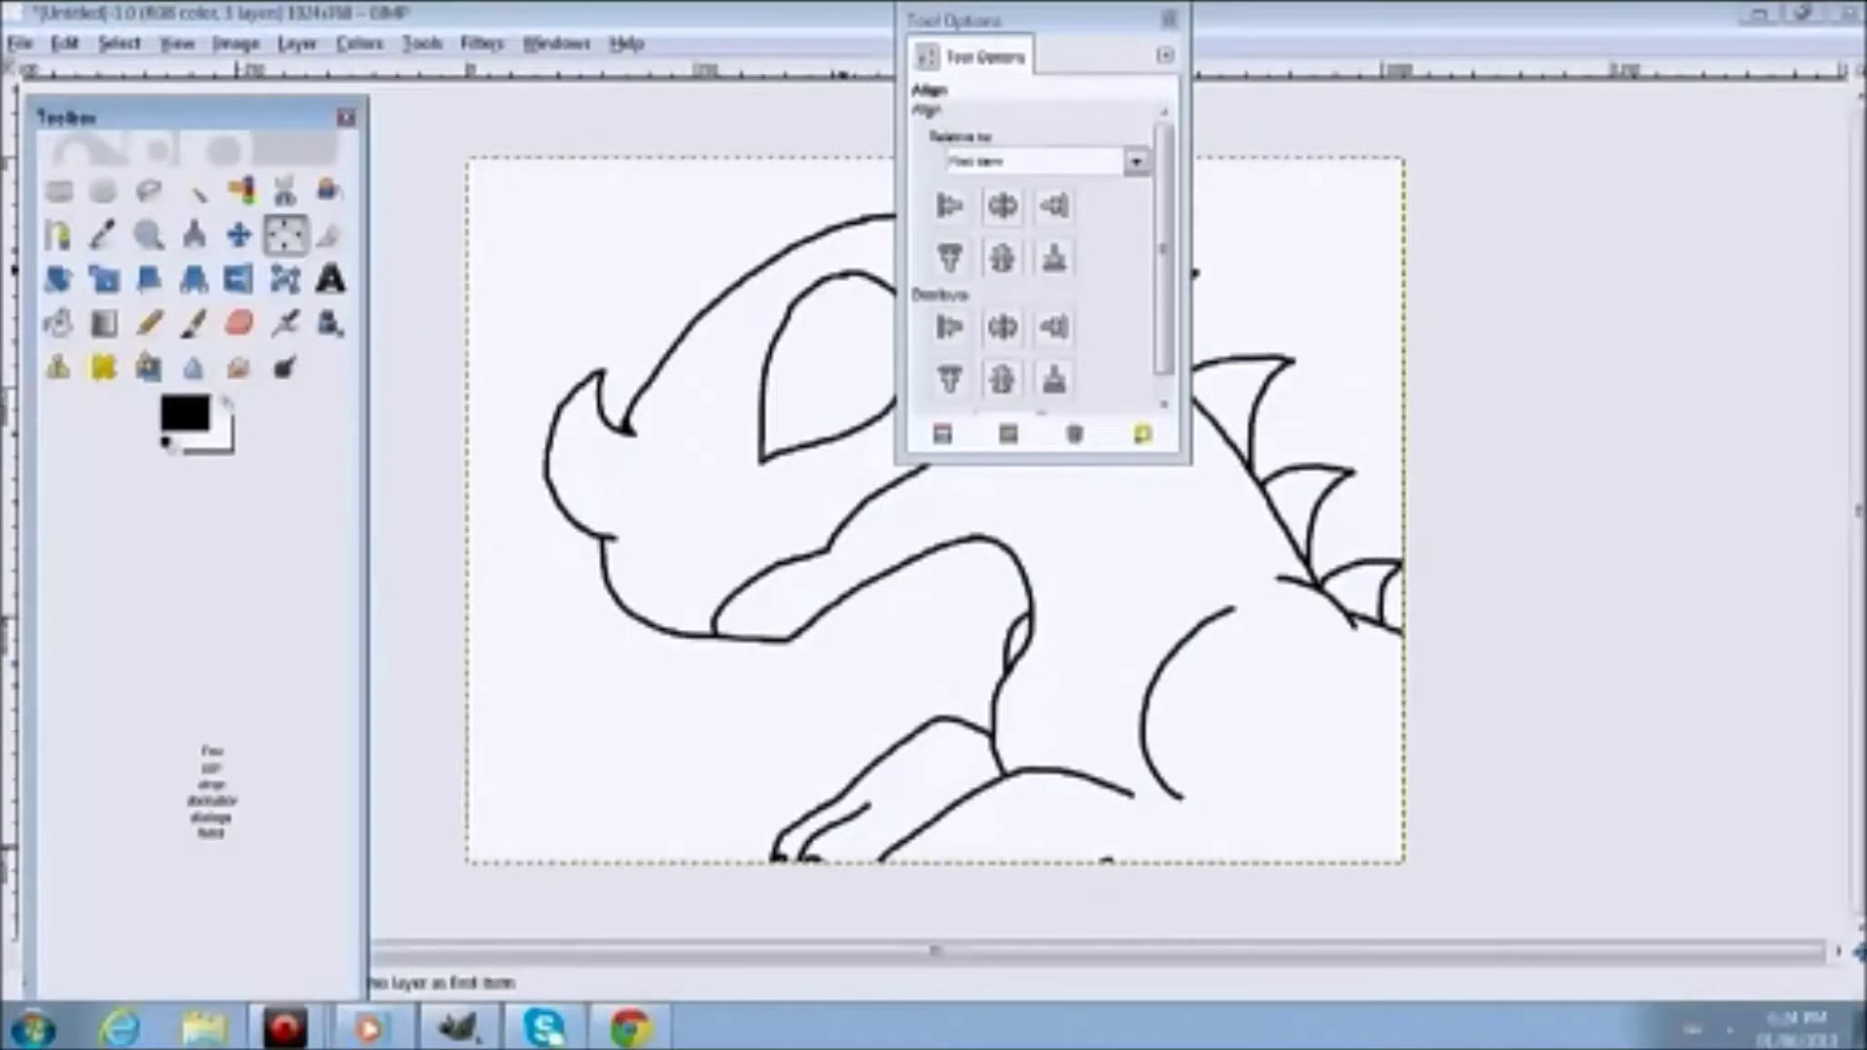
pyautogui.click(330, 234)
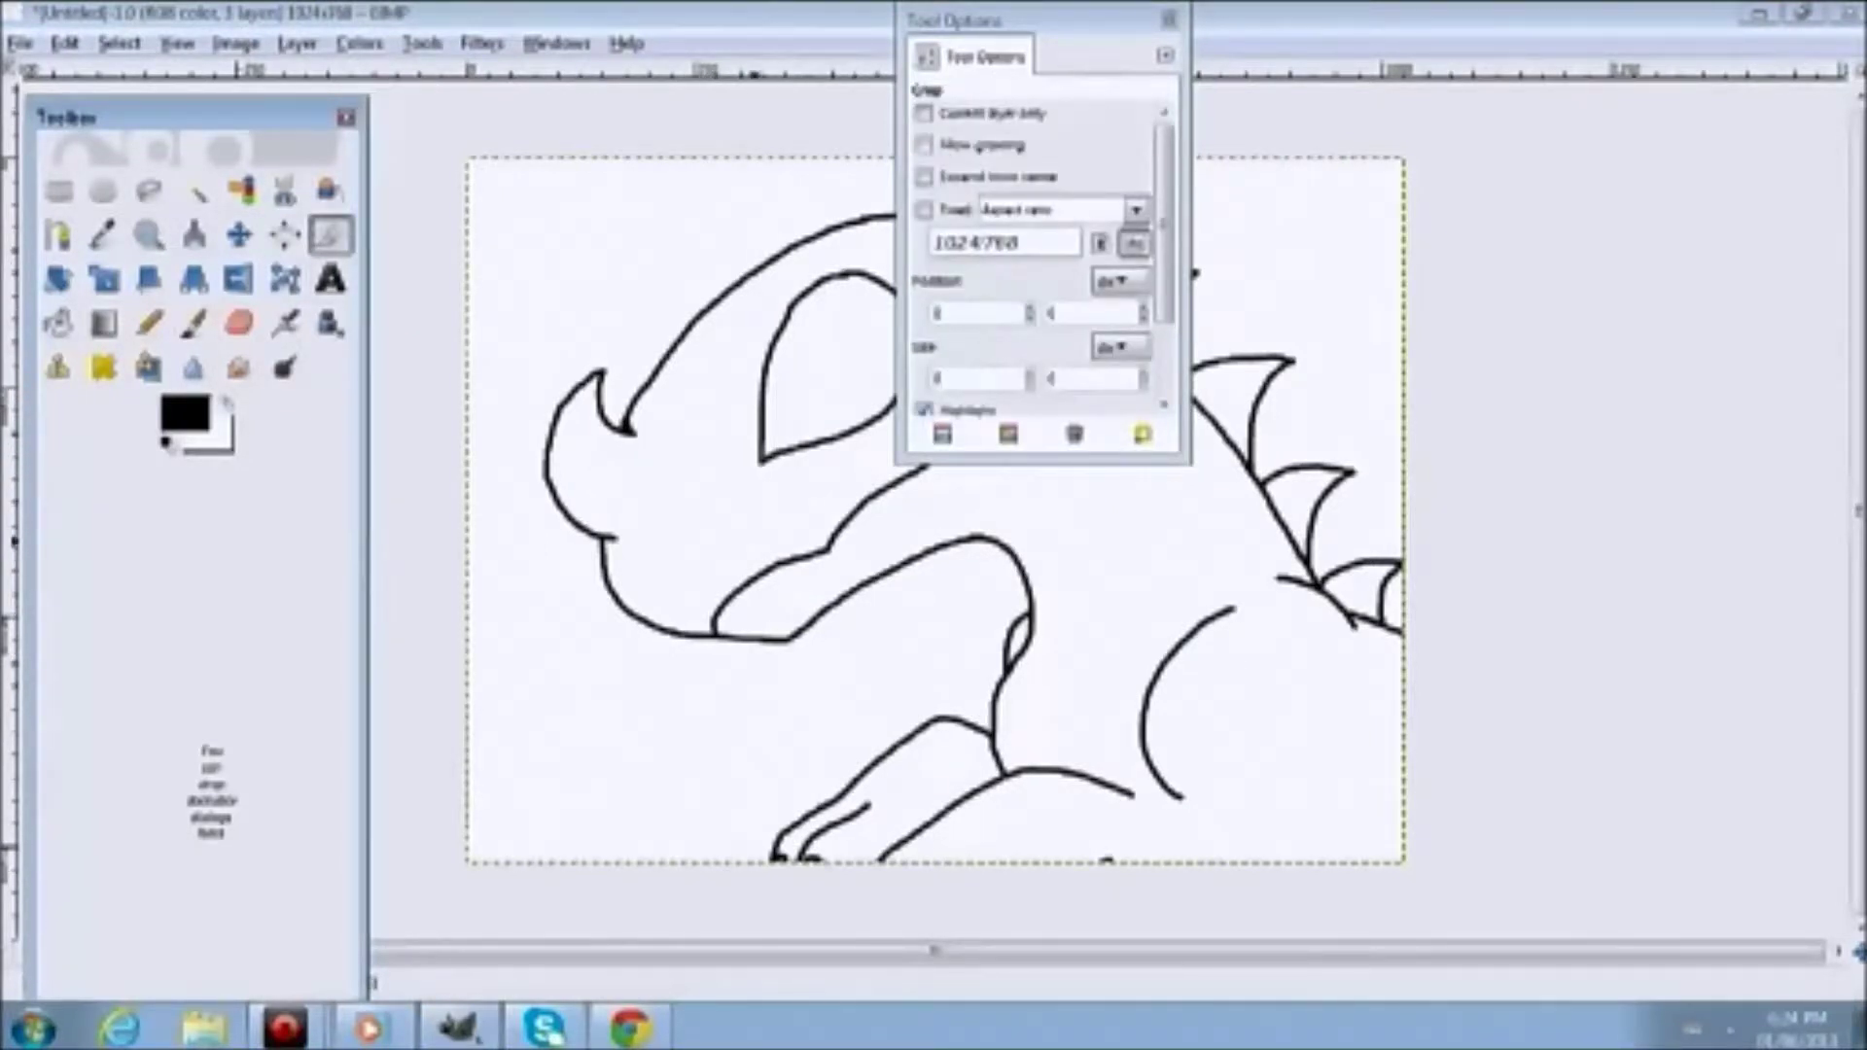
# Try rotating the drawing layer by about 5 degrees with the Rotate tool, and cancel the rotation
pyautogui.click(58, 279)
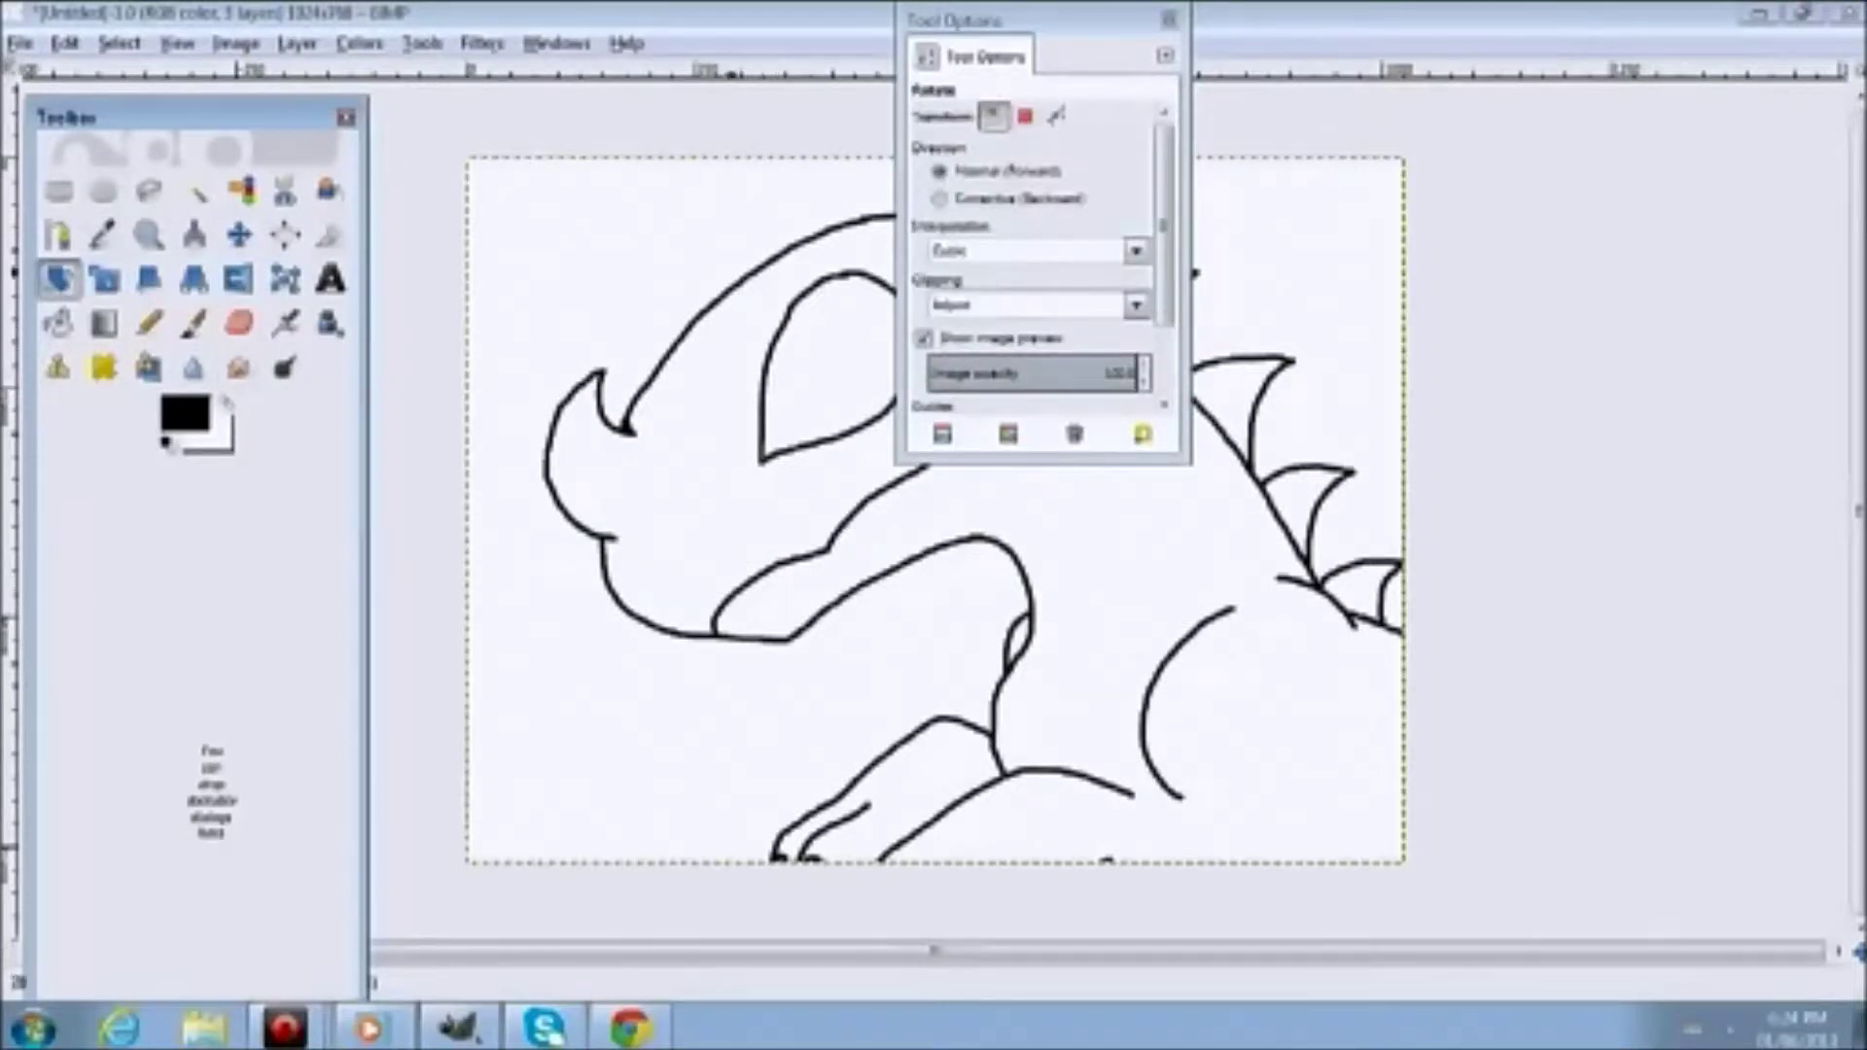
pyautogui.moveTo(661, 346); pyautogui.dragTo(692, 298)
pyautogui.moveTo(1023, 594); pyautogui.dragTo(1026, 592)
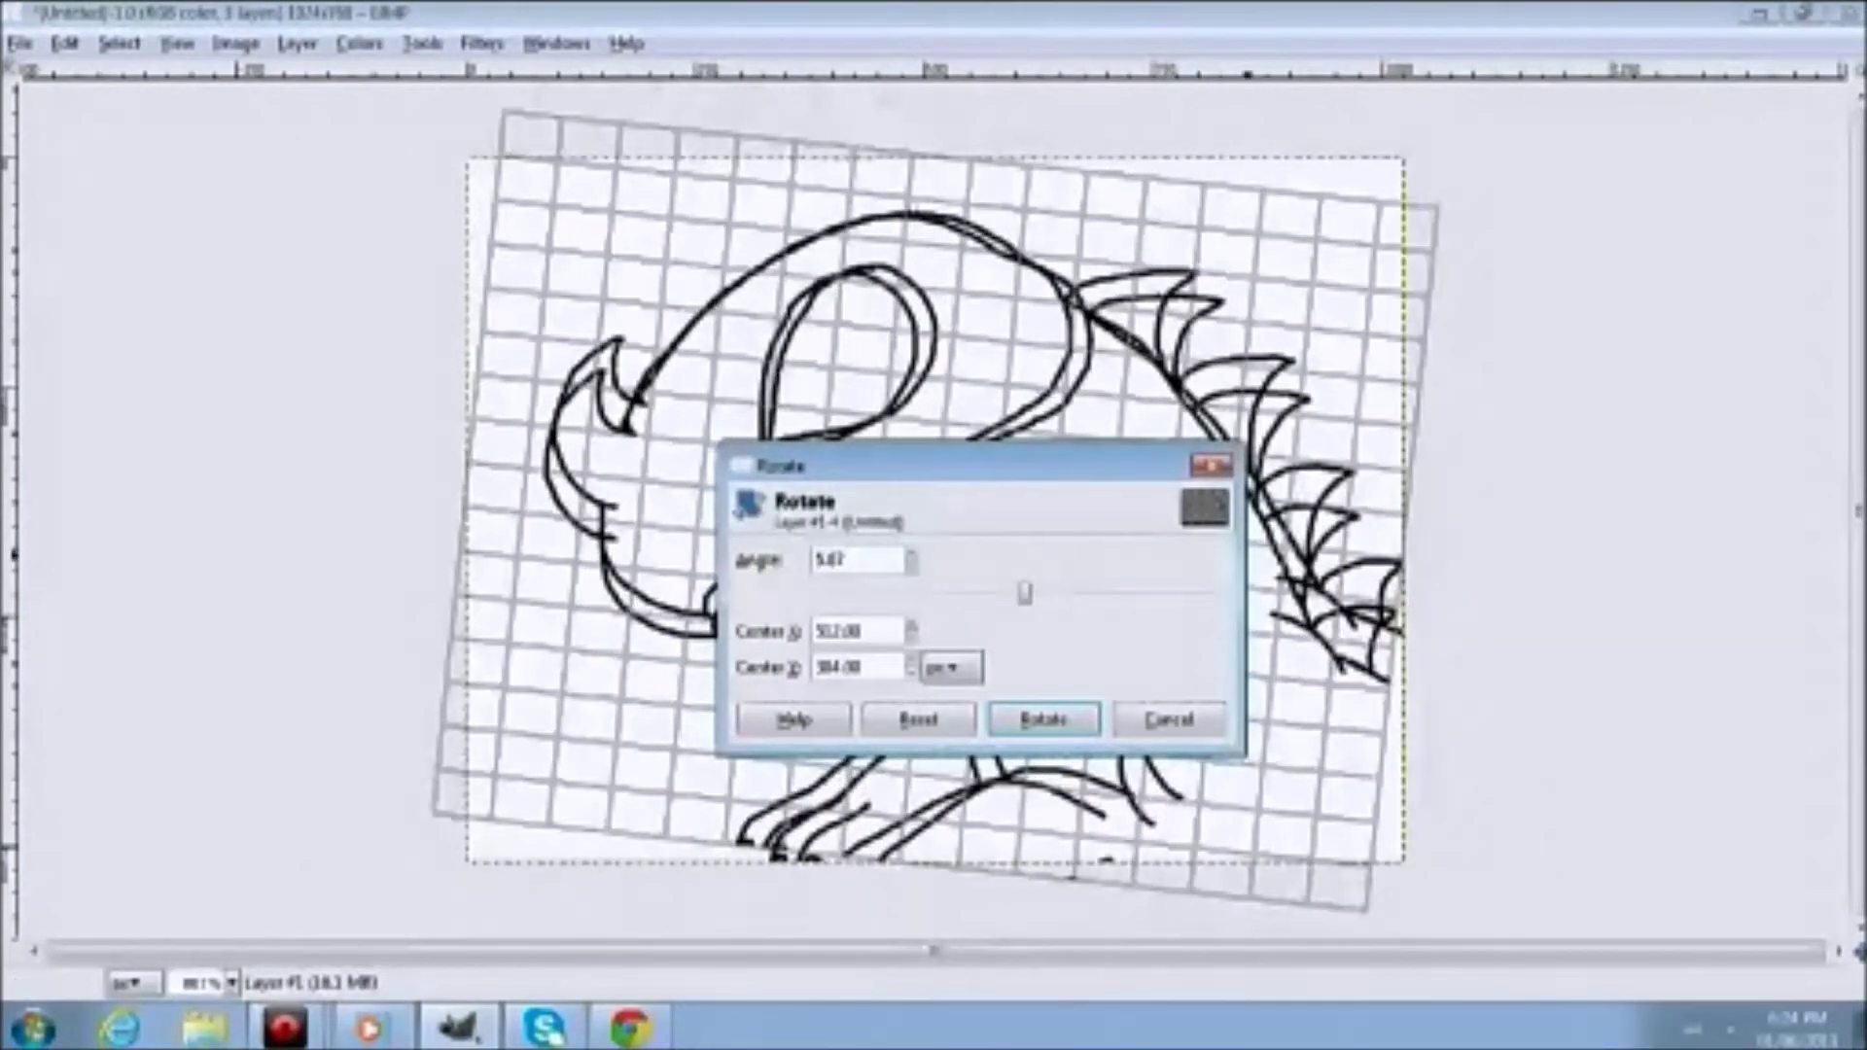
pyautogui.click(917, 719)
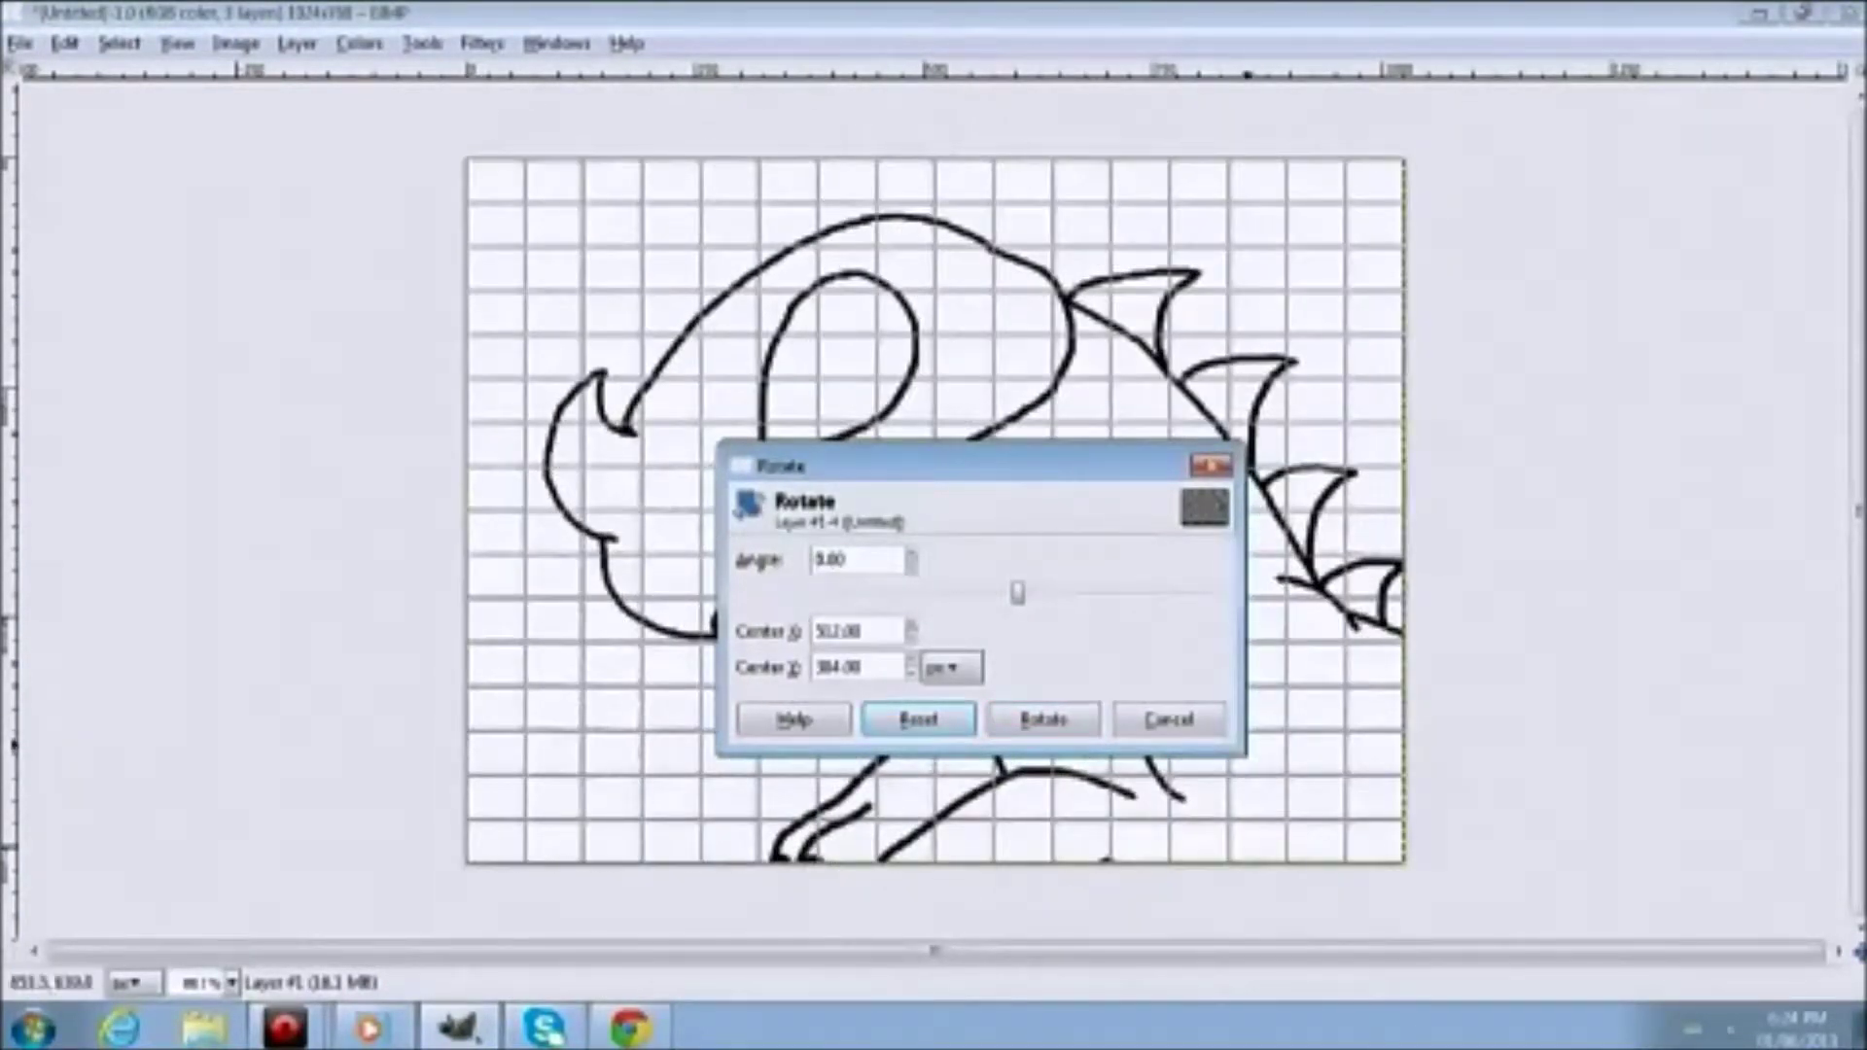
pyautogui.click(1167, 721)
# Activate the Scale, Shear and Perspective tools in turn to examine their options
pyautogui.click(104, 279)
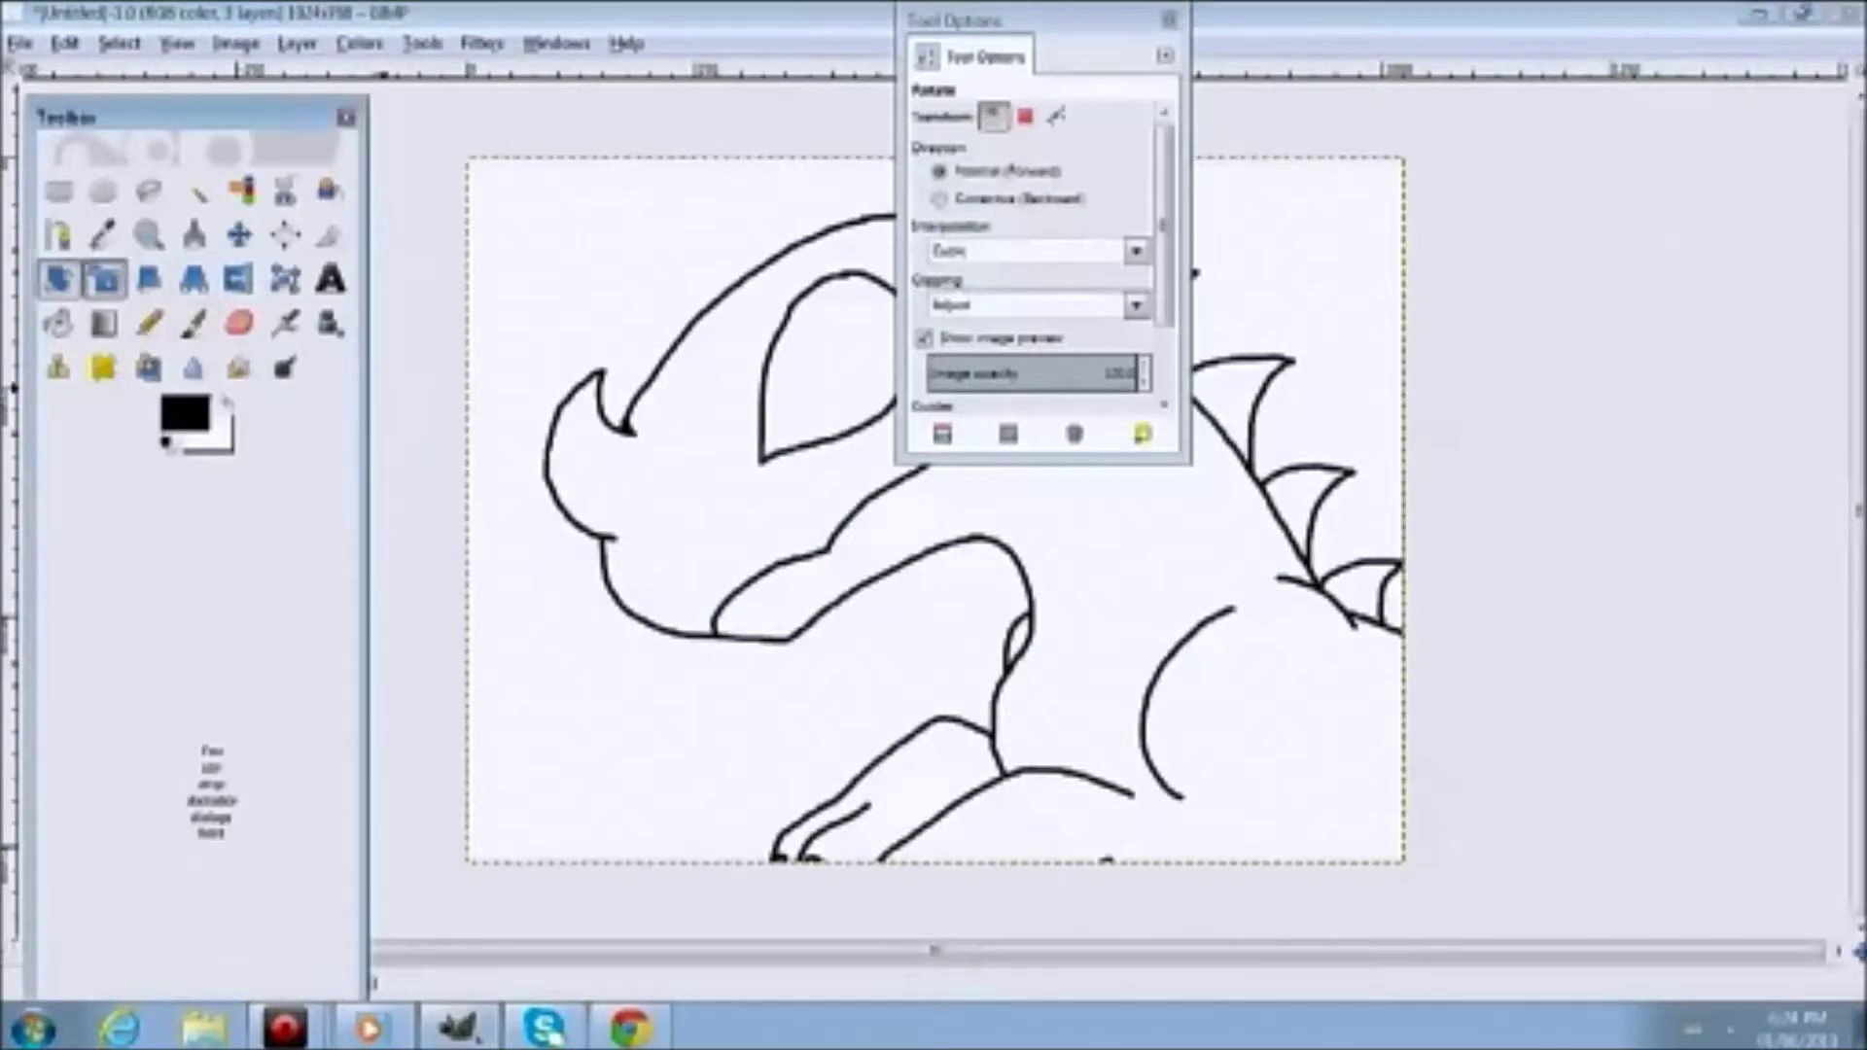
pyautogui.click(149, 280)
pyautogui.click(194, 279)
pyautogui.click(104, 279)
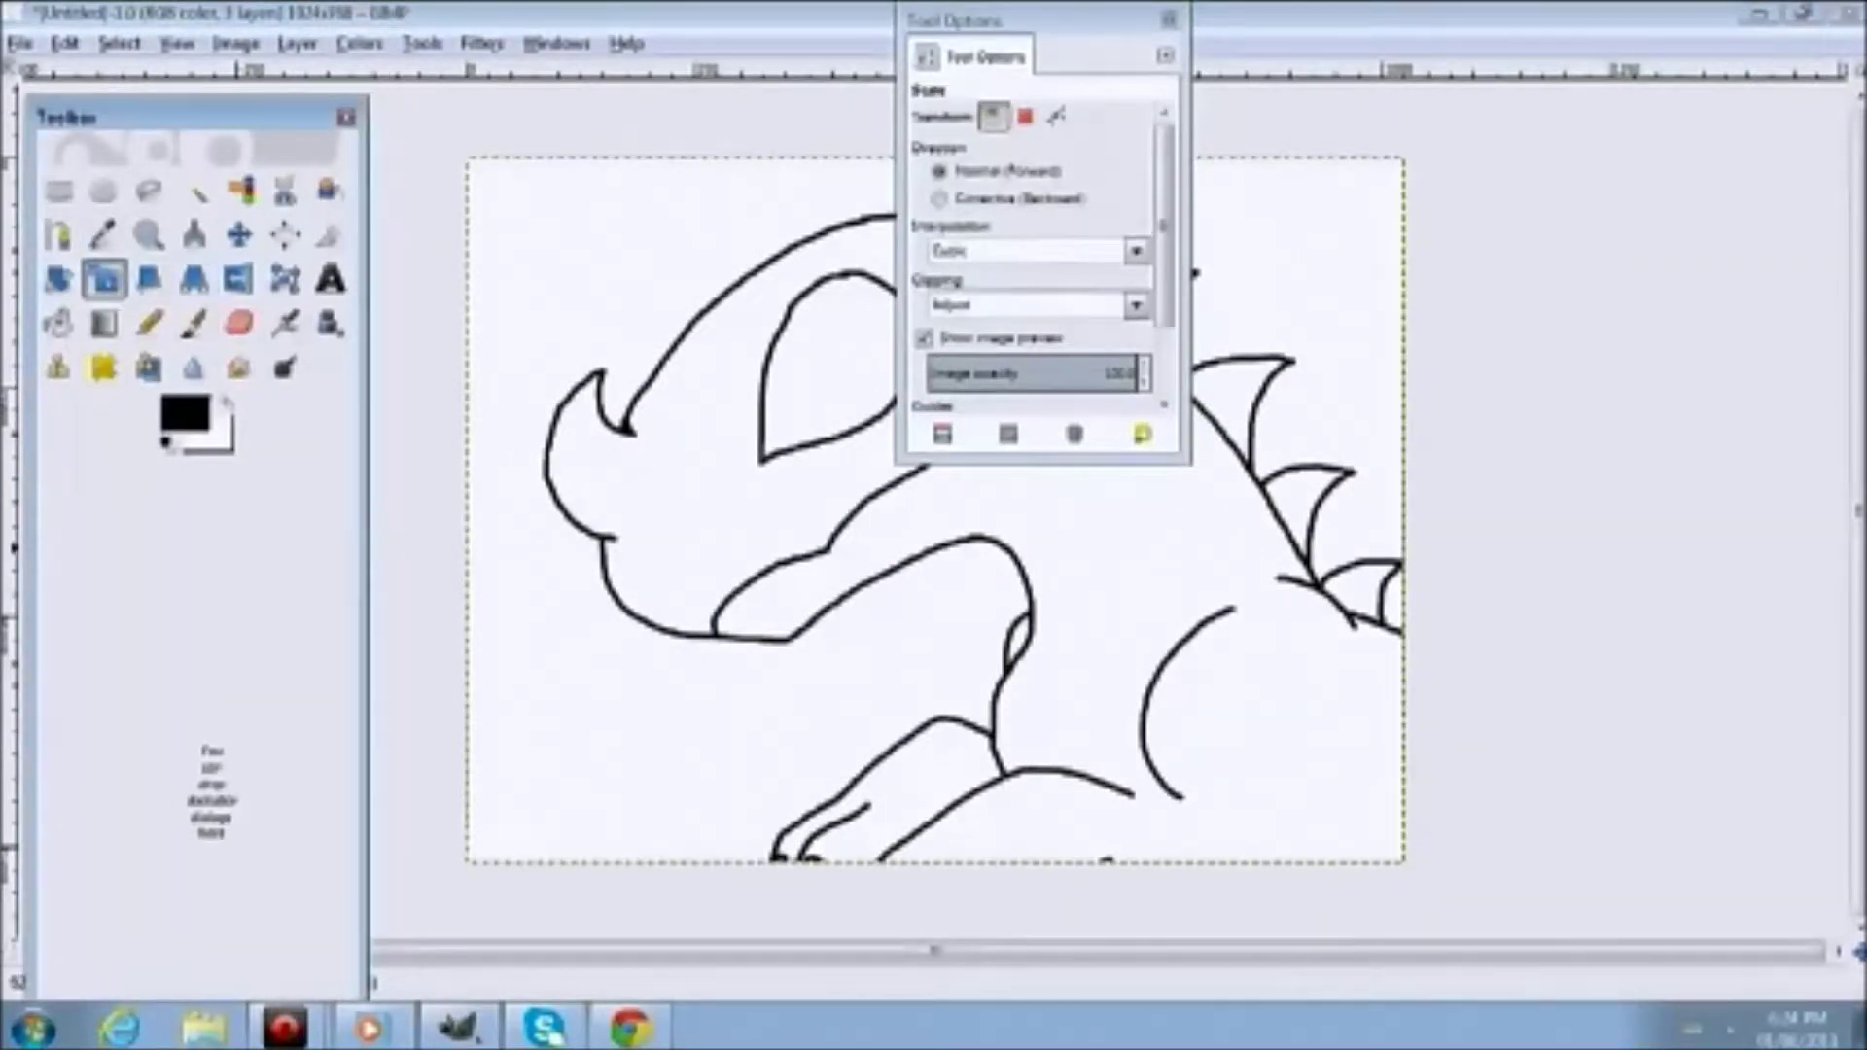
pyautogui.click(148, 279)
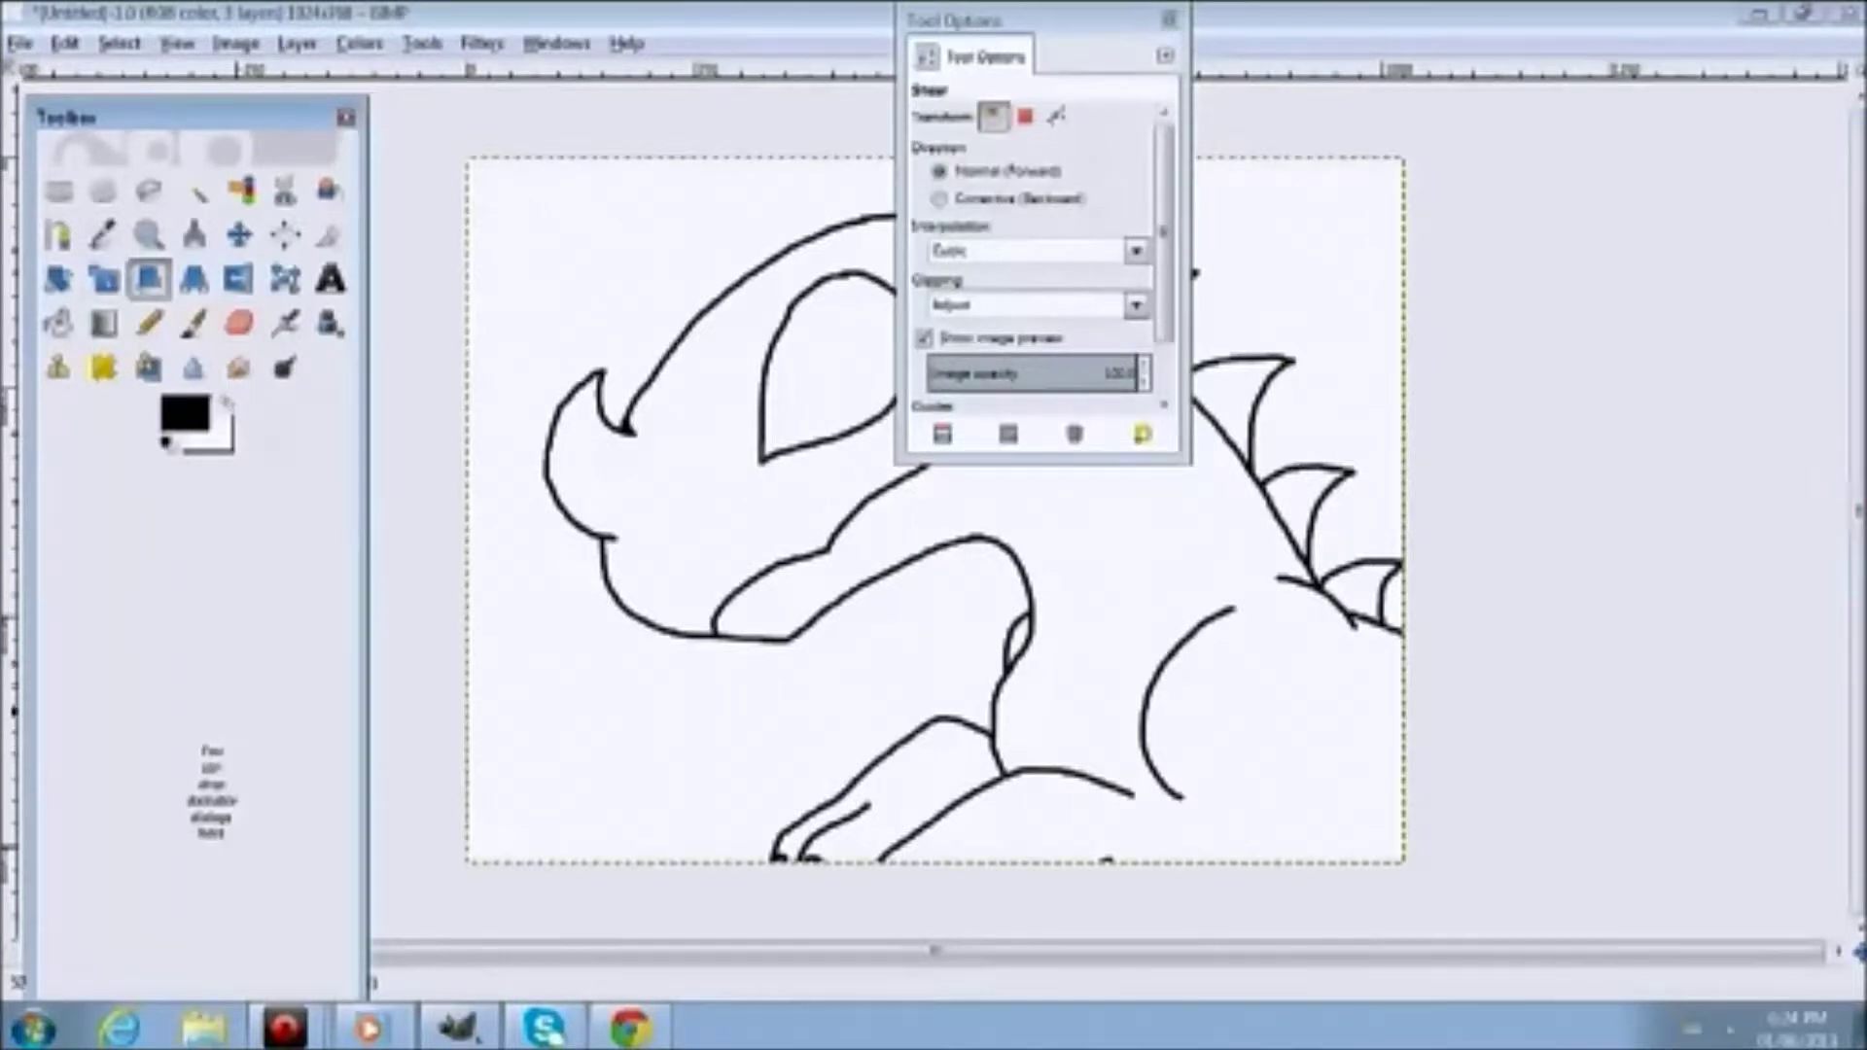
pyautogui.click(194, 279)
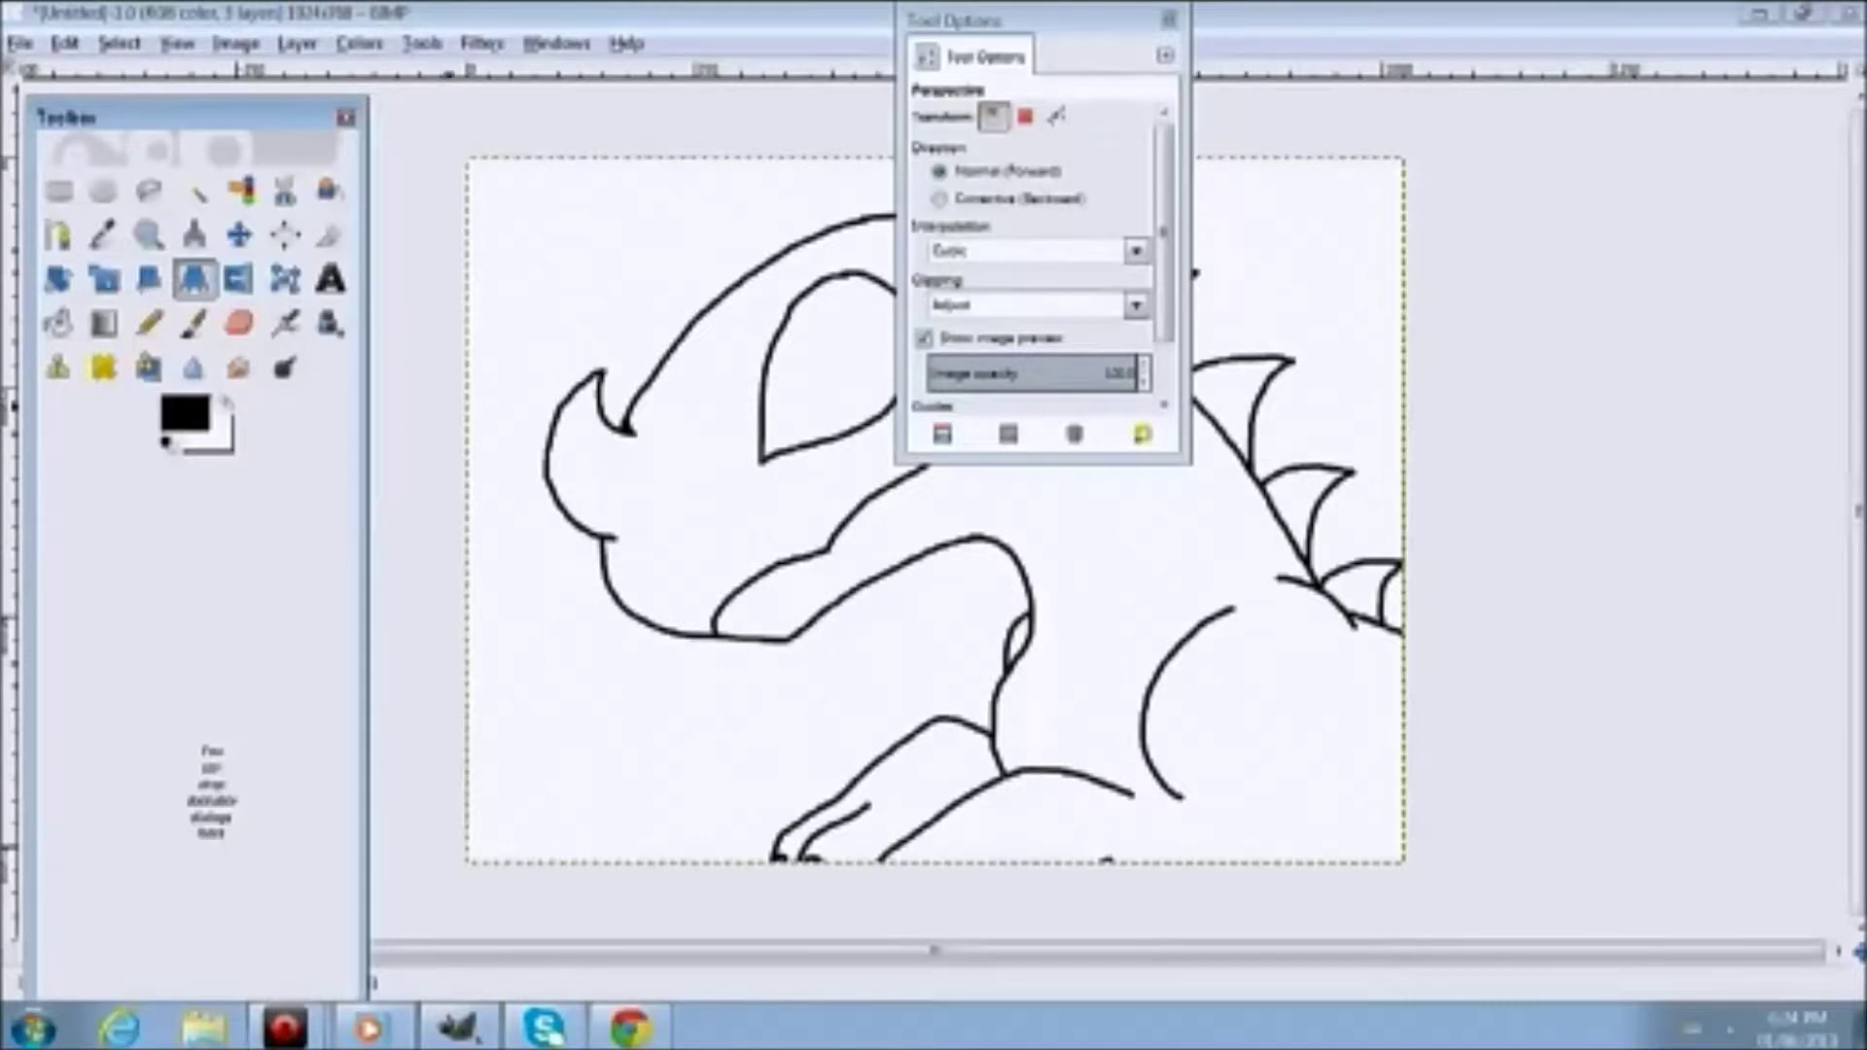
# Try mirroring the drawing layer horizontally back and forth several times with the Flip tool
pyautogui.click(238, 279)
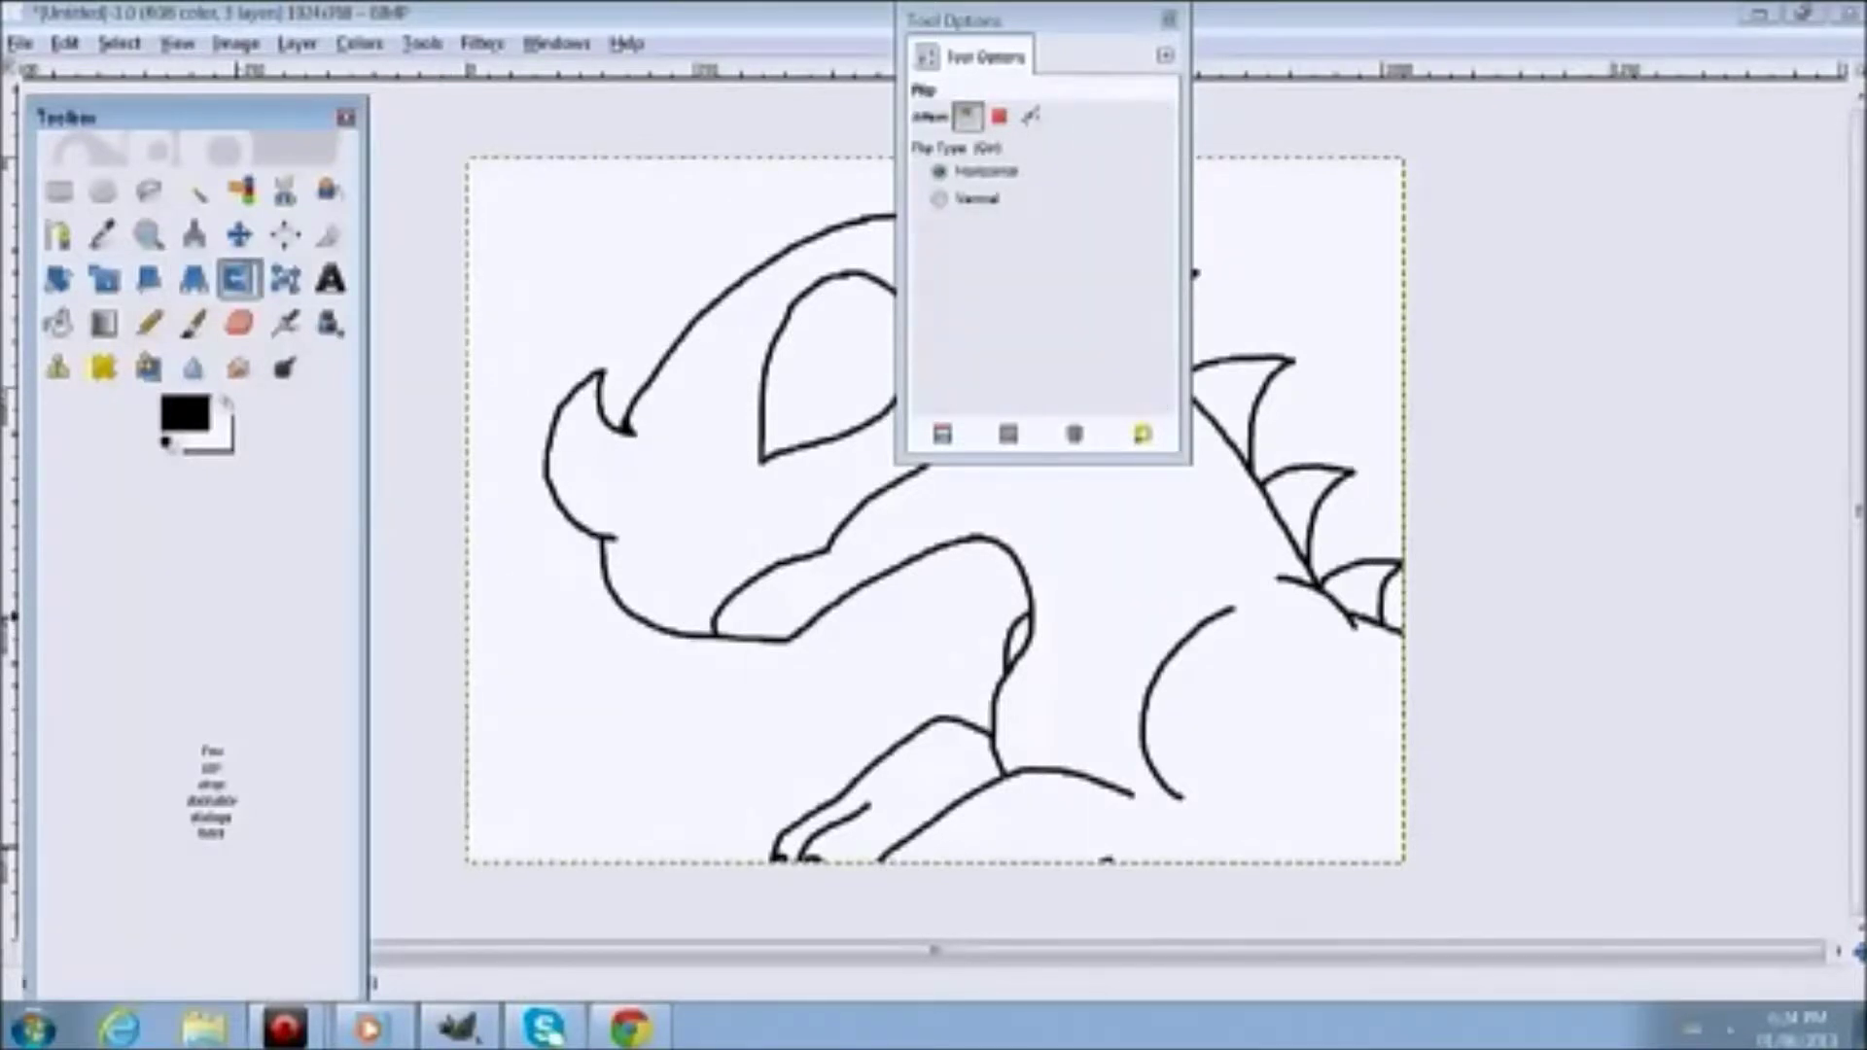
pyautogui.click(762, 606)
pyautogui.click(762, 606)
pyautogui.click(763, 606)
pyautogui.click(994, 681)
pyautogui.click(994, 681)
pyautogui.click(994, 680)
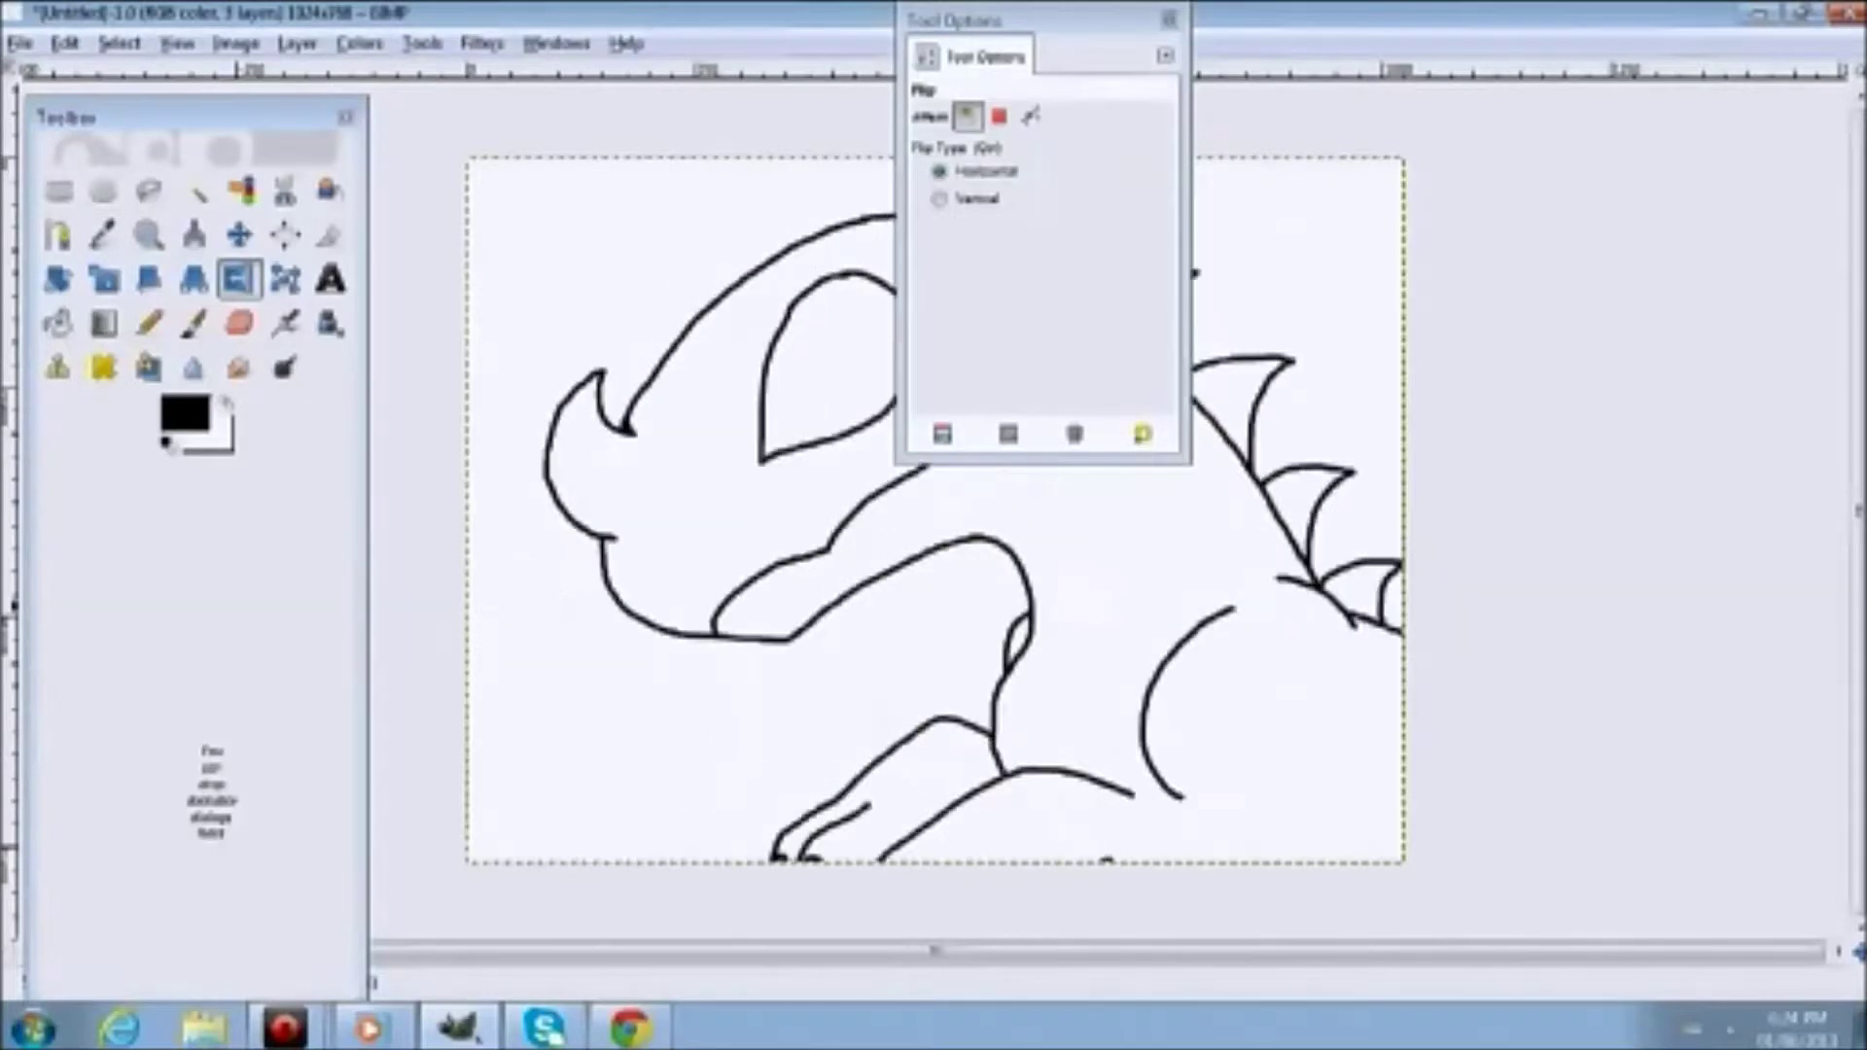
pyautogui.click(994, 680)
pyautogui.click(994, 681)
pyautogui.click(994, 681)
pyautogui.click(994, 681)
pyautogui.click(994, 681)
pyautogui.click(994, 681)
# Move the Tool Options window off the dino's head and activate the Cage Transform tool
pyautogui.moveTo(973, 20); pyautogui.dragTo(1742, 20)
pyautogui.click(195, 323)
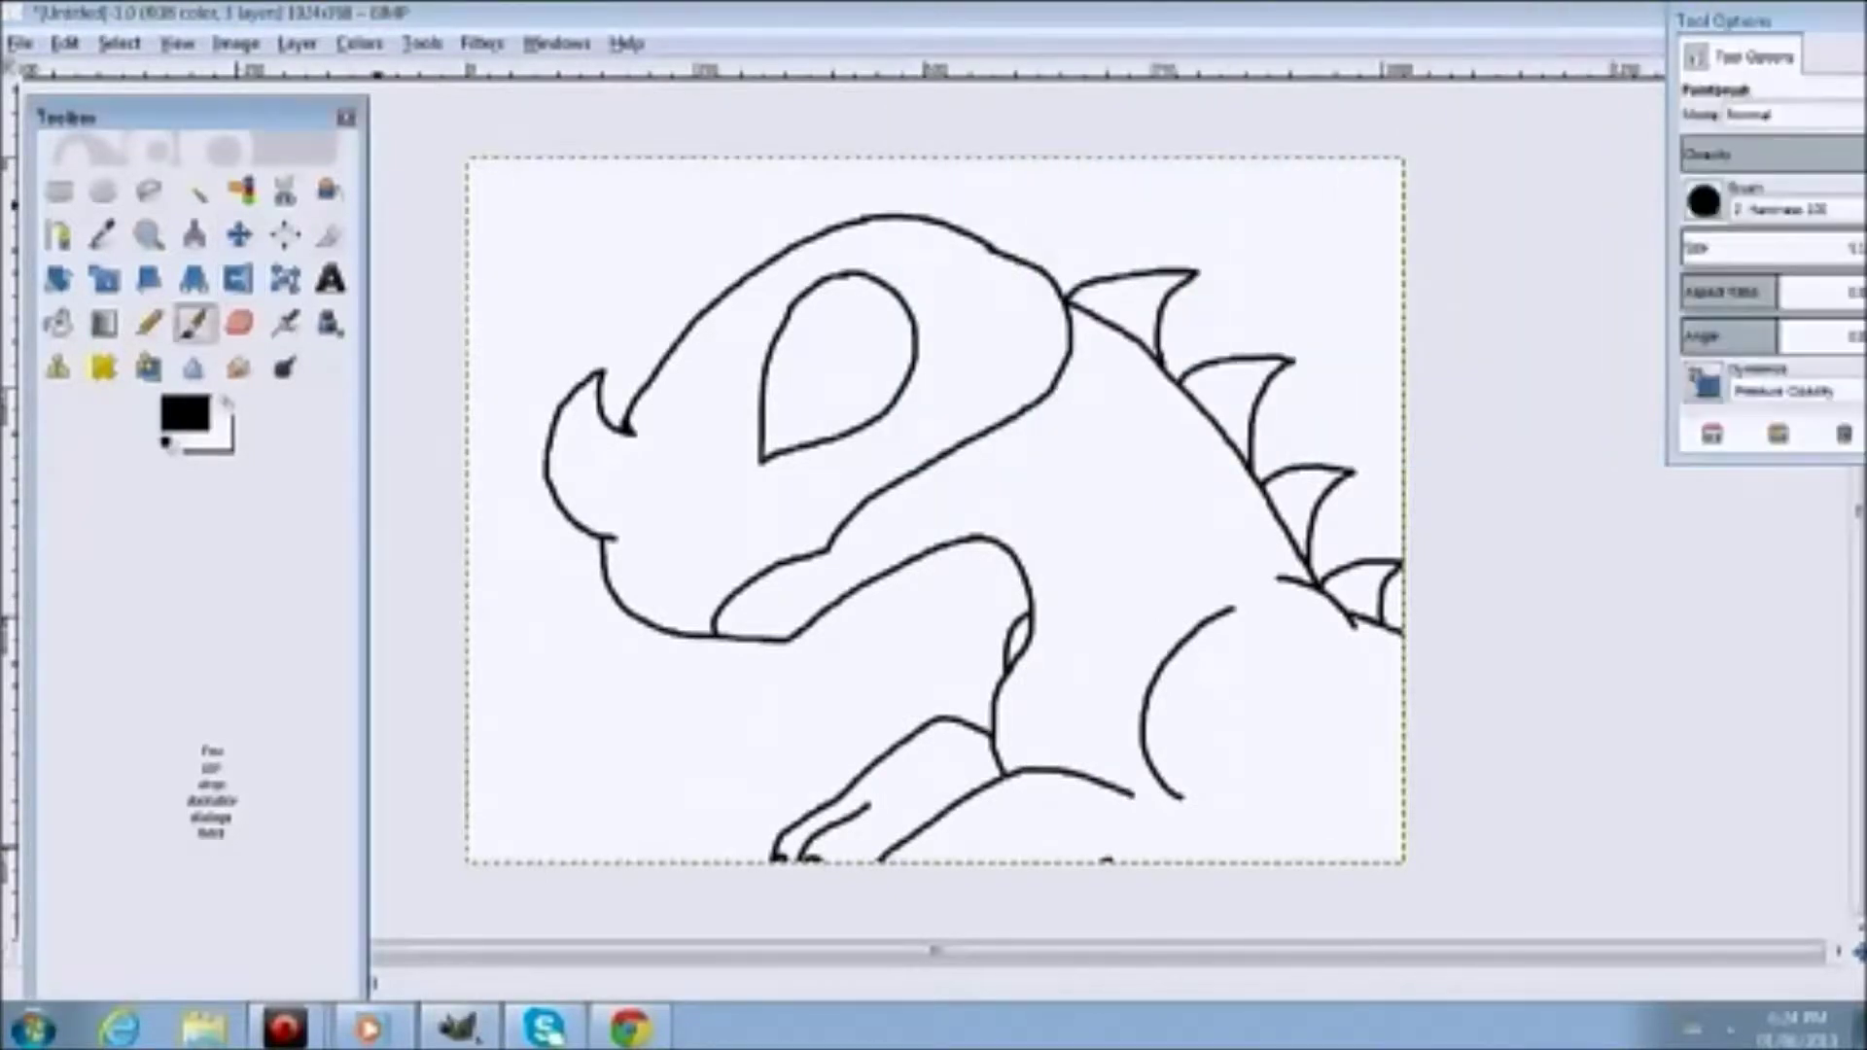
pyautogui.click(285, 279)
pyautogui.moveTo(1751, 20); pyautogui.dragTo(1475, 20)
# Try placing the first two cage points below the jaw, abandon the cage and undo the last horizontal flip
pyautogui.click(919, 613)
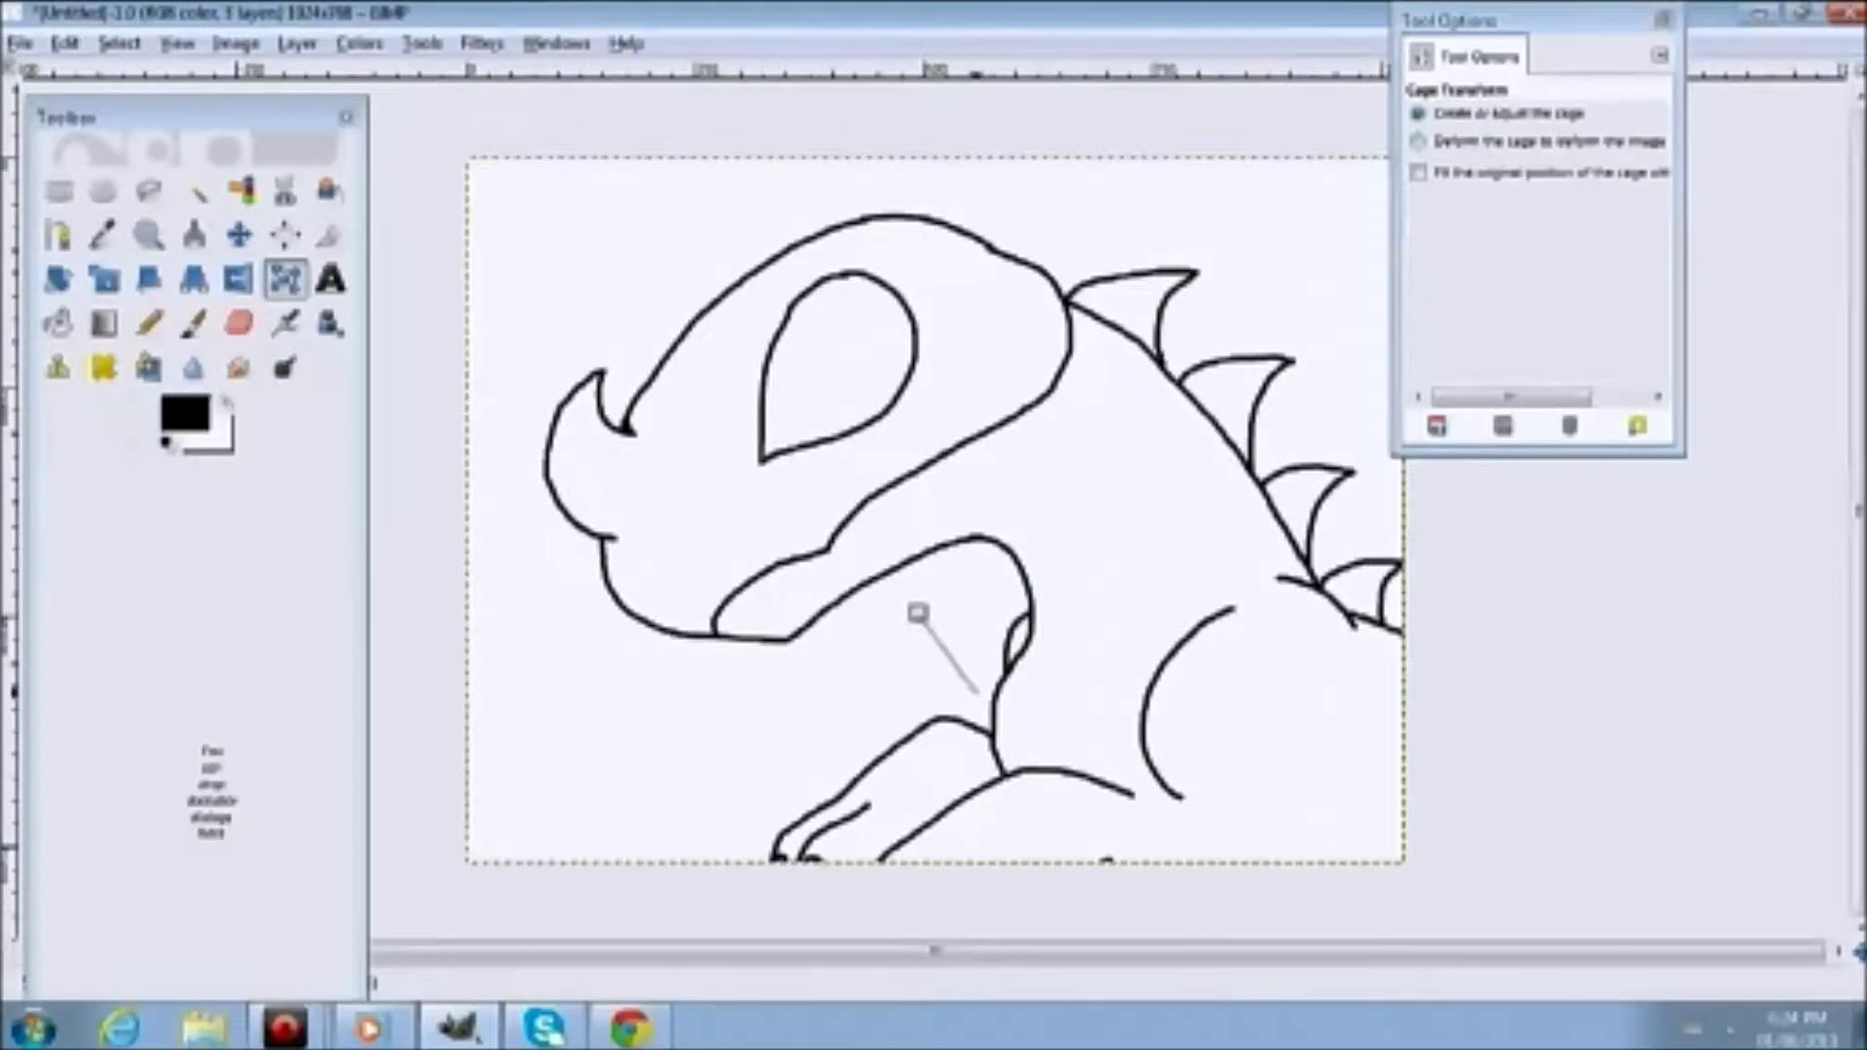
pyautogui.click(755, 622)
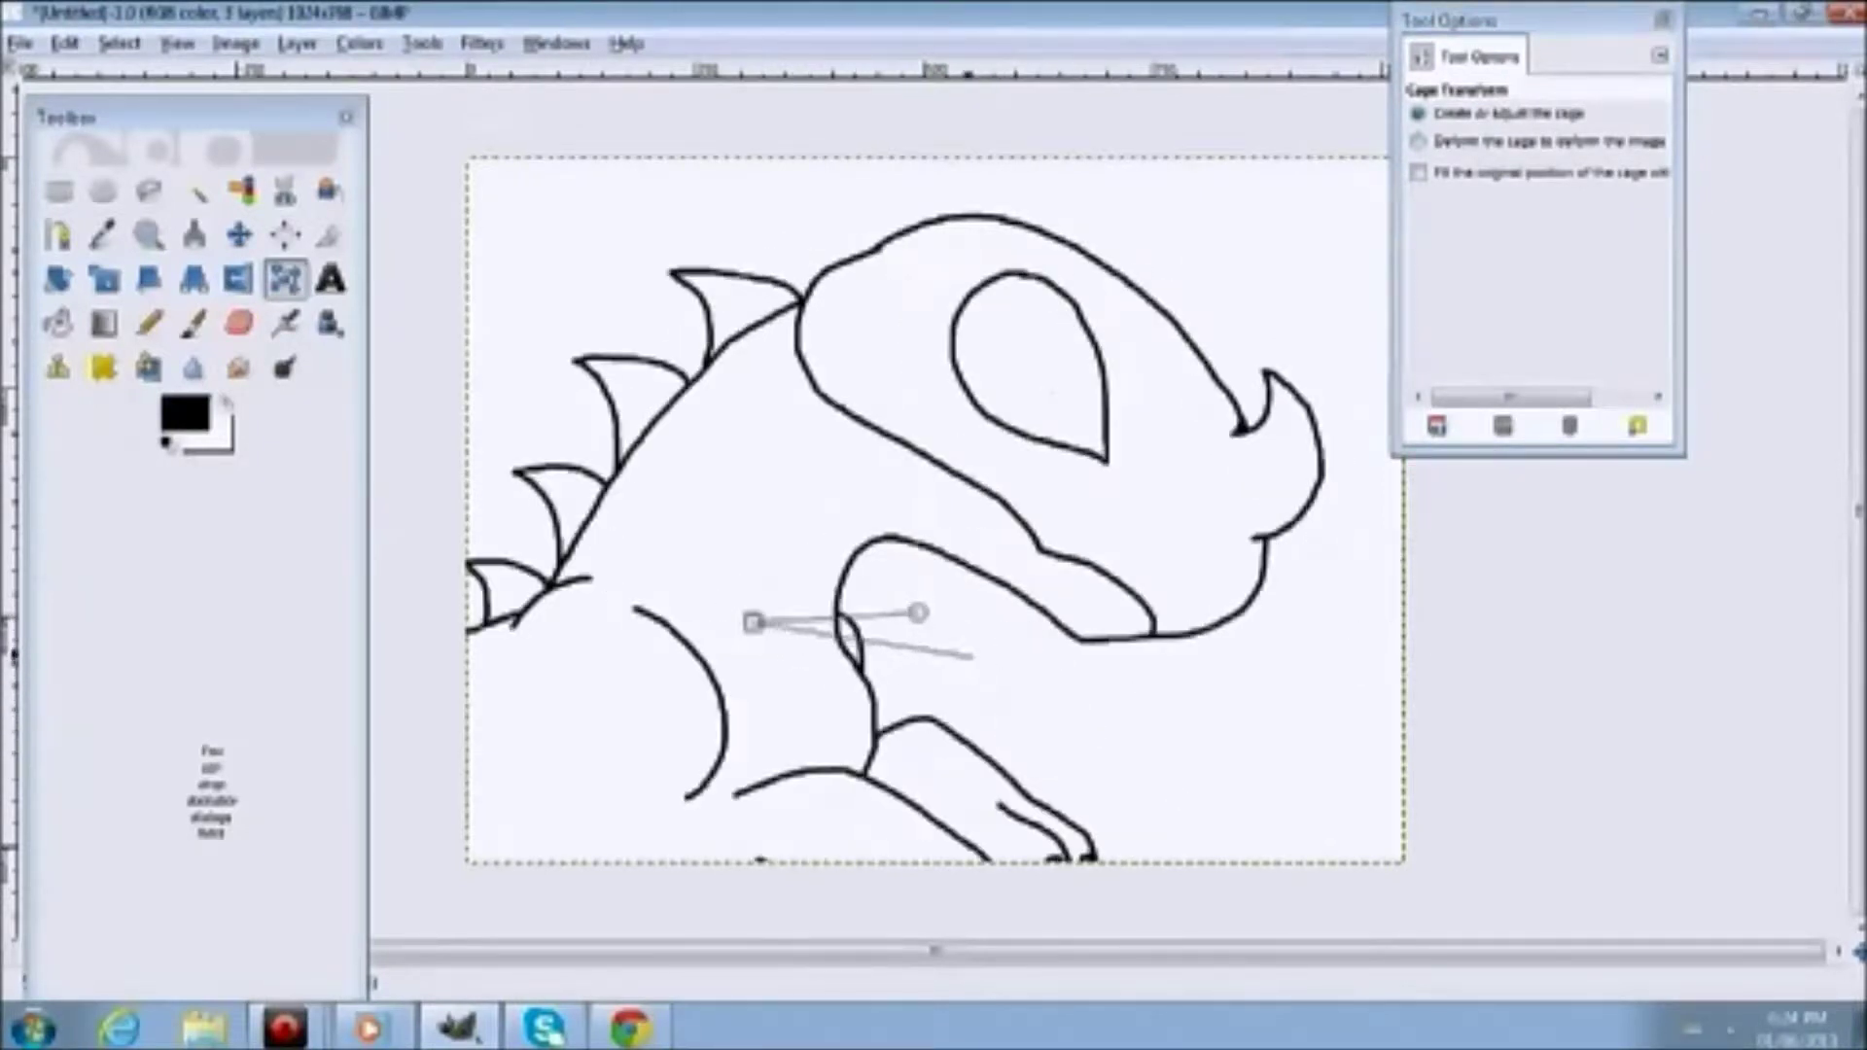
pyautogui.click(193, 323)
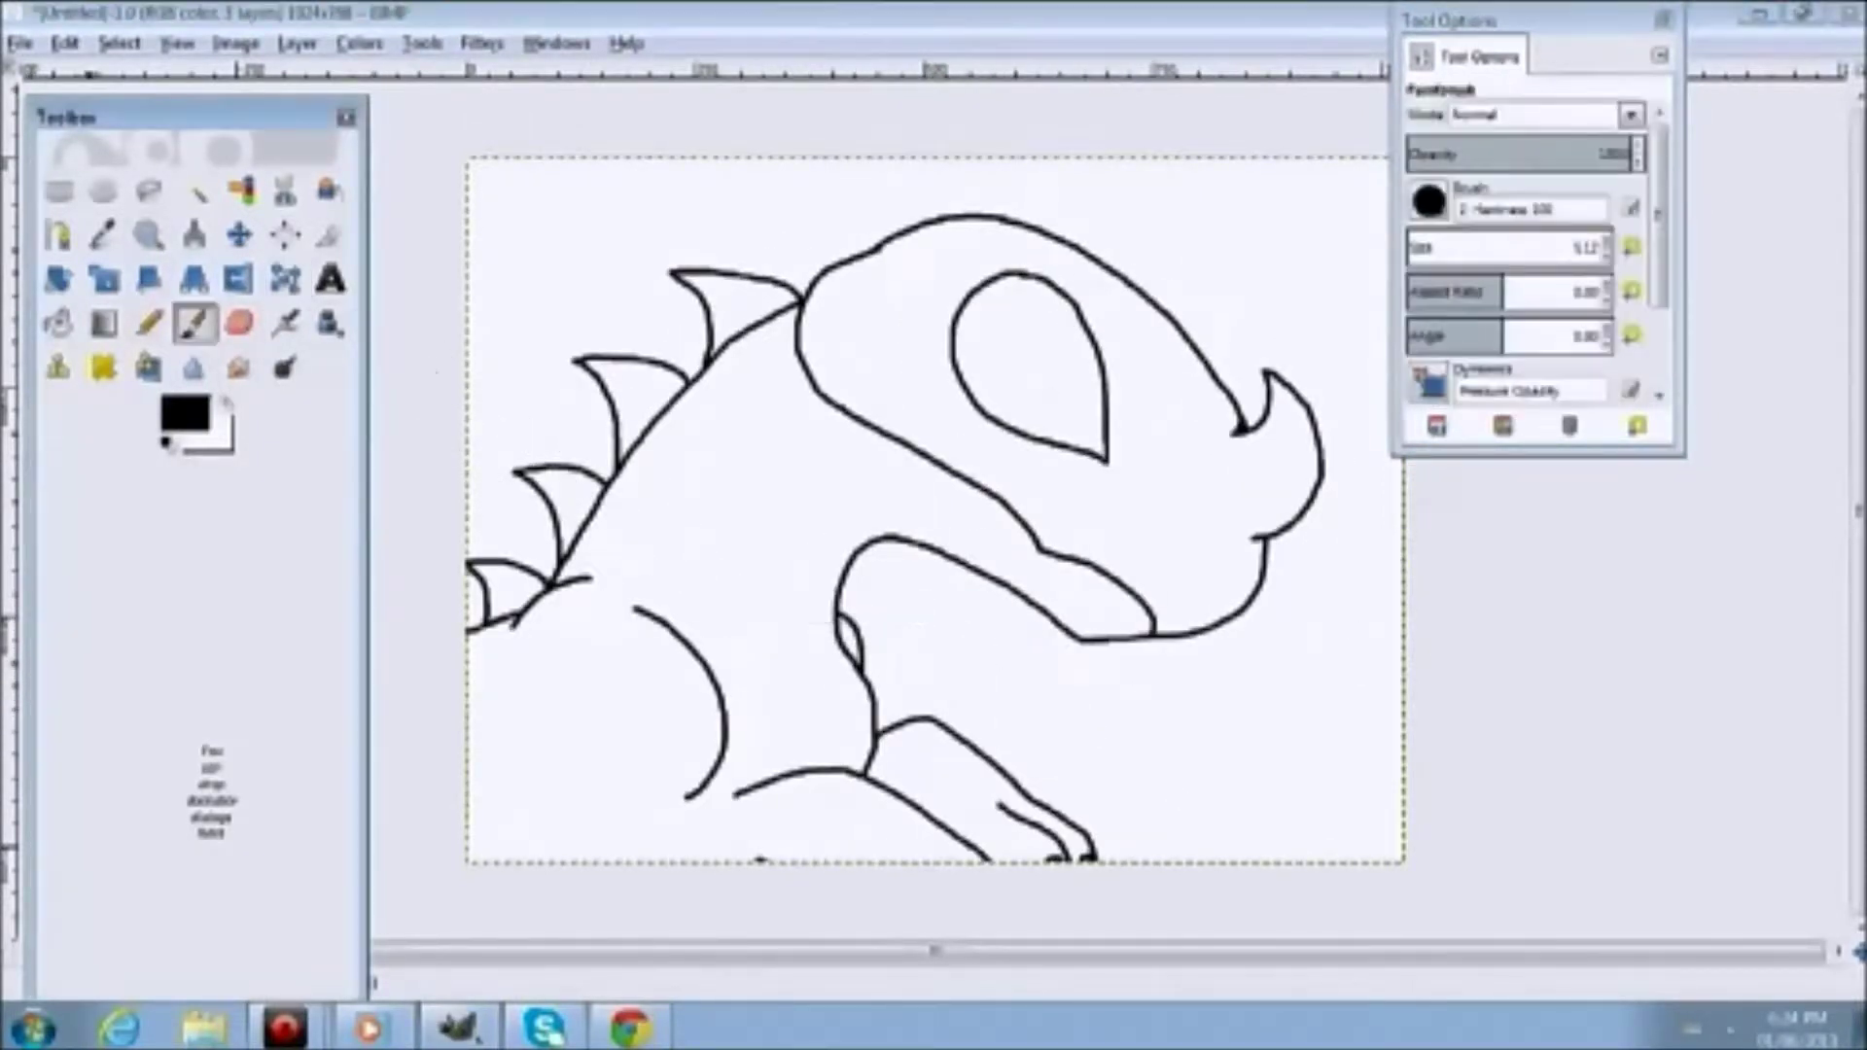
pyautogui.hotkey('ctrl', 'z')
# Try drawing a text box above the first back spine with the Text tool
pyautogui.click(229, 320)
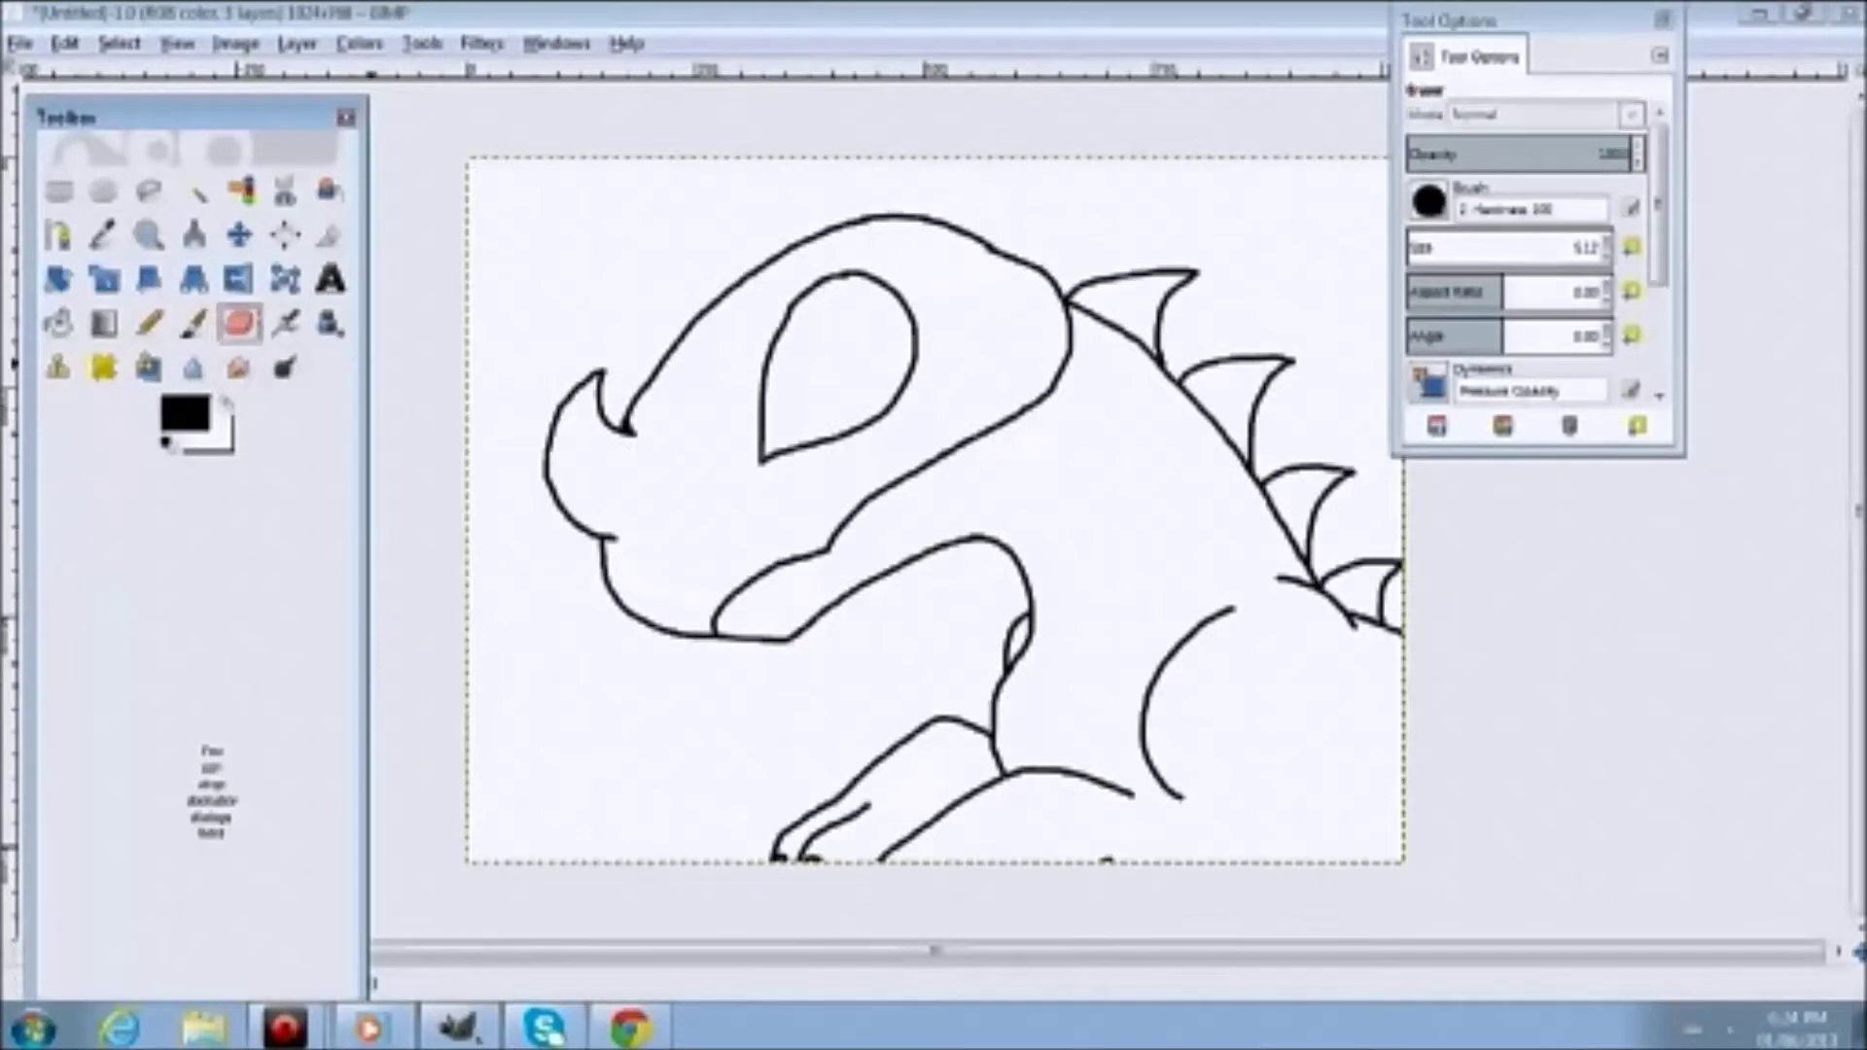
pyautogui.click(331, 279)
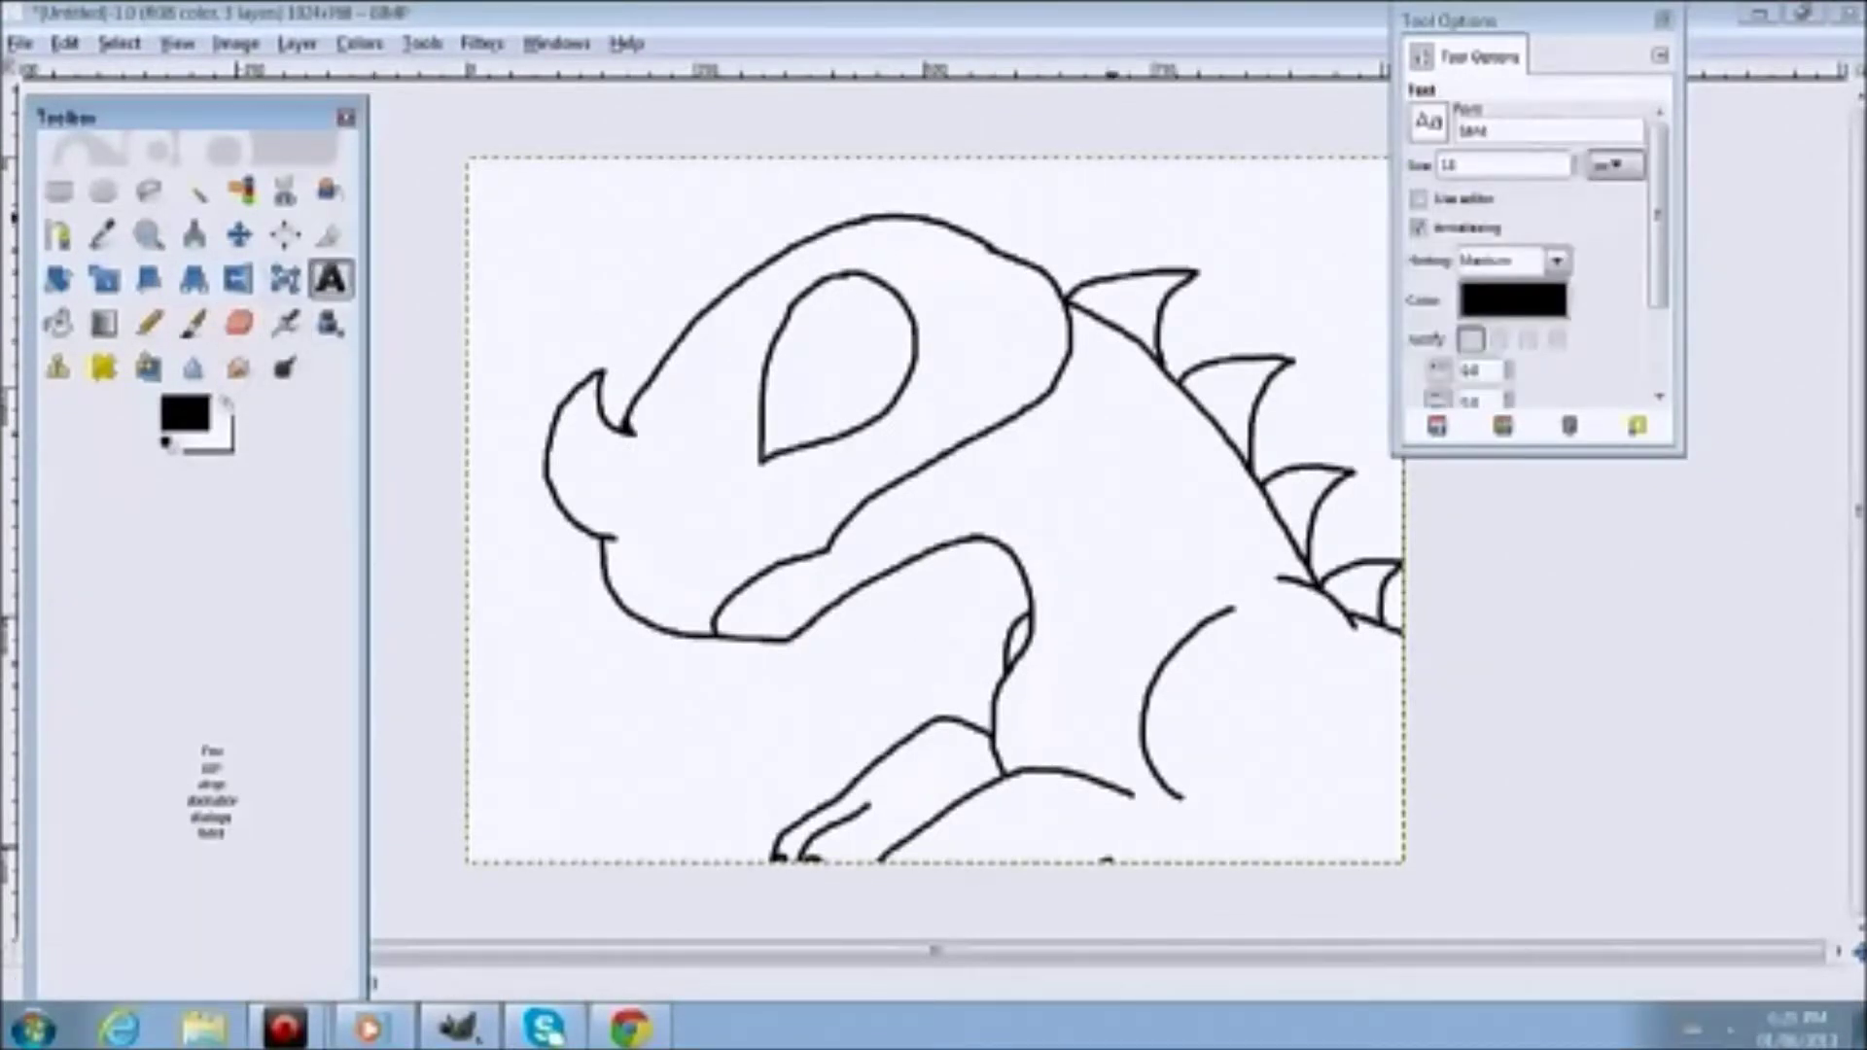
pyautogui.moveTo(1105, 144); pyautogui.dragTo(1325, 309)
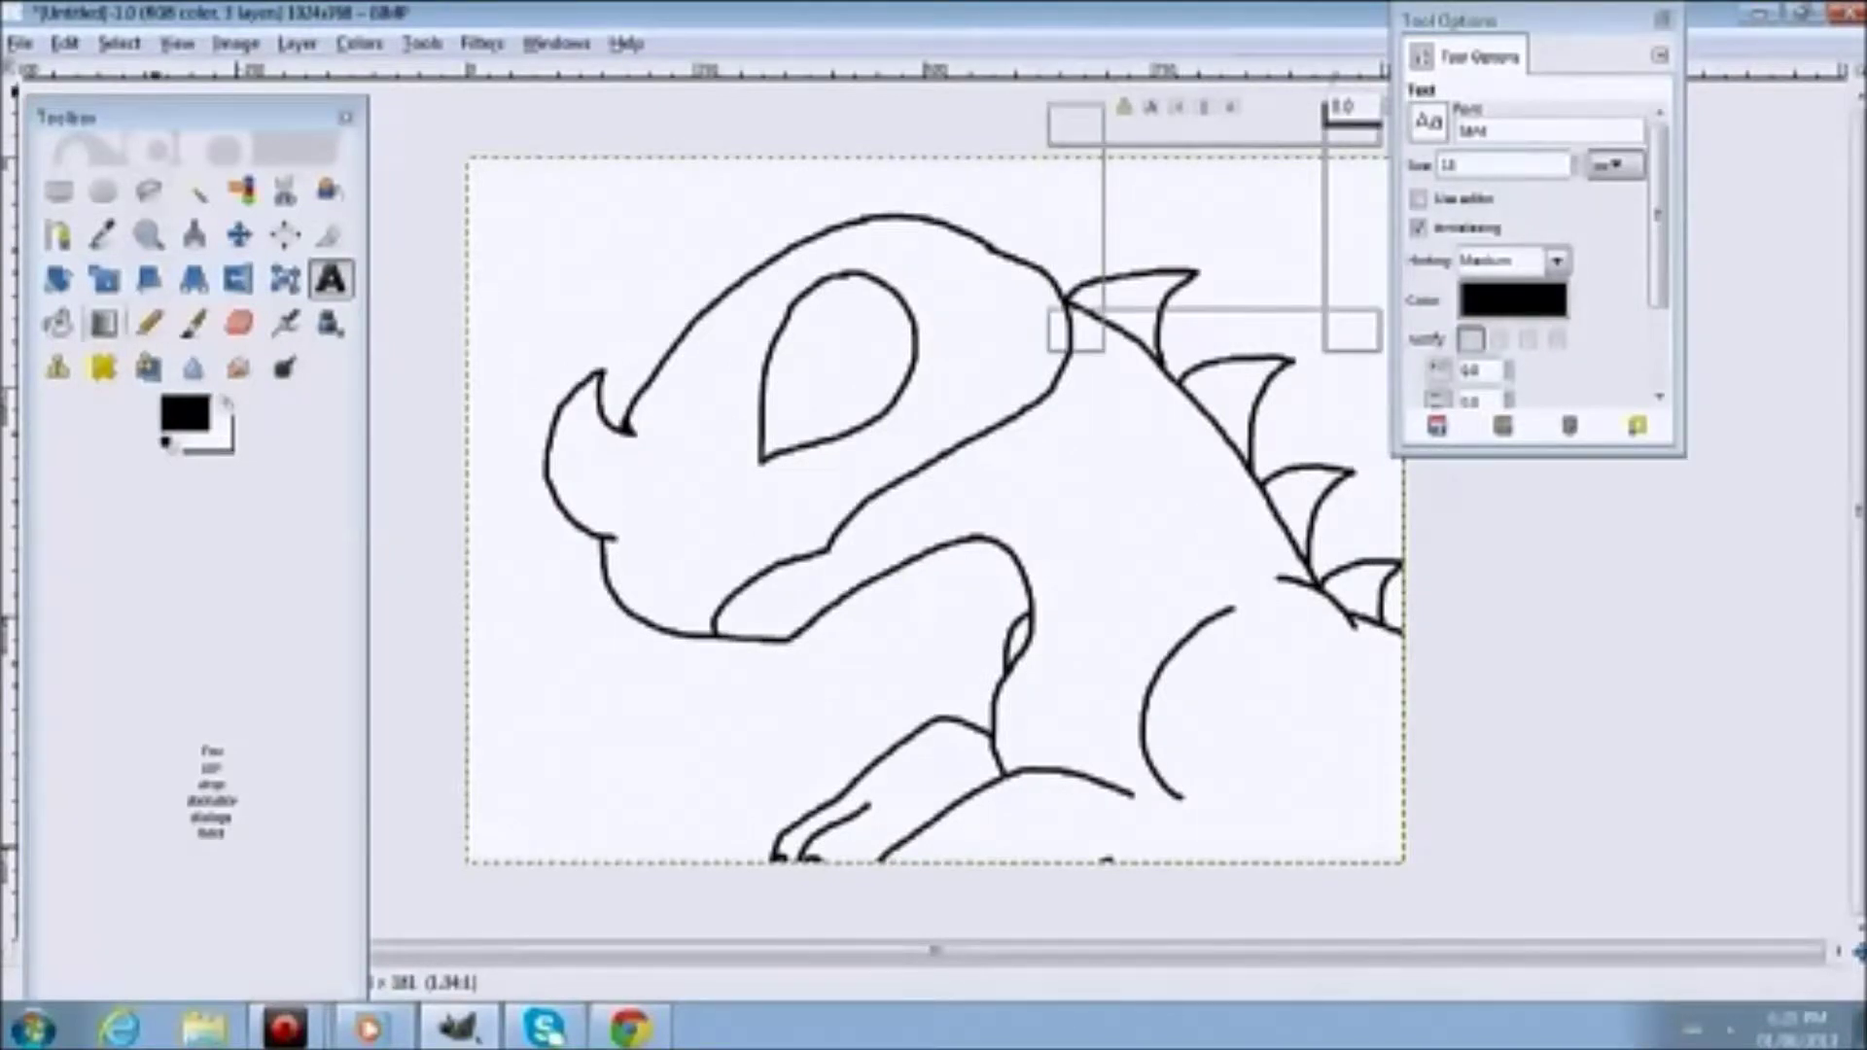
# Try filling the dino's head and neck areas with black using Bucket Fill, and undo the fills
pyautogui.click(59, 323)
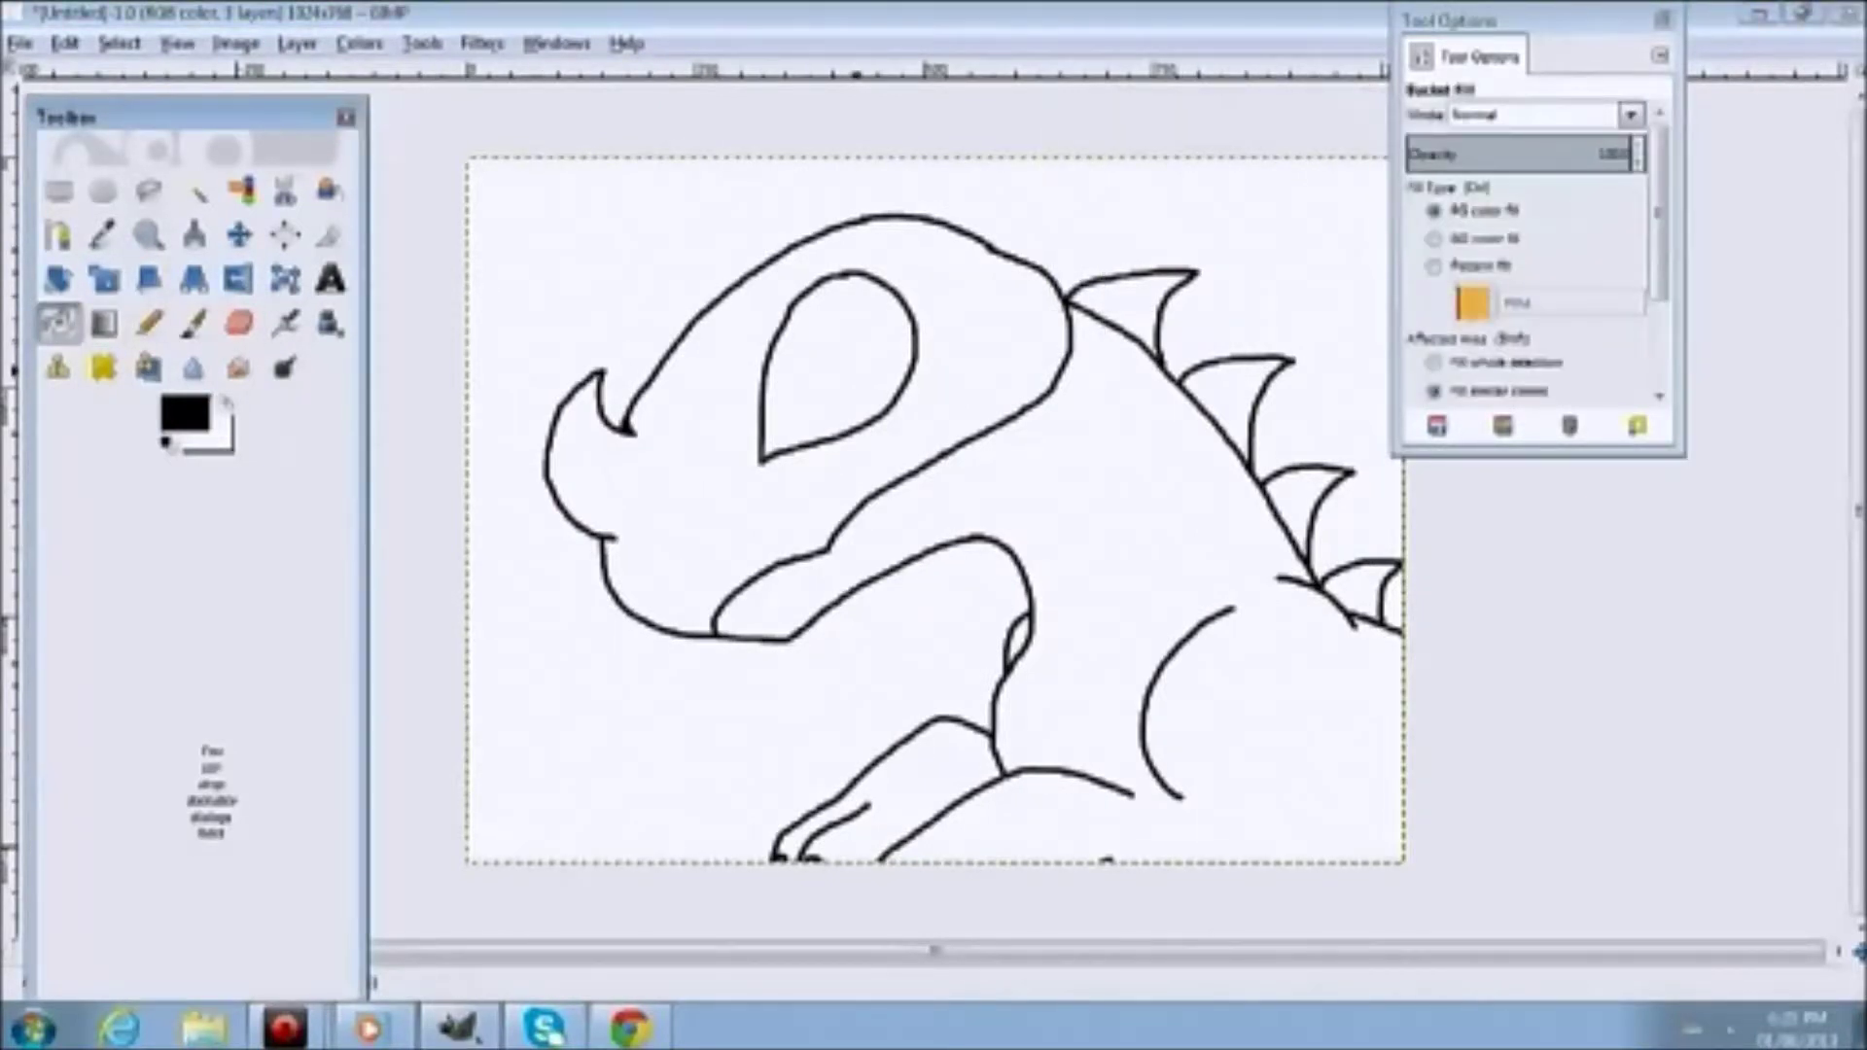
pyautogui.click(982, 397)
pyautogui.click(1044, 478)
pyautogui.hotkey('ctrl', 'z')
pyautogui.hotkey('ctrl', 'z')
pyautogui.click(785, 454)
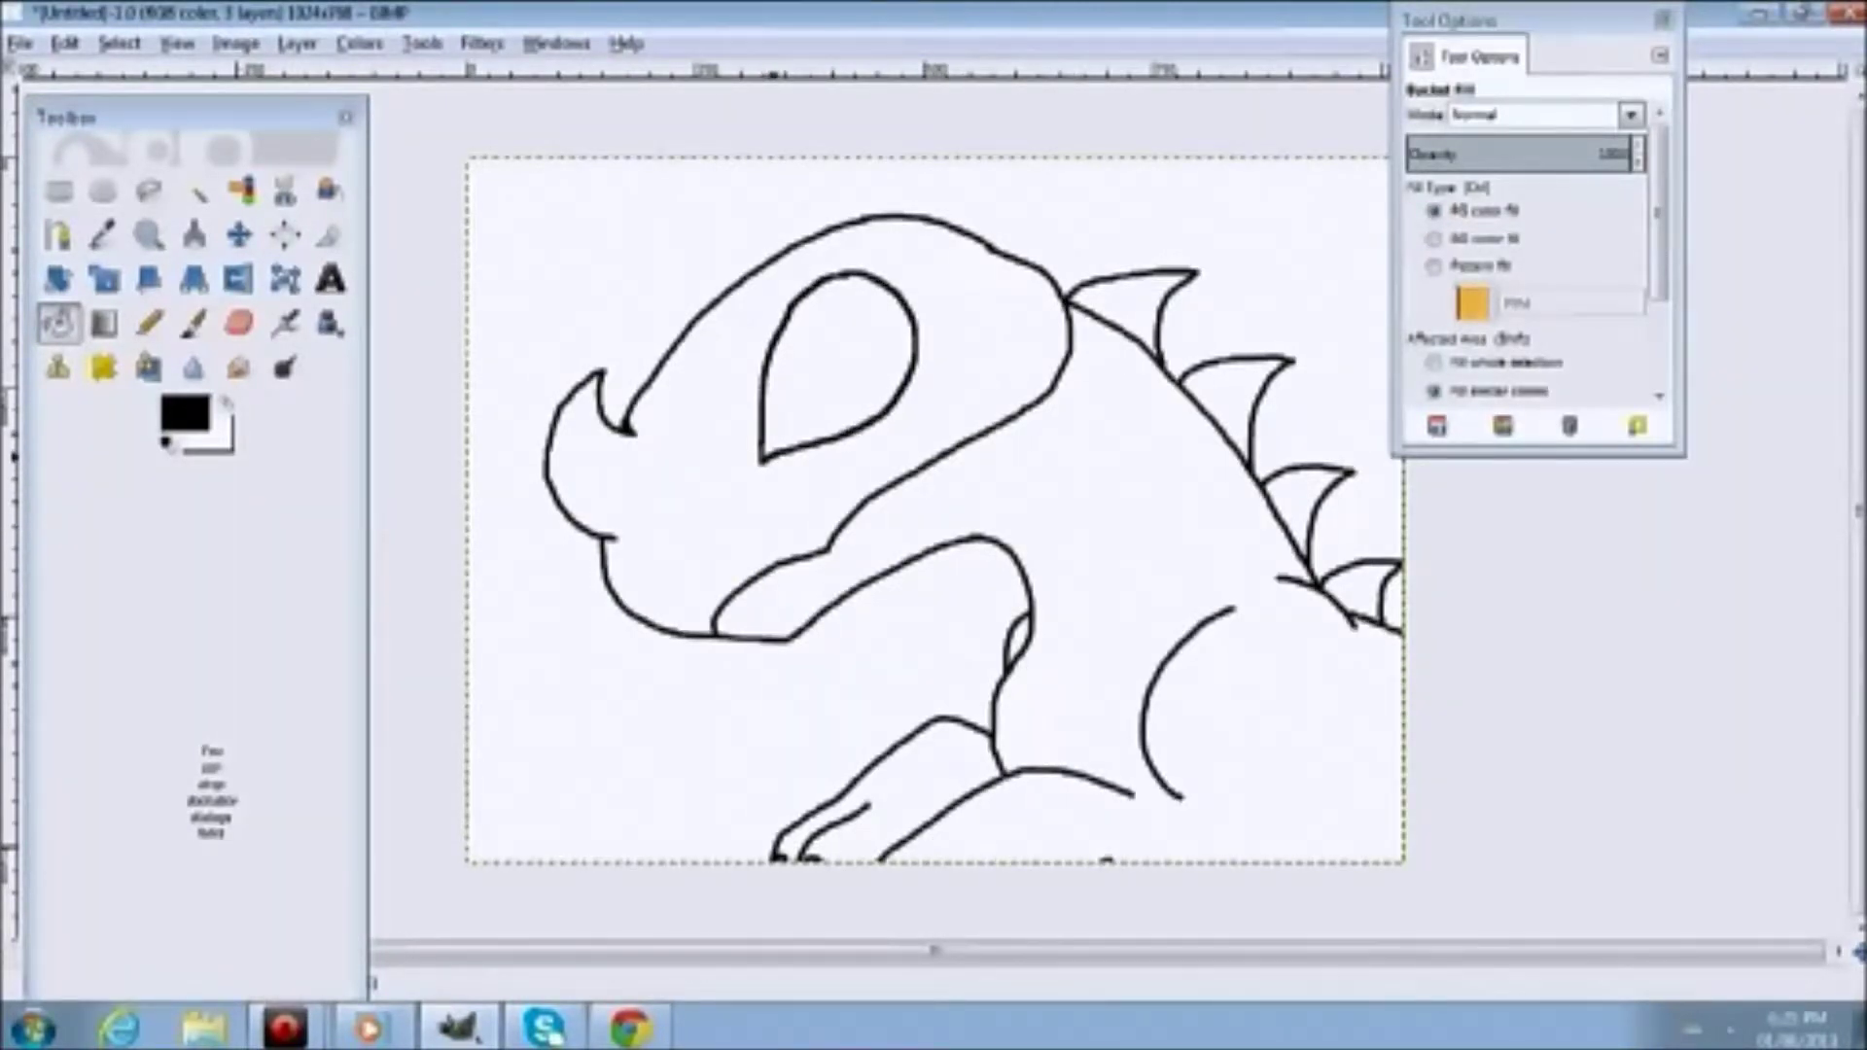
# Try freehand black Pencil strokes across the neck and along the jaw line, and undo them
pyautogui.scroll(2, 918, 422)
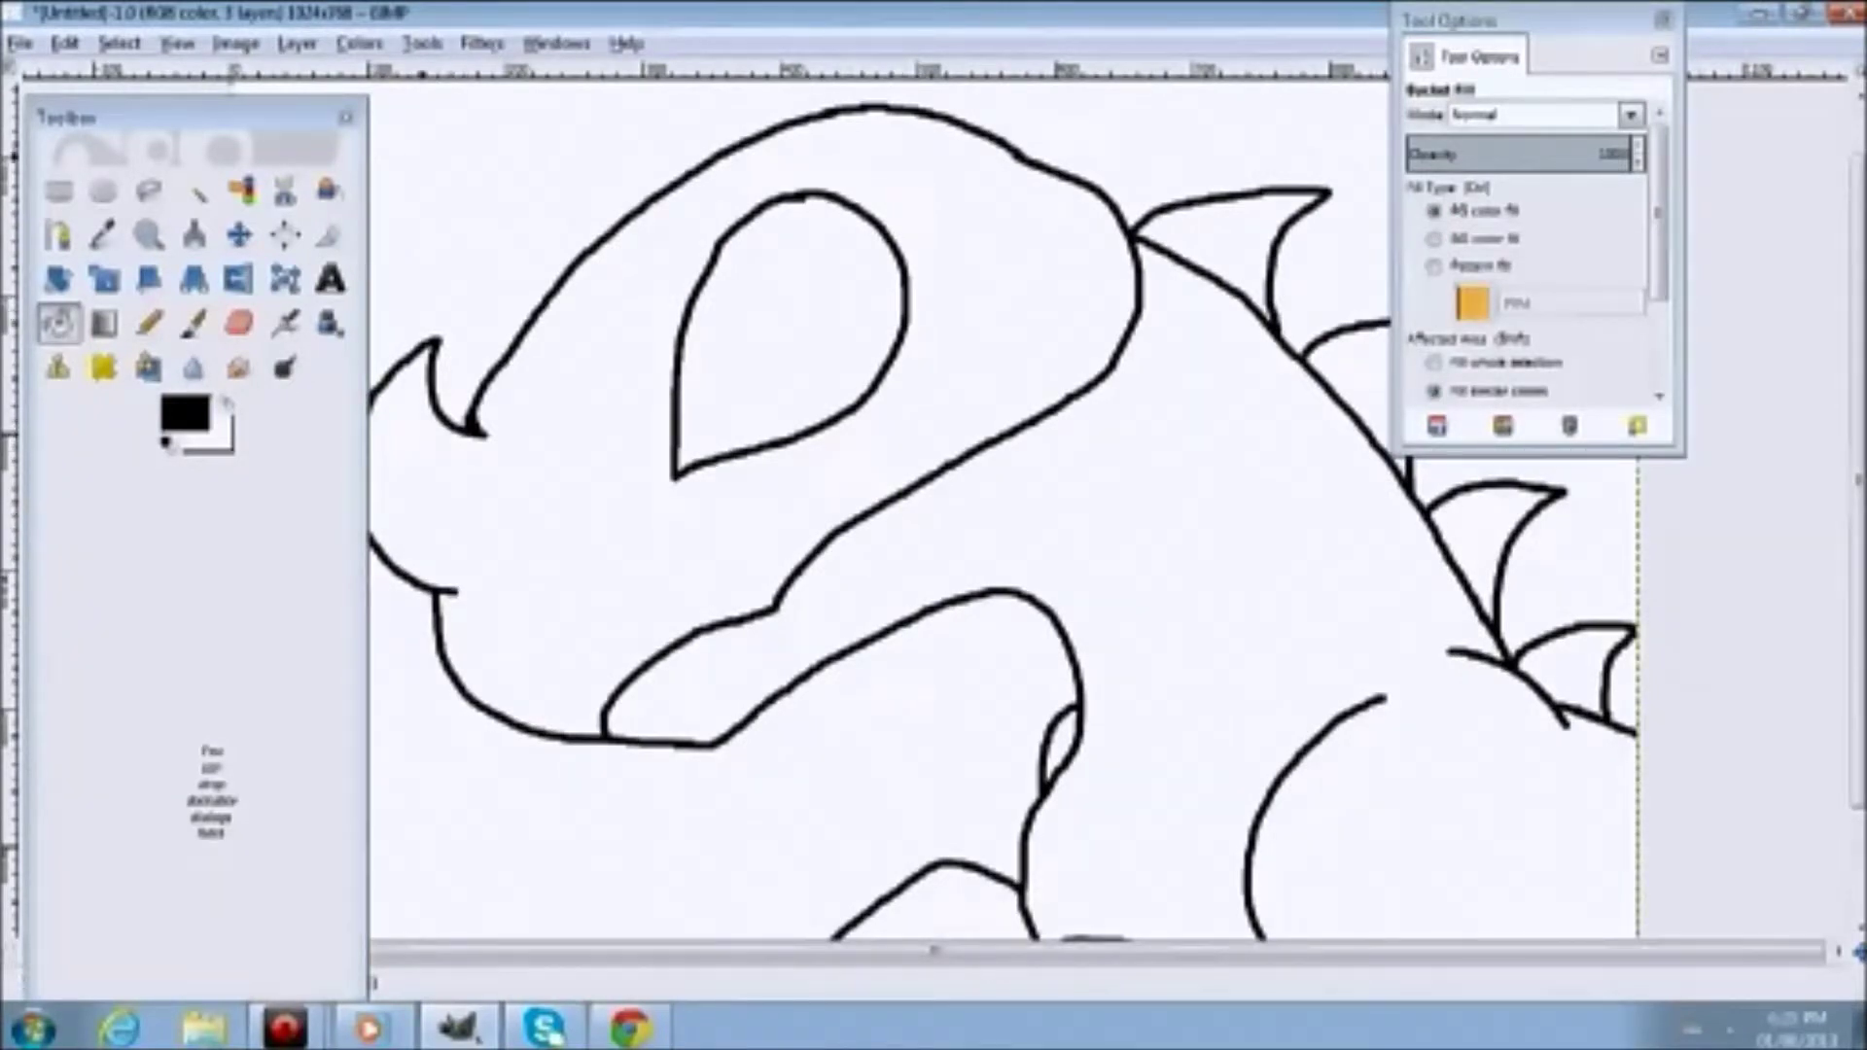
pyautogui.click(150, 323)
pyautogui.moveTo(1366, 348); pyautogui.dragTo(1147, 627)
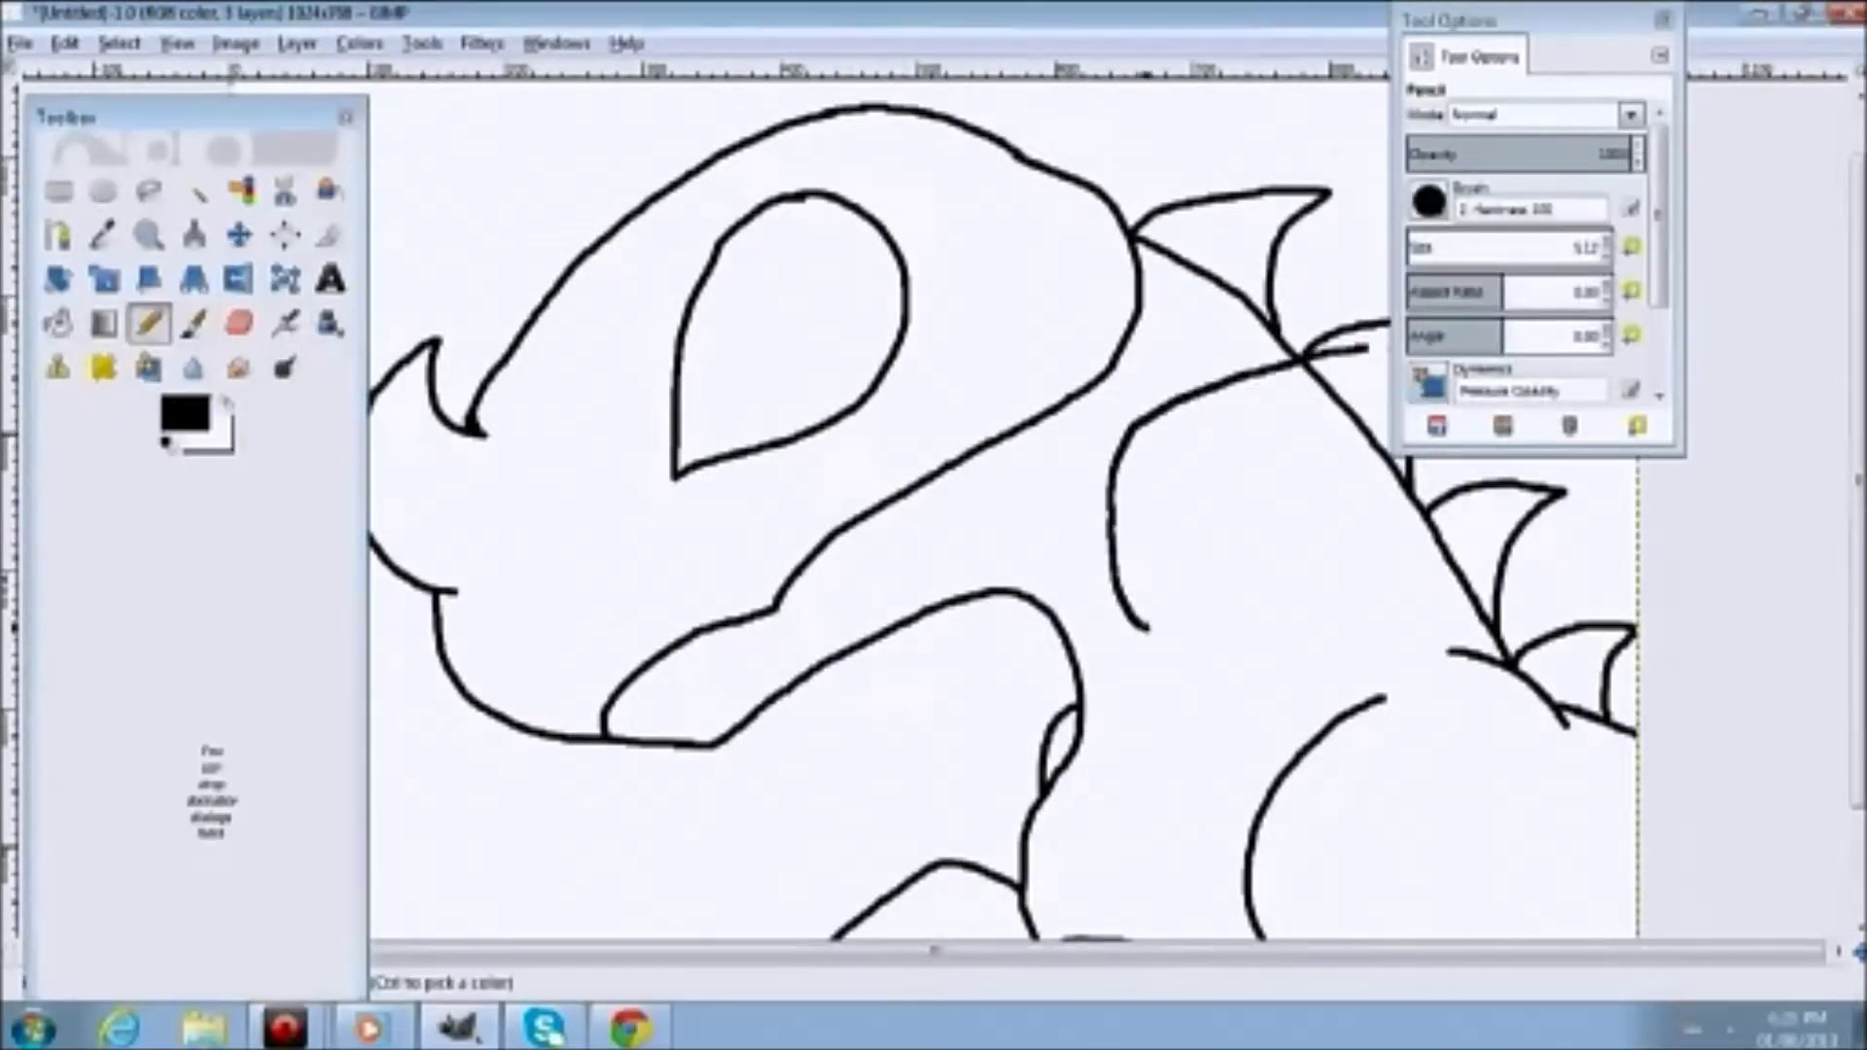
pyautogui.scroll(3, 1029, 437)
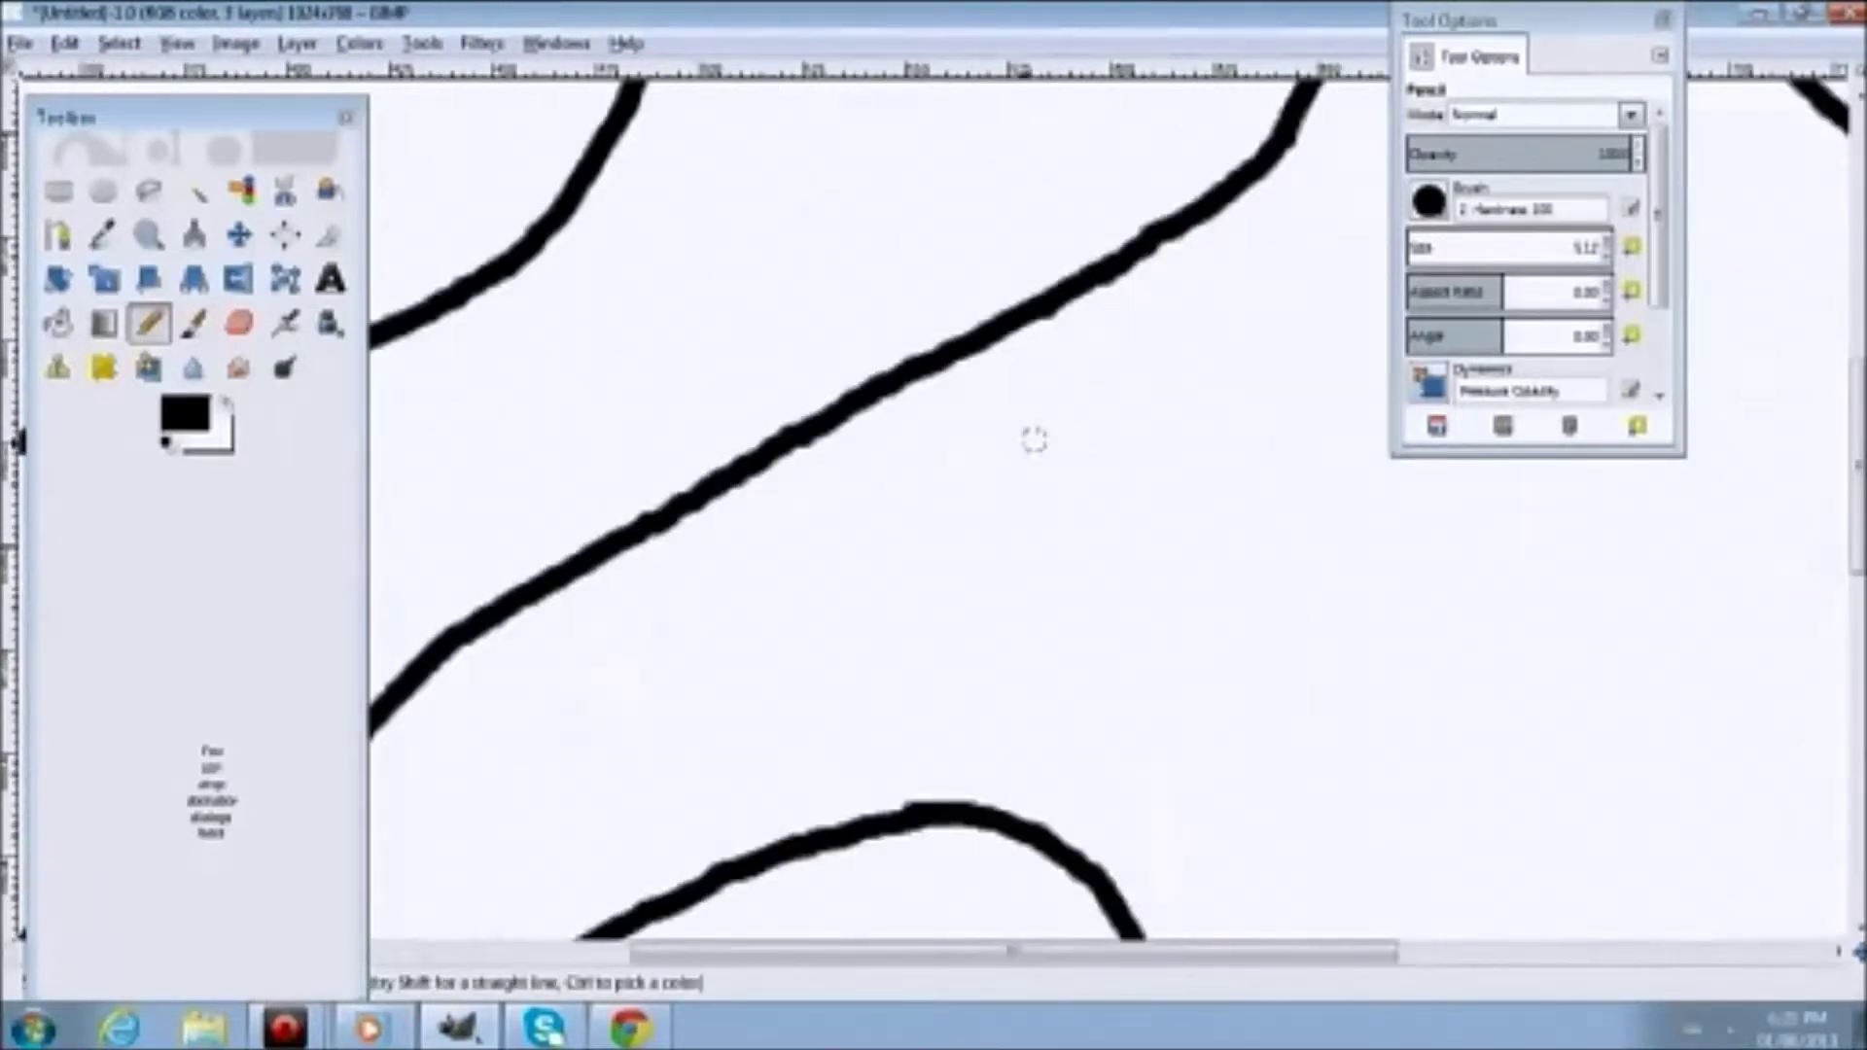
pyautogui.moveTo(828, 507)
pyautogui.mouseDown()
pyautogui.moveTo(909, 441)
pyautogui.moveTo(1179, 303)
pyautogui.mouseUp()
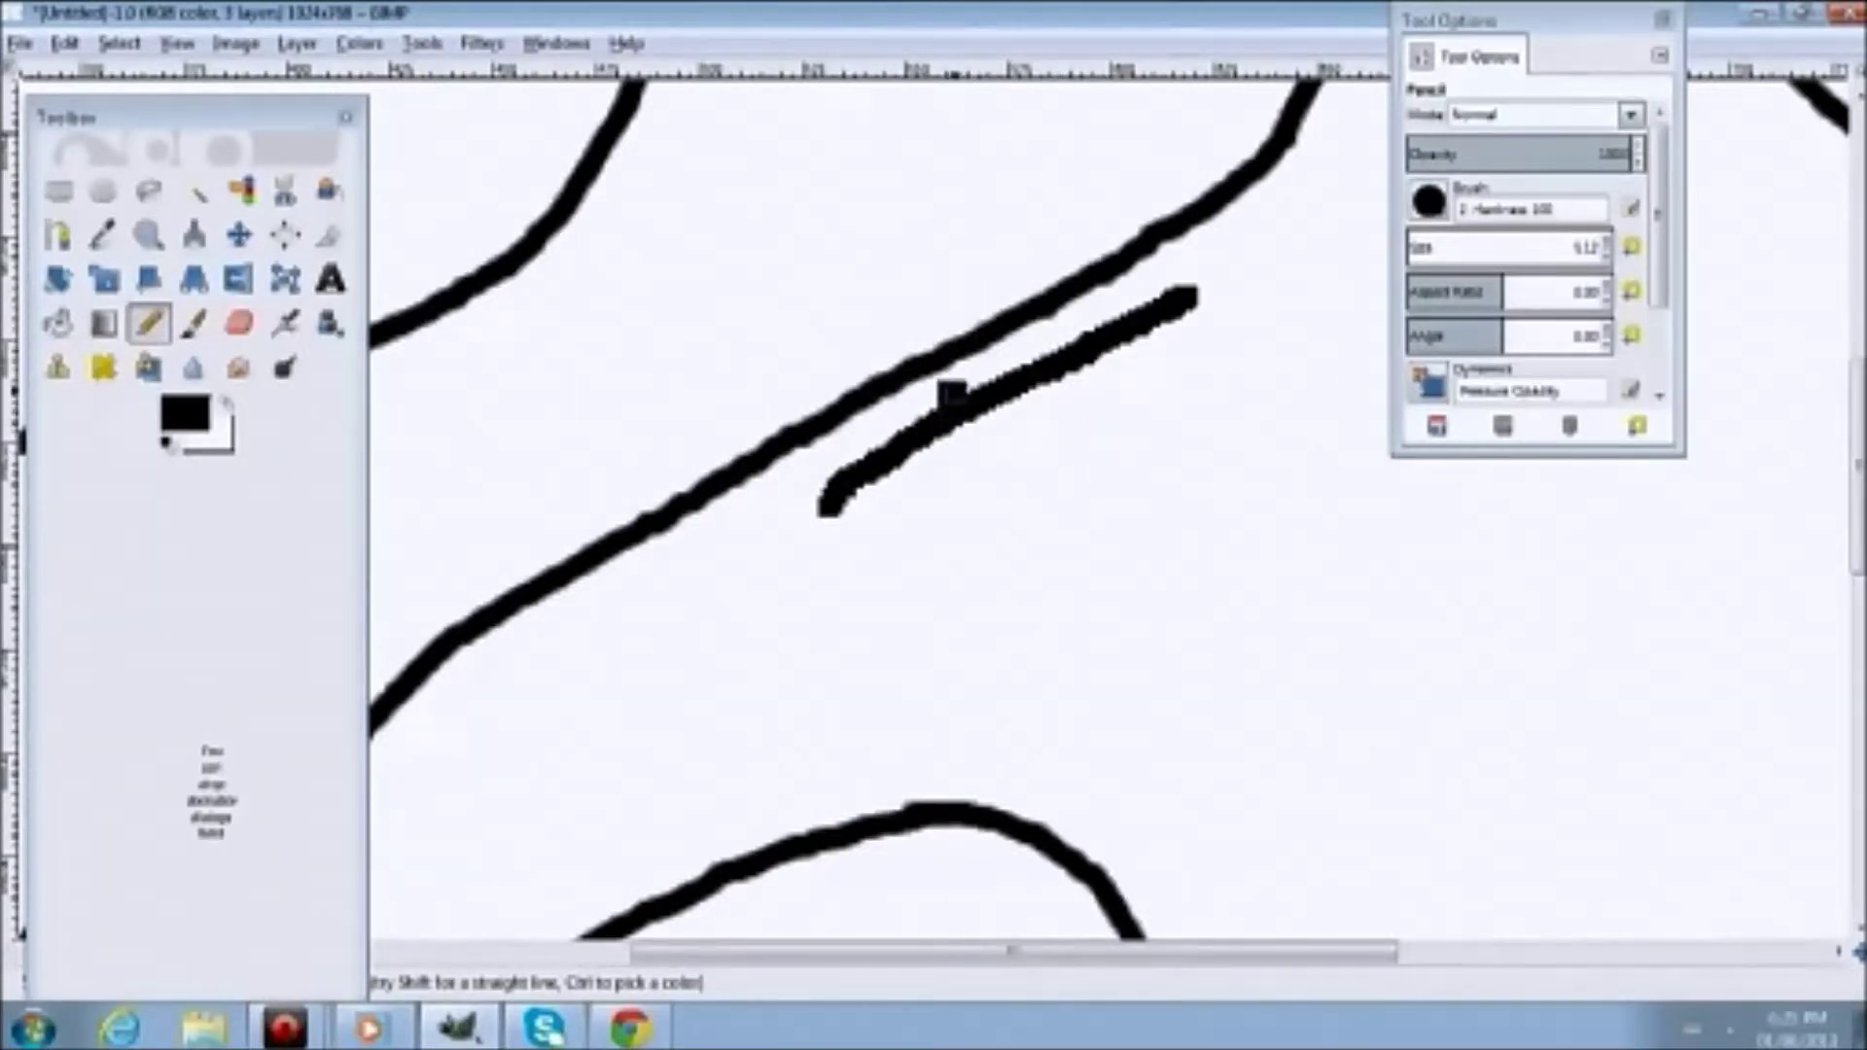
pyautogui.hotkey('ctrl', 'z')
pyautogui.hotkey('ctrl', 'z')
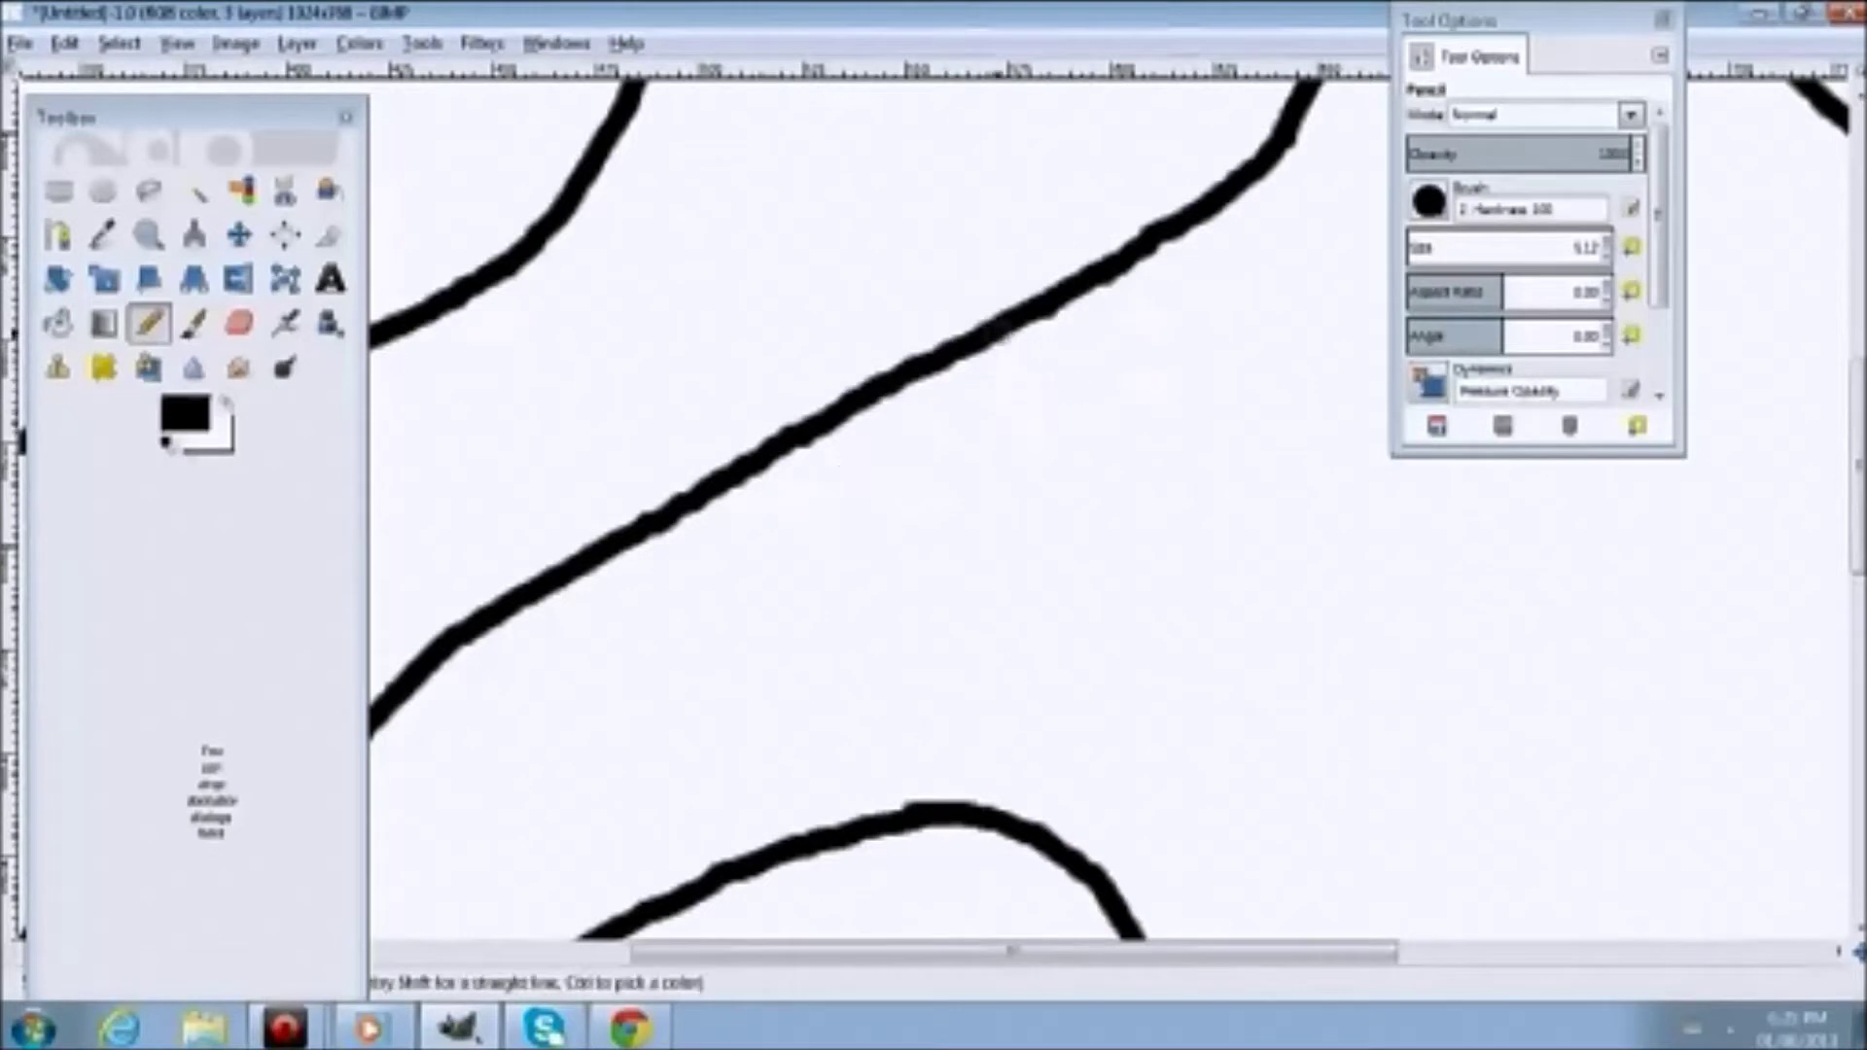
# Try a short Pencil stroke at the back of the head, and undo it
pyautogui.press('ctrl')
pyautogui.scroll(-3, 933, 458)
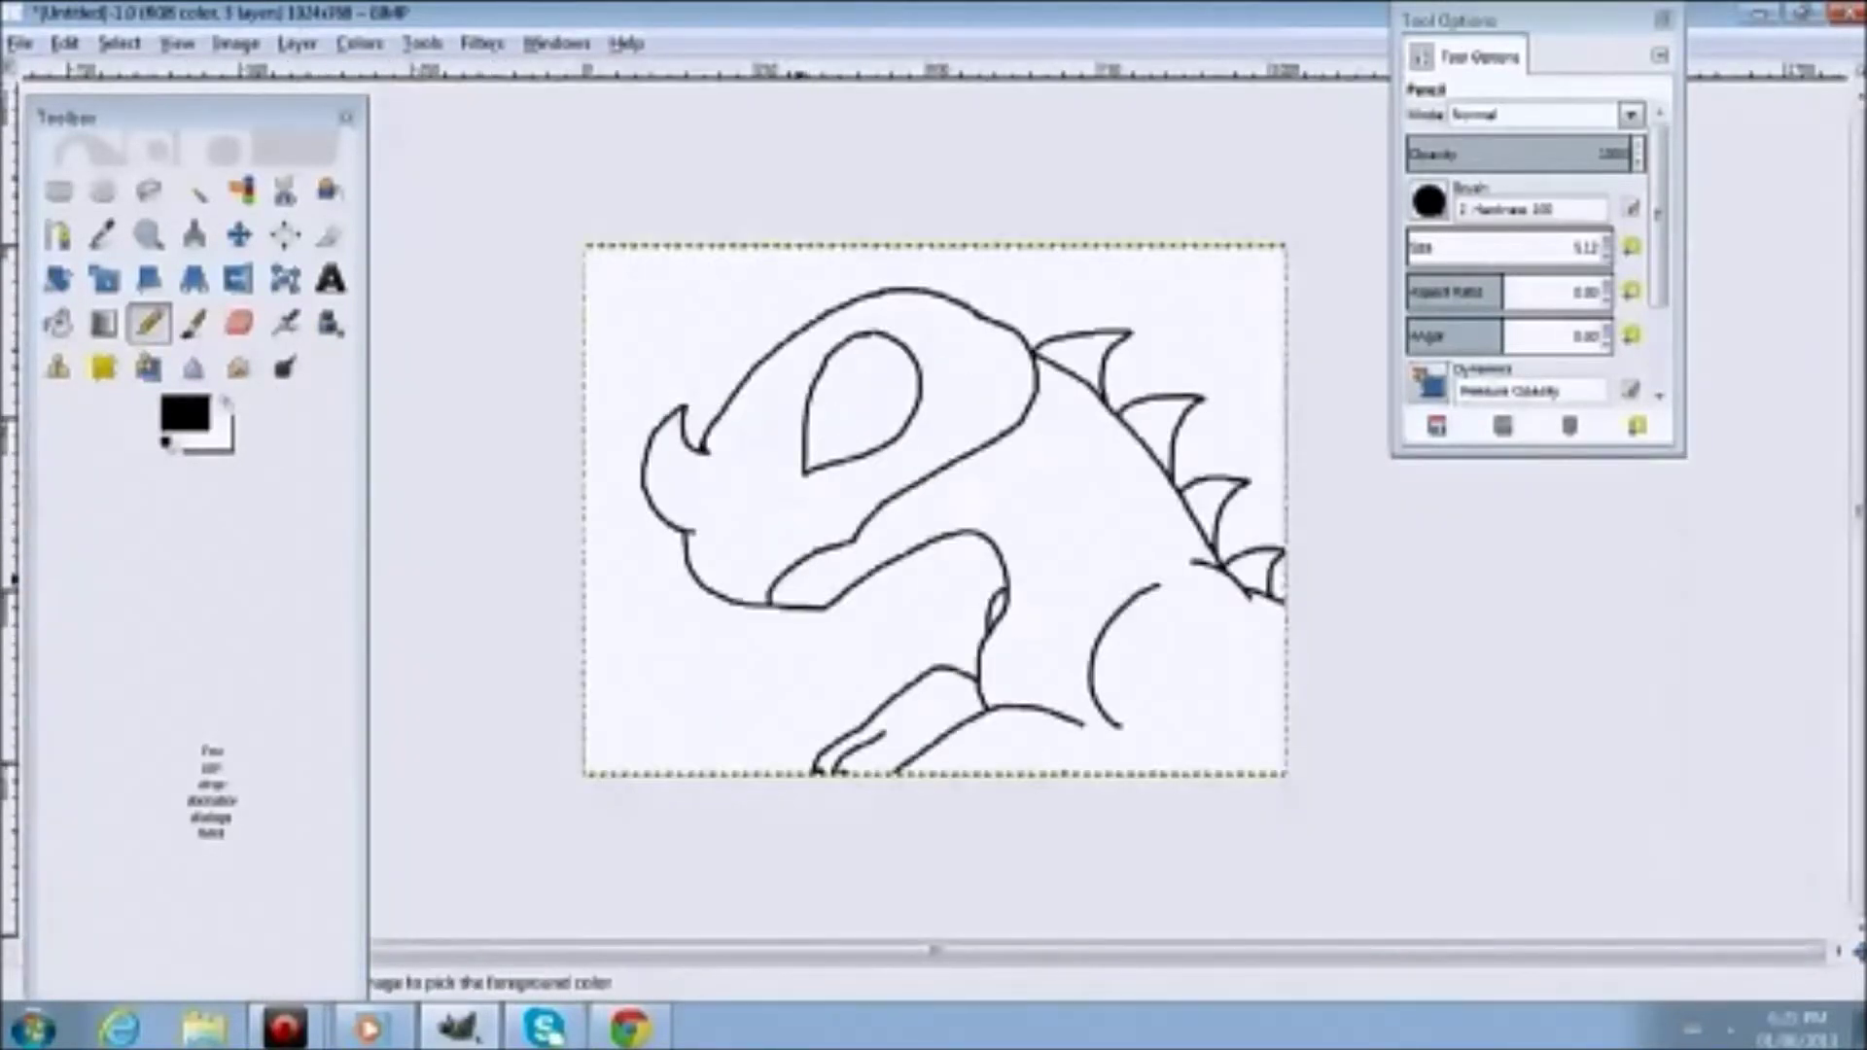
pyautogui.scroll(1, 934, 457)
pyautogui.moveTo(985, 273)
pyautogui.mouseDown()
pyautogui.moveTo(835, 318)
pyautogui.moveTo(824, 474)
pyautogui.moveTo(976, 471)
pyautogui.moveTo(1021, 335)
pyautogui.mouseUp()
pyautogui.hotkey('ctrl', 'z')
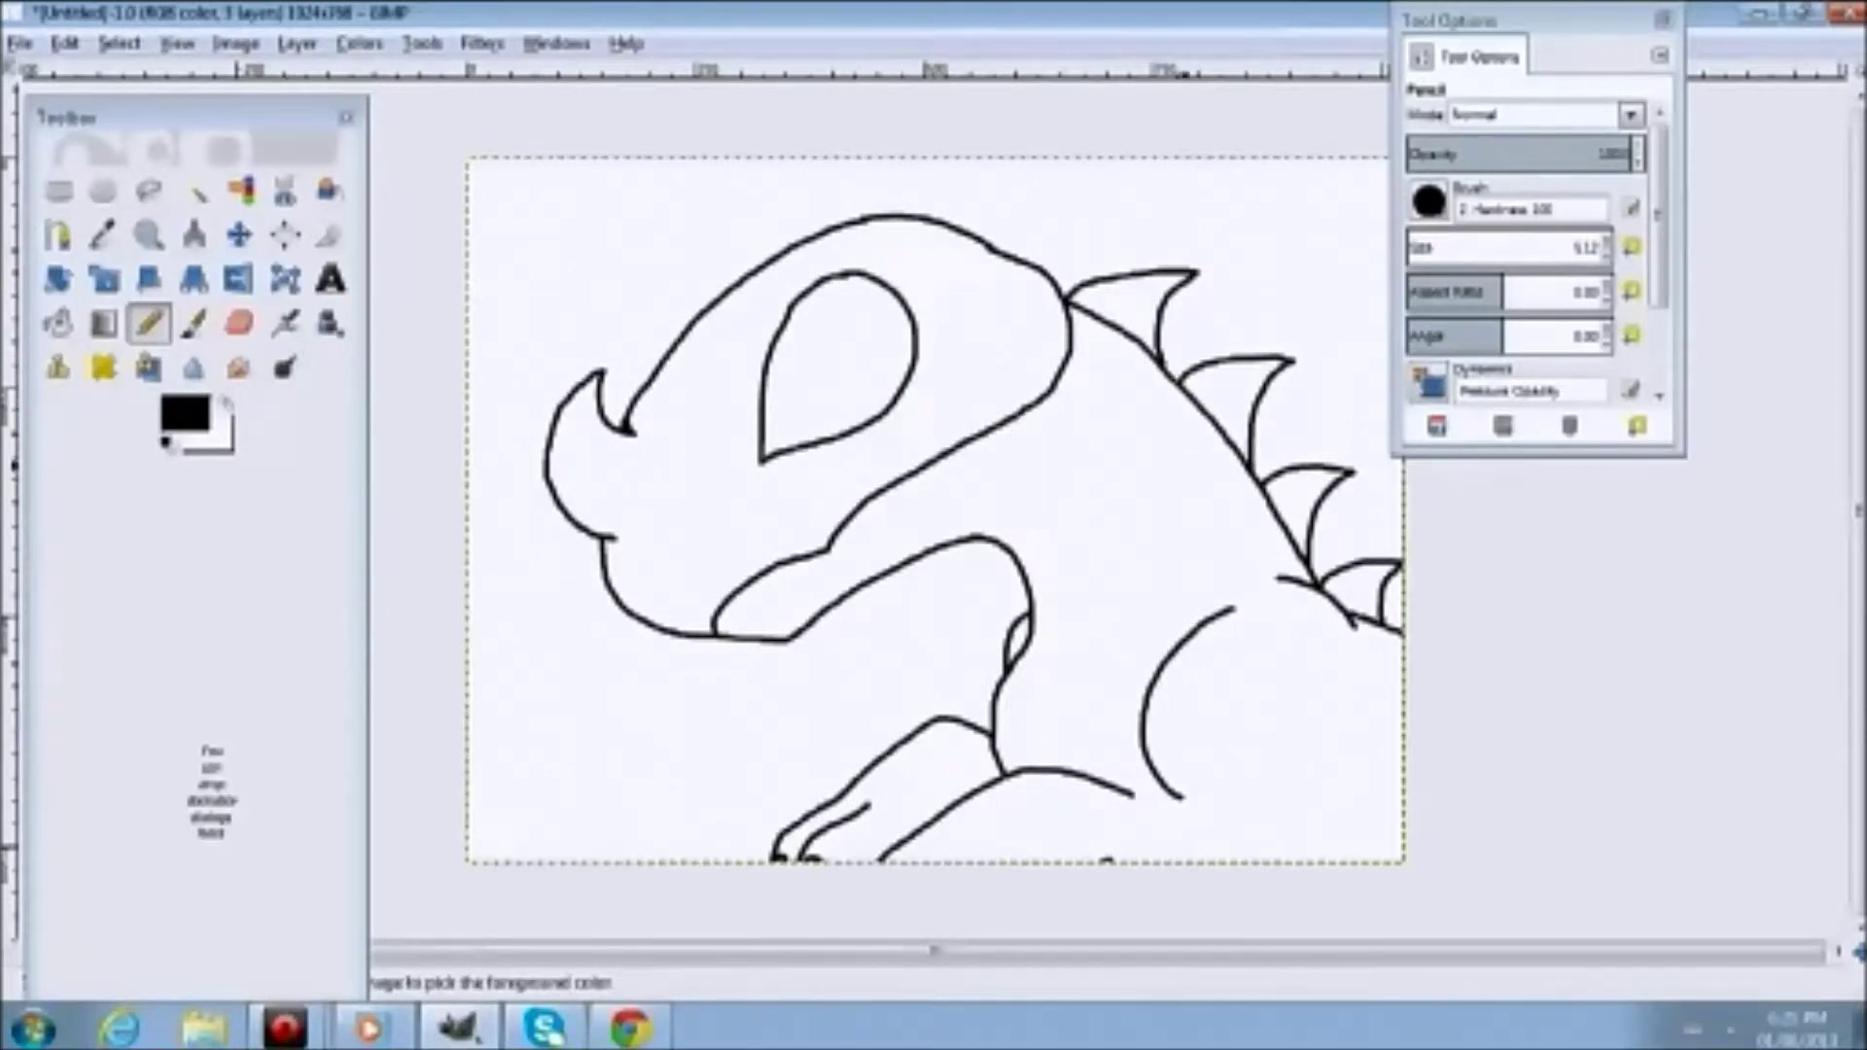
pyautogui.scroll(2, 1080, 457)
pyautogui.scroll(2, 907, 382)
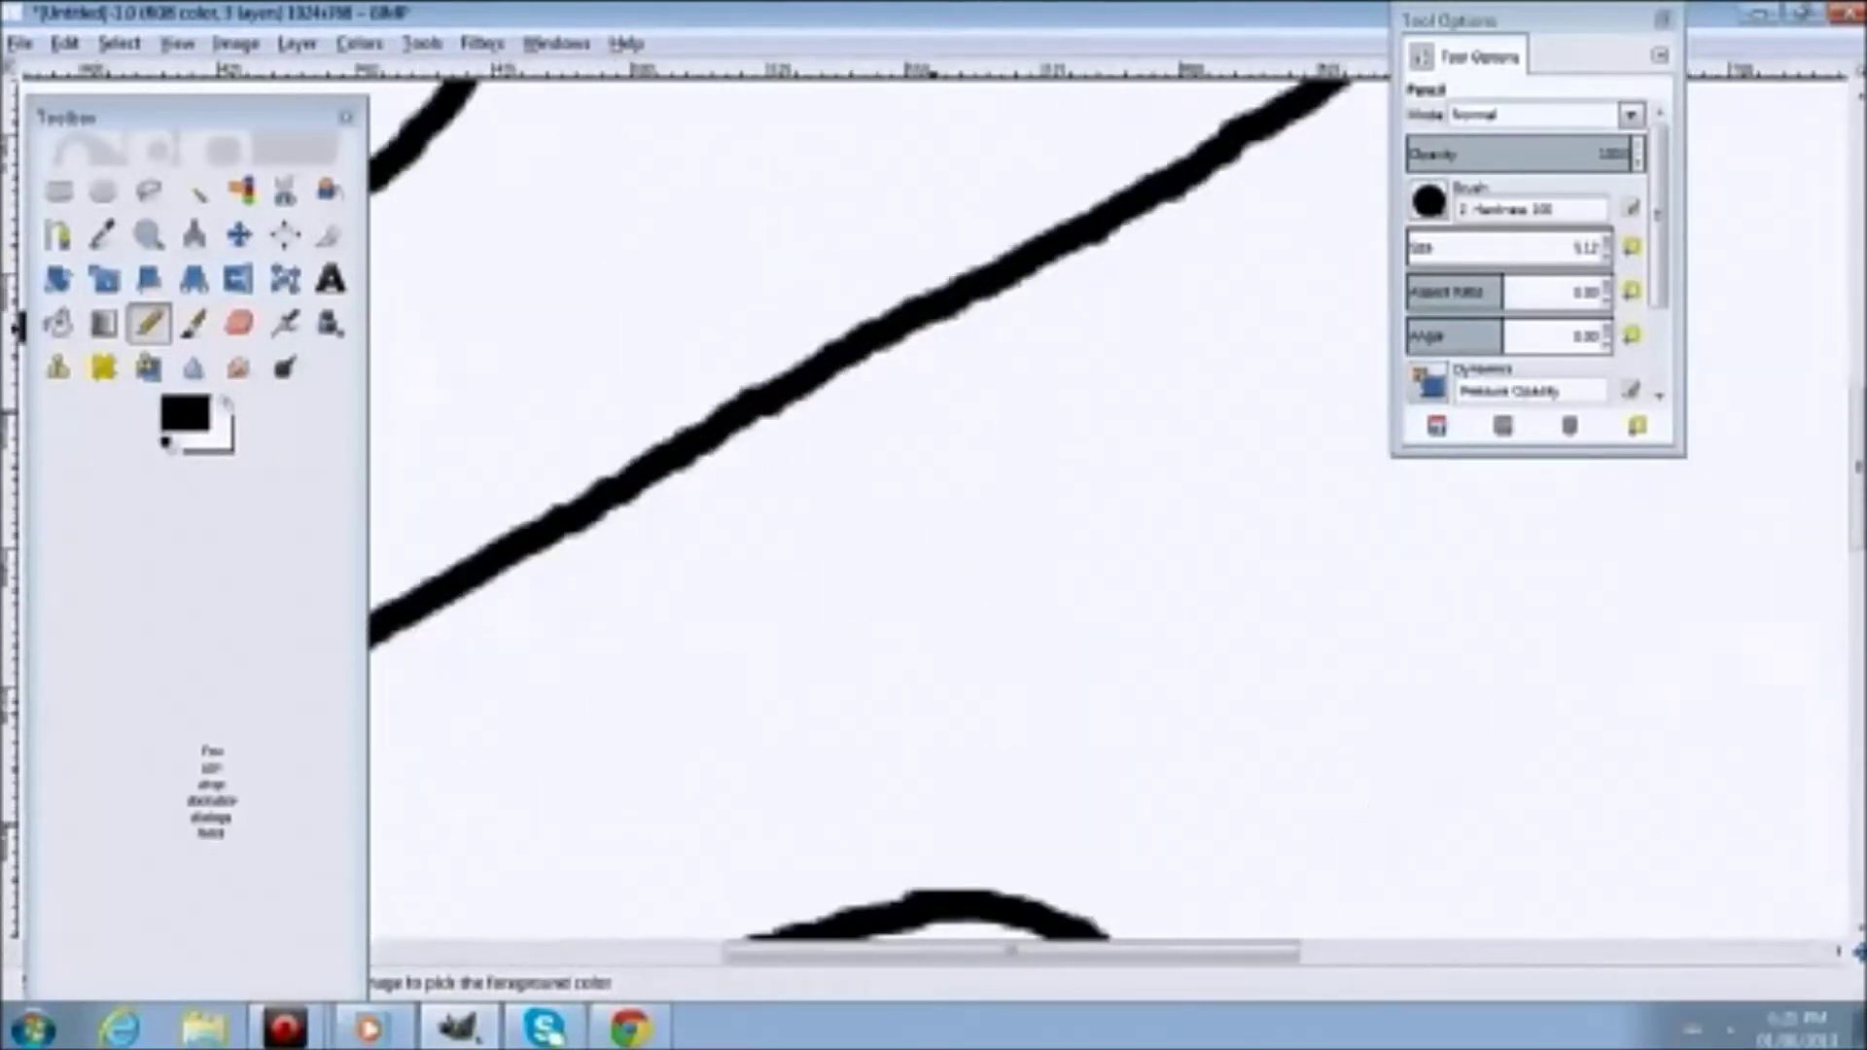
pyautogui.scroll(1, 932, 326)
pyautogui.scroll(-5, 932, 327)
pyautogui.scroll(-3, 994, 396)
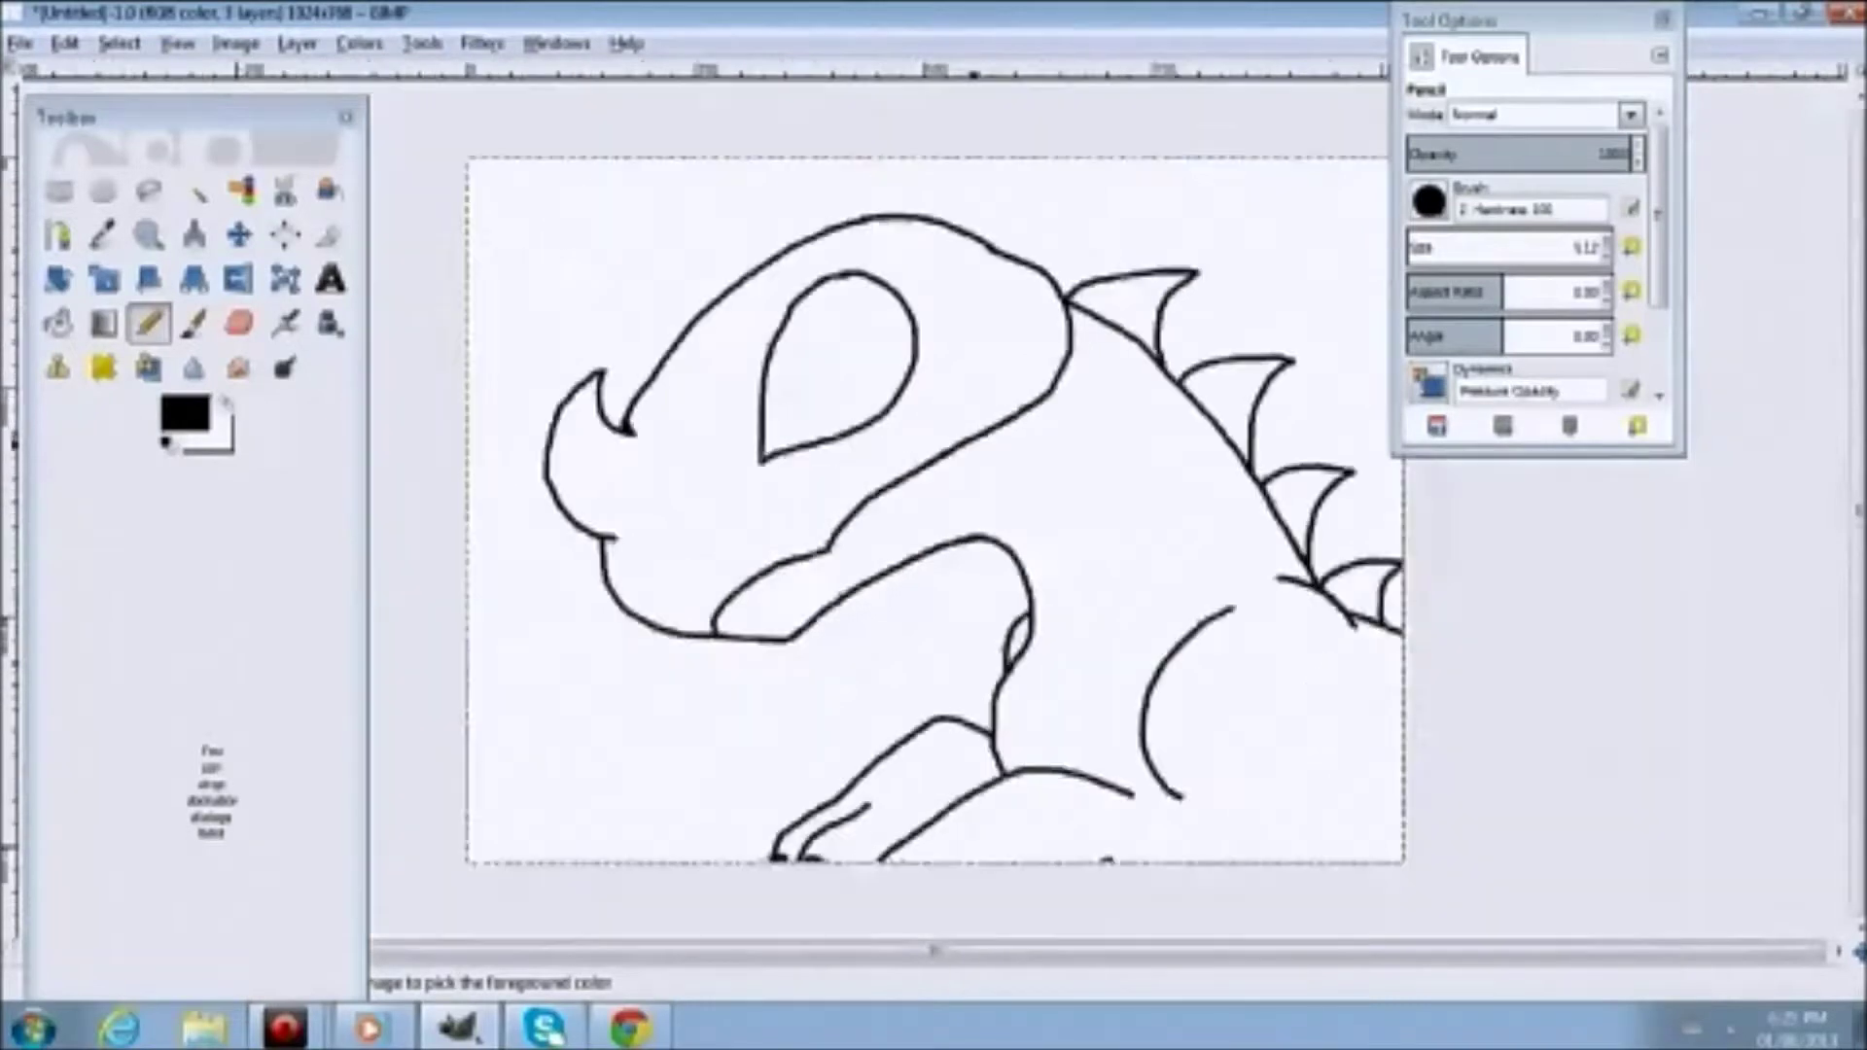
pyautogui.scroll(1, 1347, 357)
# Try a Pencil stroke across the head and a Paintbrush stroke down the neck, and undo both
pyautogui.press('p')
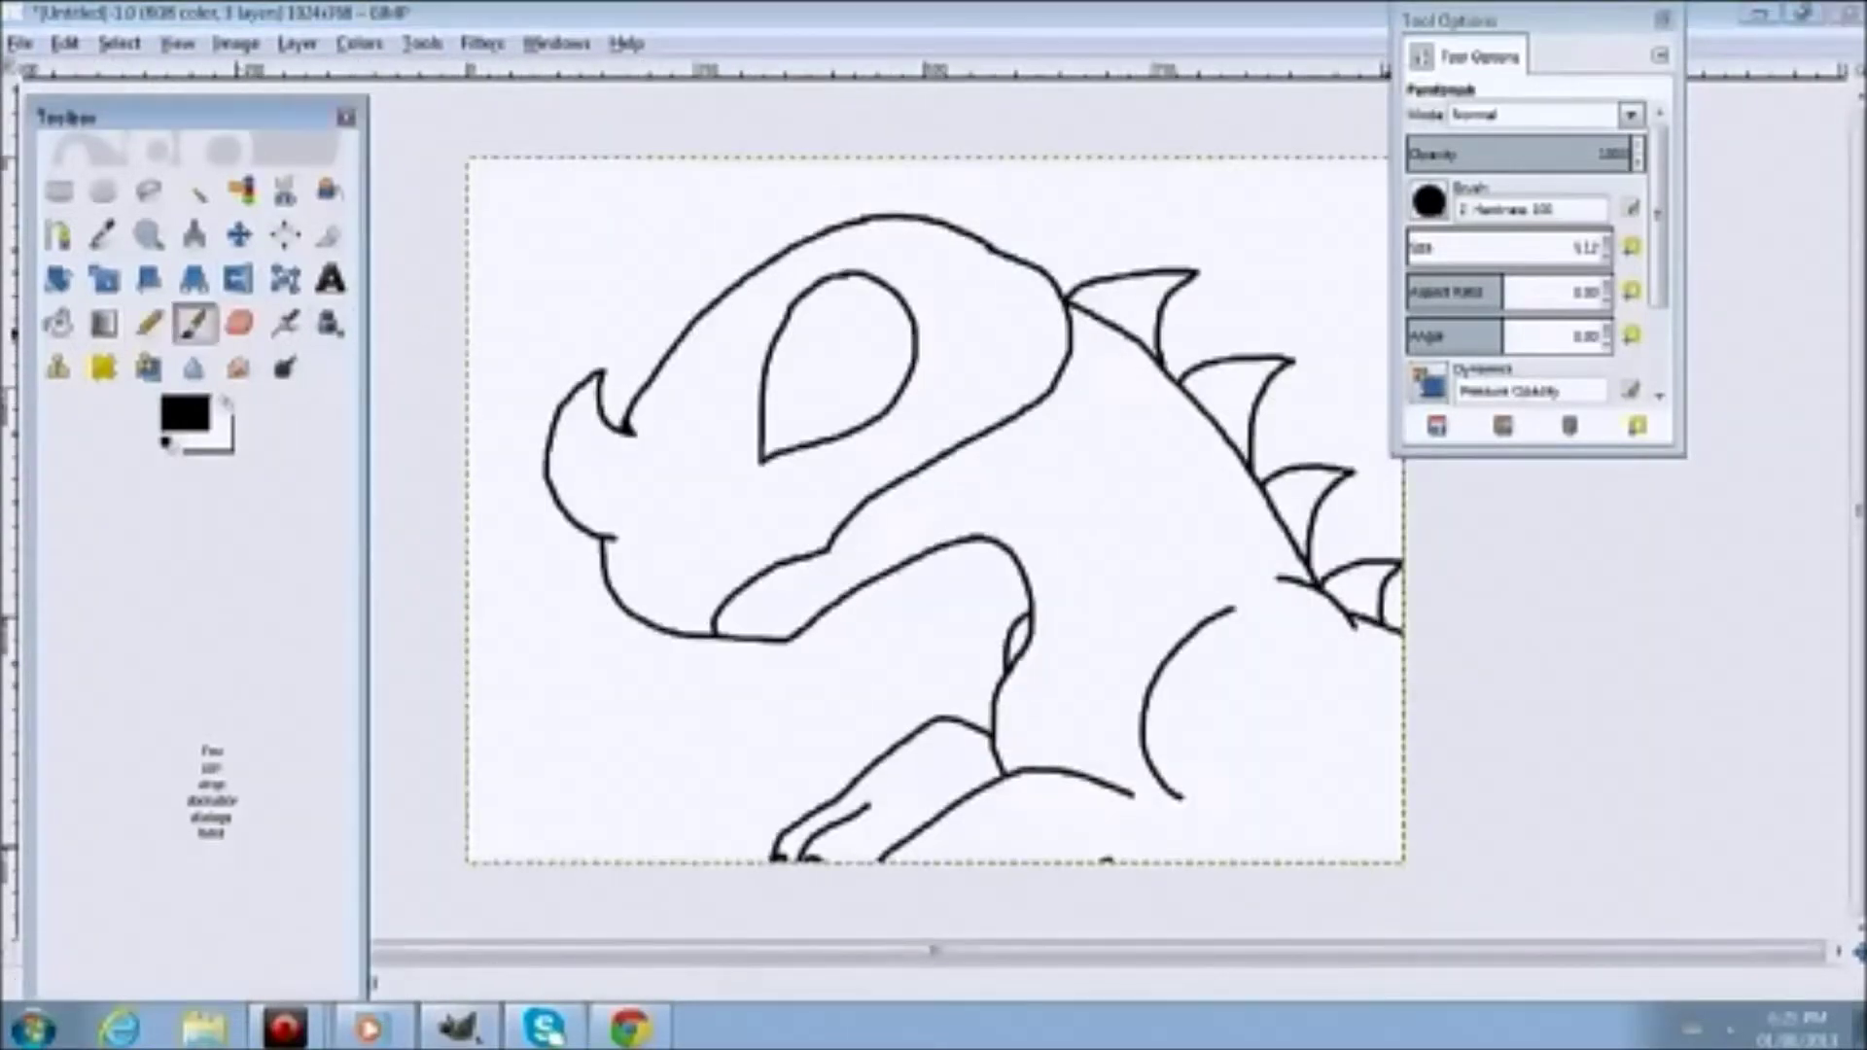
pyautogui.press('n')
pyautogui.scroll(2, 901, 419)
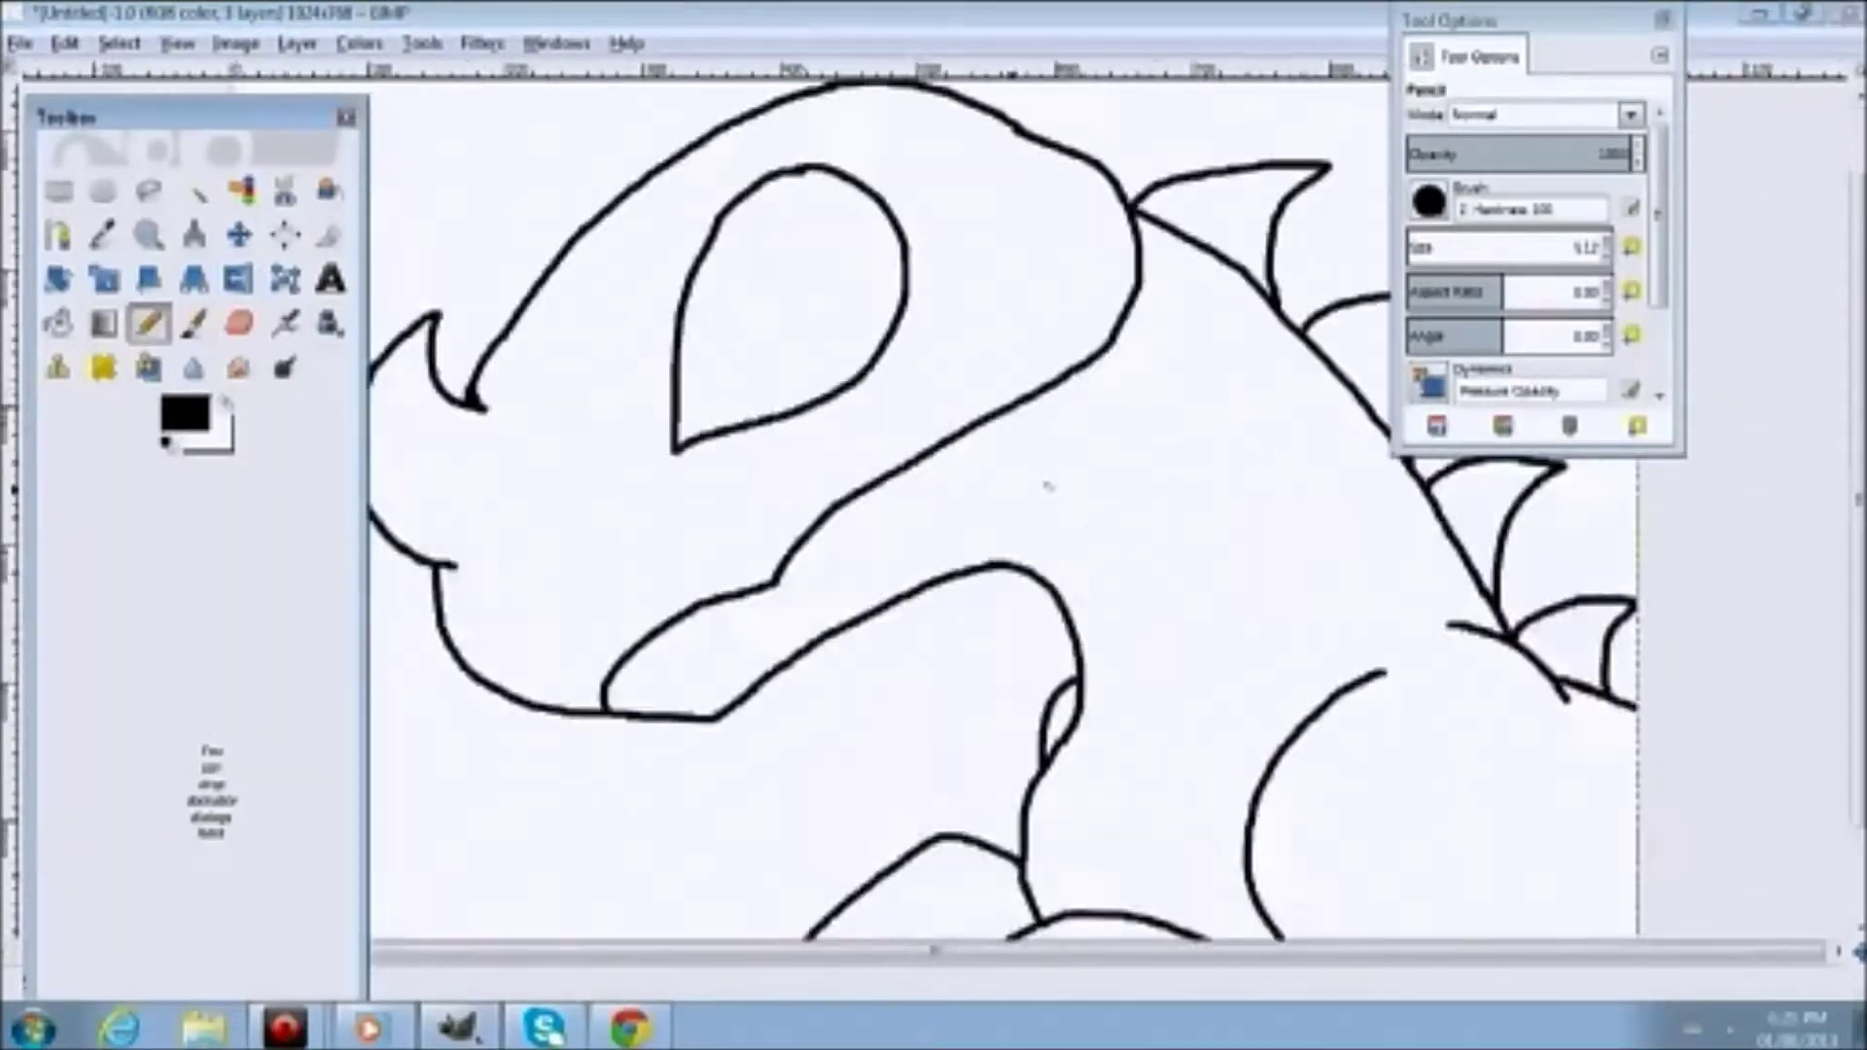
pyautogui.moveTo(817, 419); pyautogui.dragTo(1036, 342)
pyautogui.scroll(-4, 1036, 343)
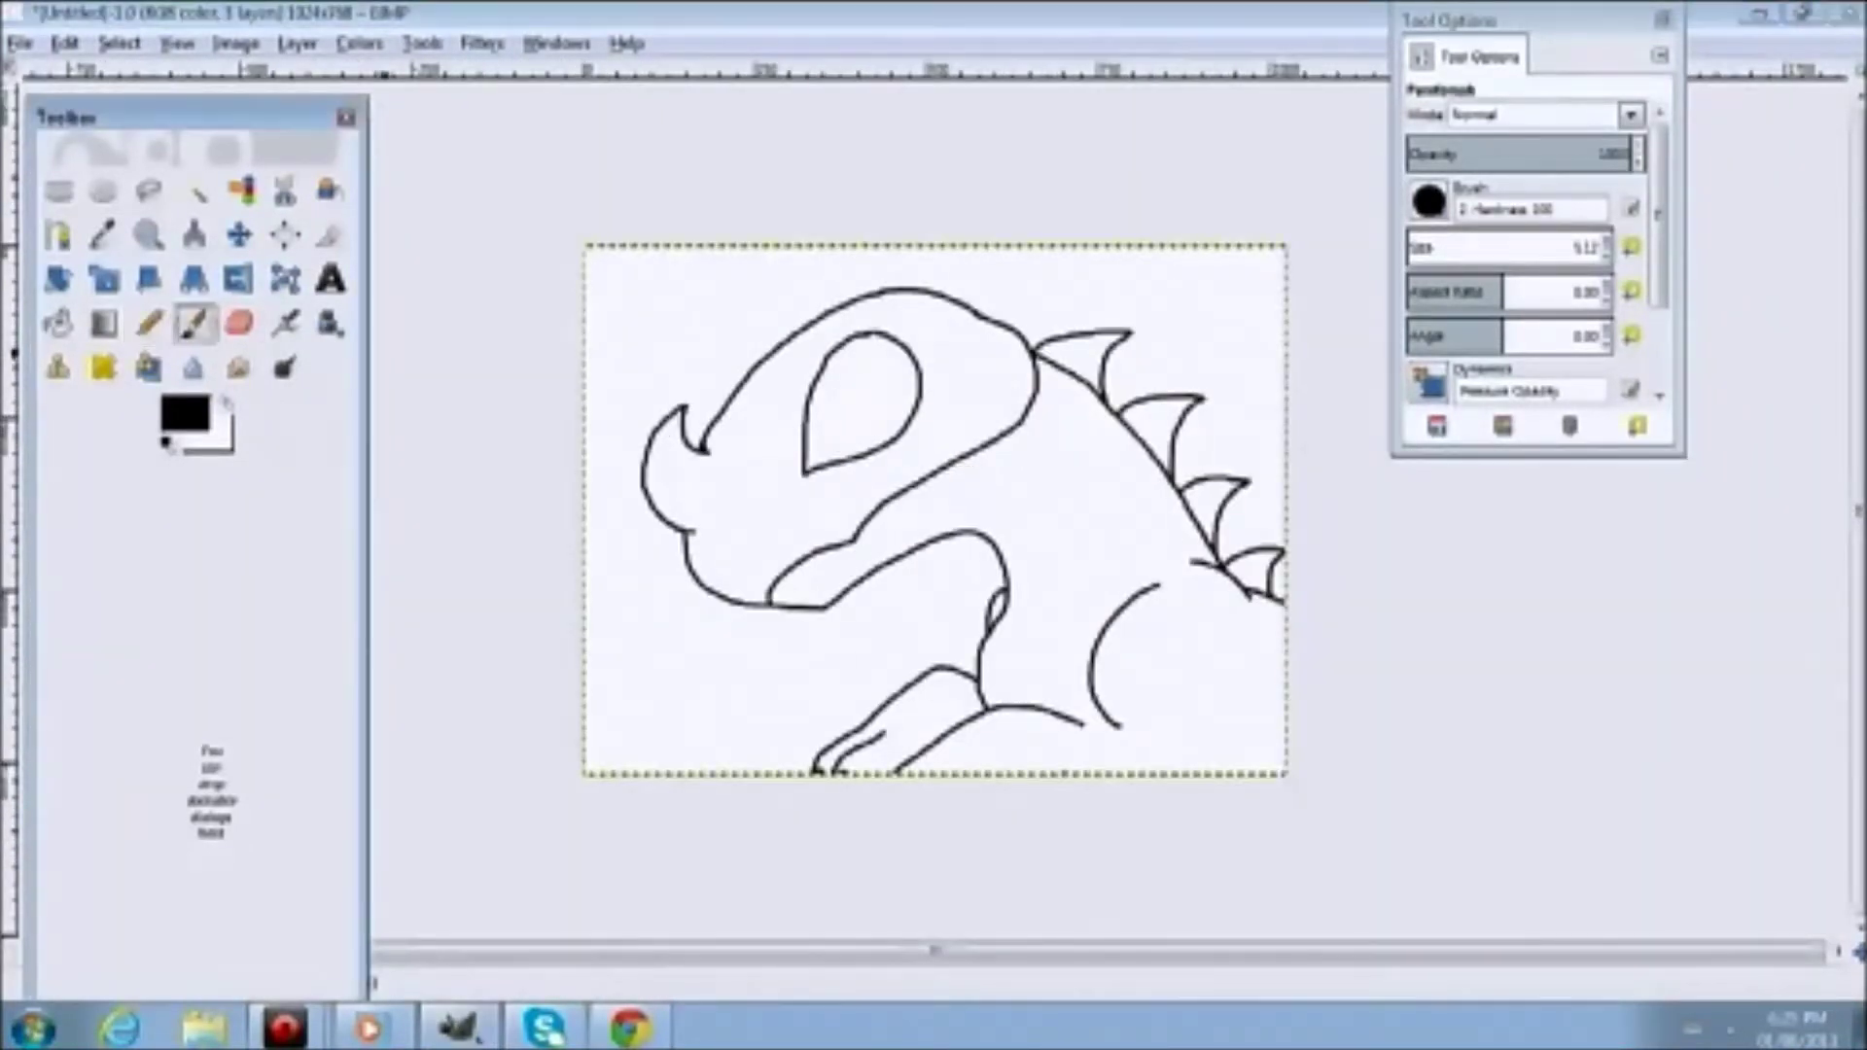
pyautogui.press('p')
pyautogui.scroll(2, 929, 467)
pyautogui.moveTo(1117, 476); pyautogui.dragTo(1049, 647)
pyautogui.hotkey('ctrl', 'z')
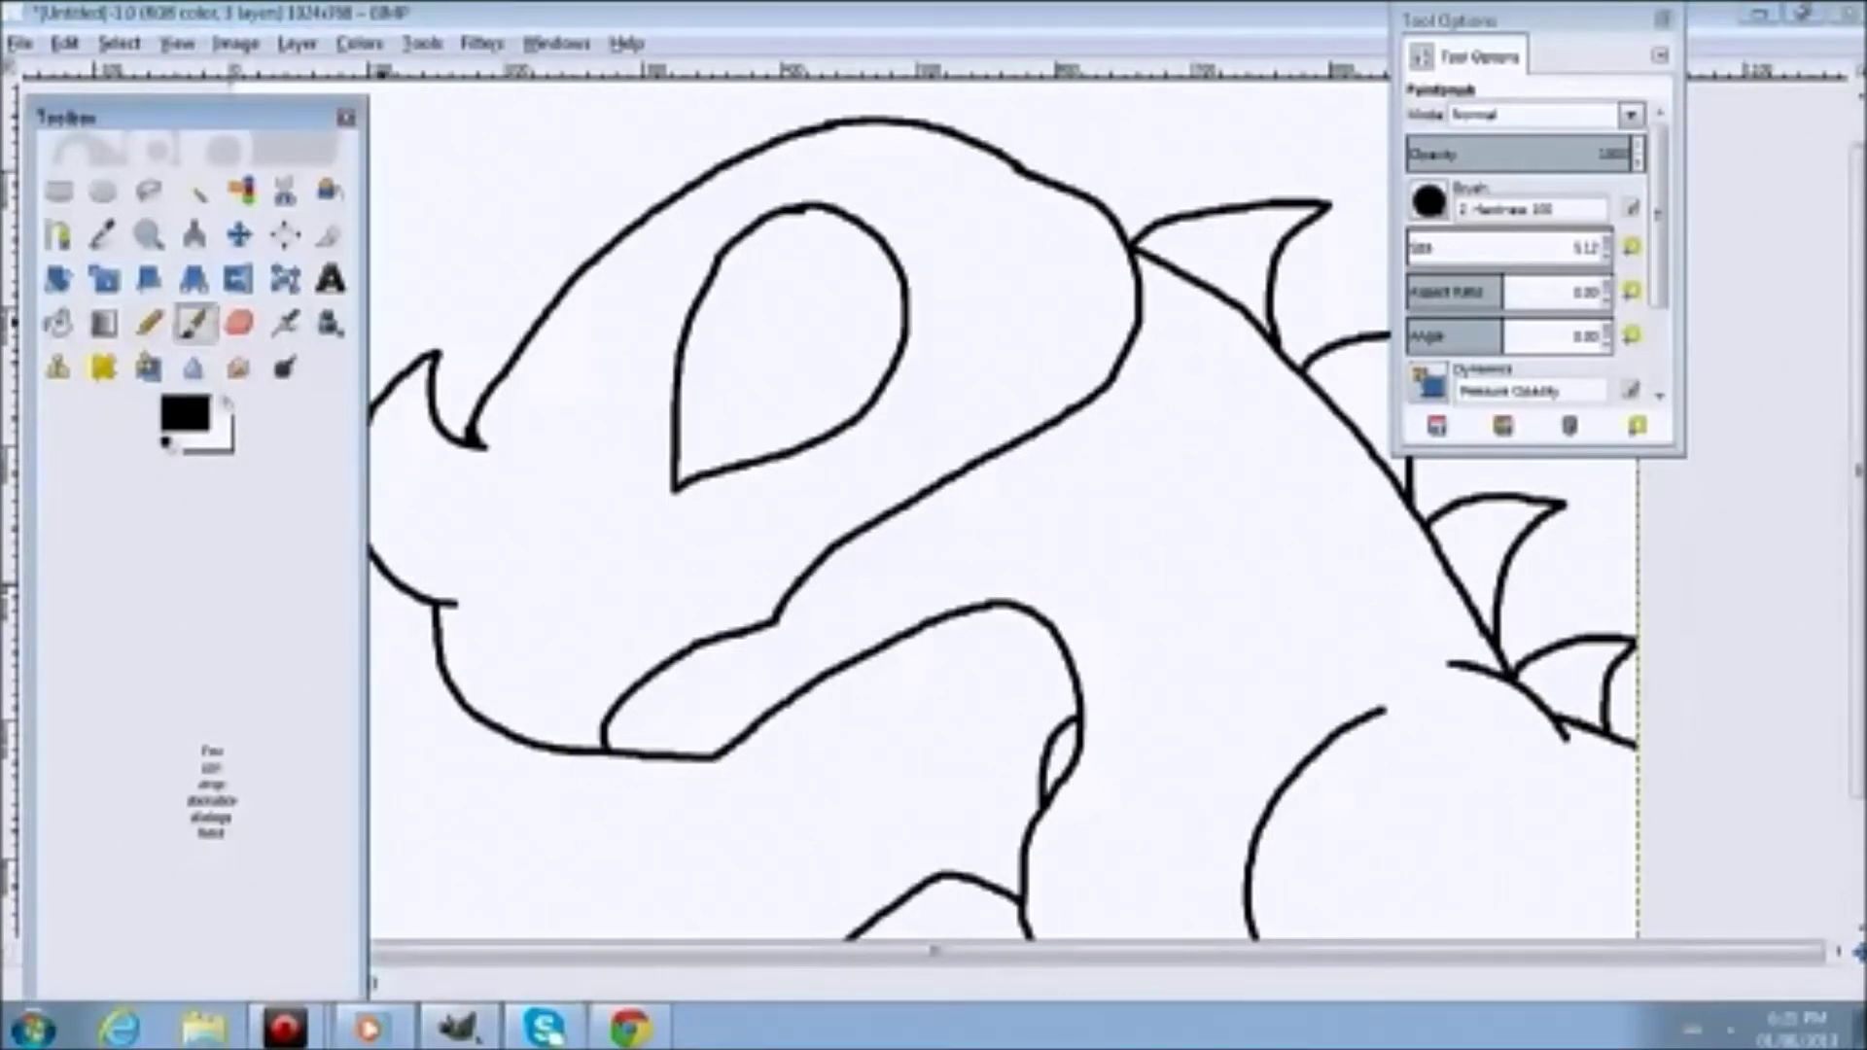
# Try a linear foreground-to-background gradient across the drawing layer with the Blend tool, and undo it
pyautogui.press('n')
pyautogui.press('l')
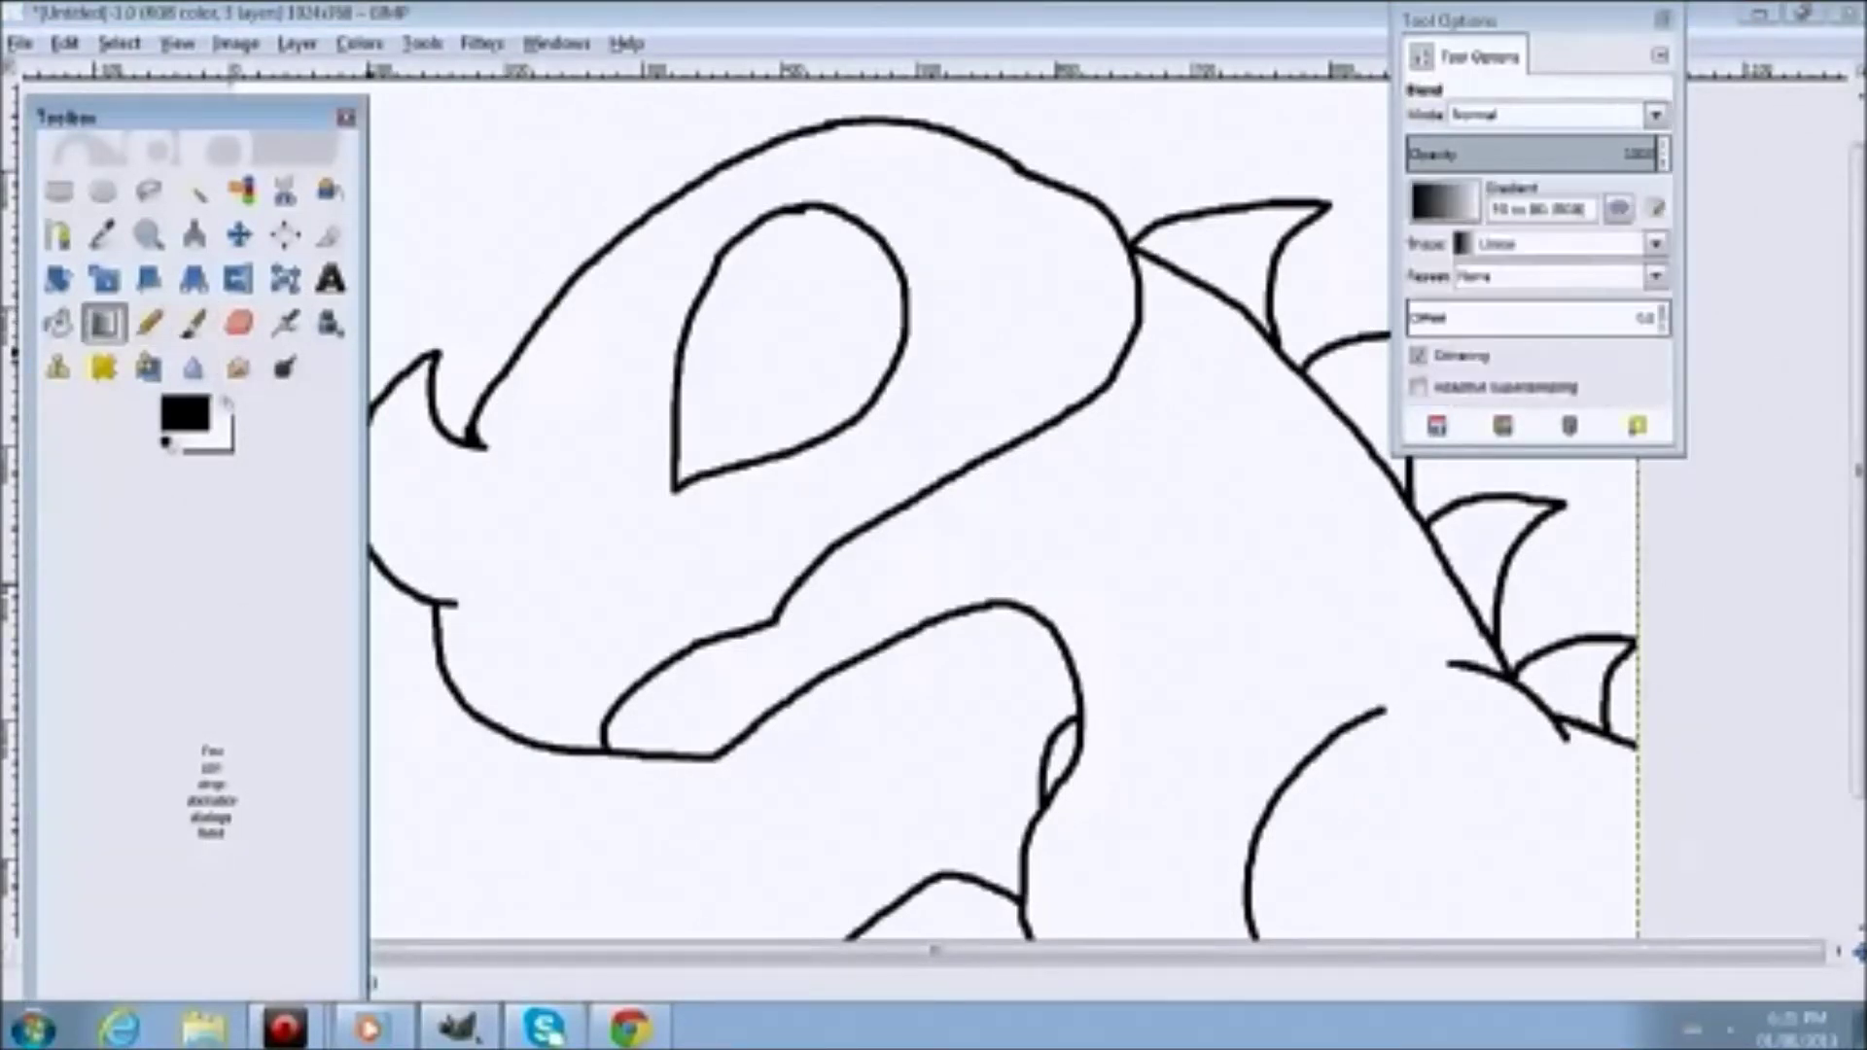
pyautogui.moveTo(1013, 429); pyautogui.dragTo(1245, 540)
pyautogui.scroll(-7, 981, 423)
pyautogui.scroll(3, 980, 423)
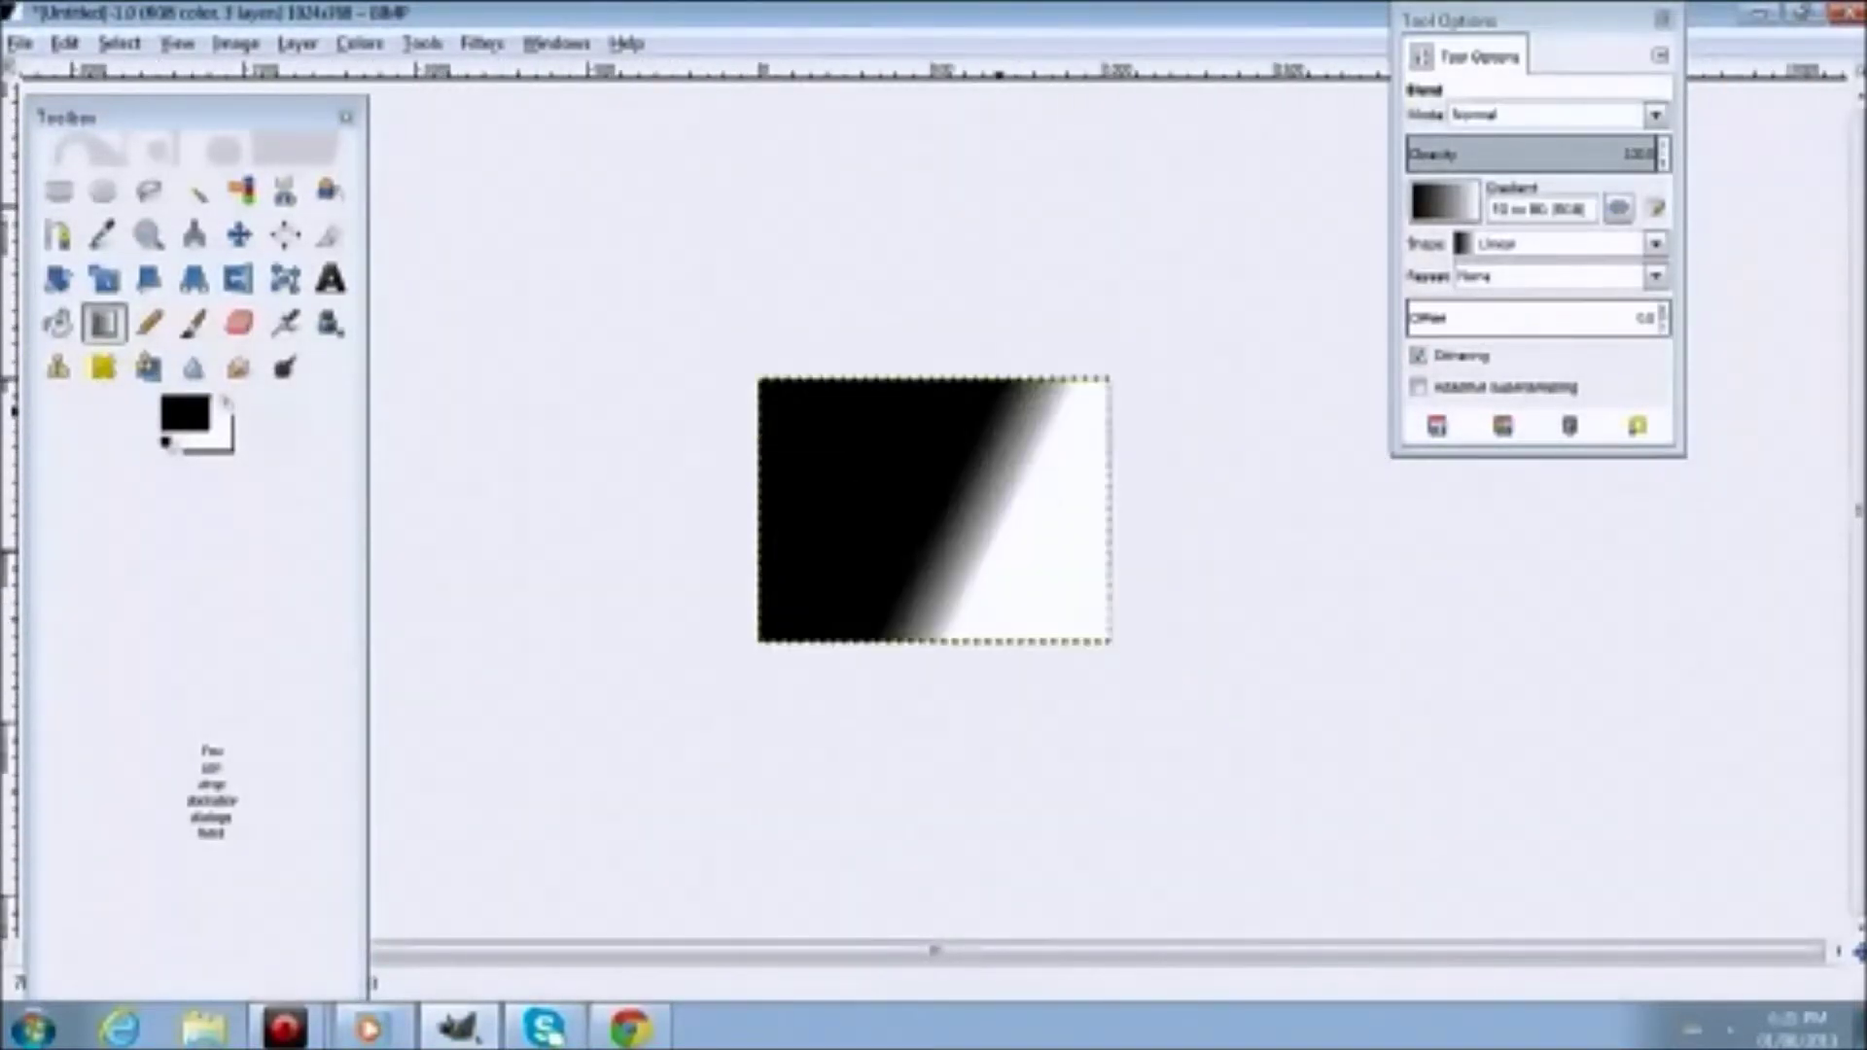
pyautogui.hotkey('ctrl', 'z')
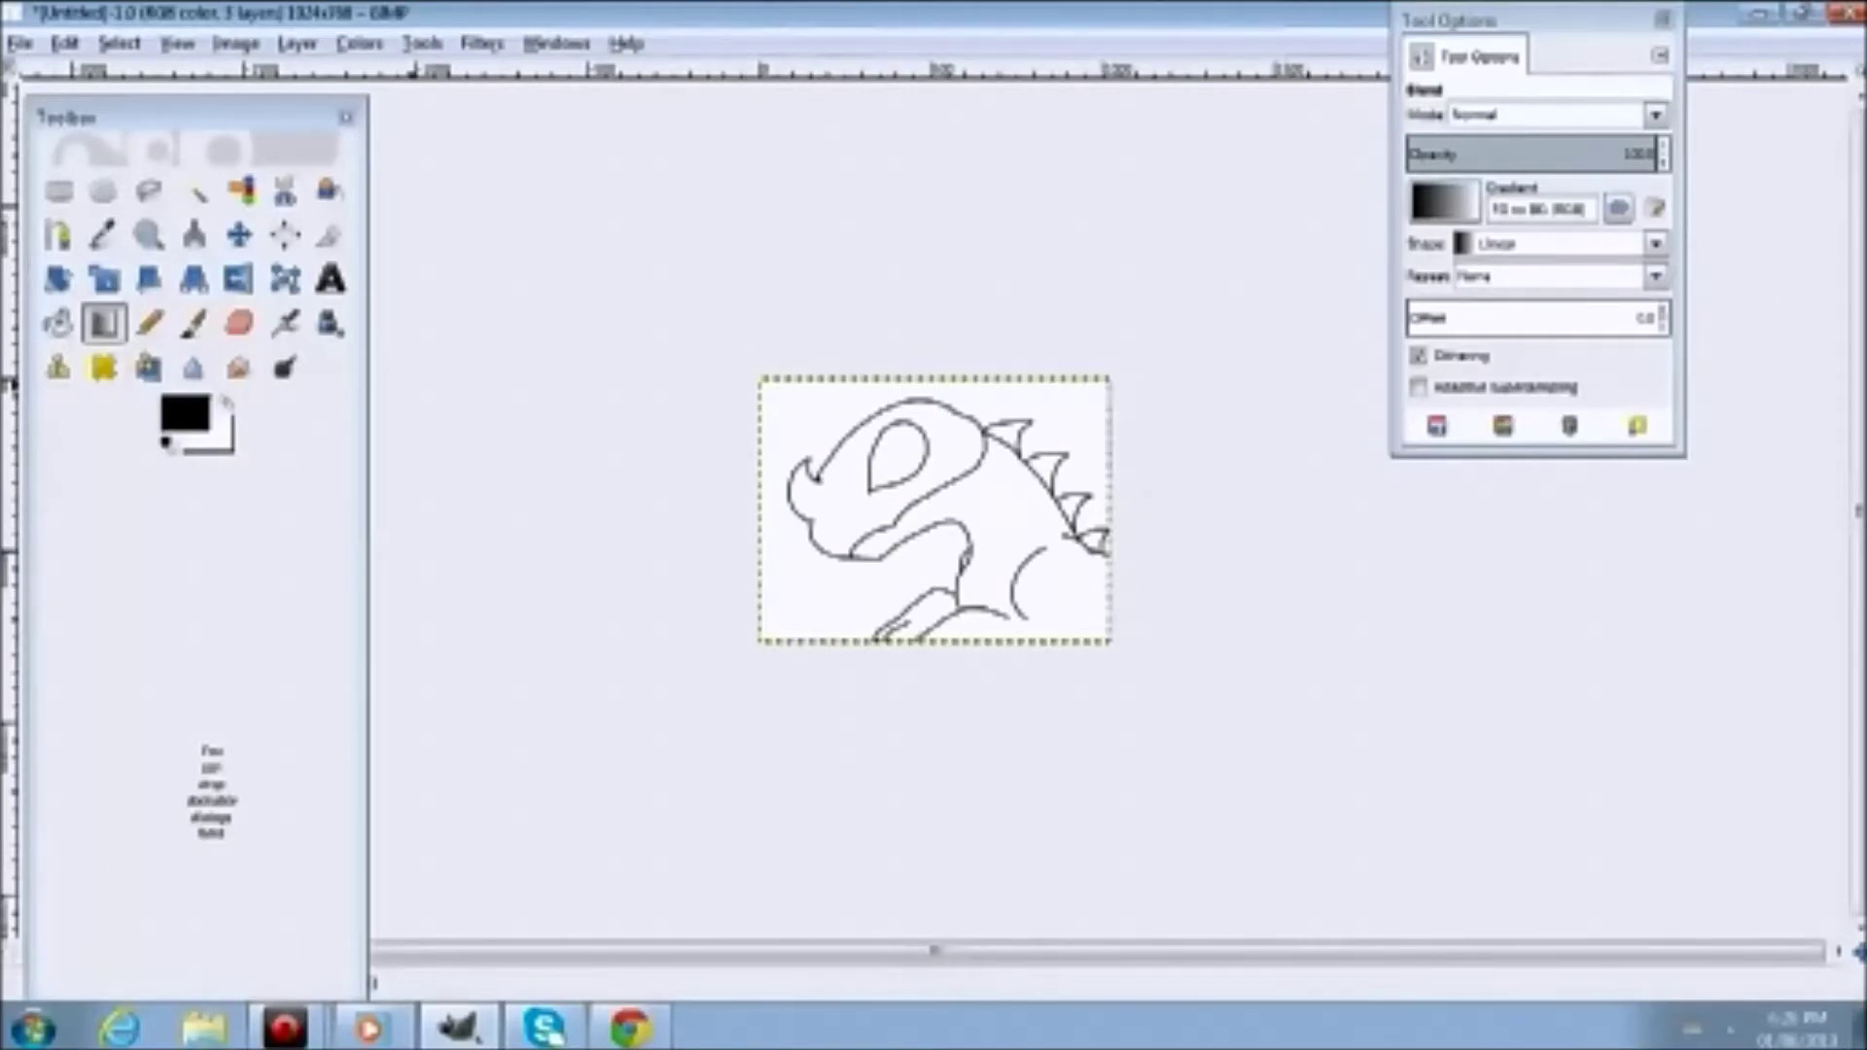
# Examine the tool options of the Clone, Heal and Perspective Clone tools
pyautogui.click(148, 322)
pyautogui.click(59, 367)
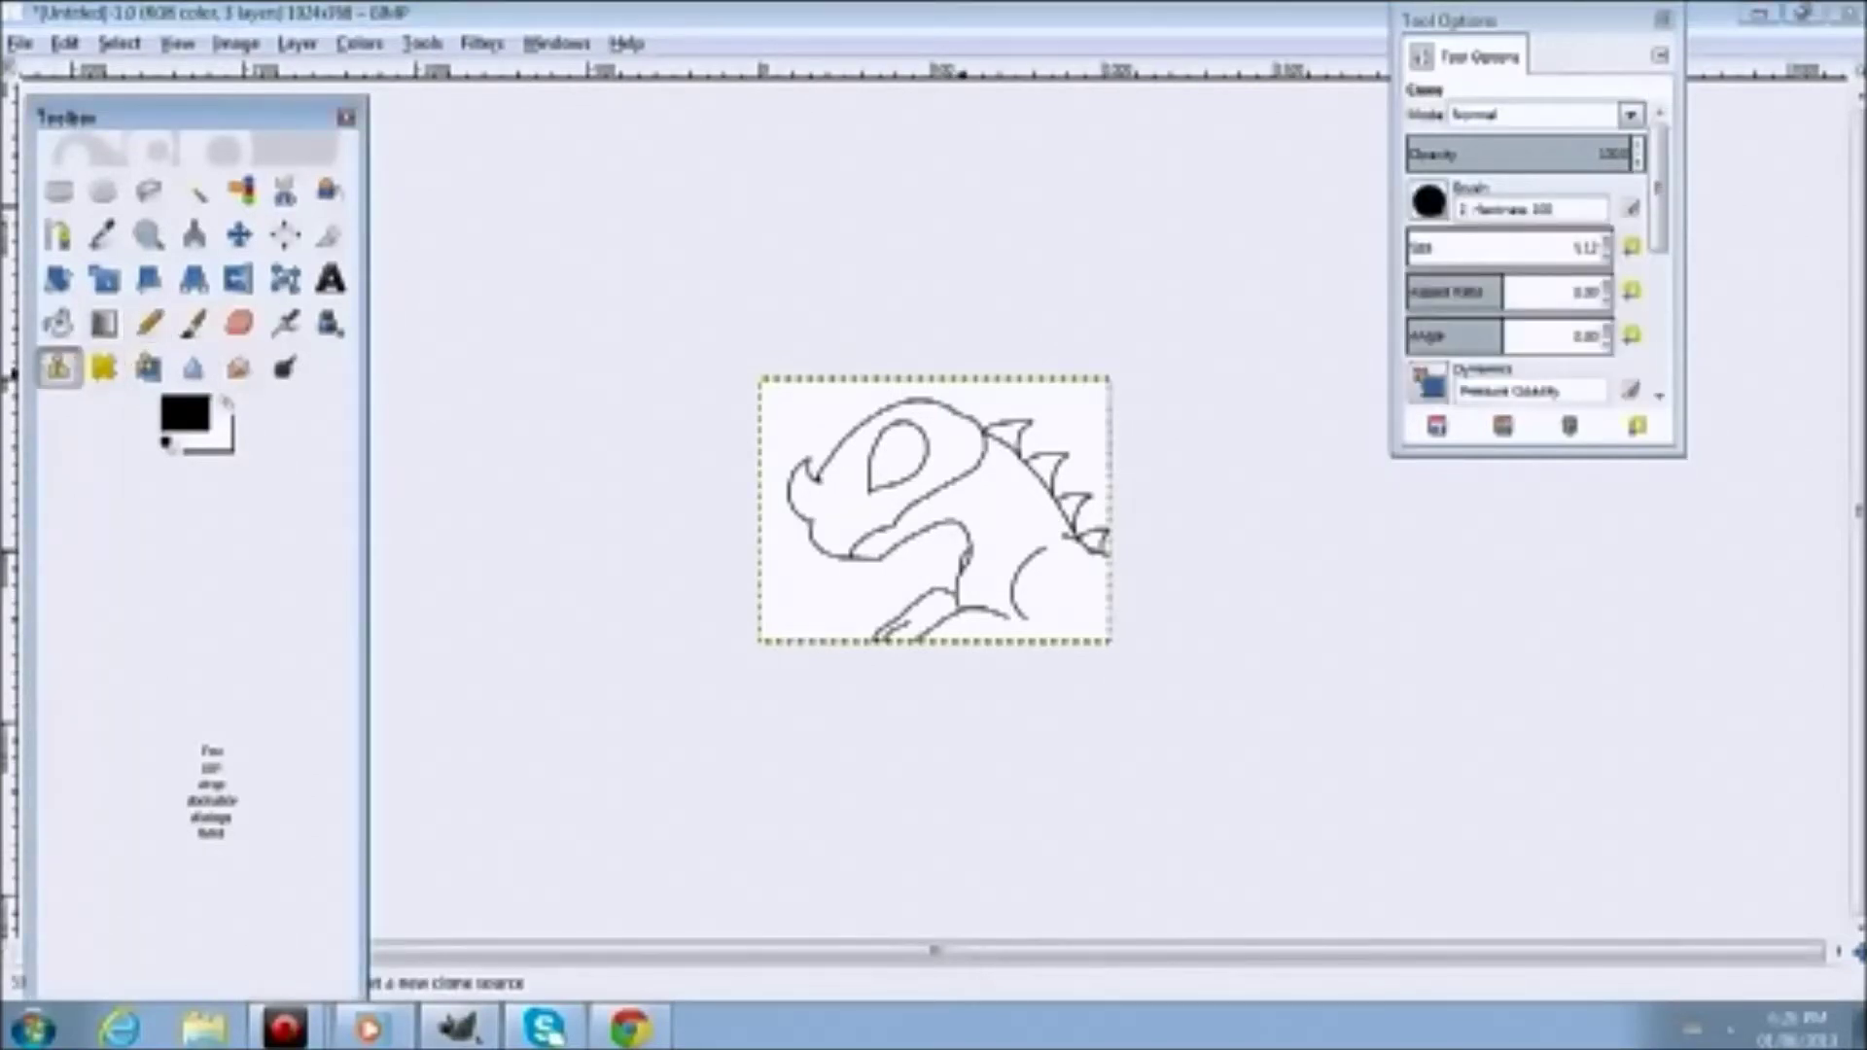
pyautogui.click(104, 367)
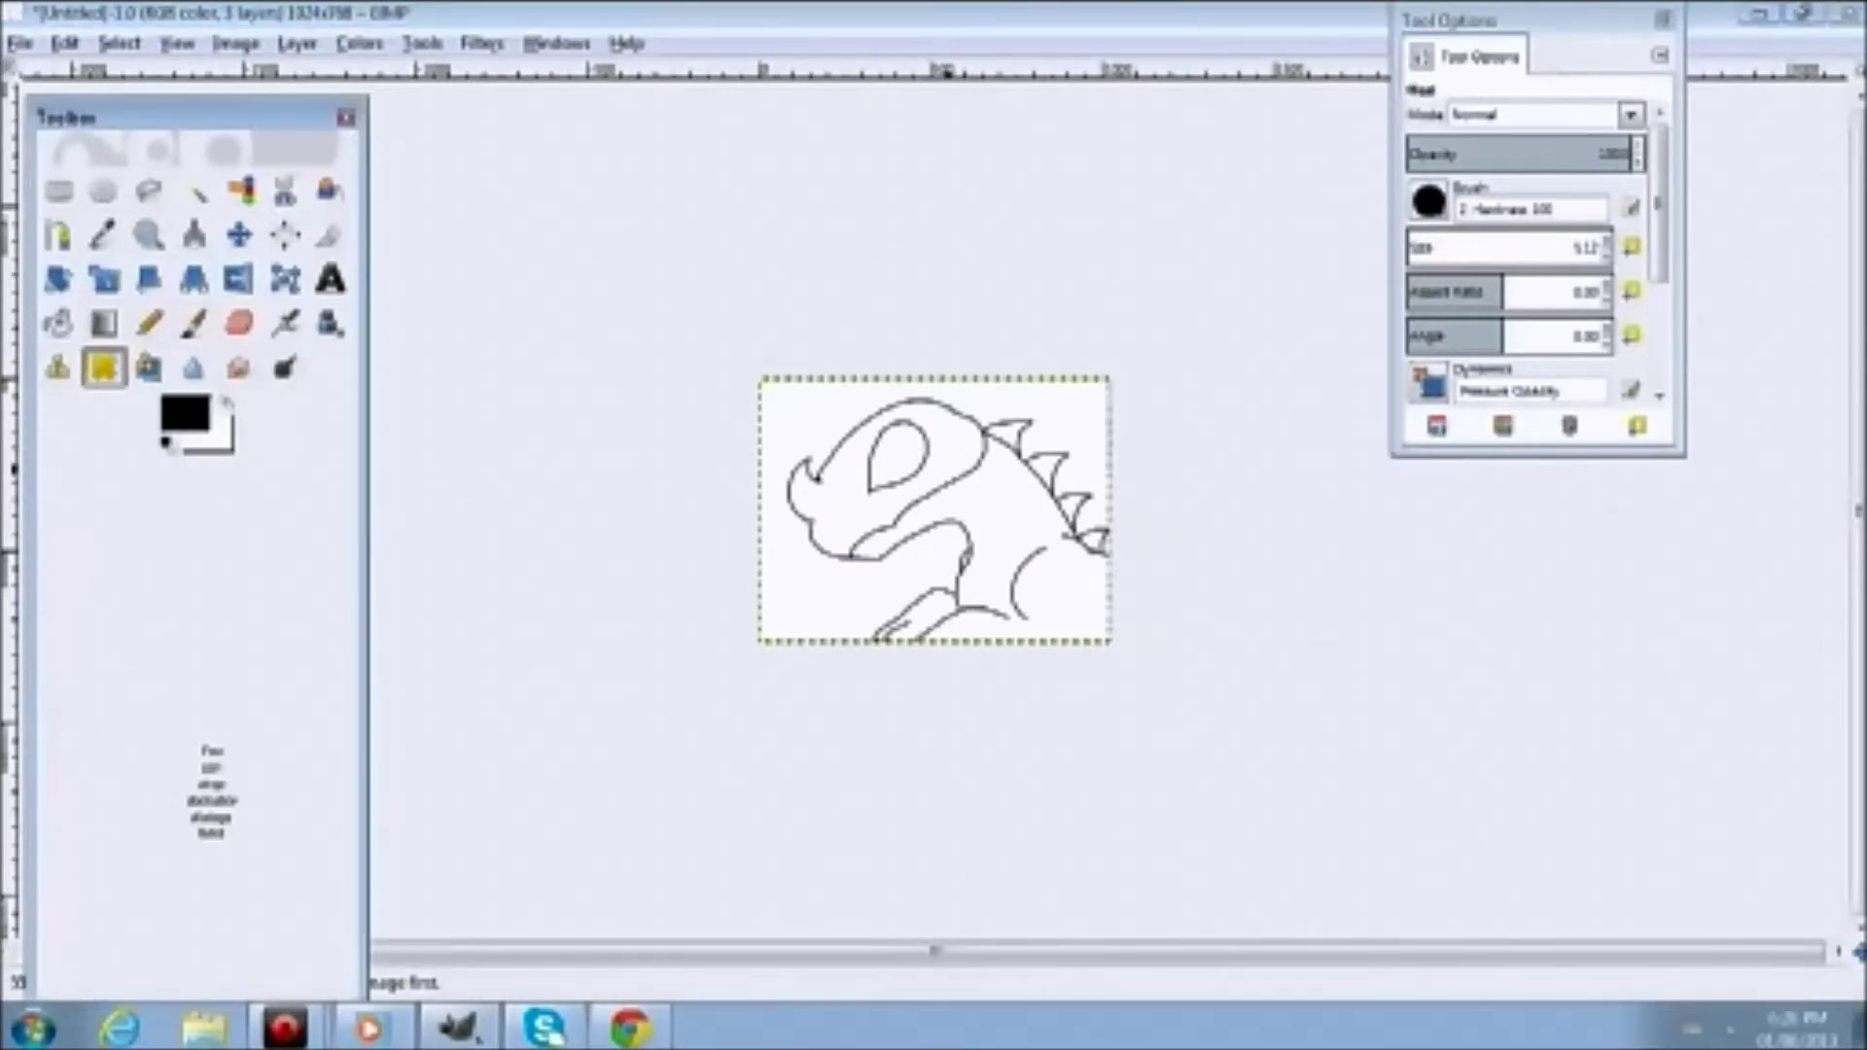
pyautogui.click(148, 368)
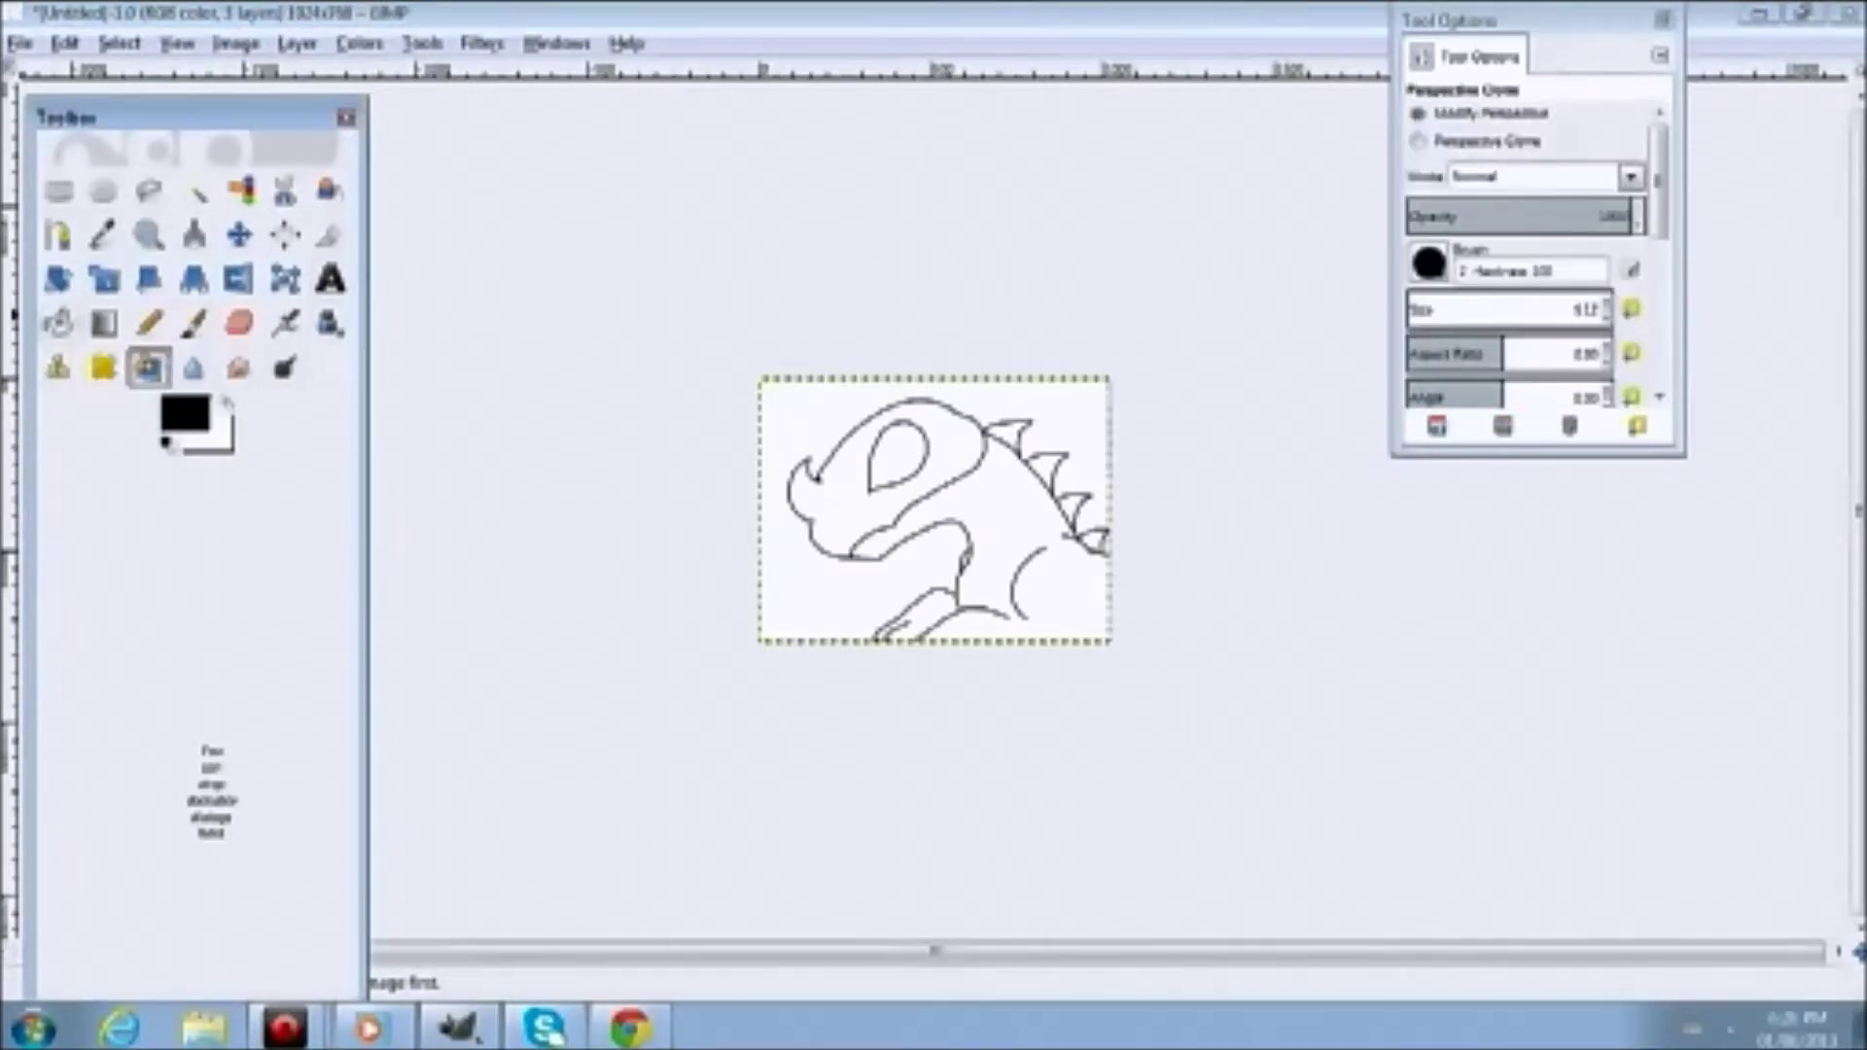
pyautogui.click(104, 368)
pyautogui.press('c')
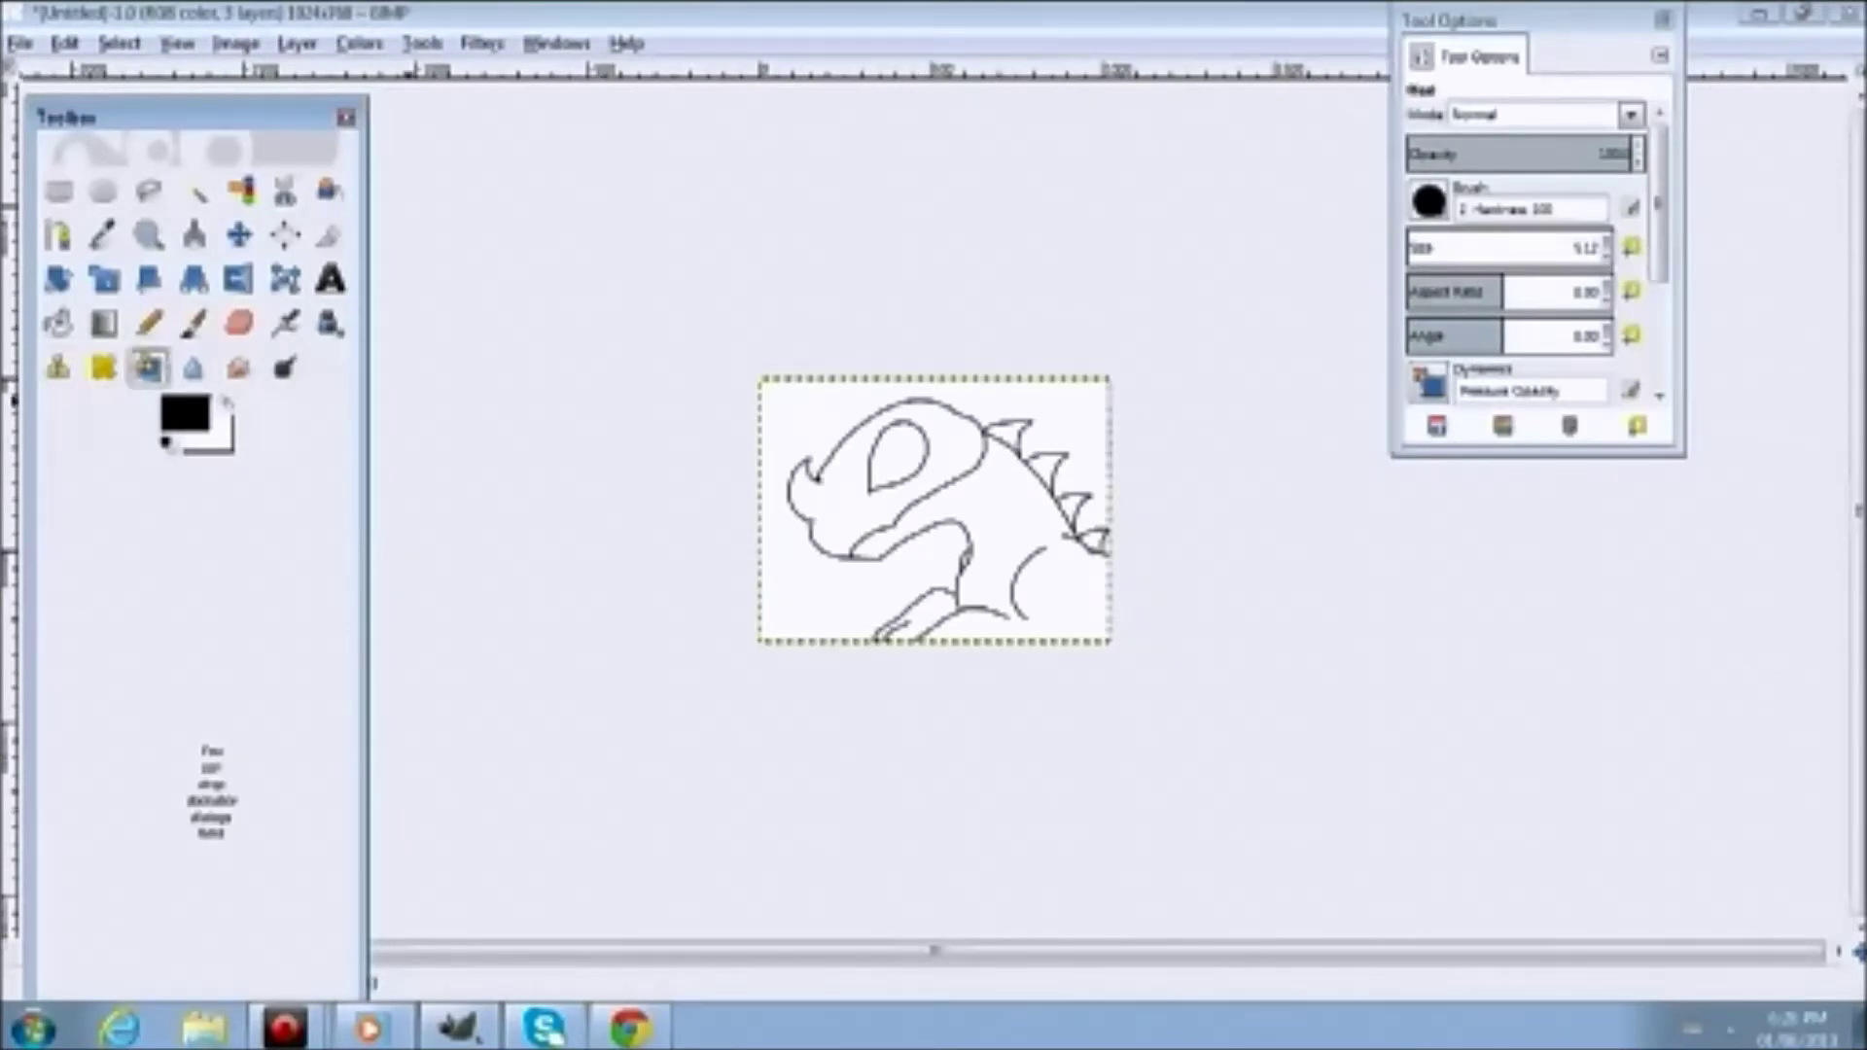
pyautogui.click(148, 368)
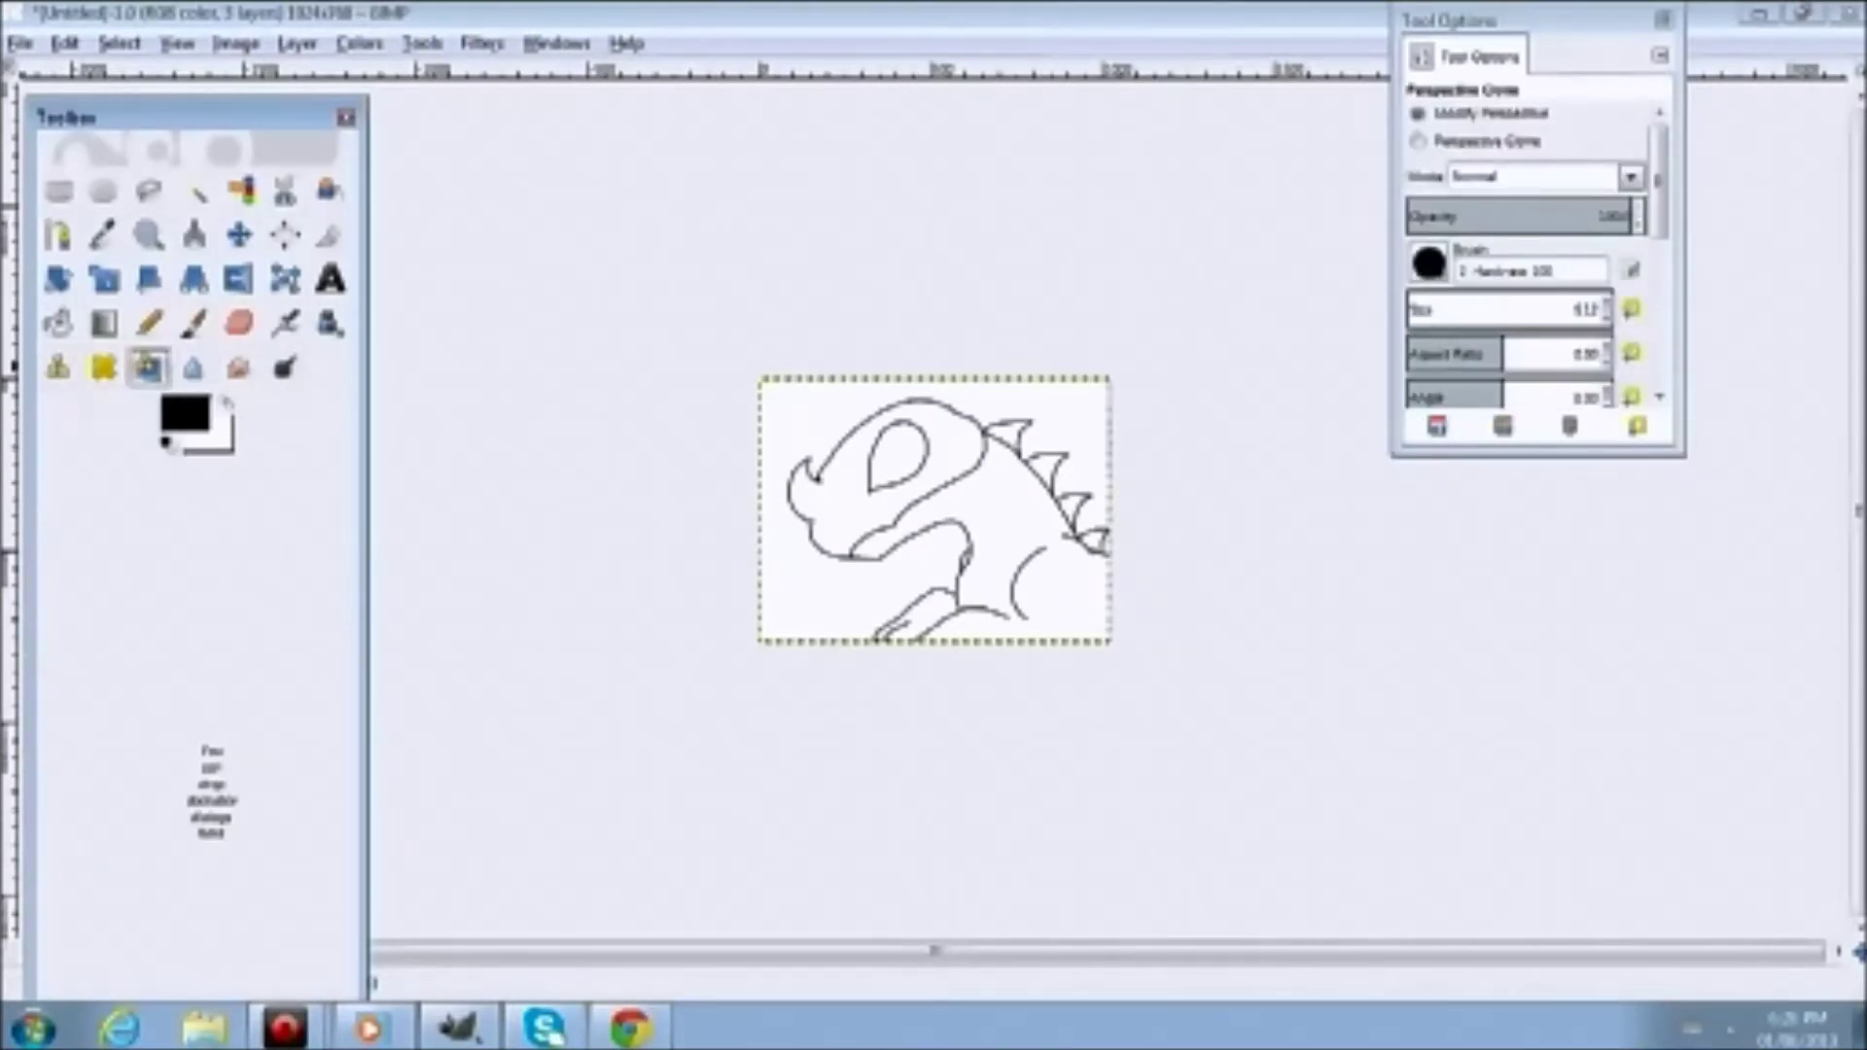
# Examine the tool options of the Blur/Sharpen, Dodge/Burn and Smudge tools
pyautogui.click(194, 368)
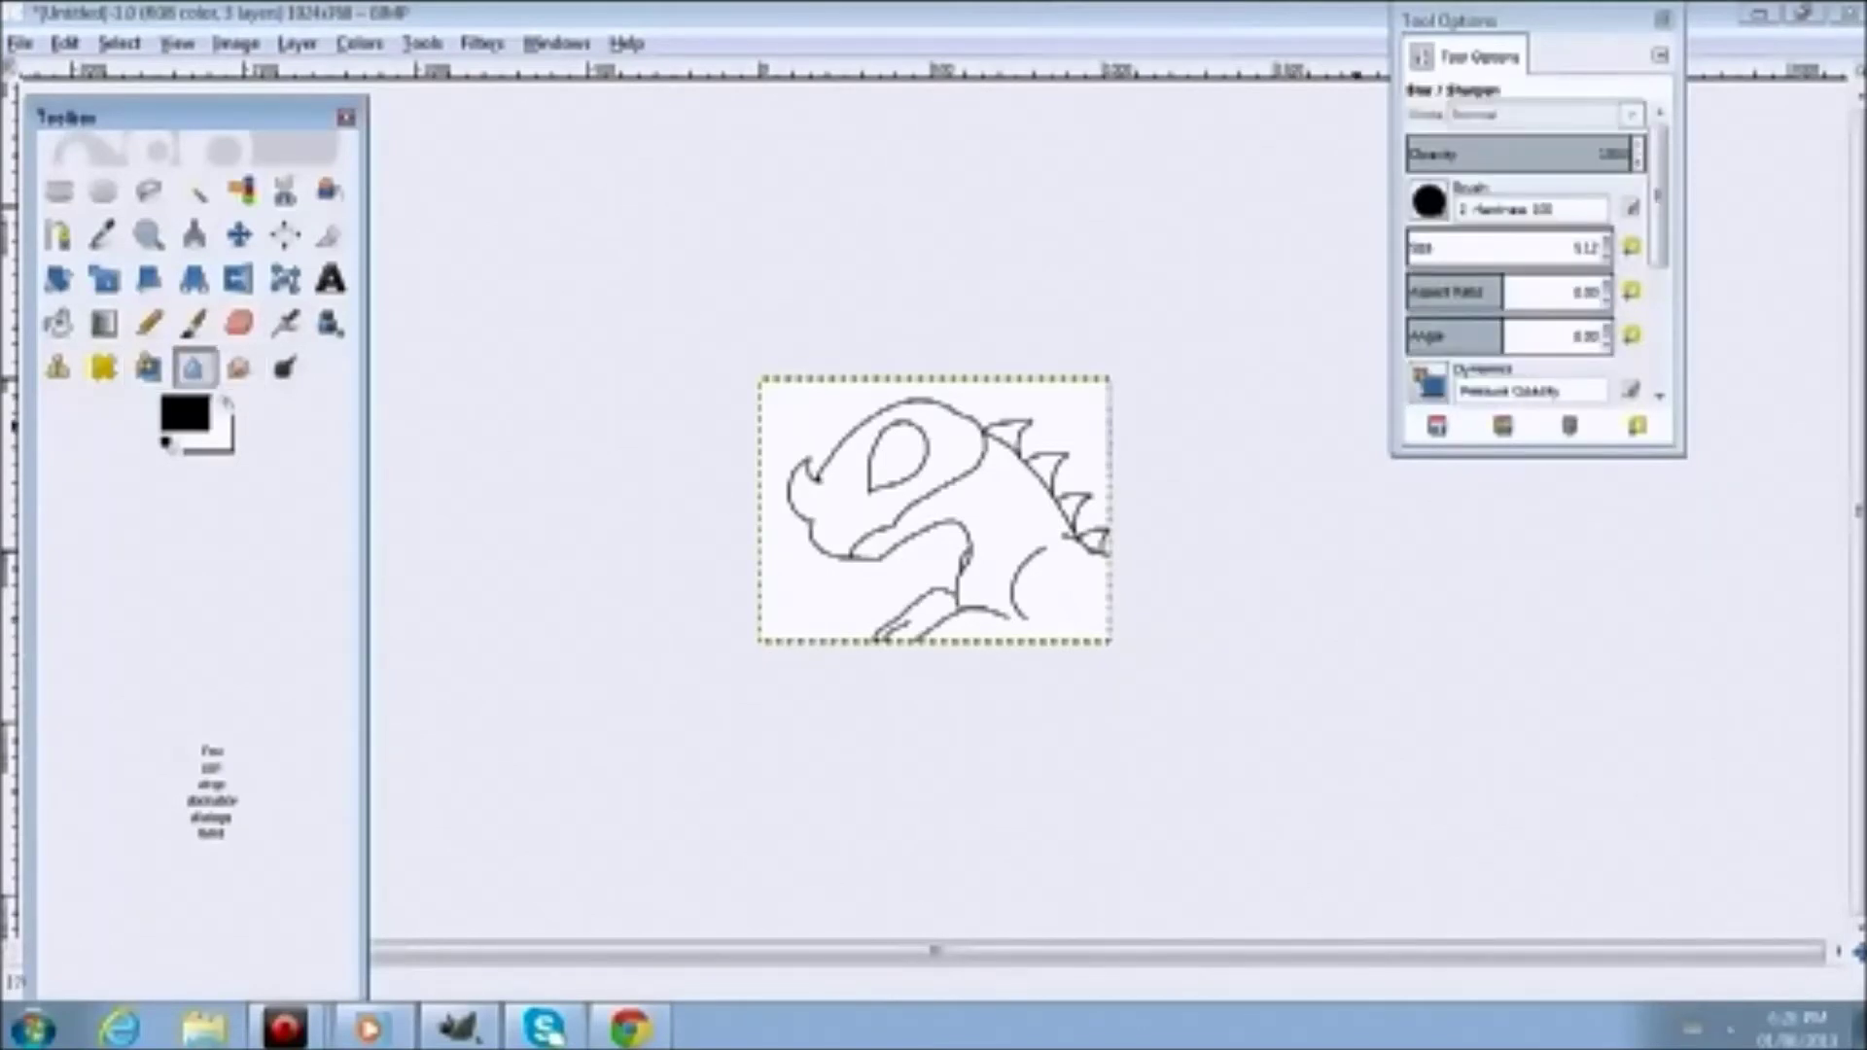
pyautogui.scroll(3, 1129, 503)
pyautogui.scroll(1, 928, 467)
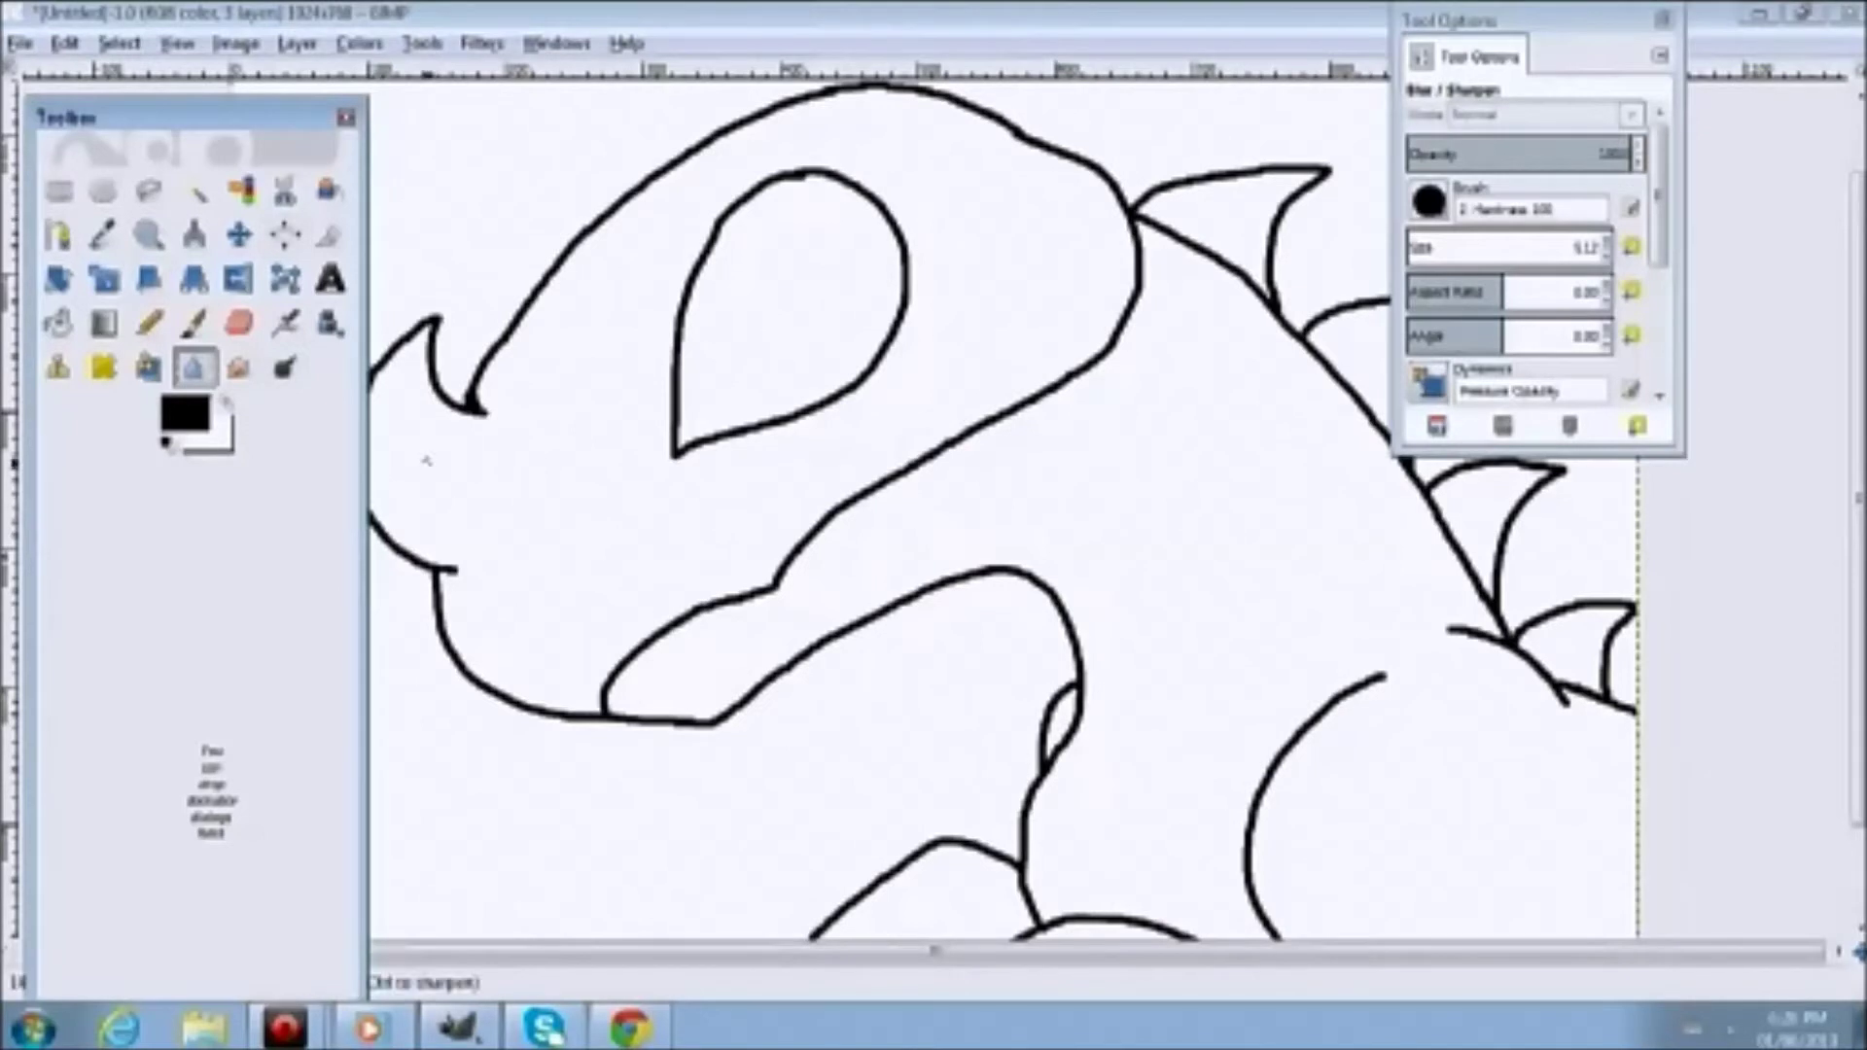
pyautogui.hotkey('shift', 'd')
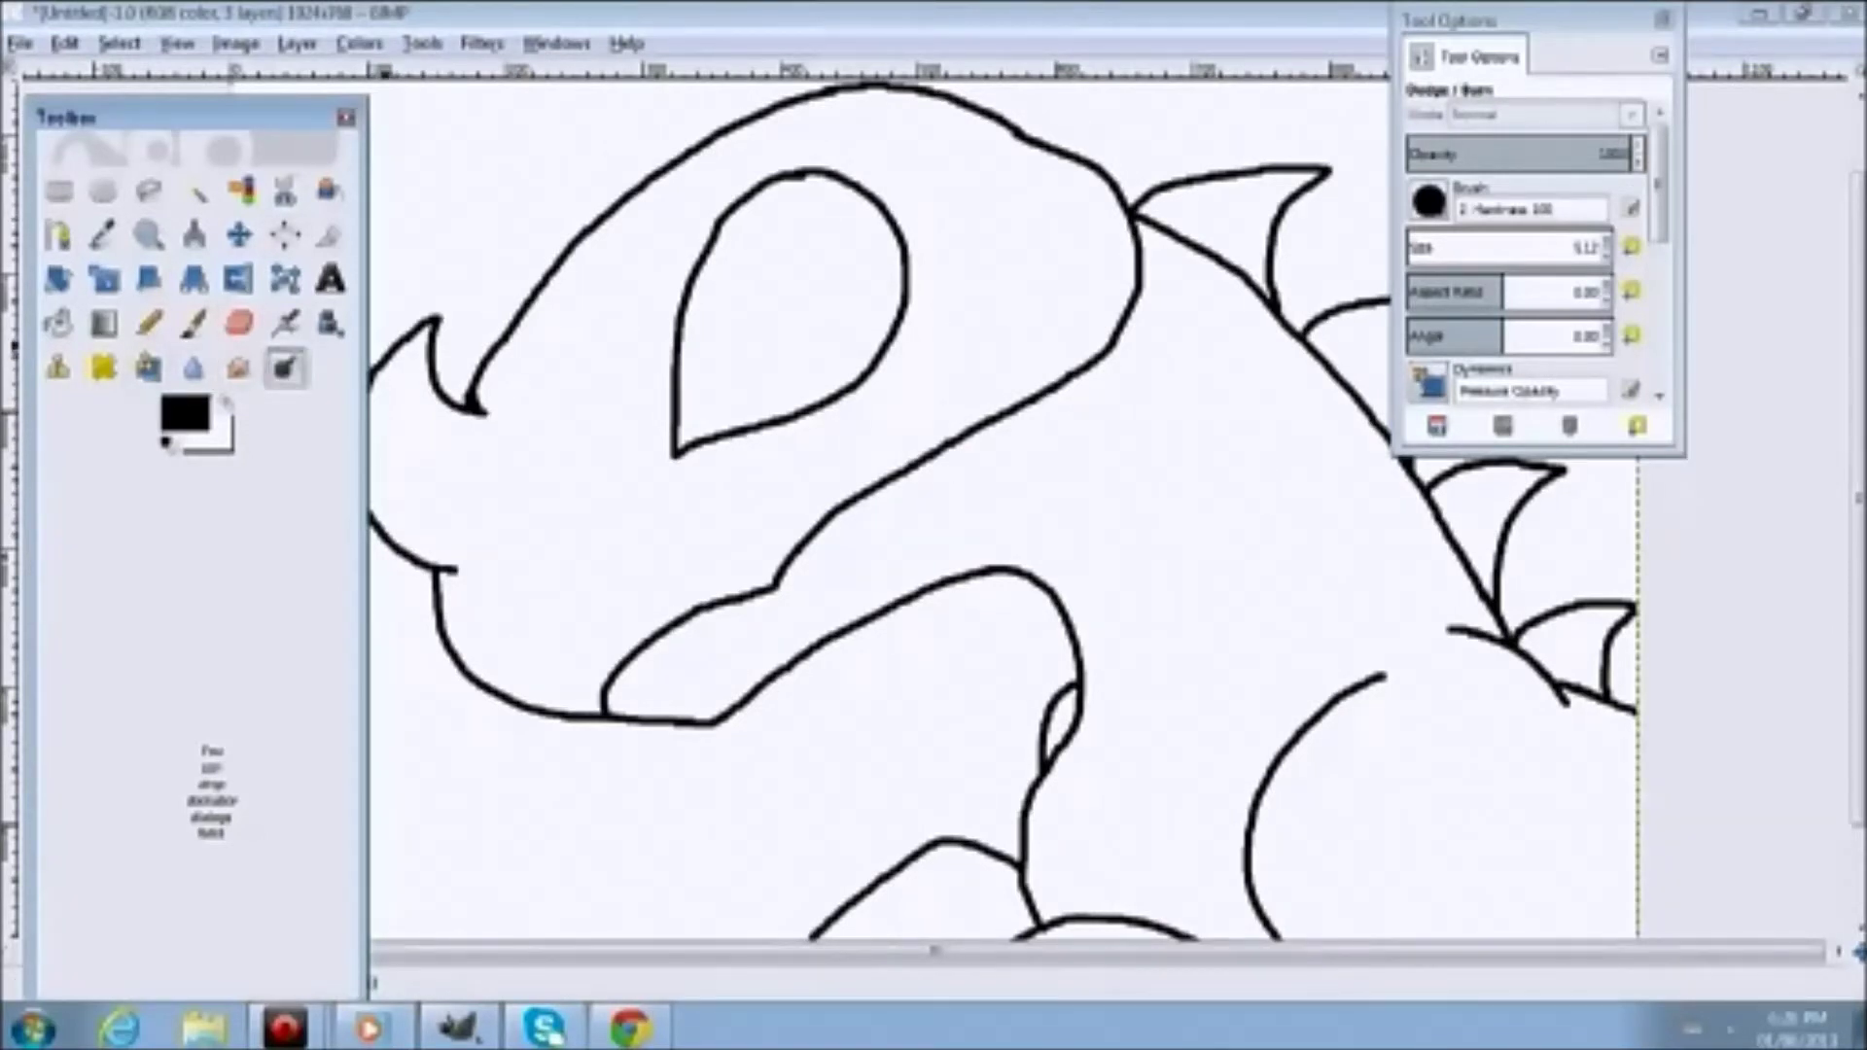
pyautogui.press('s')
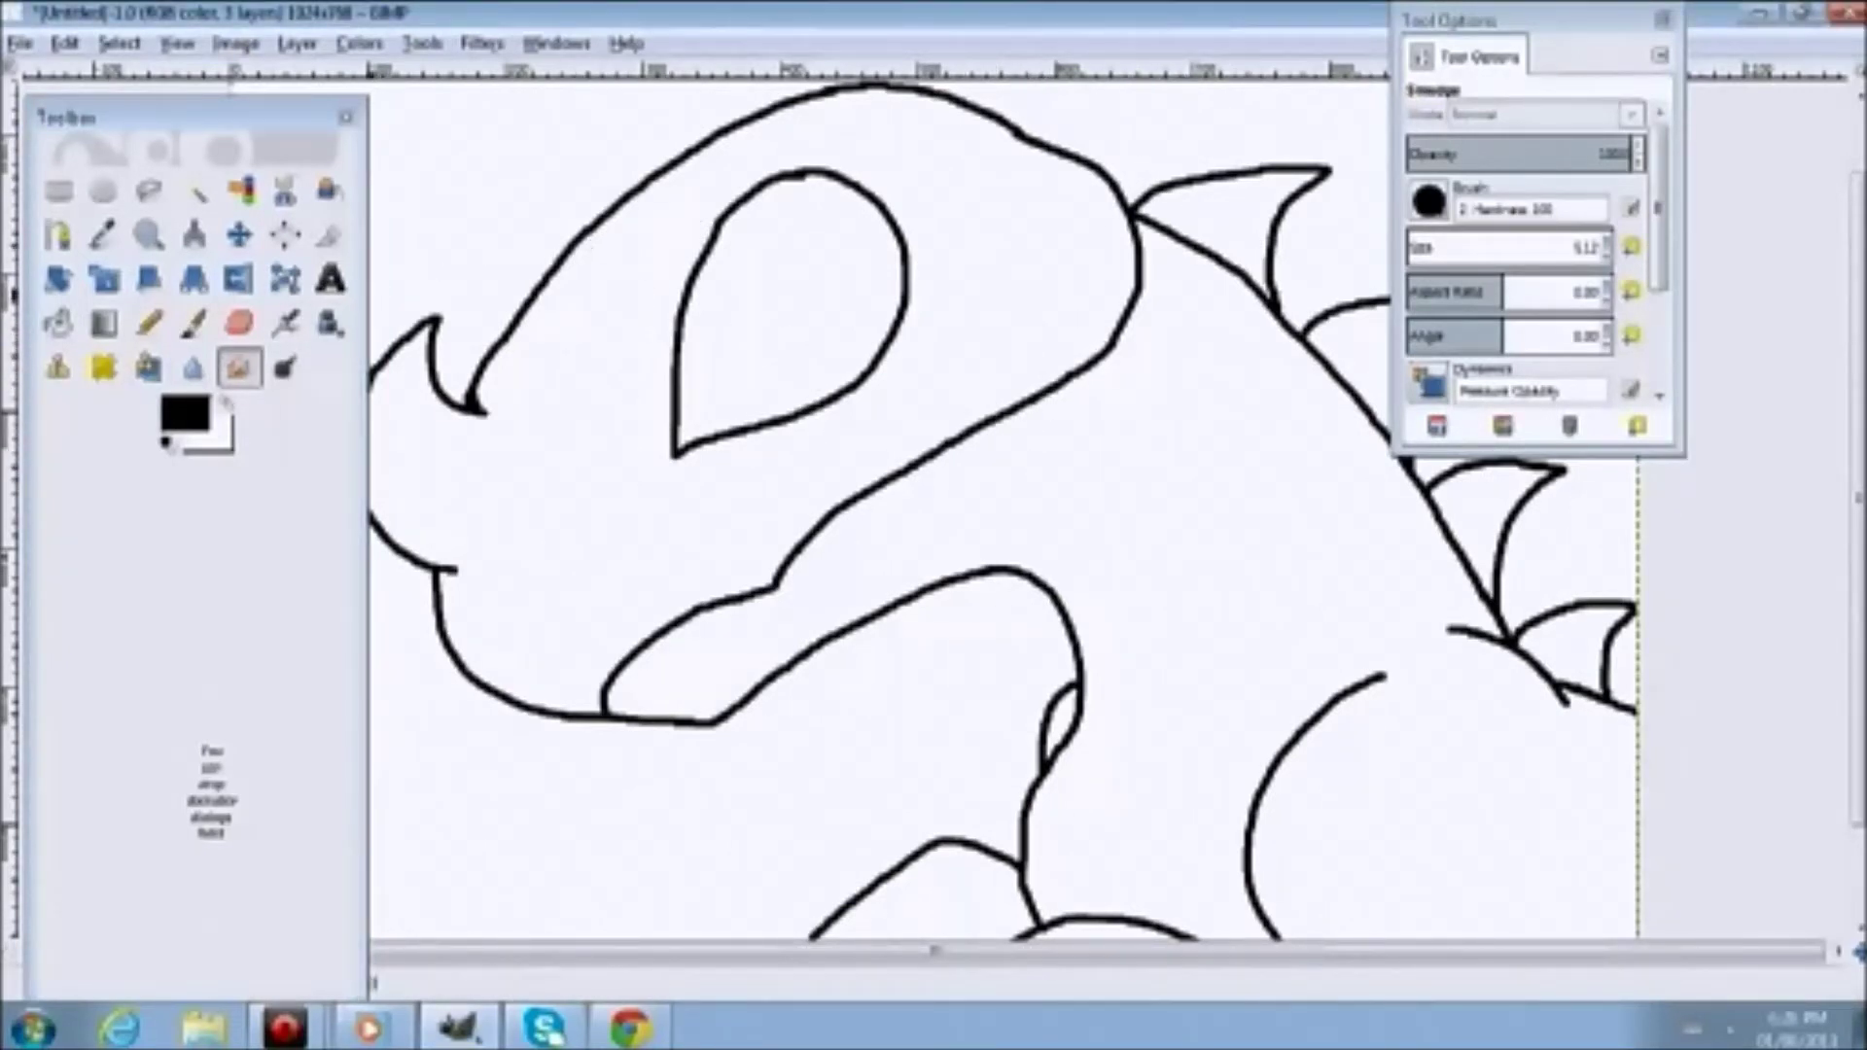
# Try black Ink tool strokes down the neck and from the eye across to the back spikes, and undo both
pyautogui.click(330, 323)
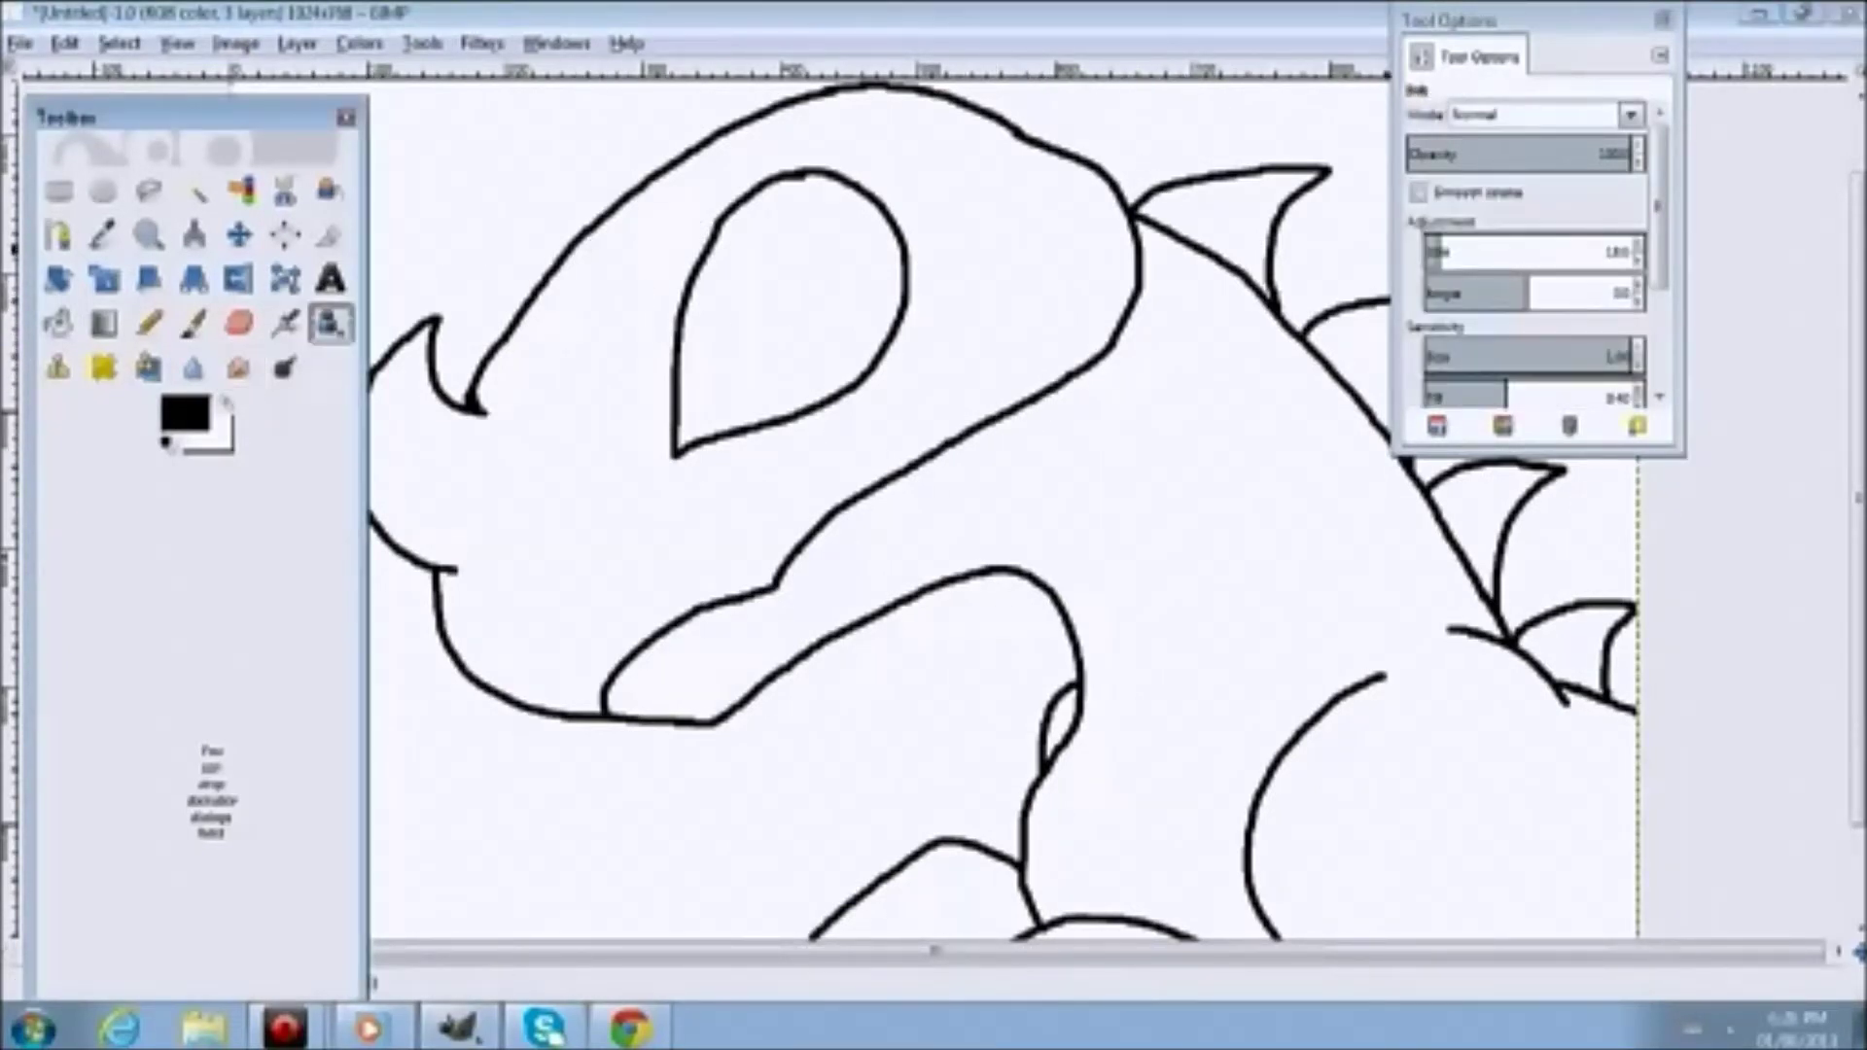
pyautogui.press('-')
pyautogui.moveTo(1019, 418)
pyautogui.mouseDown()
pyautogui.moveTo(1052, 505)
pyautogui.moveTo(1131, 556)
pyautogui.mouseUp()
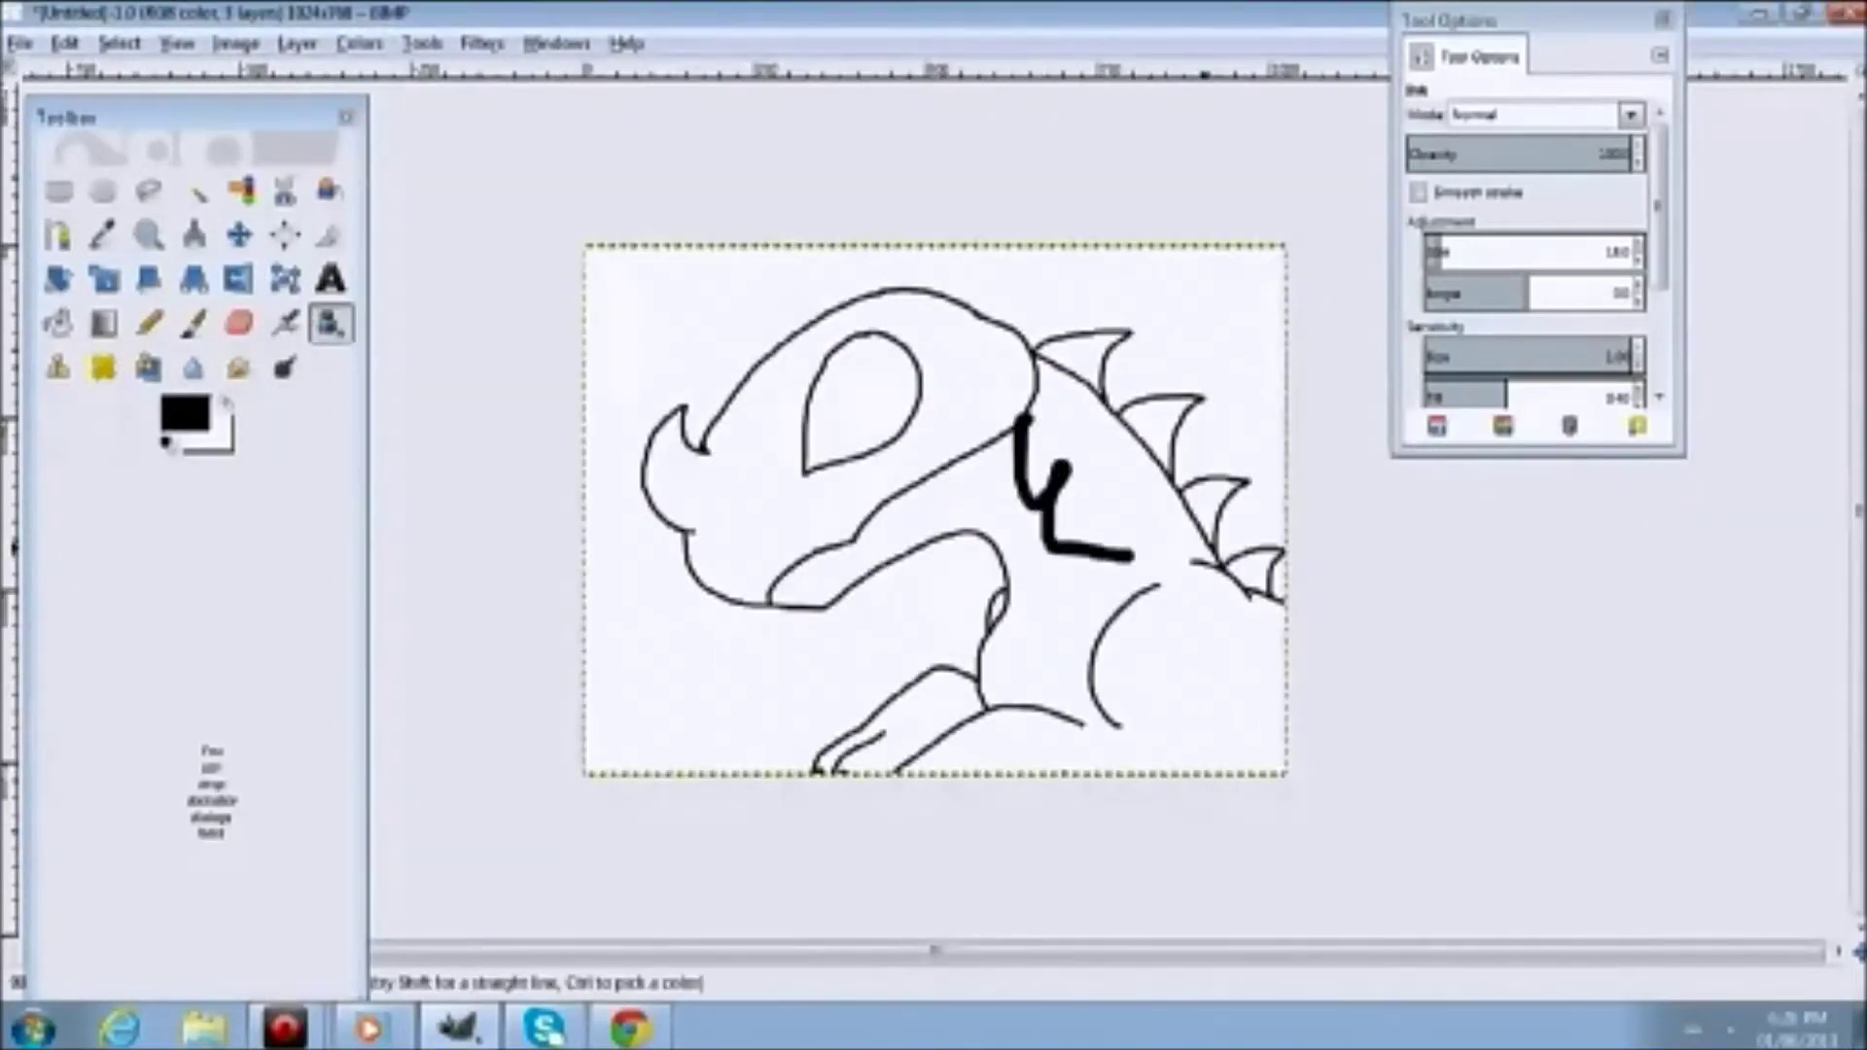
pyautogui.hotkey('ctrl', 'z')
pyautogui.moveTo(875, 365)
pyautogui.mouseDown()
pyautogui.moveTo(1072, 462)
pyautogui.moveTo(1237, 601)
pyautogui.mouseUp()
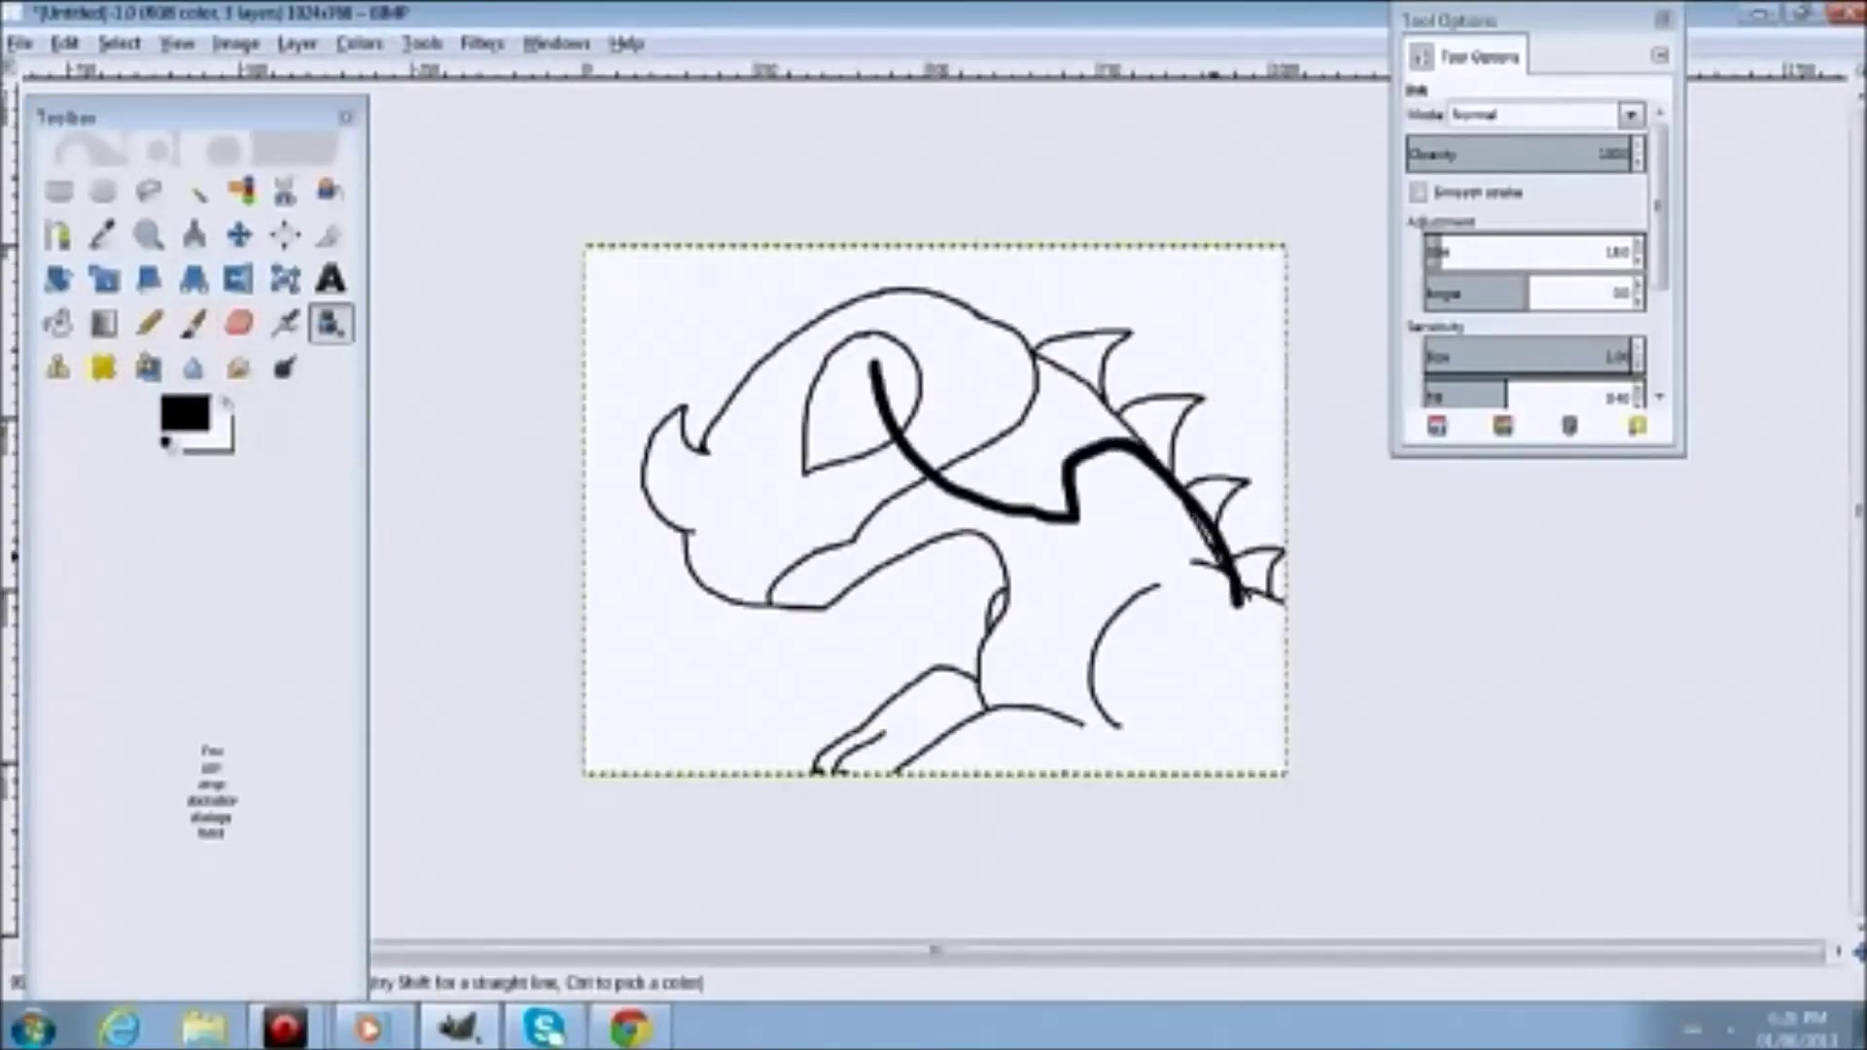
pyautogui.hotkey('ctrl', 'z')
# Try two more freehand Ink strokes around the neck and across the back spikes, and undo each
pyautogui.scroll(5, 954, 464)
pyautogui.moveTo(914, 506)
pyautogui.mouseDown()
pyautogui.moveTo(1033, 462)
pyautogui.moveTo(1072, 407)
pyautogui.mouseUp()
pyautogui.hotkey('ctrl', 'z')
pyautogui.moveTo(1322, 476)
pyautogui.mouseDown()
pyautogui.moveTo(1371, 571)
pyautogui.moveTo(1756, 646)
pyautogui.moveTo(1793, 591)
pyautogui.mouseUp()
pyautogui.hotkey('ctrl', 'z')
pyautogui.scroll(-2, 817, 525)
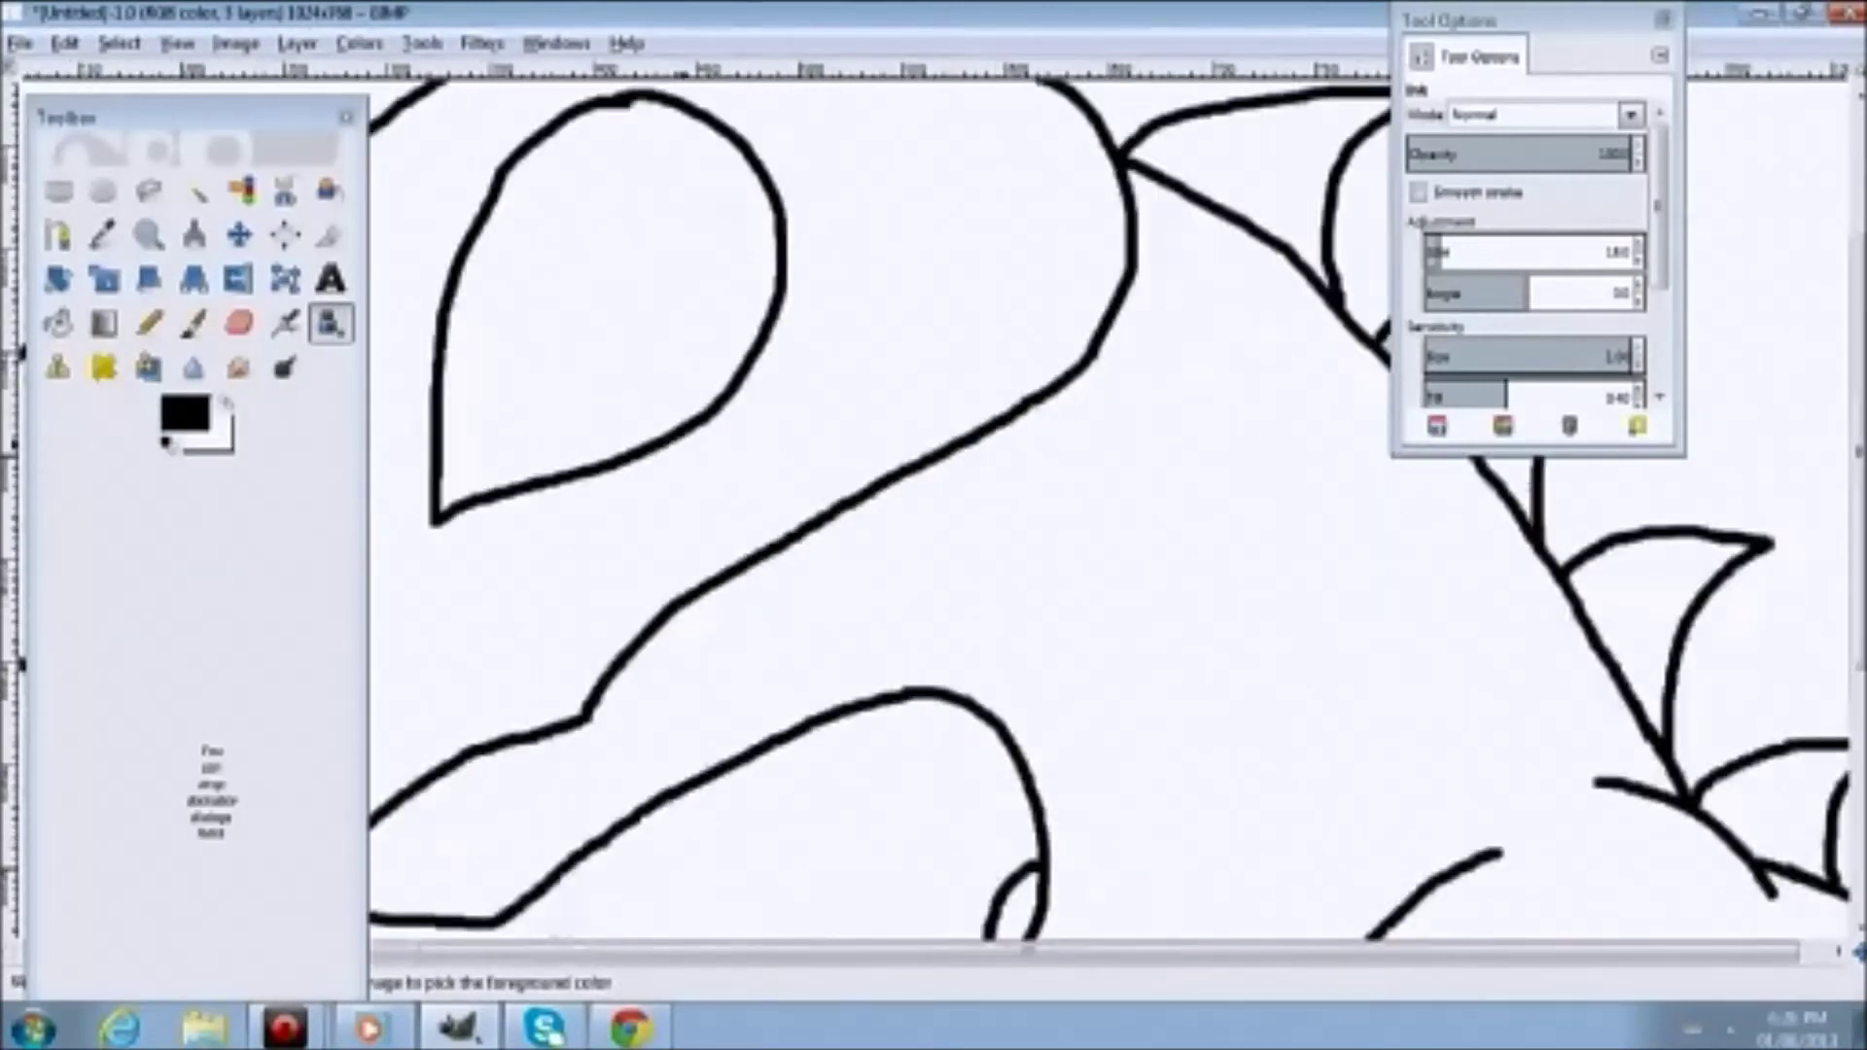
# Try two Airbrush strokes along the lower edge of the head and across the neck, and undo both
pyautogui.click(285, 323)
pyautogui.moveTo(1172, 241)
pyautogui.mouseDown()
pyautogui.moveTo(924, 380)
pyautogui.moveTo(1018, 327)
pyautogui.moveTo(933, 304)
pyautogui.moveTo(778, 457)
pyautogui.mouseUp()
pyautogui.moveTo(749, 530); pyautogui.dragTo(1391, 440)
pyautogui.hotkey('ctrl', 'z')
pyautogui.hotkey('ctrl', 'z')
# Switch back to the Paintbrush tool with the whole drawing in view
pyautogui.click(193, 323)
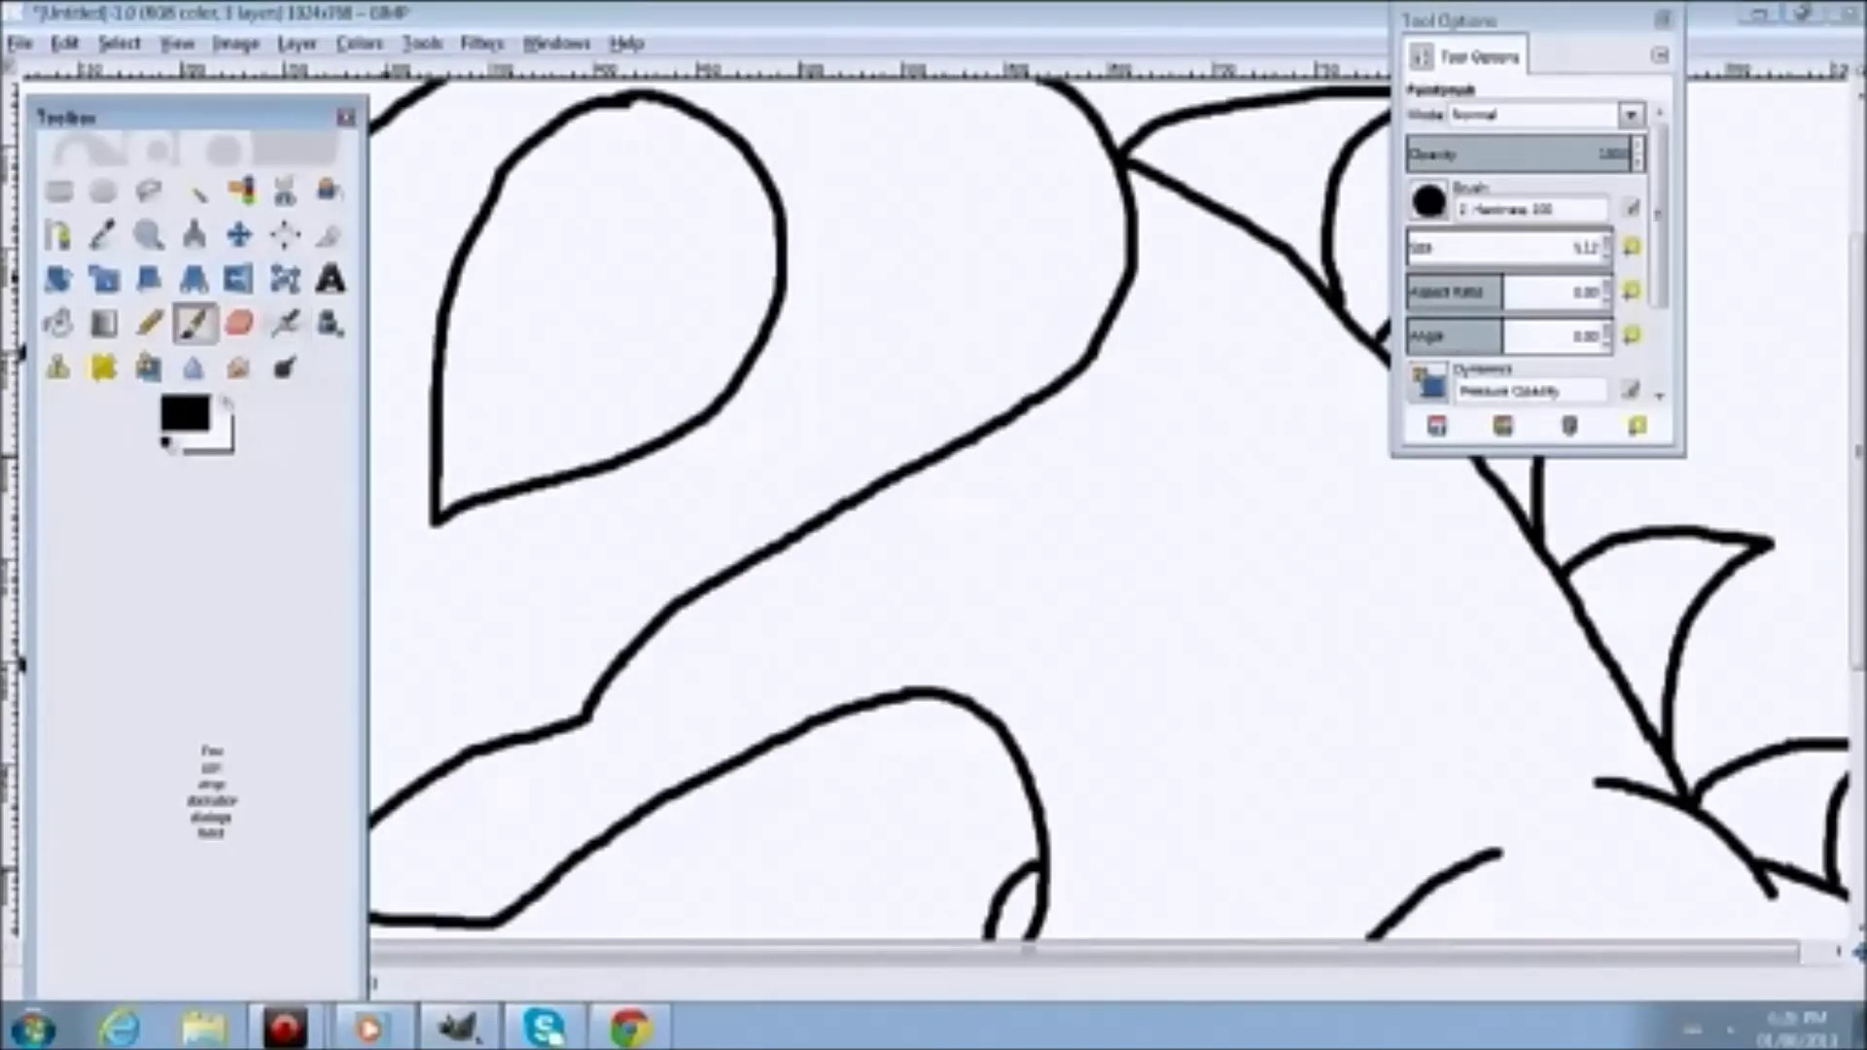
pyautogui.press('-')
pyautogui.press('-')
pyautogui.press('-')
pyautogui.press('-')
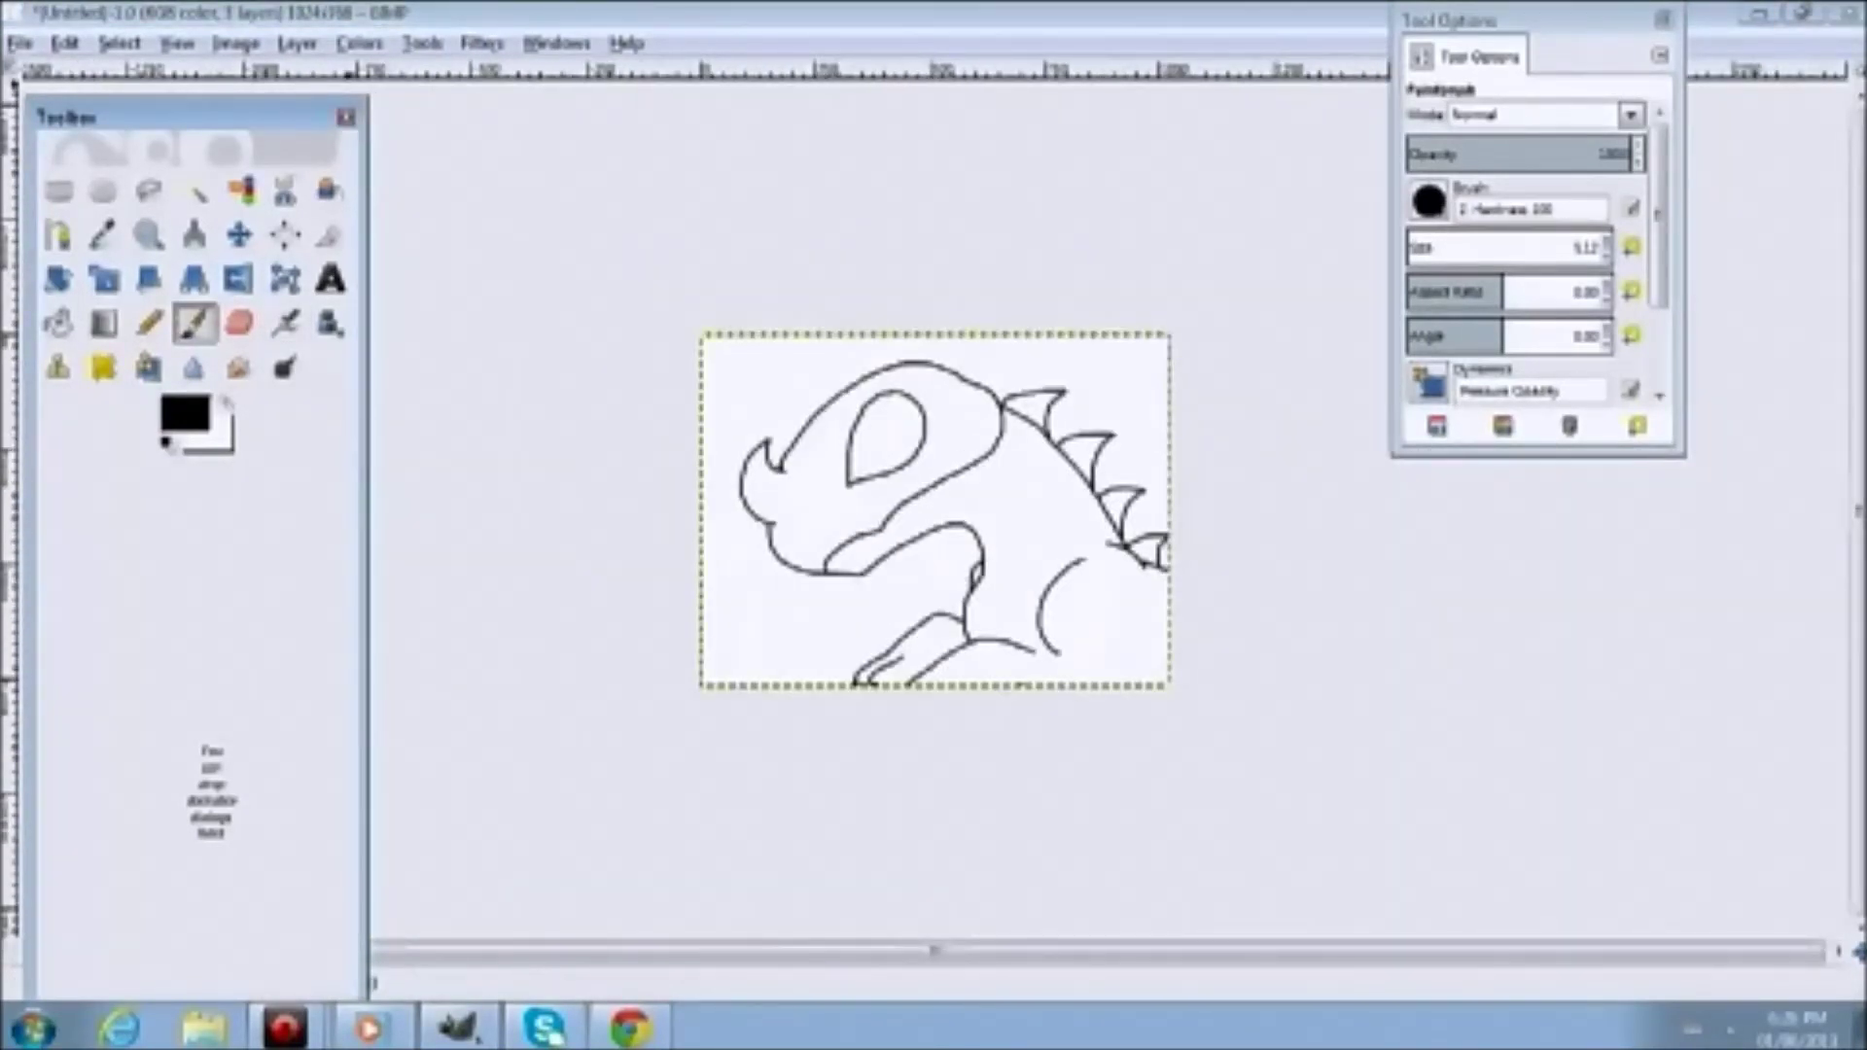